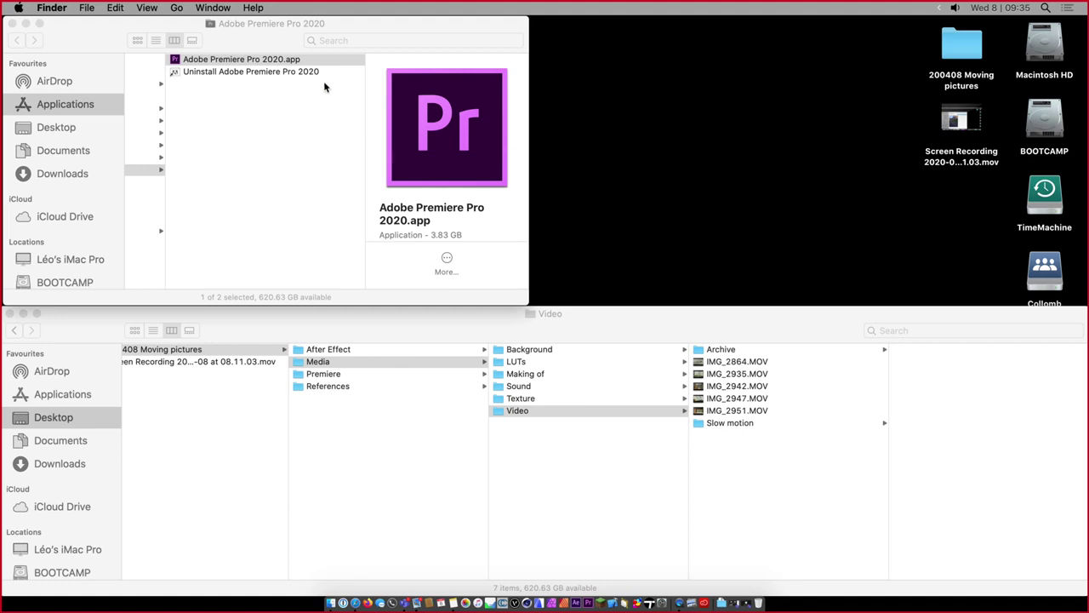
Launch Premiere Pro 2020 from Applications, then close the Finder window and the Home screen
left_click(312, 59)
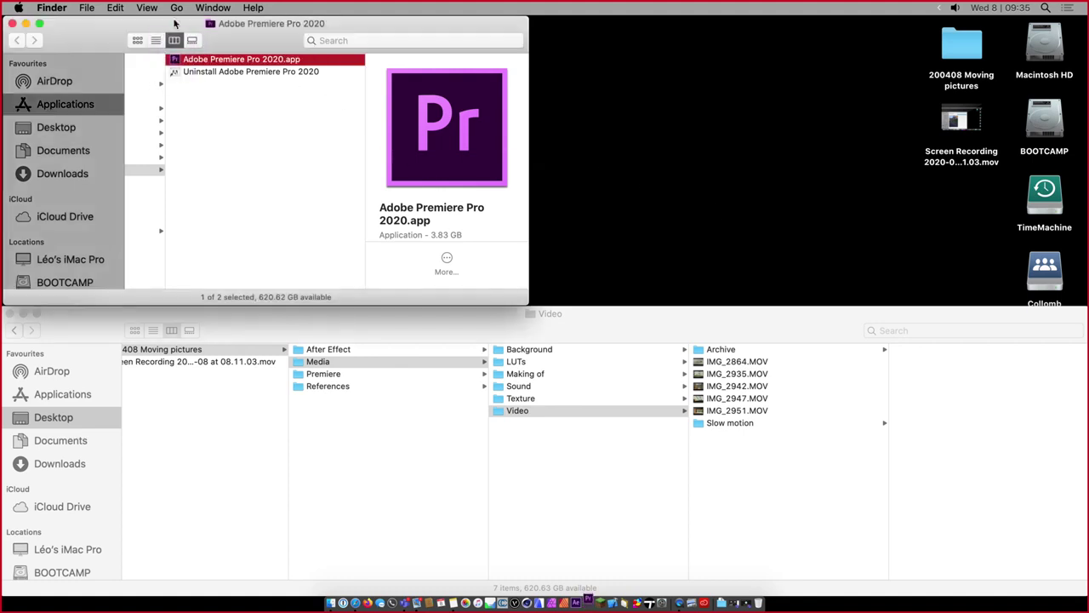
left_click(12, 23)
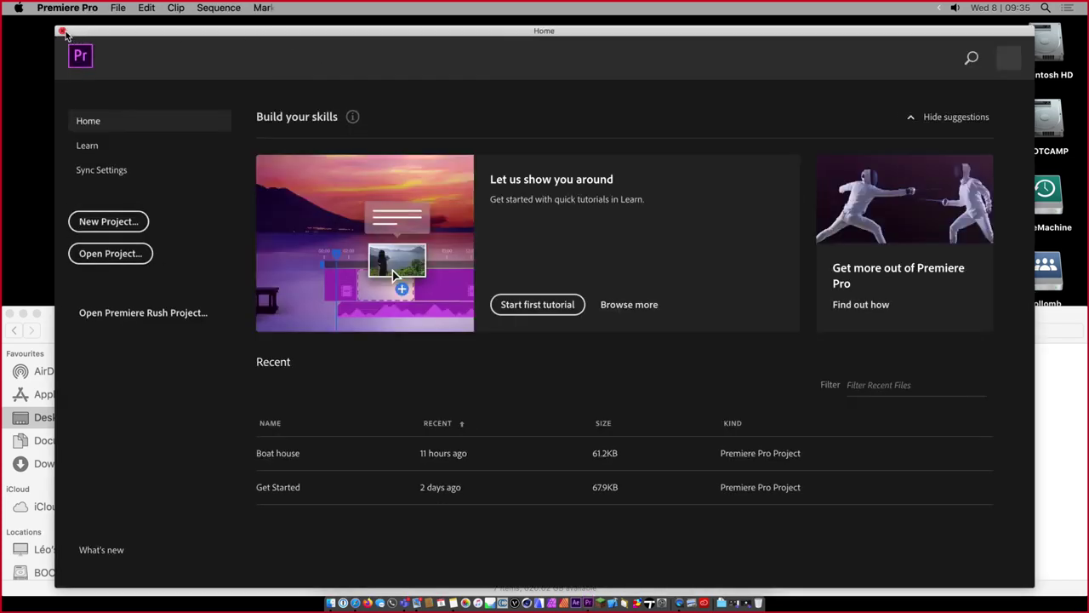
left_click(62, 32)
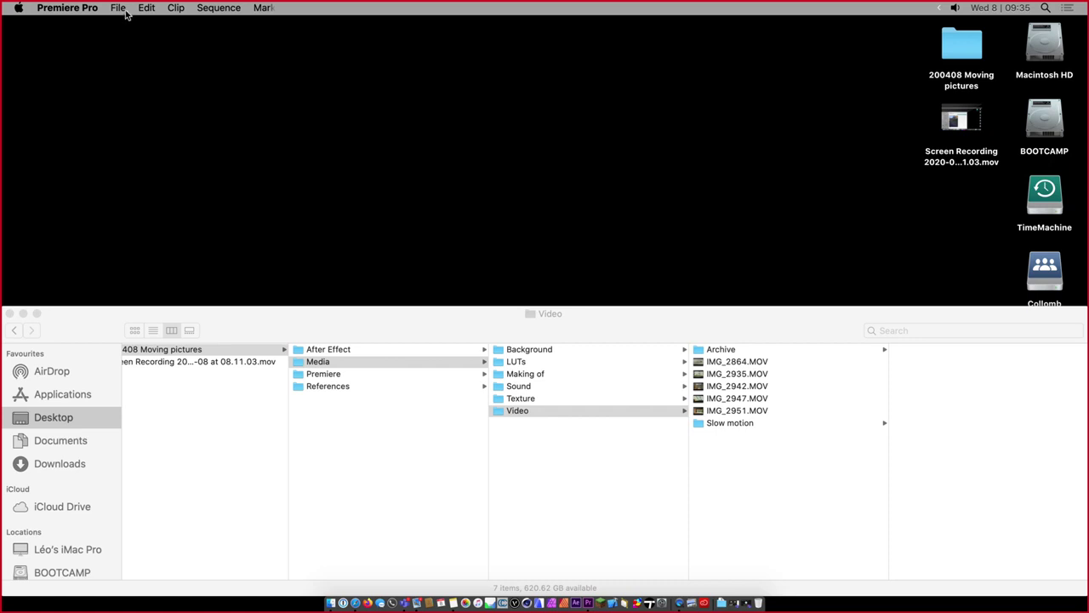
Create a new project named 'Boat house' in a new Tutorial folder under 200408 Moving pictures
left_click(124, 10)
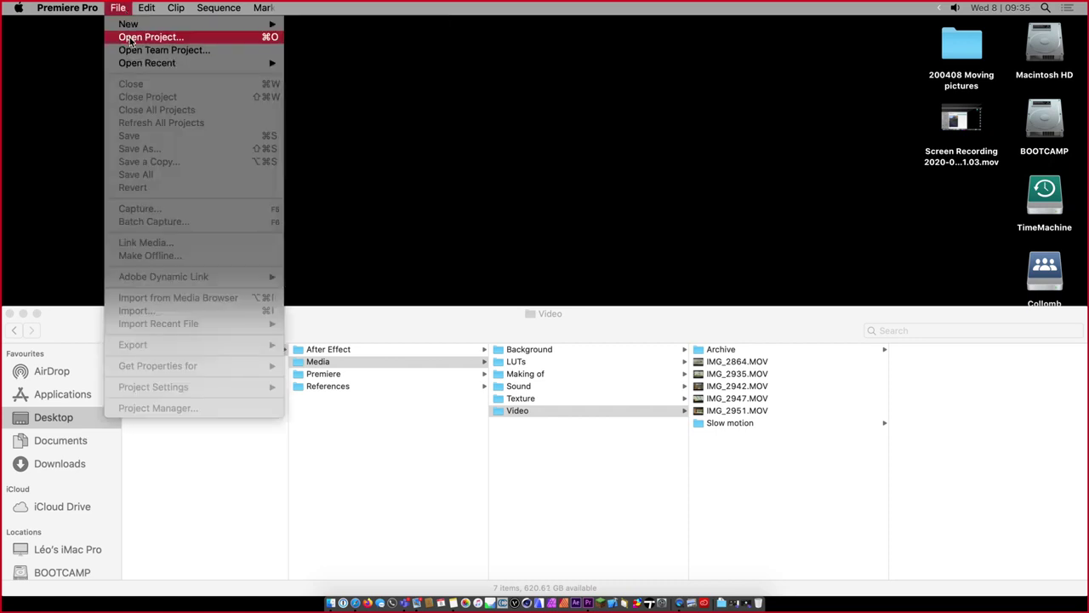
left_click(312, 32)
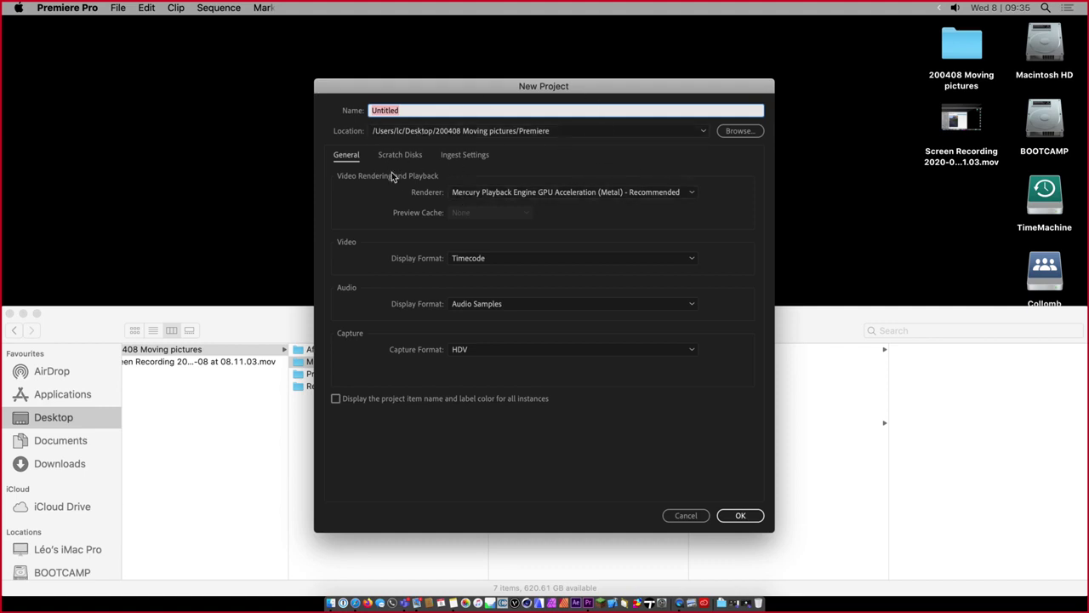
type("Boat house")
left_click(760, 133)
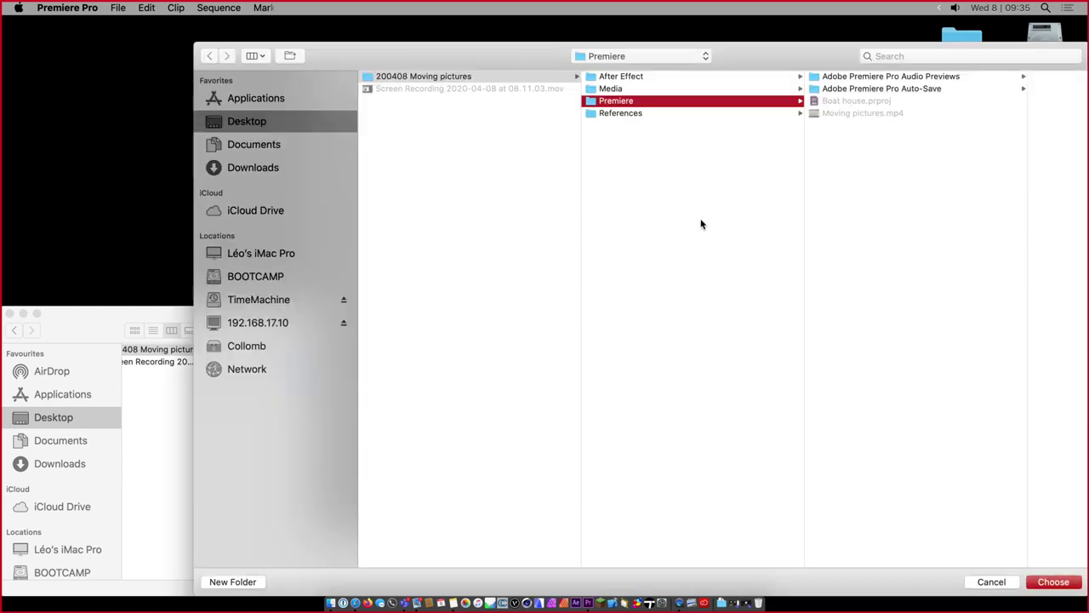
left_click(690, 221)
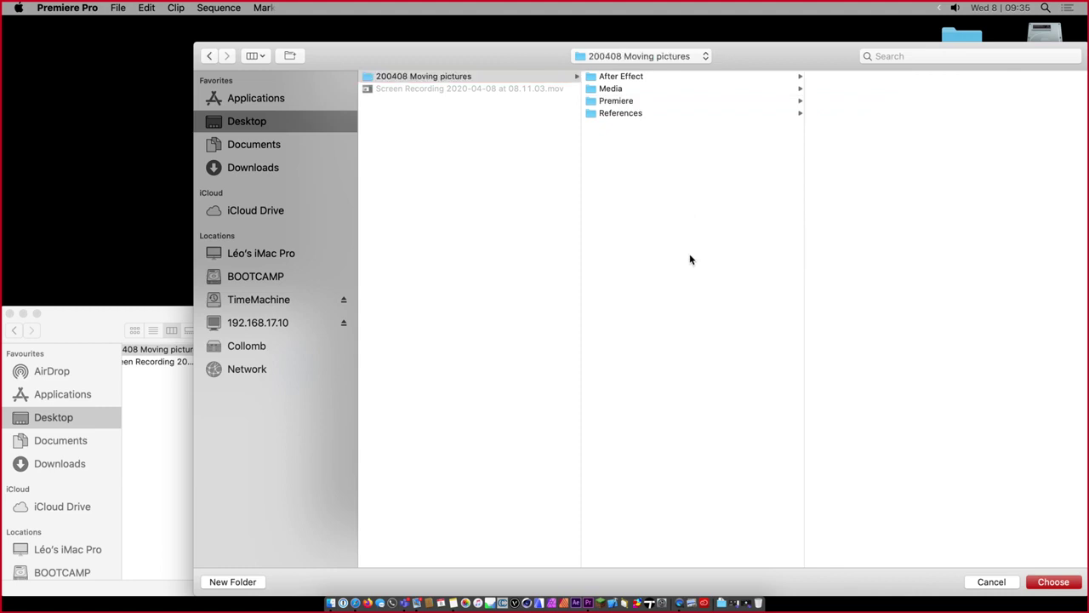
key("super+shift+n")
type("Tutorial")
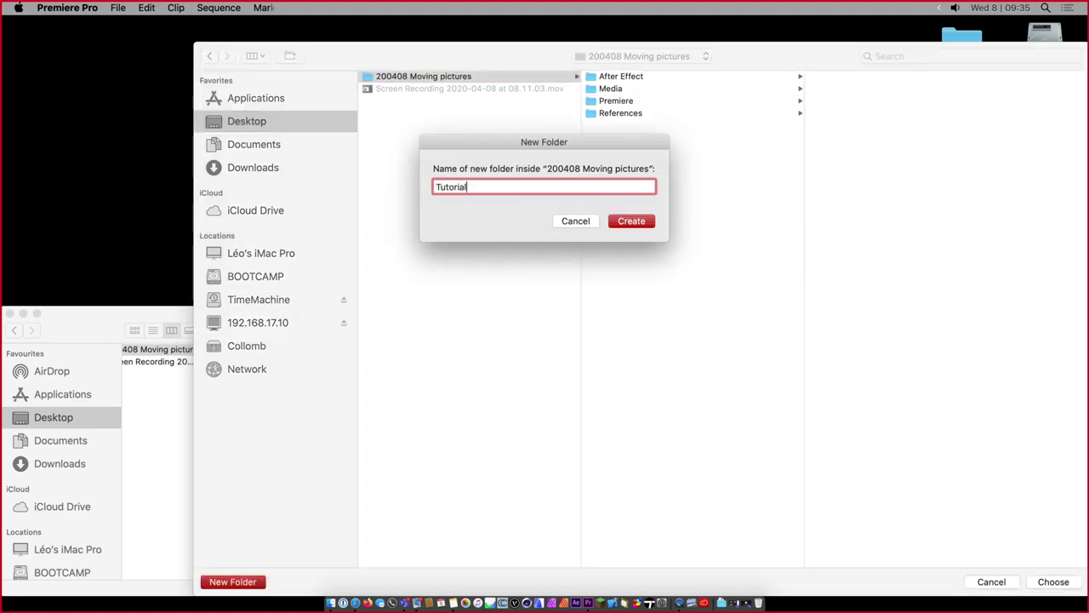
key("Return")
key("Return")
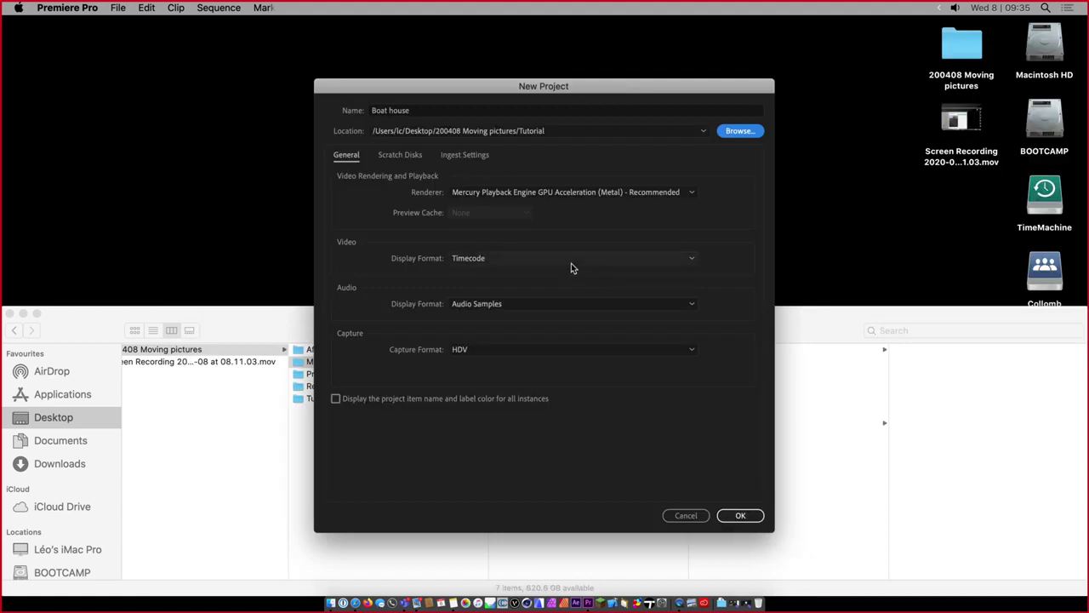
left_click(734, 515)
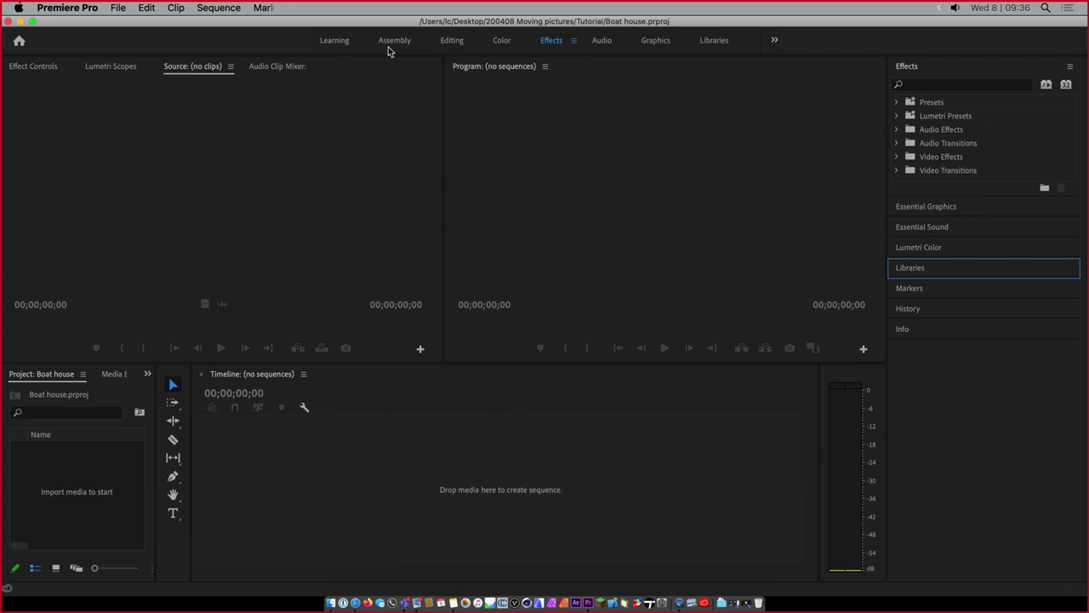
Switch the empty Boat house project to the Editing workspace
left_click(451, 43)
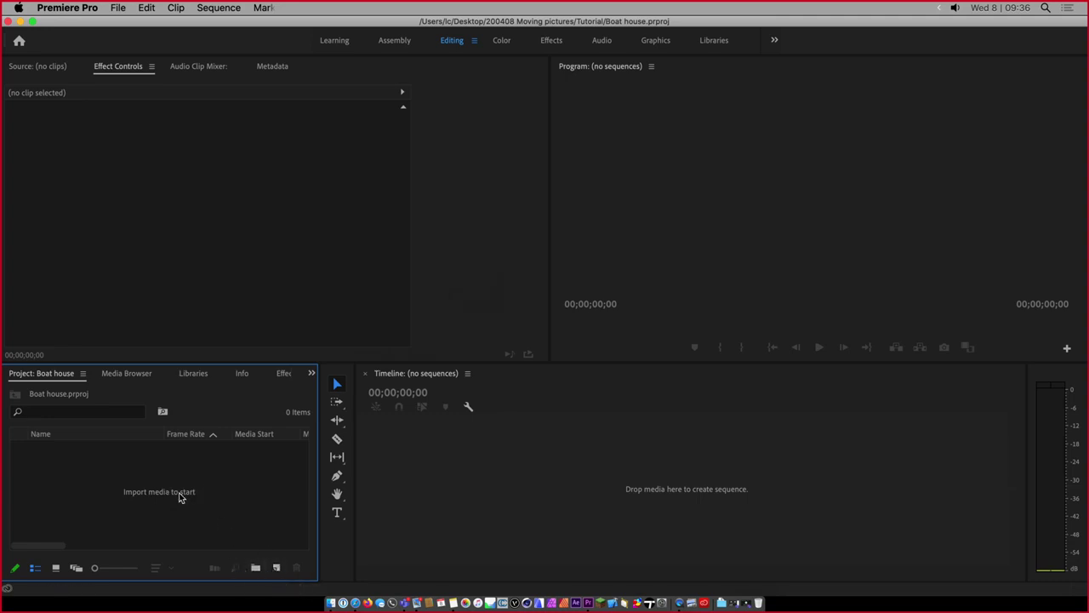
Import the five .MOV clips, including IMG_2864.MOV and IMG_2935.MOV, from Media/Video
double_click(179, 497)
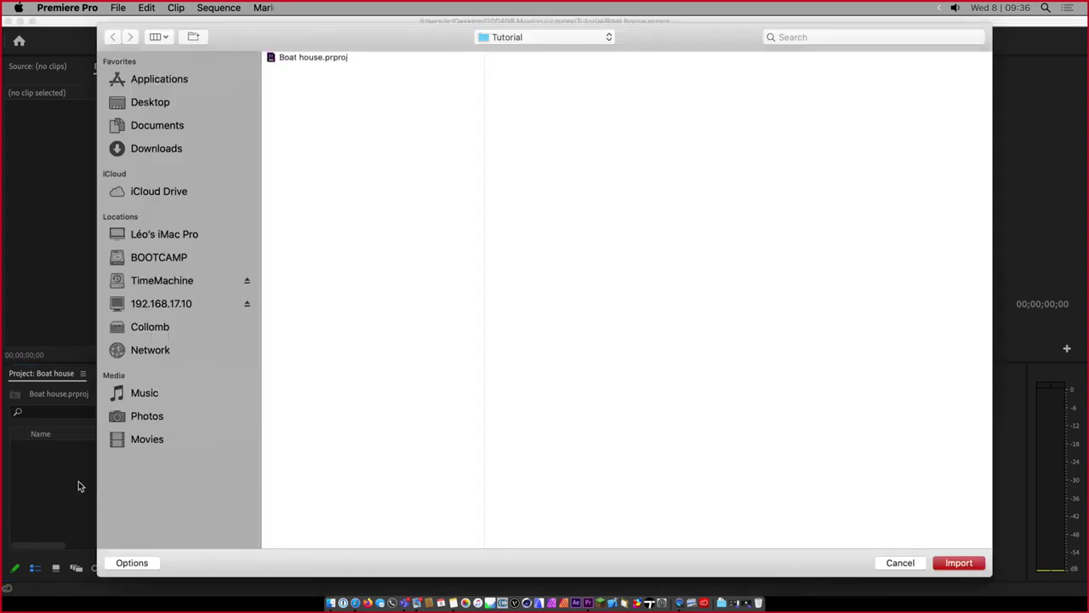
left_click(536, 38)
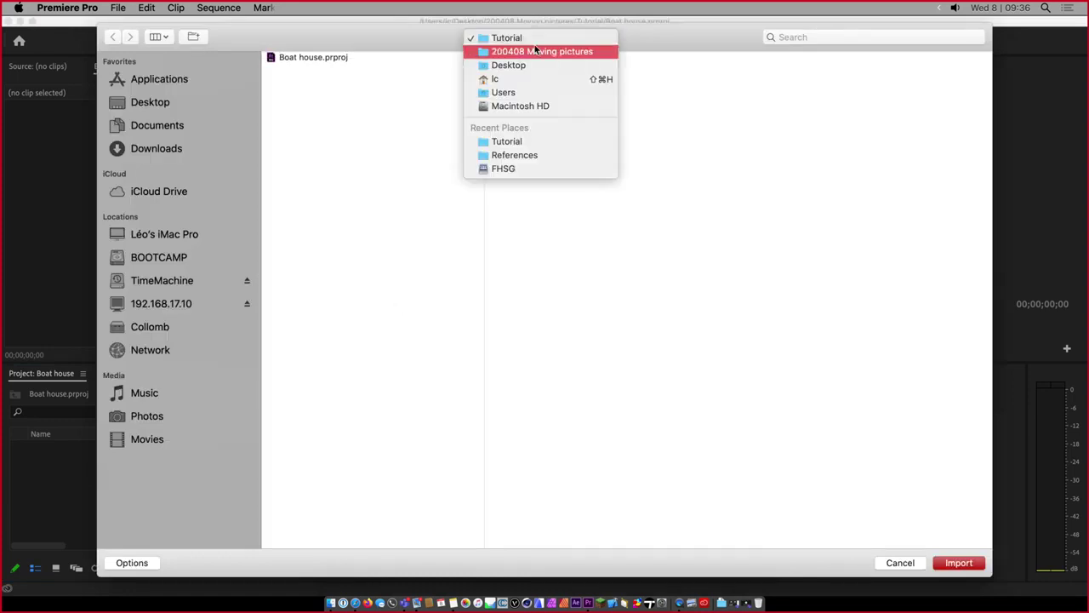
left_click(532, 53)
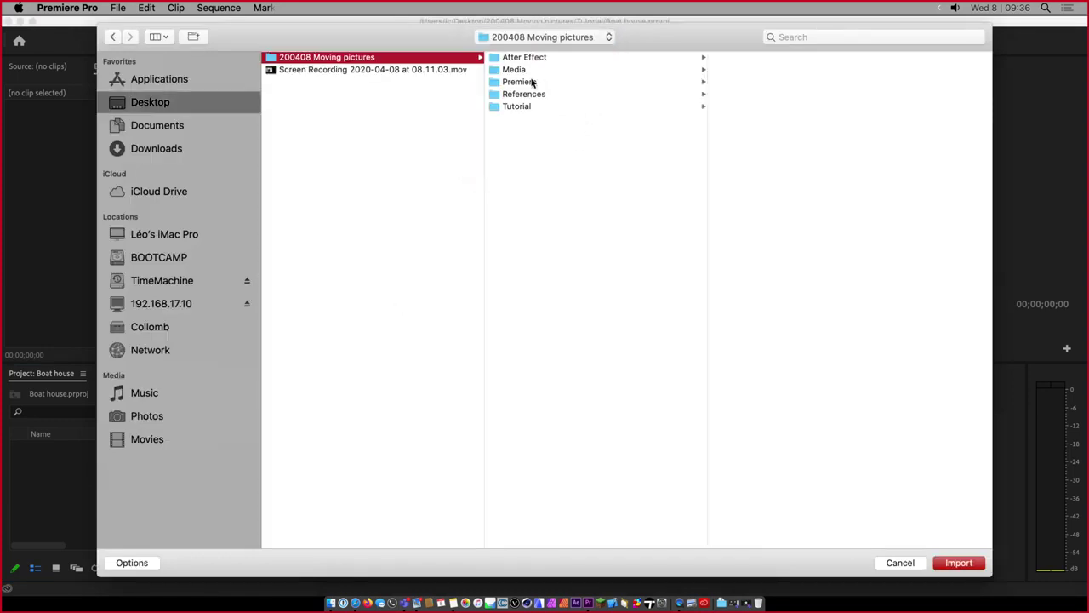
left_click(600, 73)
left_click(744, 117)
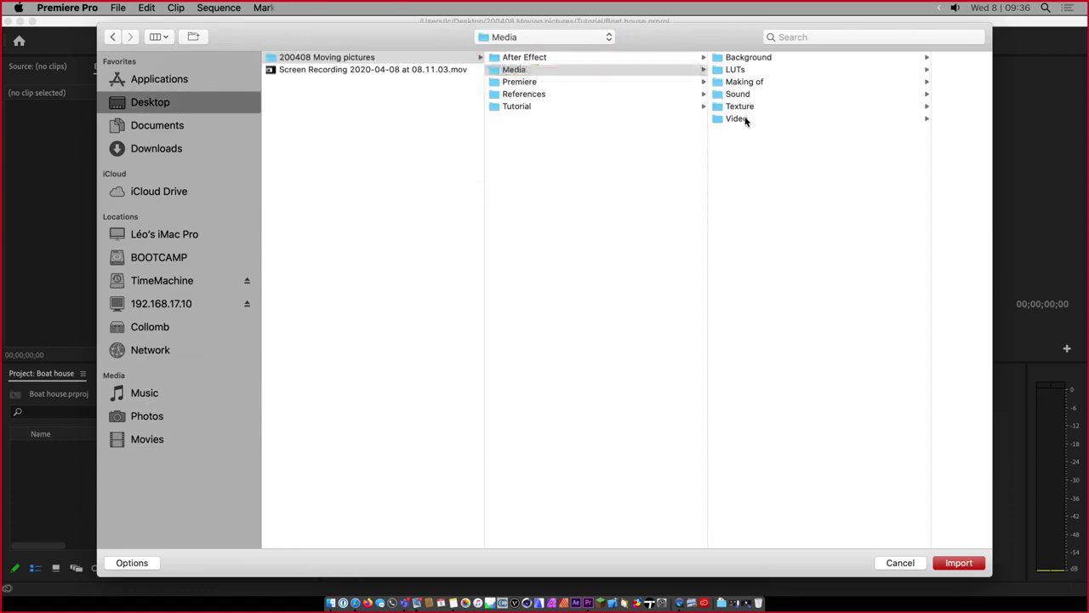
left_click(804, 73)
left_click(708, 122, "shift")
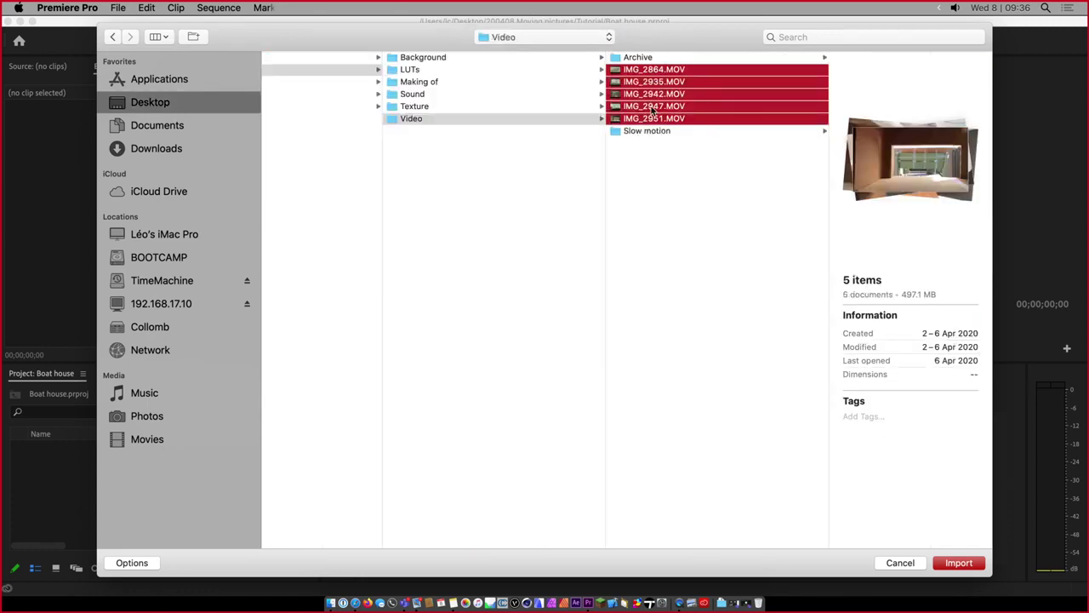
left_click(959, 562)
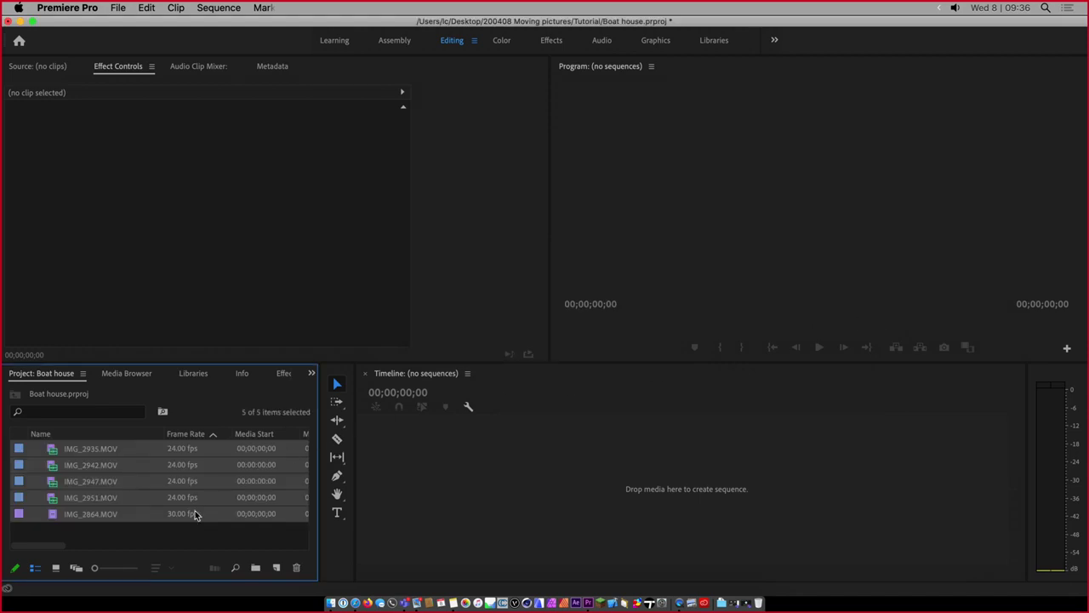
left_click(156, 534)
Mark IMG_2935.MOV from 23;24 to 32;13 and drop it into a new IMG_2935 sequence
double_click(93, 453)
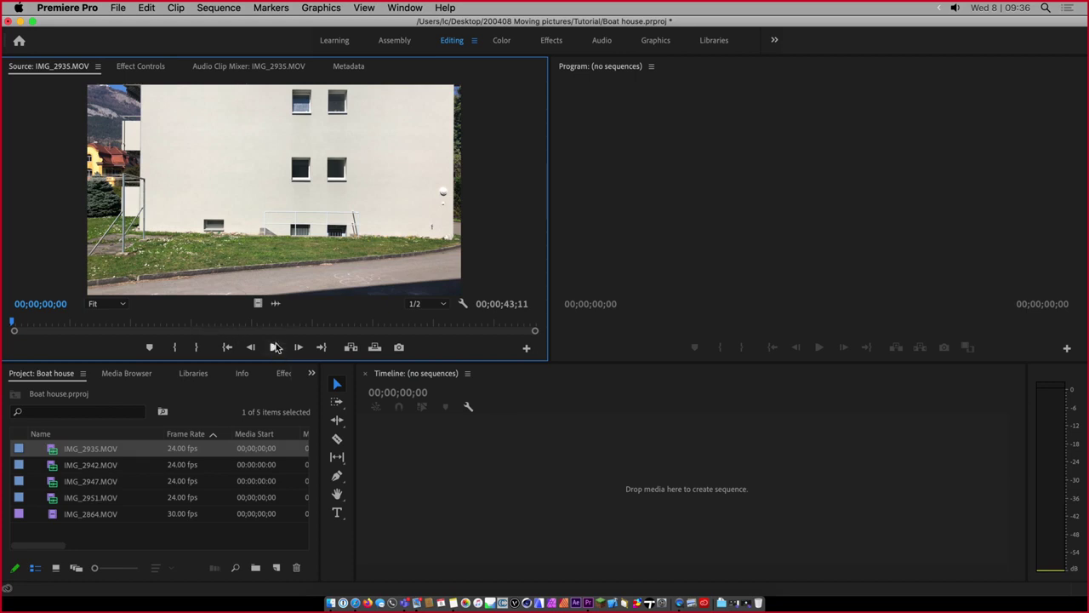
key("space")
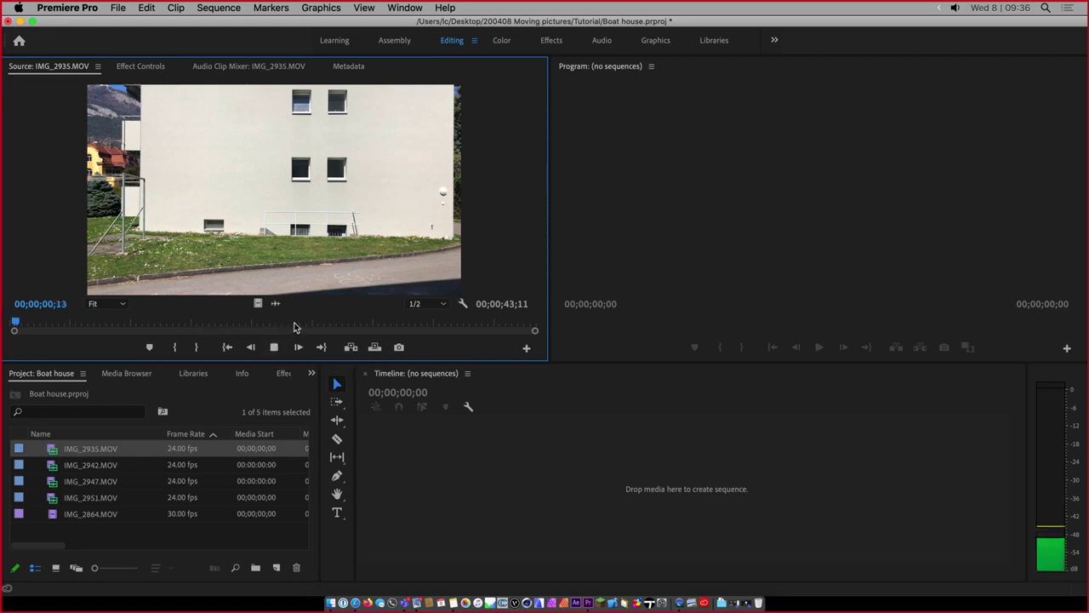
left_click(226, 324)
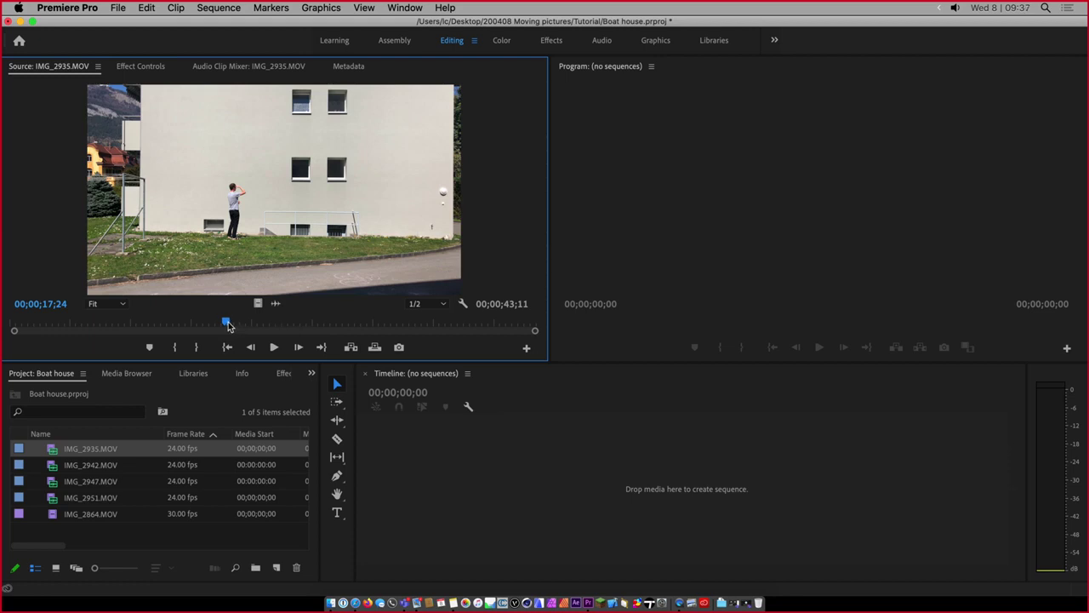
left_click_drag(227, 326, 70, 328)
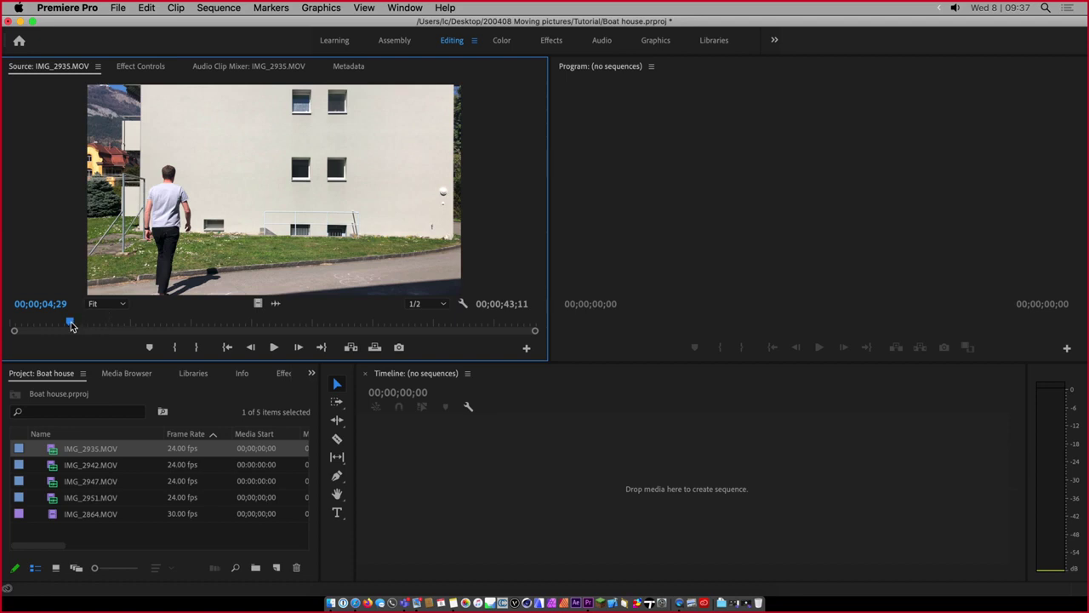
left_click_drag(71, 326, 300, 338)
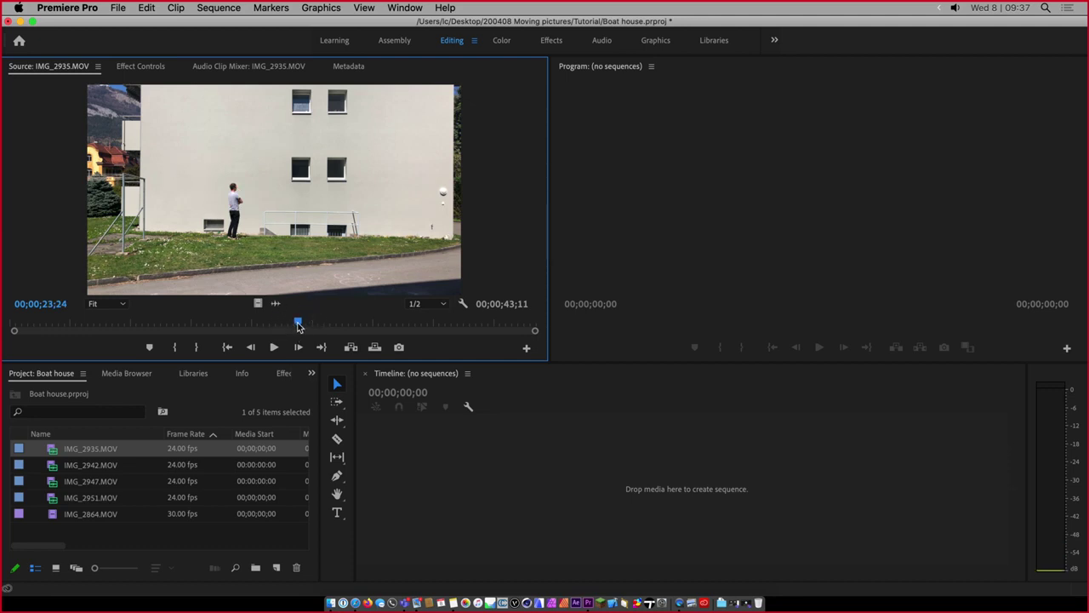
key("i")
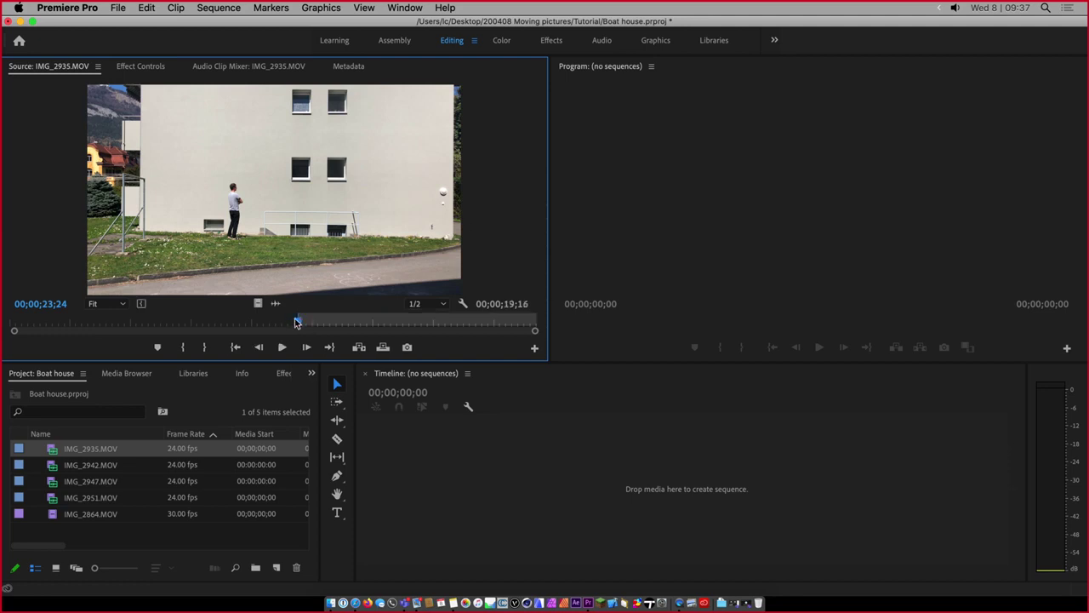
left_click_drag(301, 326, 406, 330)
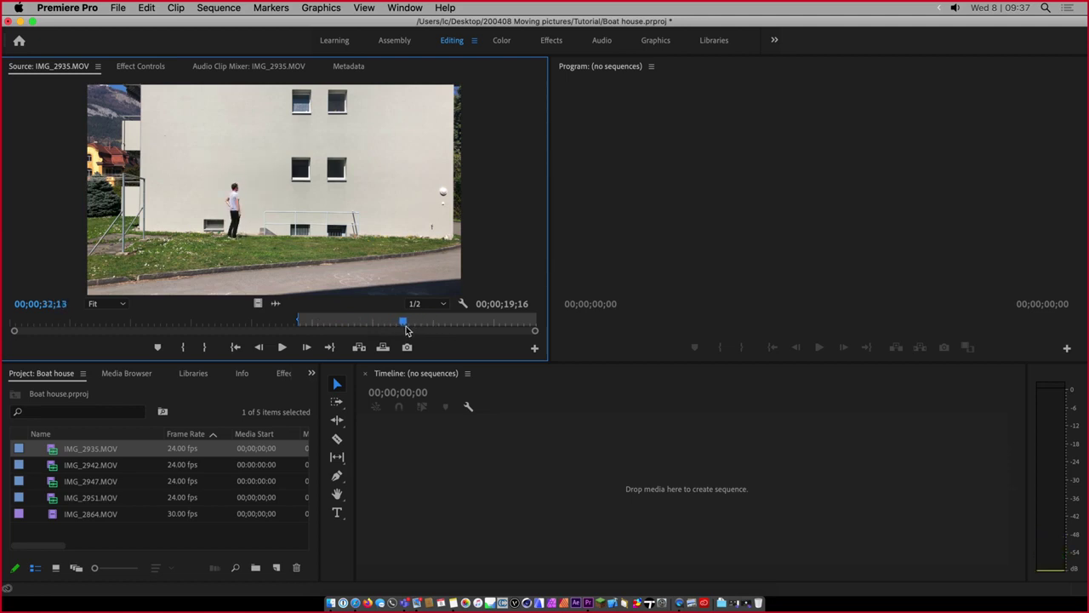
key("o")
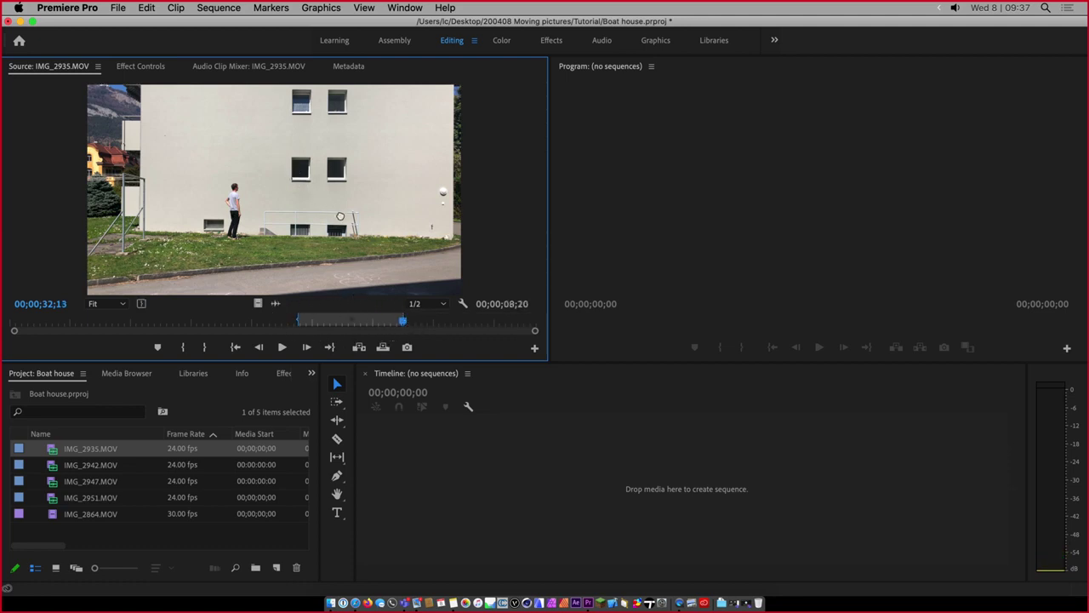
left_click_drag(340, 216, 609, 482)
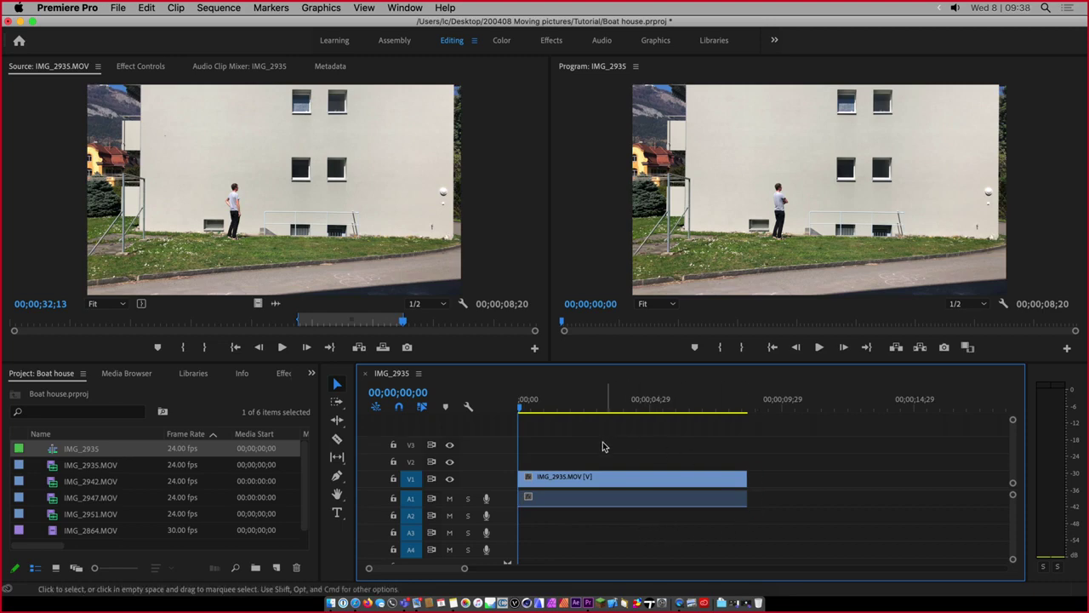
Verify the sequence settings read 3840×2160 at 24 fps, then return to the sequence start
left_click(221, 8)
left_click(221, 26)
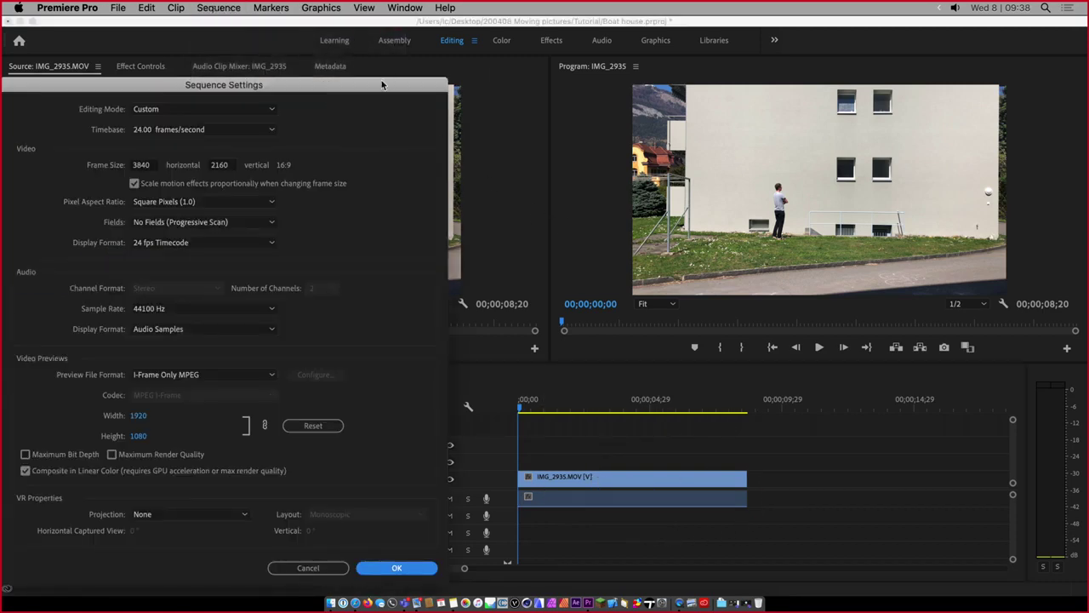
left_click_drag(382, 85, 699, 41)
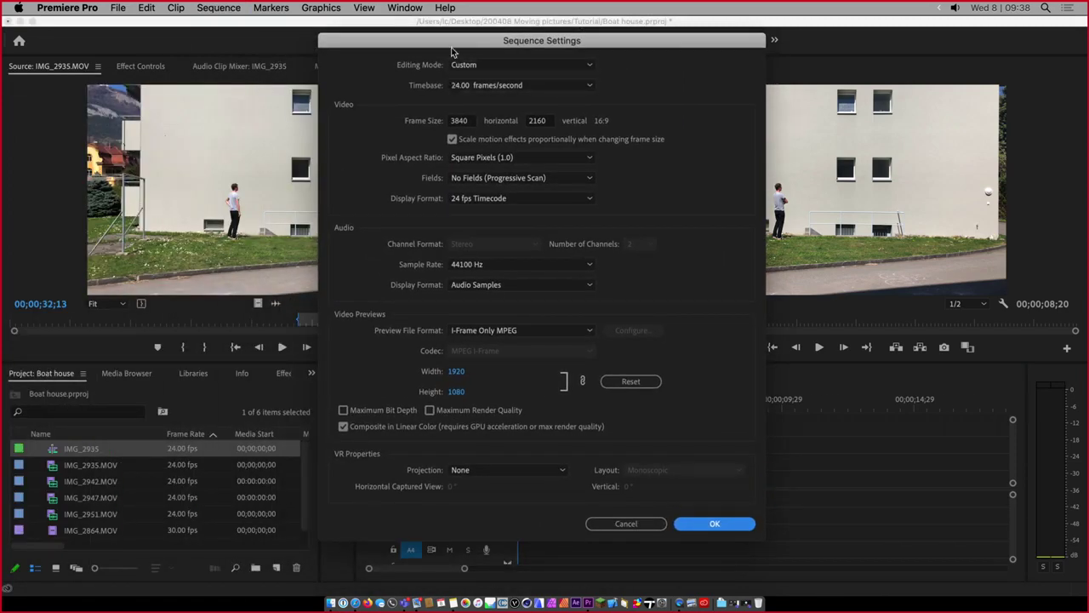
left_click(218, 8)
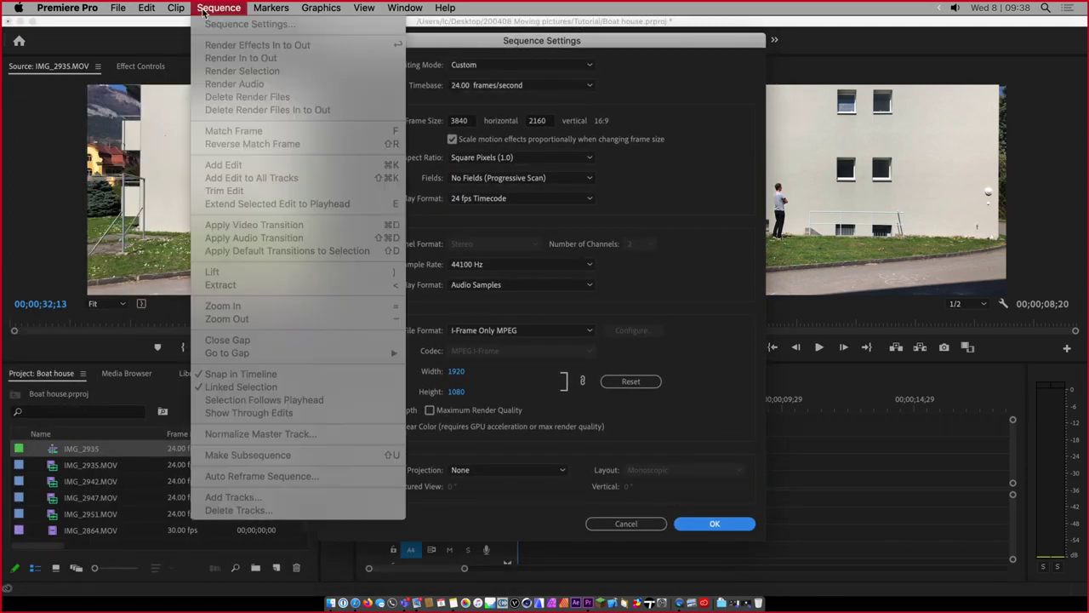
left_click(499, 49)
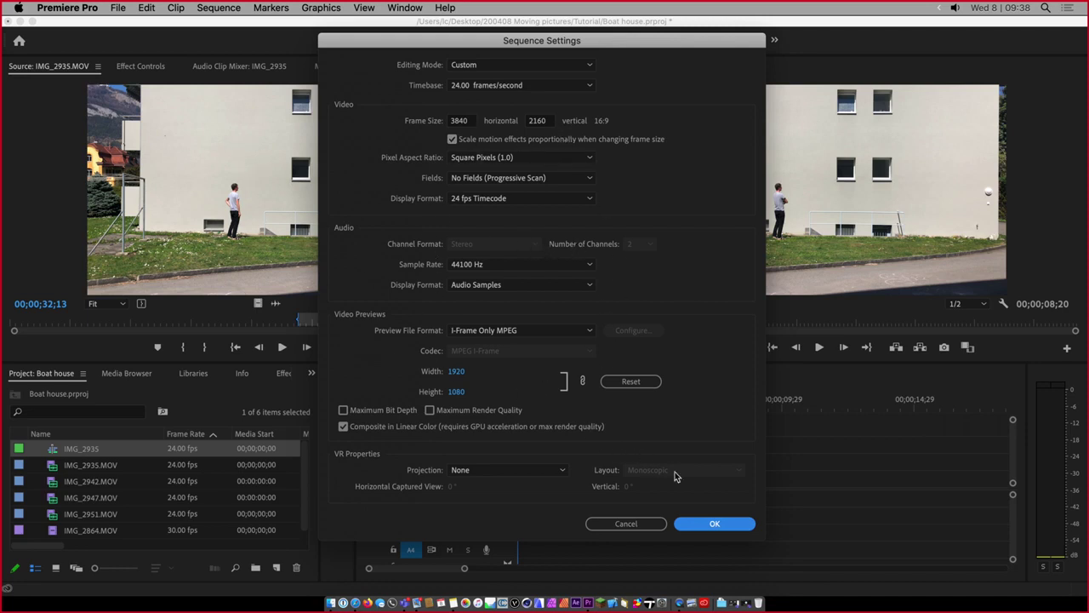
left_click(713, 523)
left_click_drag(551, 402, 745, 409)
key("Home")
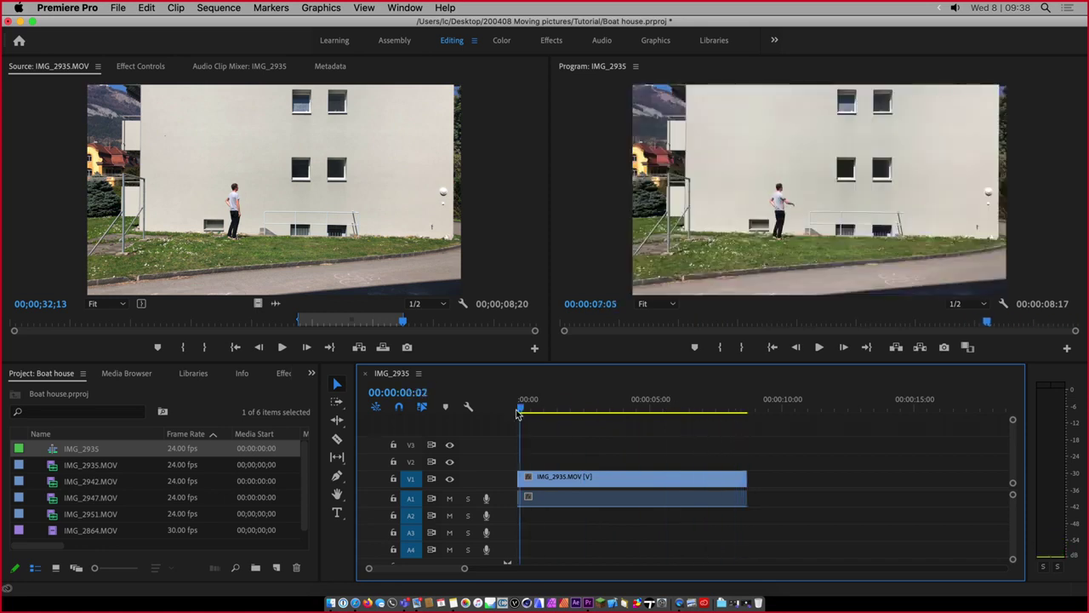
Mark a section of IMG_2942.MOV and place it ahead of IMG_2935 in the sequence
double_click(91, 468)
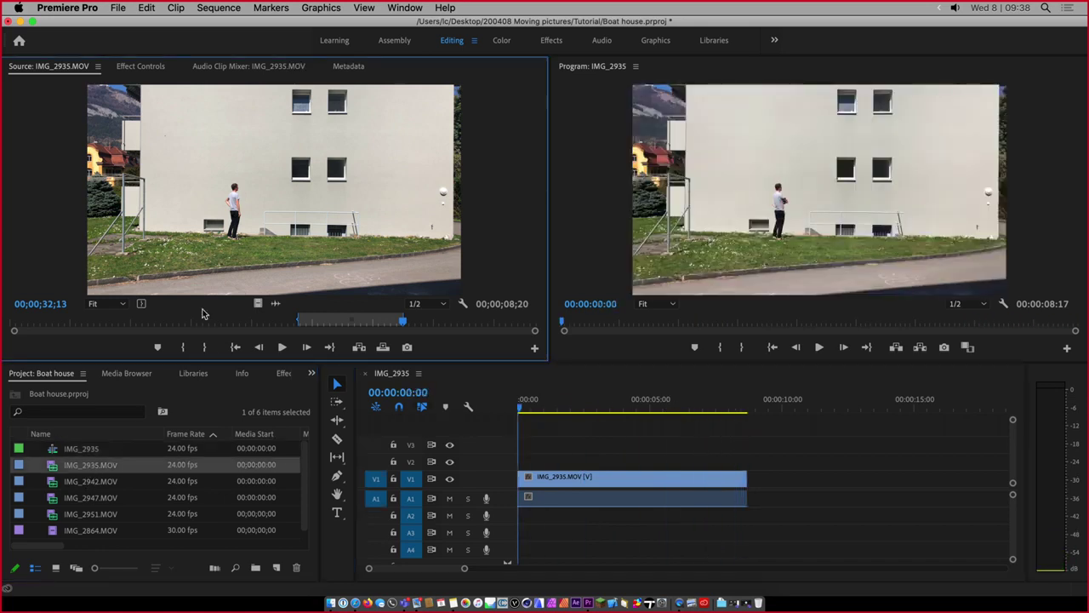
double_click(53, 482)
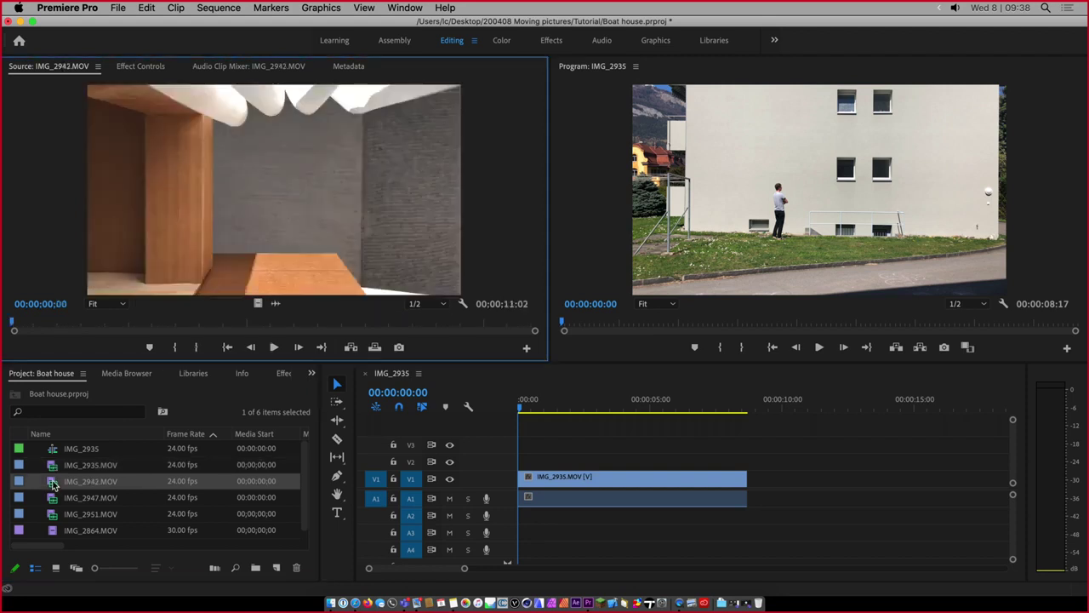
left_click_drag(50, 324, 323, 323)
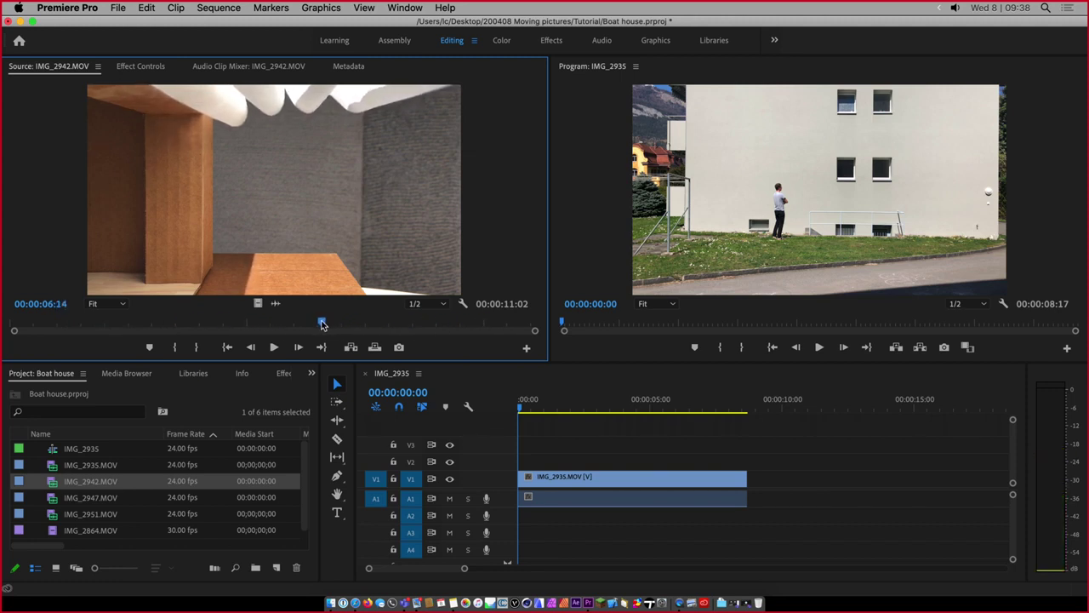
key("i")
key("space")
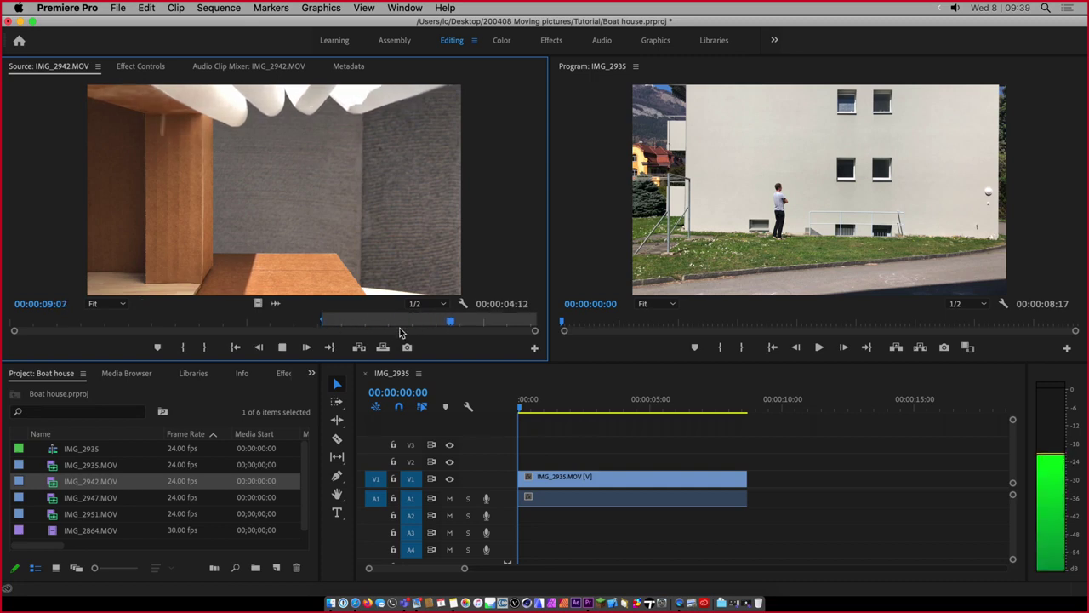
key("space")
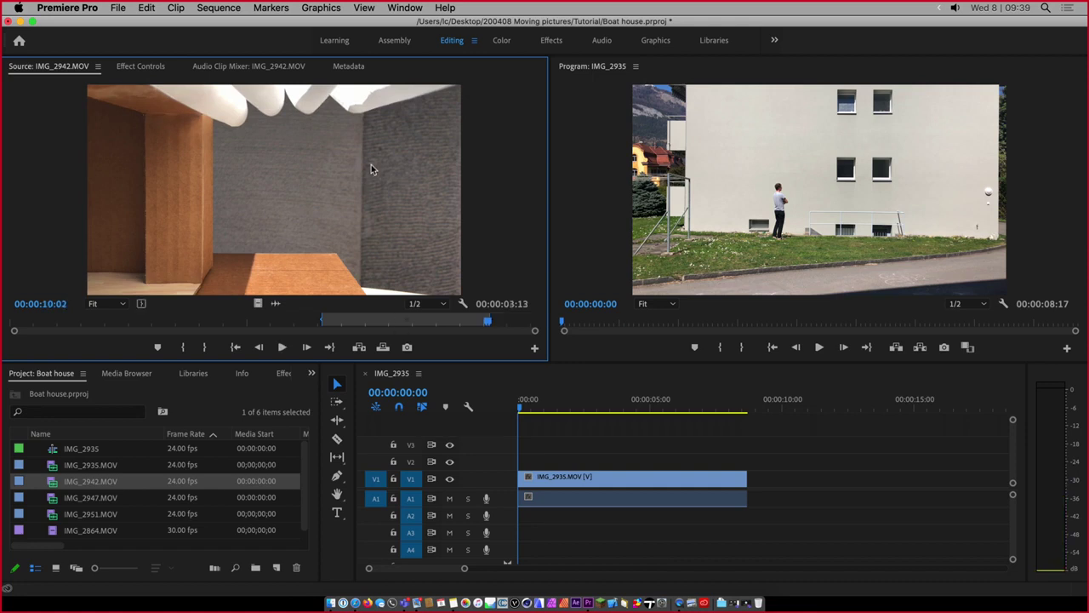
left_click_drag(371, 164, 789, 485)
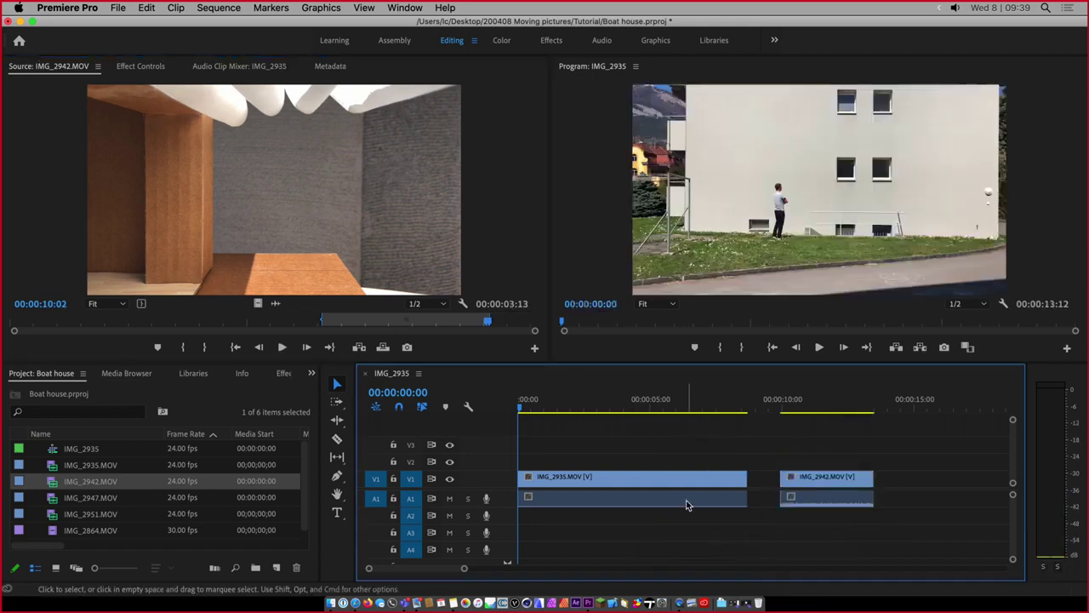
left_click(640, 483)
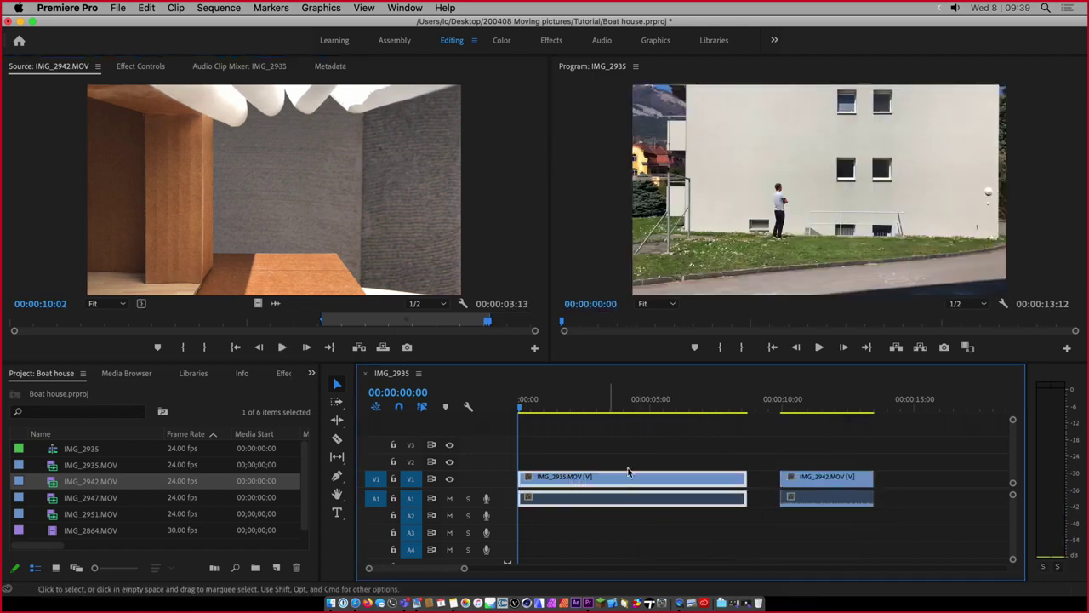
left_click_drag(586, 488, 965, 481)
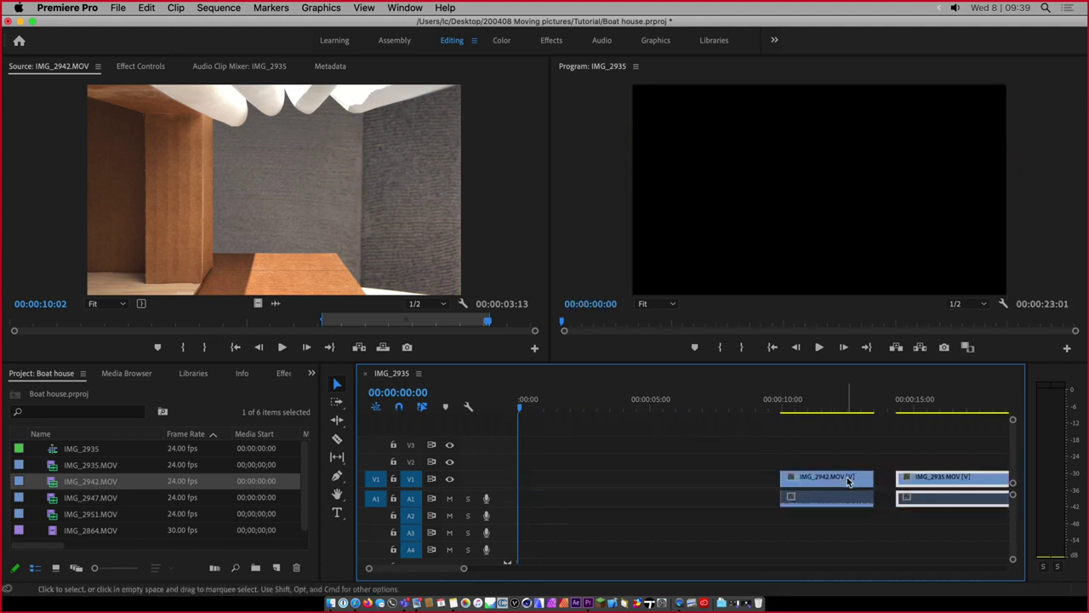
left_click_drag(846, 479, 654, 481)
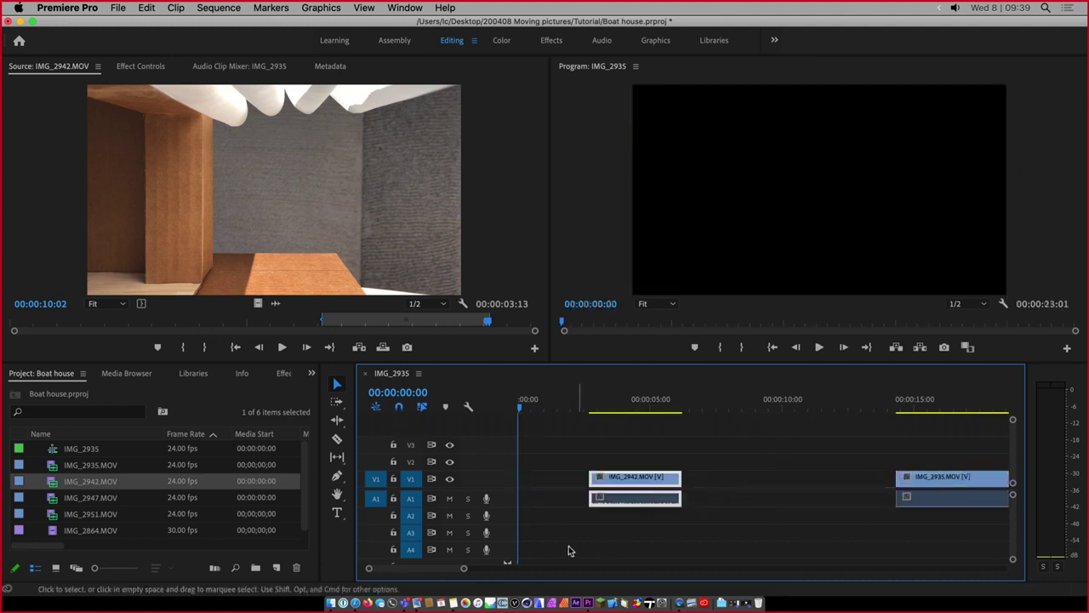
Mark IMG_2947.MOV from 10:14 to 14:03 and place it right after IMG_2942
double_click(53, 500)
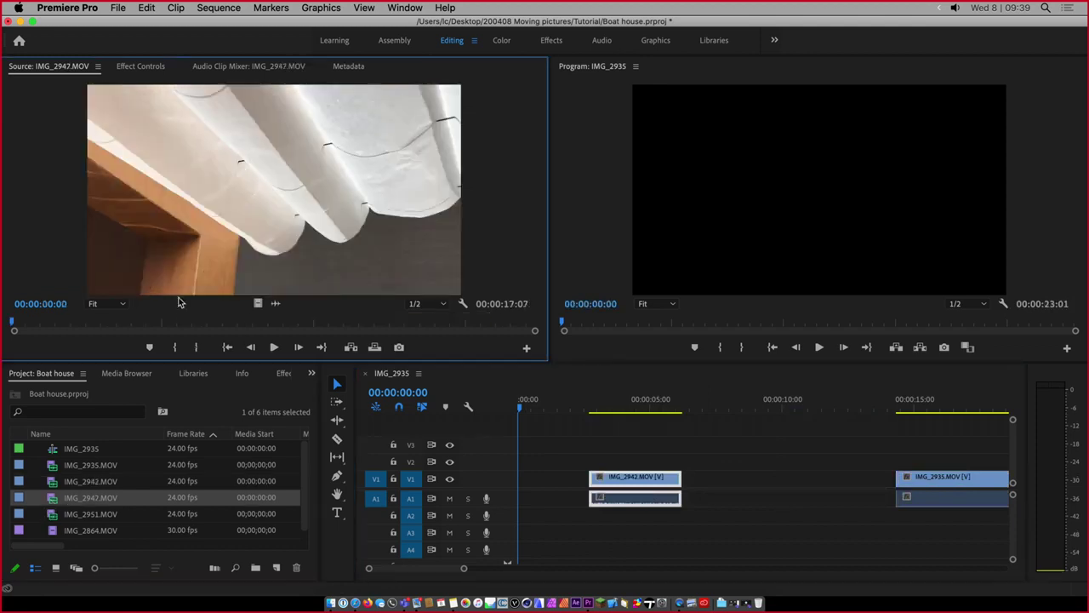
key("space")
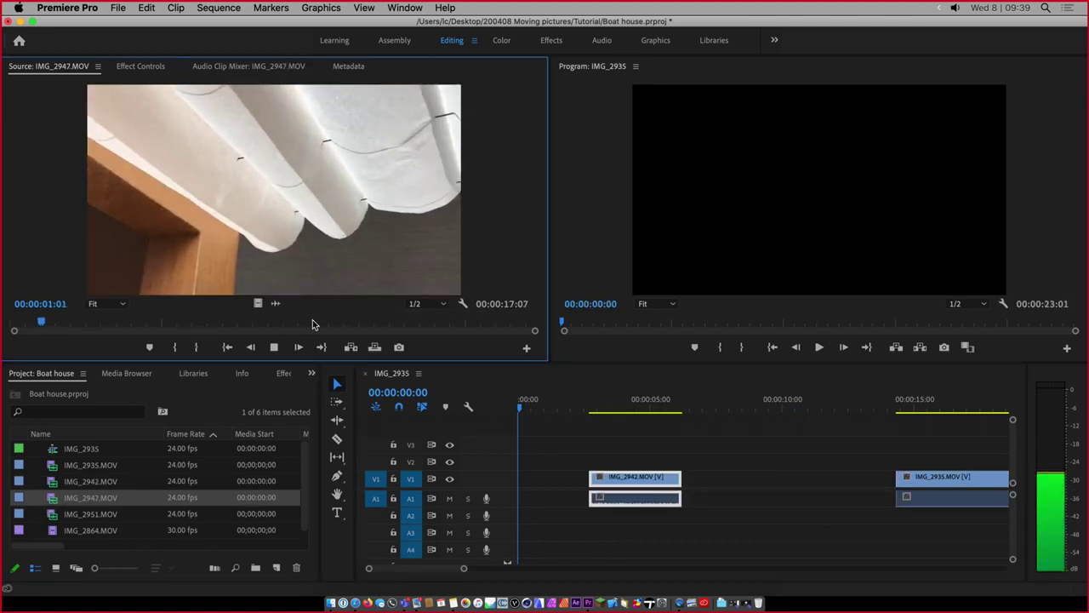
key("i")
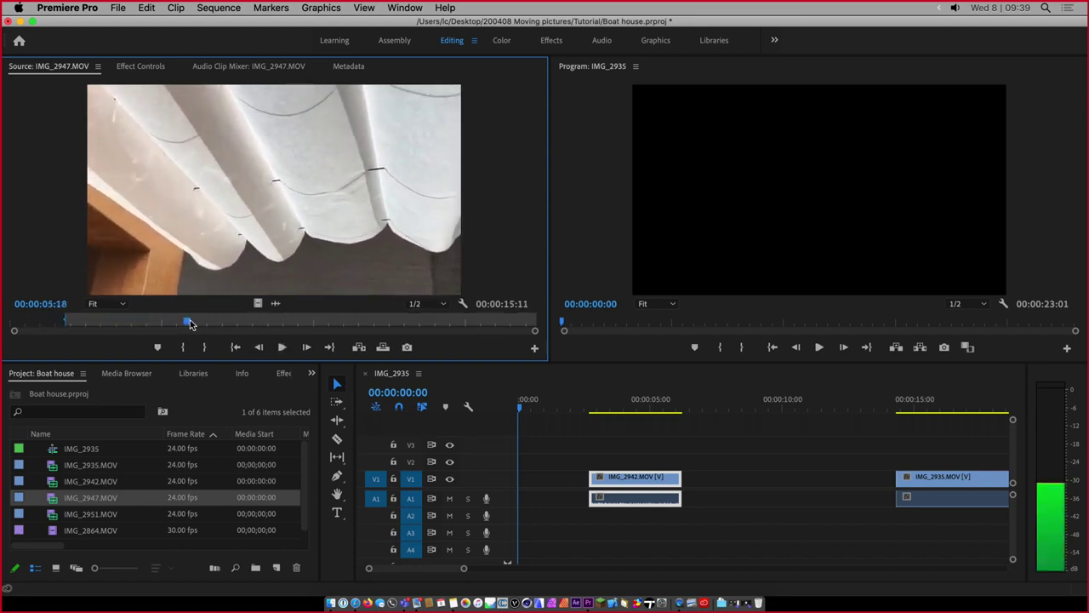
left_click_drag(189, 321, 331, 322)
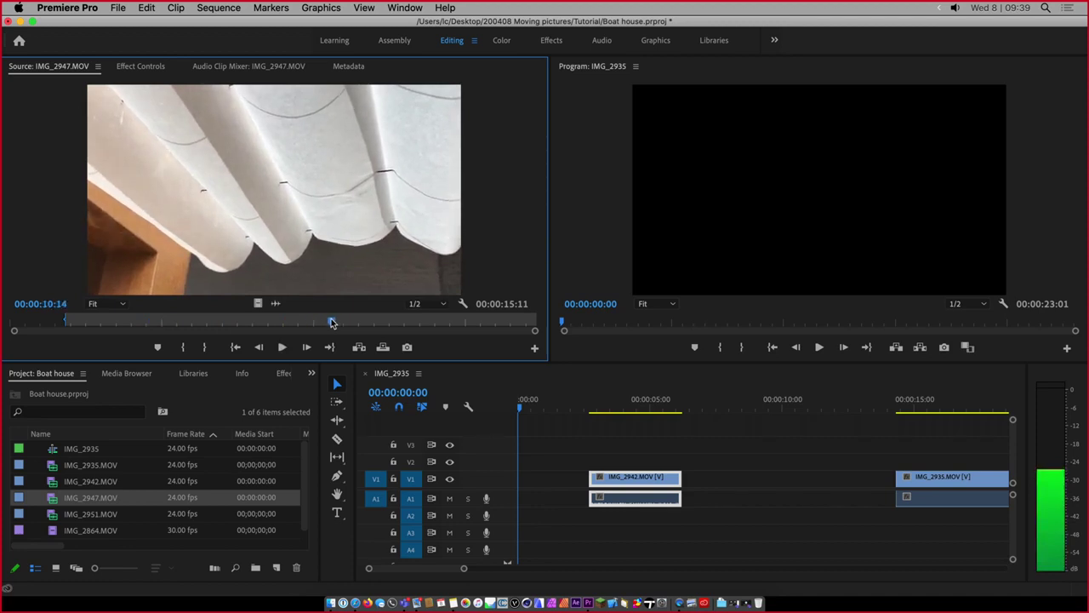
key("i")
key("space")
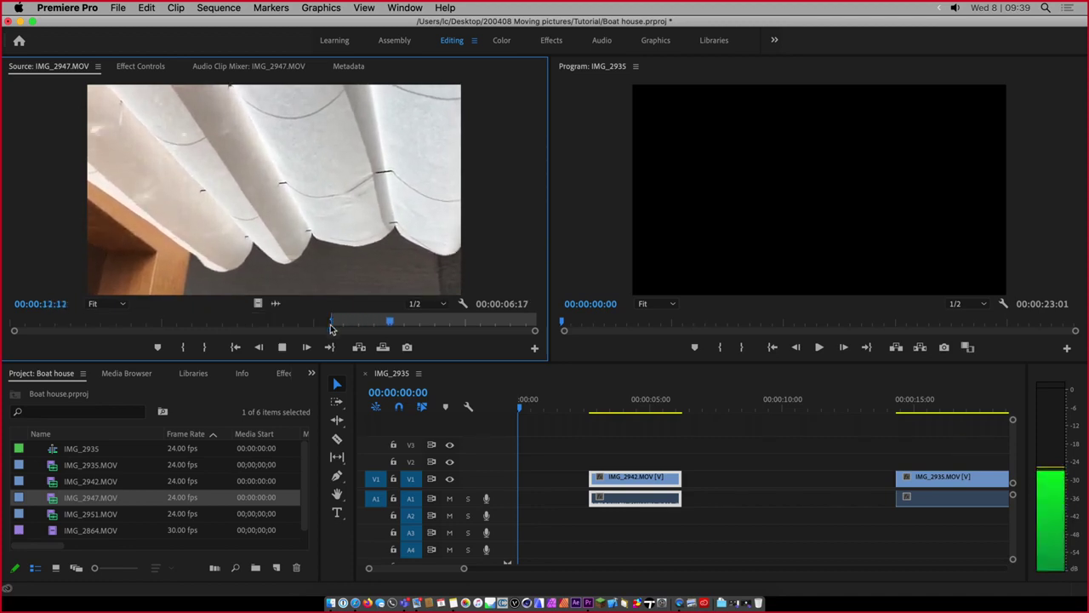
key("space")
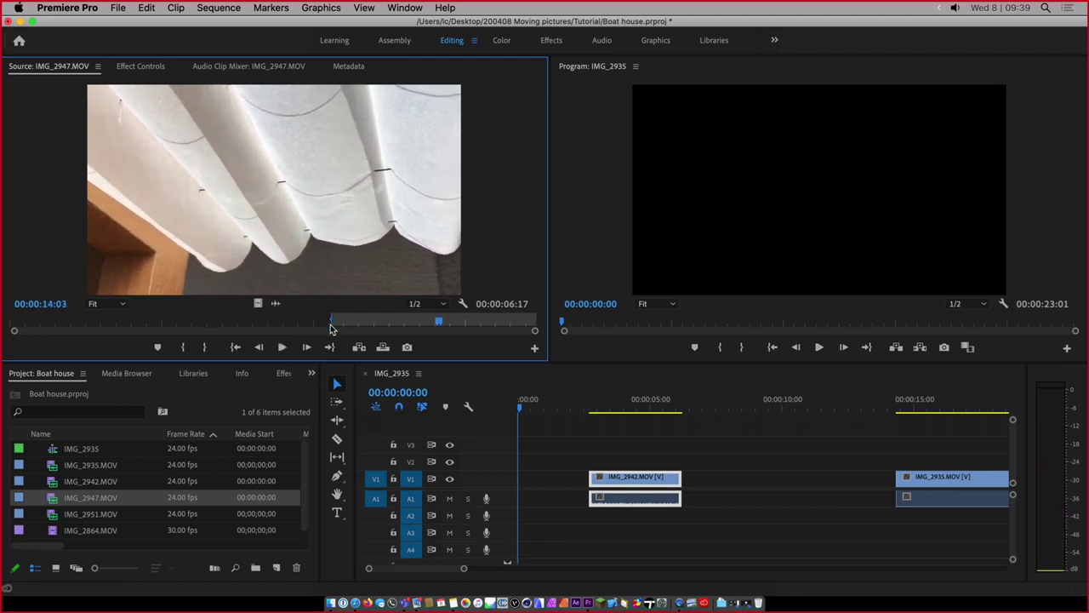
key("o")
left_click_drag(346, 189, 693, 482)
Insert the IMG_2947 section at the playhead and delete the duplicate IMG_2947 clip
left_click(374, 250)
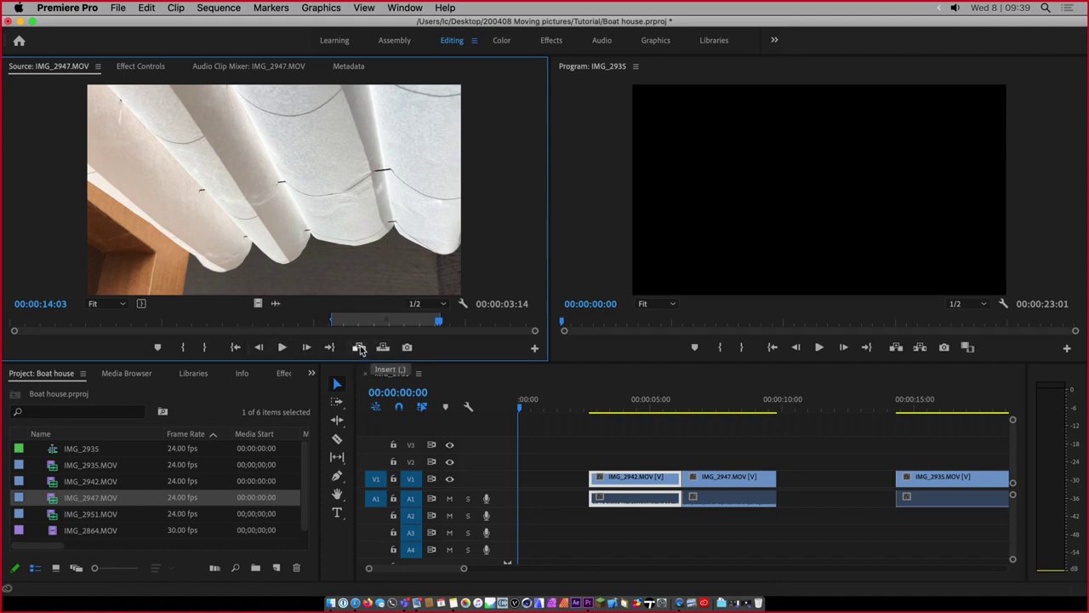
left_click_drag(520, 408, 779, 419)
left_click(778, 455)
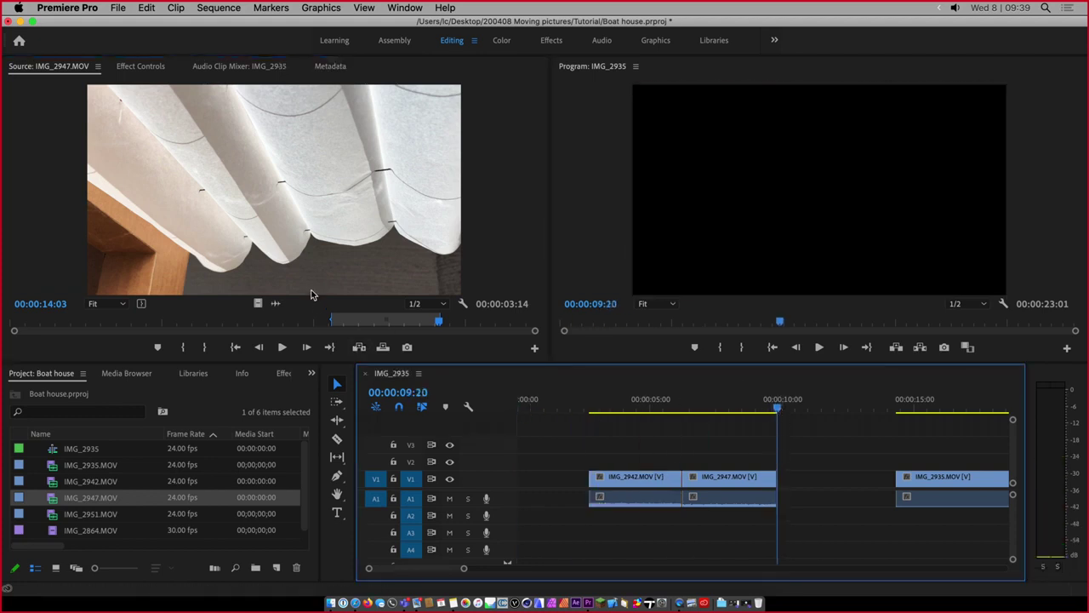
left_click(359, 346)
left_click(837, 481)
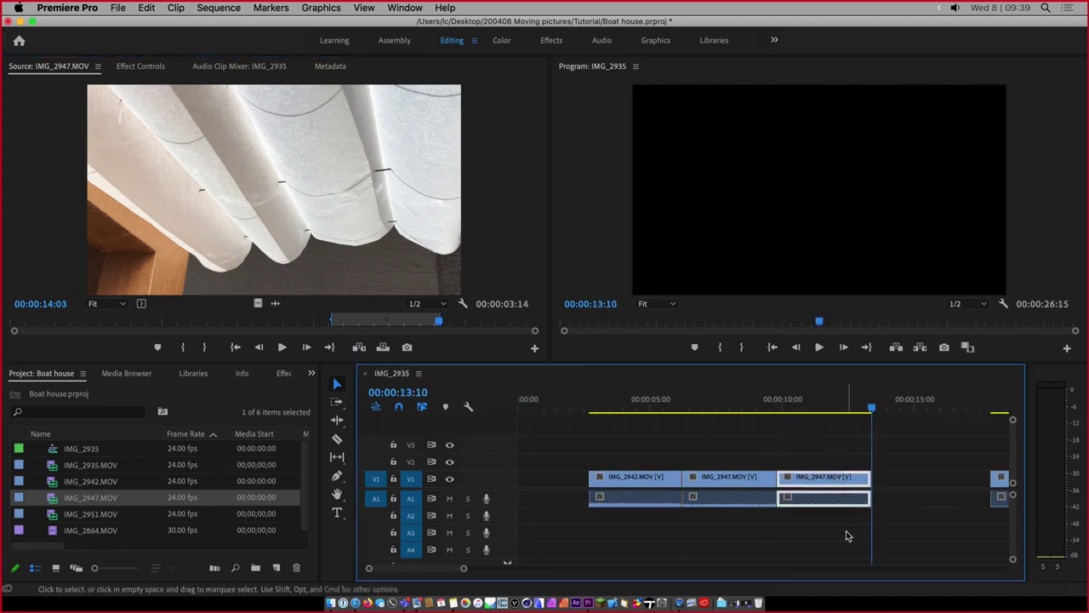
key("Delete")
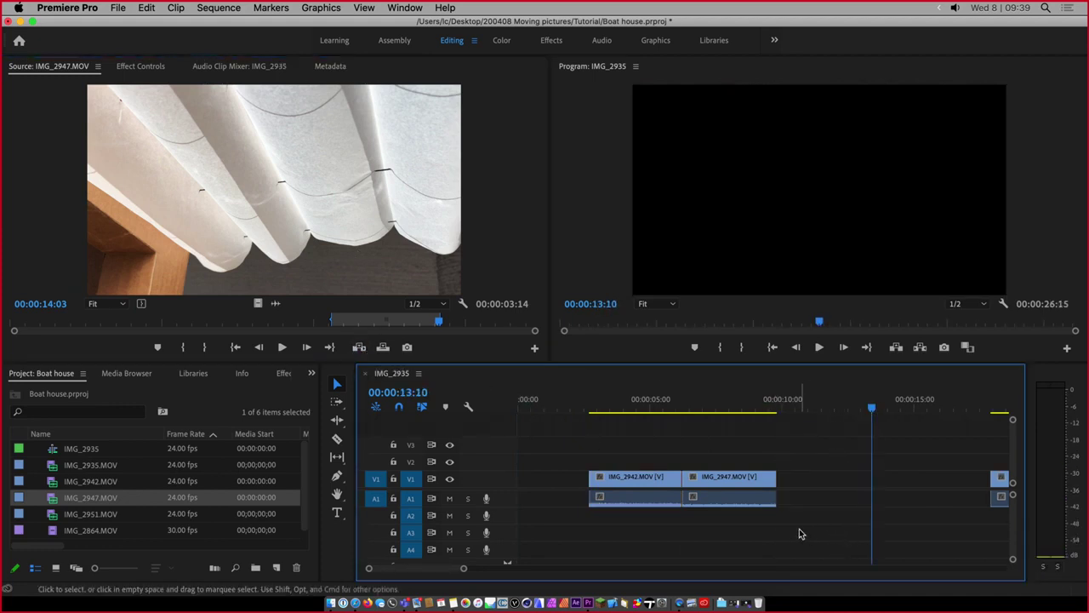
Mark a 00;00;10;15-long In/Out section near the end of IMG_2951.MOV in the Source monitor
double_click(53, 515)
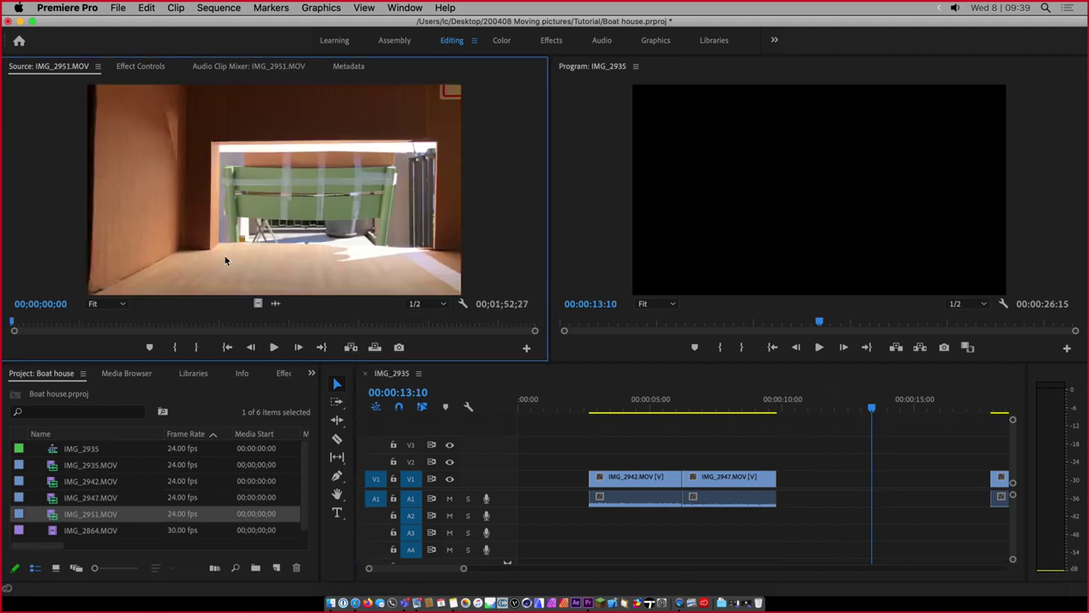
key("space")
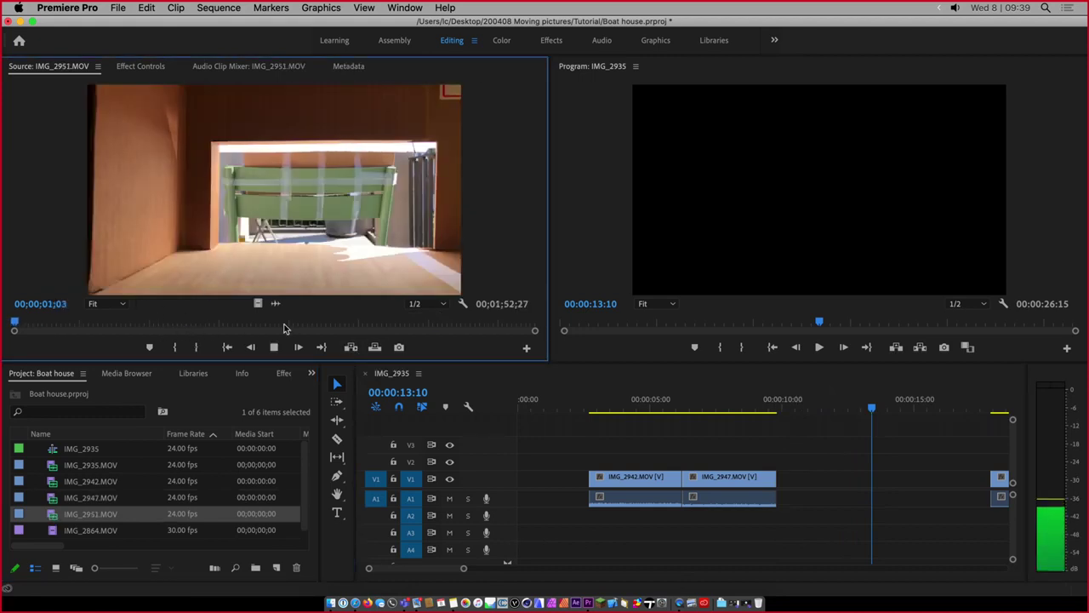
left_click(409, 323)
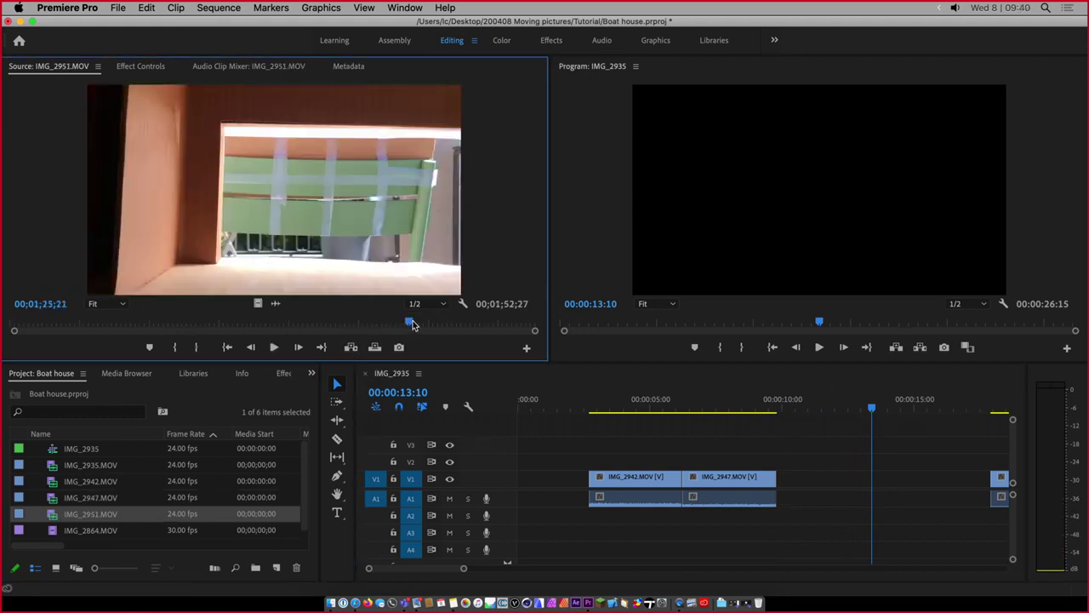
left_click_drag(431, 325, 460, 324)
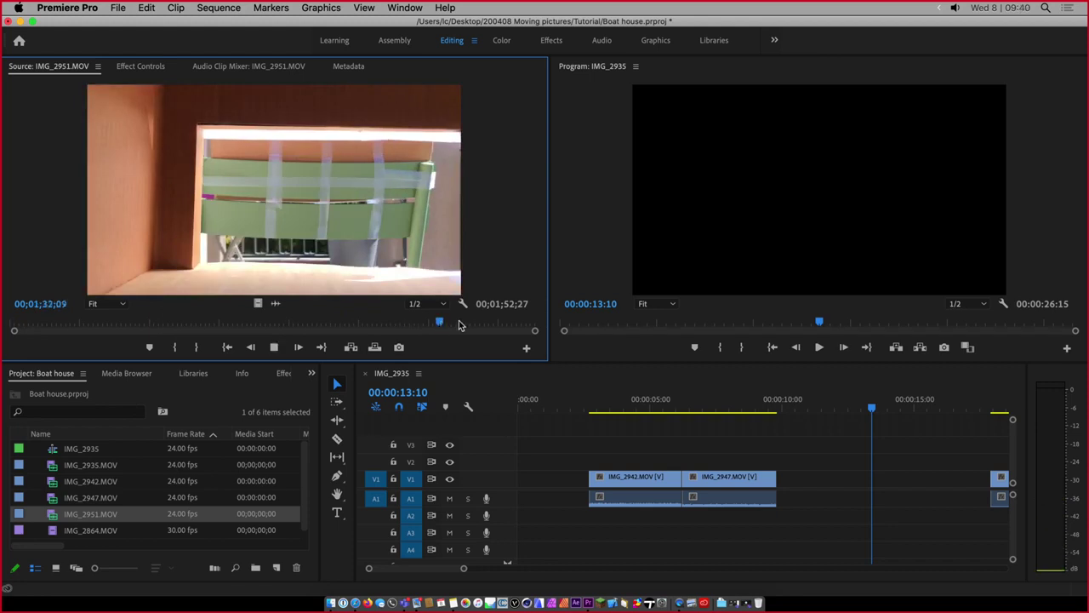
left_click(442, 332)
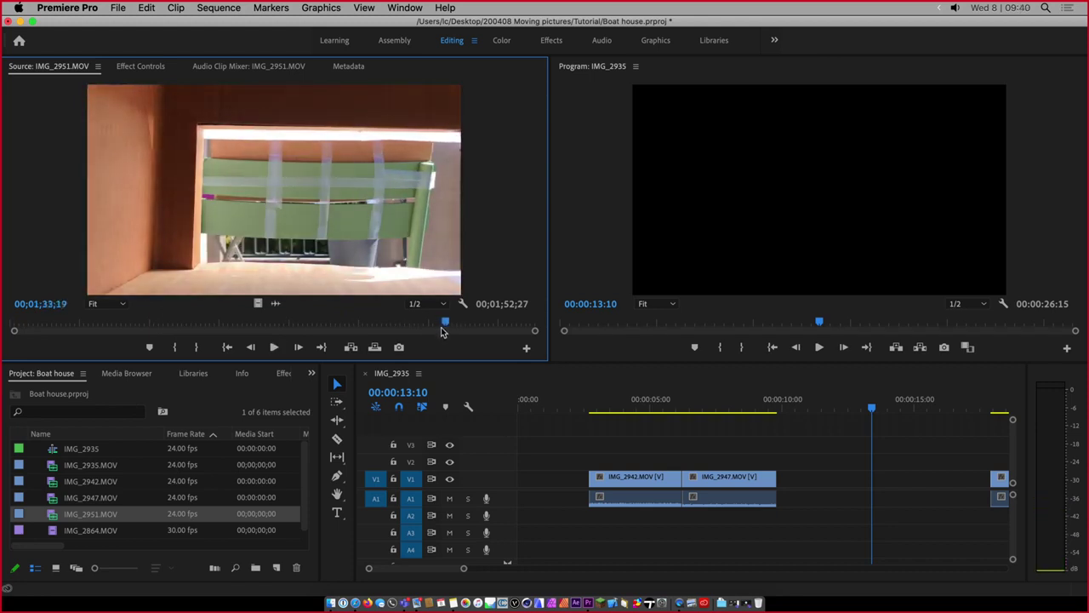
key("i")
left_click(398, 324)
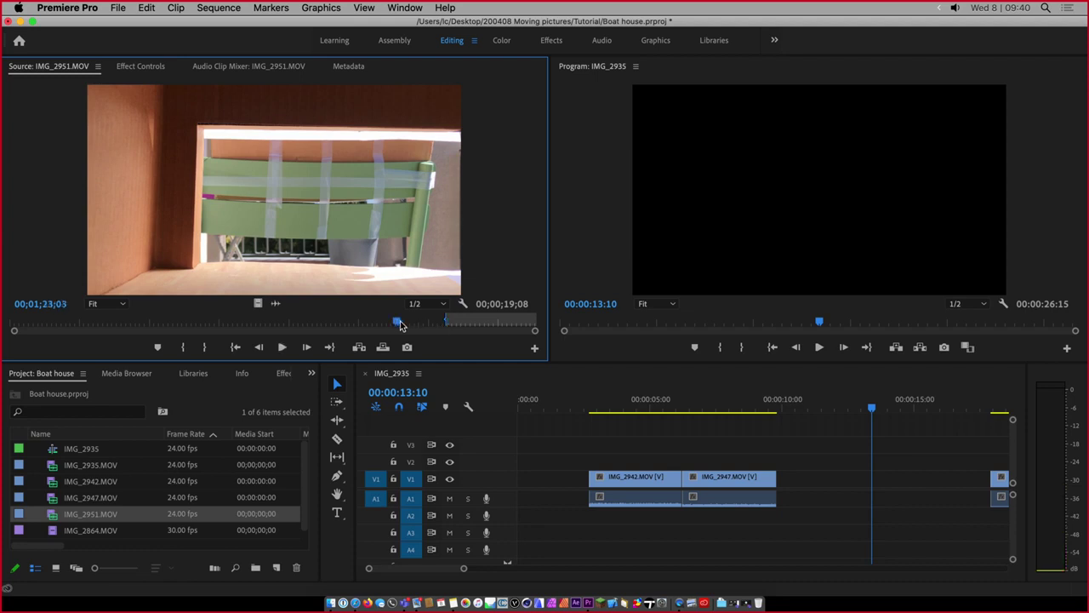
key("space")
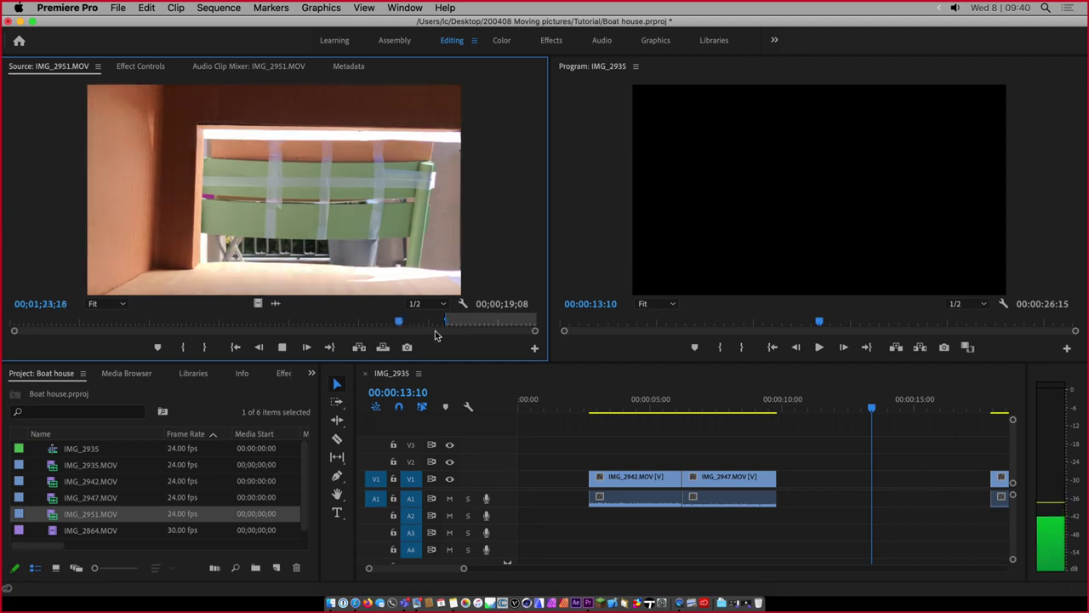
left_click(397, 325)
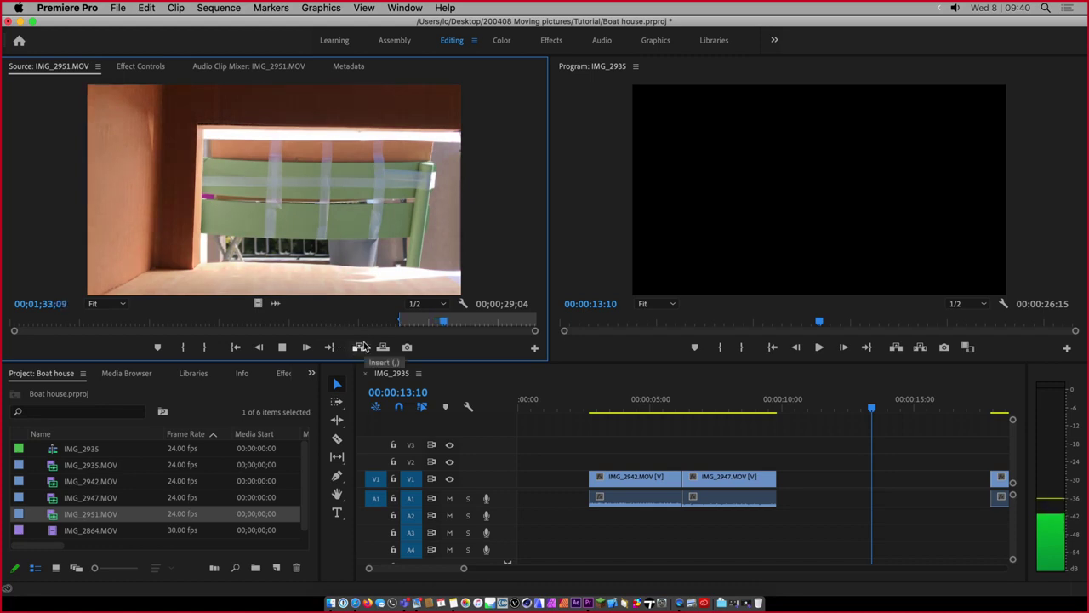
key("o")
key("space")
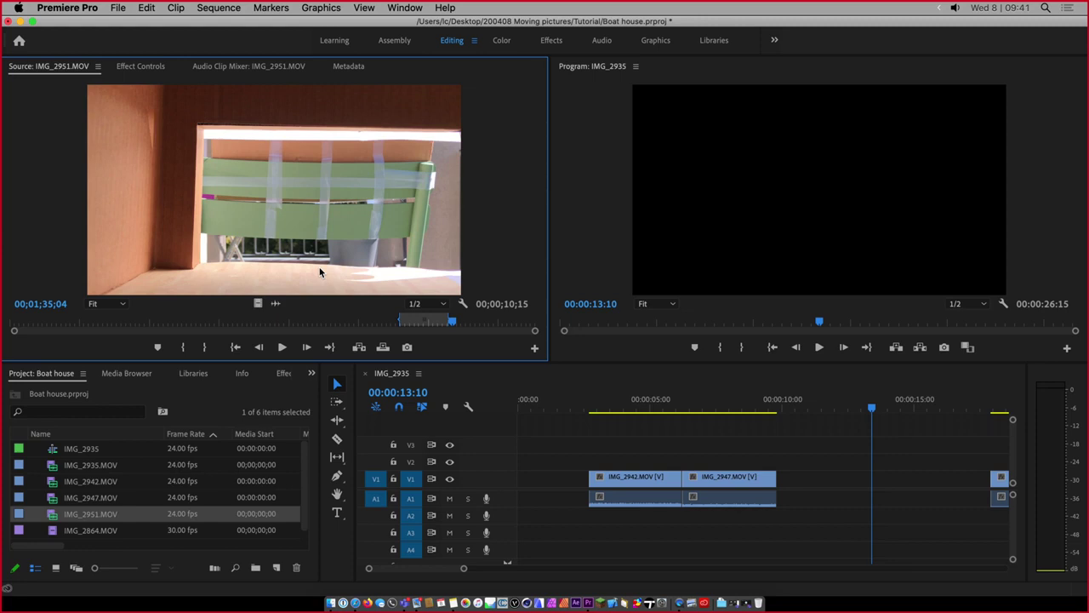
Drop the IMG_2951 section onto V3 at about 00:00:07, above IMG_2947
left_click_drag(338, 222, 664, 460)
left_click_drag(741, 467, 788, 445)
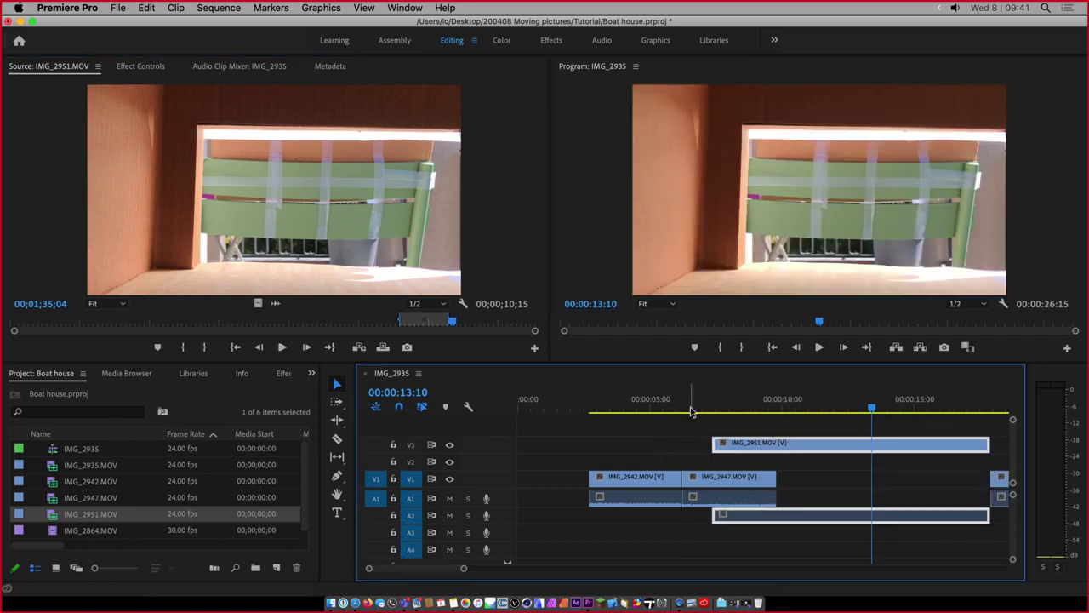
left_click_drag(686, 408, 705, 409)
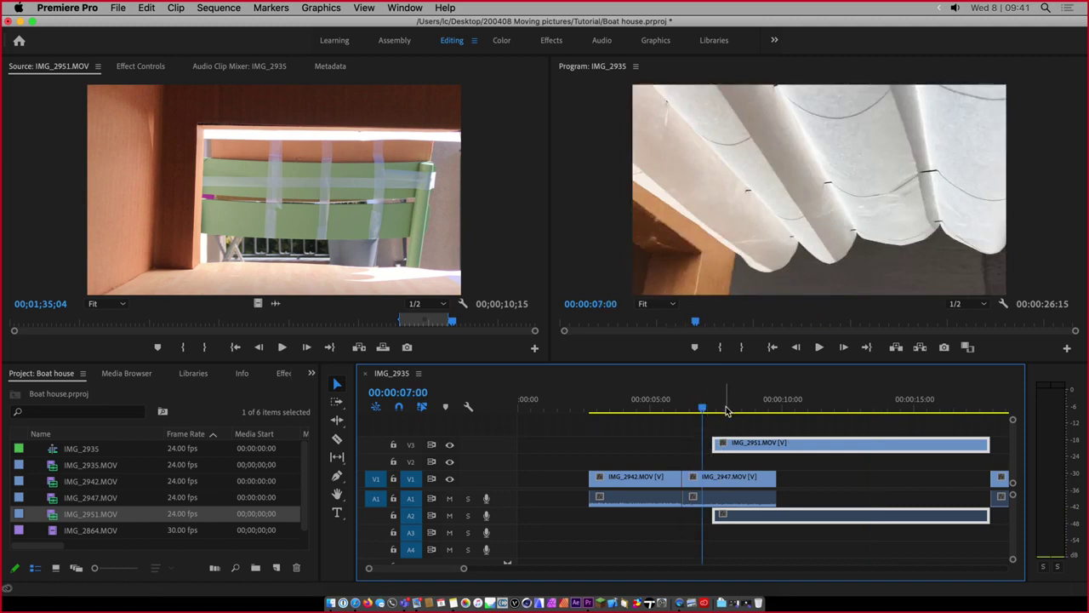
left_click(726, 411)
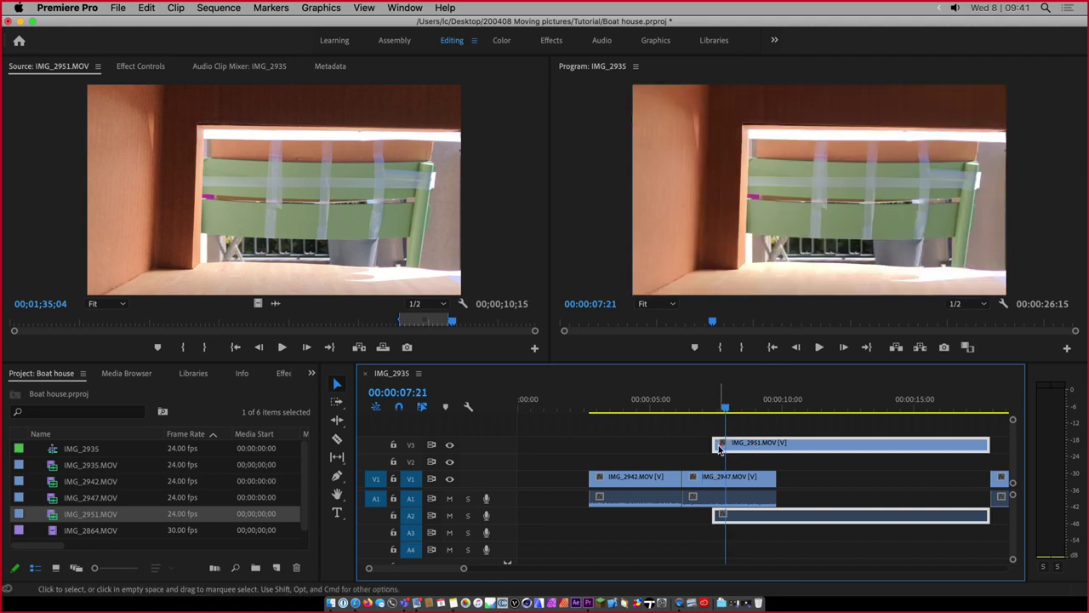
left_click(722, 482)
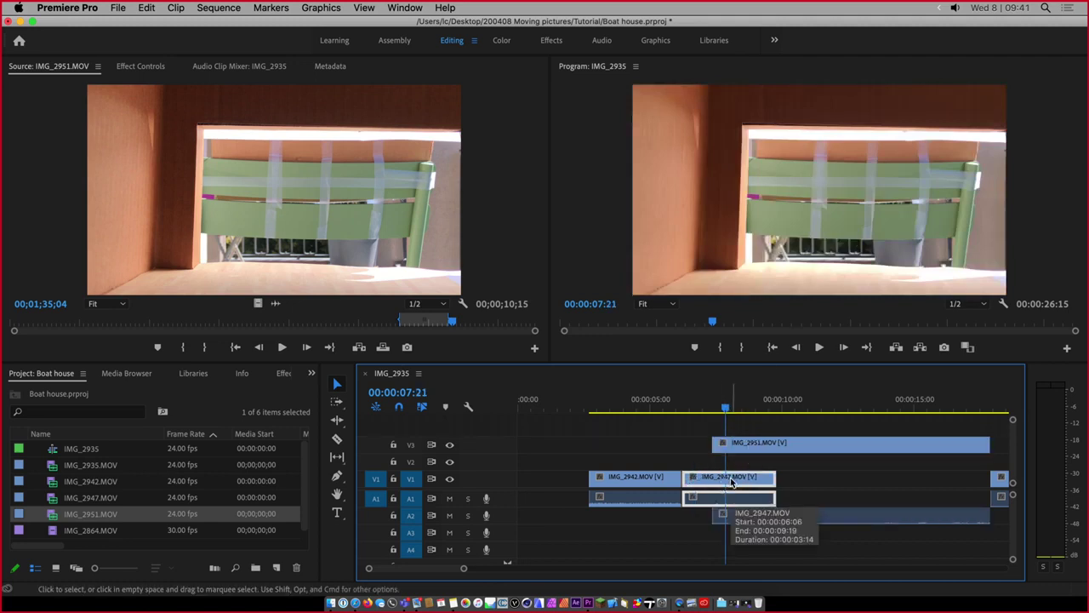
Place the wet-footprint part of IMG_2864.MOV on a new V4 track from about 00:00:07:21
double_click(57, 532)
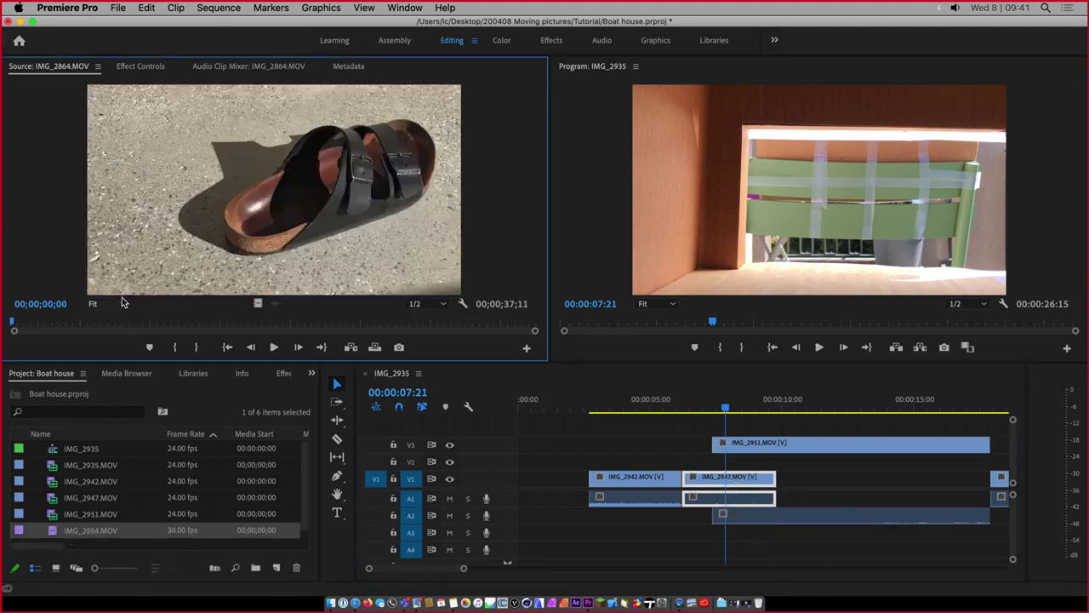
left_click_drag(20, 324, 514, 329)
key("space")
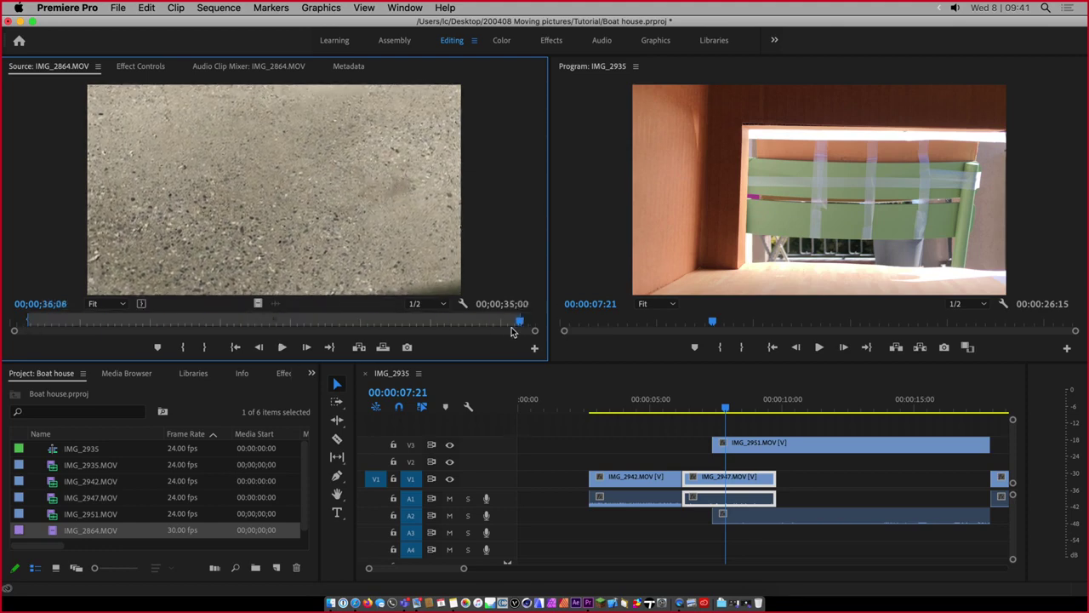
left_click_drag(334, 239, 666, 443)
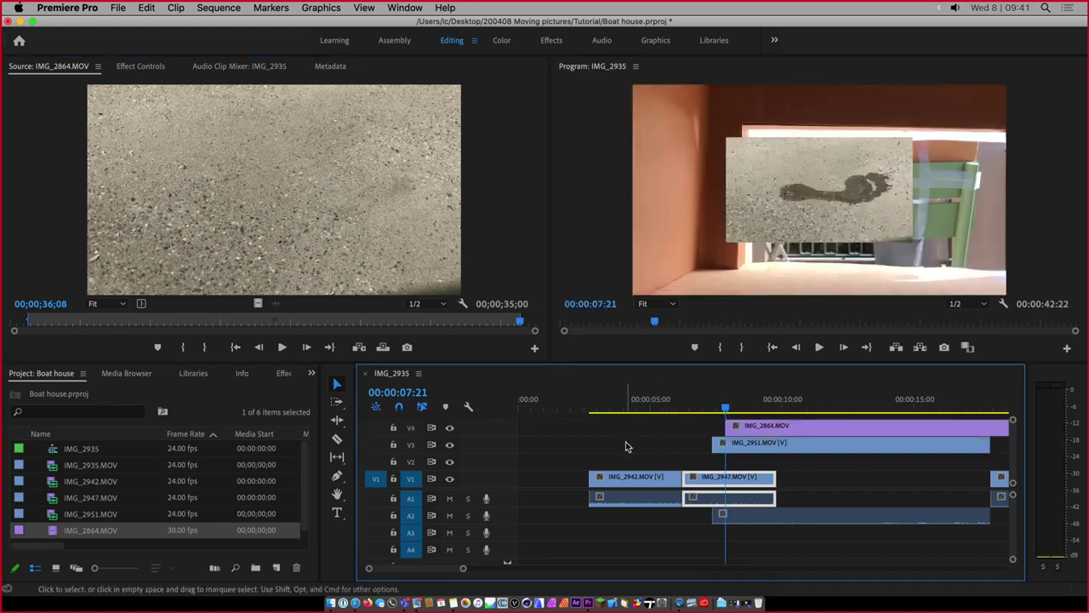
left_click(626, 443)
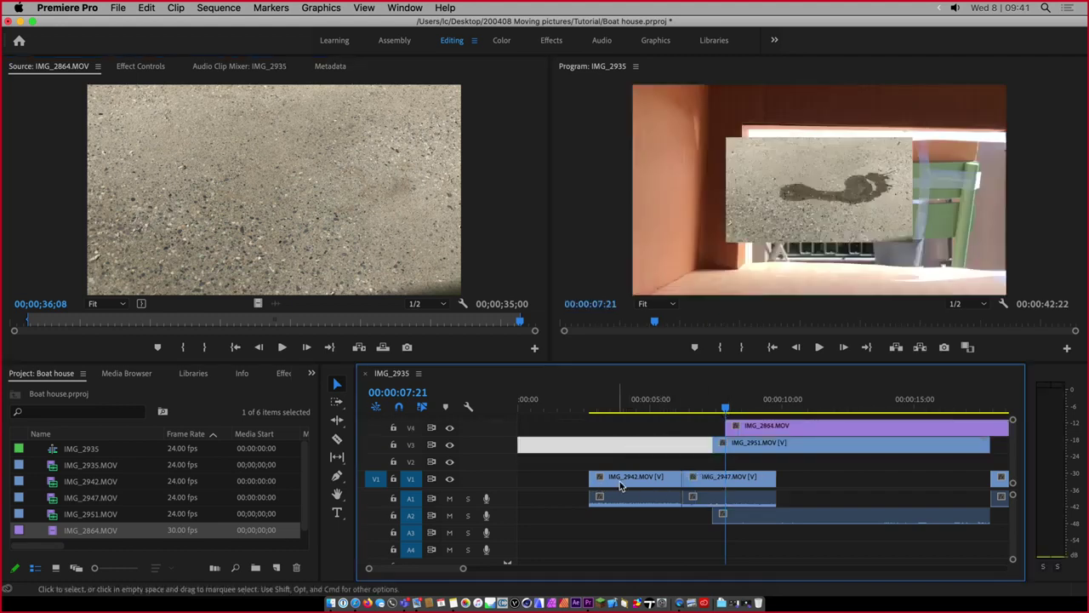
left_click(622, 479)
left_click(631, 410)
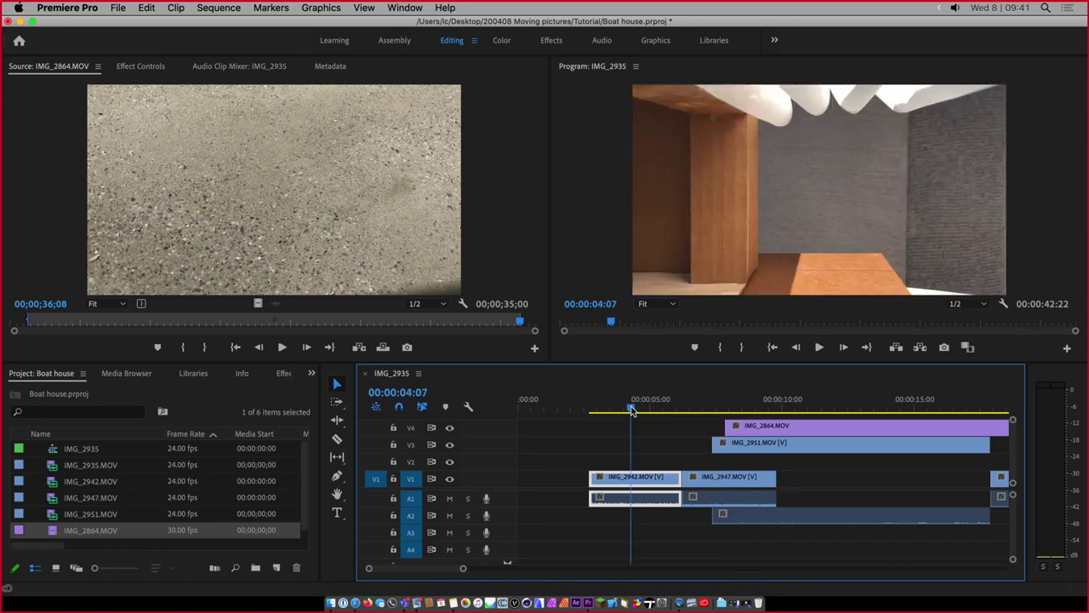
Watch and scrub through Moving pictures.mp4 from the Premiere folder in QuickTime Player
key("super+Tab")
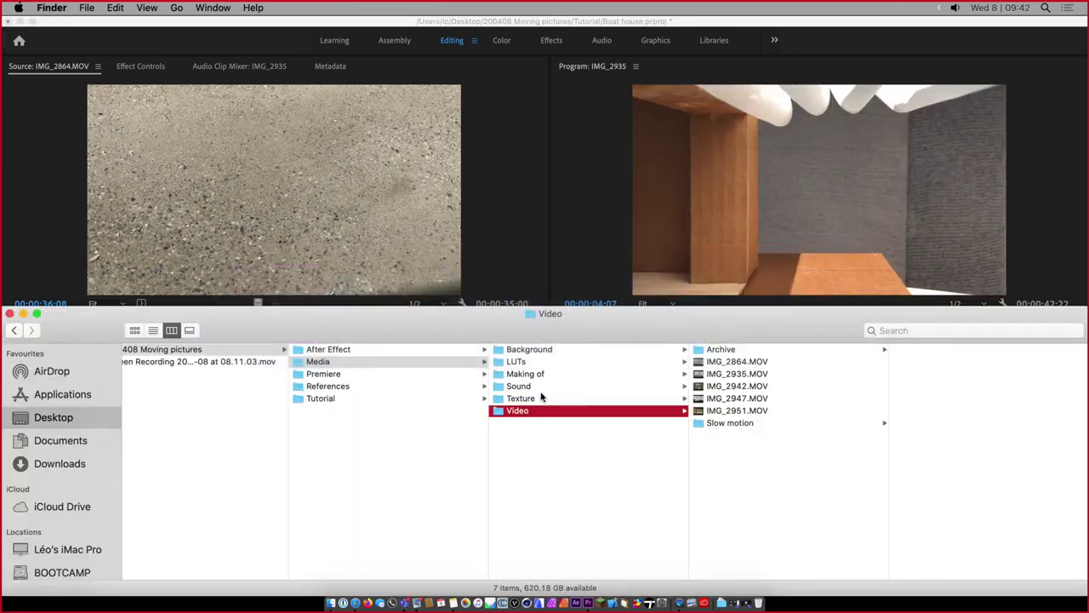
left_click(542, 375)
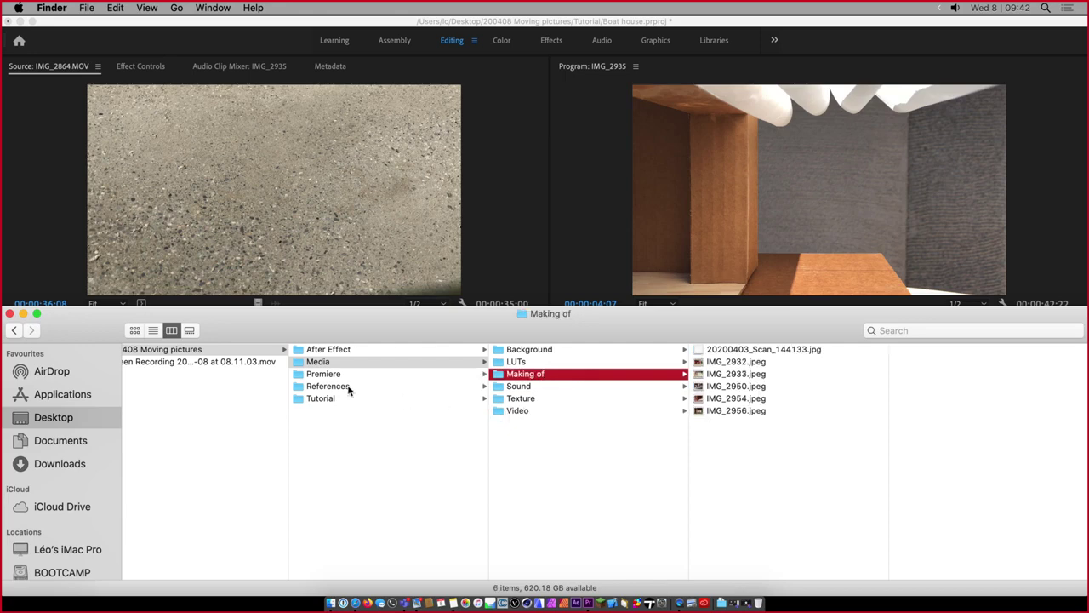
left_click(353, 374)
left_click(540, 387)
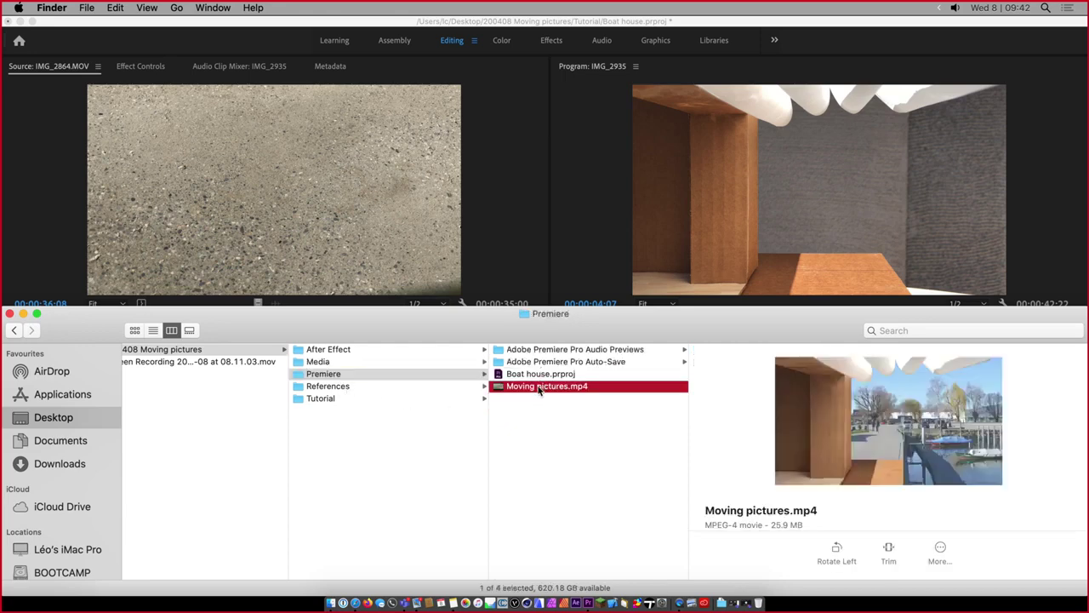
double_click(539, 387)
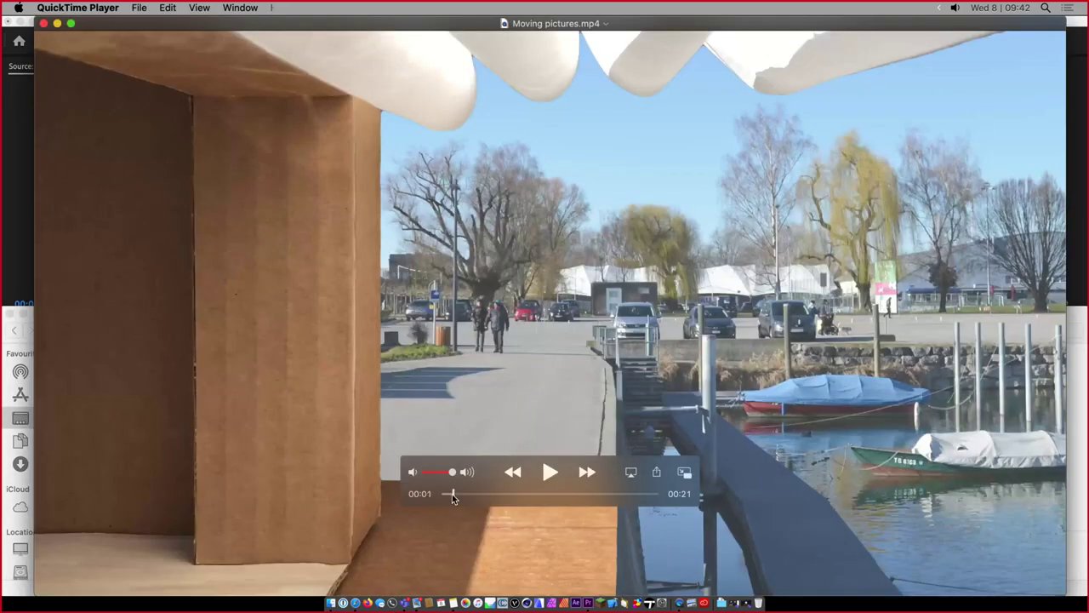
left_click_drag(452, 496, 694, 497)
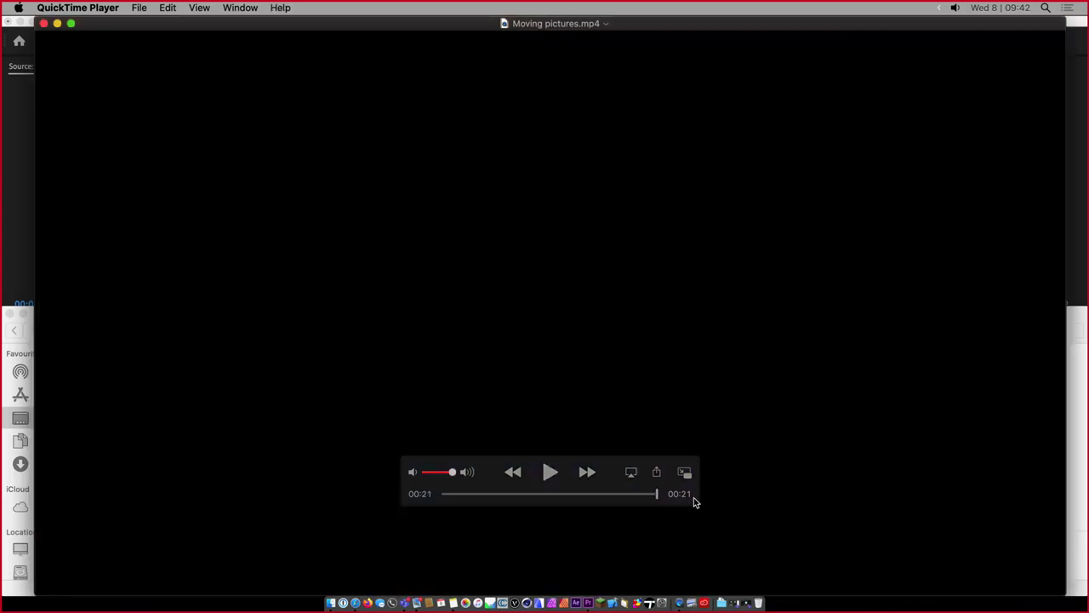
key("super+q")
Back in Premiere Pro, move IMG_2942 to the start of the sequence
key("super+Tab")
key("super+Tab")
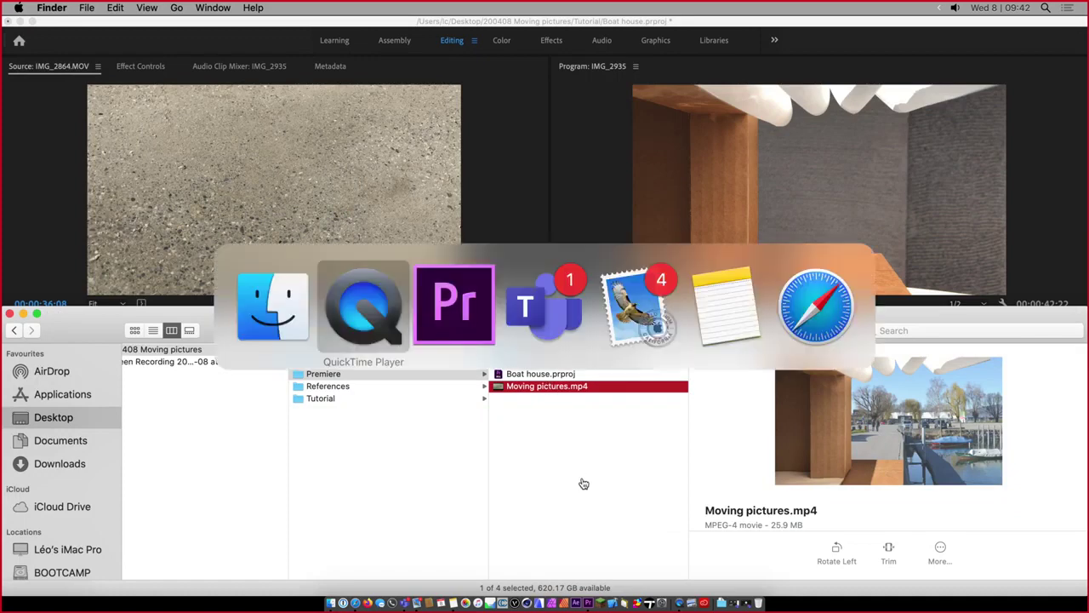
left_click_drag(625, 482, 560, 487)
key("Home")
Butt IMG_2947 against IMG_2942 at the start of track V1
key("space")
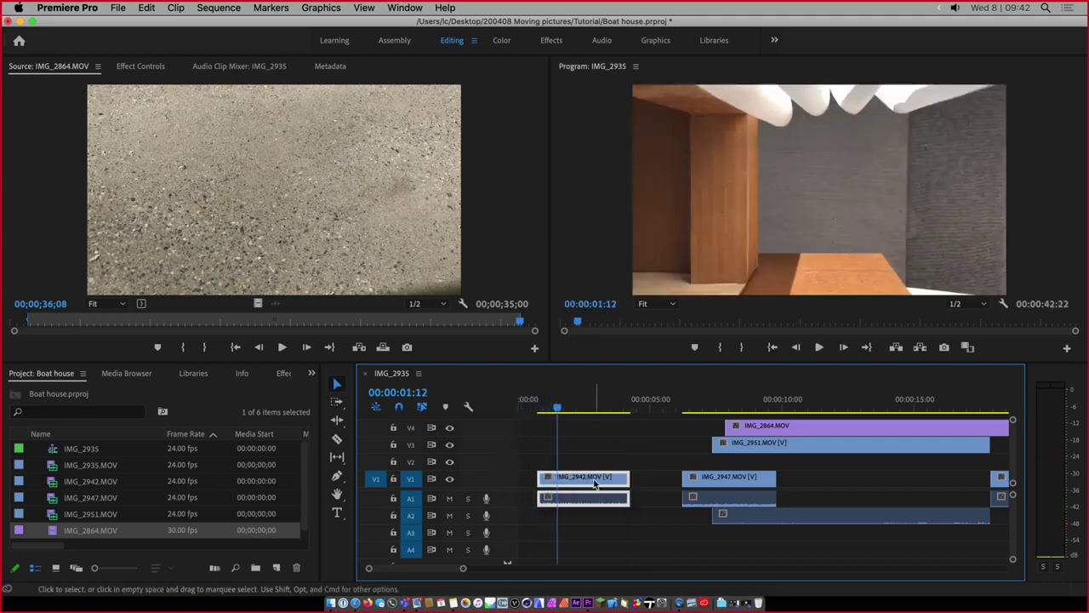
left_click_drag(578, 492, 559, 489)
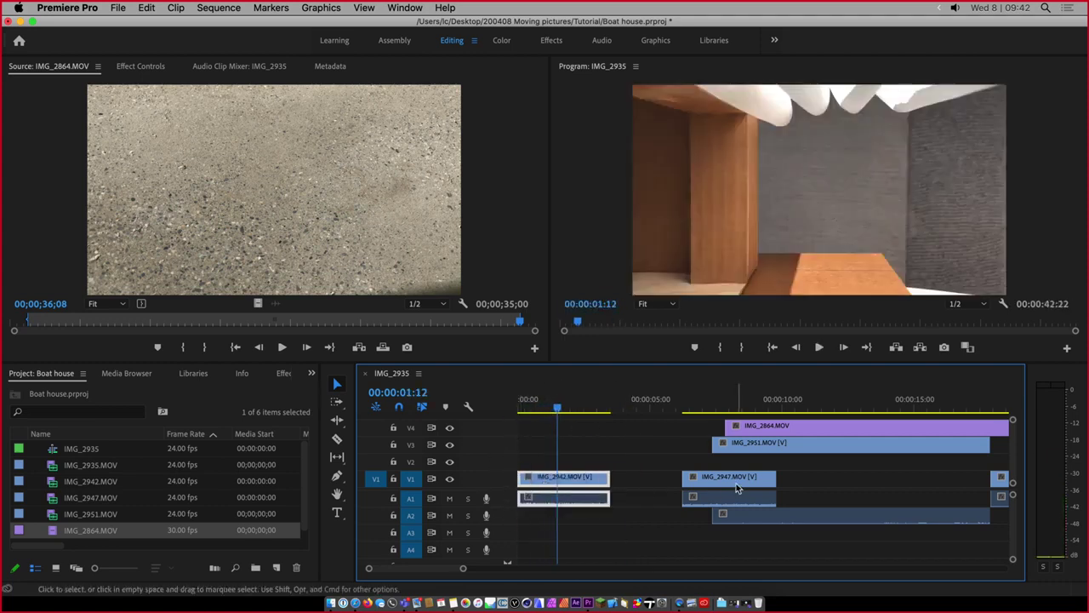
left_click_drag(736, 483, 665, 483)
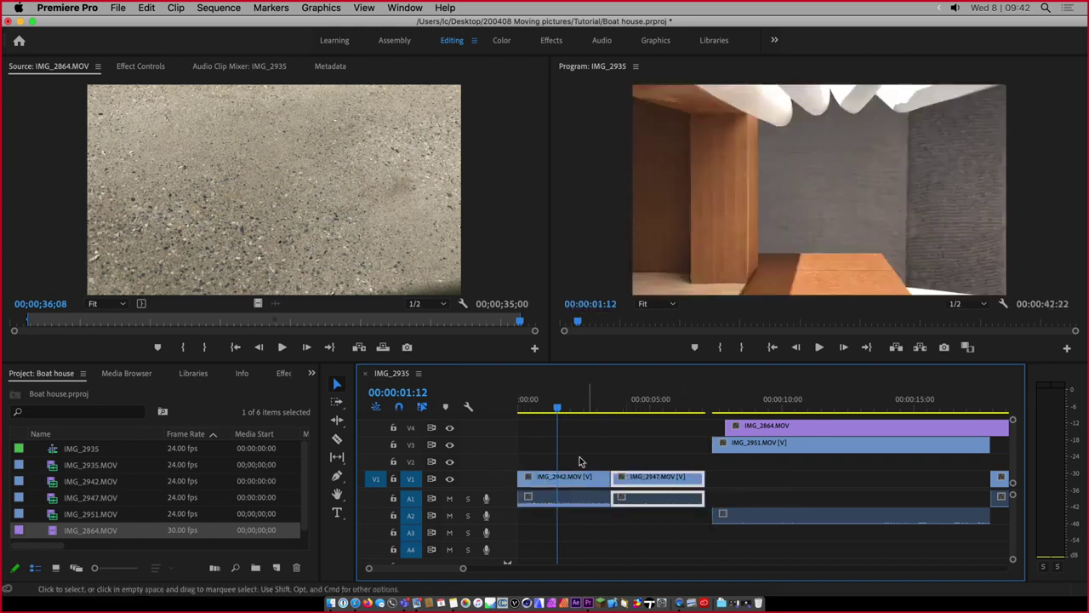
Move the footprint clip IMG_2864 down to track V2 around 8 seconds
left_click(639, 406)
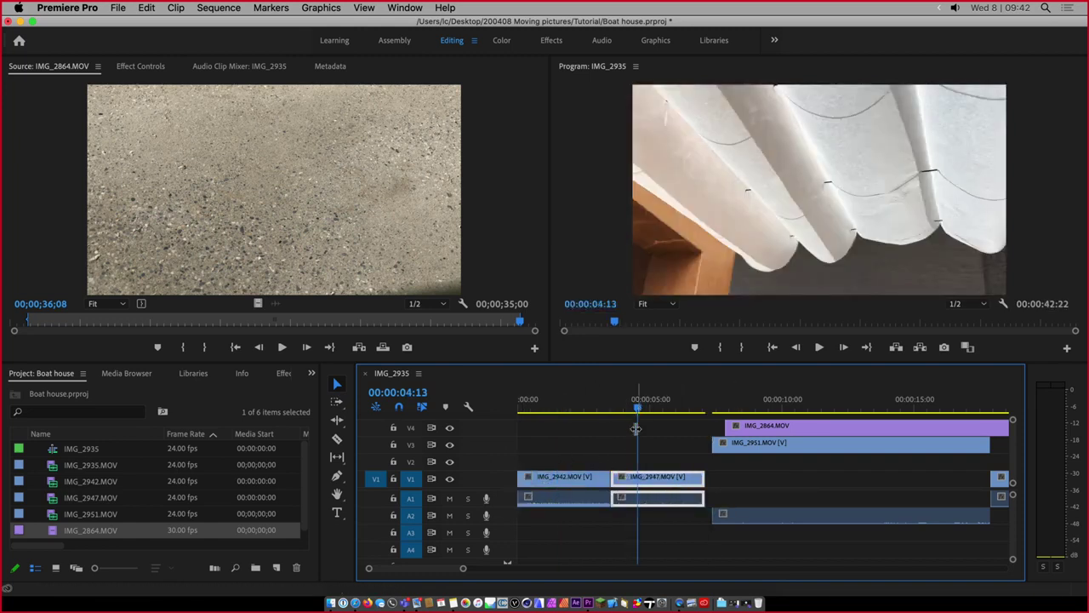
left_click(743, 442)
left_click(716, 406)
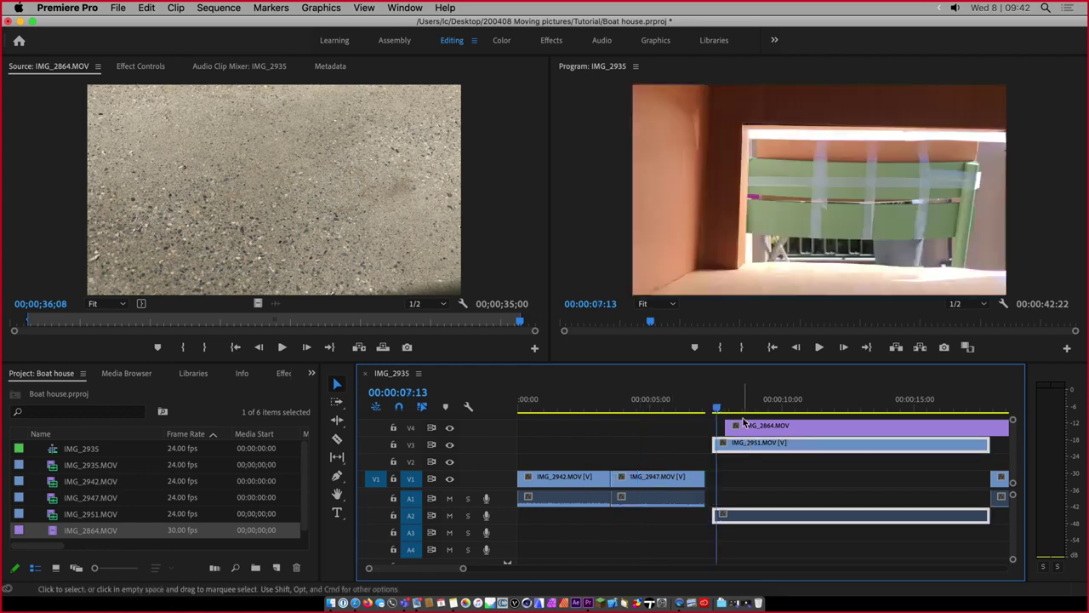
left_click(745, 408)
left_click_drag(753, 425, 730, 475)
scroll(730, 471, "down", 5)
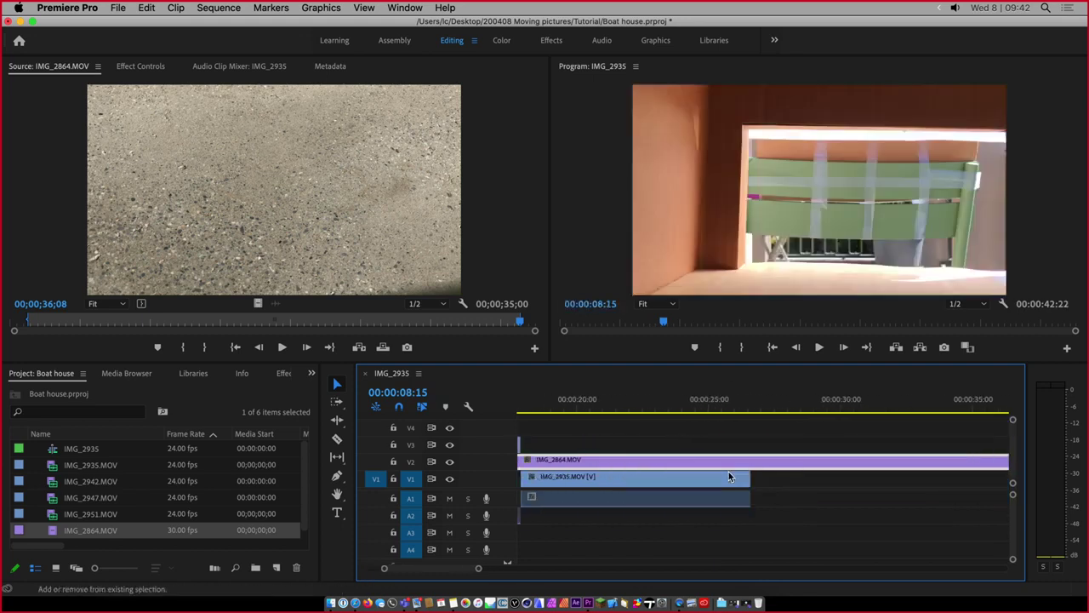
scroll(728, 475, "up", 5)
Select IMG_2935 and zoom the timeline out with the scrollbar handle
left_click(719, 484)
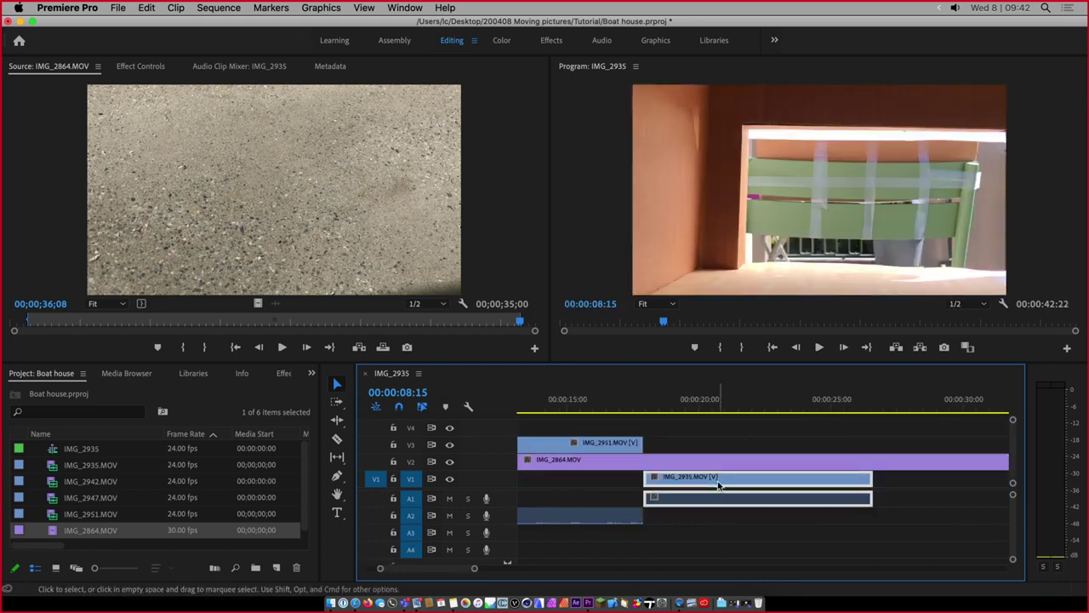
left_click_drag(462, 570, 449, 574)
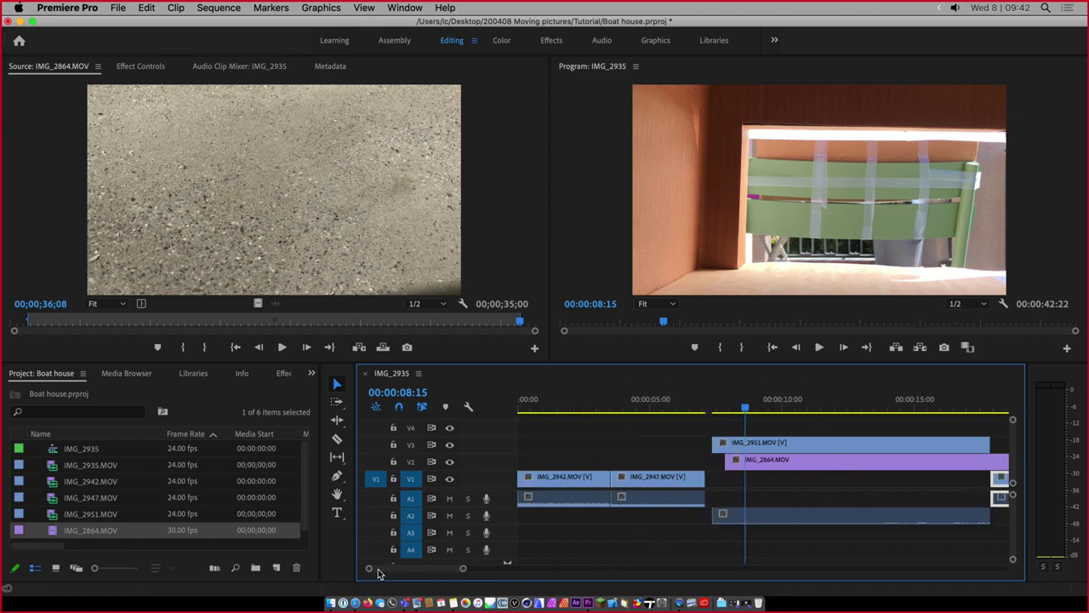
mouse_move(440, 573)
left_mouse_down()
mouse_move(514, 576)
mouse_move(434, 574)
left_mouse_up()
left_click_drag(463, 570, 585, 574)
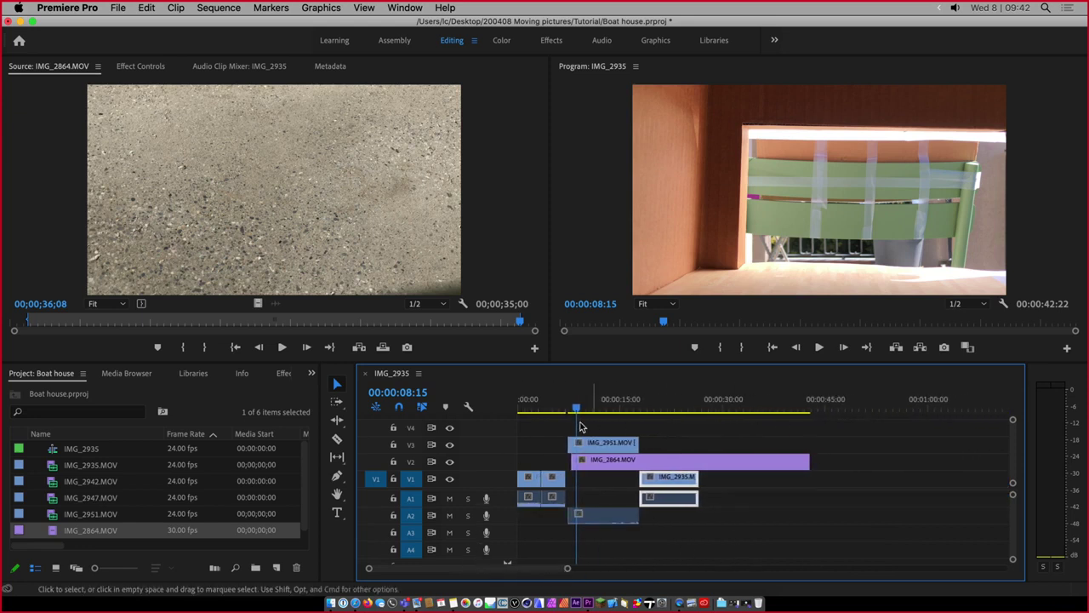
Move IMG_2935 later in the sequence to about 44 seconds
key("Delete")
key("super+z")
left_click(668, 479)
left_click_drag(668, 479, 838, 479)
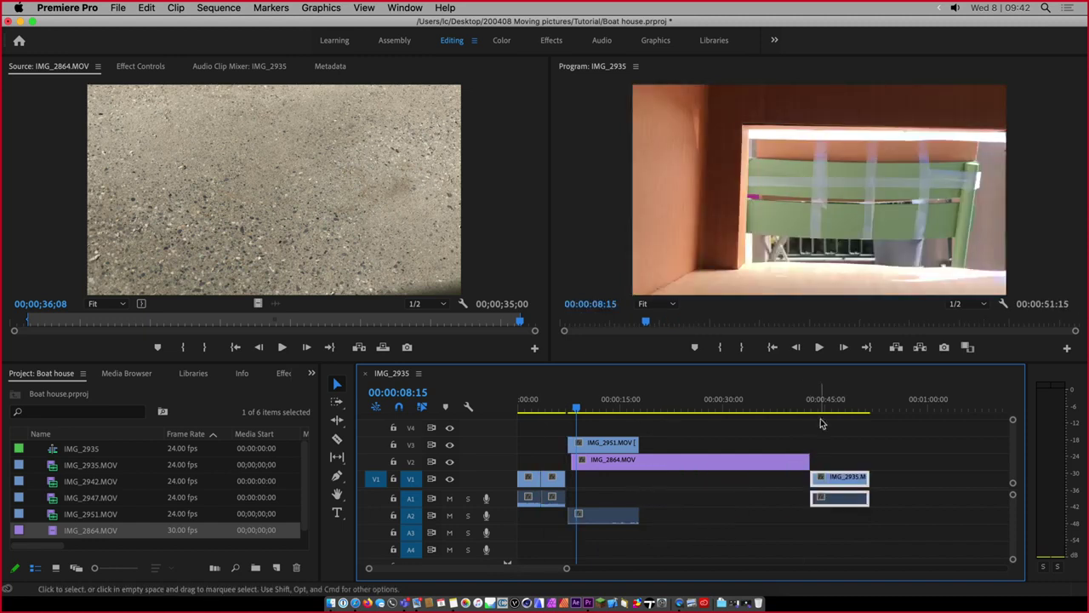
left_click(821, 415)
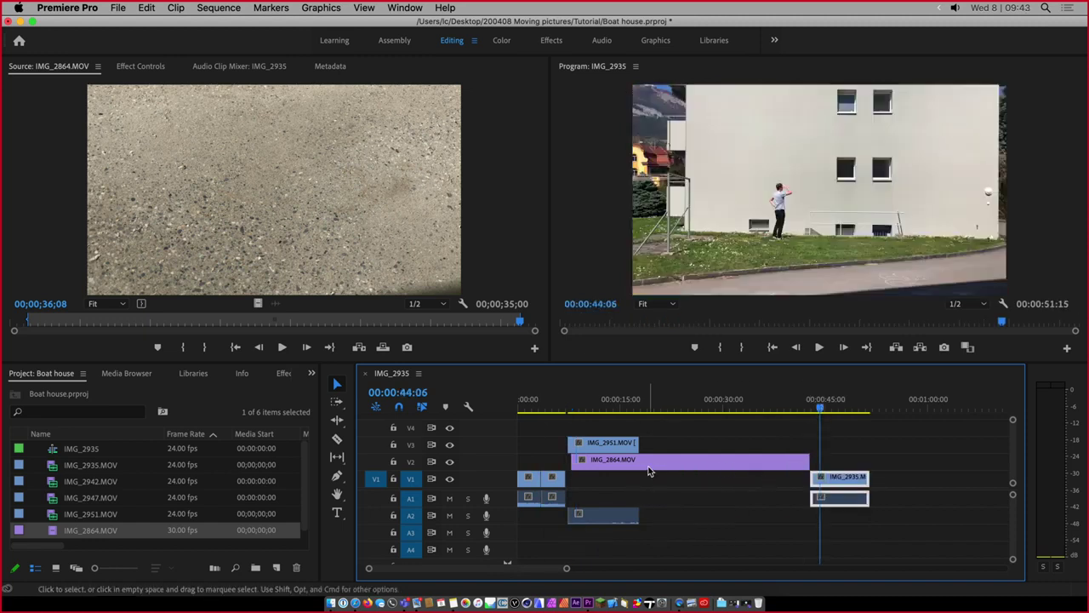
Place IMG_2864 then IMG_2951 on V1 before IMG_2935, and play from the start
mouse_move(648, 471)
left_mouse_down()
mouse_move(671, 482)
mouse_move(634, 482)
mouse_move(672, 482)
mouse_move(652, 483)
left_mouse_up()
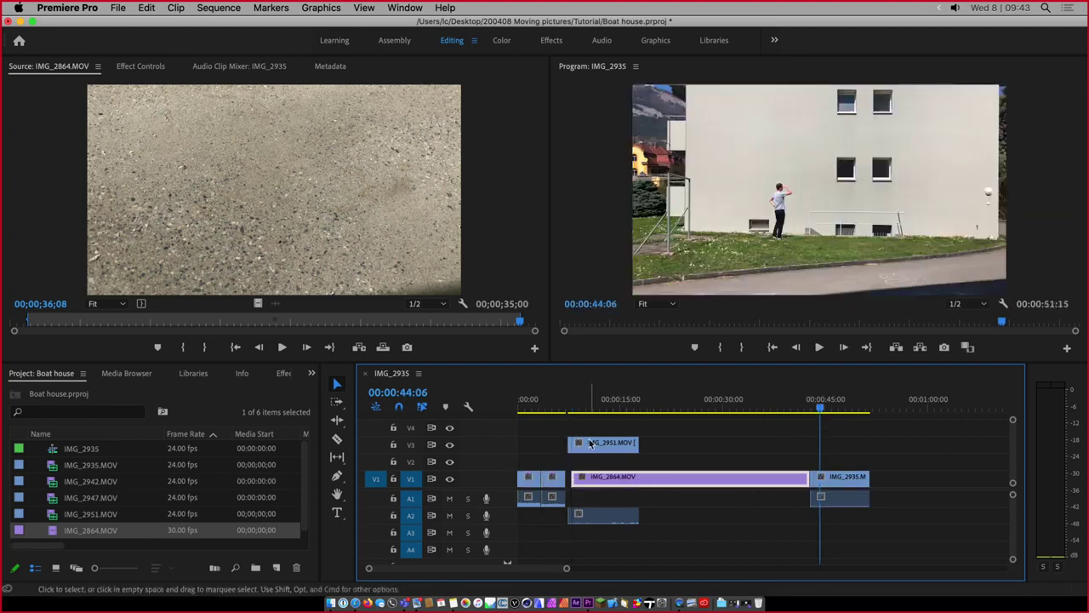
left_click_drag(589, 444, 666, 444)
left_click_drag(589, 480, 584, 483)
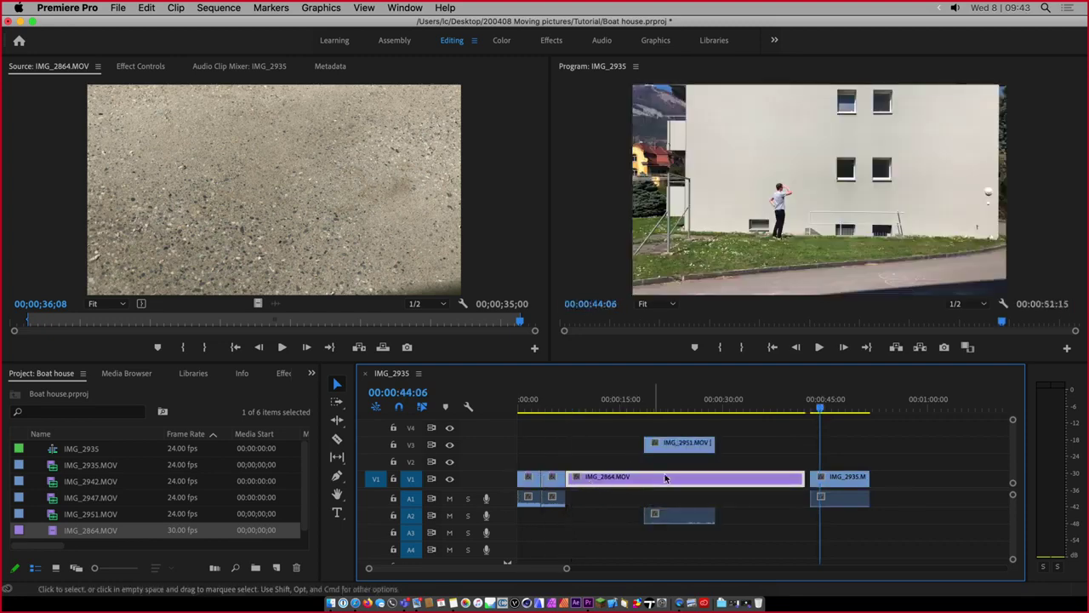
left_click_drag(838, 479, 935, 478)
left_click_drag(676, 444, 838, 481)
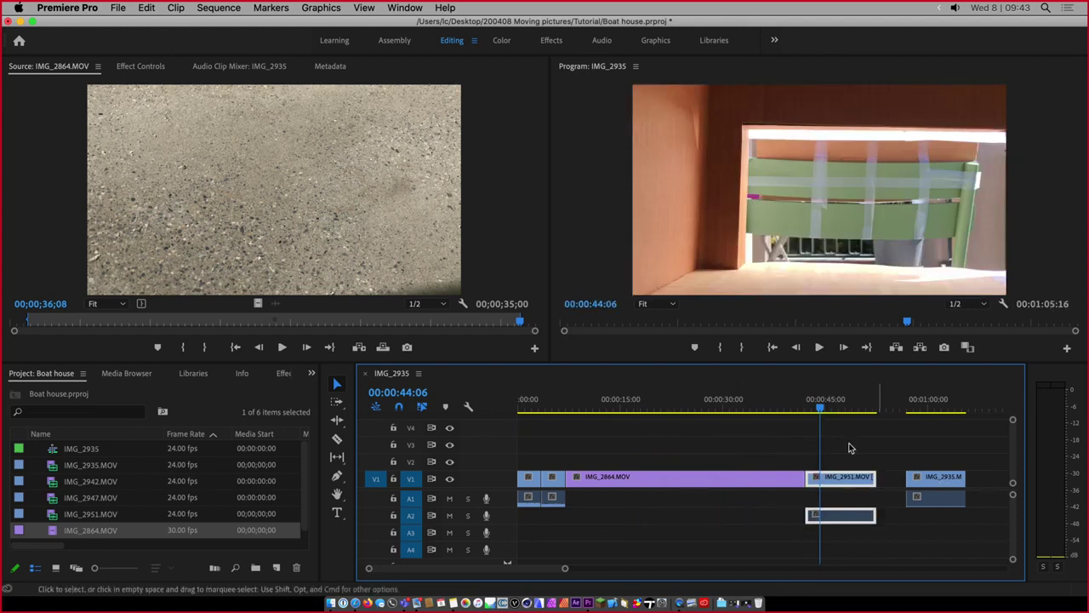
left_click(516, 405)
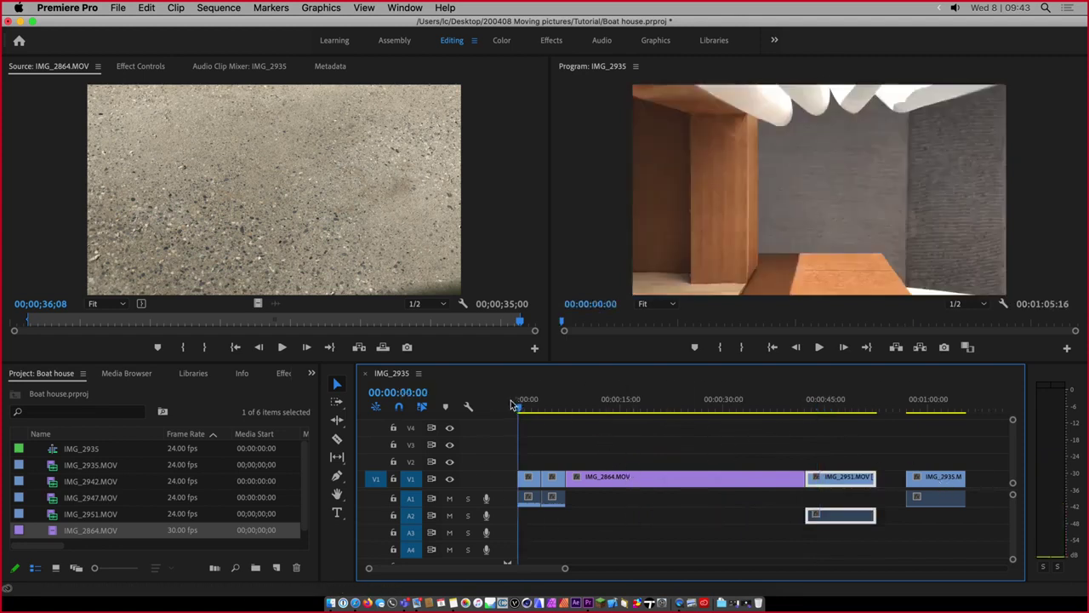
key("space")
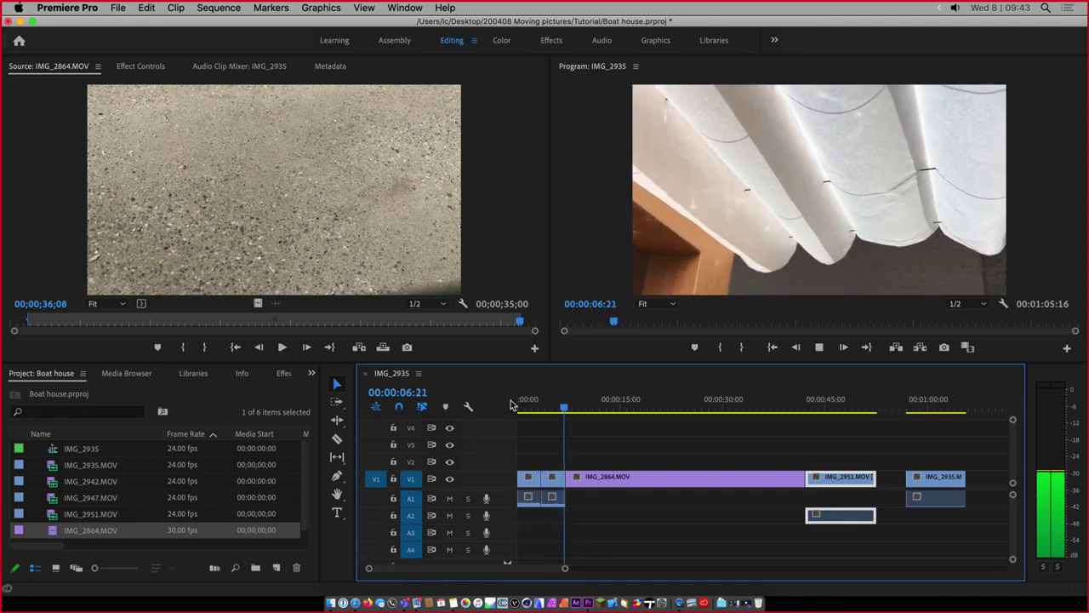
key("space")
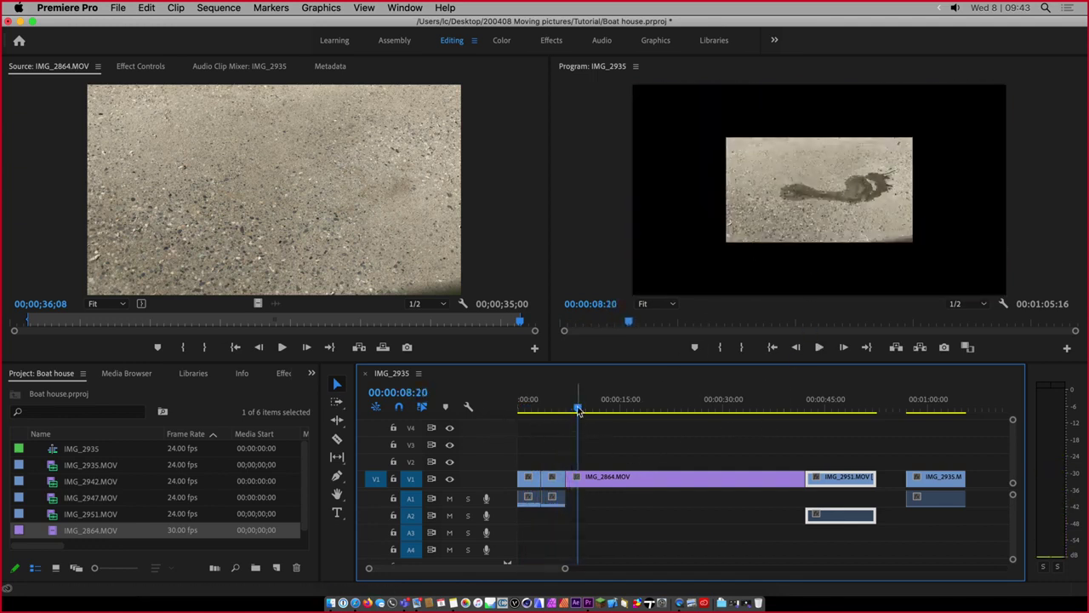
left_click_drag(578, 411, 598, 412)
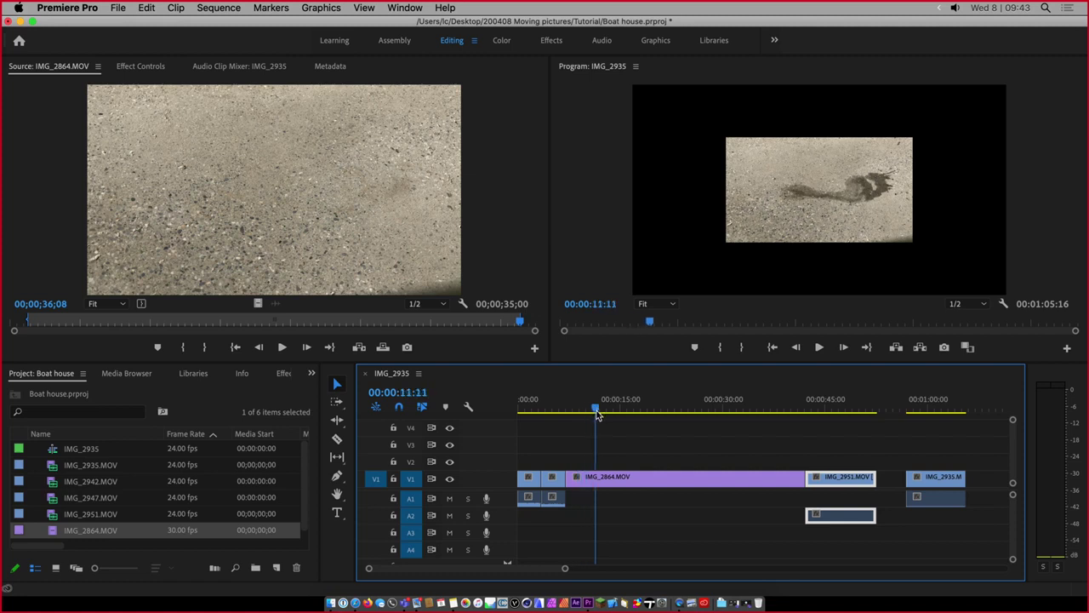
left_click_drag(598, 412, 782, 417)
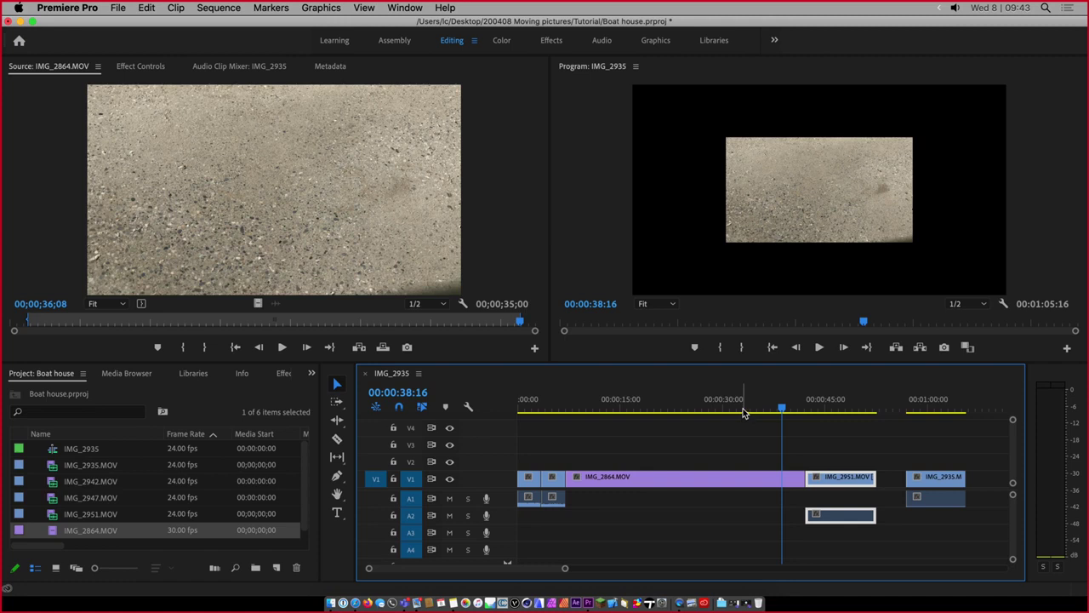
Set IMG_2864's Speed/Duration to a 00:00:05:00 duration
left_click(679, 486)
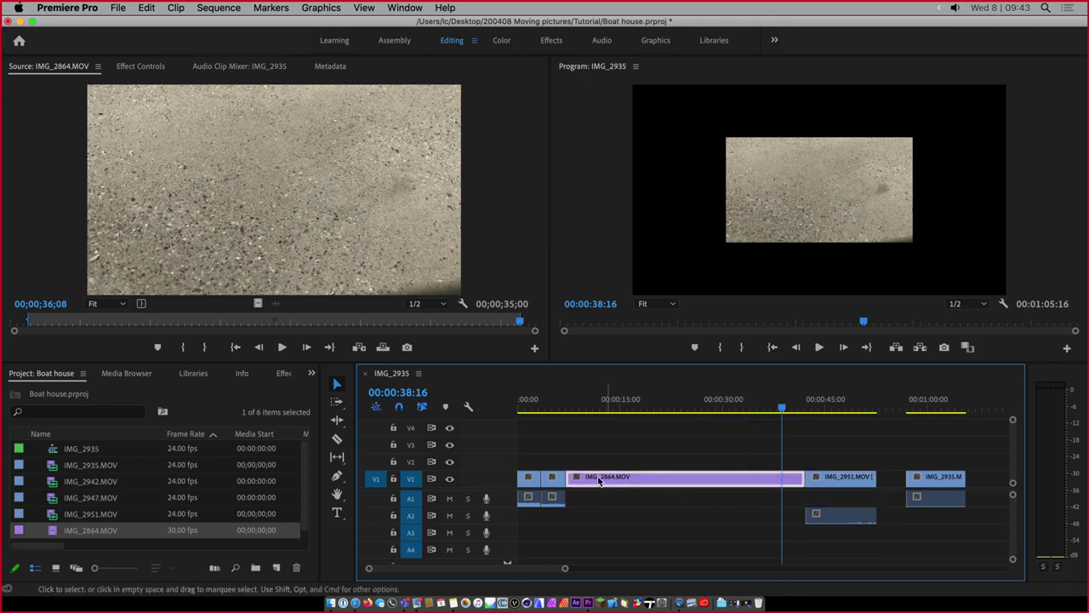
right_click(670, 483)
mouse_move(727, 585)
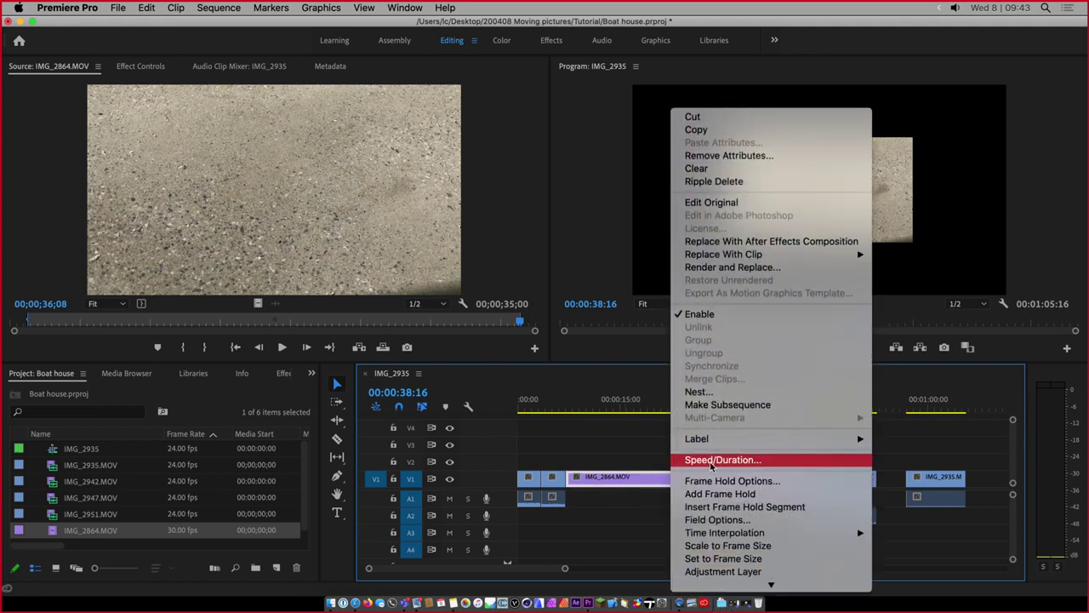
left_click(723, 459)
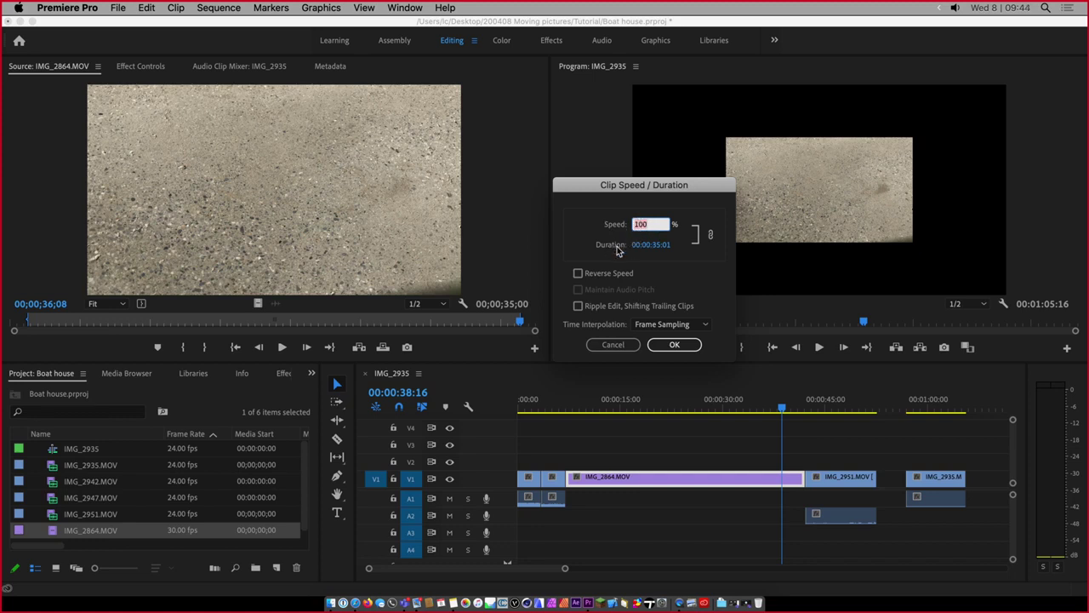
left_click(653, 246)
left_click(656, 245)
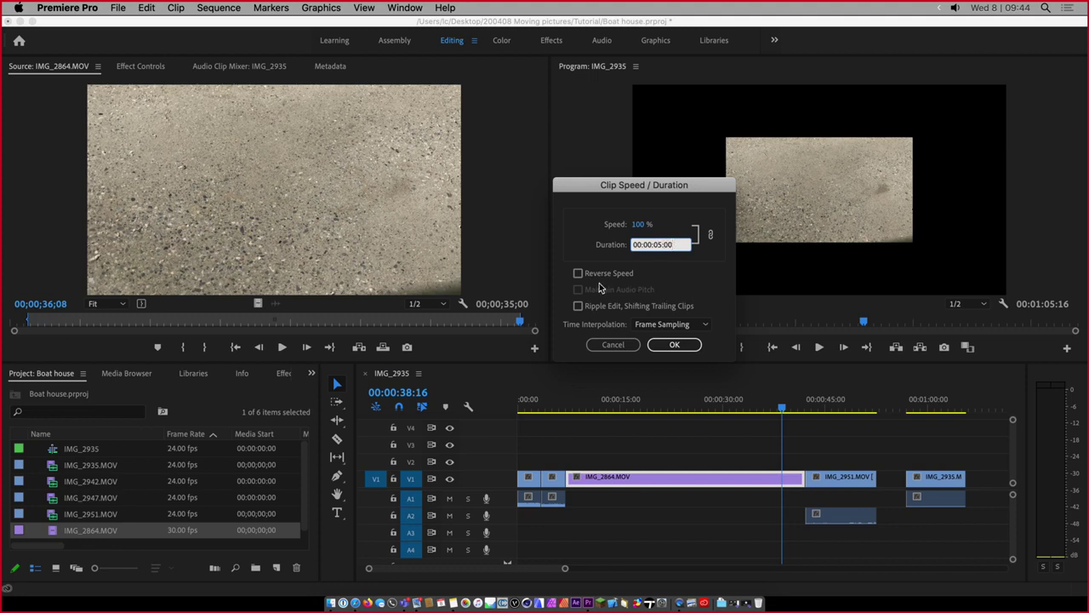
left_click(676, 345)
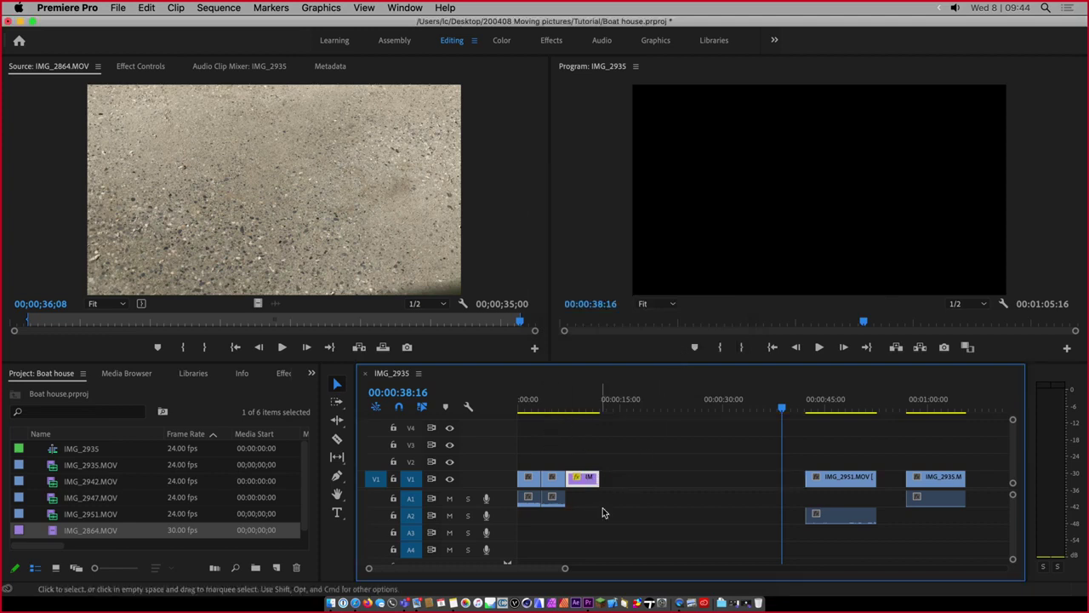
Slide IMG_2951 and its audio against IMG_2864, then trim it to 00:00:07:20
left_click(841, 515)
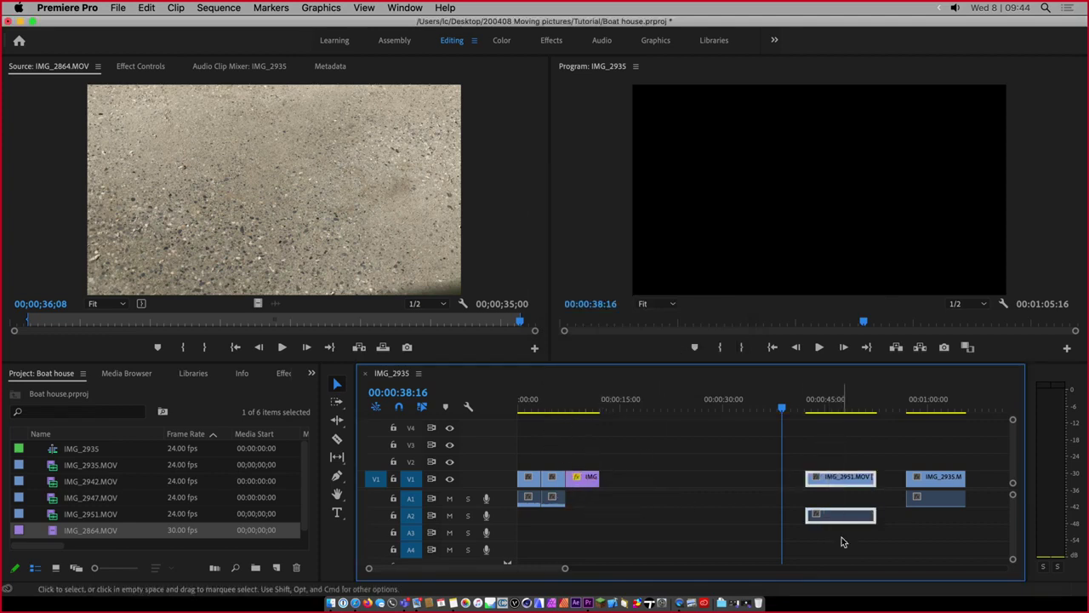
left_click_drag(836, 483, 630, 479)
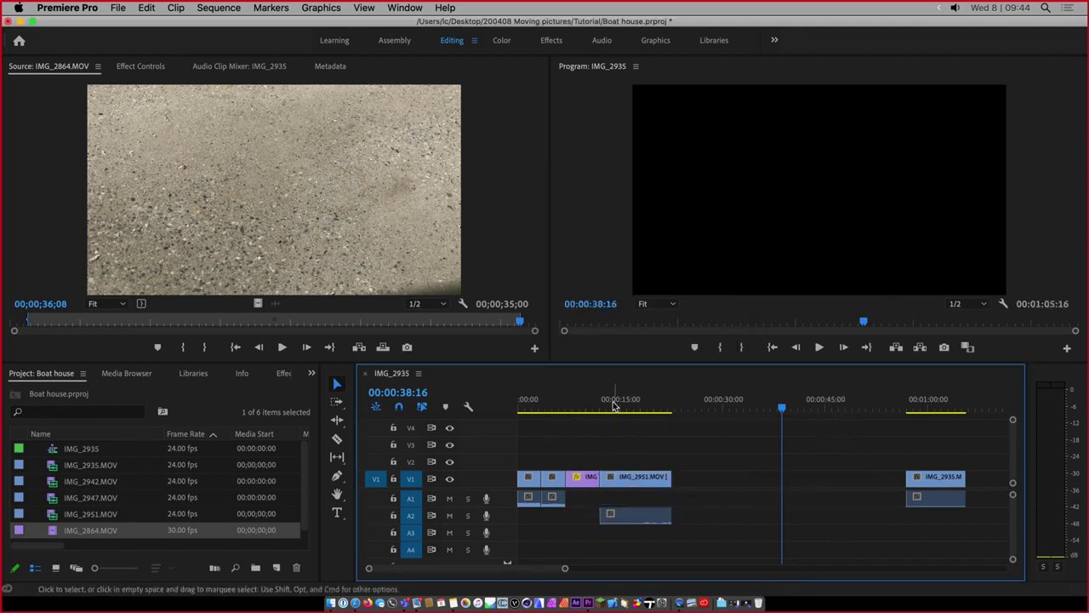
mouse_move(608, 407)
left_mouse_down()
mouse_move(651, 409)
mouse_move(596, 408)
mouse_move(652, 409)
mouse_move(622, 409)
left_mouse_up()
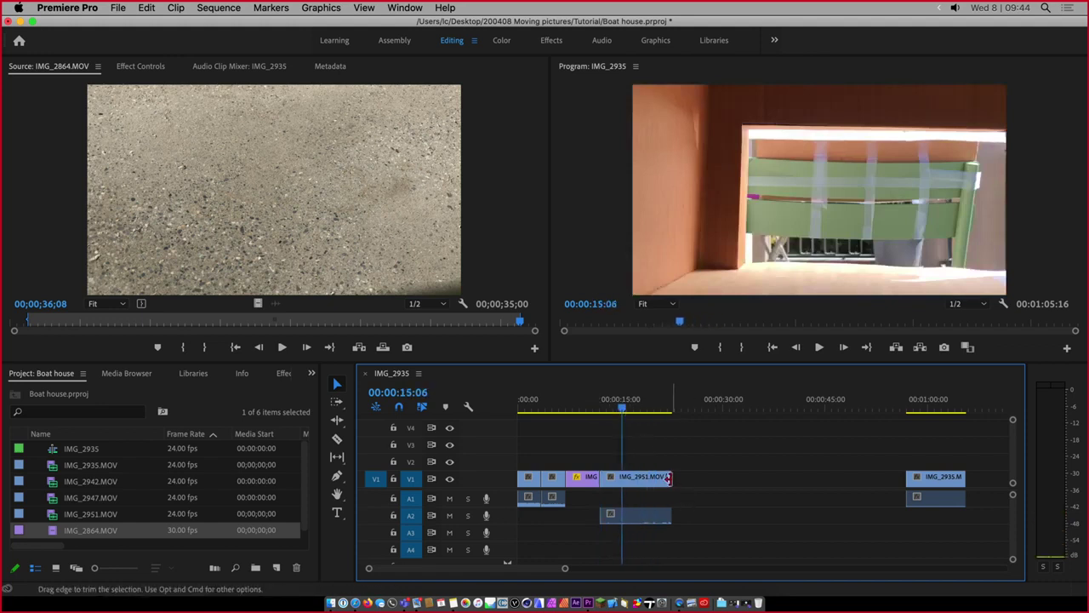
left_click_drag(669, 478, 648, 478)
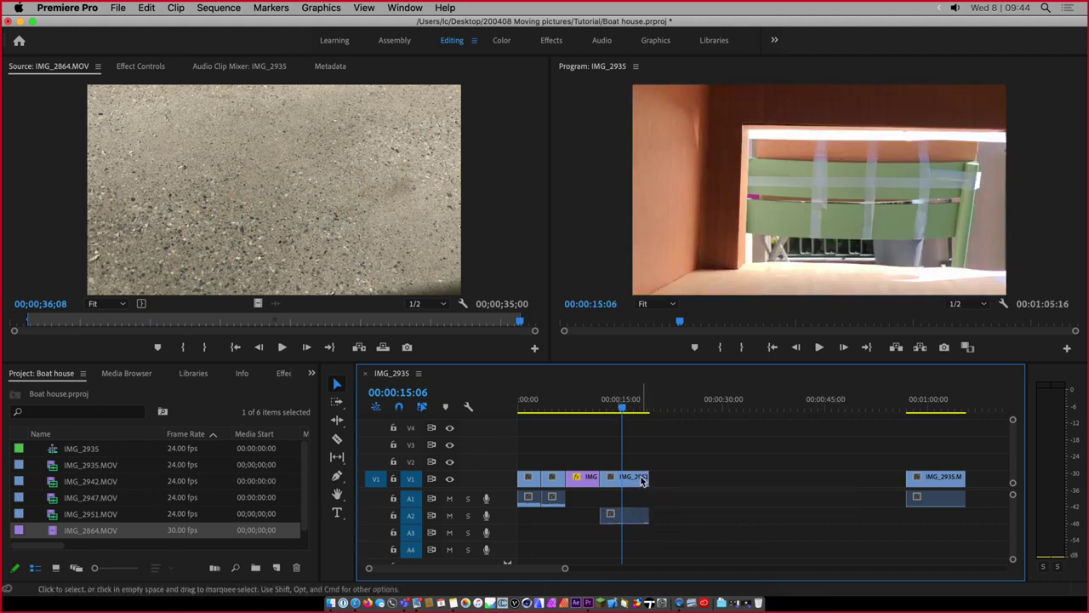
key("Home")
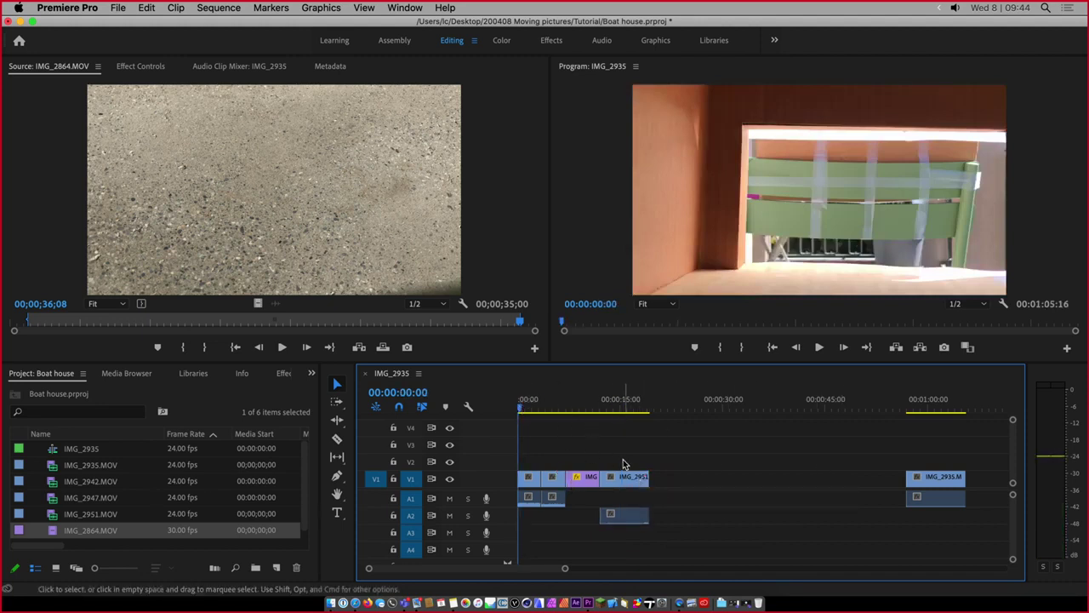
key("space")
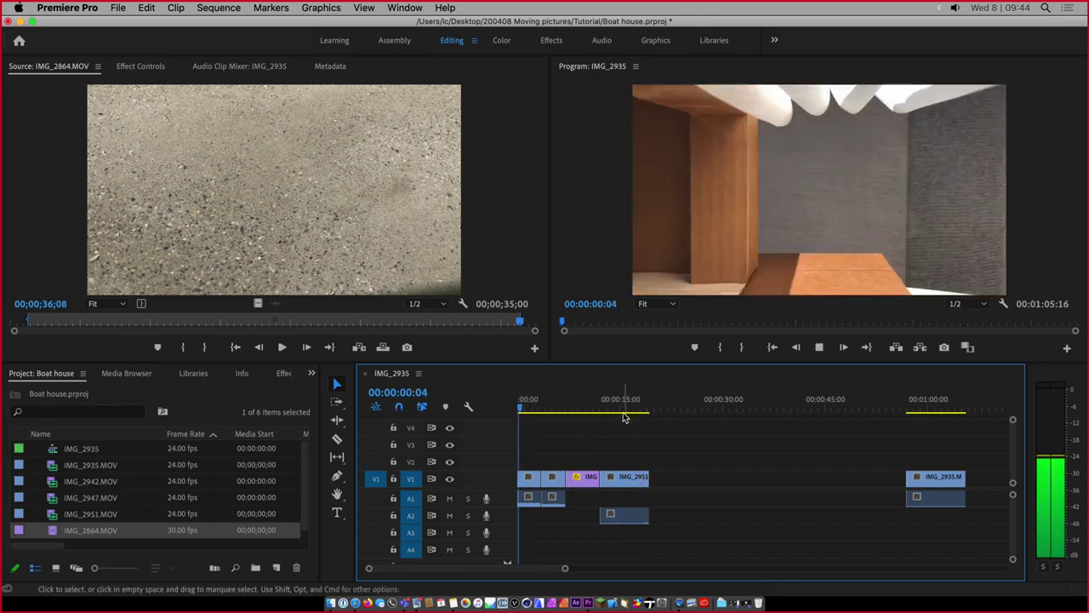
key("space")
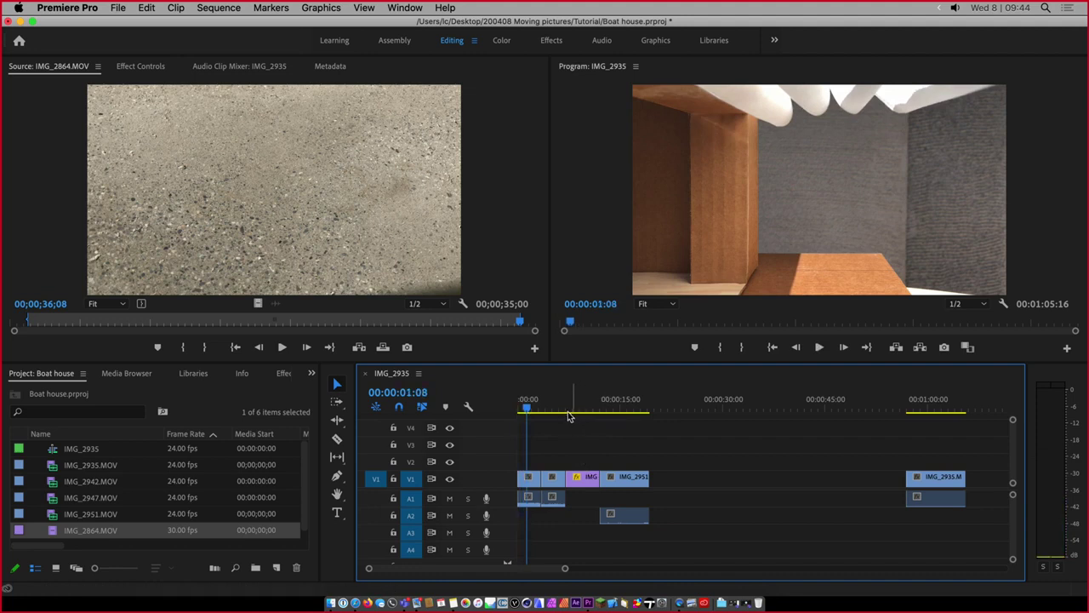
left_click_drag(527, 407, 522, 407)
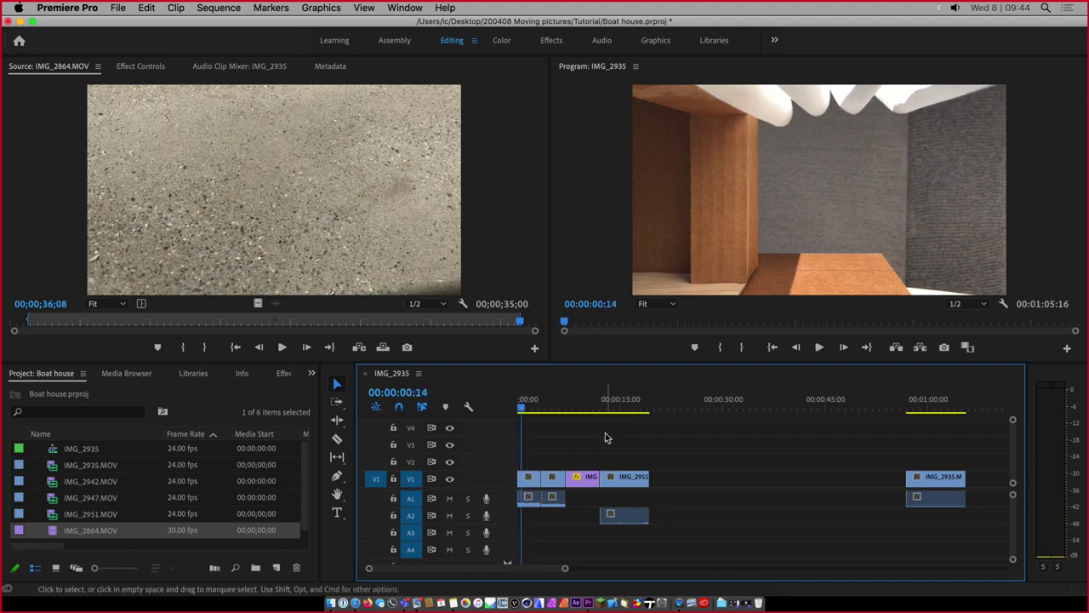
left_click(981, 305)
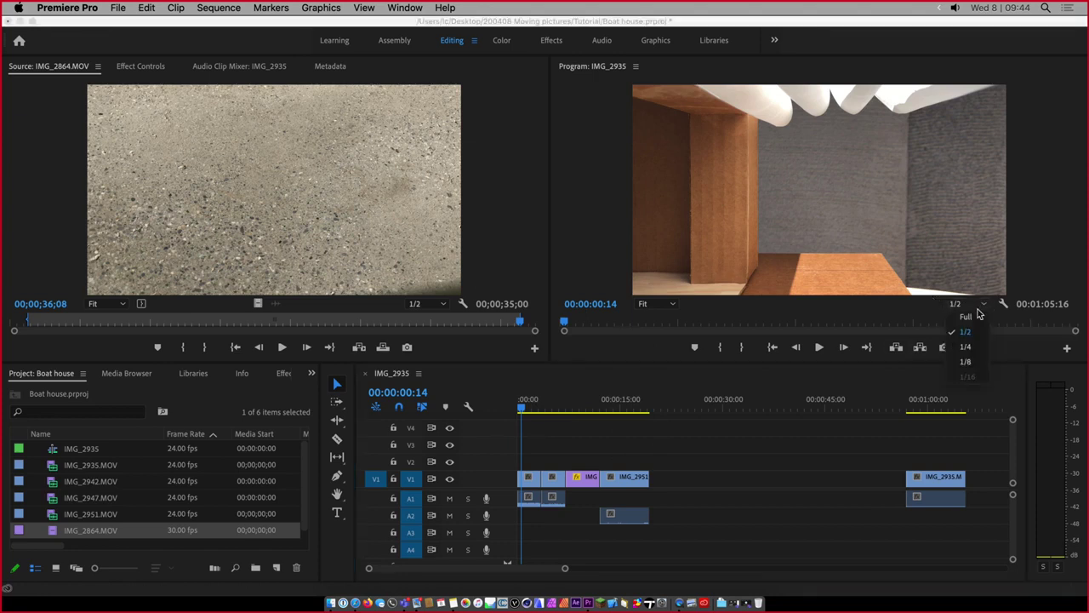
left_click(976, 316)
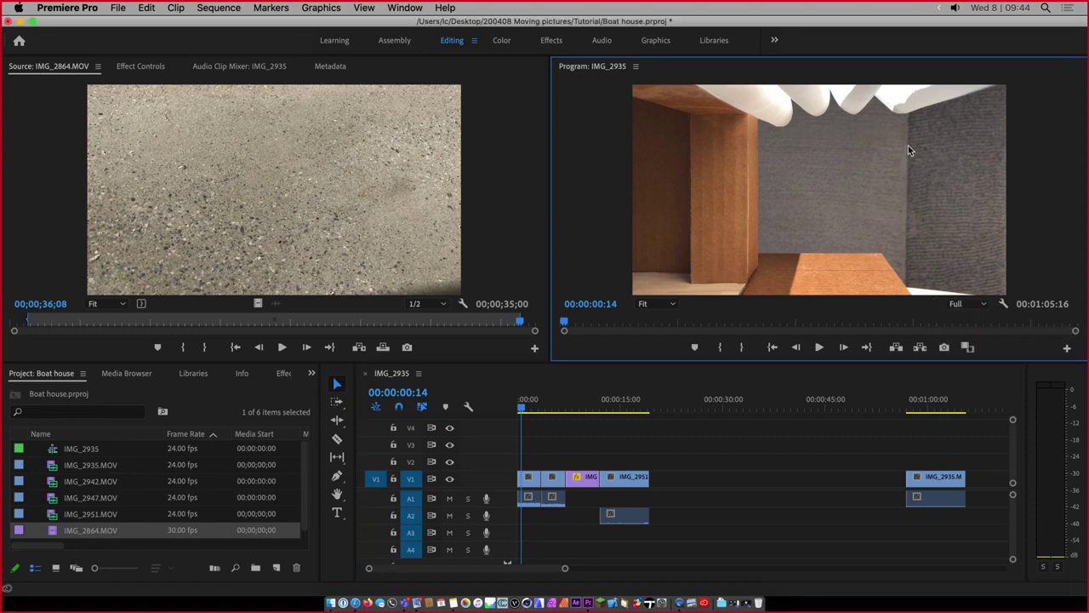
left_click(981, 305)
left_click(970, 351)
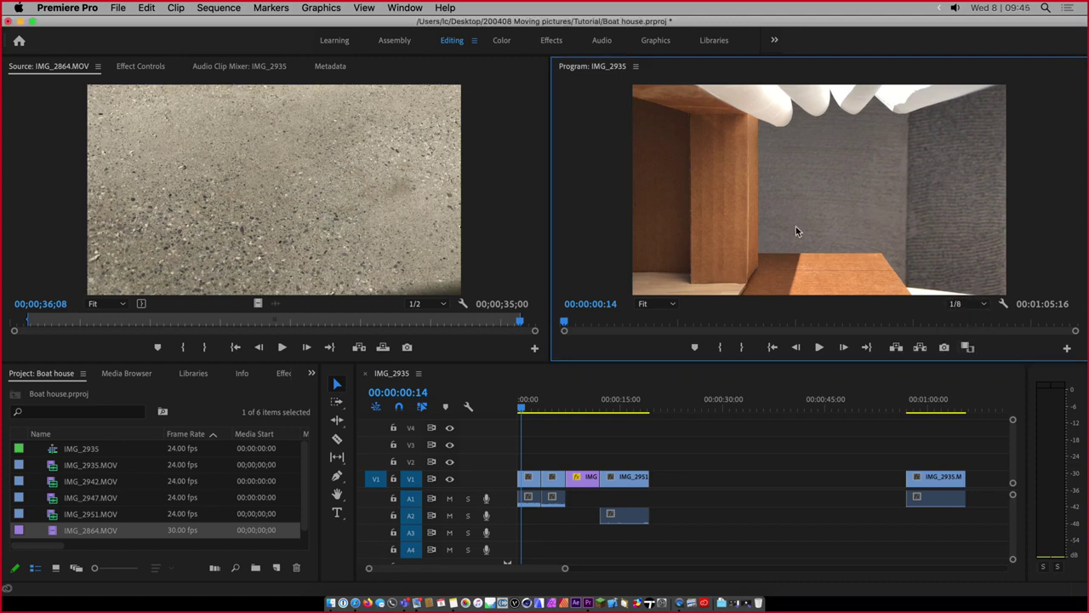
left_click(965, 307)
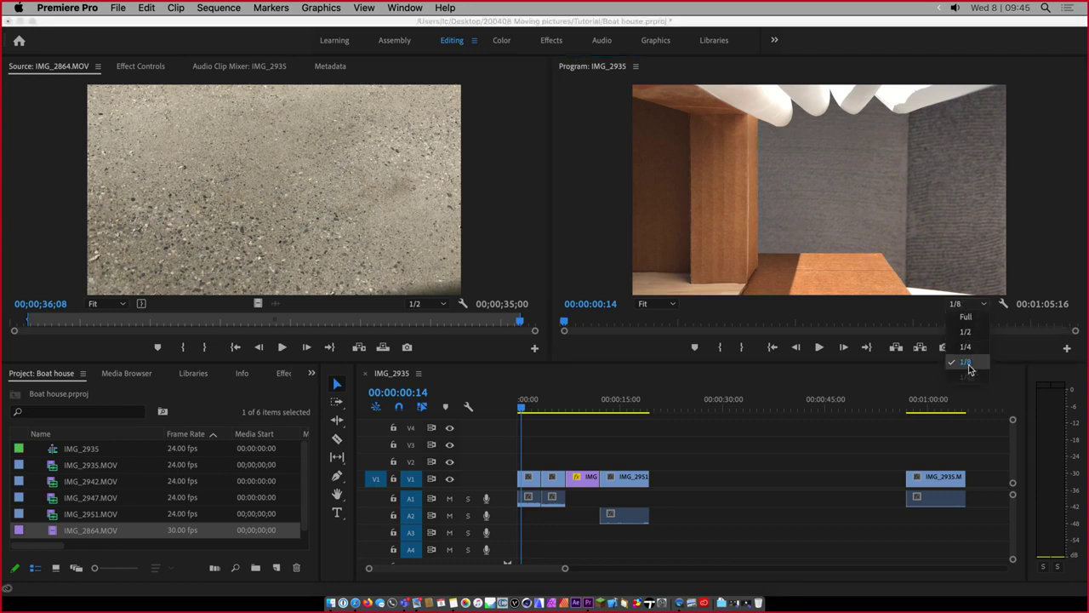
left_click(916, 312)
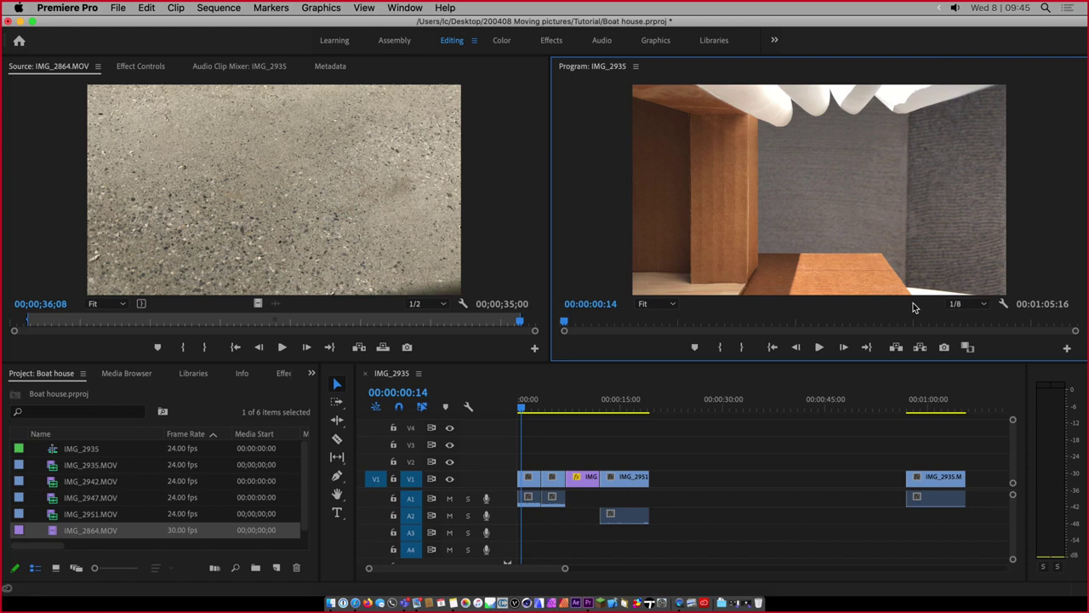
left_click(967, 306)
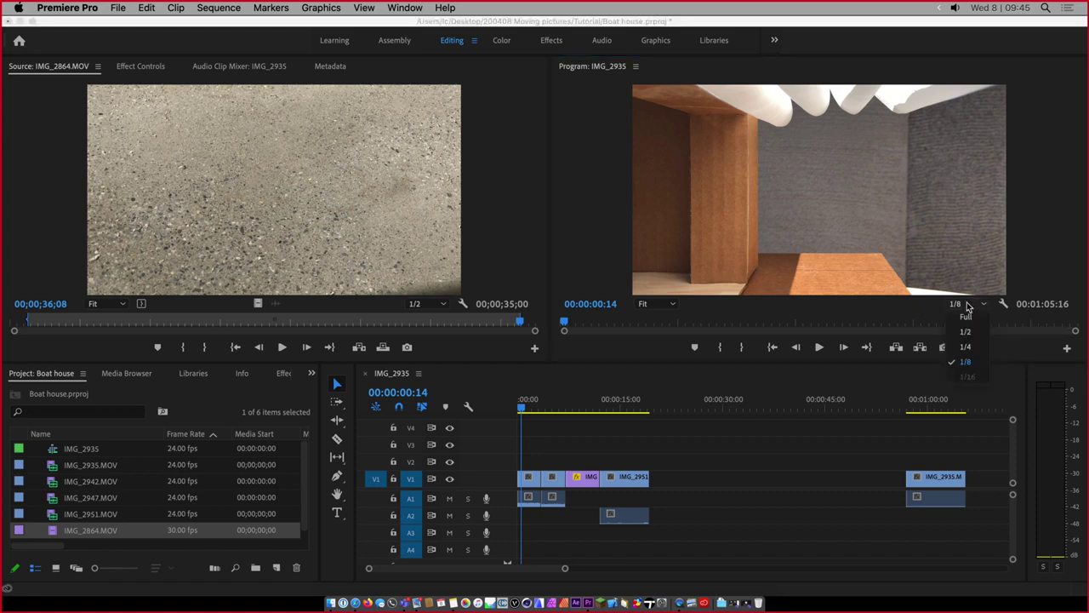
left_click(673, 308)
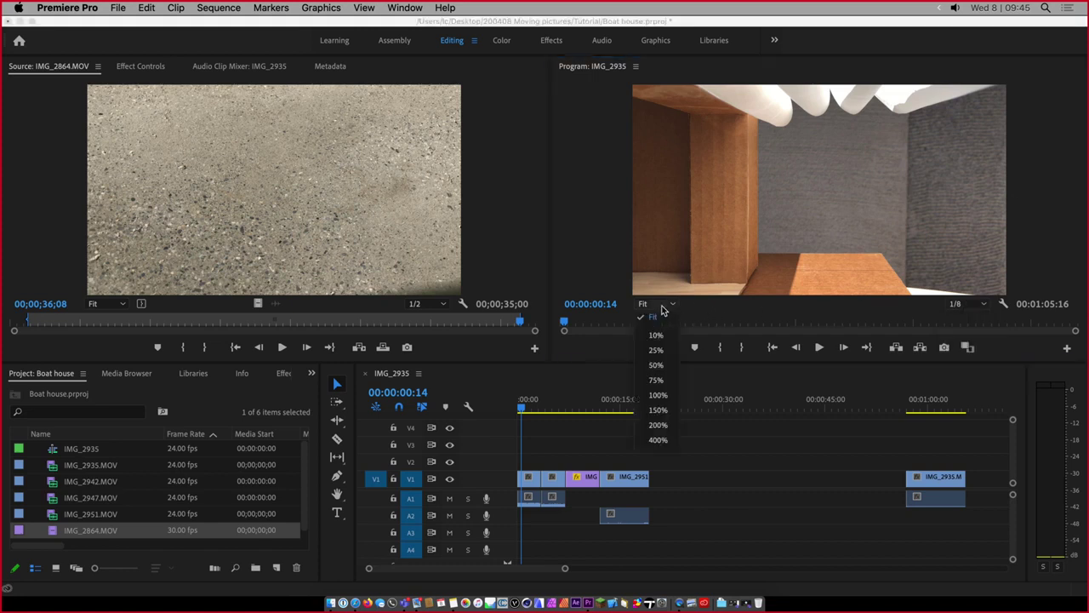
left_click(657, 304)
left_click(662, 336)
left_click(665, 308)
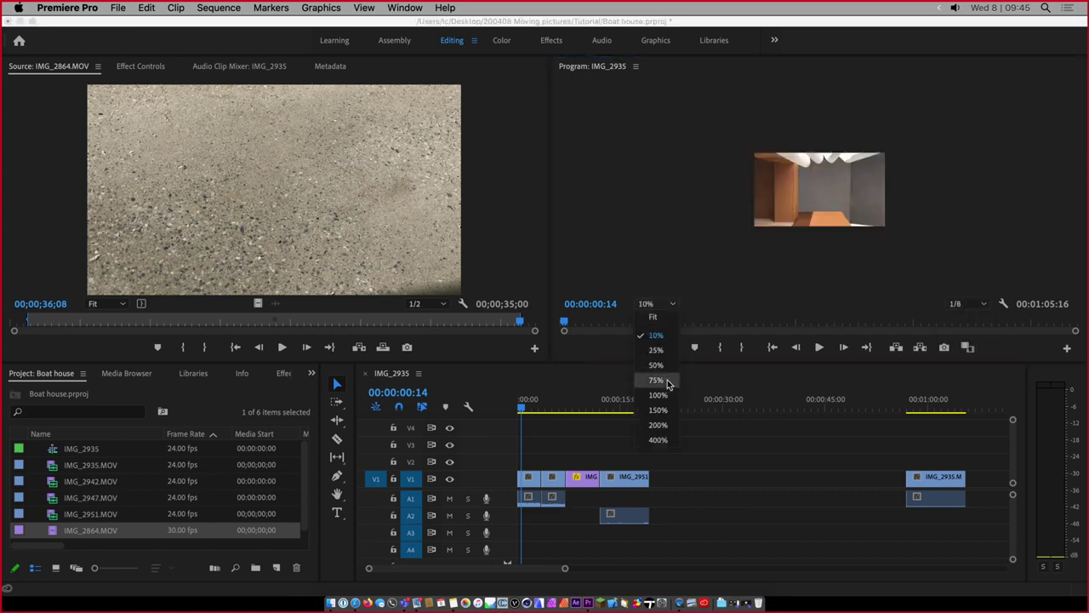
left_click(664, 318)
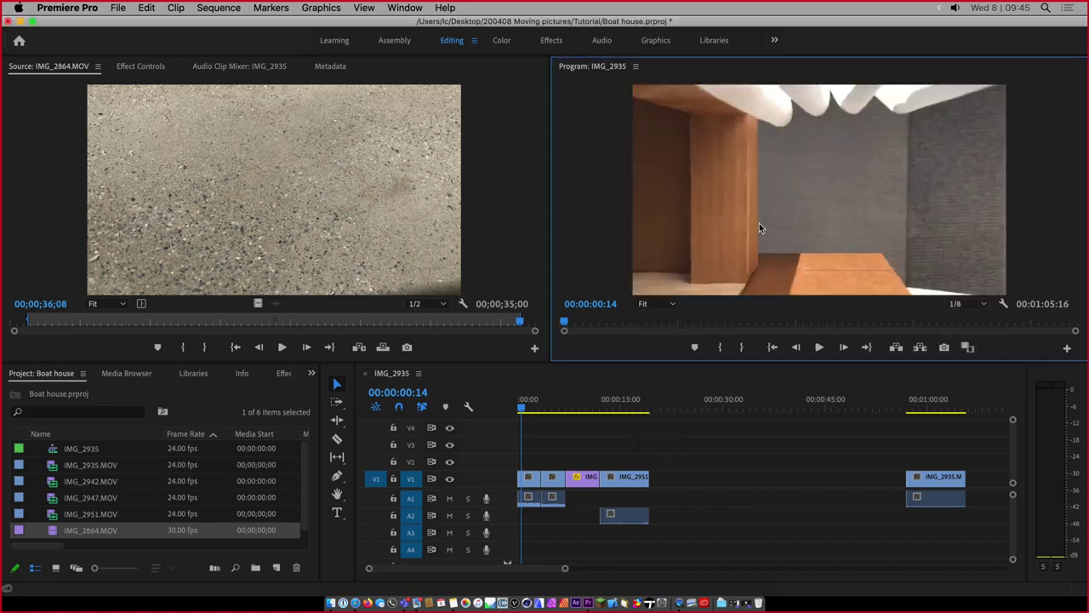
left_click(979, 305)
left_click(967, 332)
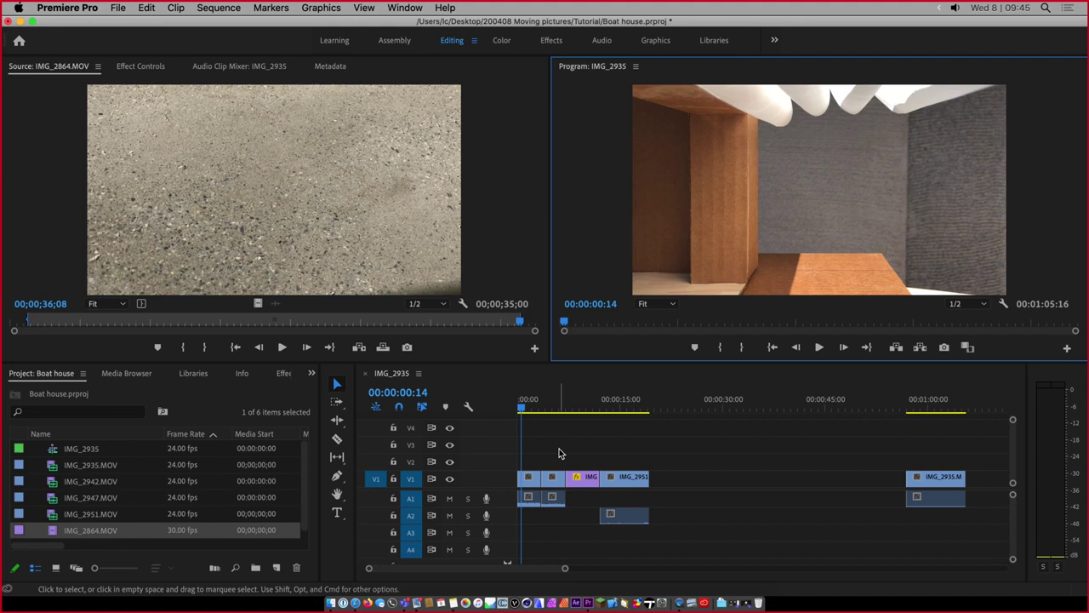
key("space")
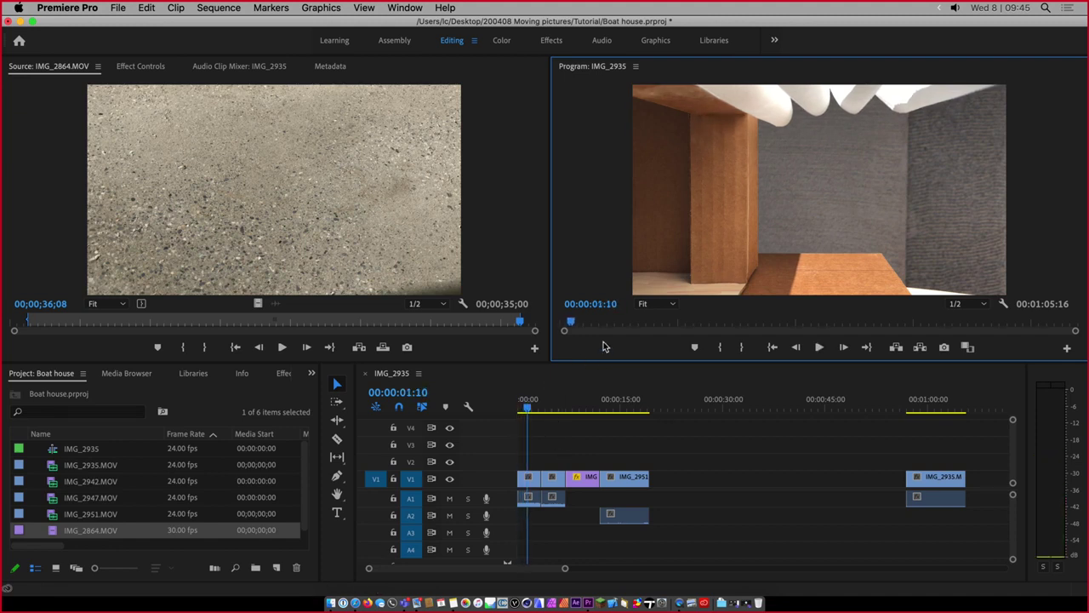
left_click(594, 400)
key("Home")
key("space")
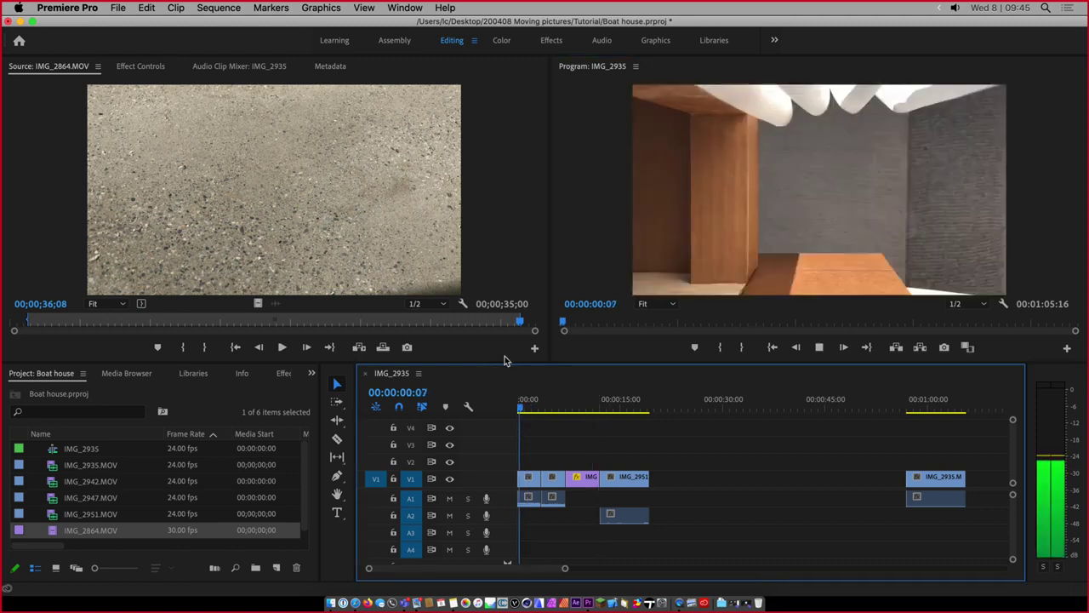
left_click(492, 355)
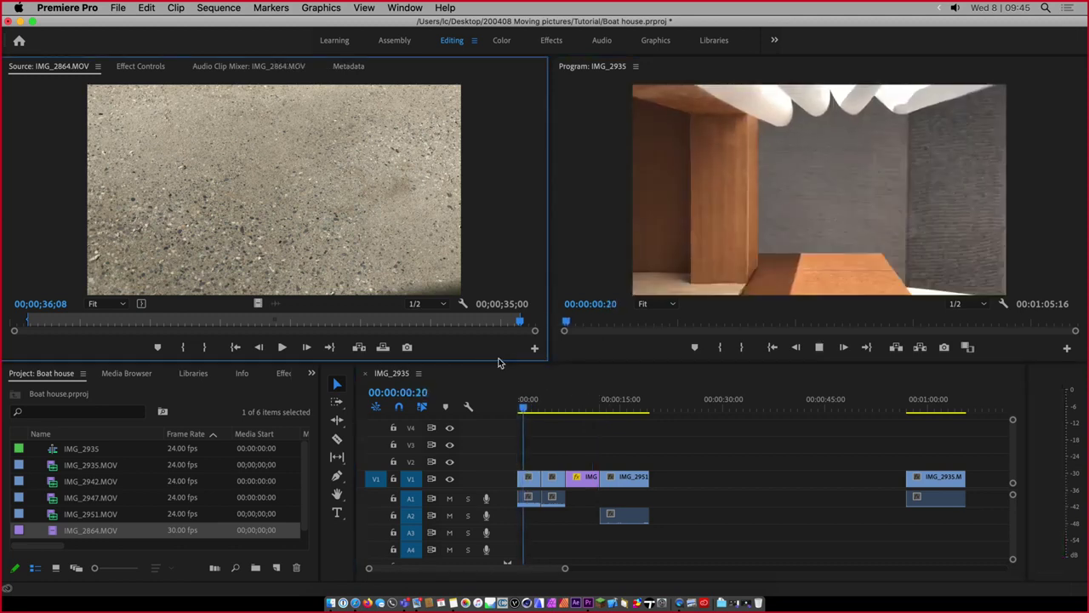
left_click(536, 390)
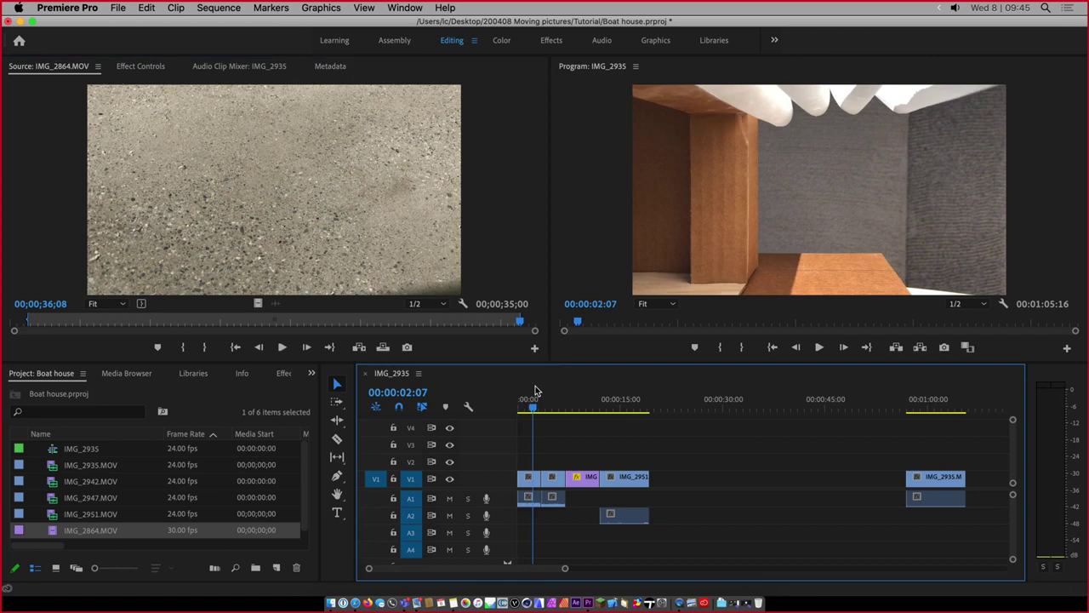
left_click_drag(532, 406, 590, 409)
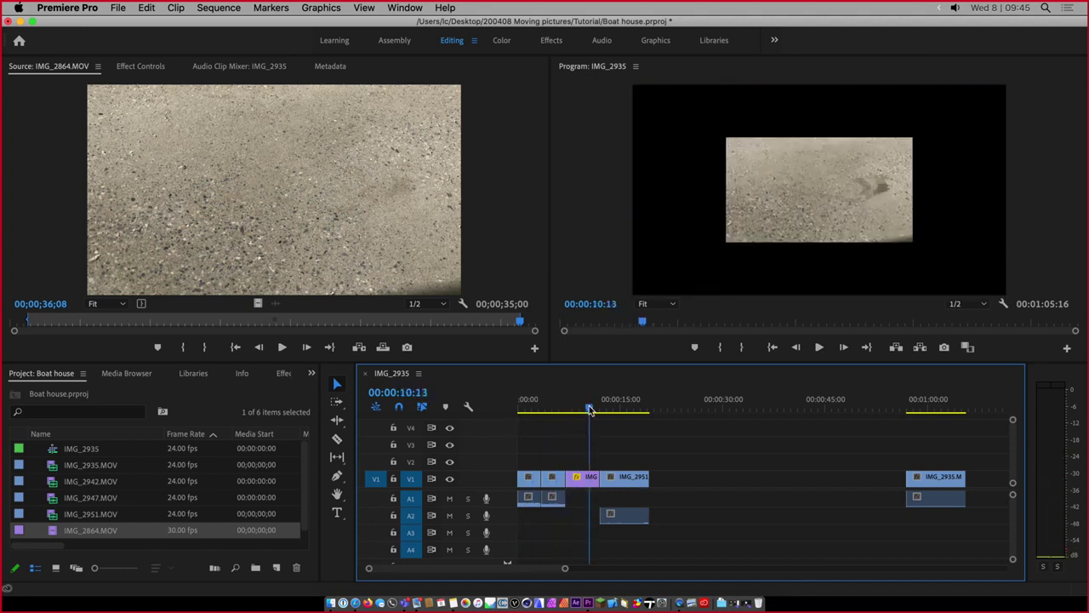
left_click(583, 481)
Set IMG_2864's Motion Scale to 200 in Effect Controls
double_click(584, 482)
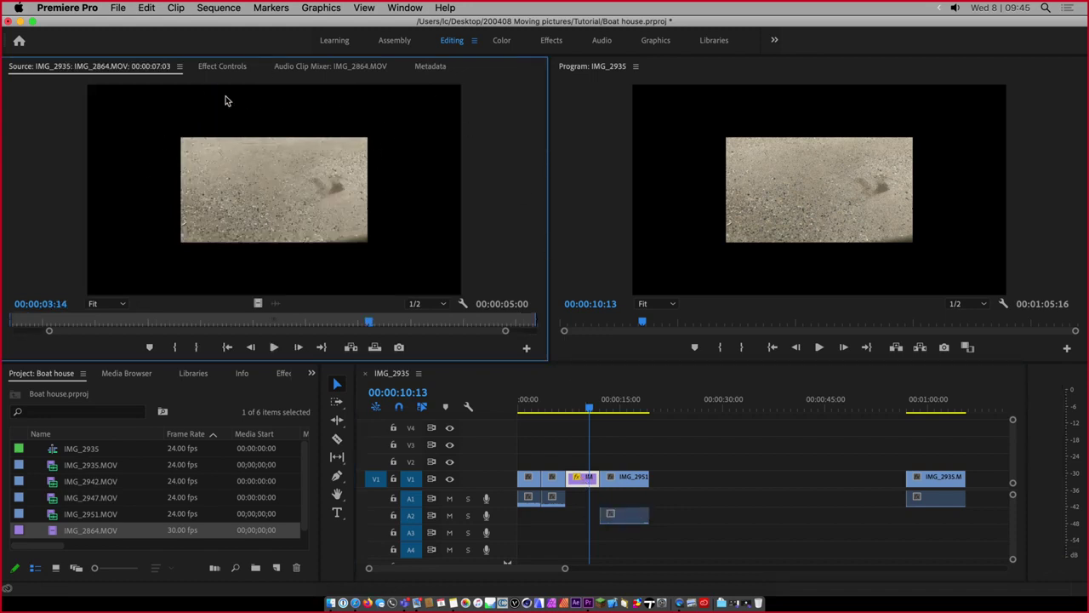
left_click(226, 72)
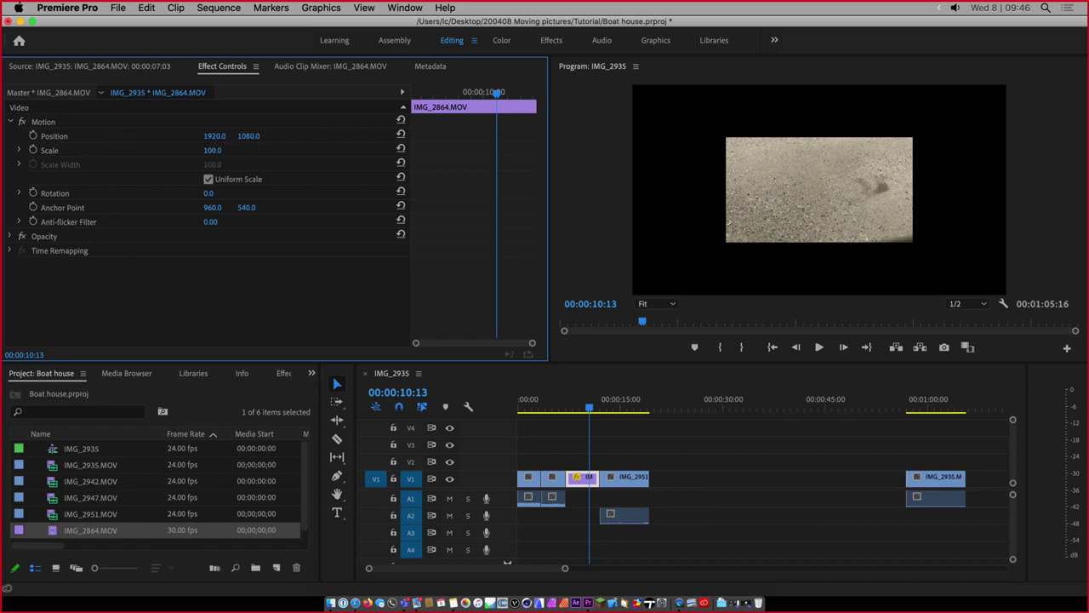
left_click(212, 150)
key("Return")
left_click_drag(213, 154, 299, 153)
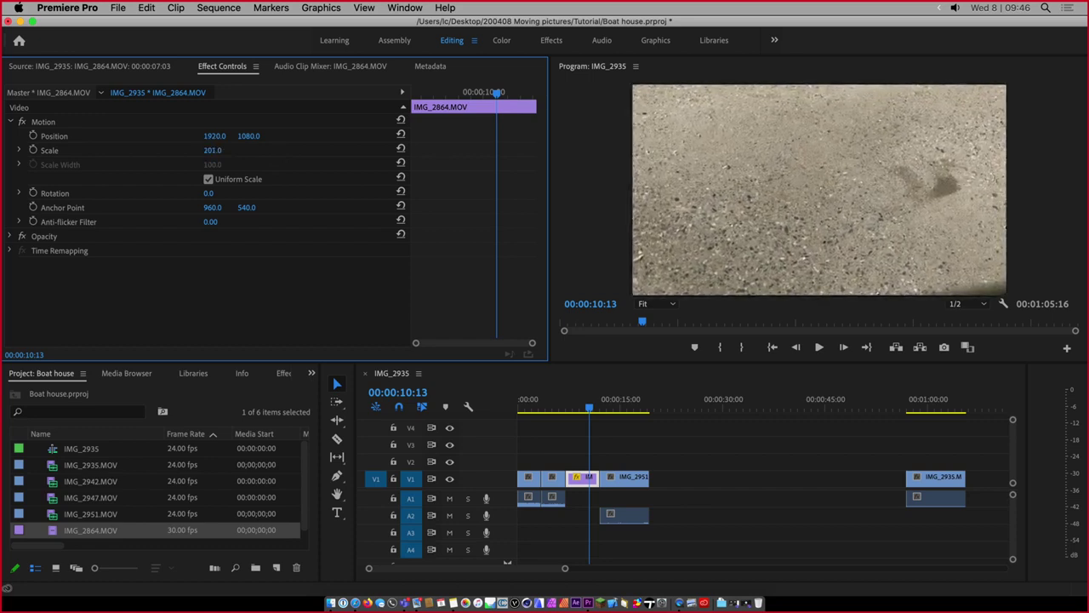
left_click(215, 154)
type("2")
key("Return")
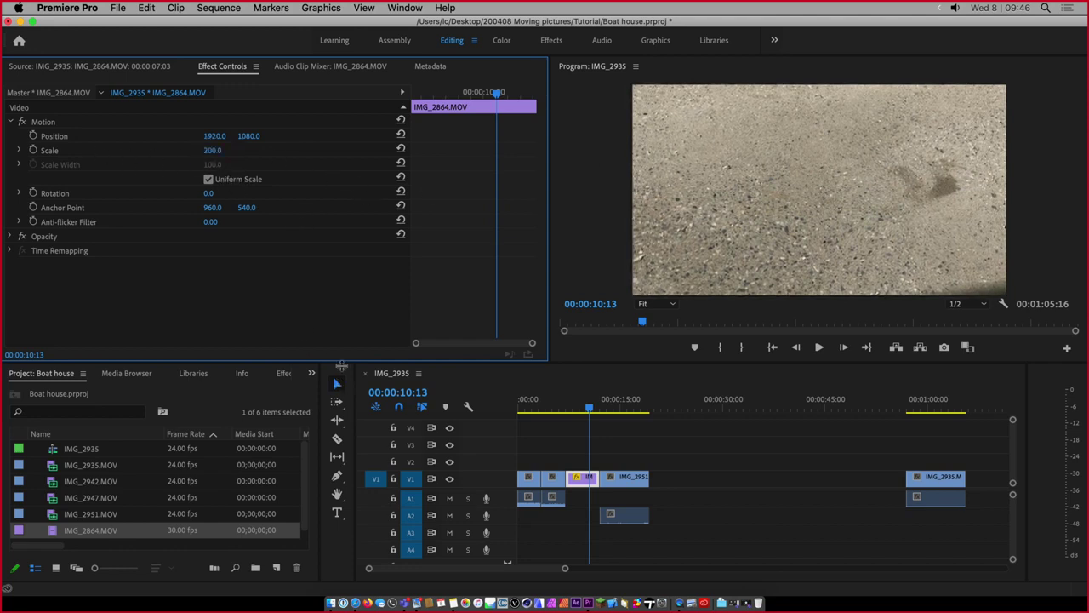
left_click(552, 411)
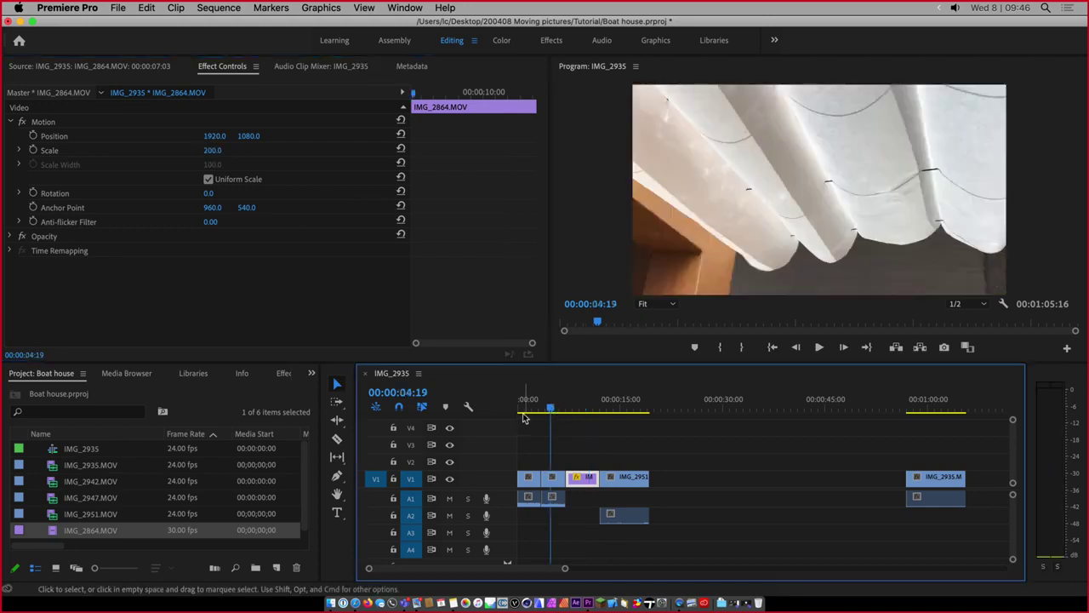
key("space")
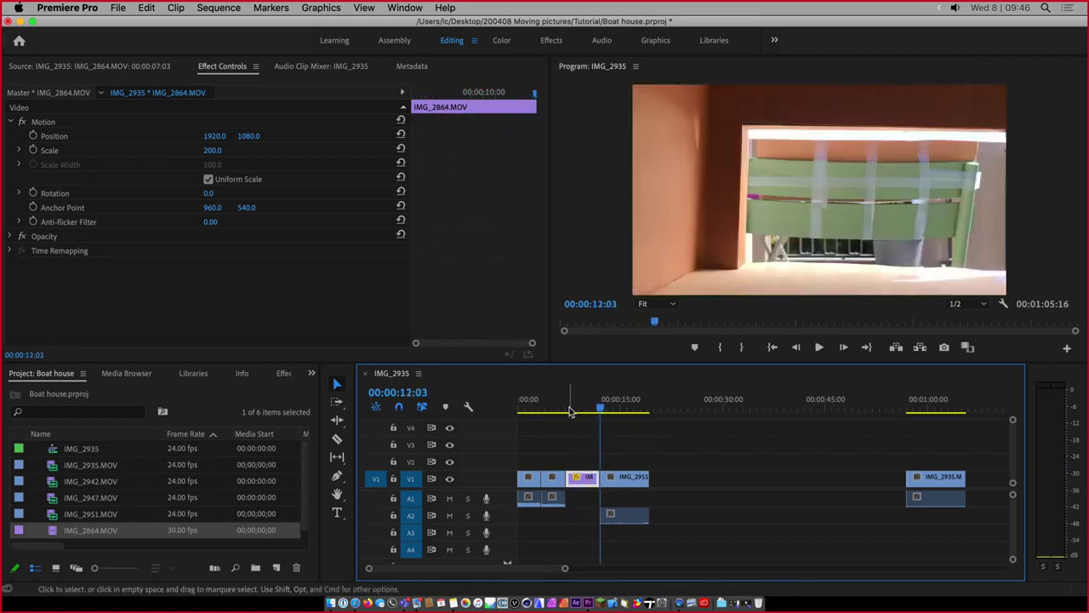
left_click(569, 409)
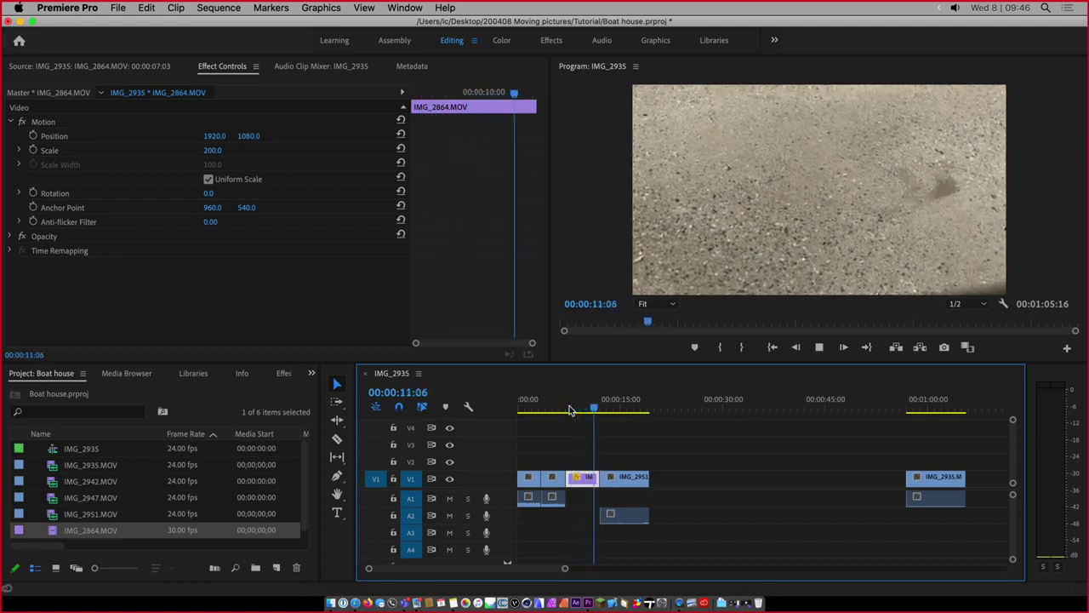
key("space")
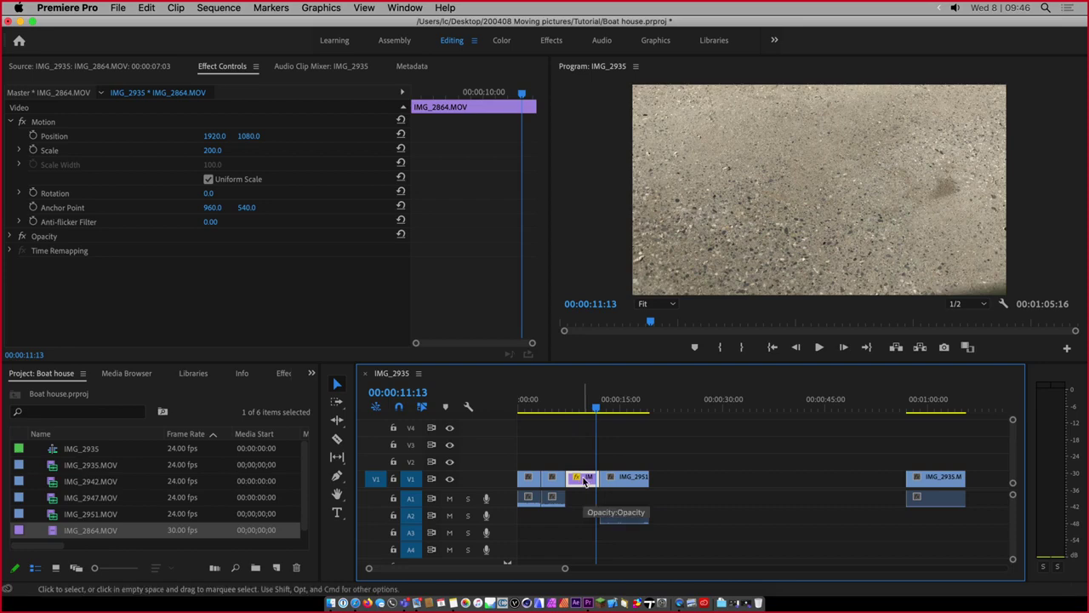
In the Effects workspace, find Warp Stabilizer via 'stab' and apply it to the footprint clip
left_click(555, 43)
left_click(957, 85)
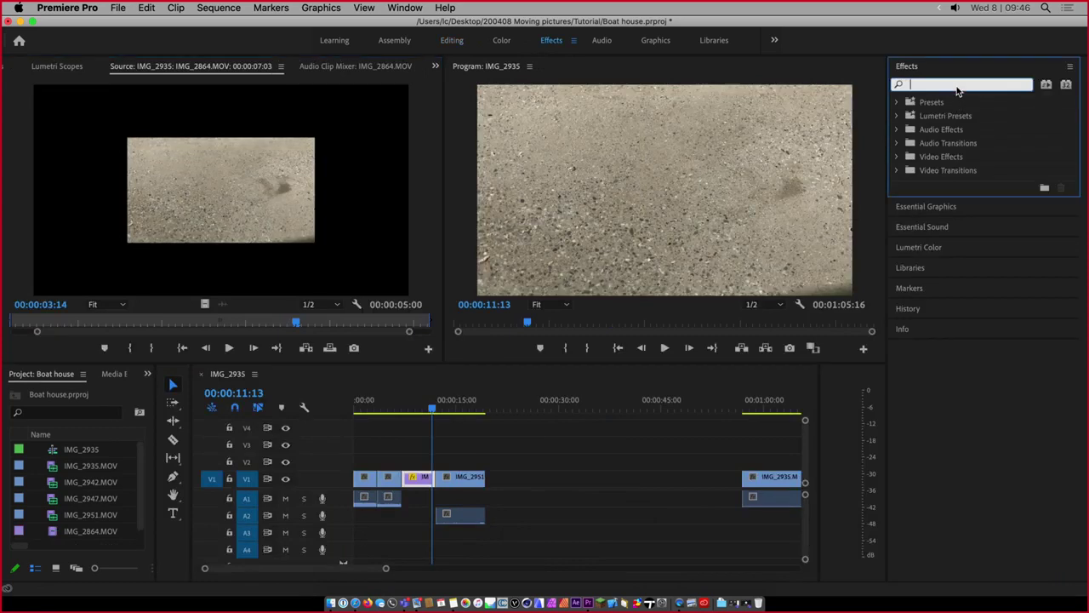
type("stab")
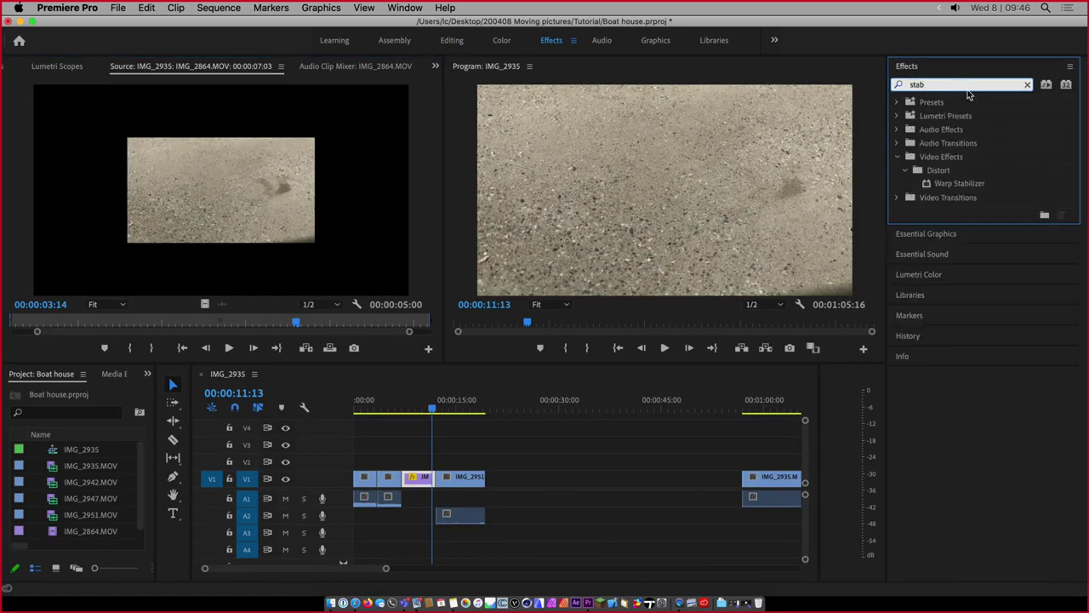
left_click(955, 185)
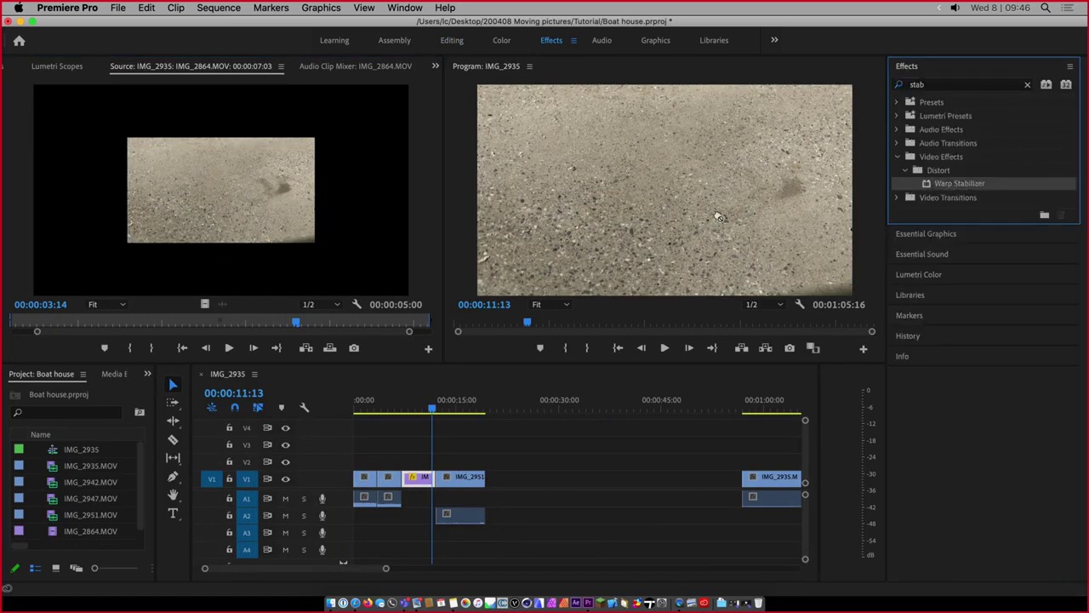
left_click_drag(718, 217, 424, 480)
Move the playhead to 00:00:08:14 and bring up the footprint clip's context menu
left_click(413, 410)
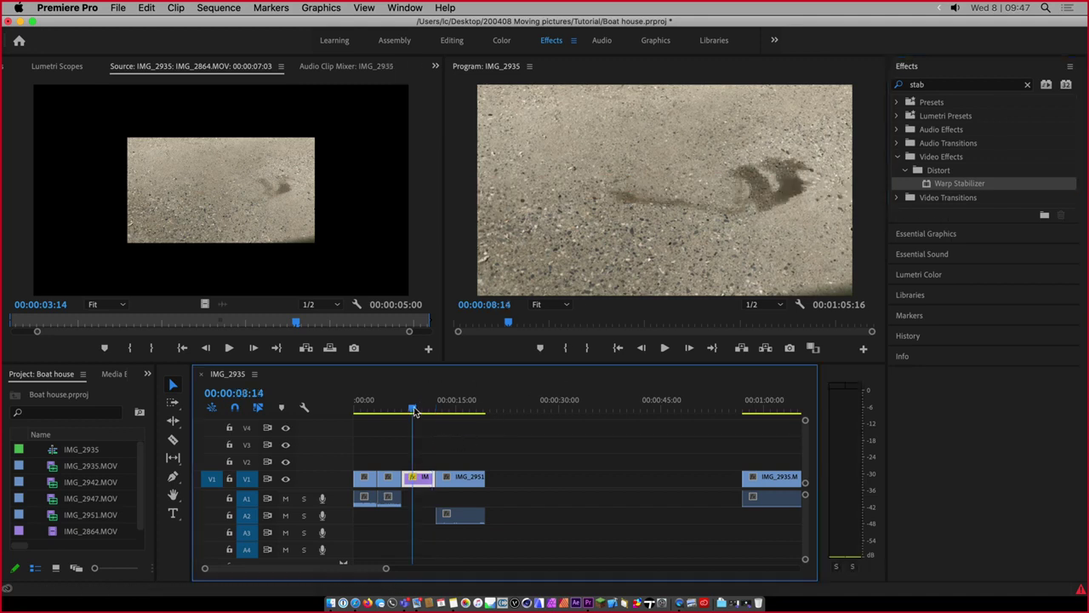
right_click(422, 481)
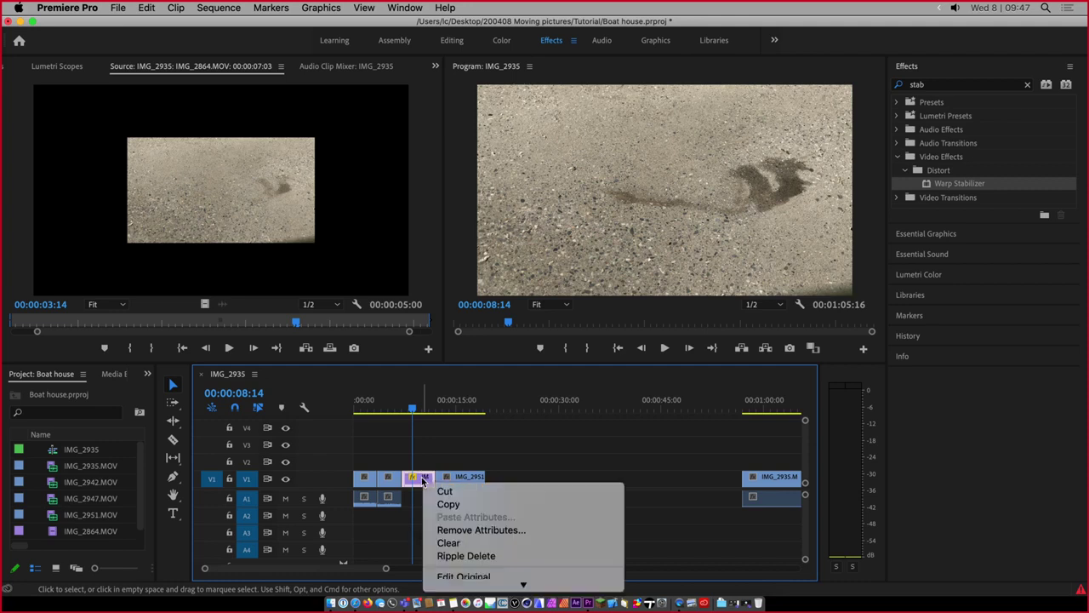
scroll(490, 562, "down", 5)
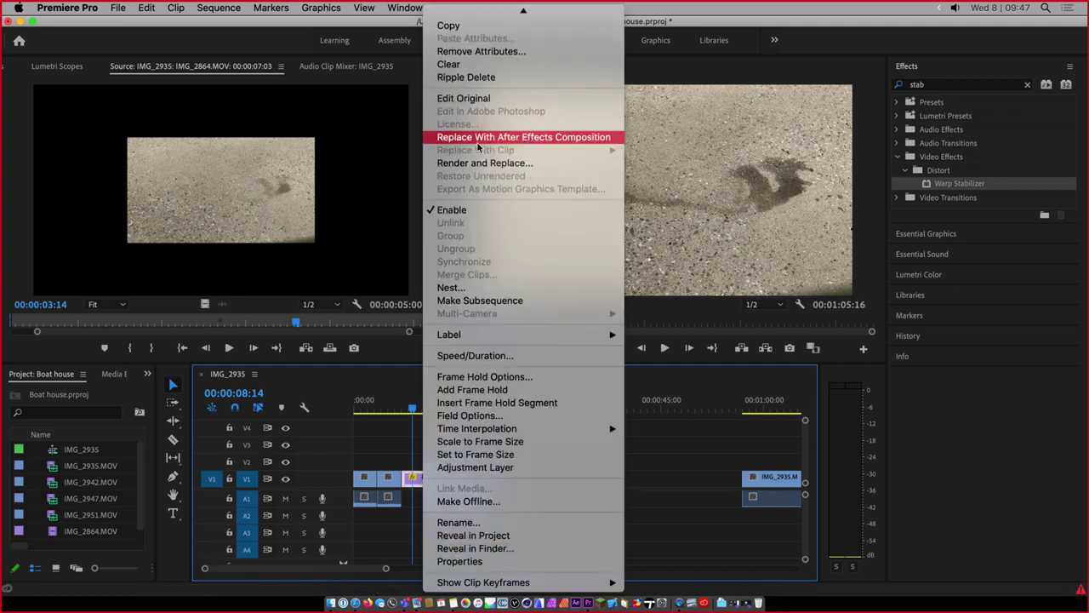
Choose Replace With After Effects Composition for the footprint clip
left_click(564, 137)
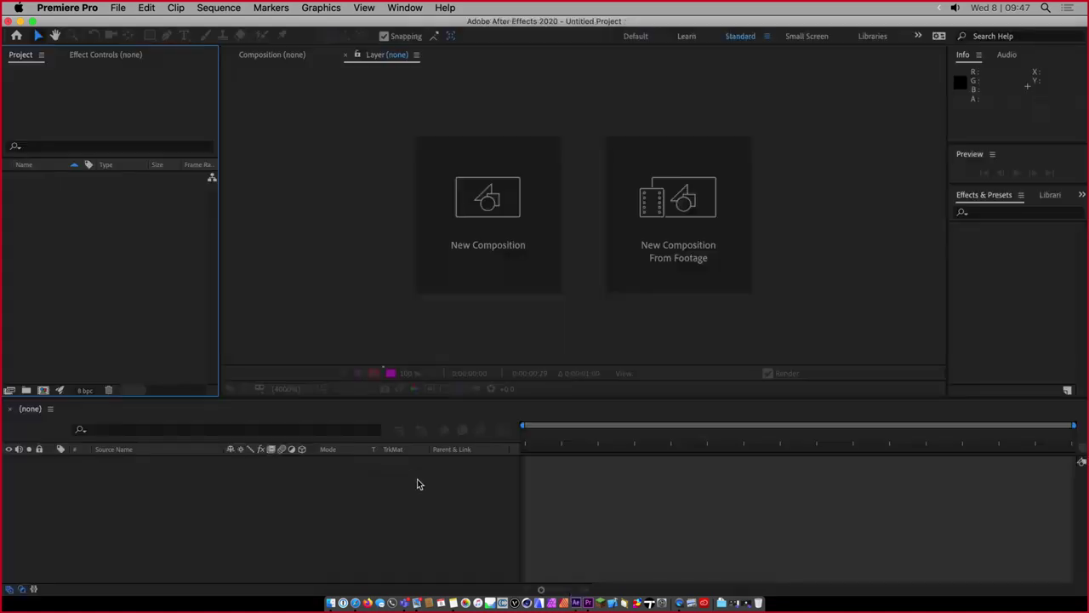
Save the After Effects project as 'Boat house' in the Tutorial folder
key("super+s")
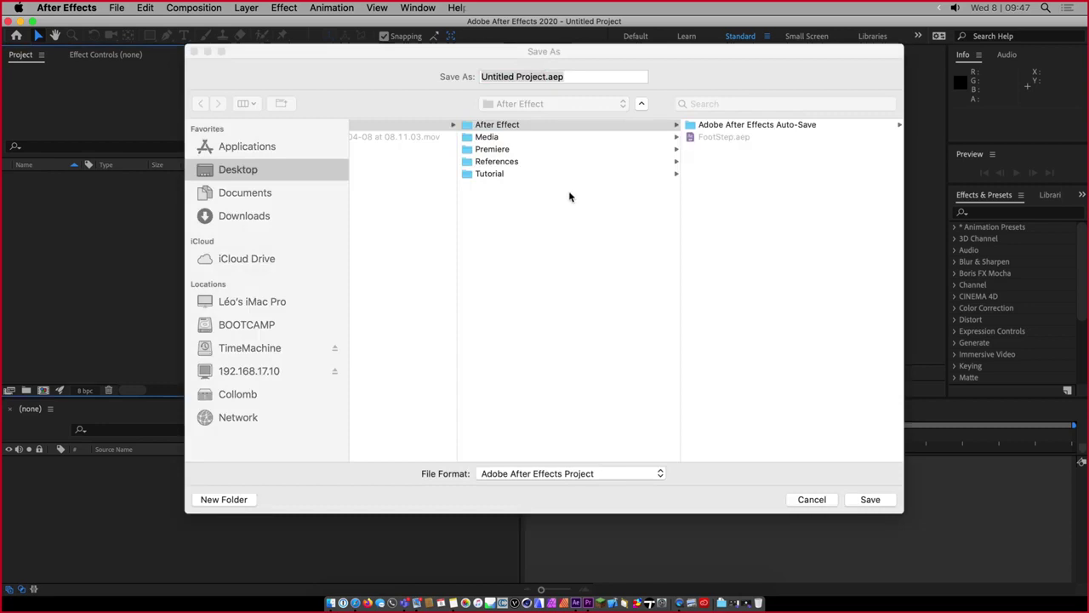
left_click(514, 208)
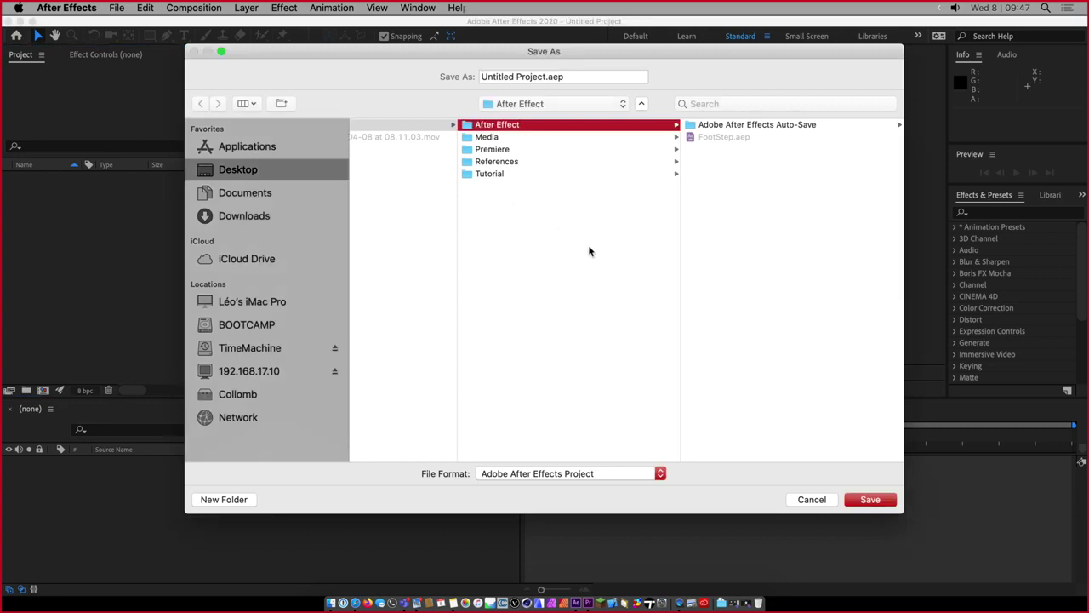
left_click(497, 174)
left_click_drag(542, 76, 499, 57)
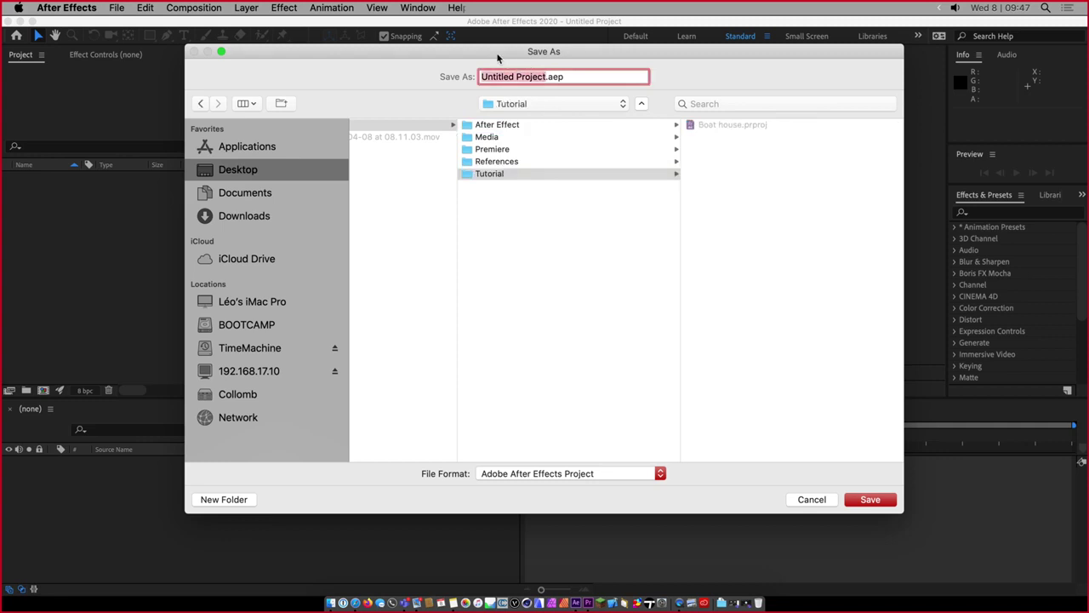
type("Boat house")
left_click(515, 138)
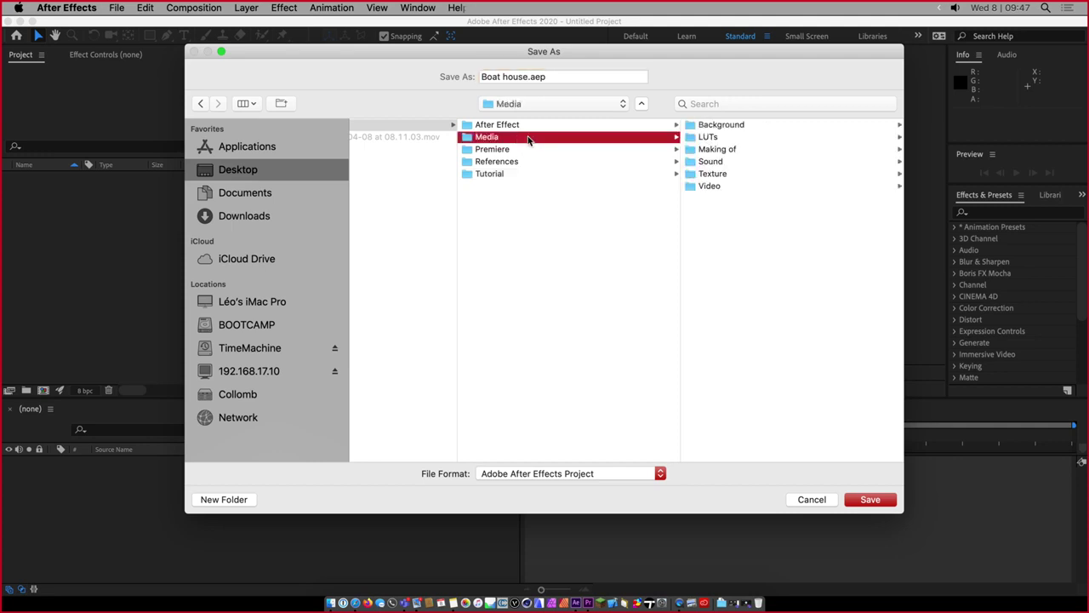
left_click(708, 173)
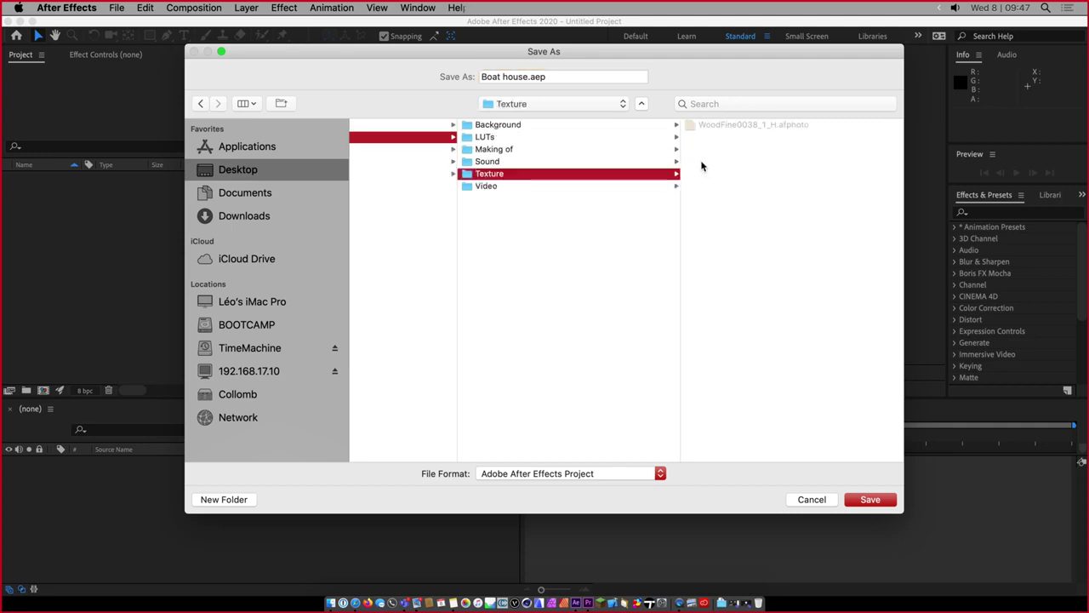
left_click(481, 187)
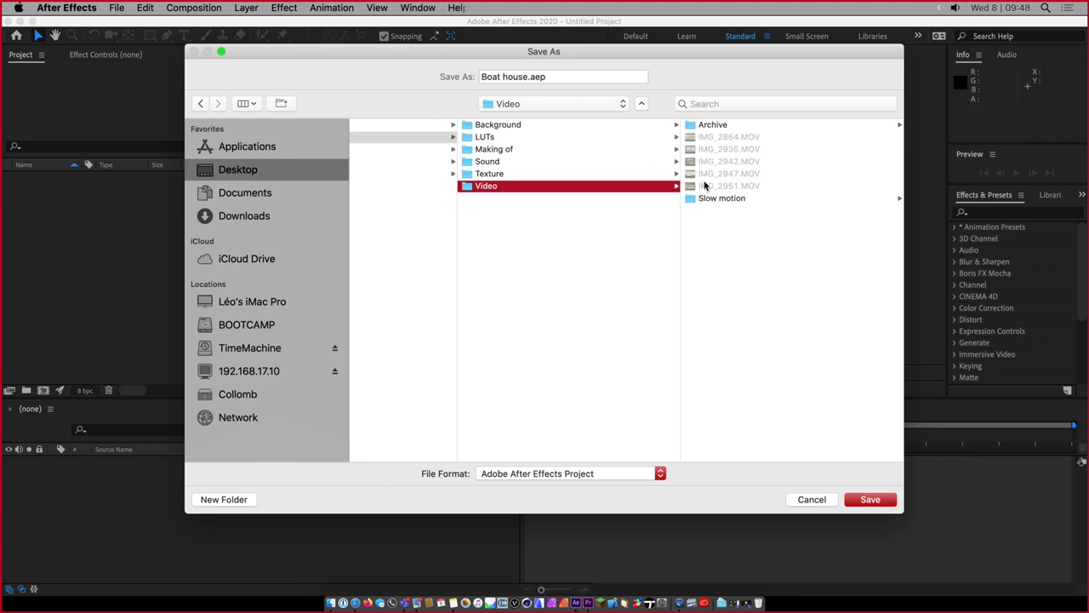
double_click(713, 49)
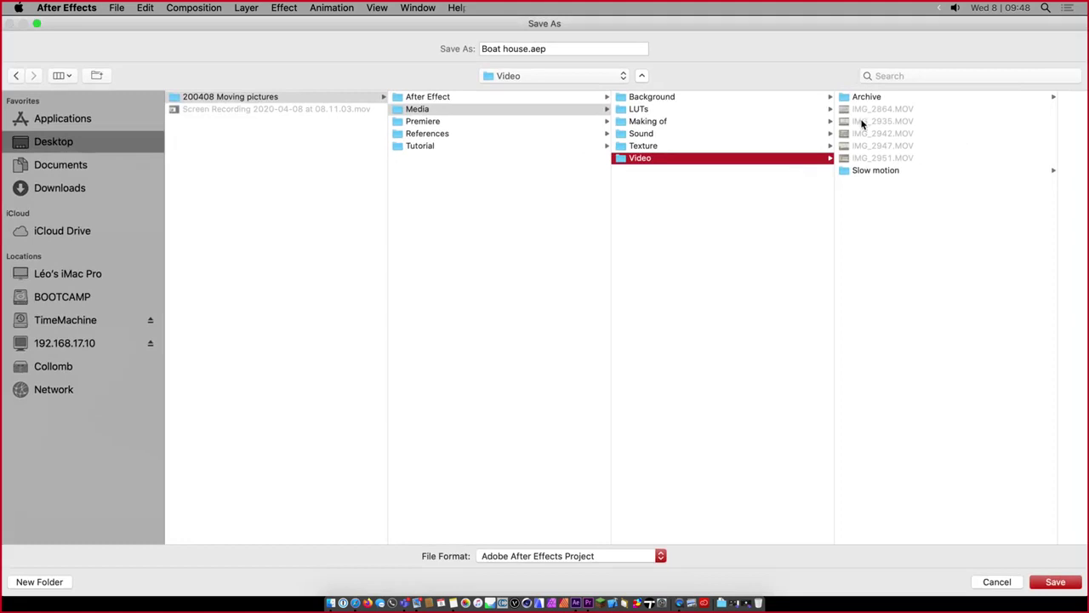
left_click(450, 146)
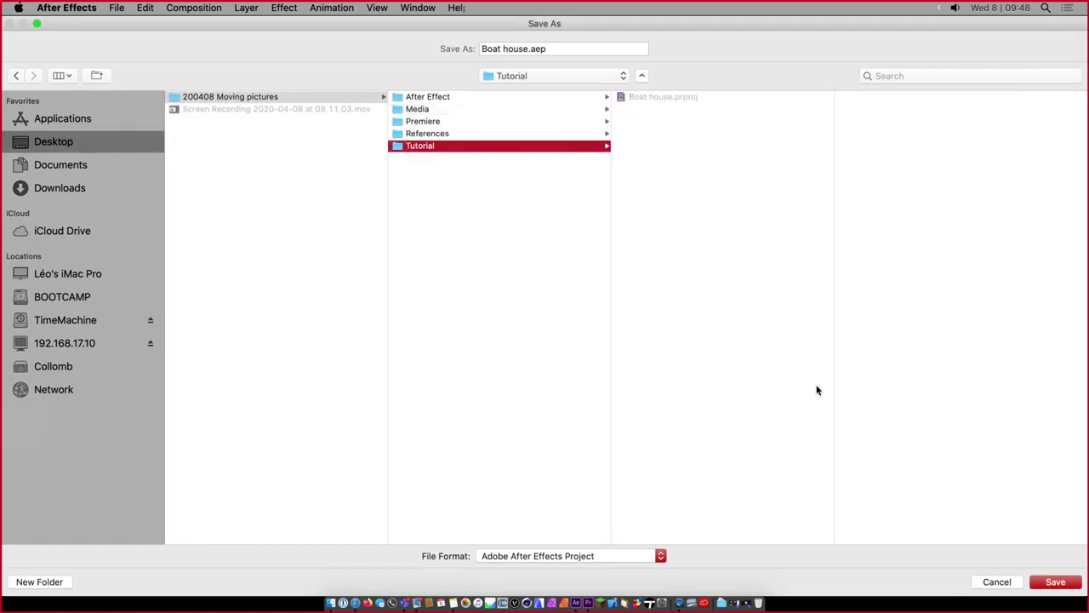
left_click(1043, 584)
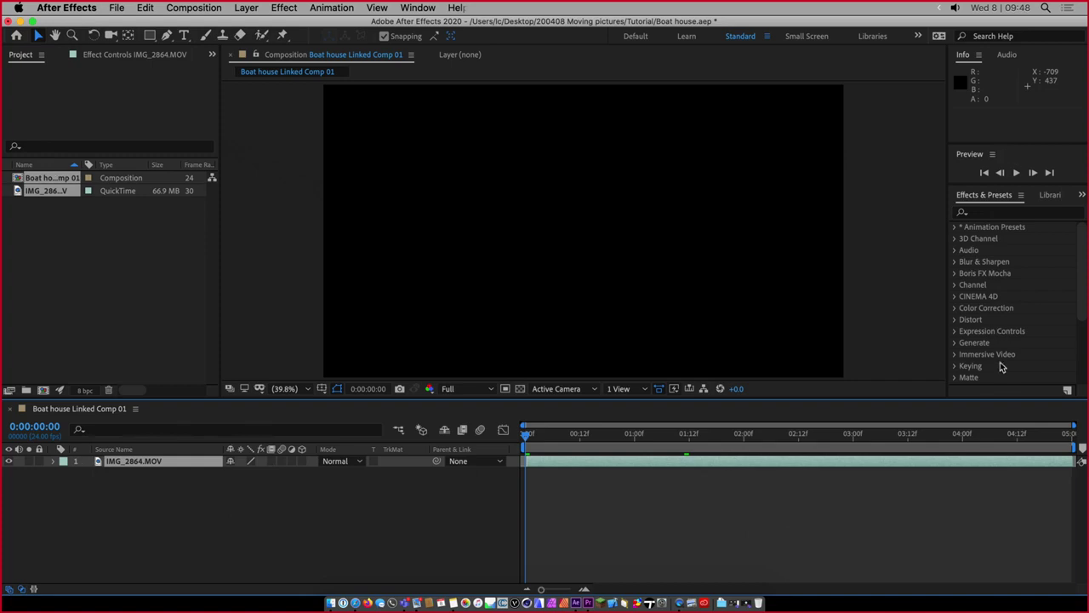
Apply Warp Stabilizer to the IMG_2864.MOV layer, then return to Premiere Pro
left_click_drag(548, 439, 668, 444)
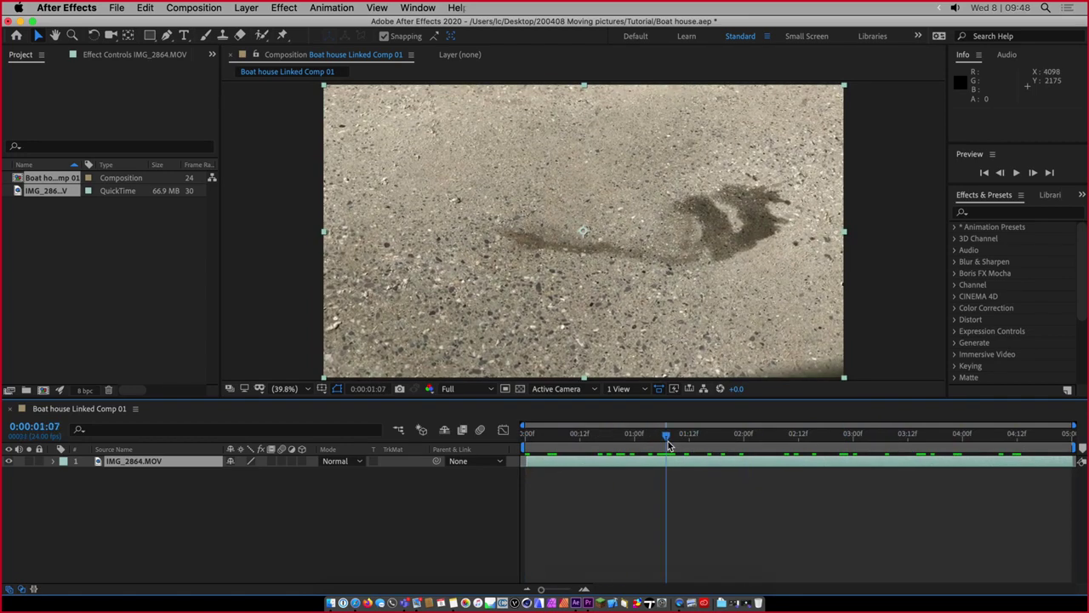
left_click(998, 214)
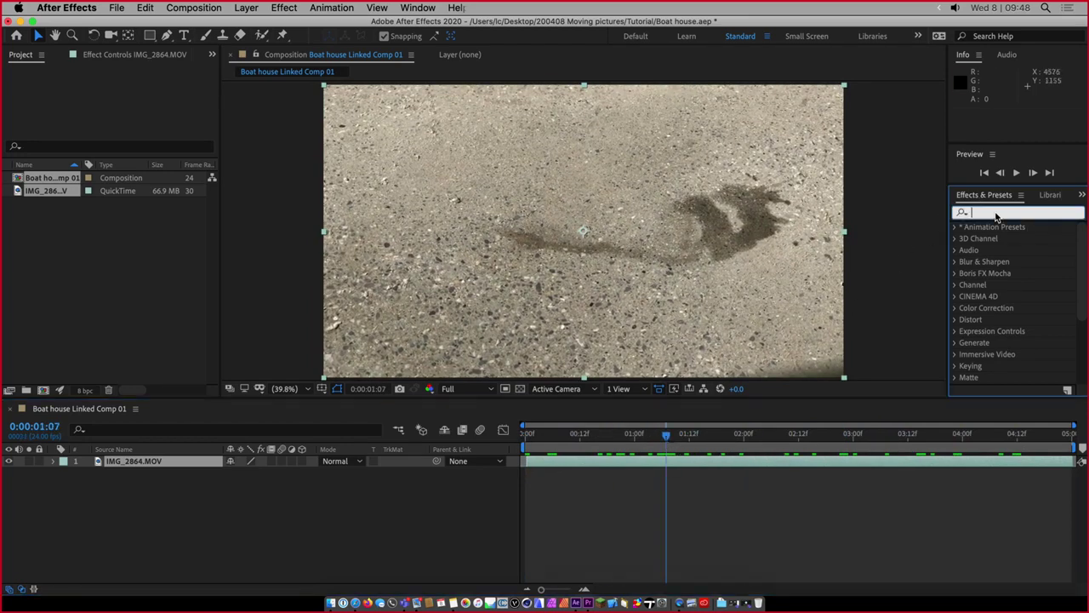
type("warp")
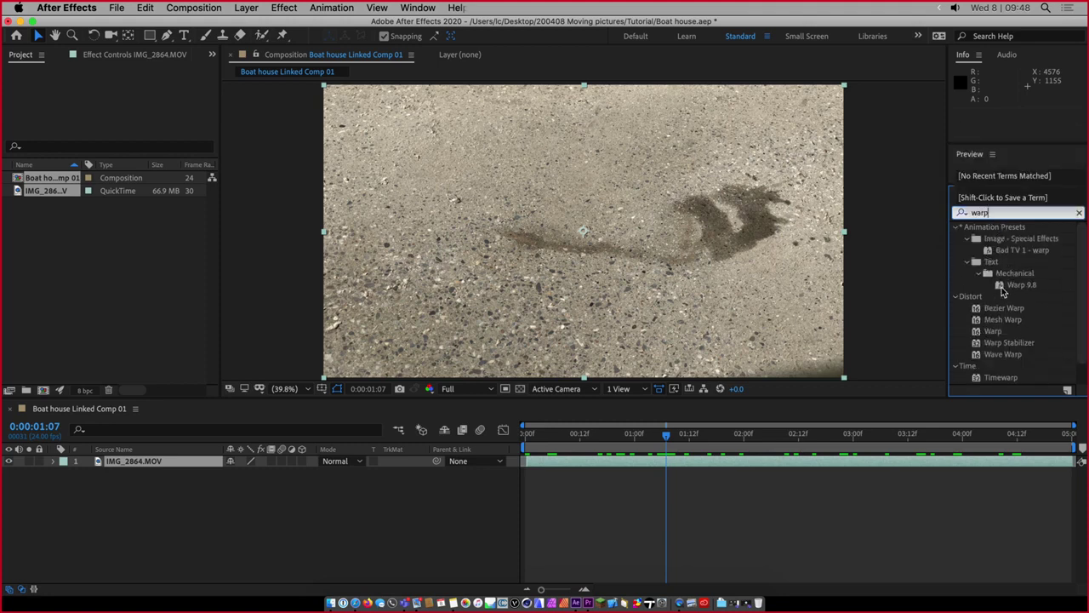
left_click_drag(1009, 342, 147, 464)
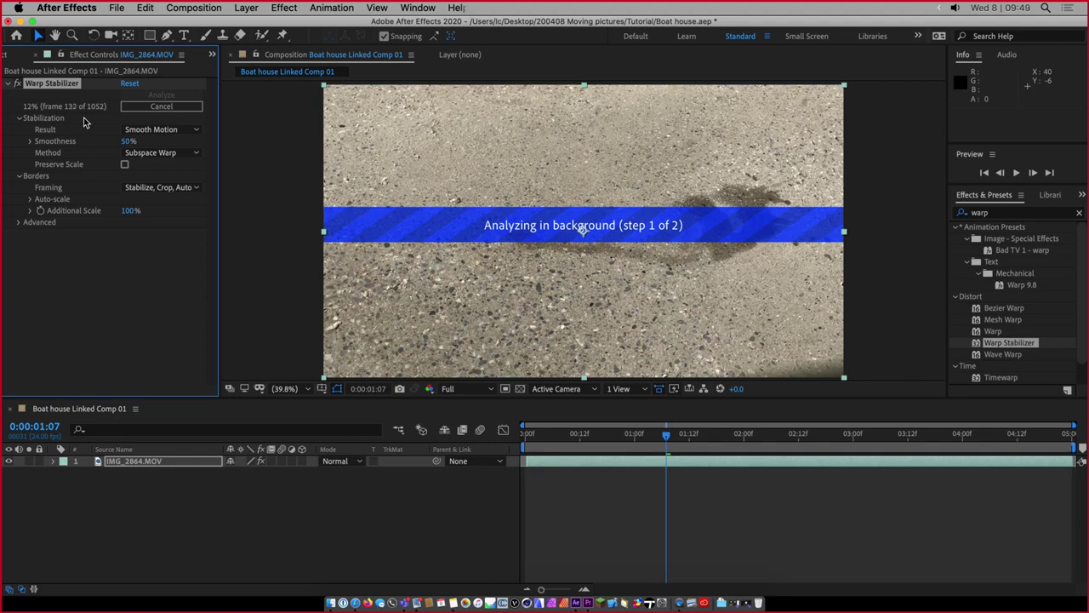
key("super+Tab")
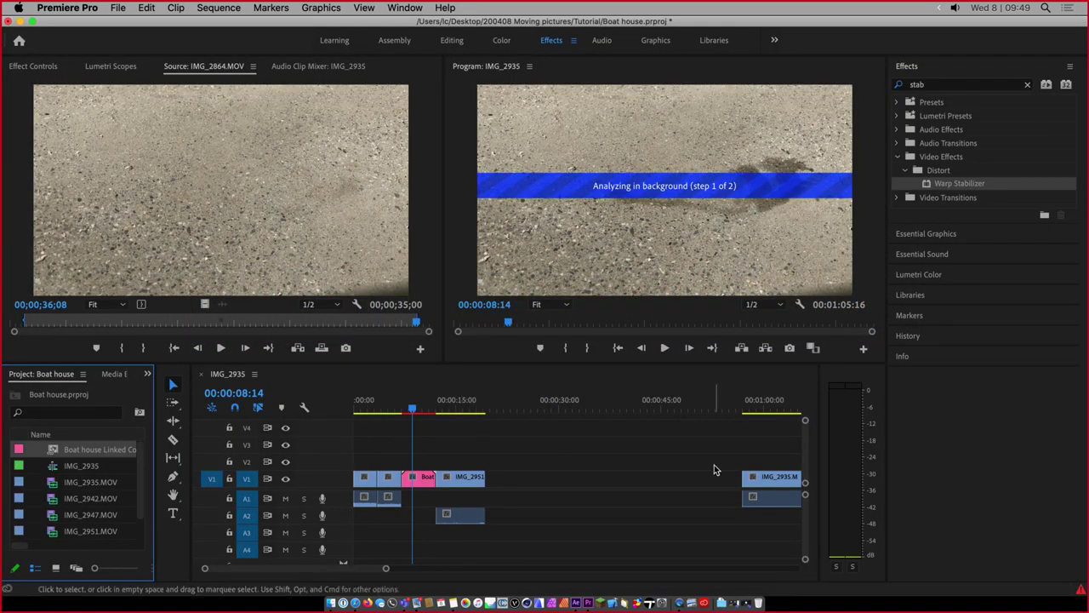
Move the last IMG_2935 clip left to about 00:00:22 and widen the Project panel
left_click_drag(778, 482, 532, 483)
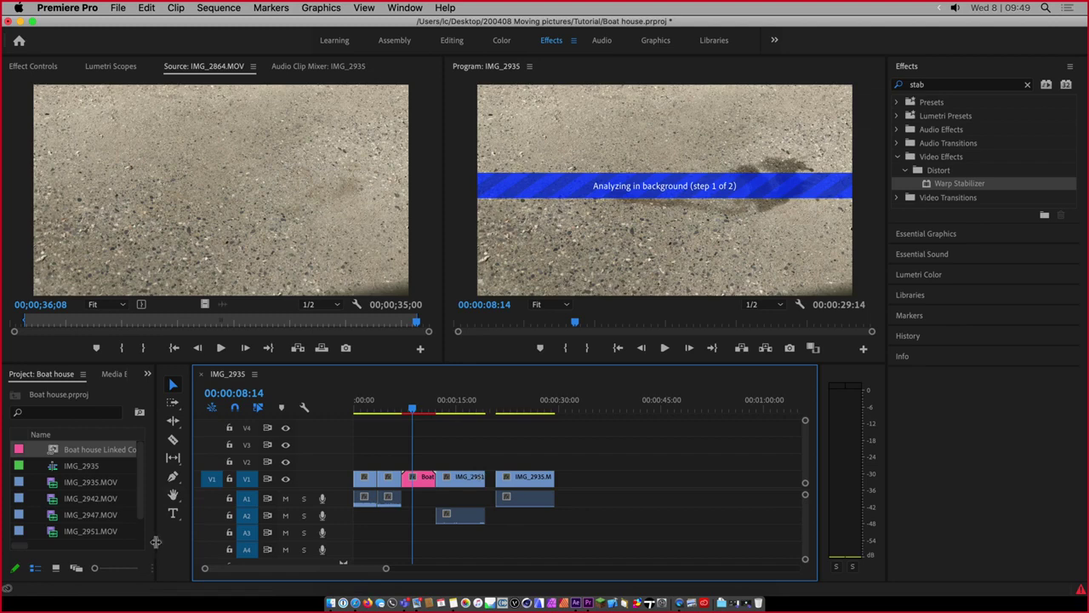
left_click_drag(156, 542, 195, 542)
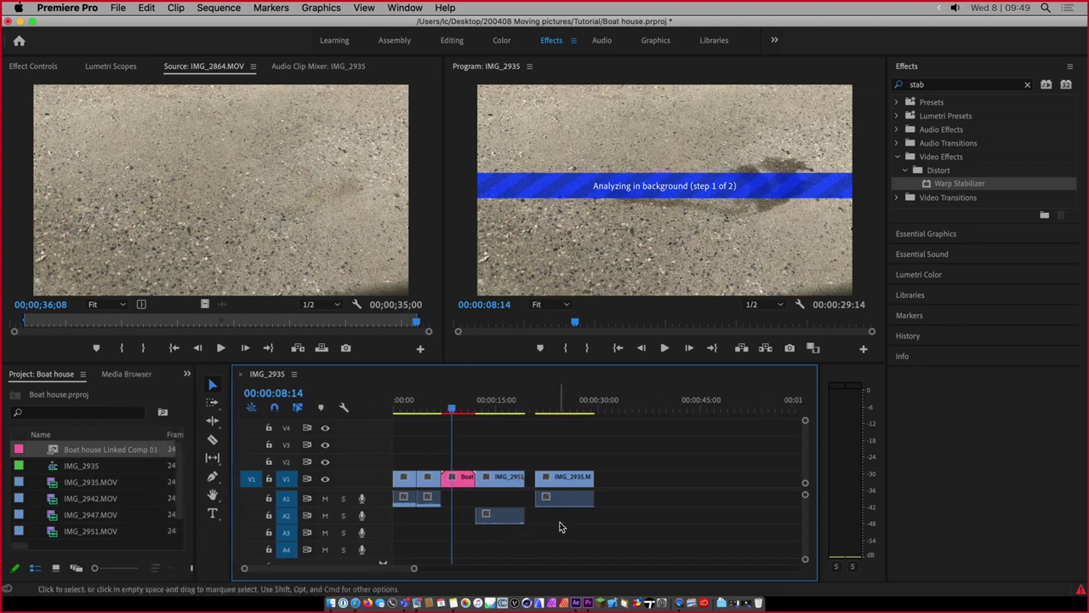
key("super+Tab")
key("super+Tab")
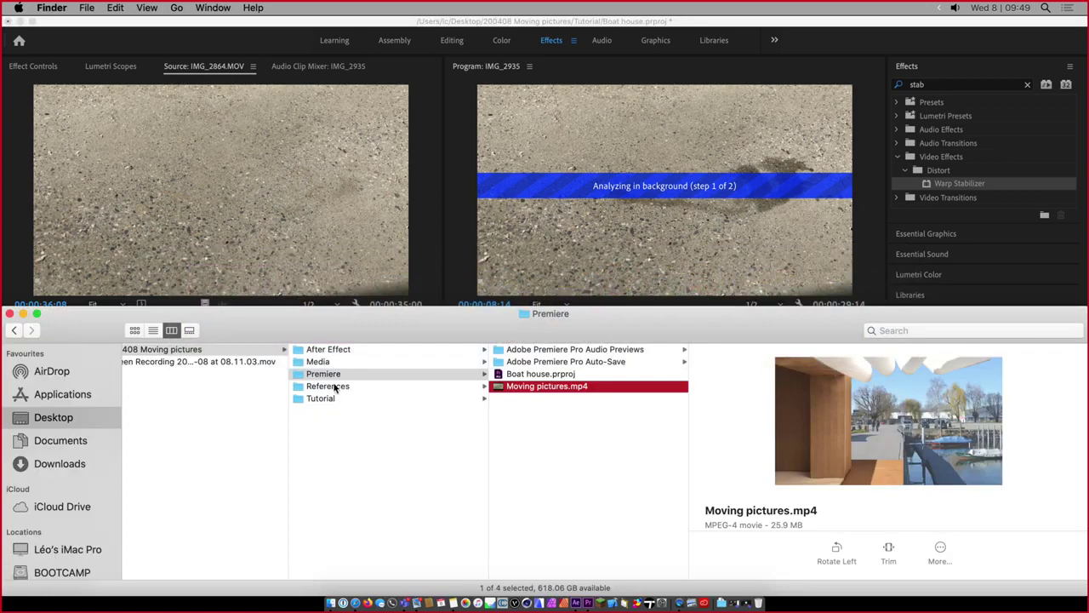
Drag Boat House sound.m4a from Finder's Media > Sound folder onto Premiere's A3 track
left_click(407, 363)
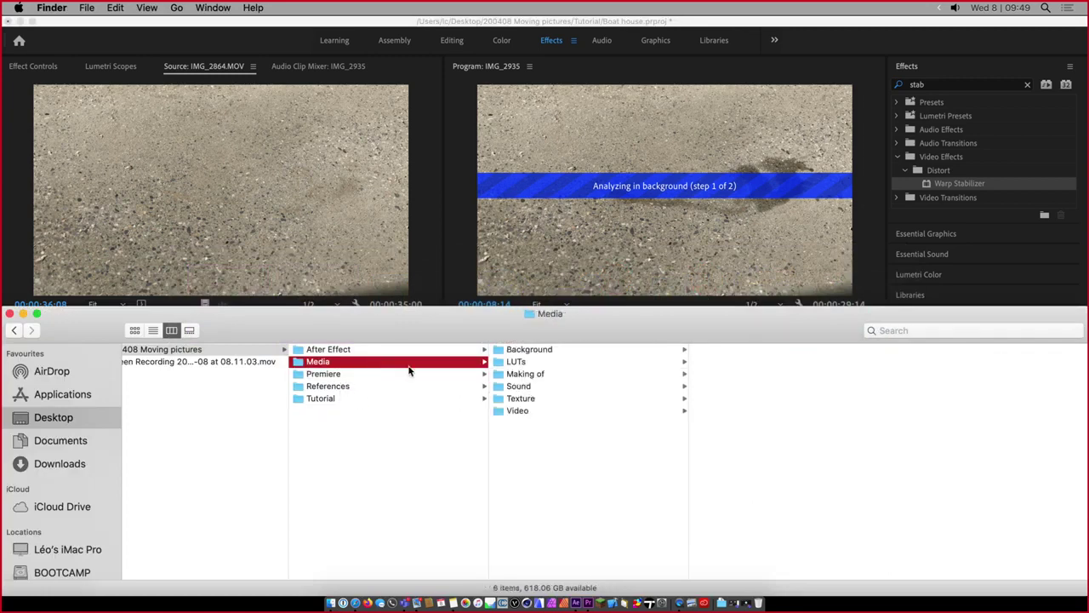
left_click(529, 388)
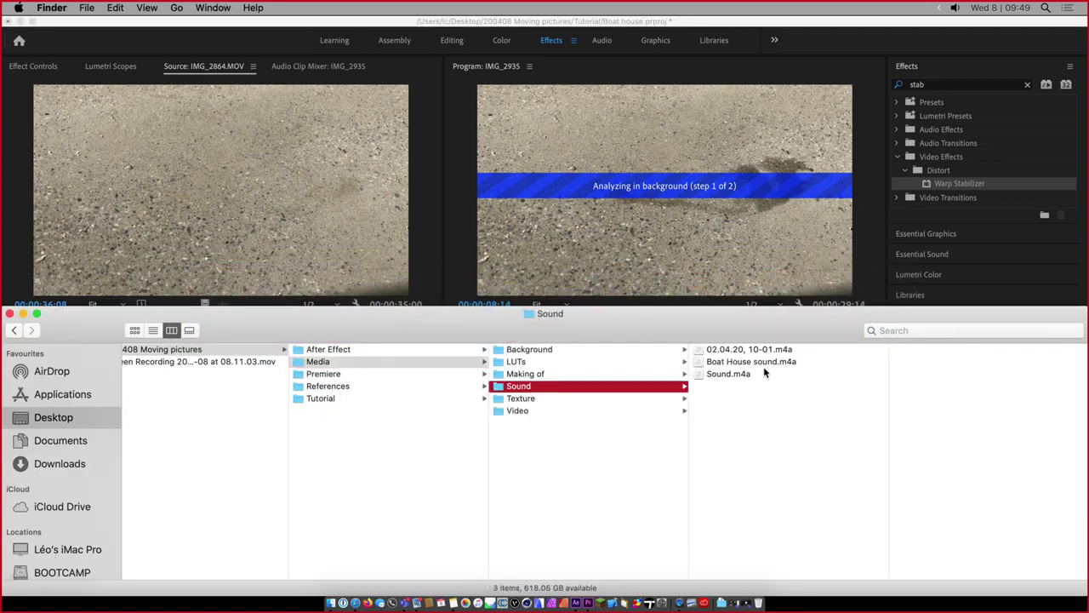
left_click(742, 363)
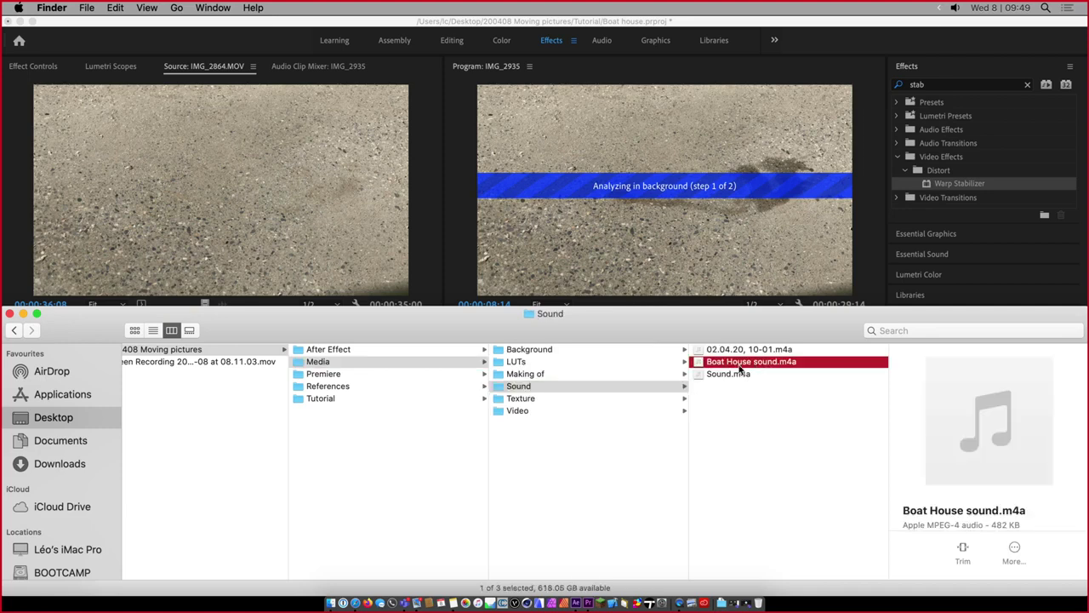
left_click_drag(742, 367, 413, 534)
key("super+Tab")
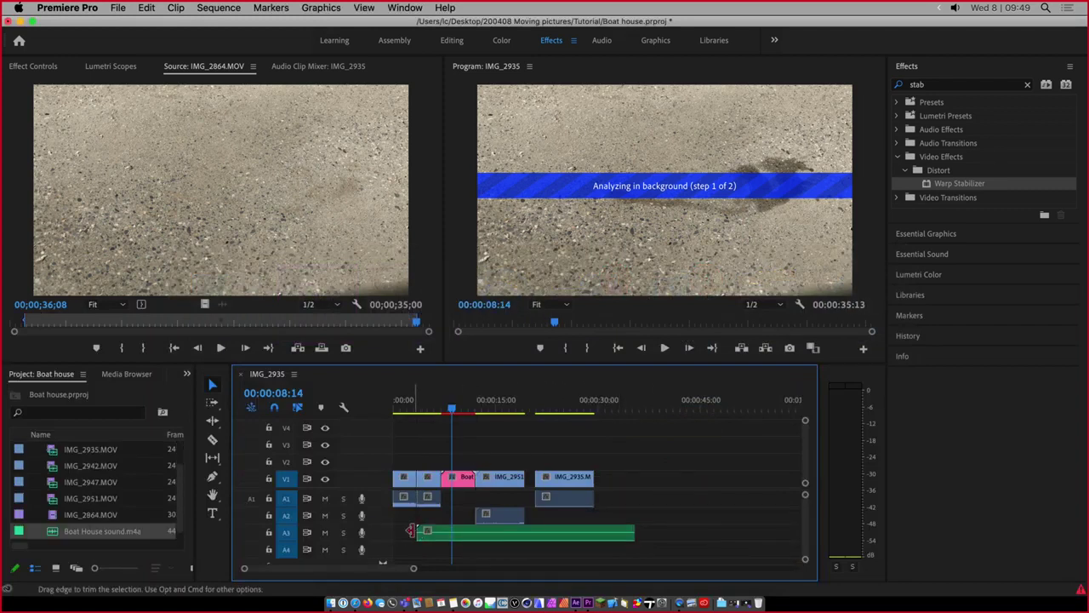
Move the sound clip to the timeline start and shift the A2 audio clip up onto A1
scroll(411, 534, "down", 1)
scroll(411, 533, "up", 1)
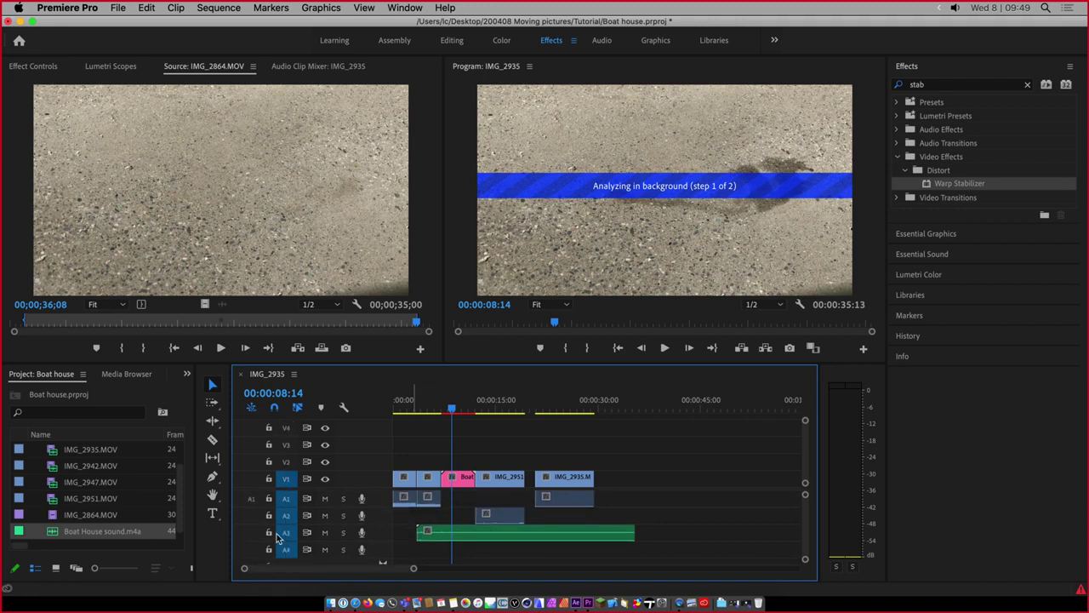
left_click_drag(535, 534, 512, 536)
left_click_drag(616, 503, 408, 520)
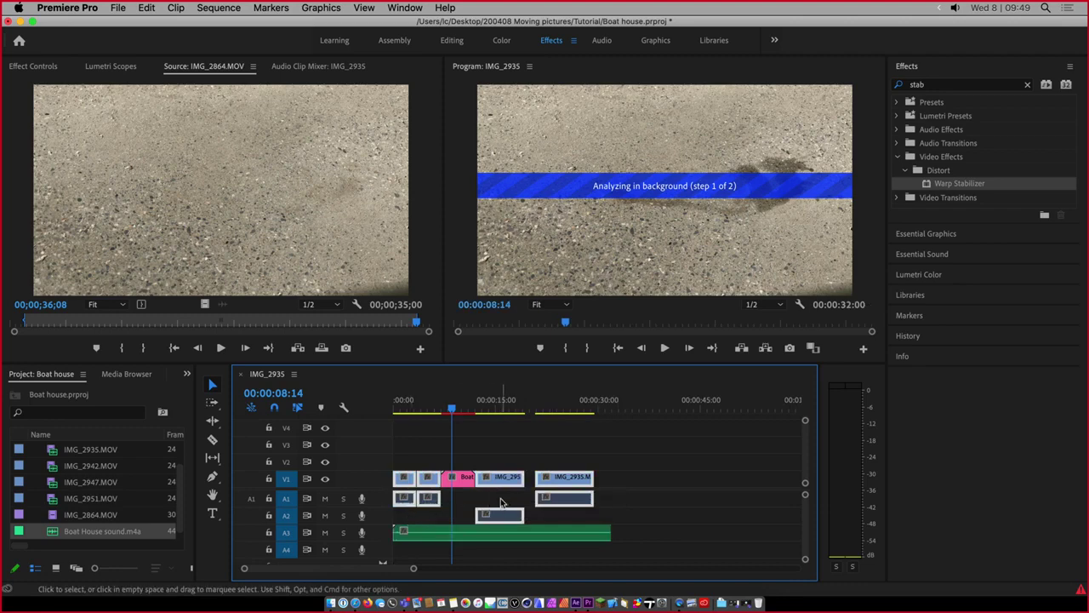
left_click(498, 520)
left_click_drag(498, 520, 501, 504)
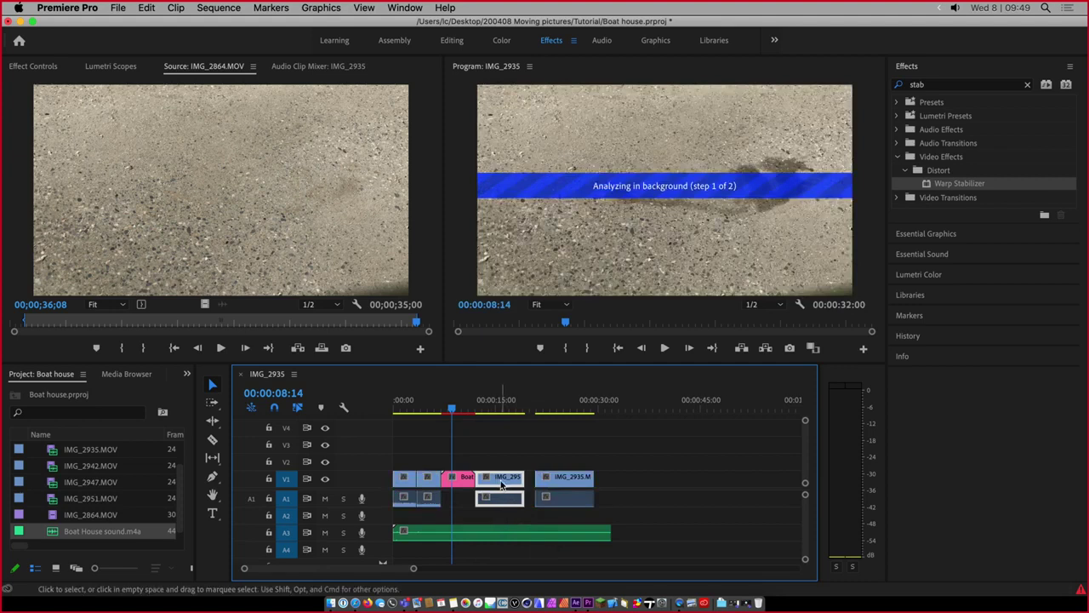
Mute audio track A1 so the clips' original sound no longer plays
left_click(461, 500)
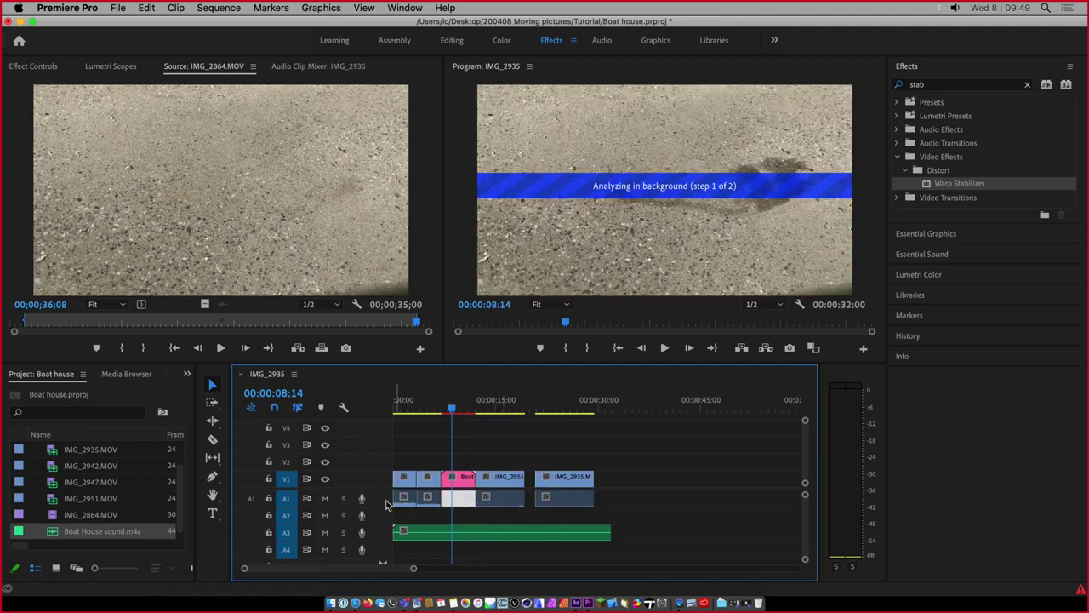
left_click(324, 499)
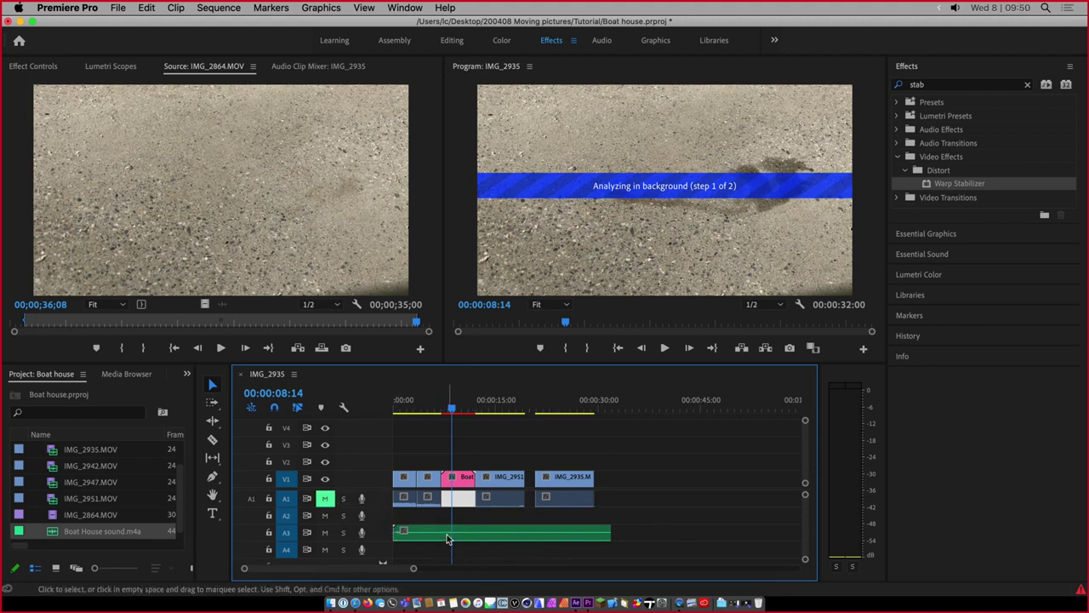
scroll(549, 541, "down", 1)
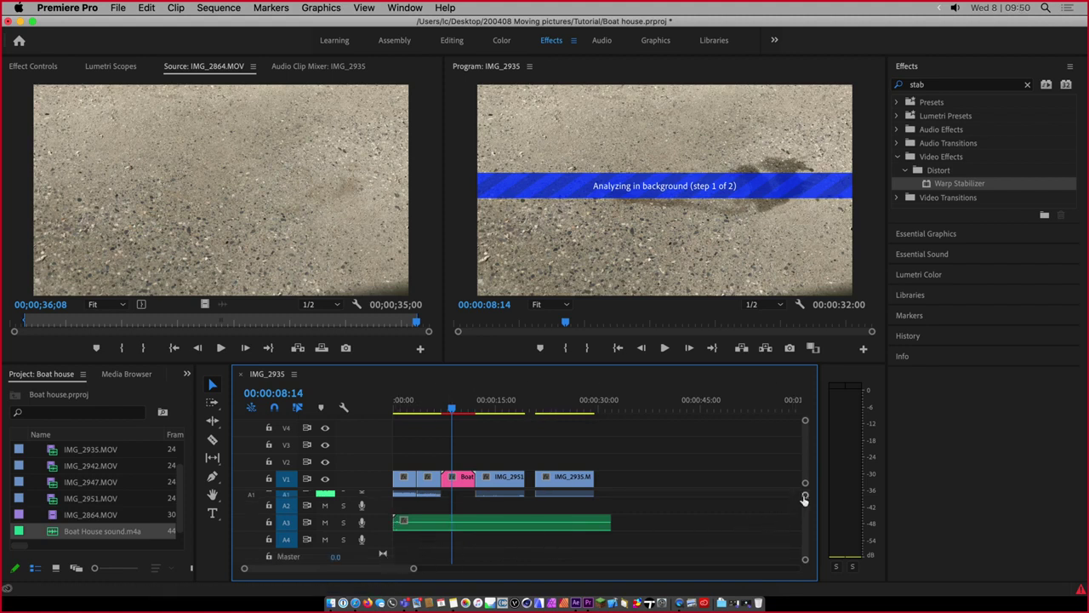
Split the A3 sound at 00:00:04:19 and push the later audio right, leaving a gap
left_click_drag(805, 494, 805, 500)
scroll(723, 541, "down", 5)
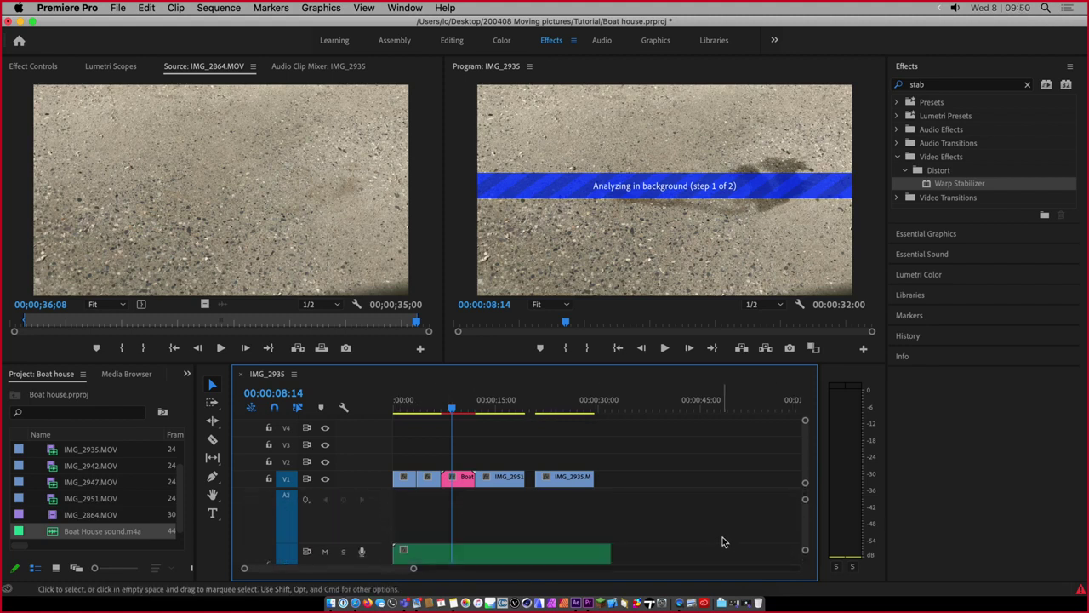
scroll(723, 542, "down", 1)
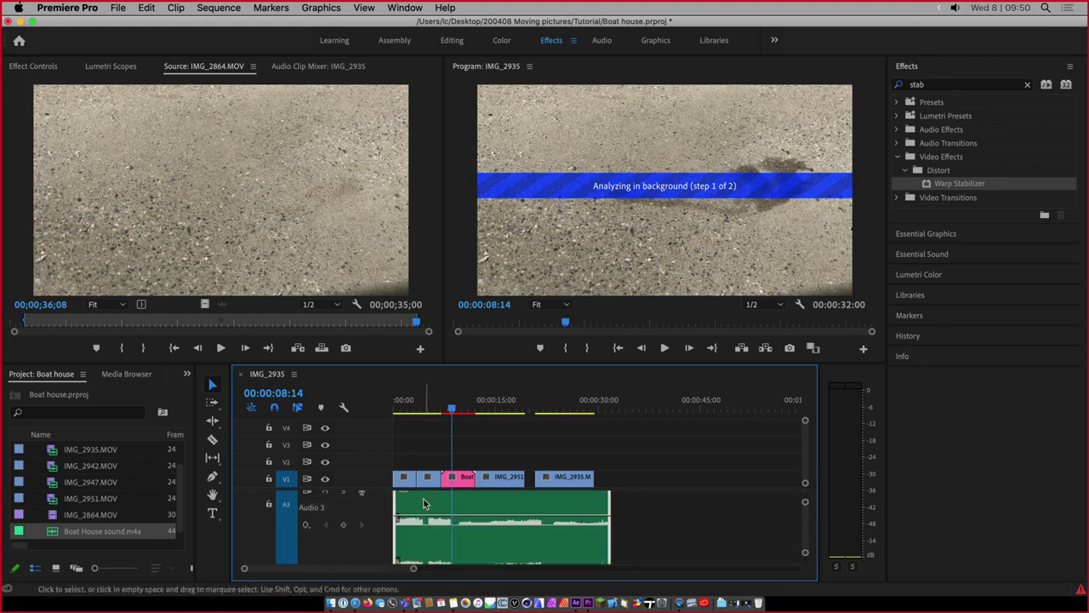
left_click(425, 410)
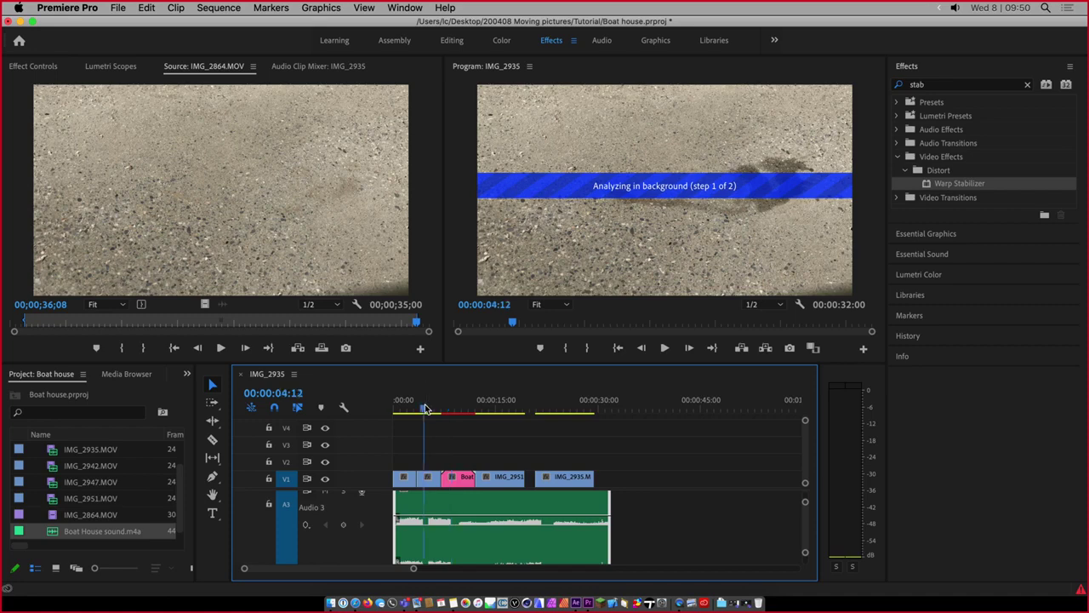
left_click(427, 409)
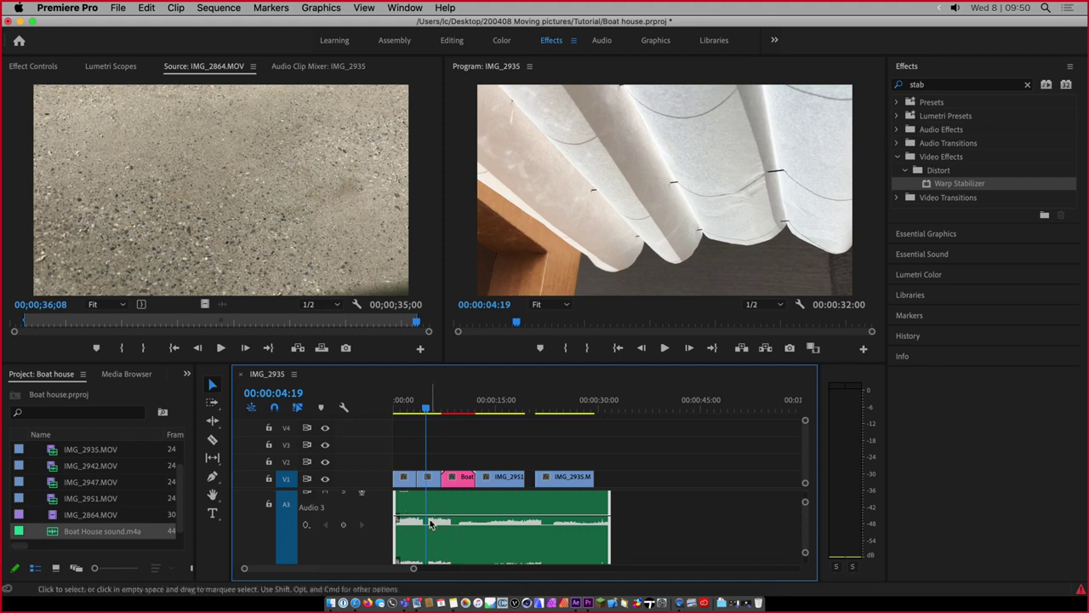
mouse_move(437, 527)
left_mouse_down()
mouse_move(432, 542)
mouse_move(431, 525)
left_mouse_up()
left_click_drag(545, 510, 621, 510)
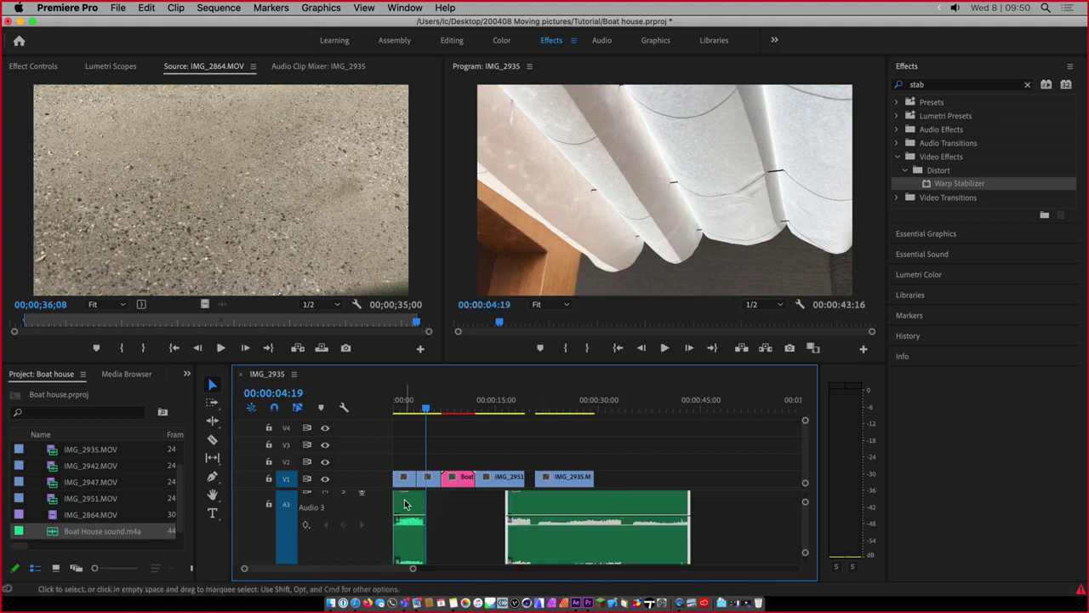
Rearrange the A3 pieces: short piece to the start, long section pulled left beside it
left_click(530, 411)
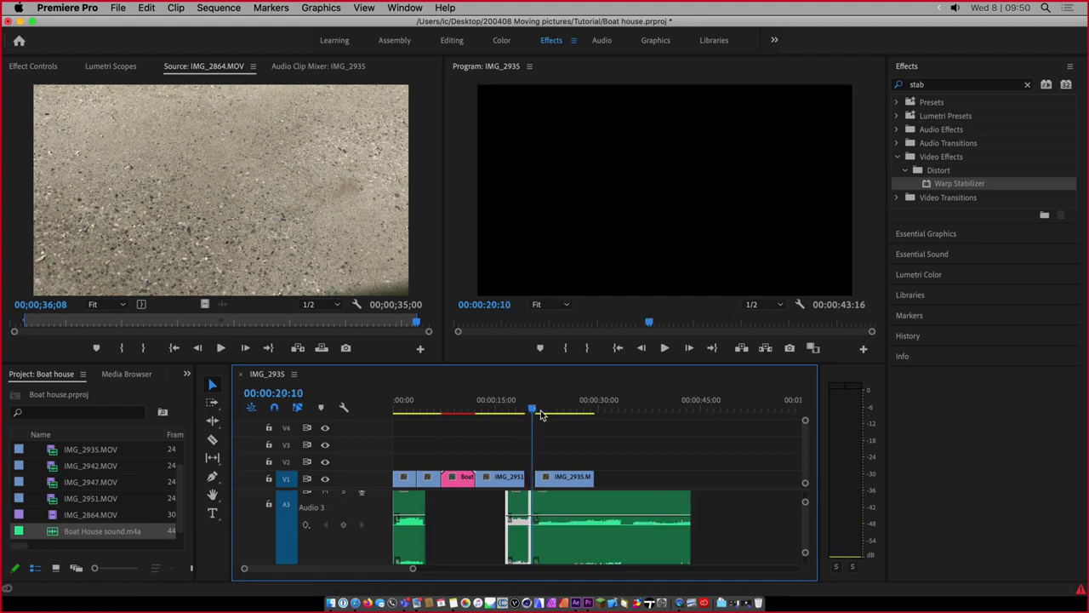
left_click(627, 410)
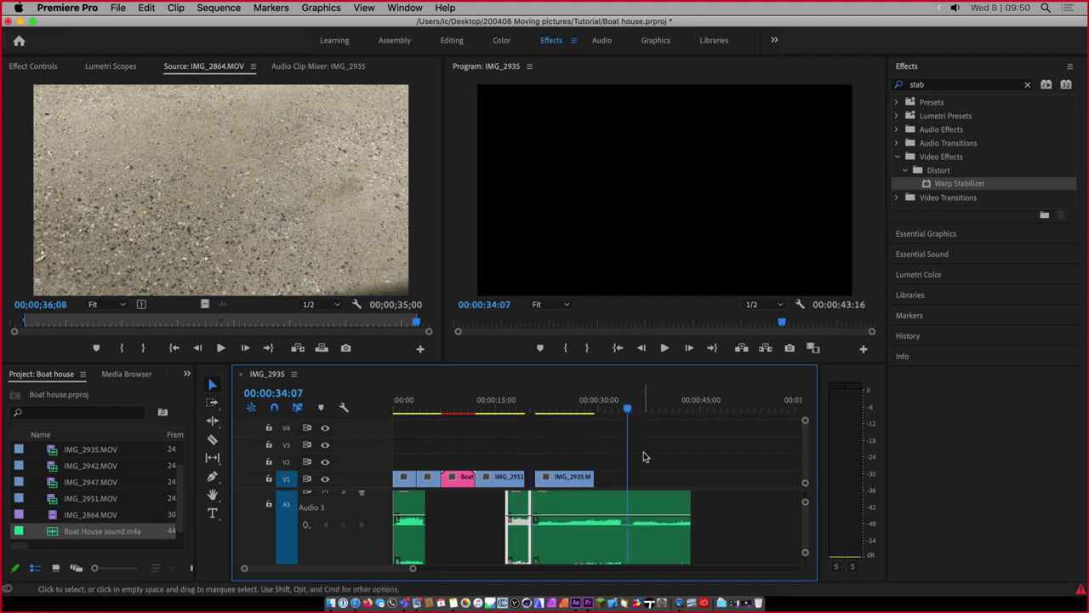
left_click(726, 511)
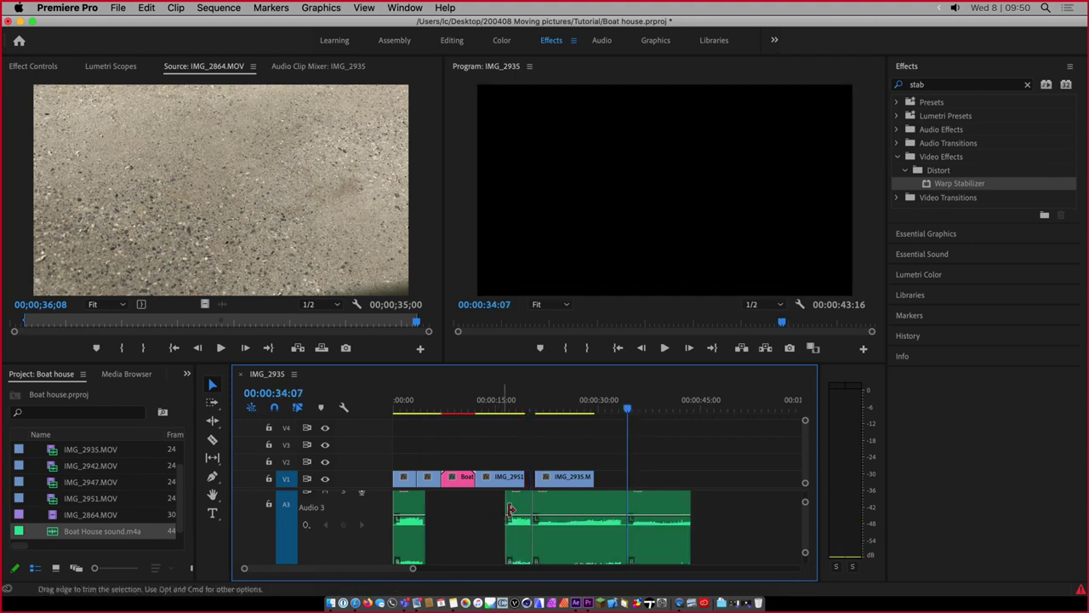
left_click(413, 508)
left_click_drag(412, 508, 436, 508)
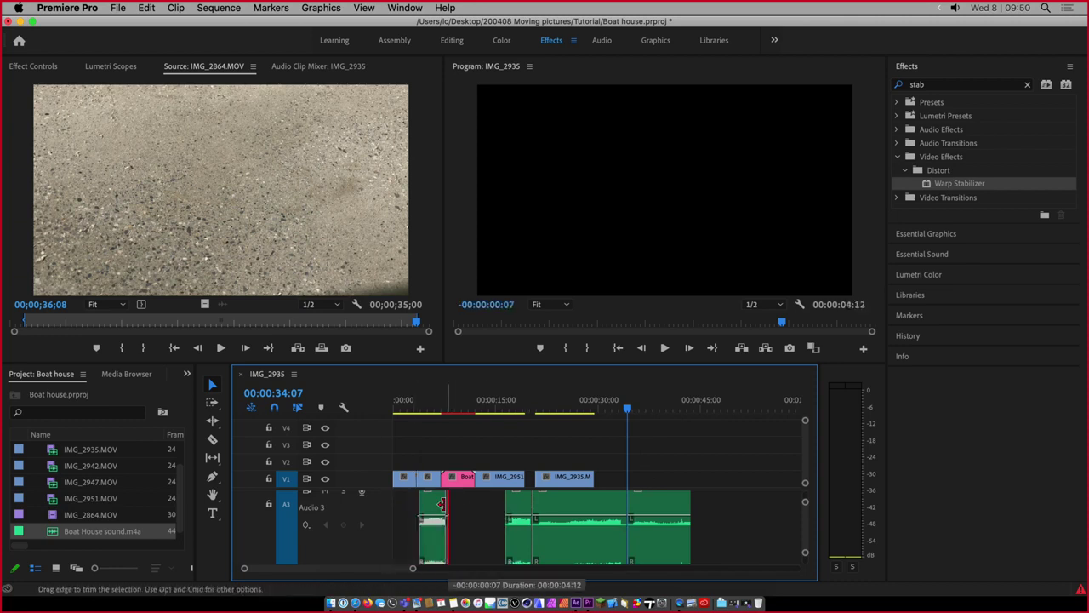
left_click_drag(516, 508, 403, 511)
left_click_drag(574, 505, 523, 504)
Select the last audio piece on track A3
scroll(637, 510, "down", 3)
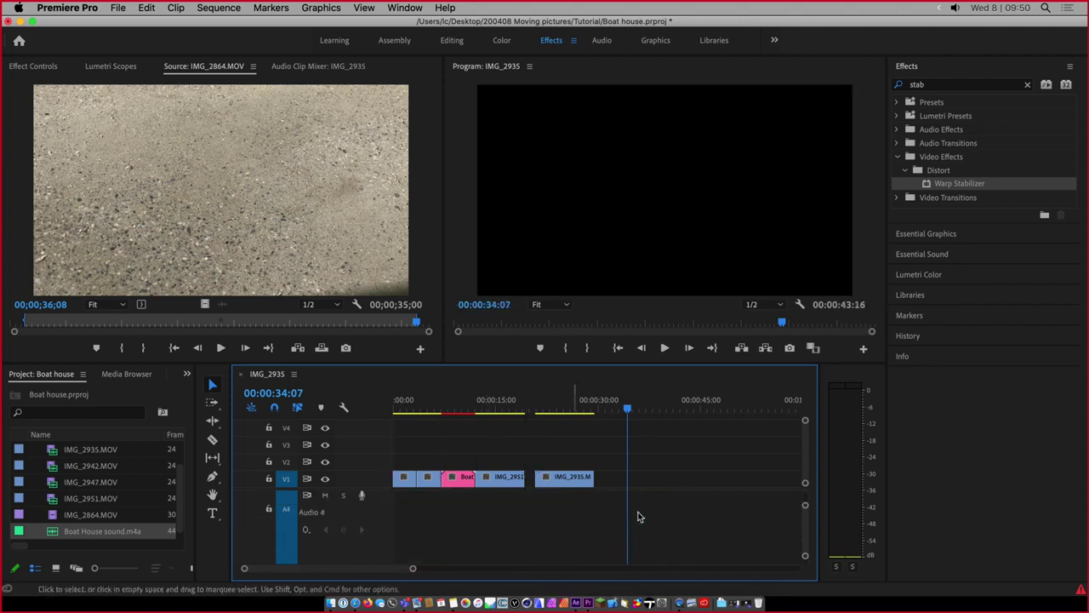
scroll(654, 510, "down", 2)
left_click(701, 517)
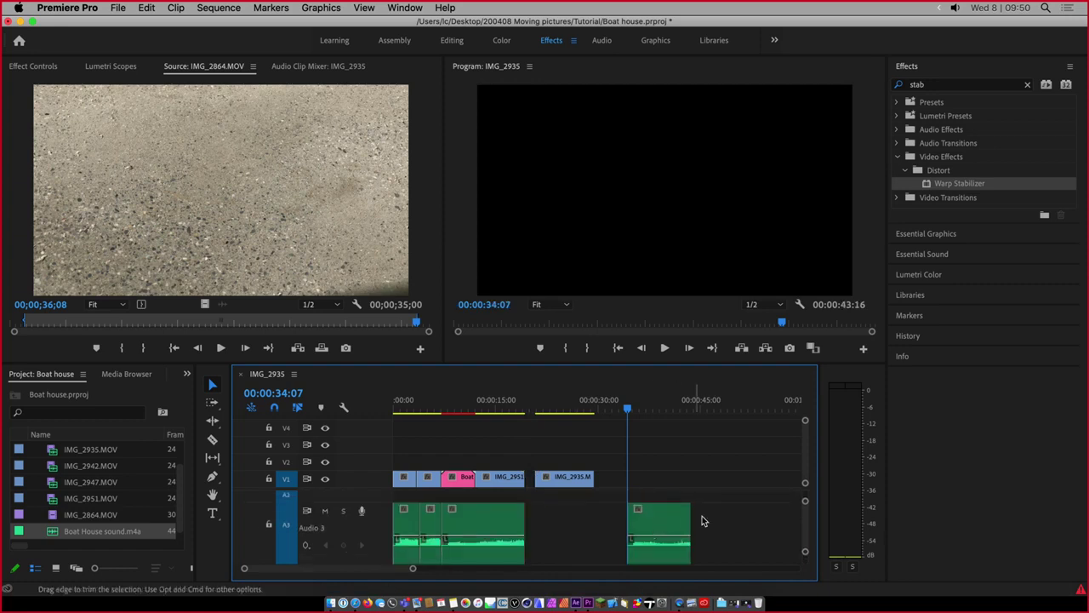
left_click(652, 523)
Move the last audio piece to the start of track A4 and trim its end
key("space")
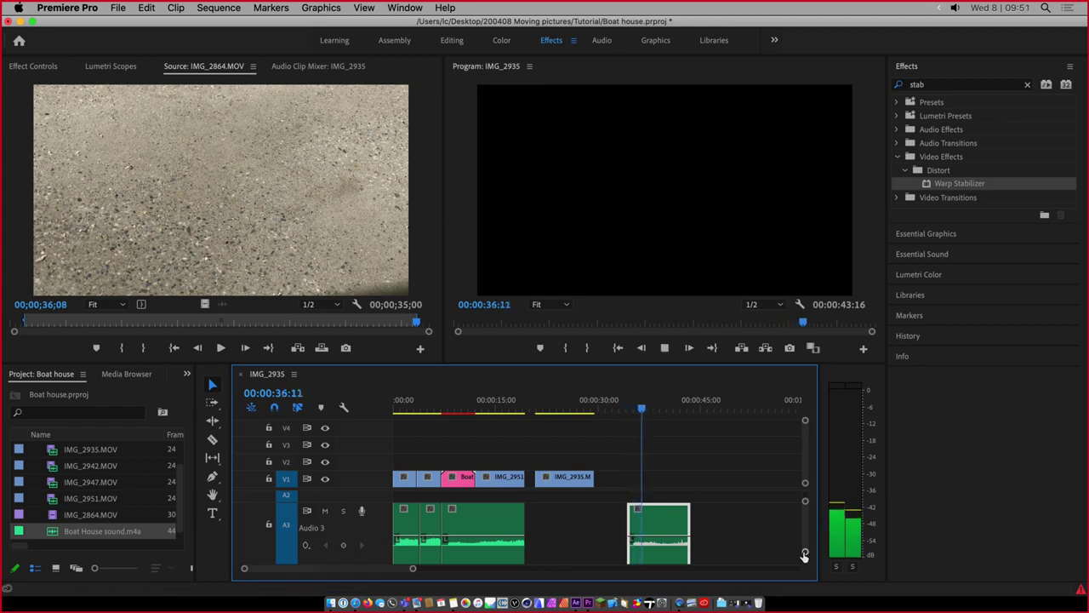
key("space")
left_click_drag(805, 554, 806, 567)
left_click_drag(807, 495, 805, 504)
left_click_drag(657, 531, 441, 542)
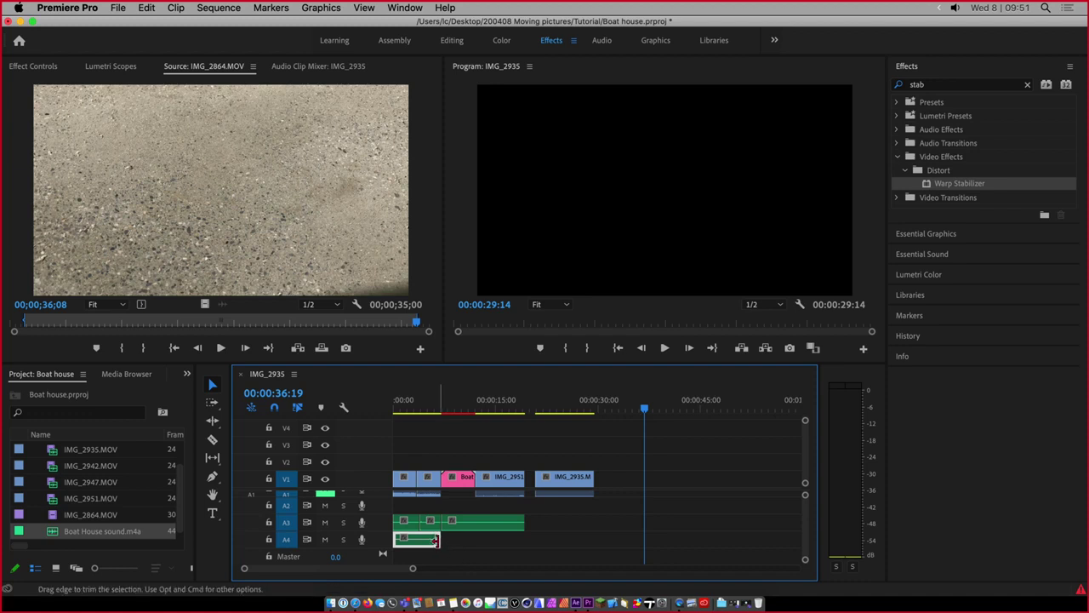
left_click_drag(446, 541, 441, 540)
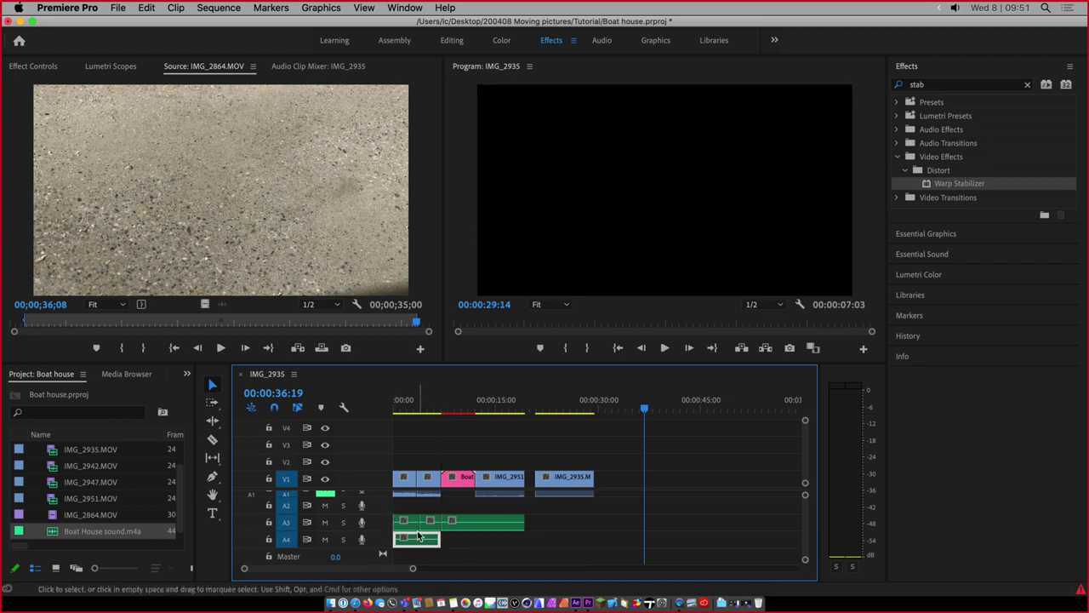
left_click(429, 424)
Scrub from the awning shot at 00:00:05:14 to the interior shot at 00:00:14:23, restoring track A1
left_click(432, 407)
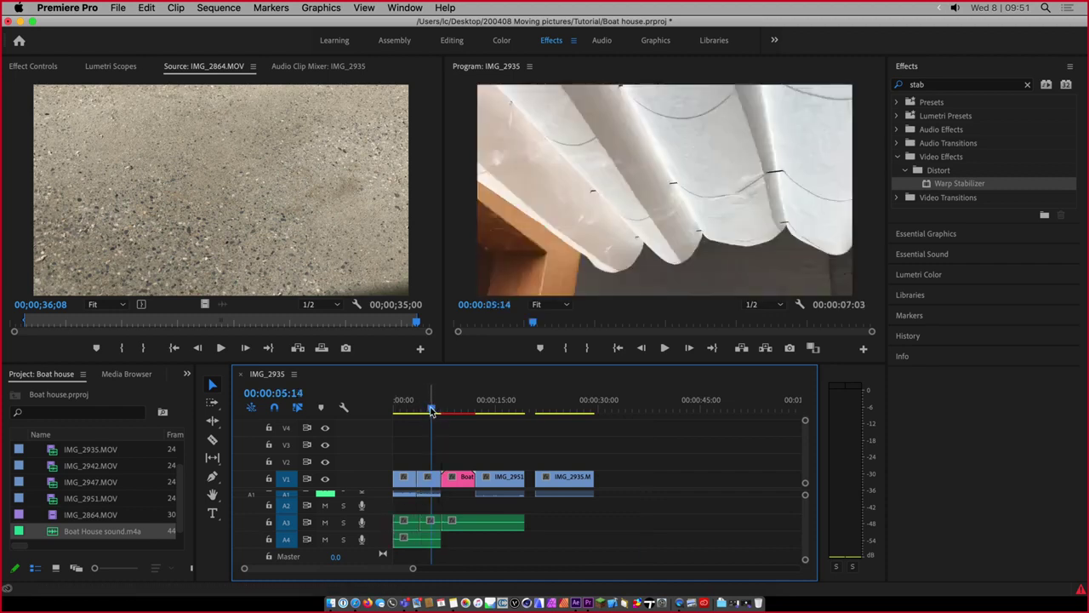
left_click(467, 409)
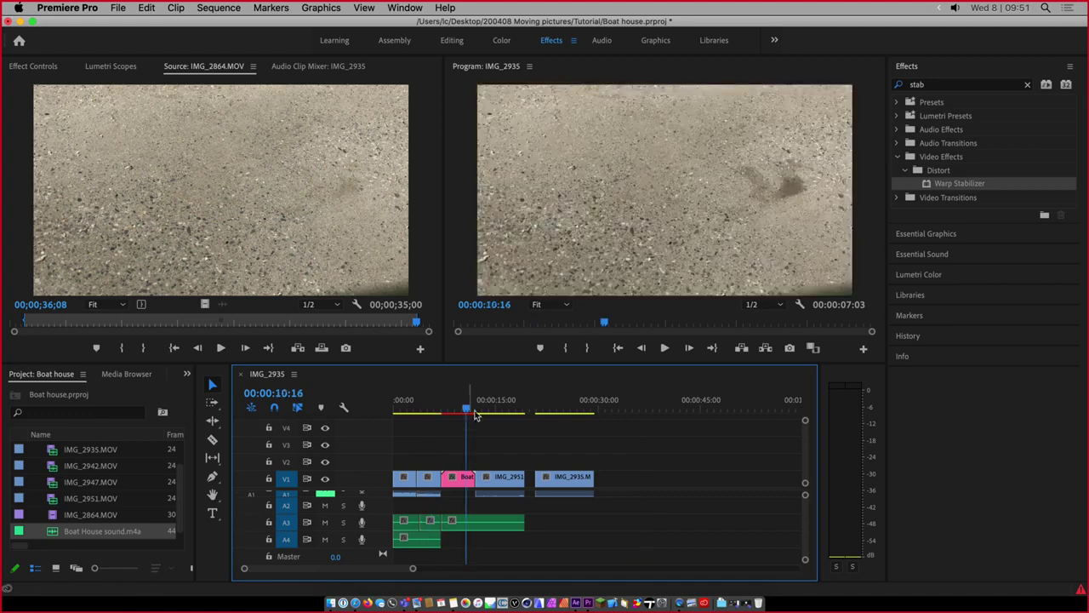
left_click(497, 410)
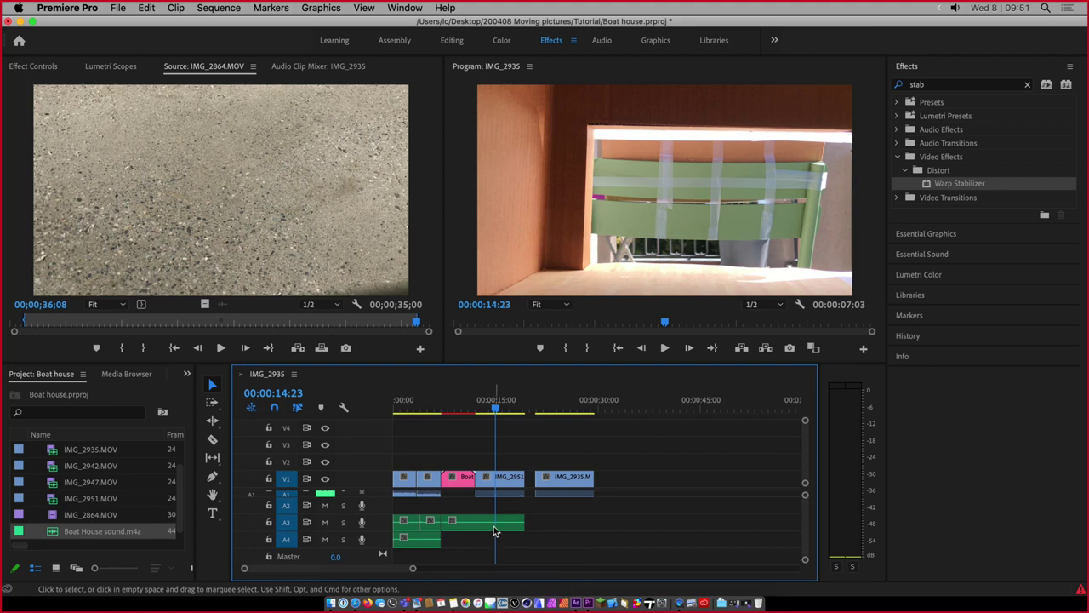
key("super+z")
key("super+Tab")
key("super+Tab")
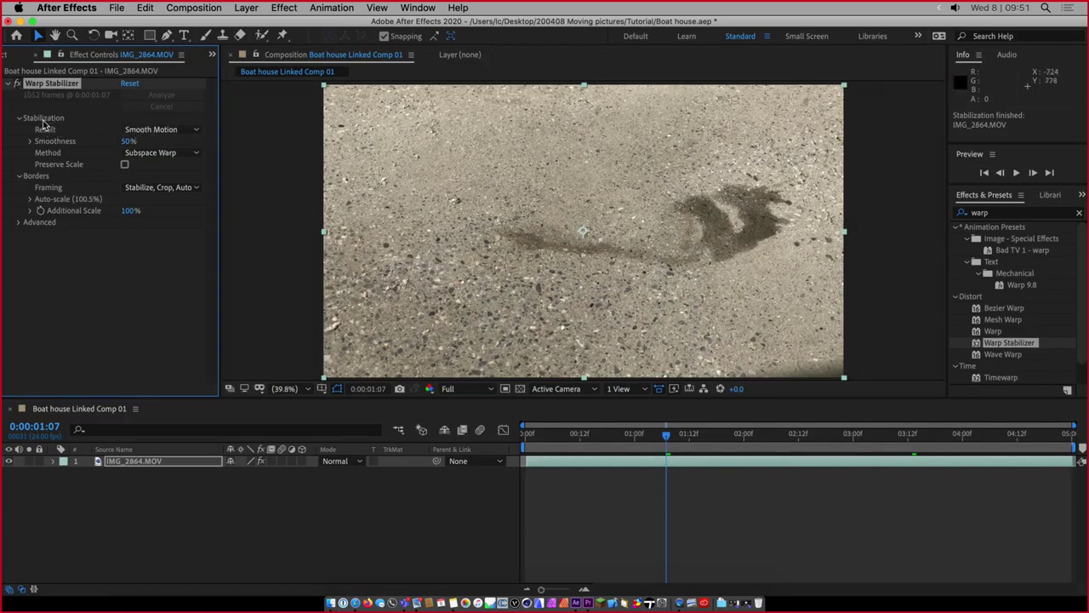
Set Warp Stabilizer's Result on IMG_2864.MOV to No Motion
left_click(162, 131)
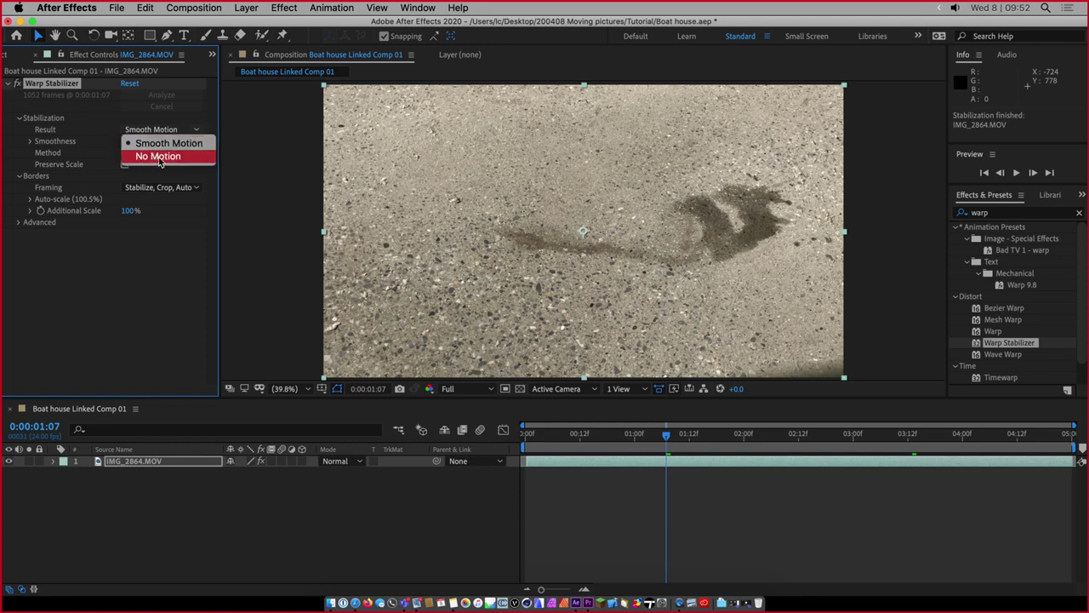
left_click(159, 157)
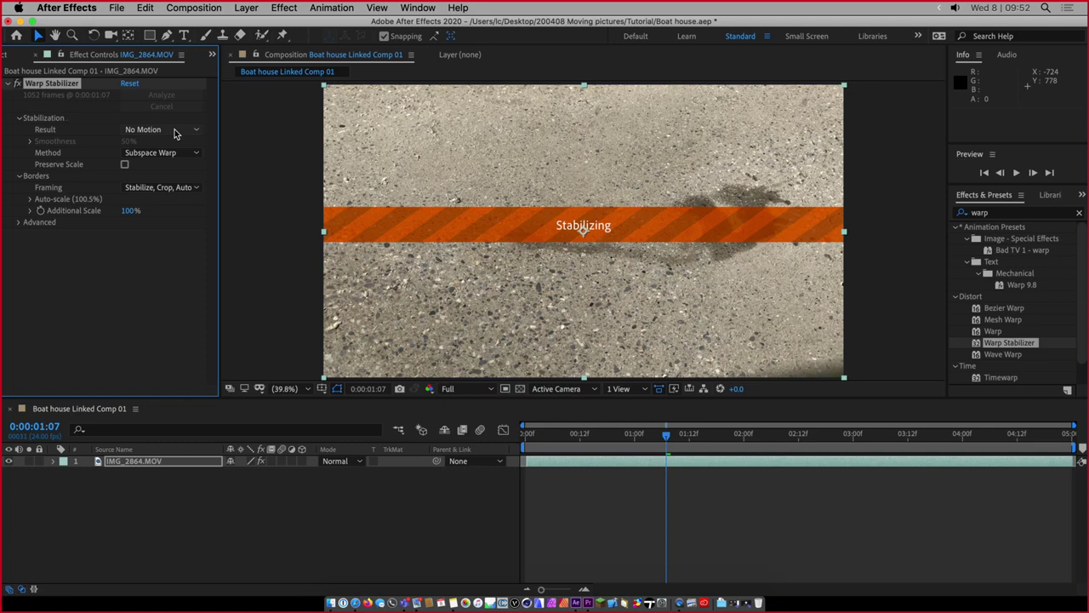
left_click(175, 131)
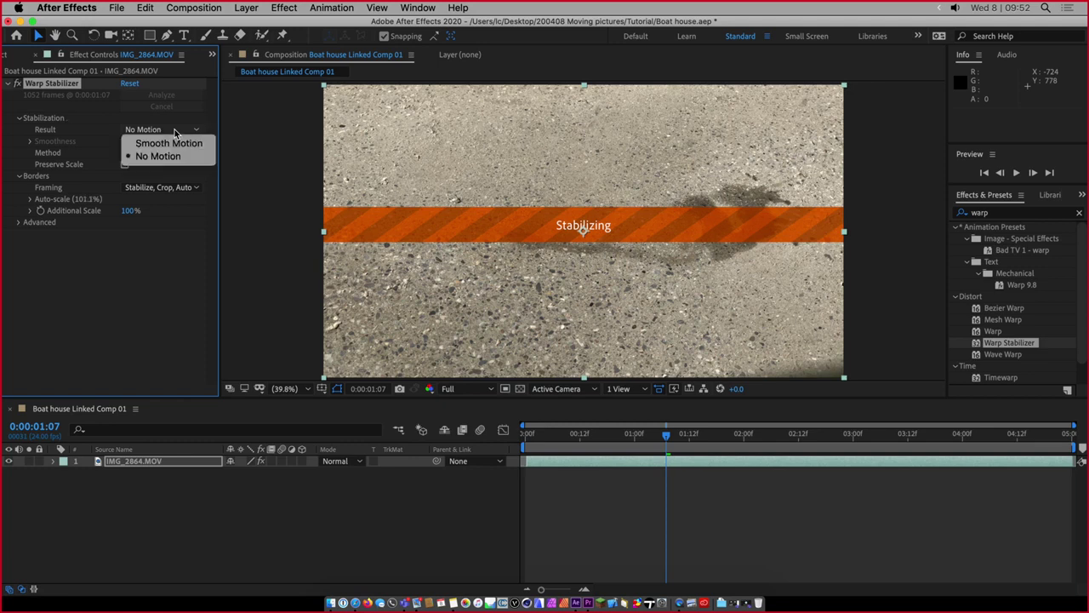
left_click(170, 274)
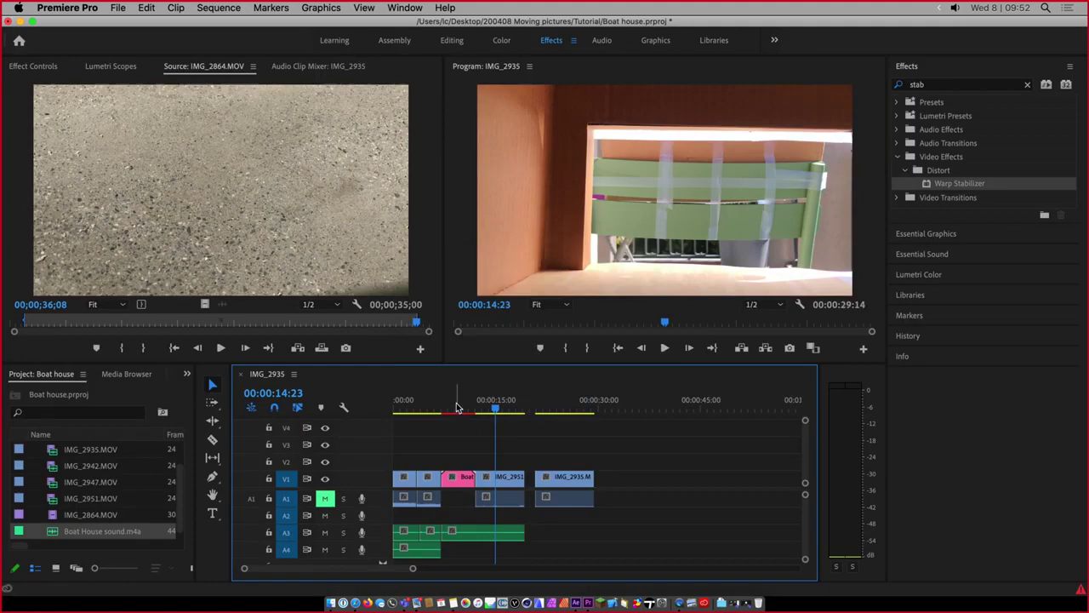
Render the sequence previews from the footprint shot at 00:00:09:02
left_click(456, 407)
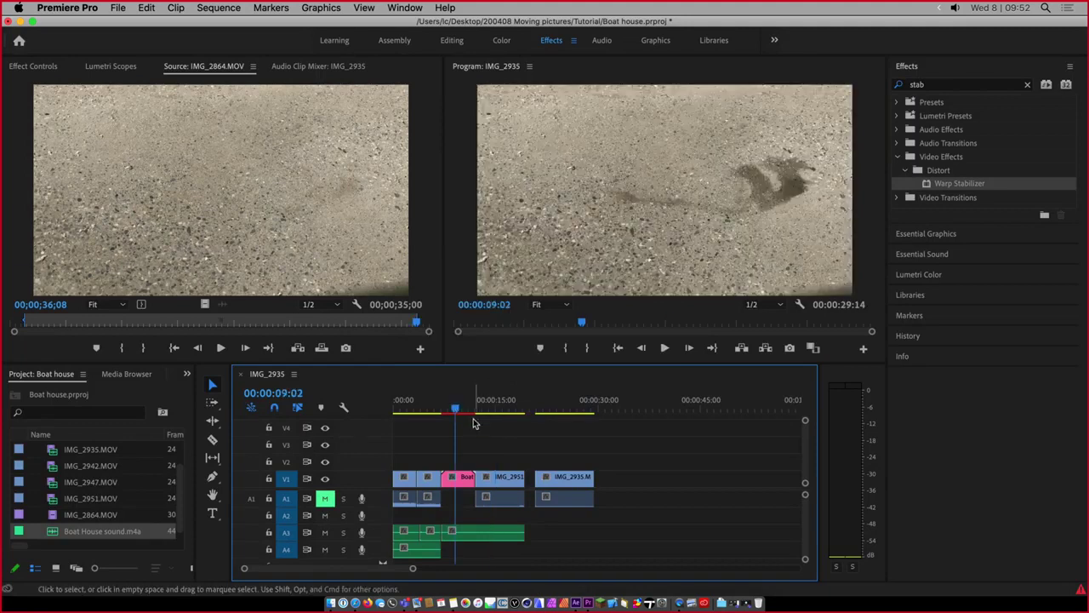
key("Return")
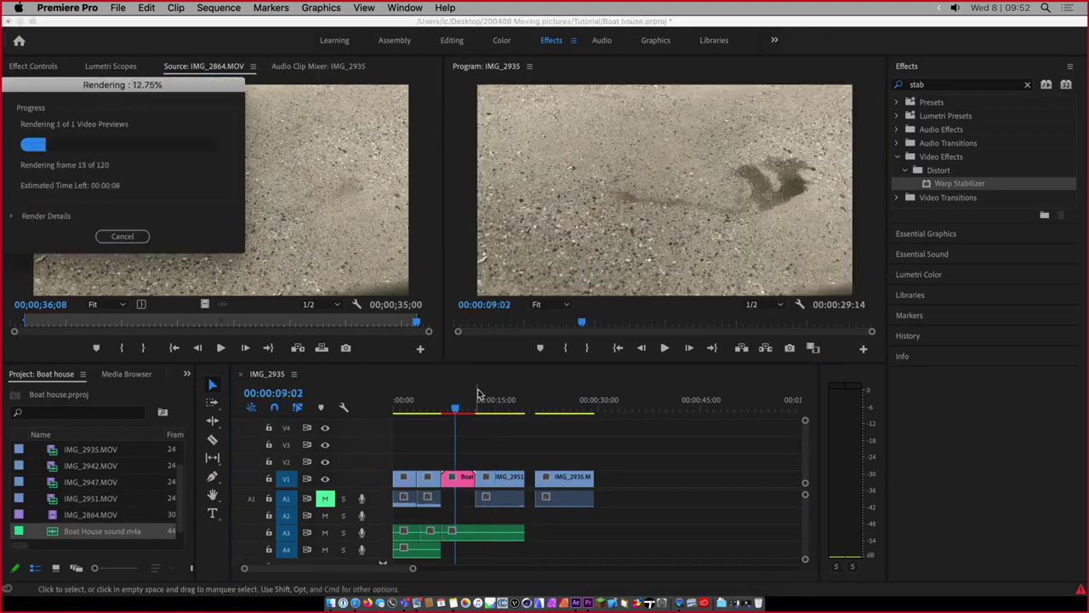
left_click_drag(195, 83, 549, 192)
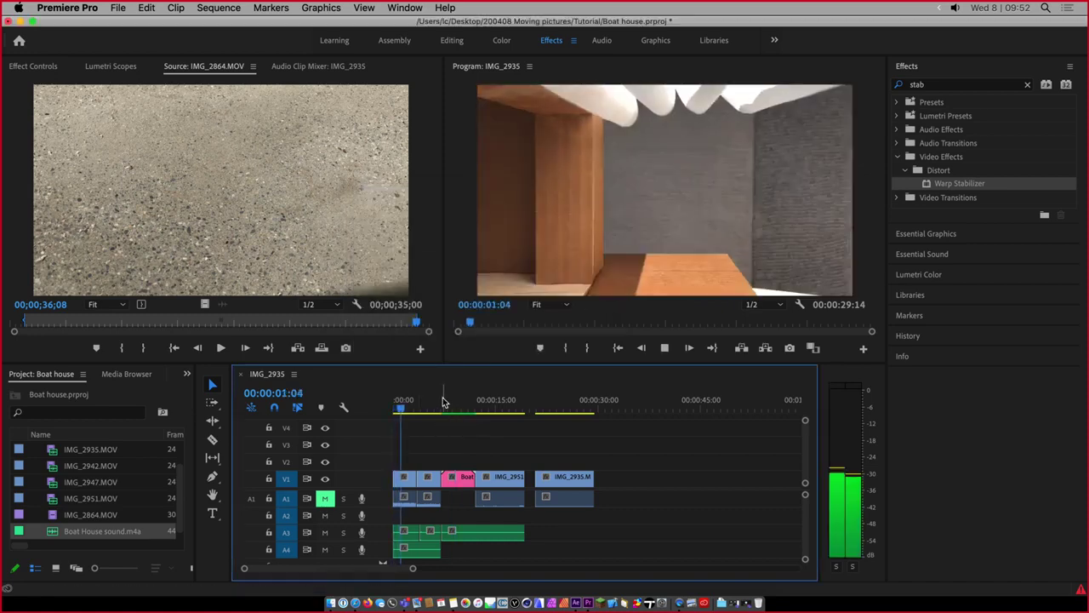
Play the stabilized footprint shot from 00:00:08:09, then return near the sequence start
left_click(443, 400)
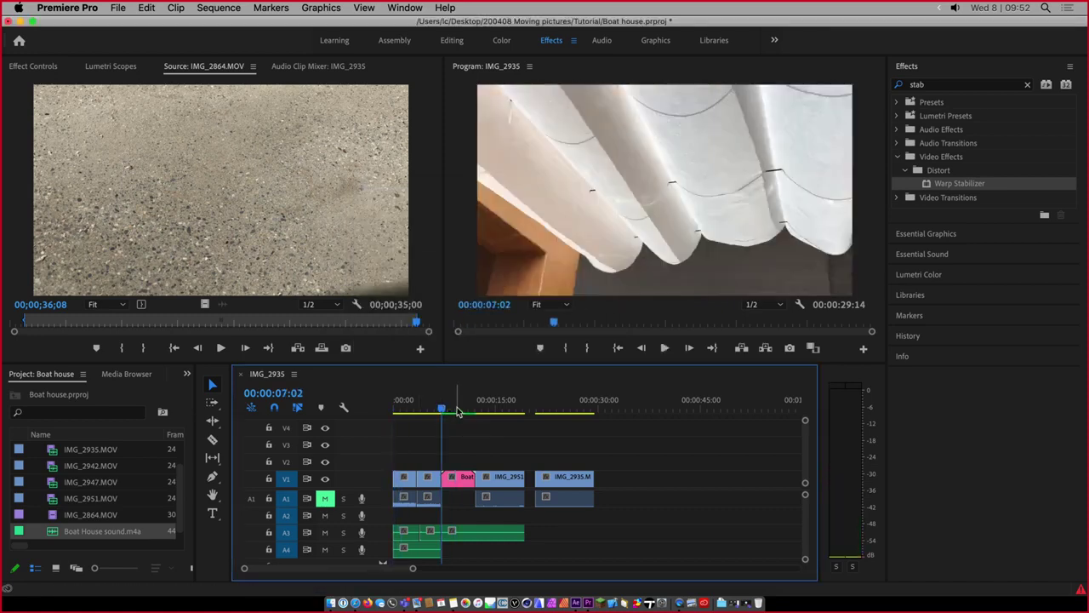
left_click(450, 405)
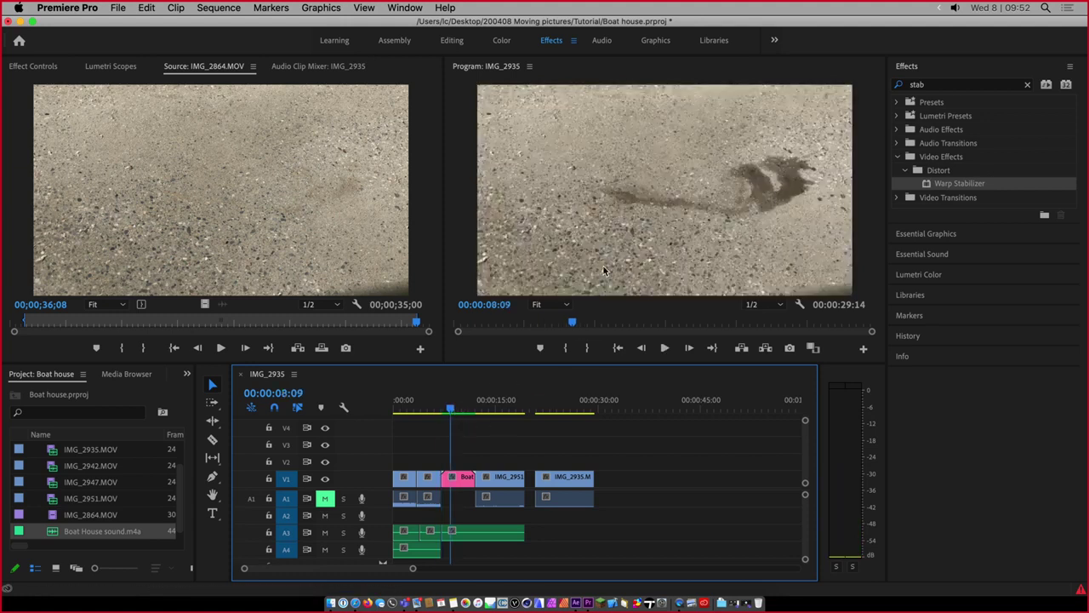
key("space")
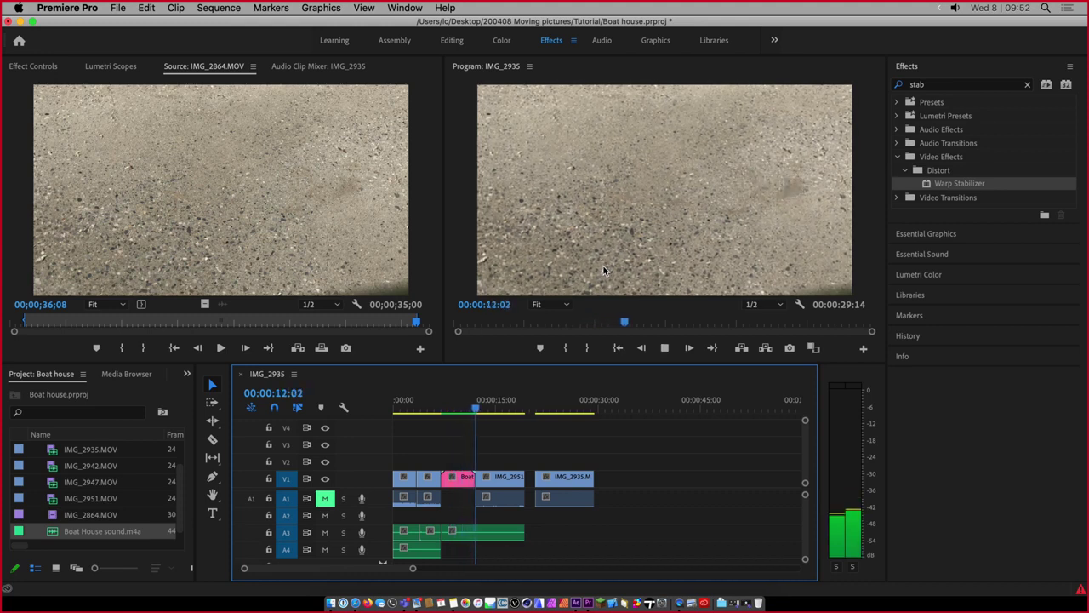
key("space")
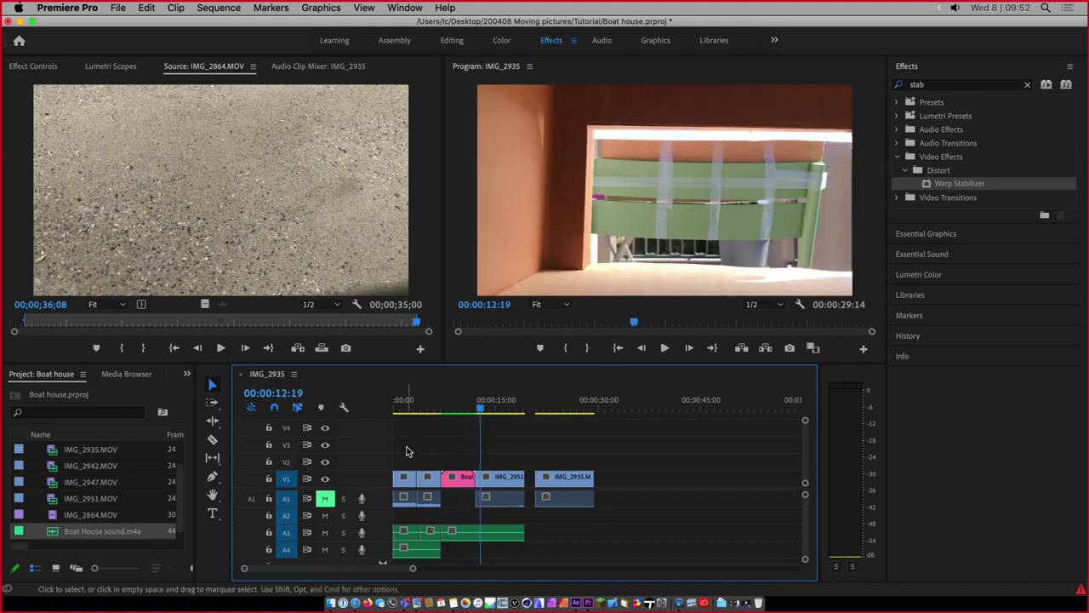
left_click(406, 477)
Replace the first sequence clip, IMG_2942.MOV, with a linked After Effects composition
left_click(406, 411)
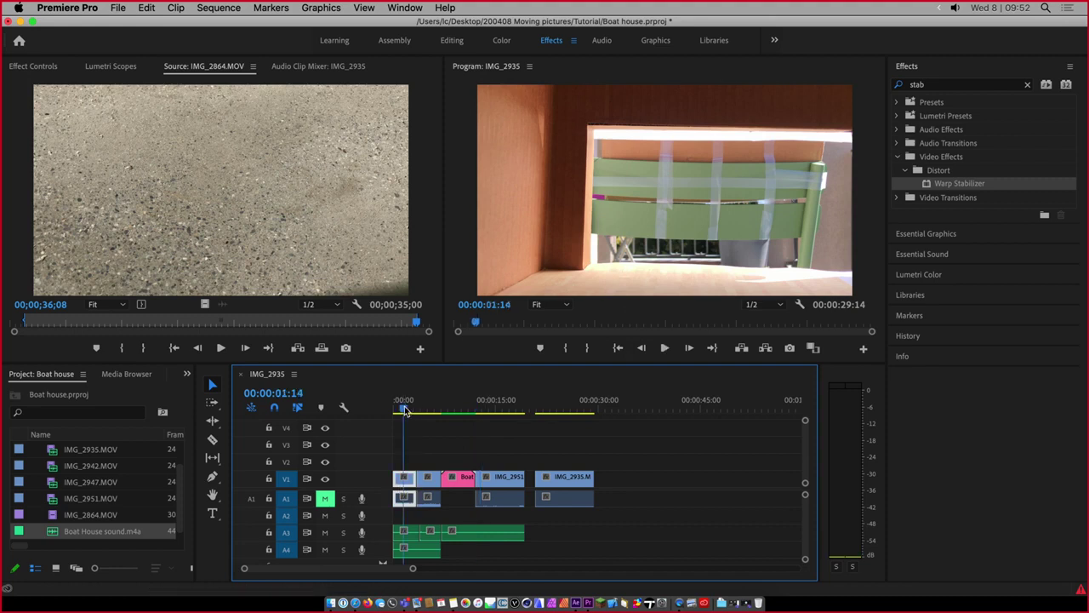
left_click(404, 411)
right_click(406, 478)
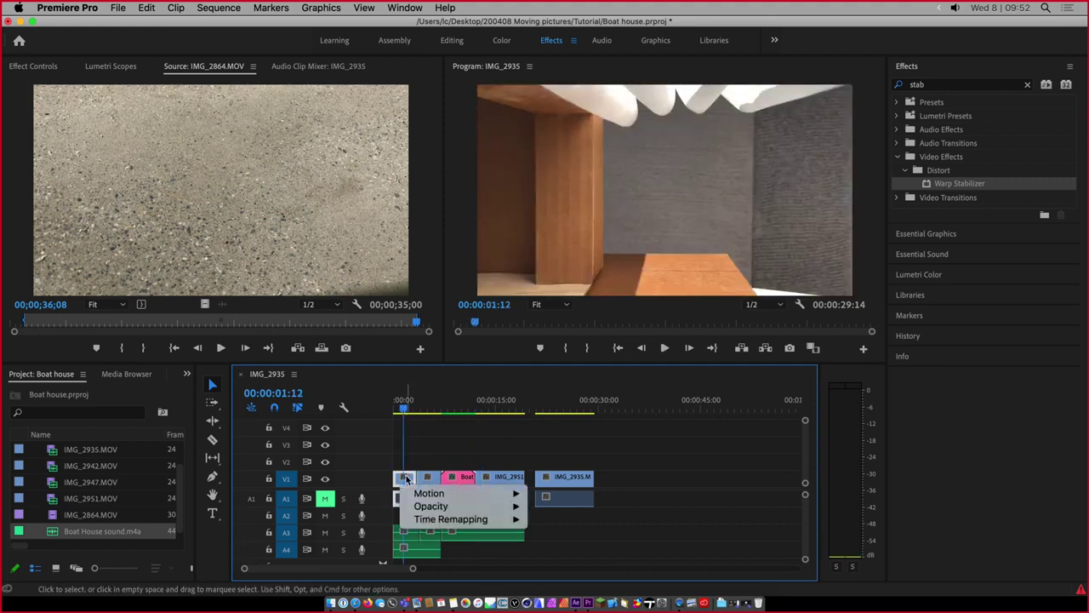
left_click(408, 482)
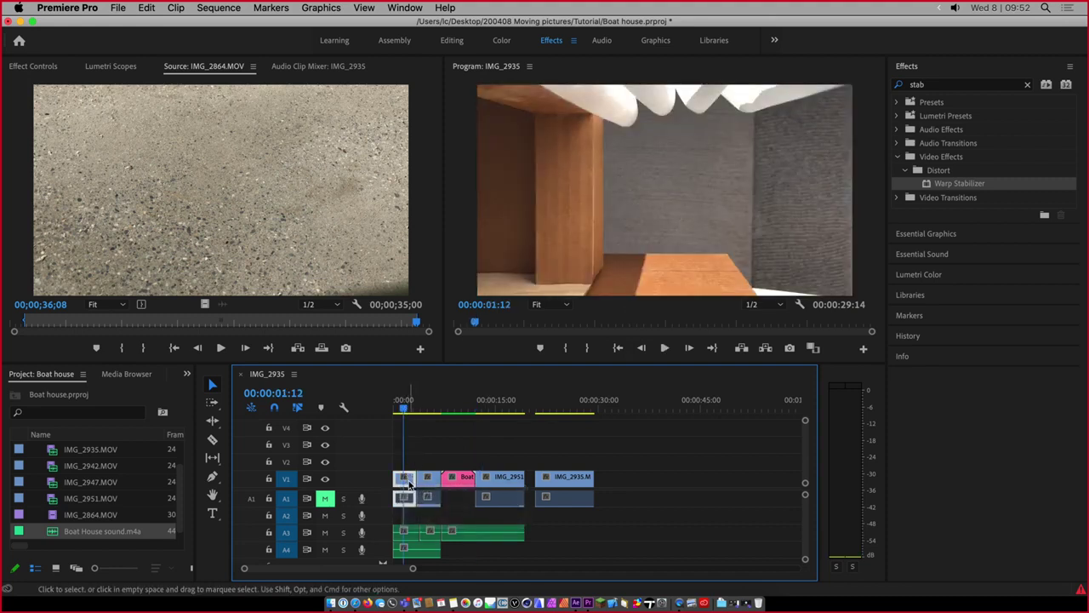
right_click(412, 496)
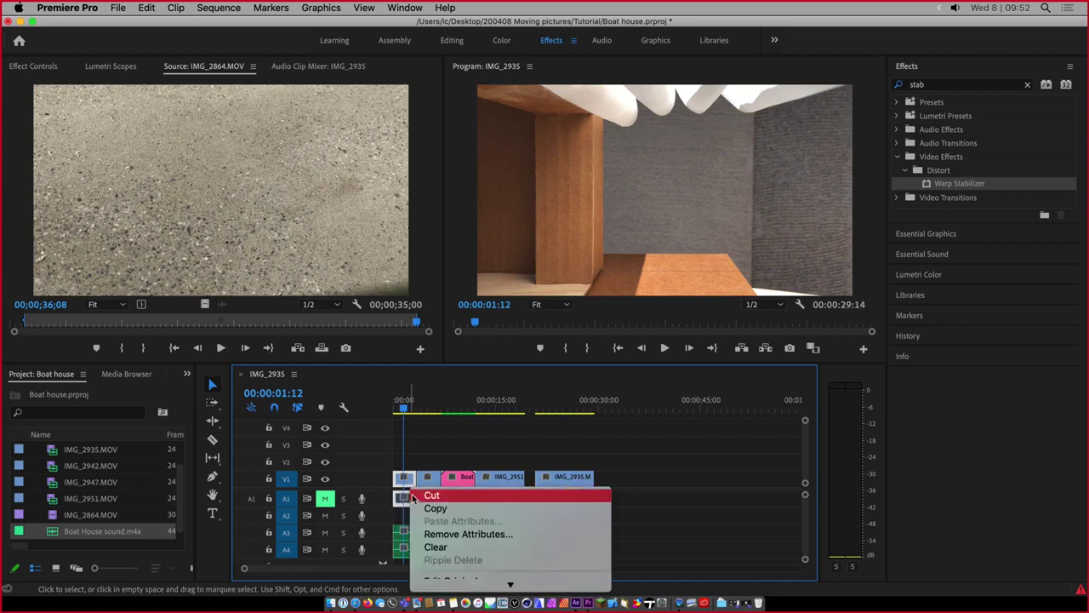
scroll(412, 496, "down", 5)
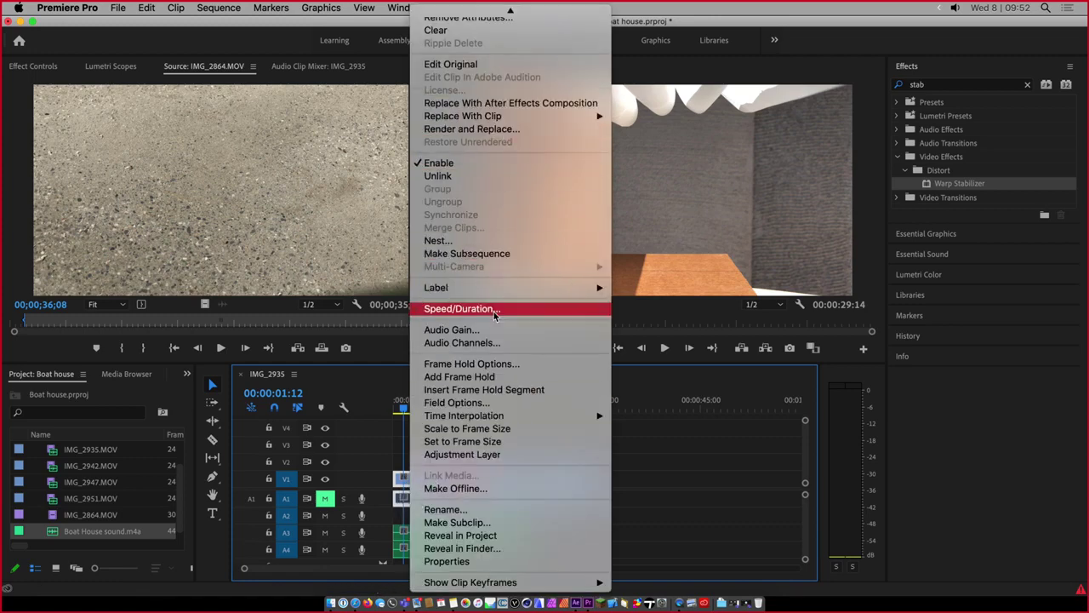
scroll(511, 366, "up", 3)
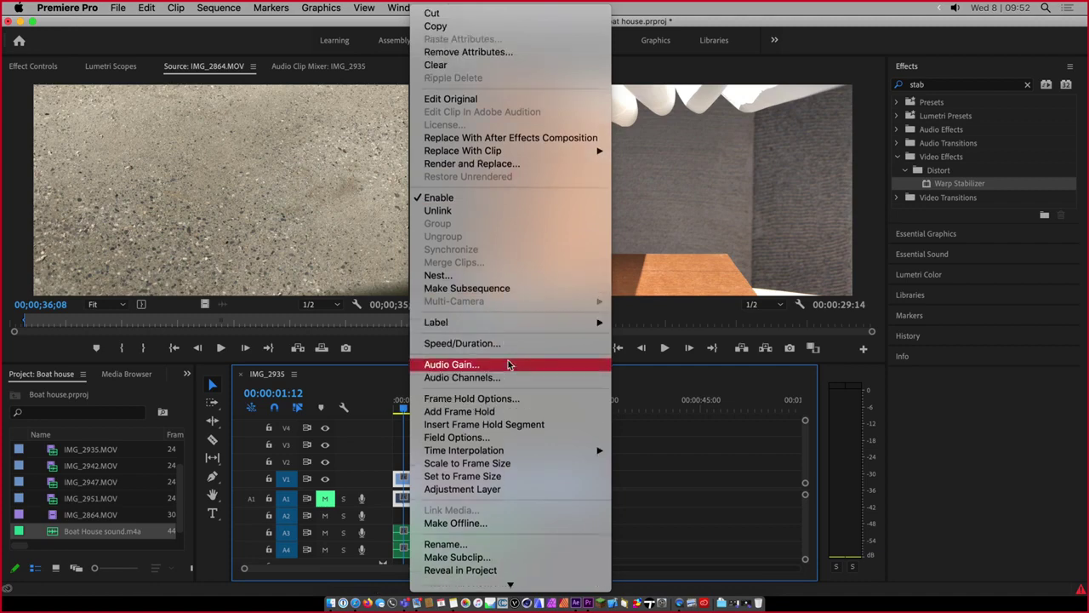
left_click(514, 138)
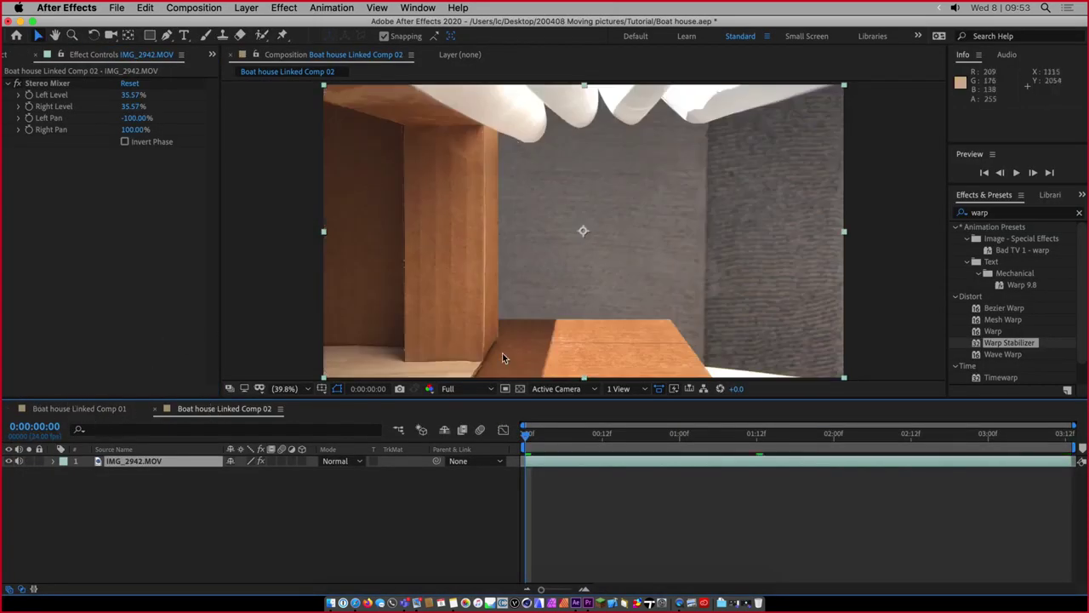
View Boat house Linked Comp 01, then return to Linked Comp 02
left_click(77, 409)
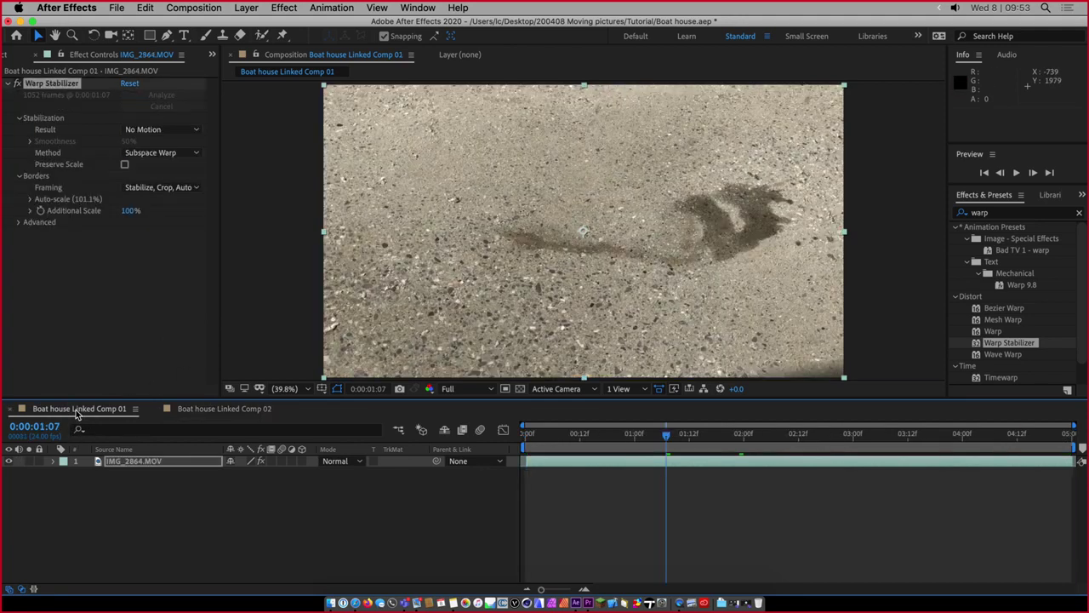
left_click(232, 410)
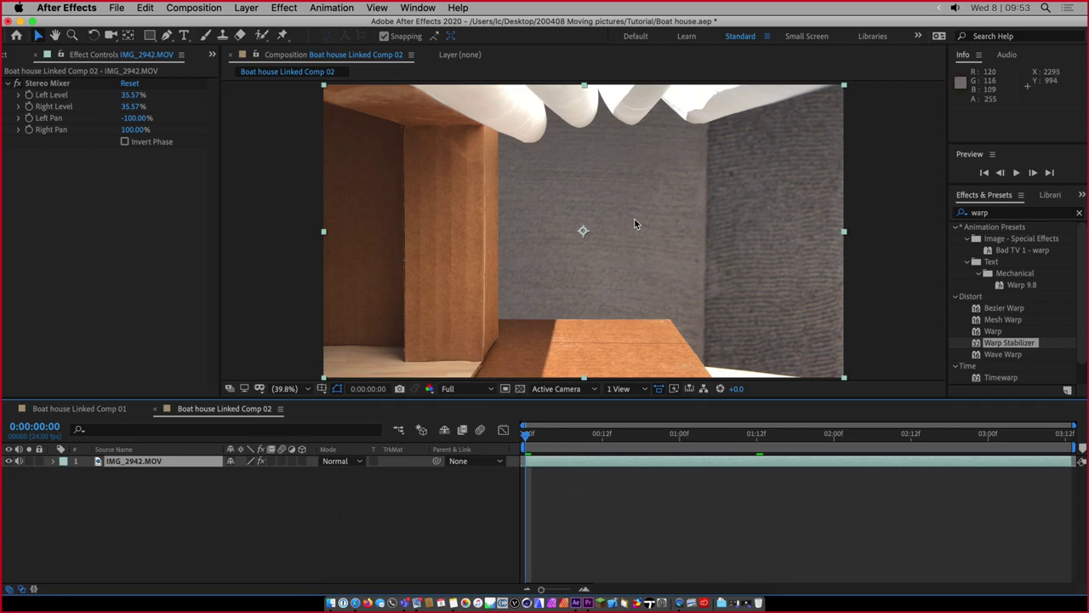
key("super+Tab")
key("super+Tab")
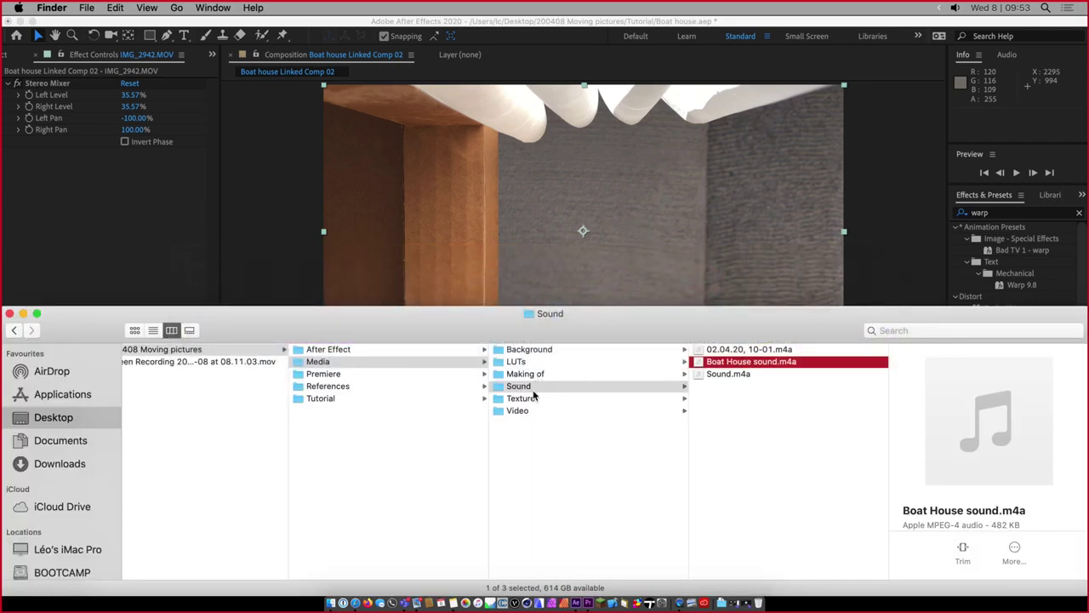
Drag DSC_5622.JPG from Finder's Media > Background folder into the Linked Comp 02 timeline
left_click(535, 387)
left_click(535, 399)
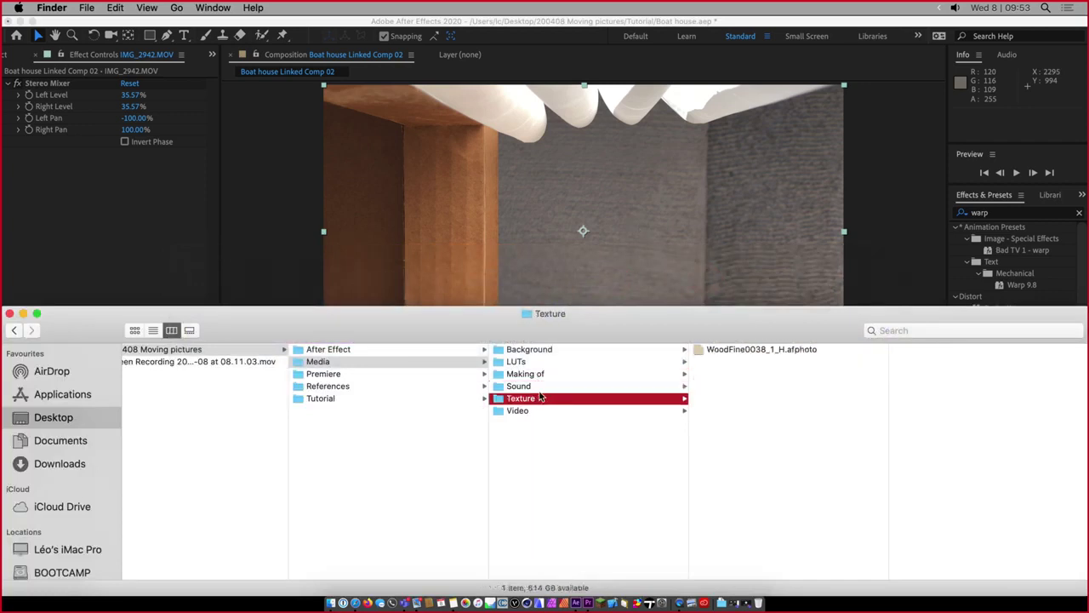
left_click(543, 349)
left_click(760, 362)
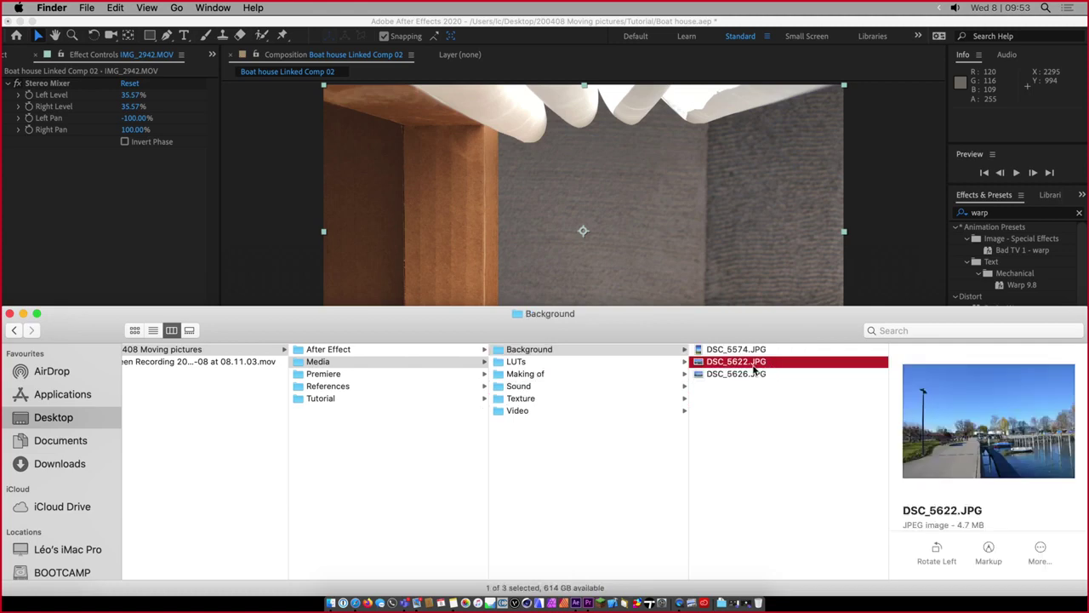
left_click_drag(753, 368, 332, 516)
key("super+Tab")
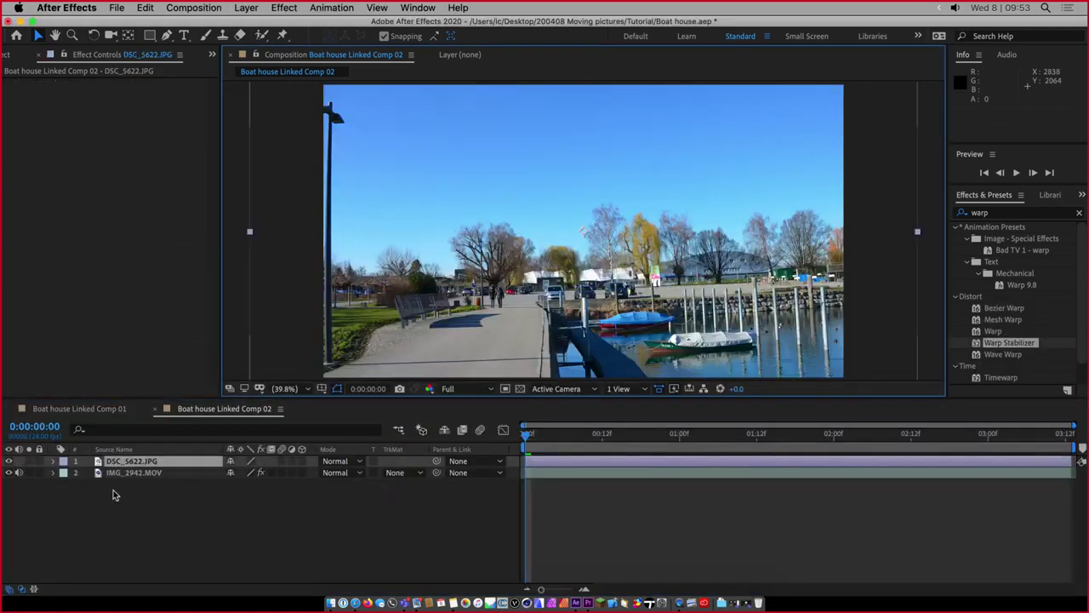
left_click(113, 462)
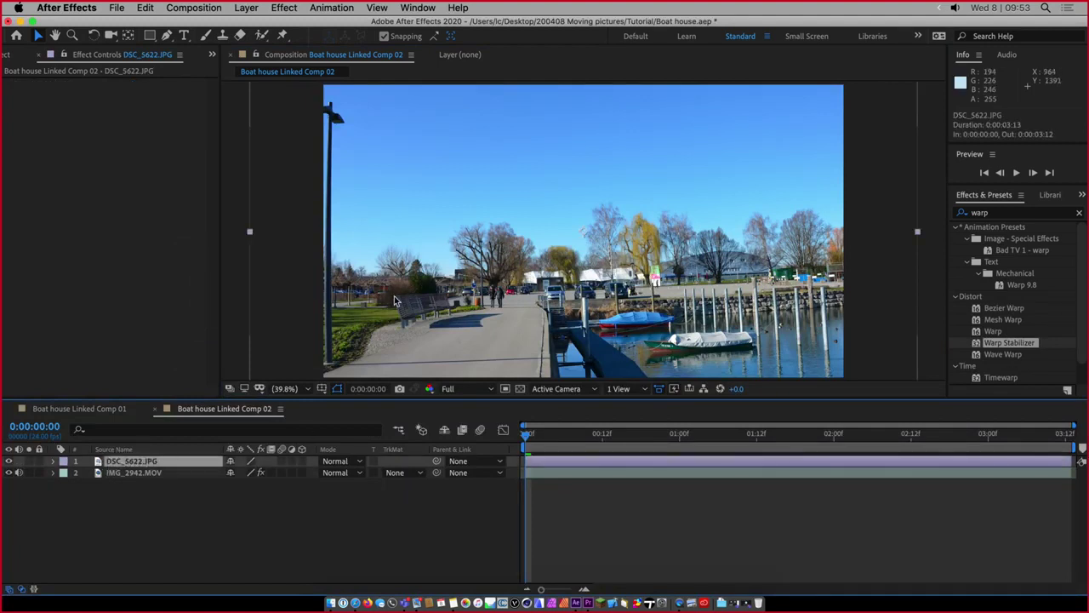
Move the DSC_5622.JPG layer directly beneath the IMG_2942.MOV layer
left_click(98, 475)
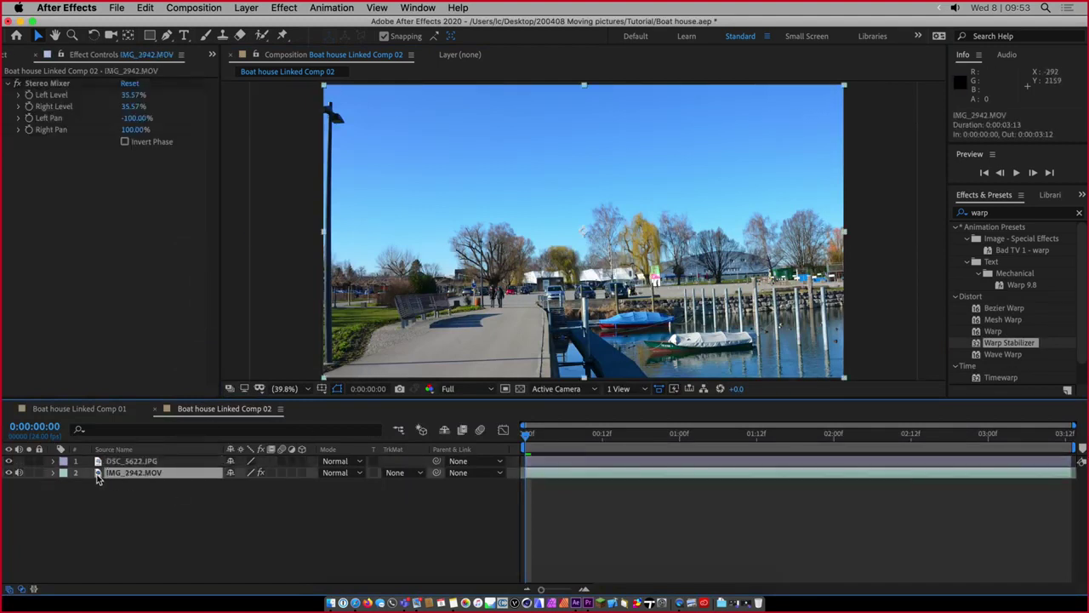
left_click(117, 463)
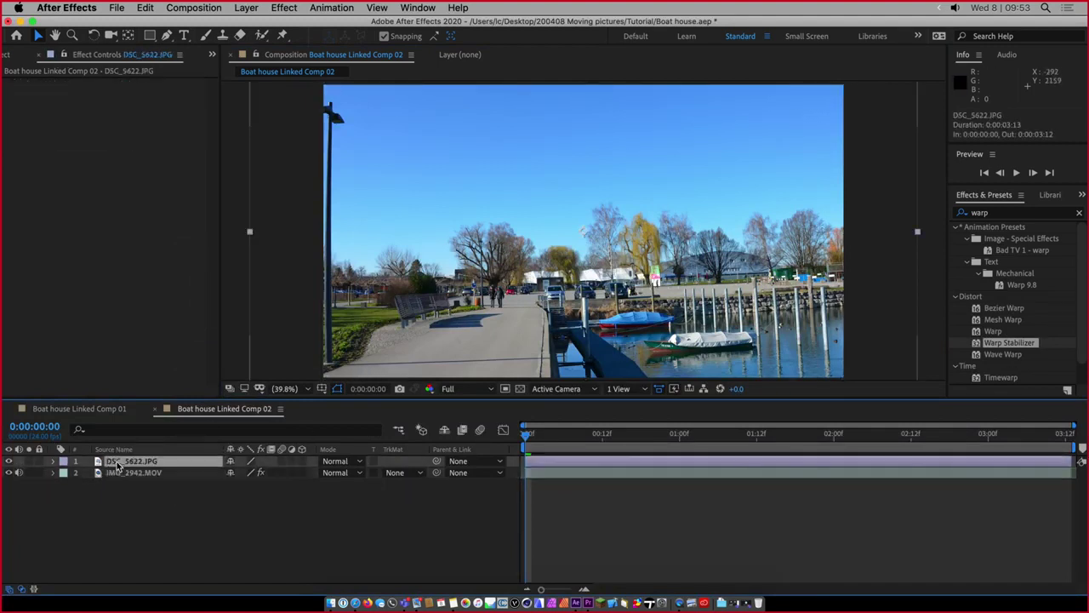
left_click_drag(118, 464, 116, 492)
left_click(143, 508)
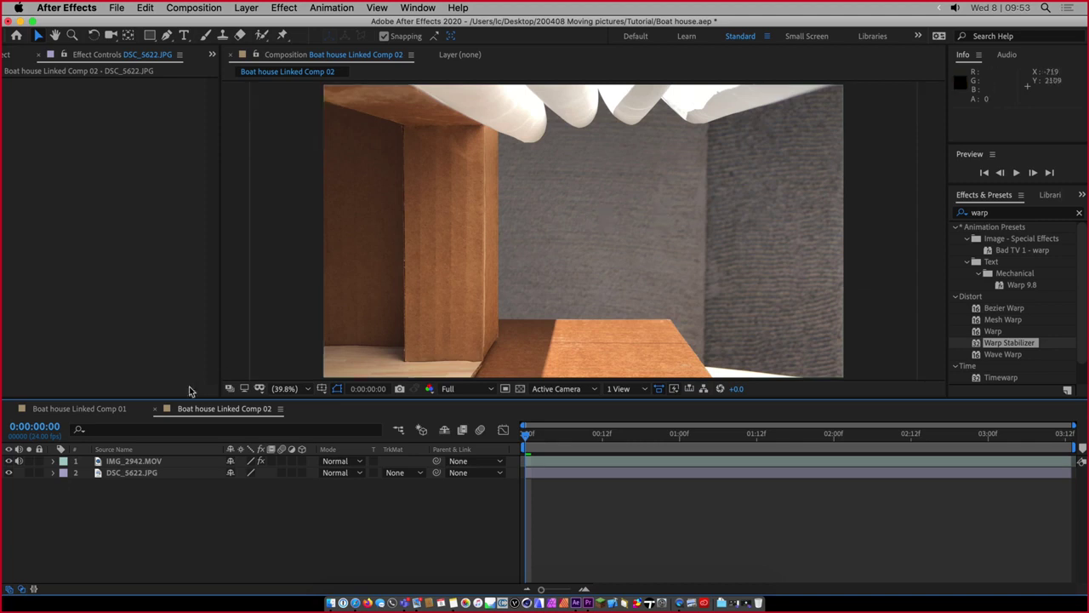
Open IMG_2942.MOV in the Layer panel, trim it to 3:17–7:15, and pick Roto Brush at about 6s
left_click(116, 465)
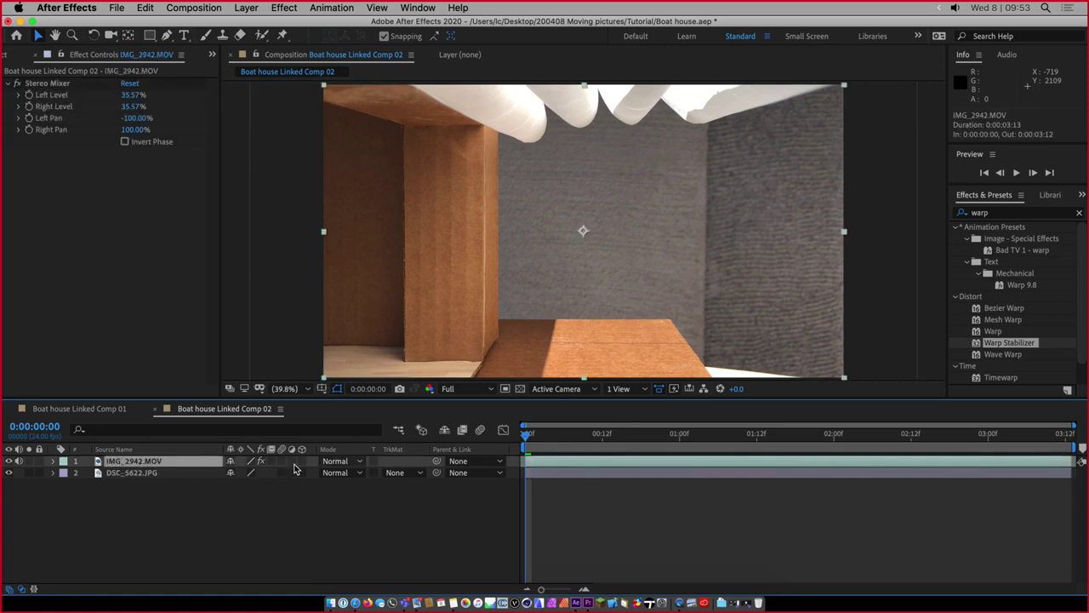
double_click(97, 463)
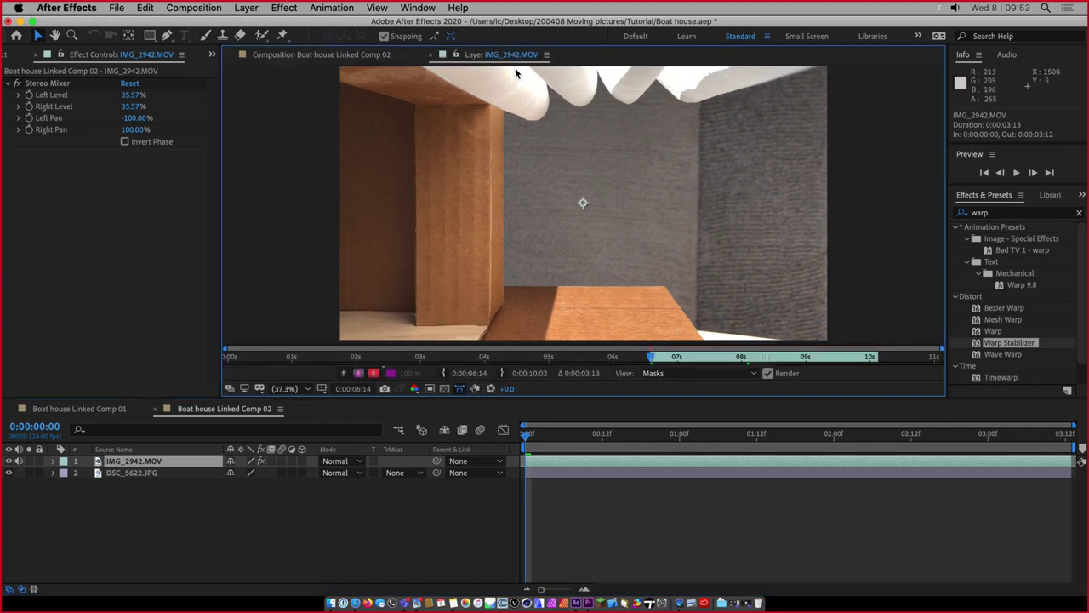
left_click_drag(753, 359, 579, 356)
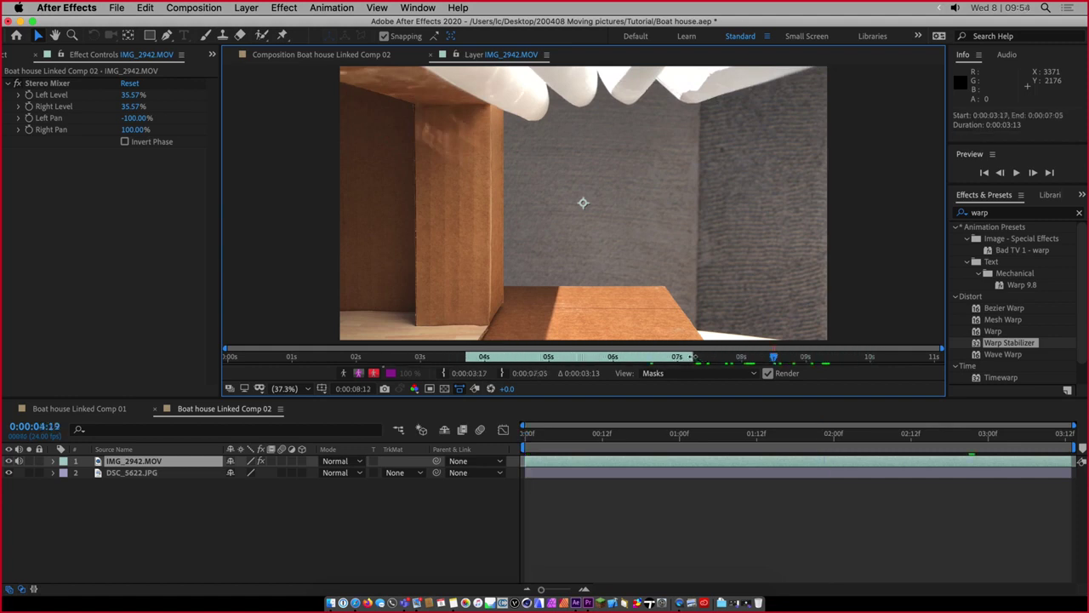
left_click_drag(691, 356, 722, 356)
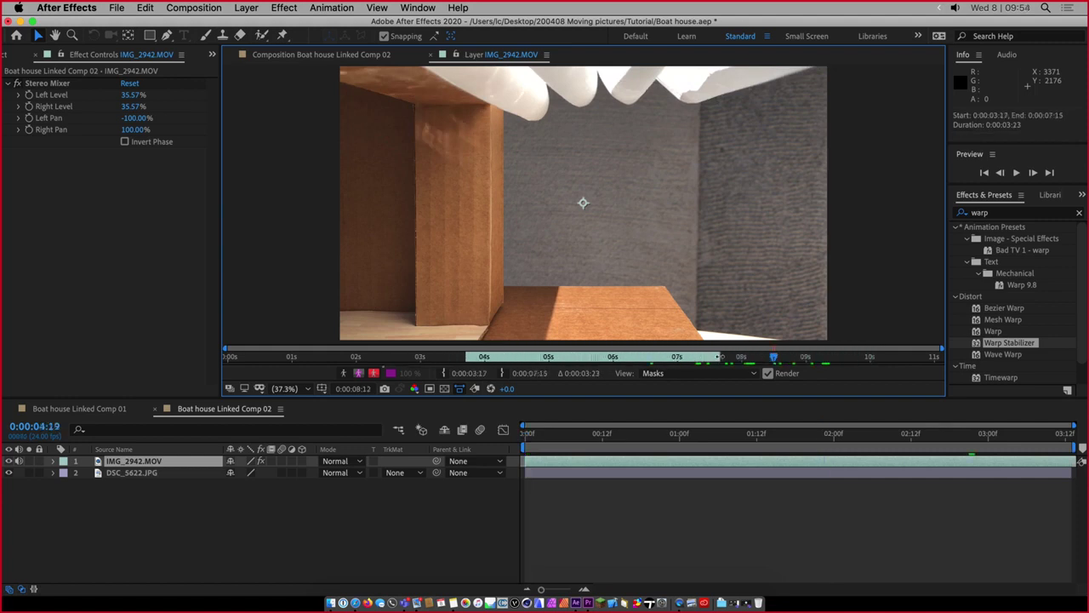
left_click(612, 358)
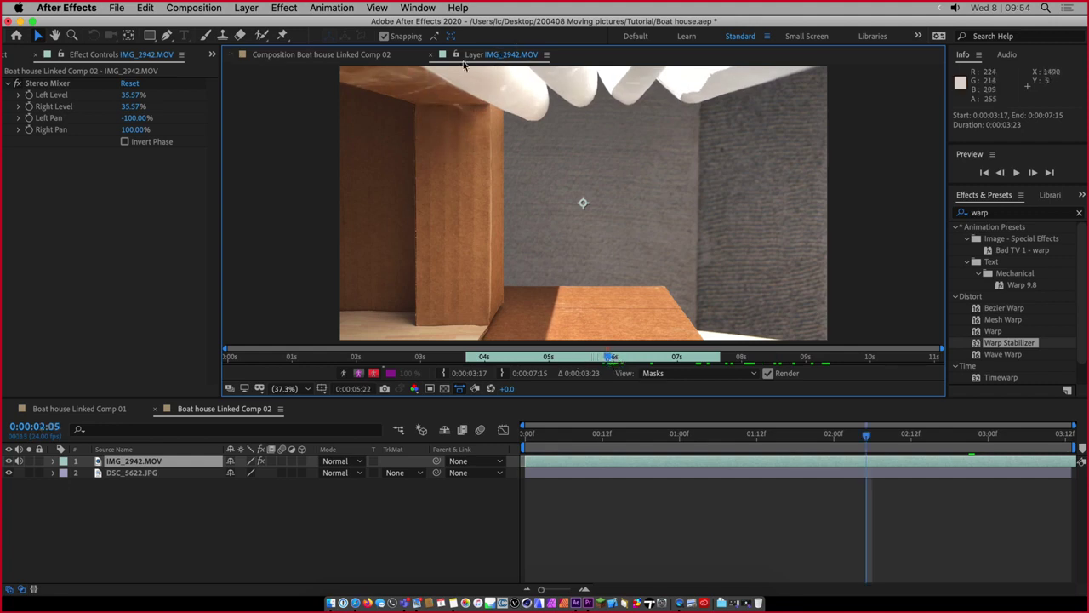
left_click(262, 36)
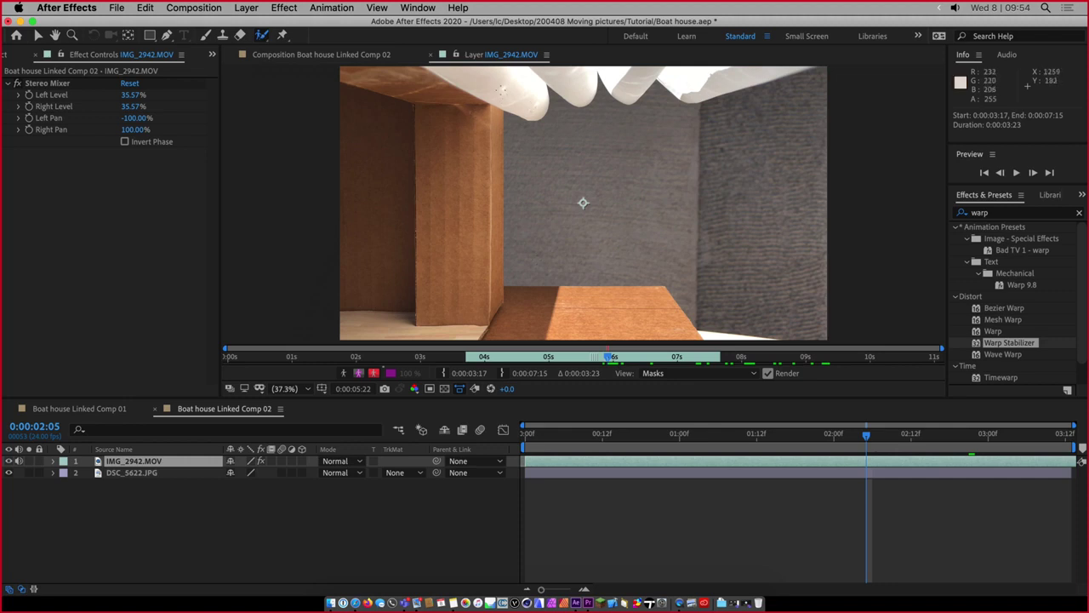
Paint Roto Brush foreground strokes over the wooden column and along the white ceiling folds
mouse_move(528, 100)
left_mouse_down()
mouse_move(482, 131)
mouse_move(482, 206)
mouse_move(510, 284)
mouse_move(611, 278)
mouse_move(473, 310)
mouse_move(378, 184)
mouse_move(447, 87)
left_mouse_up()
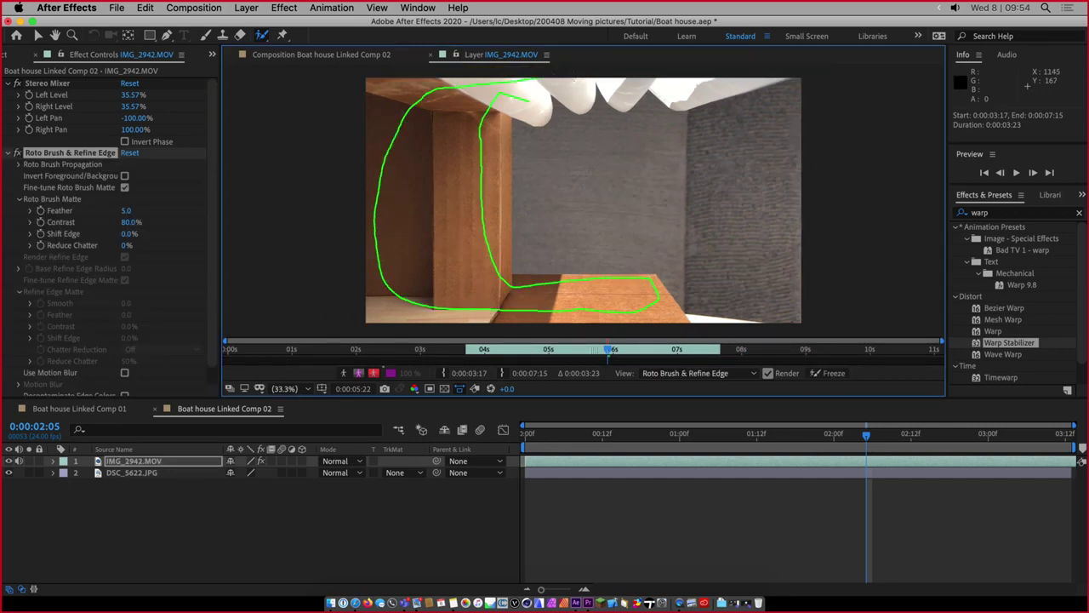
left_click_drag(579, 88, 606, 83)
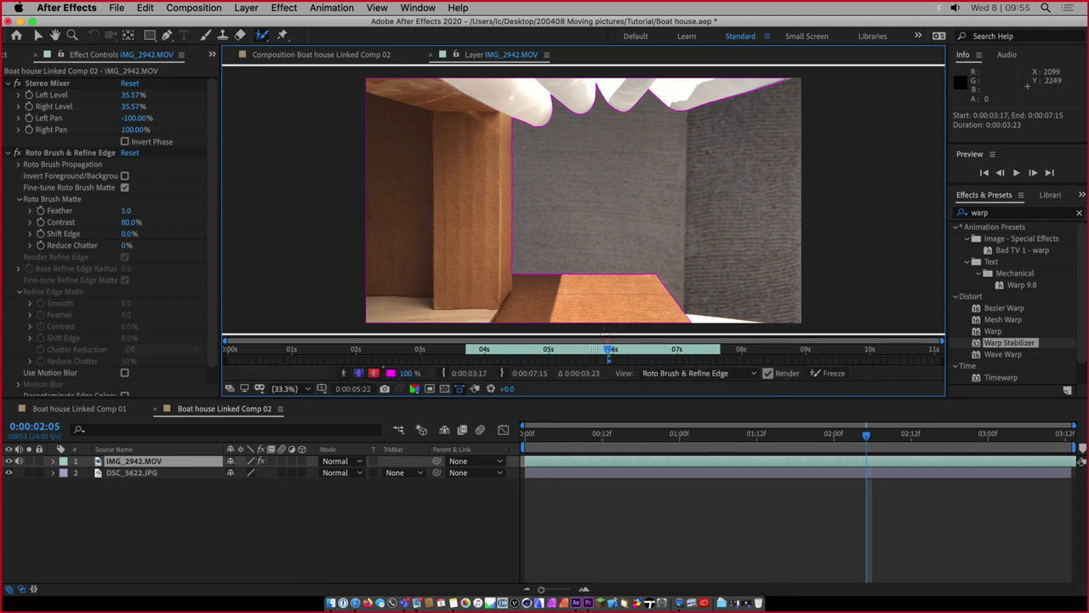
Advance the Layer panel time to 6:01 and then 8:01 so the roto outline propagates
left_click(613, 353)
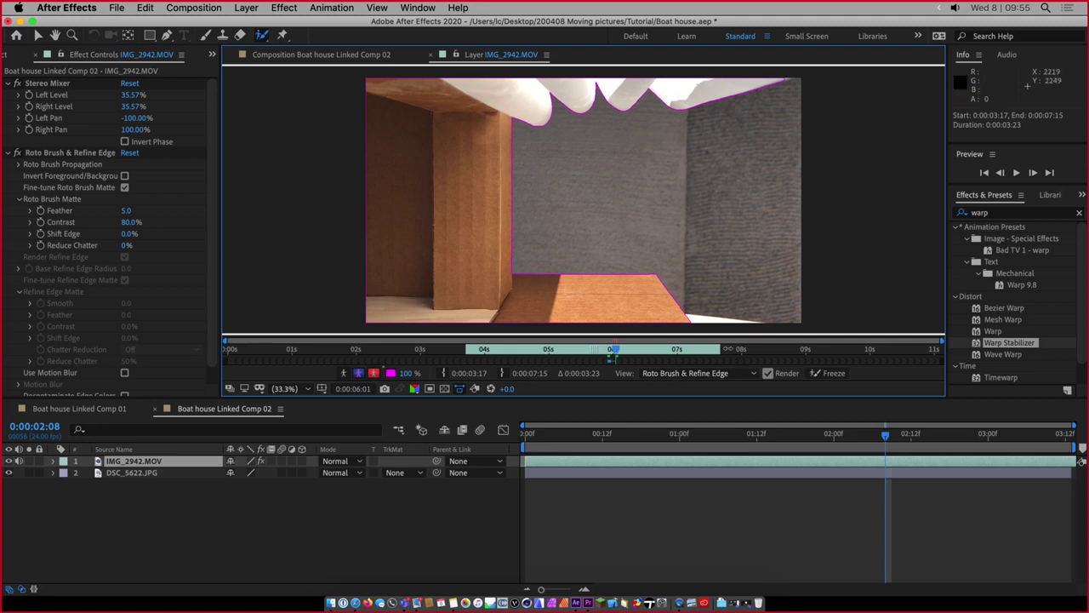
left_click(743, 350)
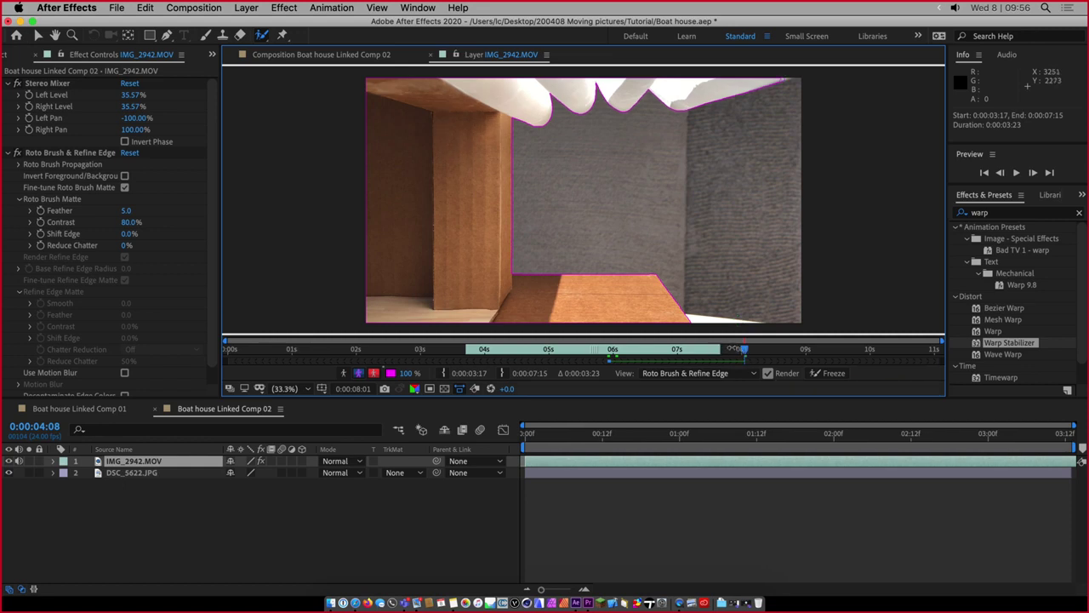
Scrub back over the propagated matte to check it, then Freeze the roto result through 0:00:07:08
left_click_drag(743, 350, 665, 355)
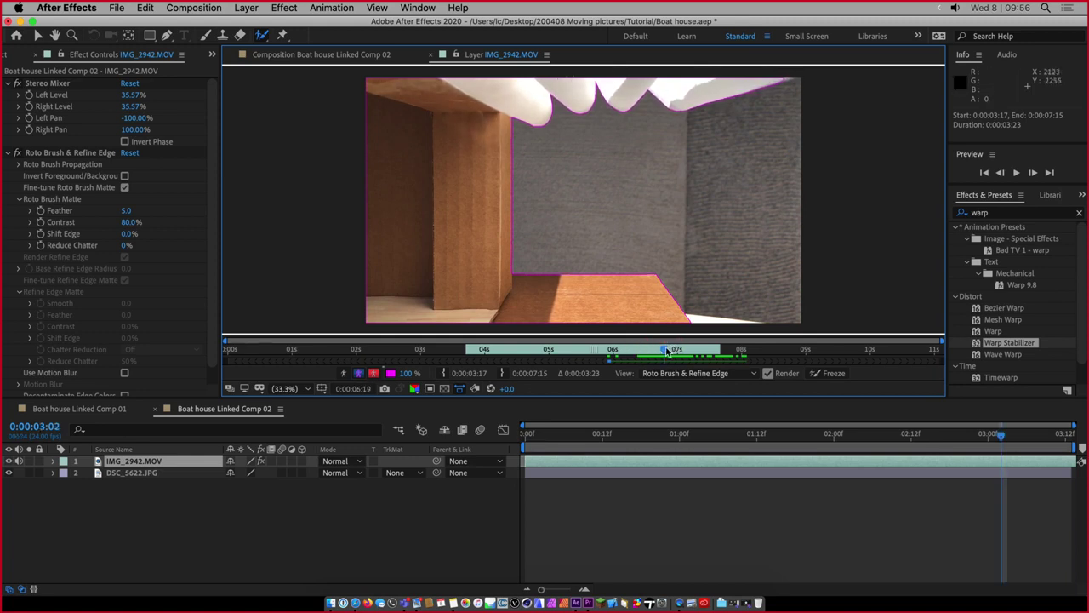
left_click_drag(664, 354, 937, 351)
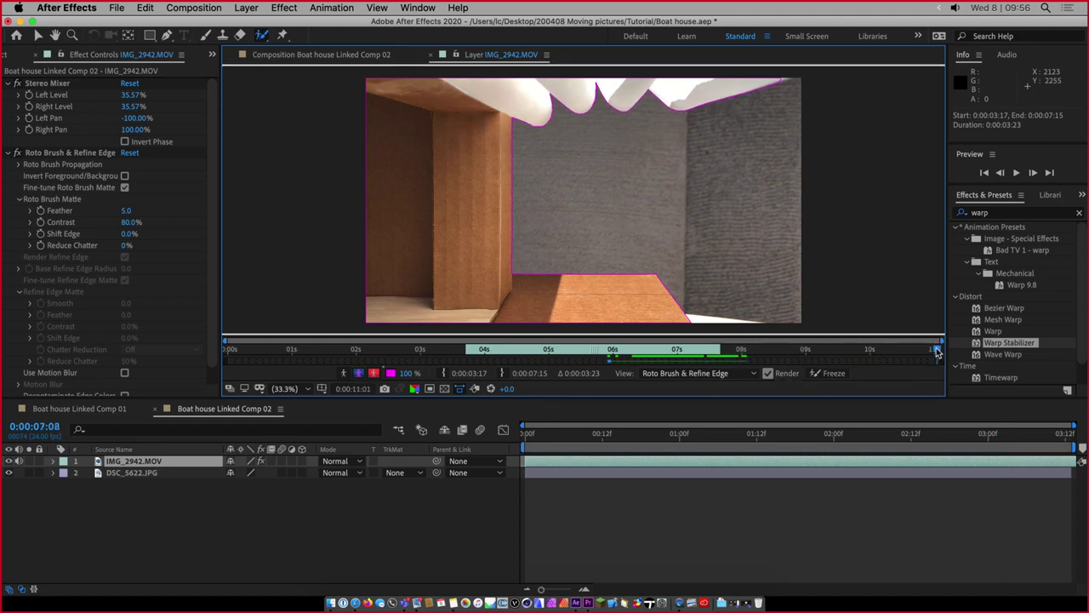
left_click(843, 373)
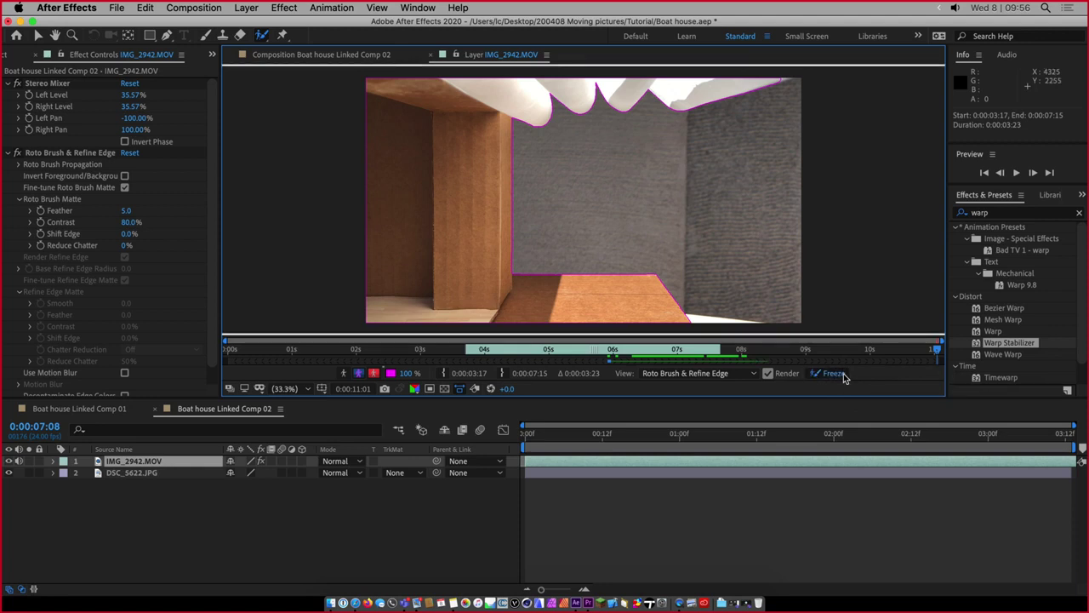
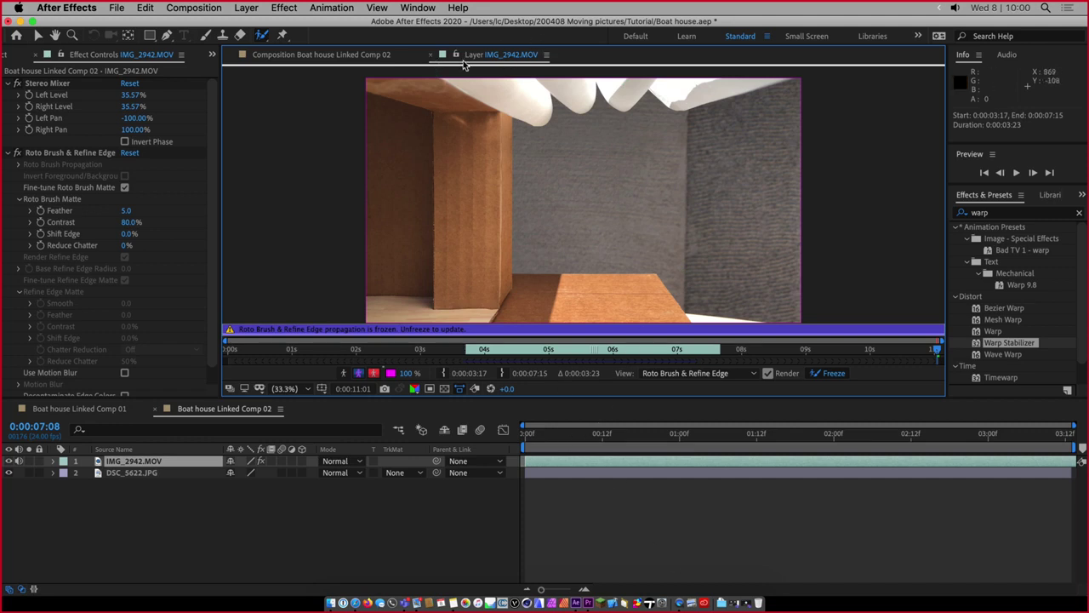
Set the playhead to 0:00:00:15 and pick the Roto Brush in the IMG_2942.MOV layer view, then close it
left_click(430, 55)
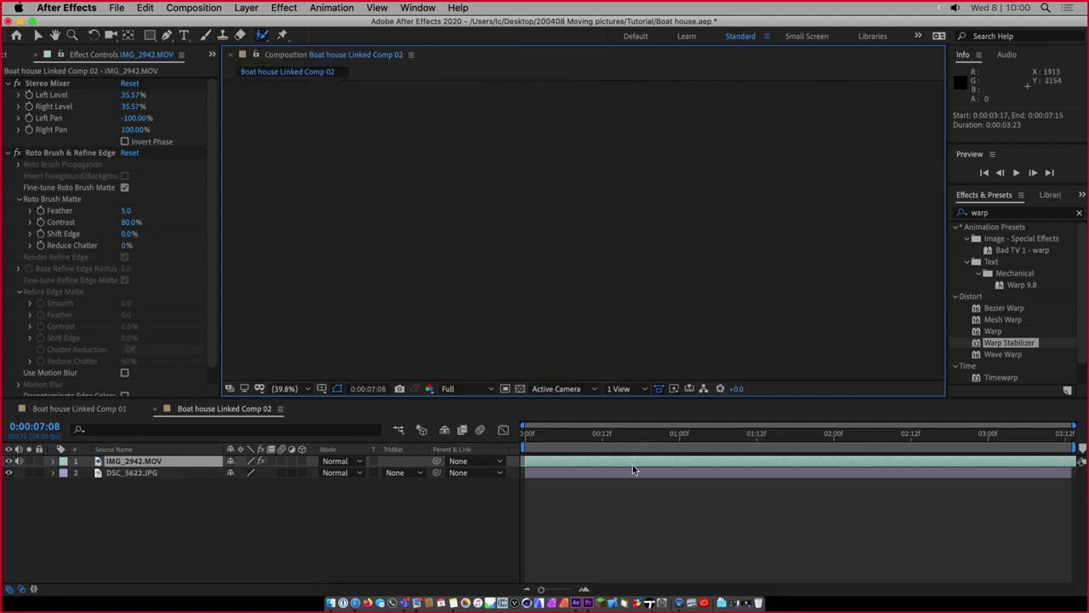
left_click(624, 435)
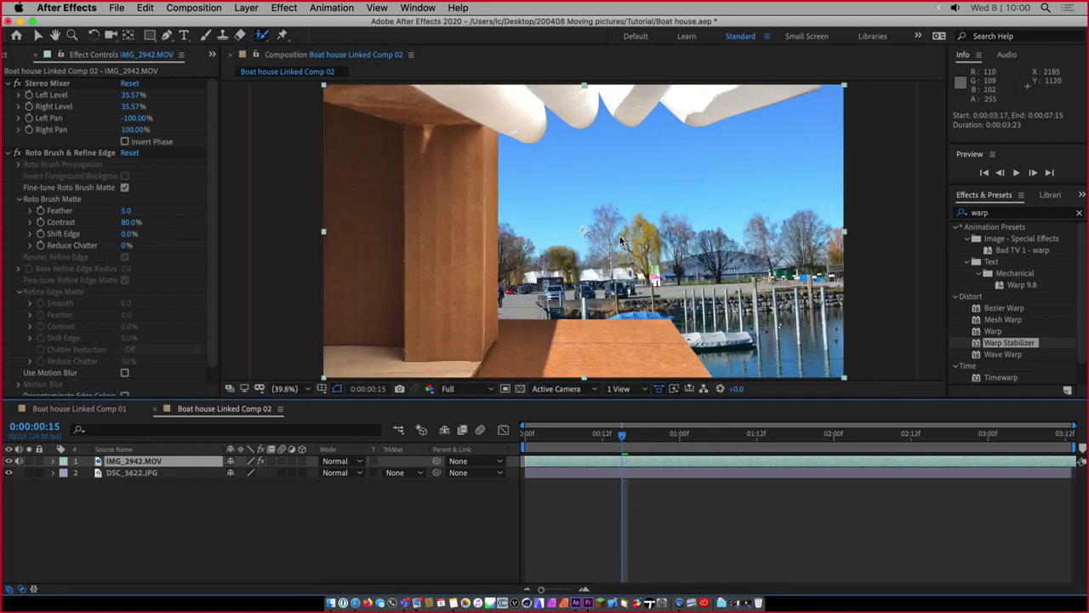
double_click(98, 462)
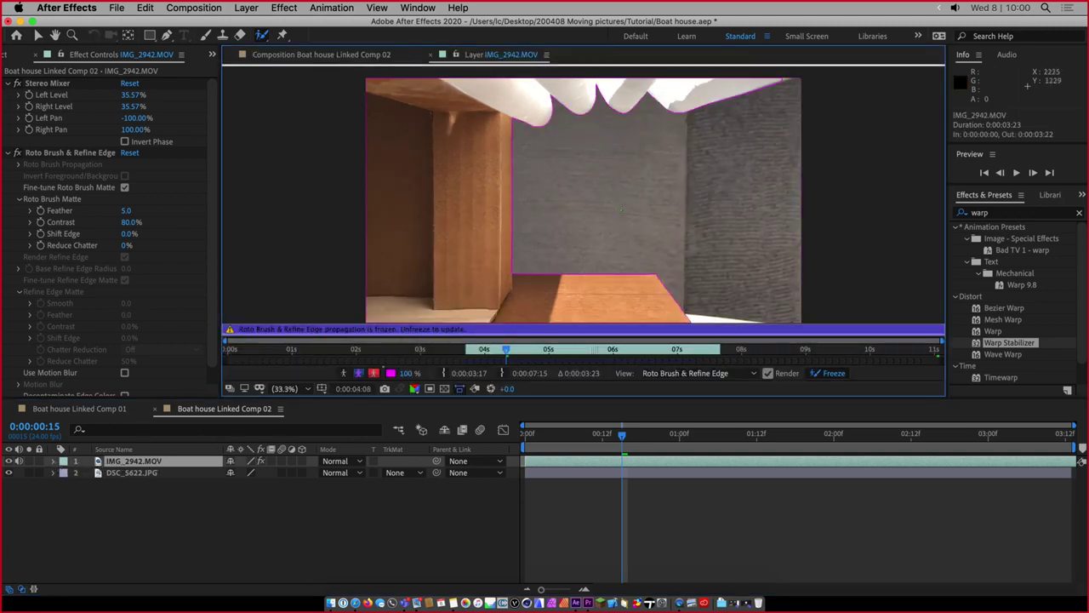
left_click(262, 36)
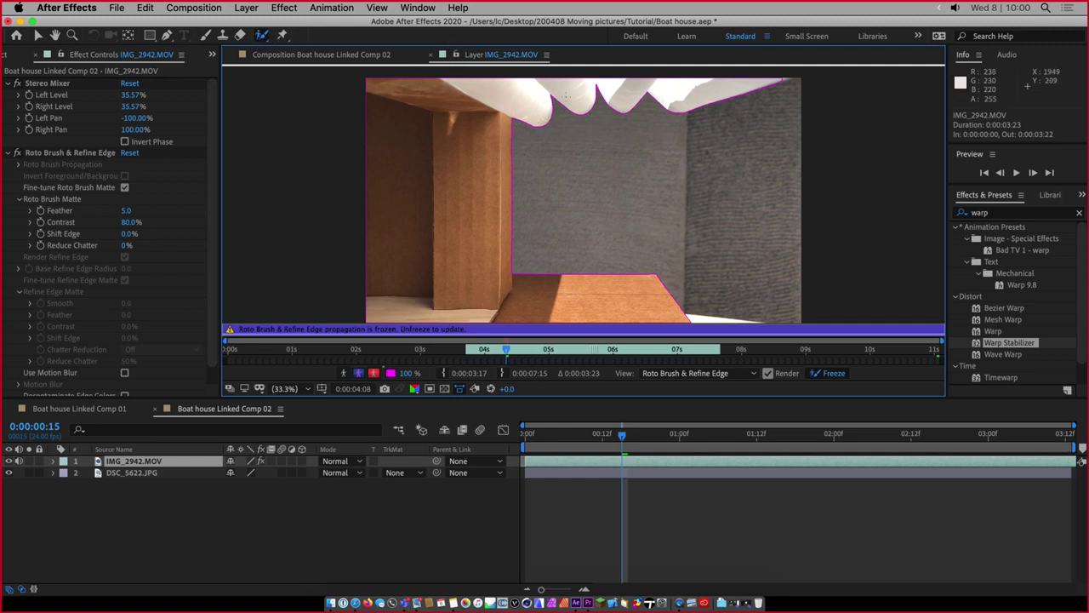
left_click(434, 54)
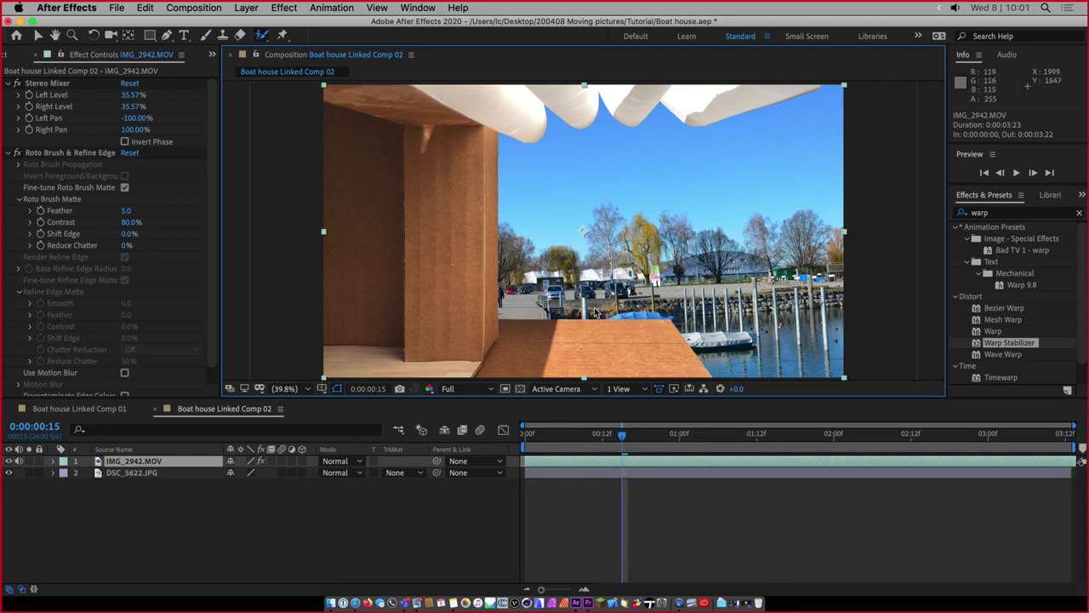
Dismiss the Roto Brush warning and drag DSC_5622.JPG up and right, centred horizontally behind the model
left_click(97, 474)
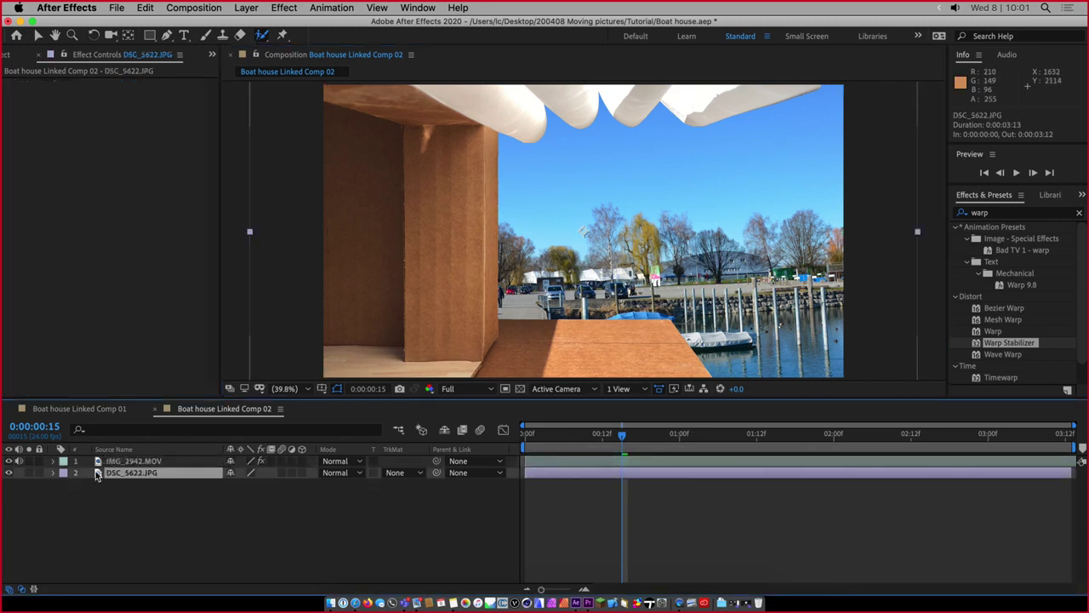
left_click(556, 265)
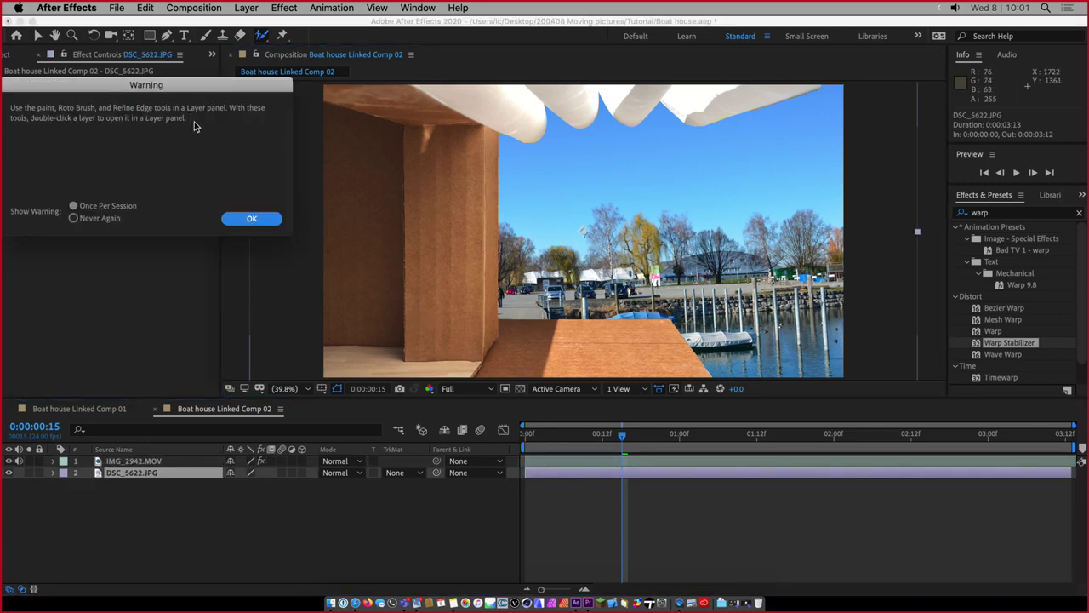
left_click(252, 219)
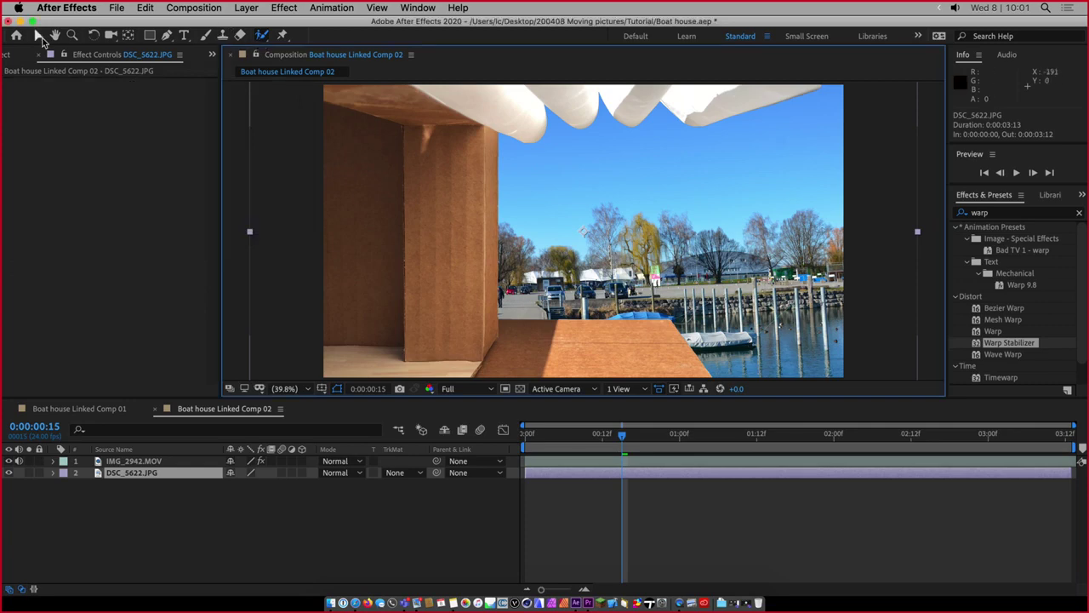
left_click(37, 39)
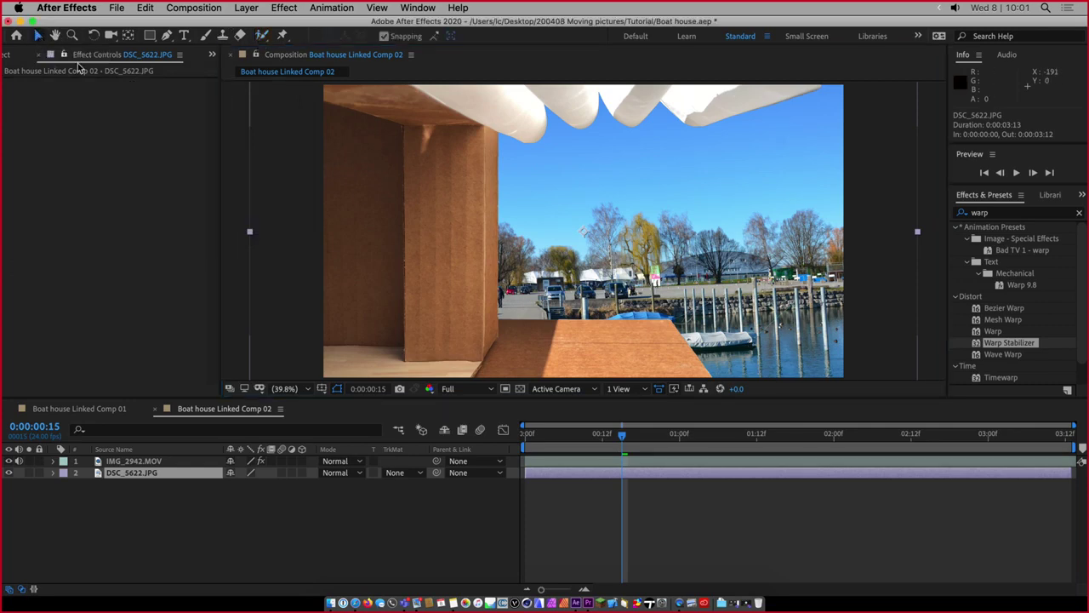
left_click_drag(553, 266, 595, 251)
left_click_drag(674, 256, 640, 211)
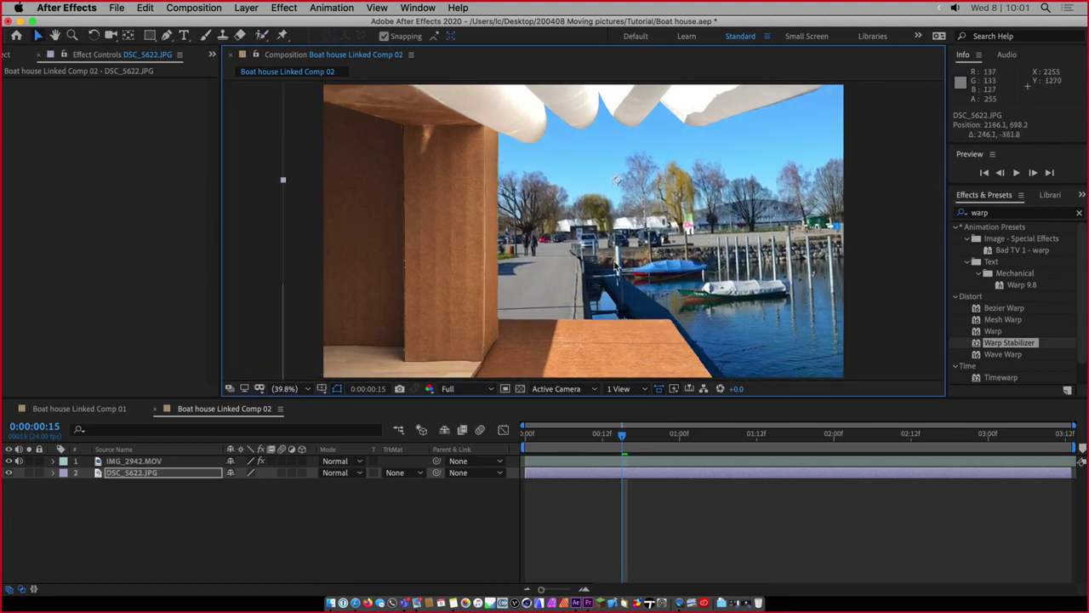
Rotate DSC_5622.JPG to 2° at position 2372.1, 838.9, then select the IMG_2942.MOV layer
left_click(53, 473)
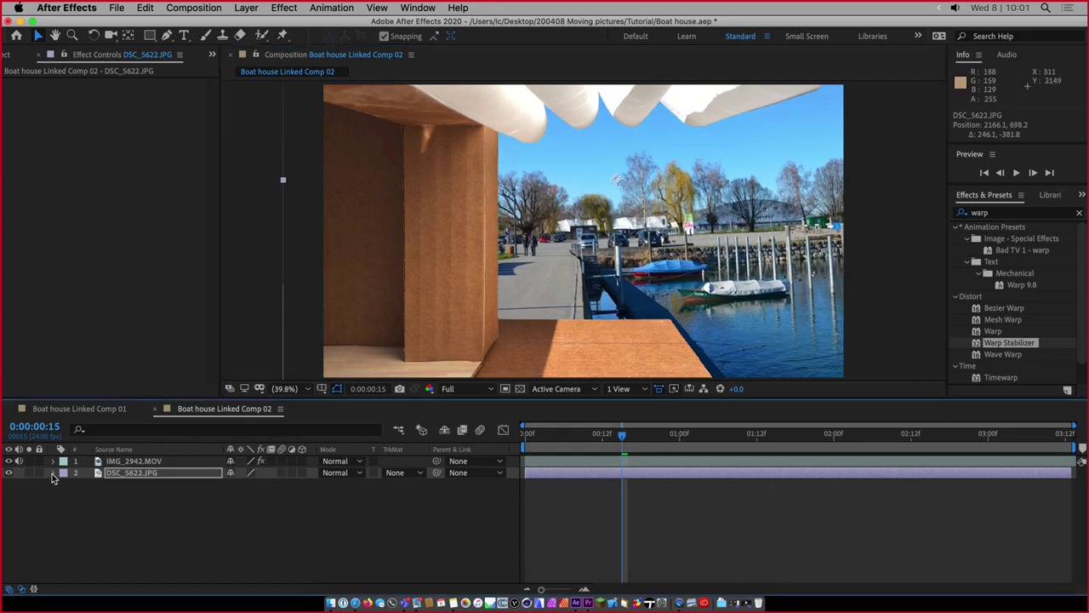
left_click(65, 486)
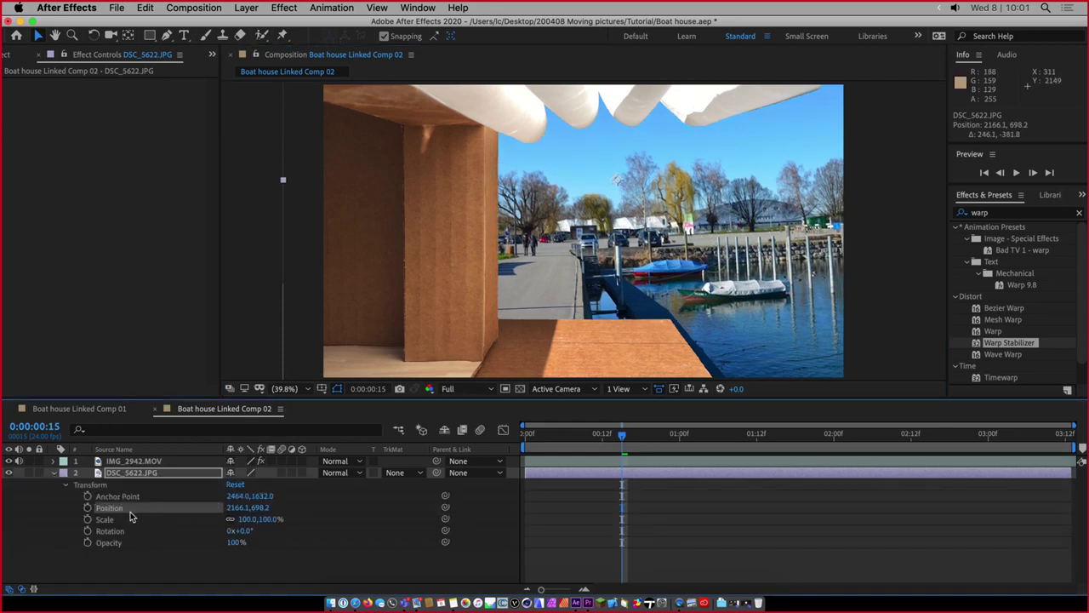
left_click(110, 531)
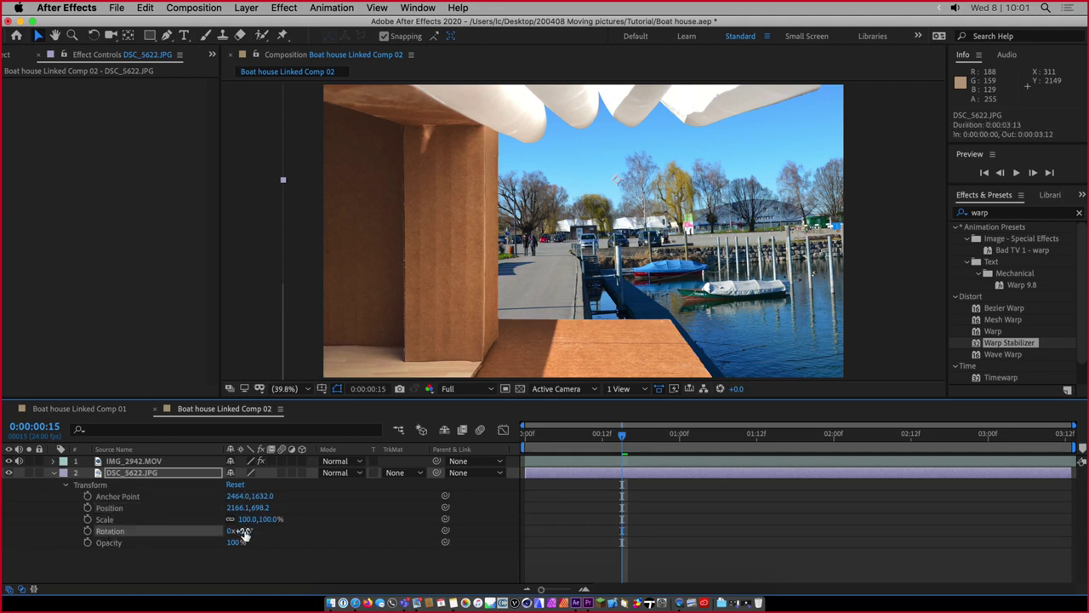
left_click_drag(240, 531, 241, 531)
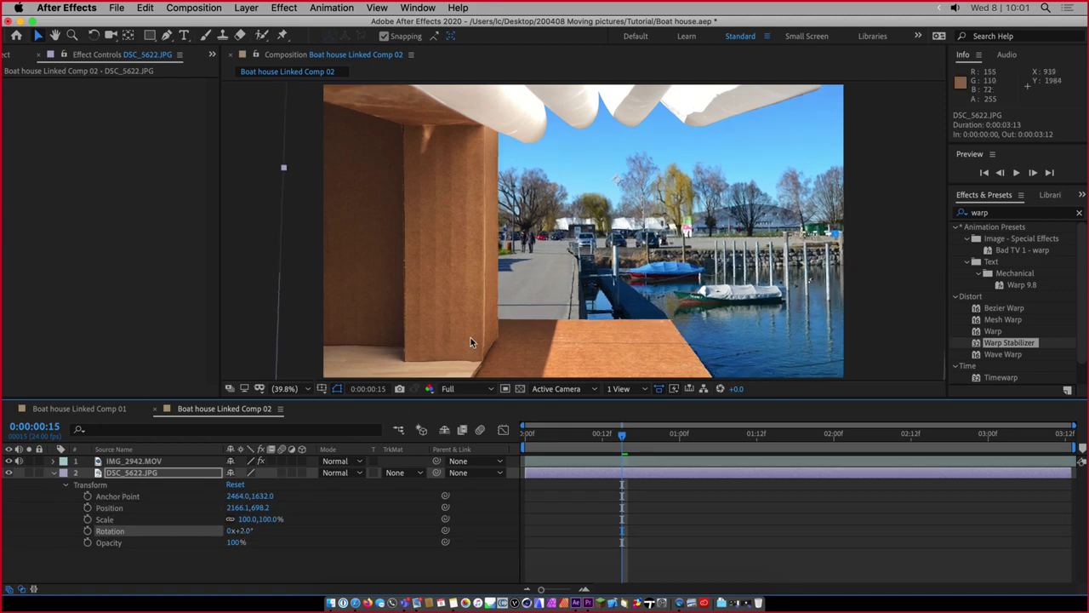
left_click_drag(555, 228, 583, 258)
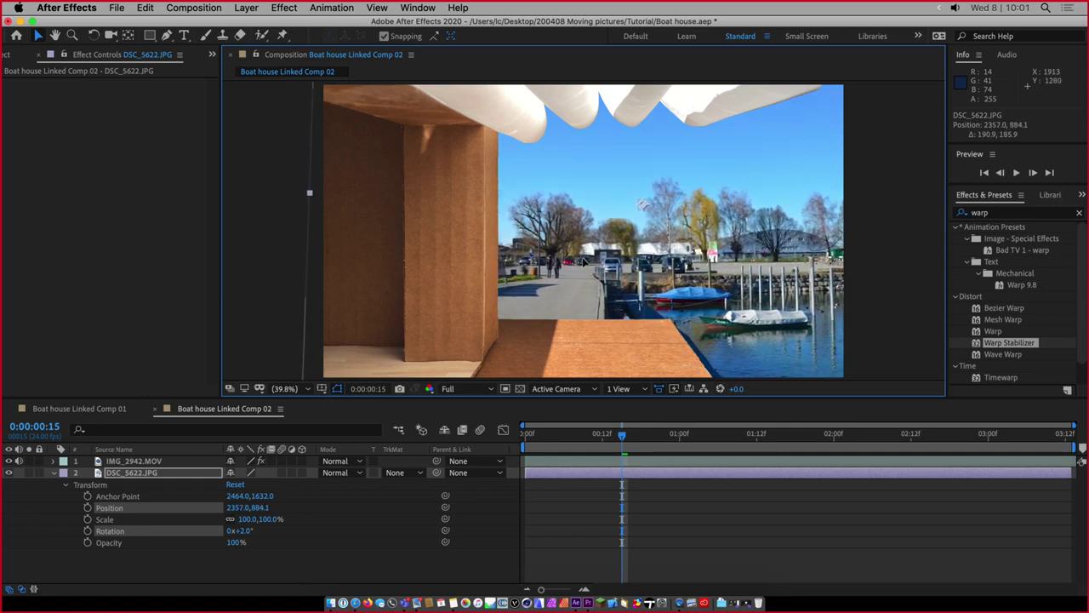
left_click_drag(584, 261, 586, 256)
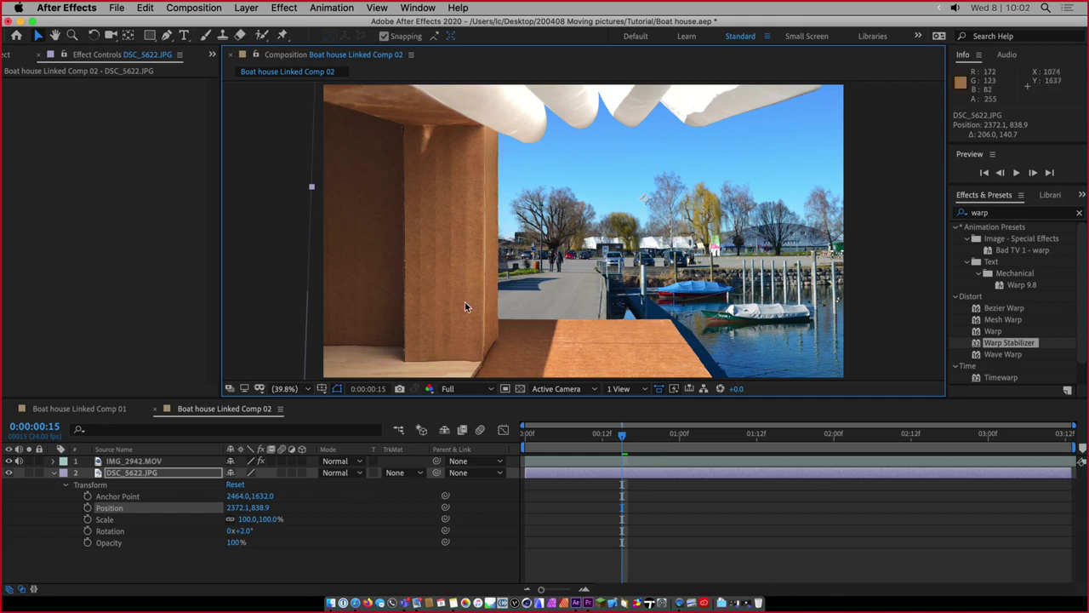
left_click(97, 462)
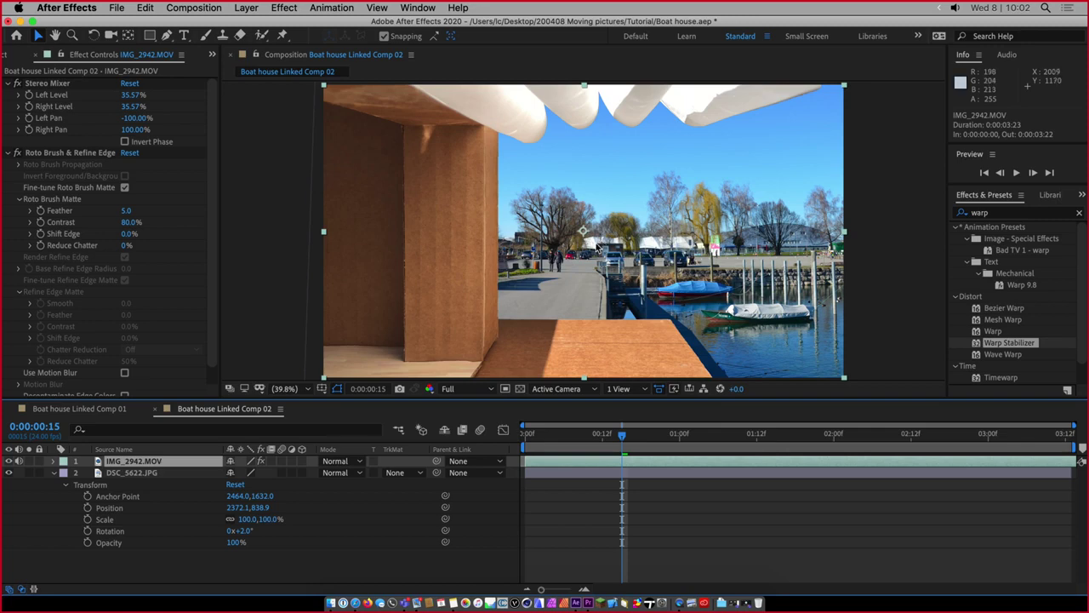
Zoom and pan the Composition viewer to frame the model's floor corner beside the pier
scroll(599, 245, "down", 2)
scroll(598, 247, "up", 3)
scroll(597, 247, "down", 2)
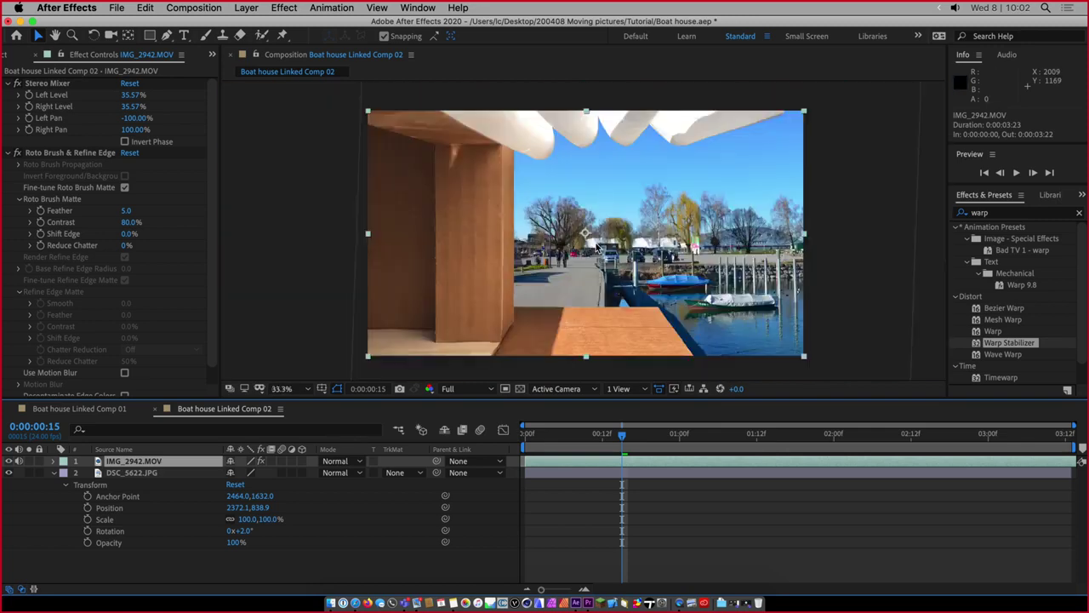
scroll(598, 247, "down", 3)
scroll(597, 247, "up", 3)
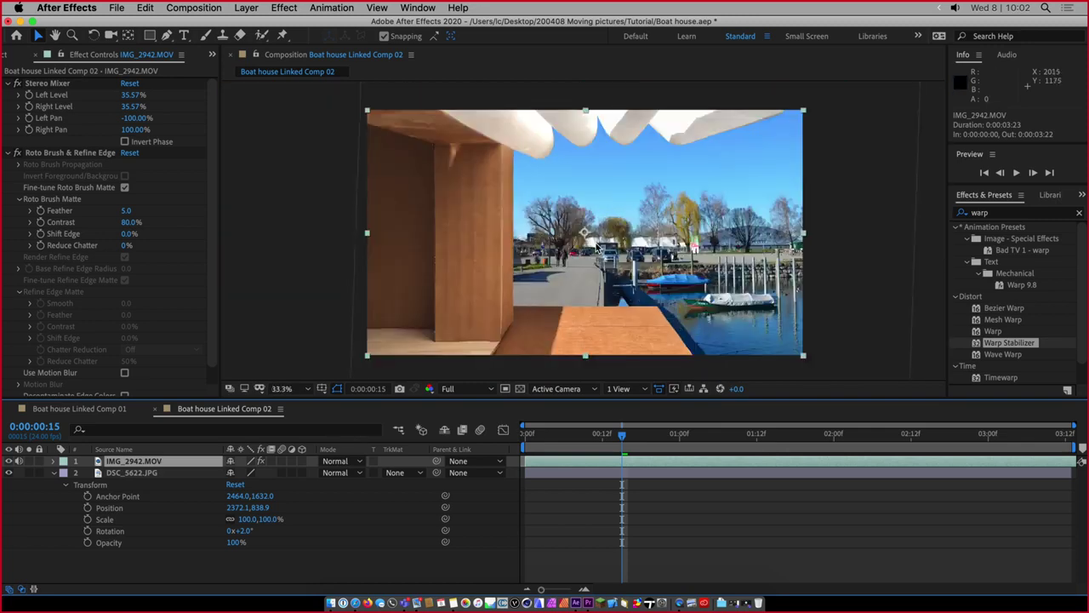
scroll(599, 247, "down", 1)
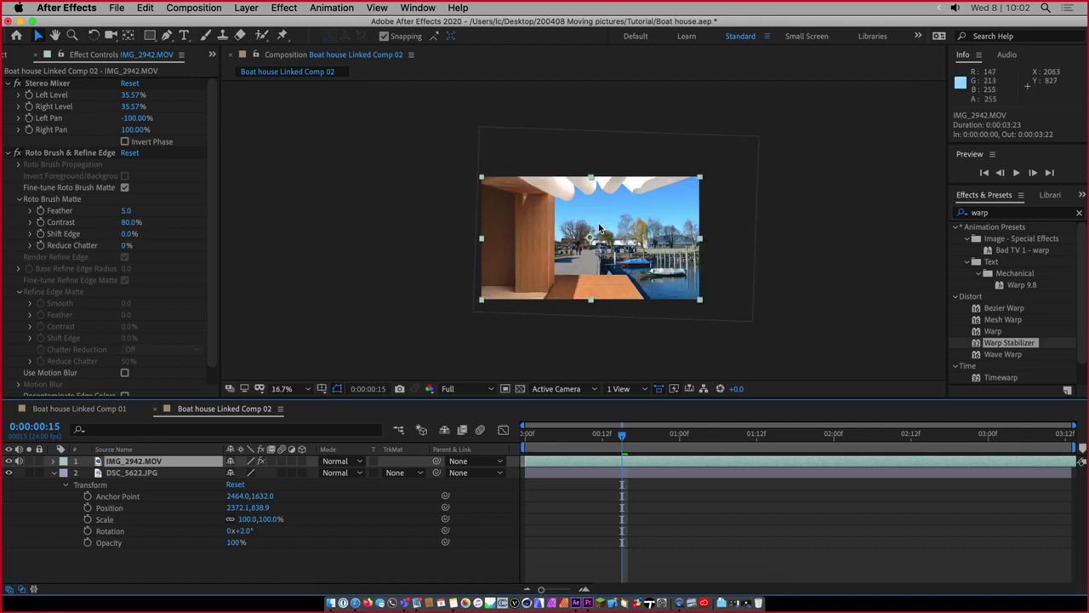
key("h")
mouse_move(598, 227)
left_mouse_down()
mouse_move(660, 215)
mouse_move(583, 248)
mouse_move(549, 186)
mouse_move(611, 203)
mouse_move(603, 207)
left_mouse_up()
key("v")
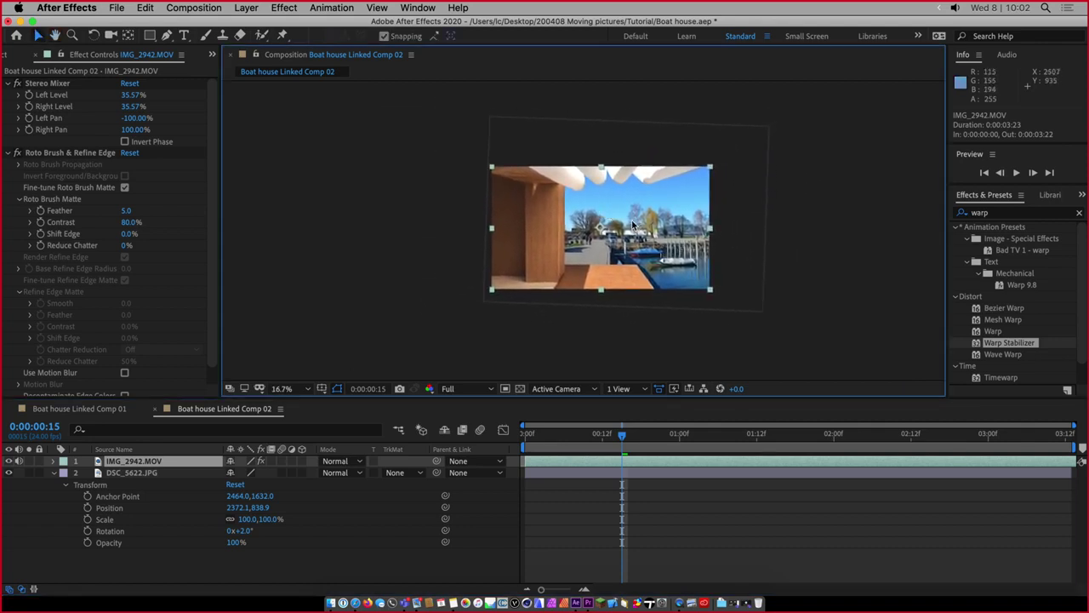
scroll(611, 263, "up", 1)
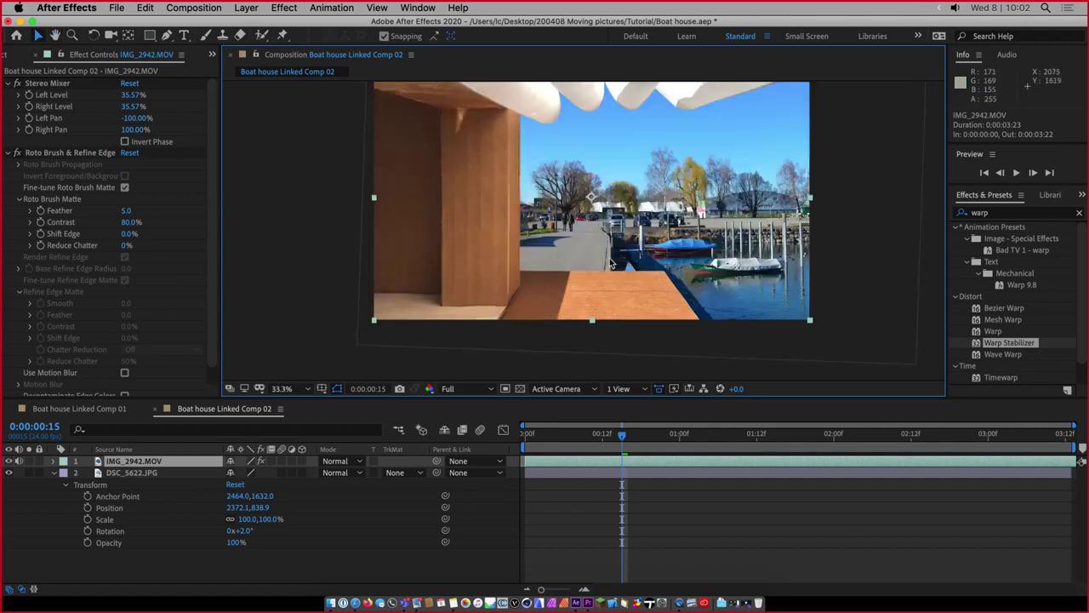
Draw a closed four-point Mask 1 around the floor edge and reveal it in the layer's properties
left_click(168, 38)
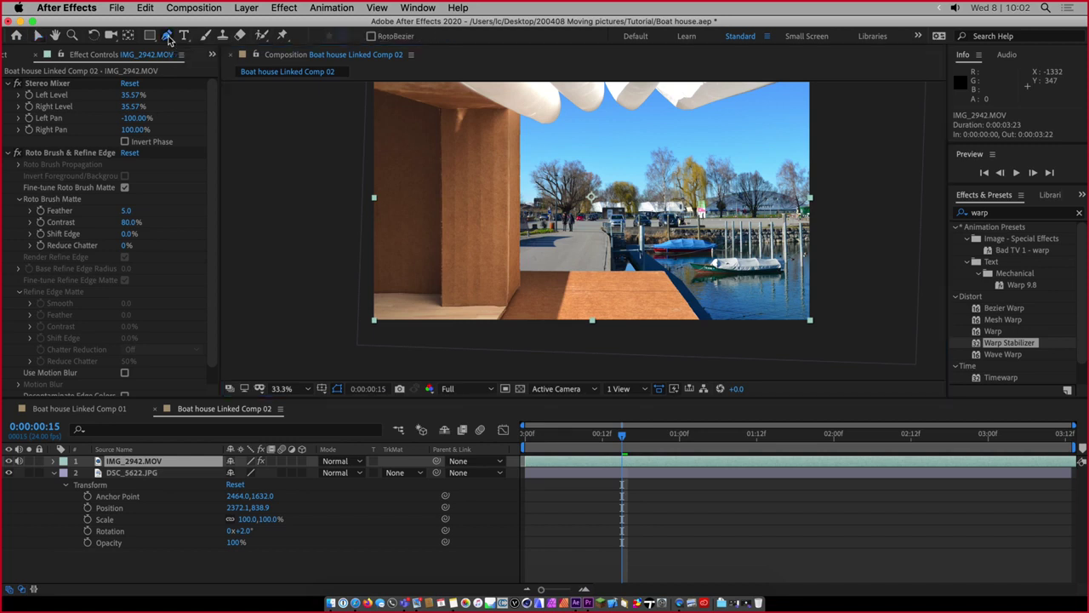
left_click(611, 267)
left_click(609, 345)
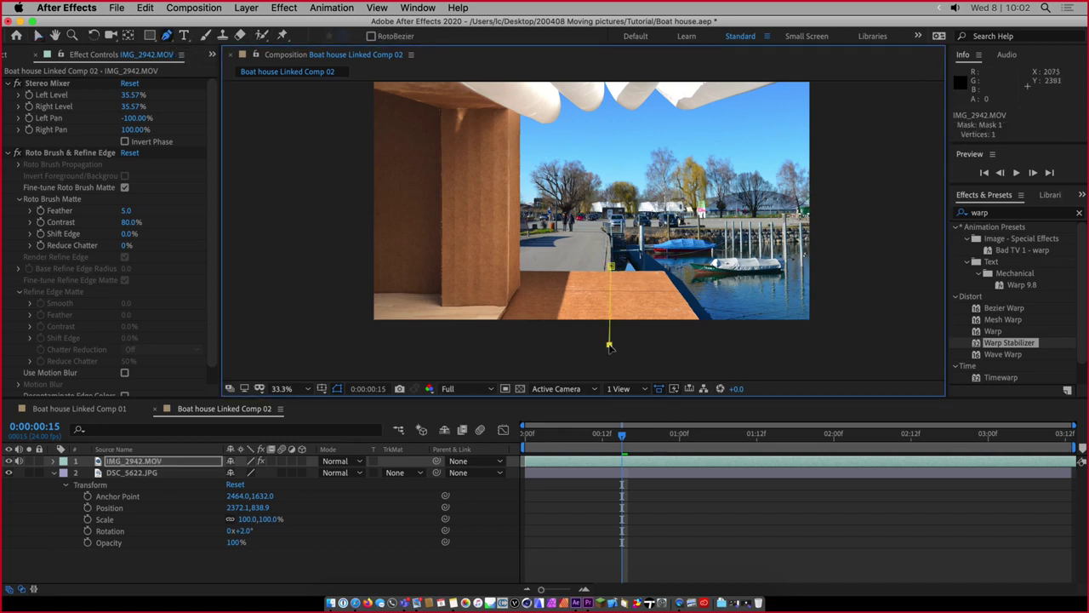
left_click(722, 333)
left_click(692, 252)
left_click(610, 266)
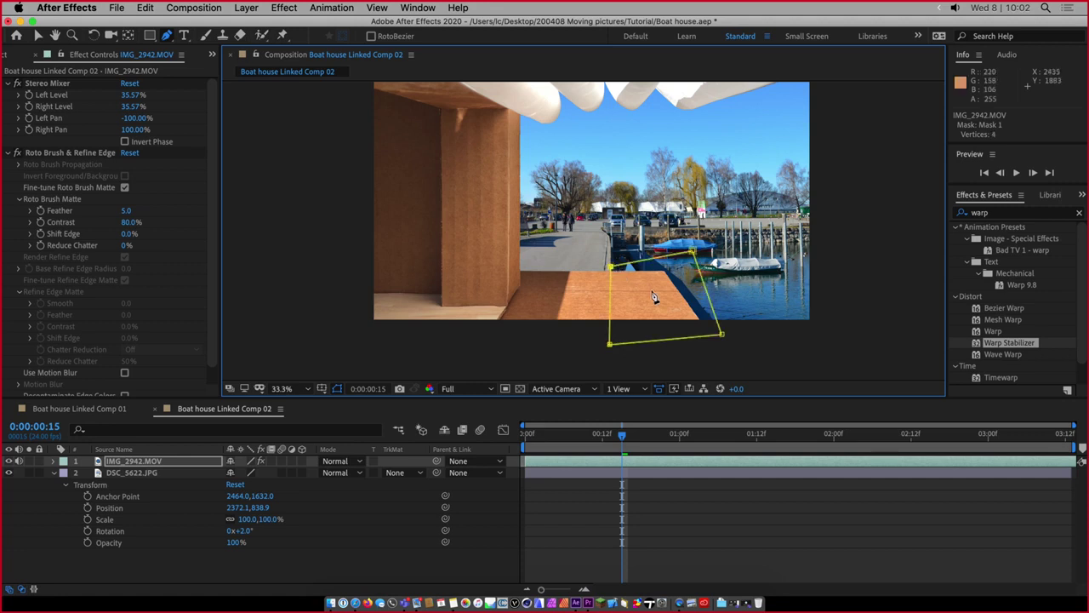
left_click_drag(693, 252, 694, 256)
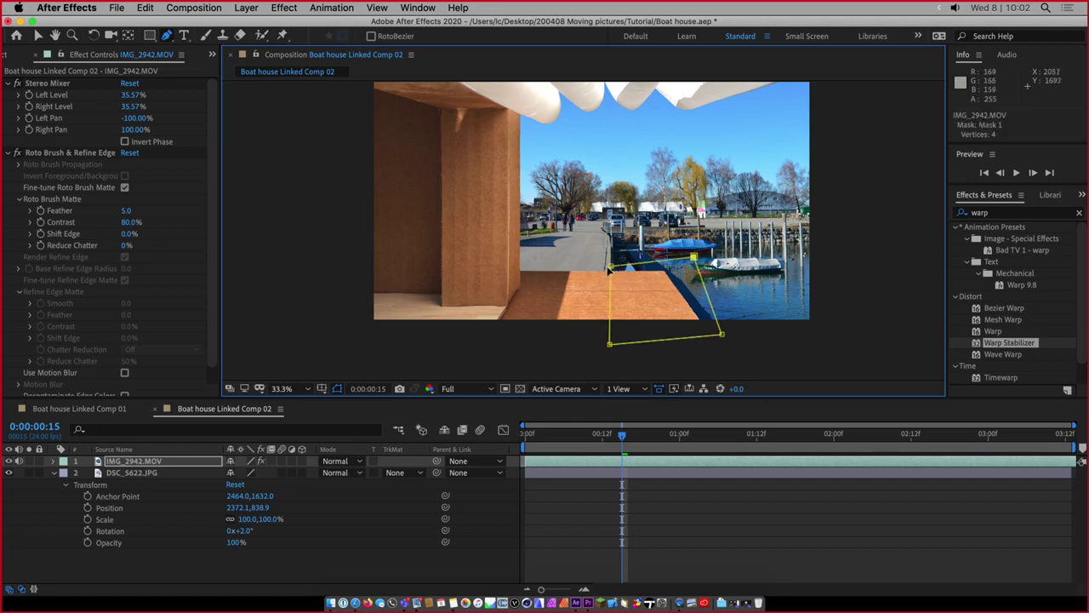
left_click(53, 464)
left_click(65, 473)
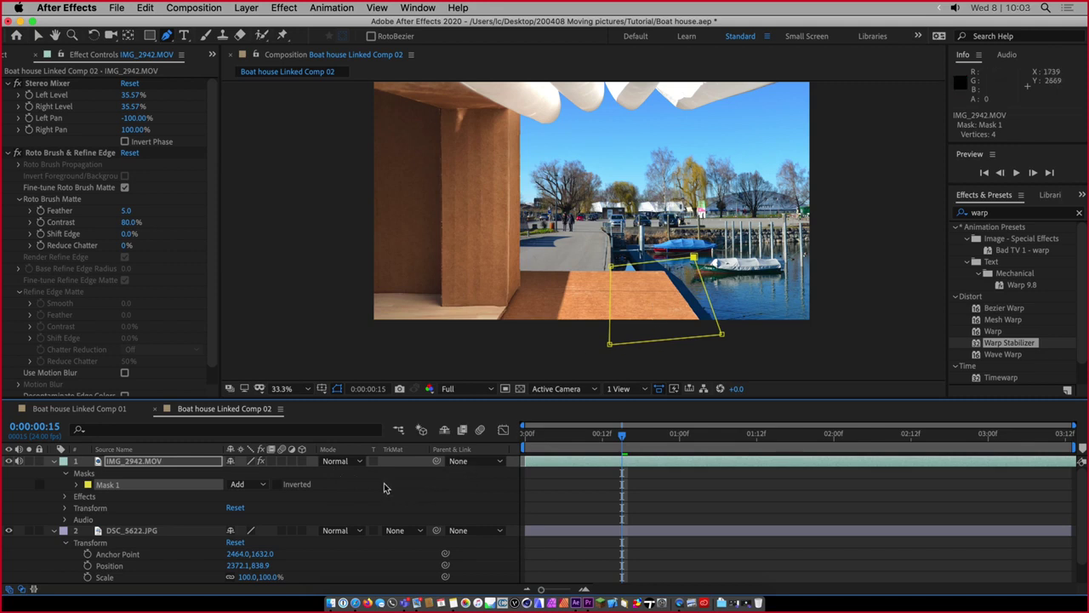
Browse the footage layer's Mode, Parent and mask mode lists without changing anything
left_click(23, 594)
left_click(23, 594)
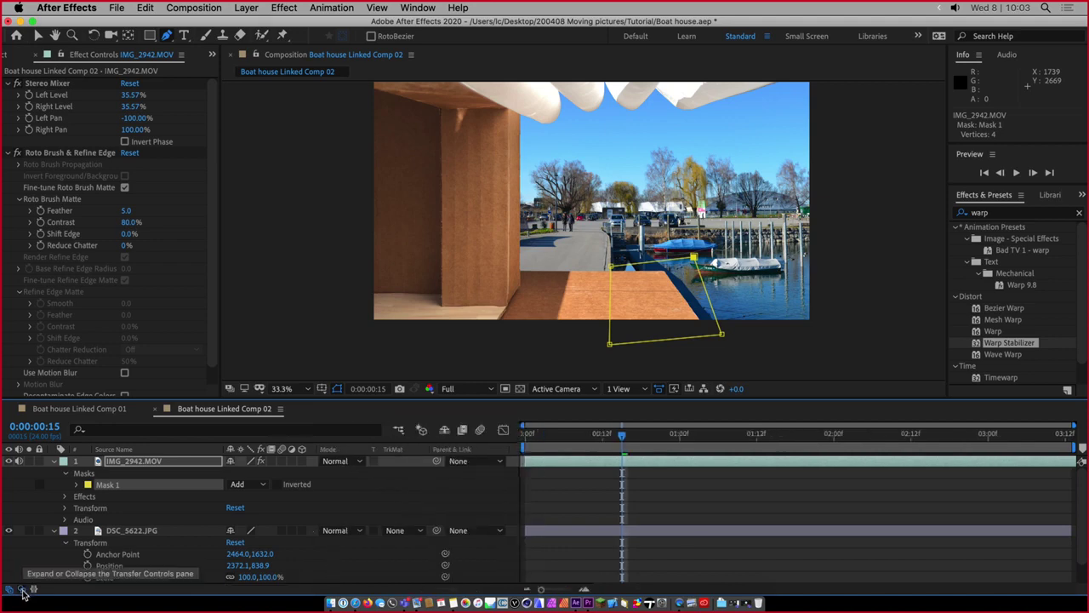
left_click(362, 465)
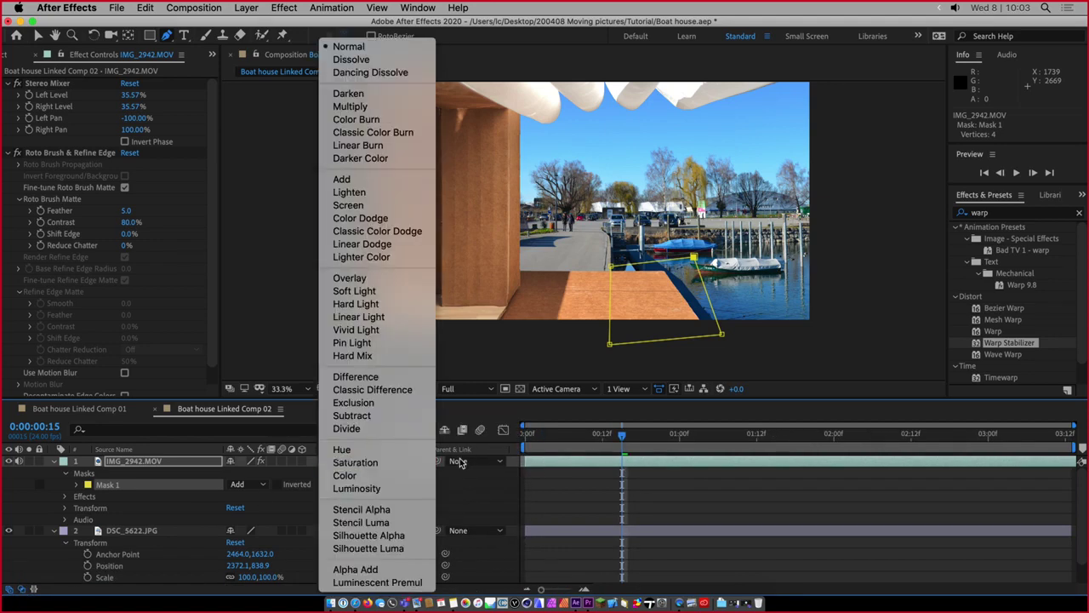
left_click(469, 467)
left_click(468, 467)
left_click(341, 462)
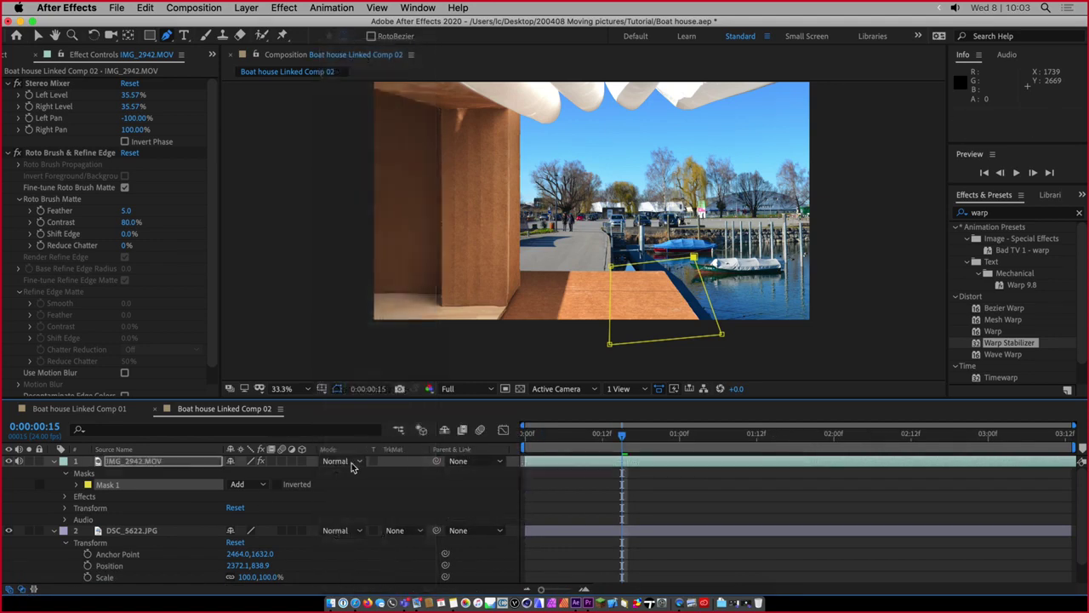
left_click(341, 462)
left_click(291, 434)
left_click(358, 464)
left_click(457, 486)
left_click(460, 462)
left_click(400, 470)
left_click(366, 462)
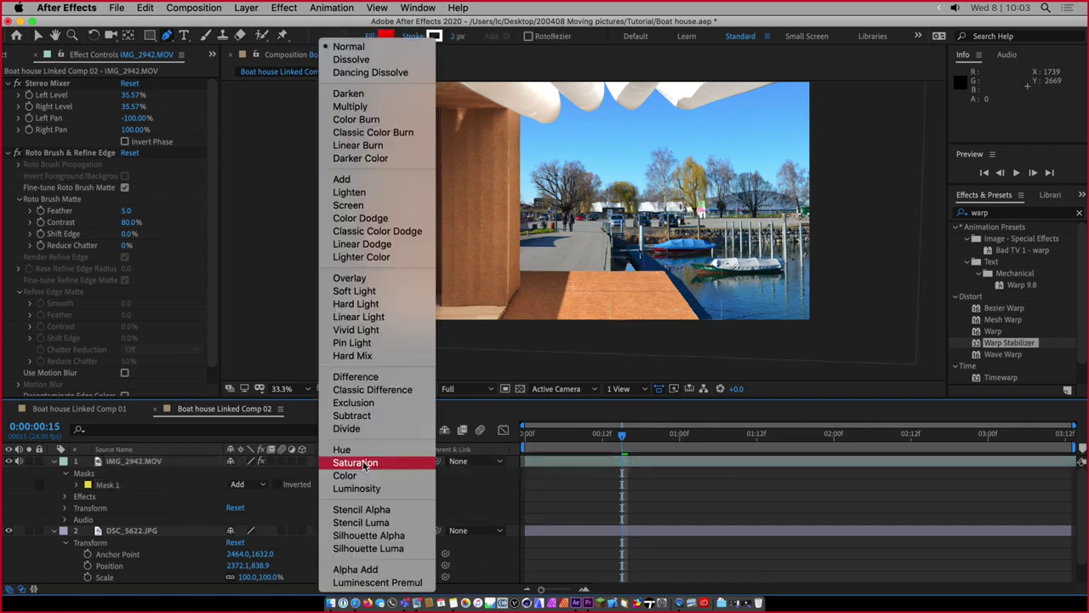
left_click(420, 487)
left_click(248, 484)
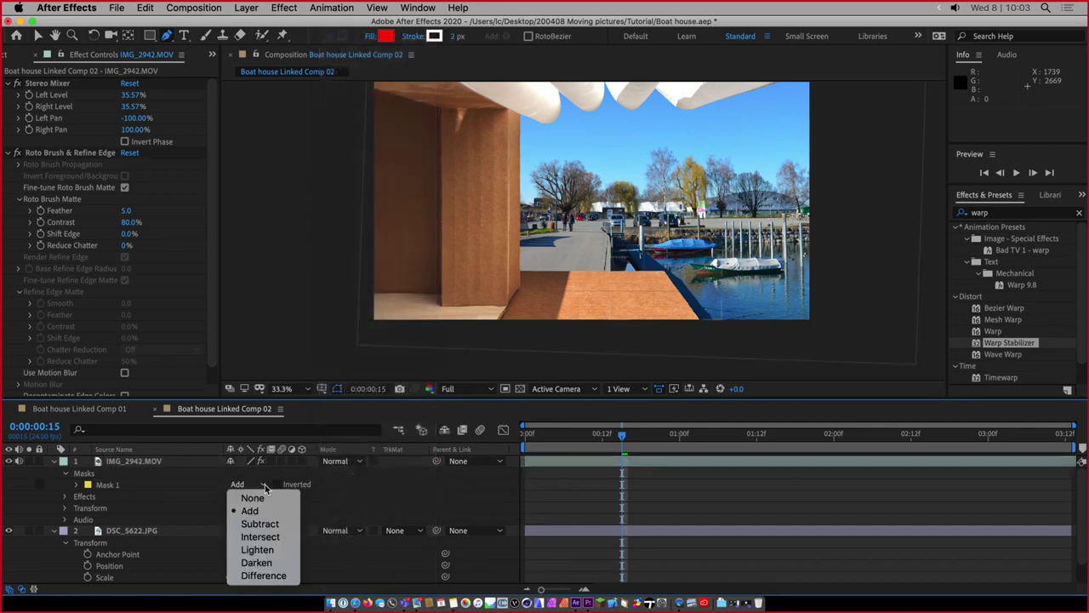
left_click(345, 490)
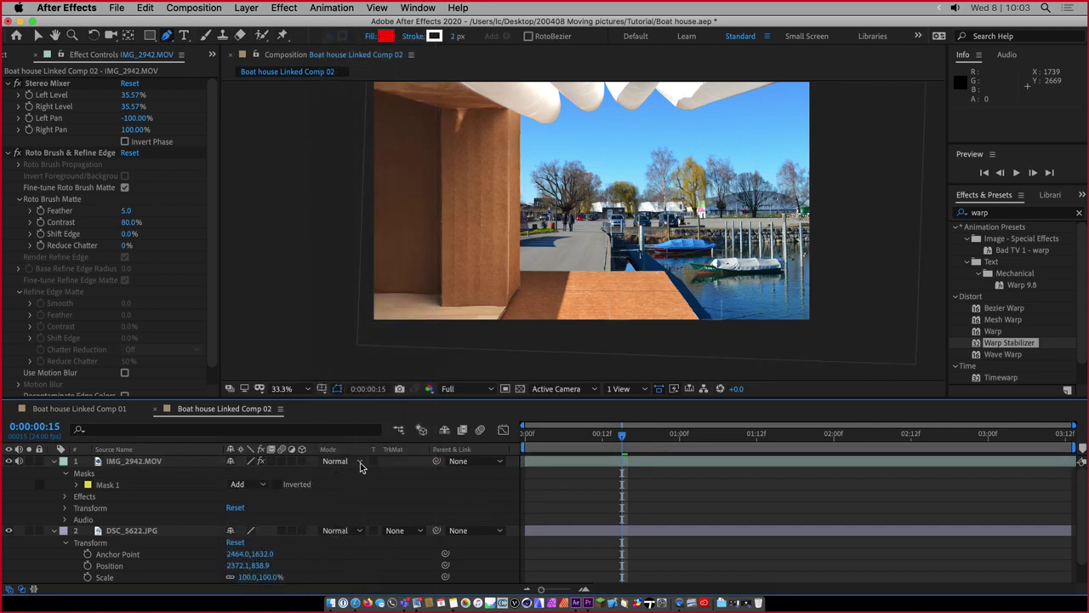
Expand and collapse Mask 1, then recheck the Parent and blending mode lists unchanged
left_click(89, 487)
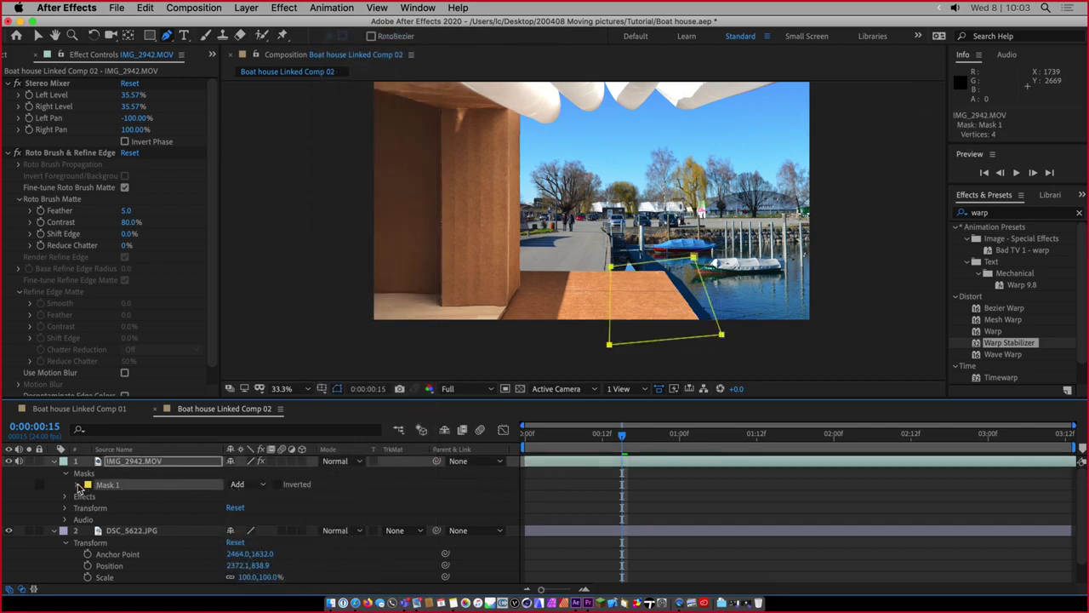
left_click(78, 485)
left_click(77, 486)
left_click(474, 464)
left_click(374, 481)
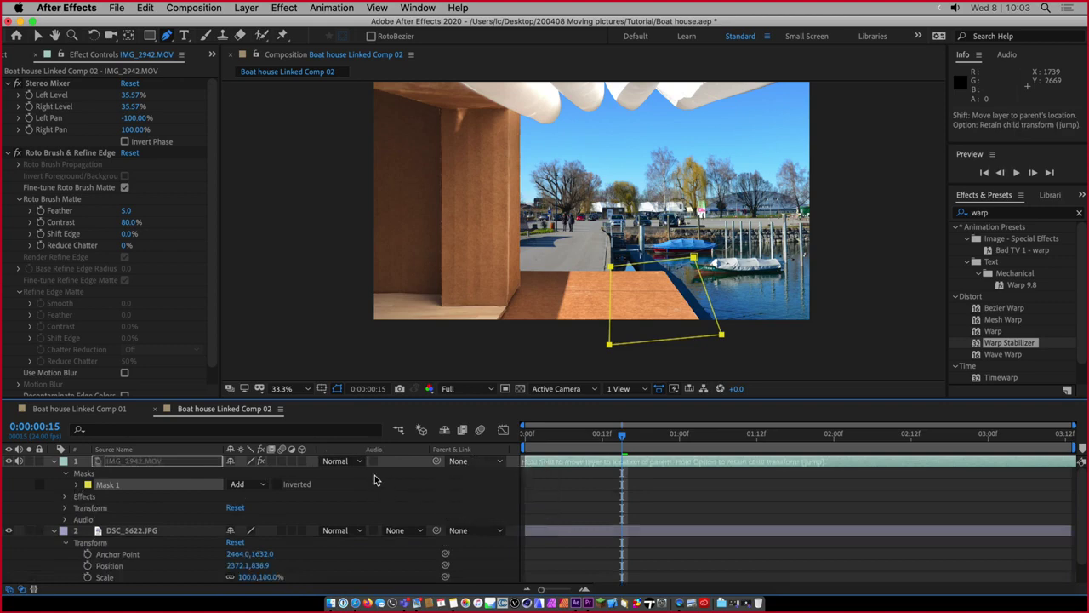
left_click(358, 461)
key("Escape")
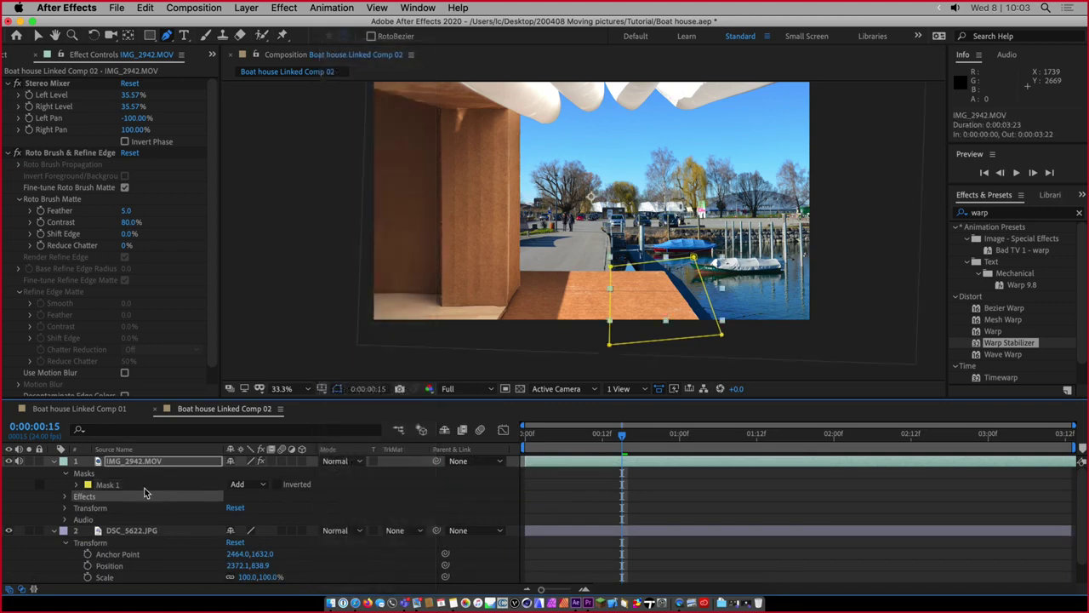
Set Mask 1 to Subtract, then delete it from IMG_2942.MOV
left_click(120, 487)
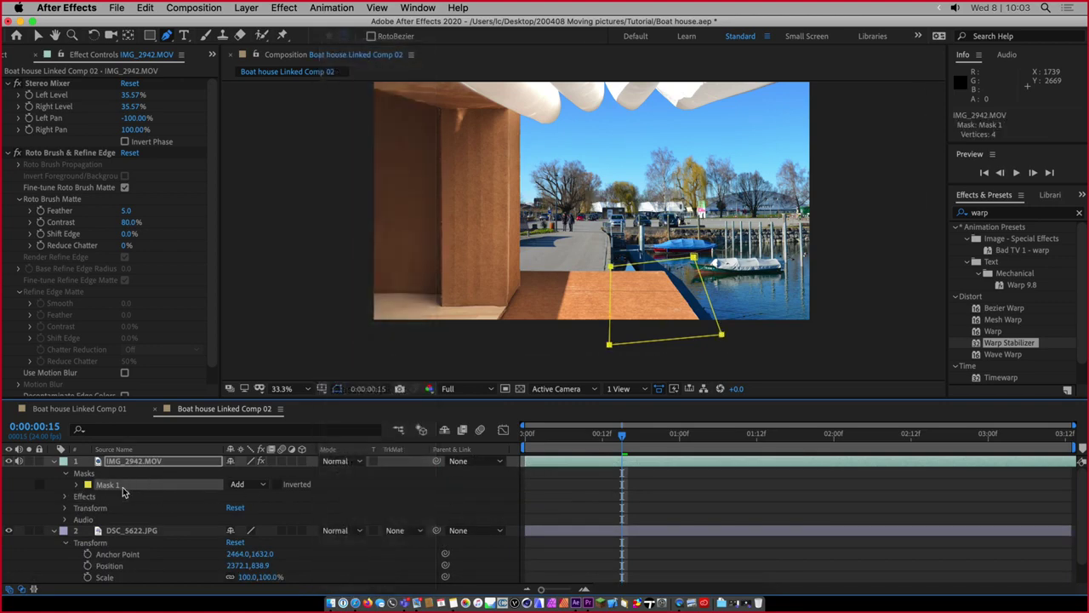
left_click(246, 485)
left_click(257, 520)
left_click(242, 484)
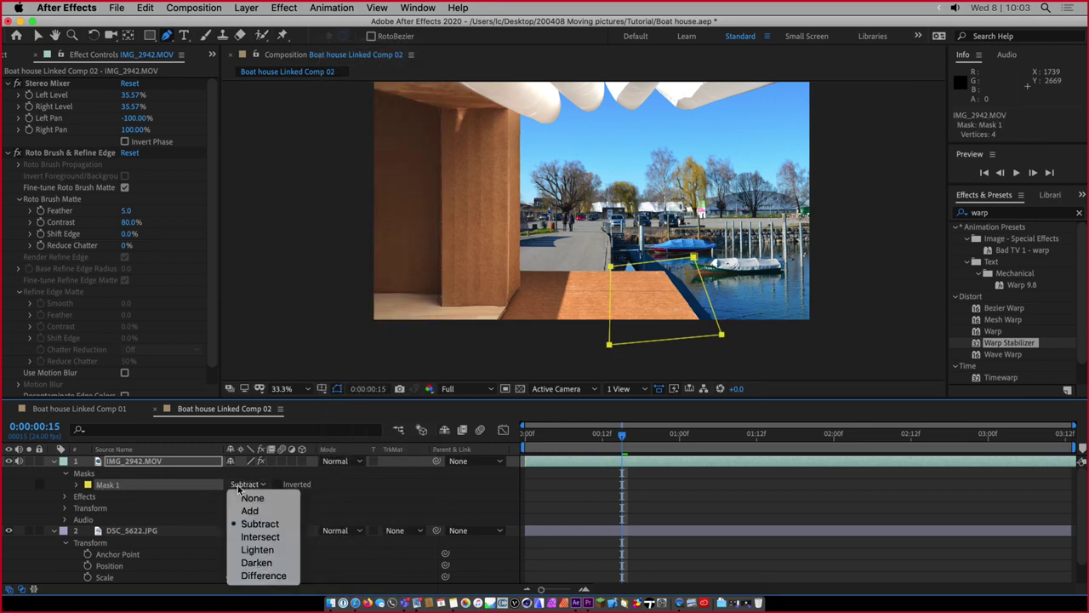
left_click(272, 486)
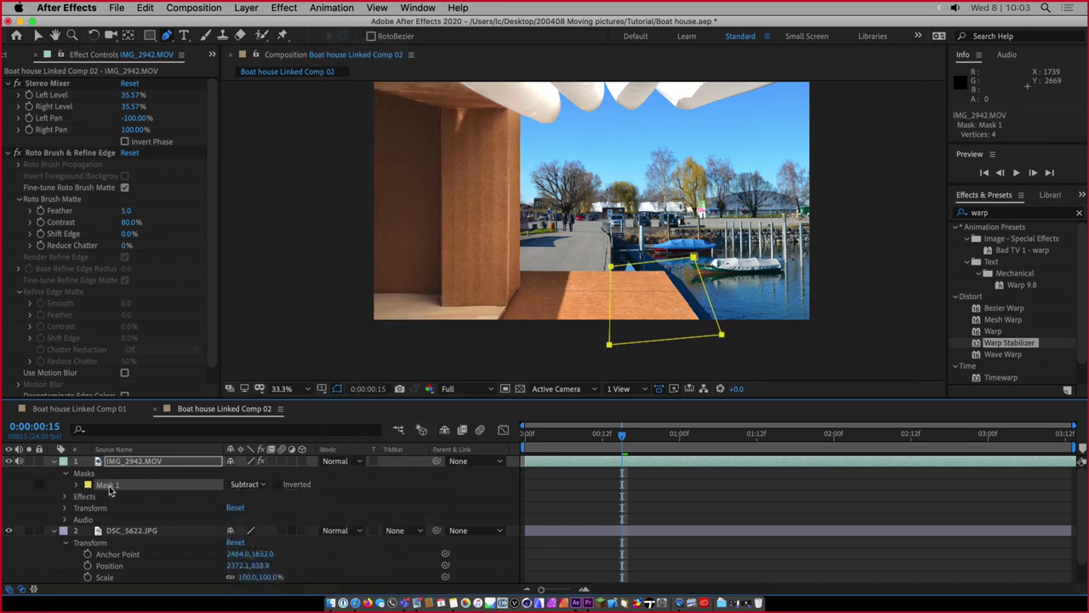
key("Delete")
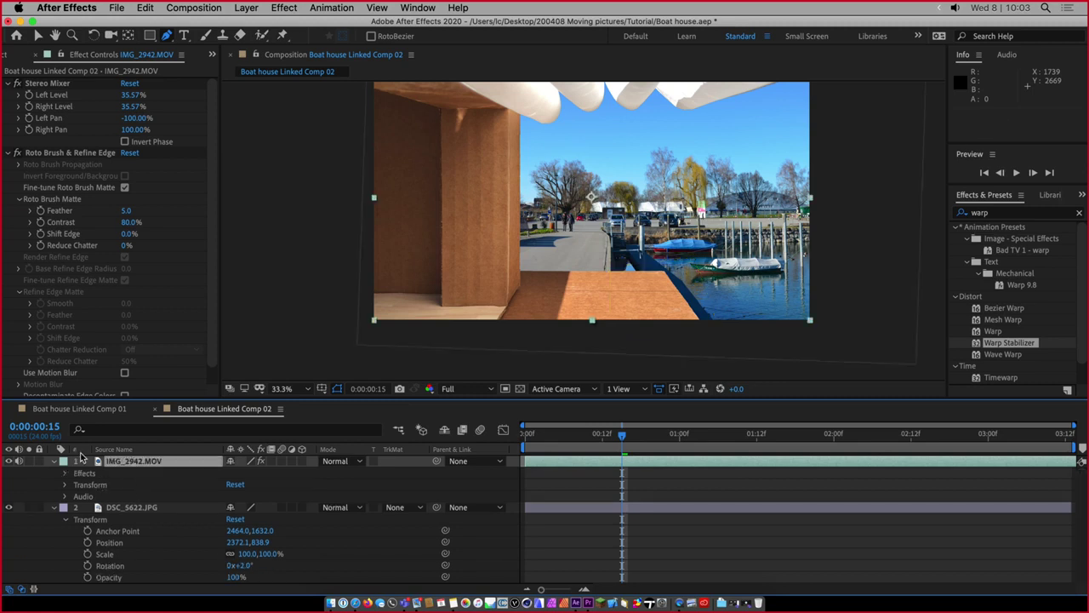
left_click(55, 511)
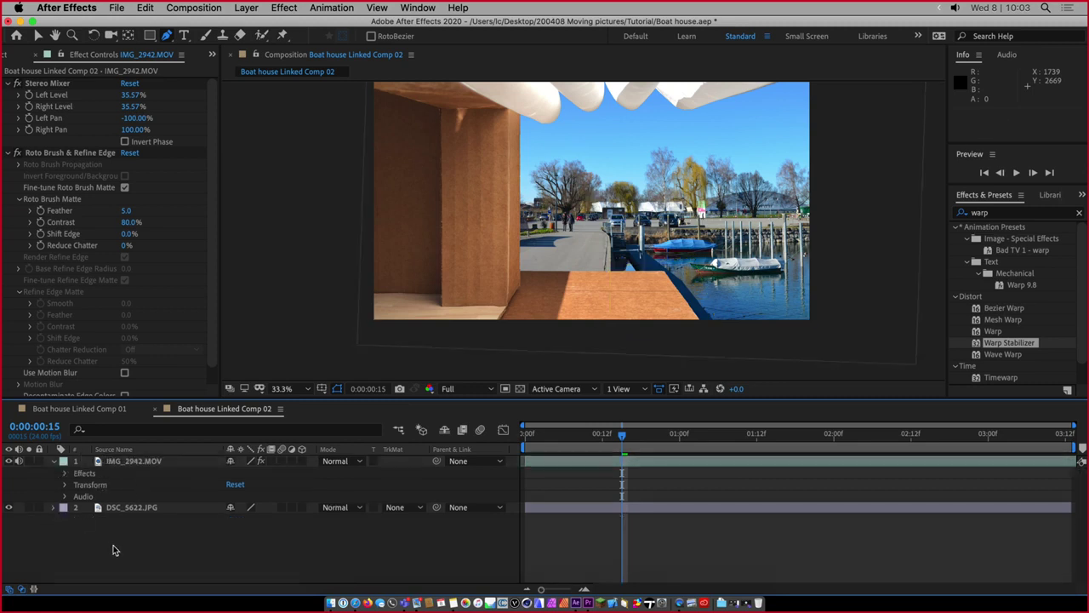
right_click(89, 532)
left_click(80, 531)
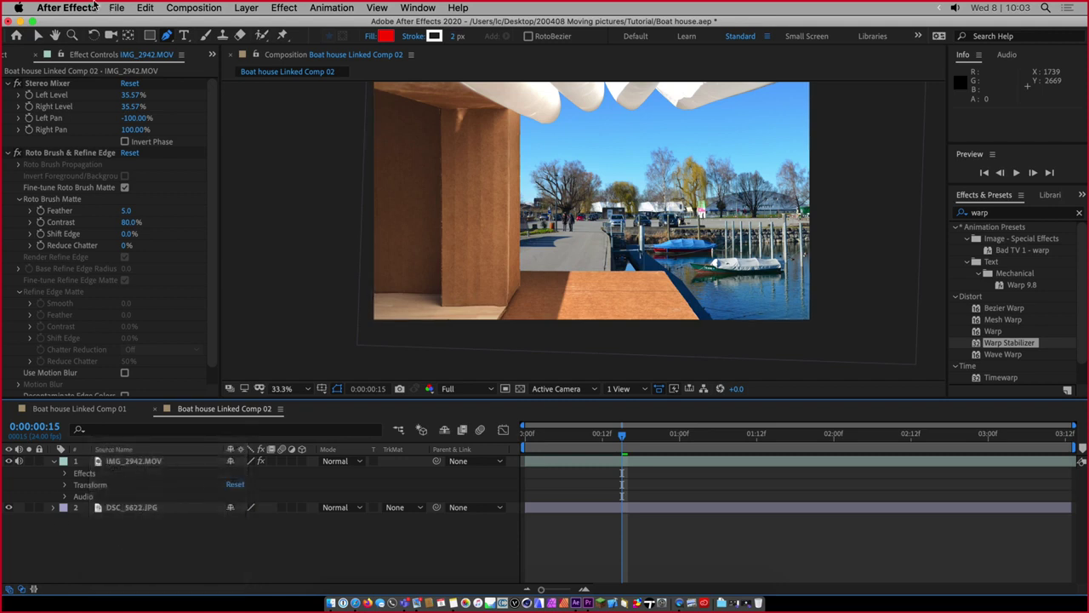
left_click(591, 226)
left_click(572, 298)
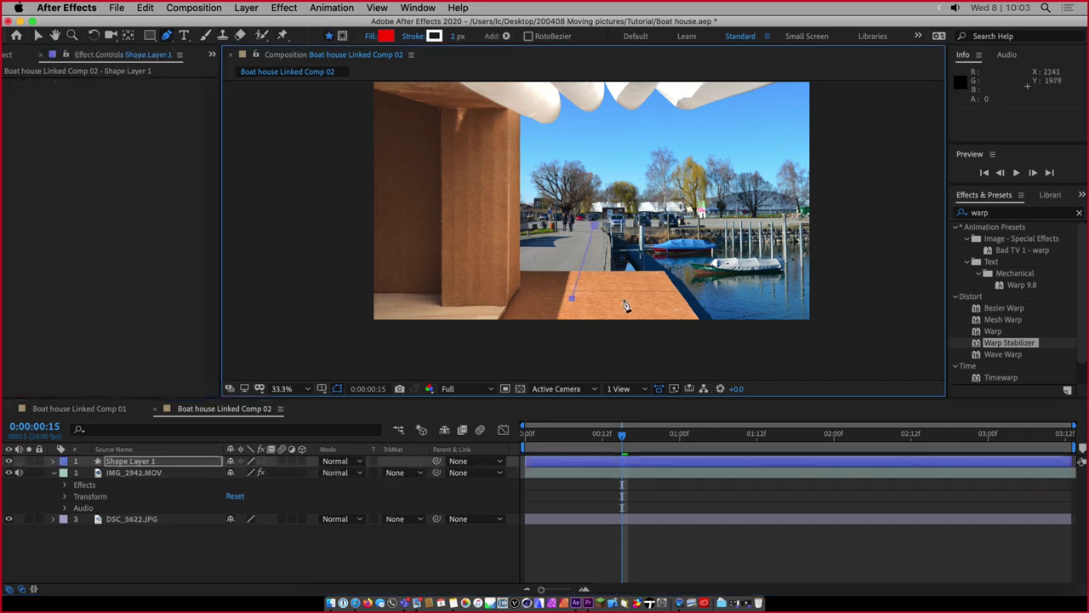
left_click(662, 298)
left_click(593, 225)
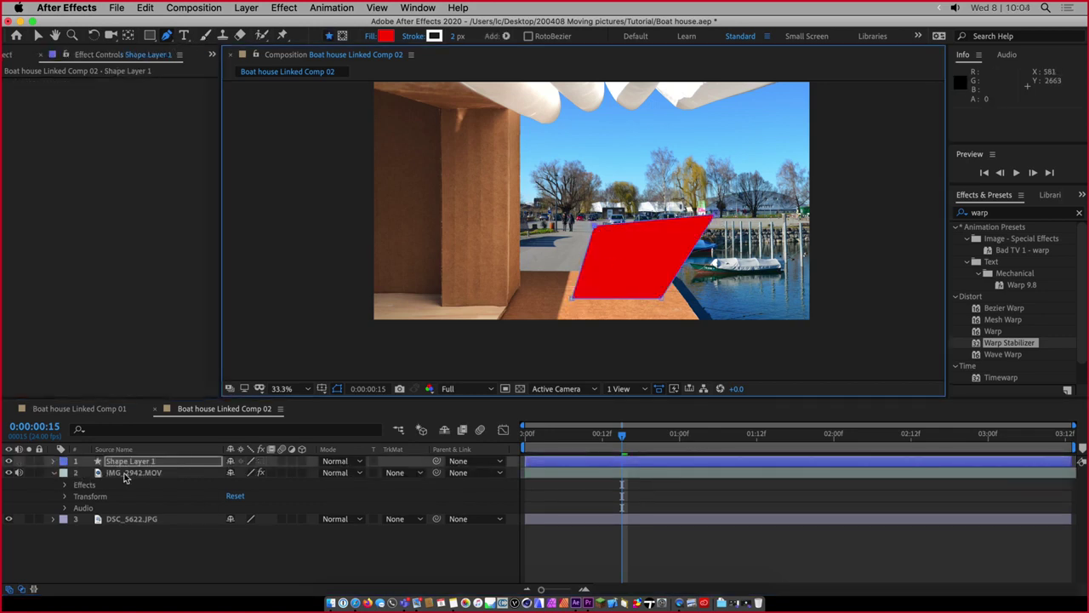
left_click(154, 476)
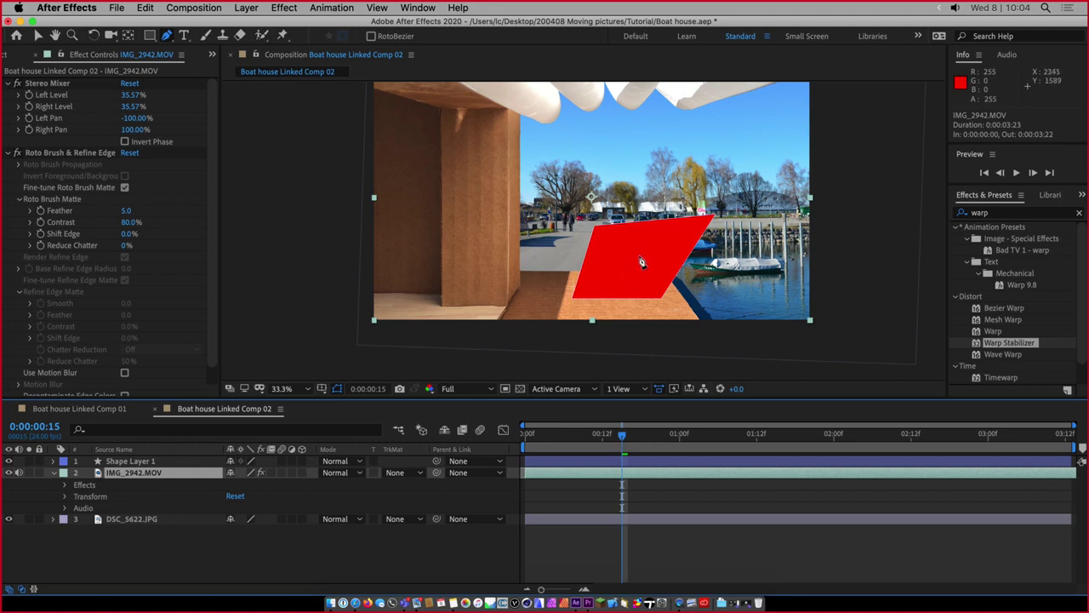
key("v")
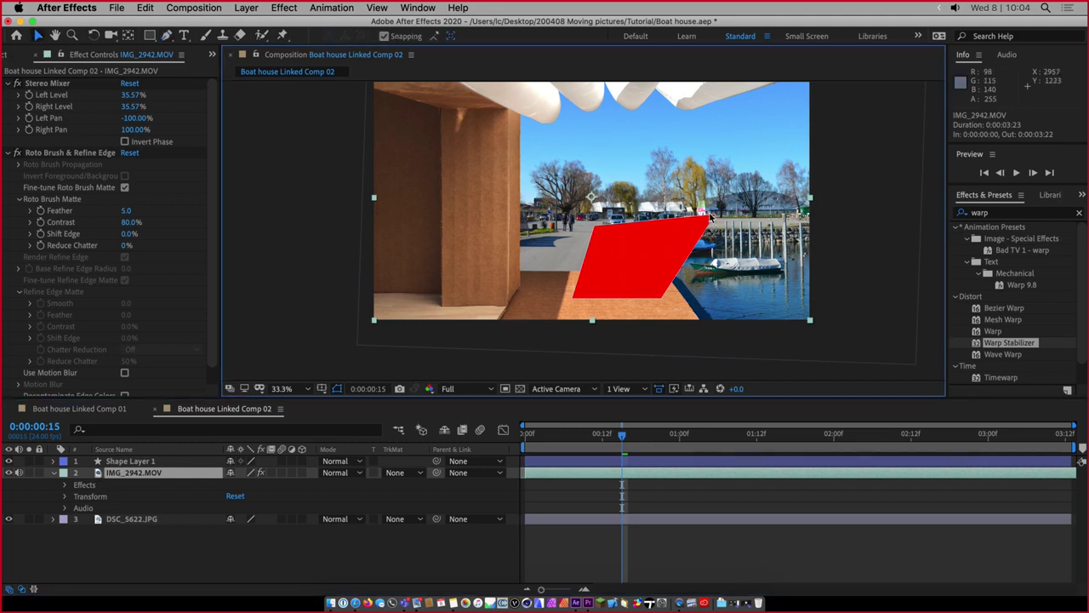
left_click(133, 461)
key("Delete")
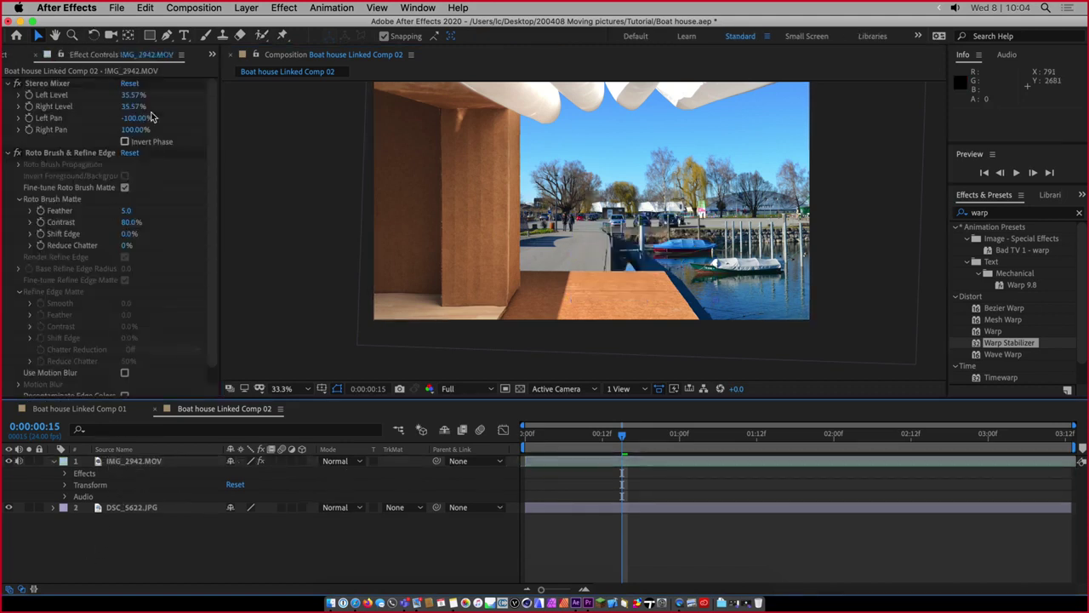
Draw a four-corner shape layer over the model's floor corner by the jetty
left_click(167, 35)
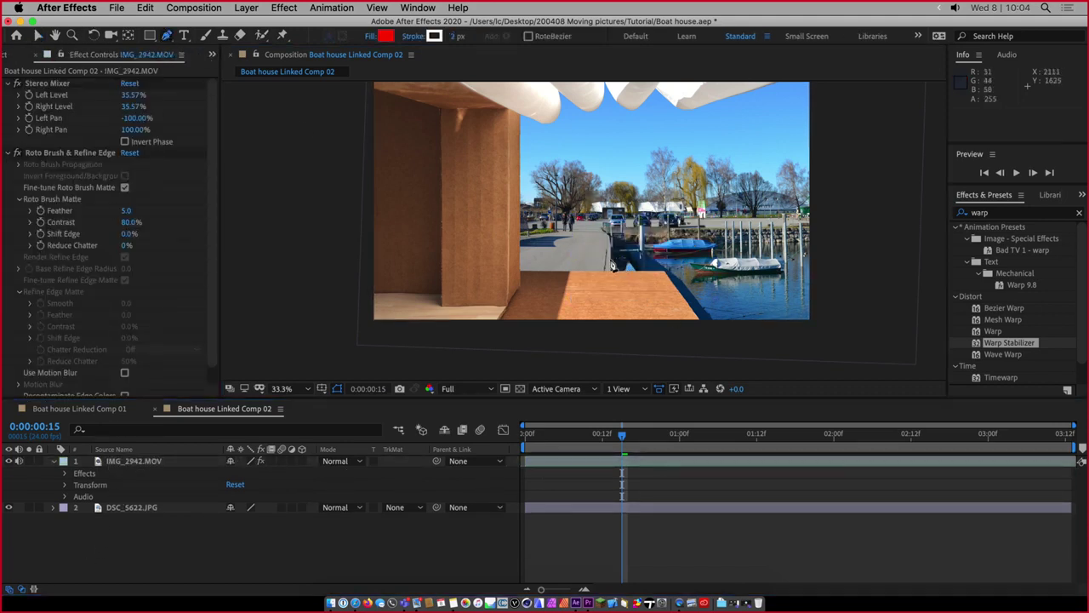
left_click(611, 261)
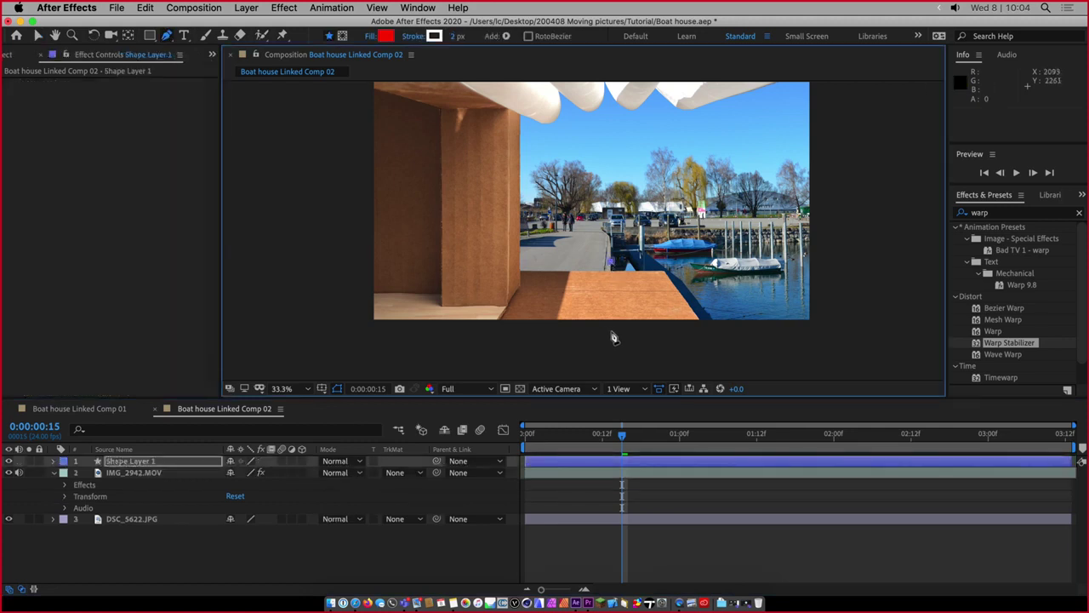
left_click(611, 330)
left_click(717, 336)
left_click(678, 255)
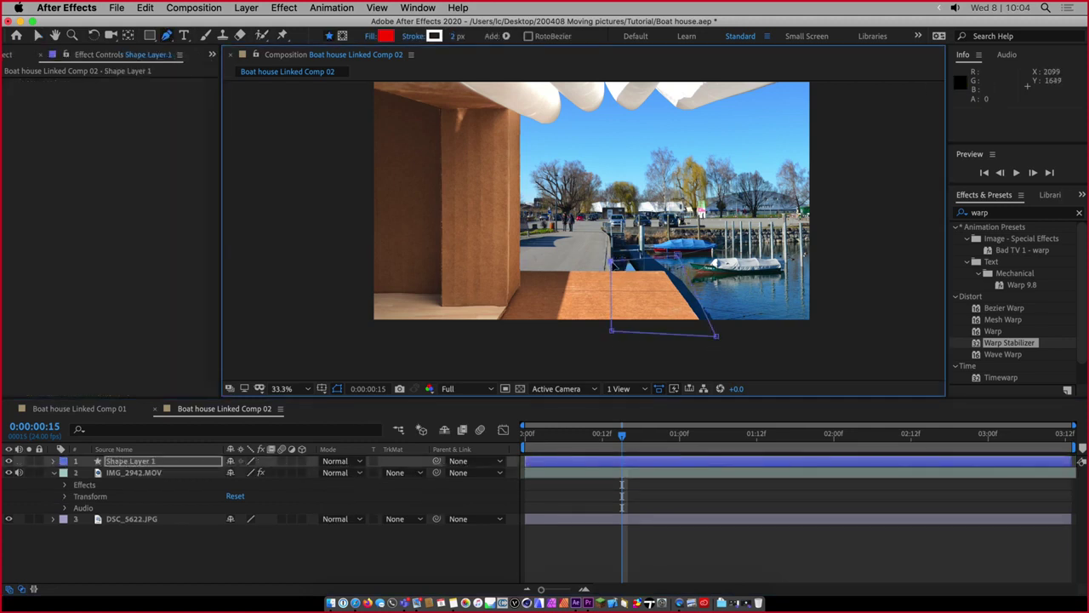
left_click(611, 260)
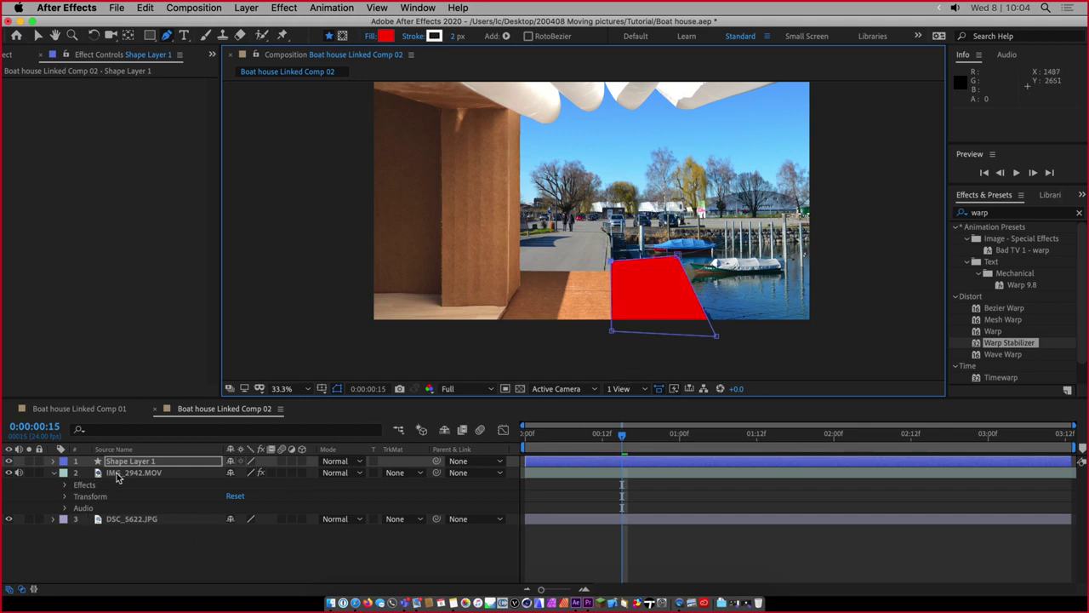
Set IMG_2942.MOV's track matte to Alpha Inverted Matte "Shape Layer 1"
left_click(119, 474)
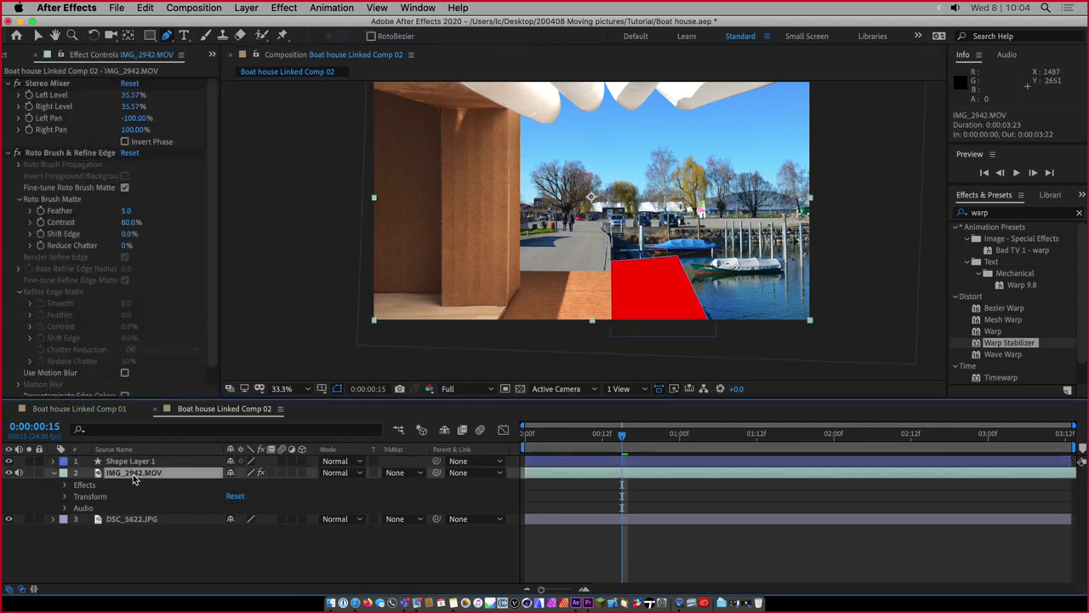
left_click(419, 475)
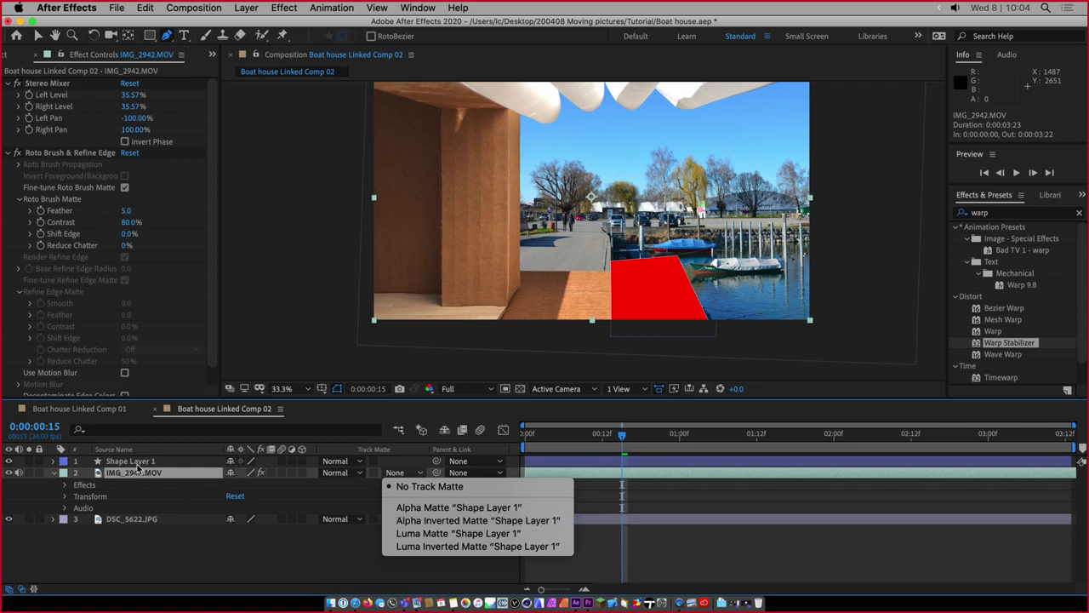
left_click(446, 526)
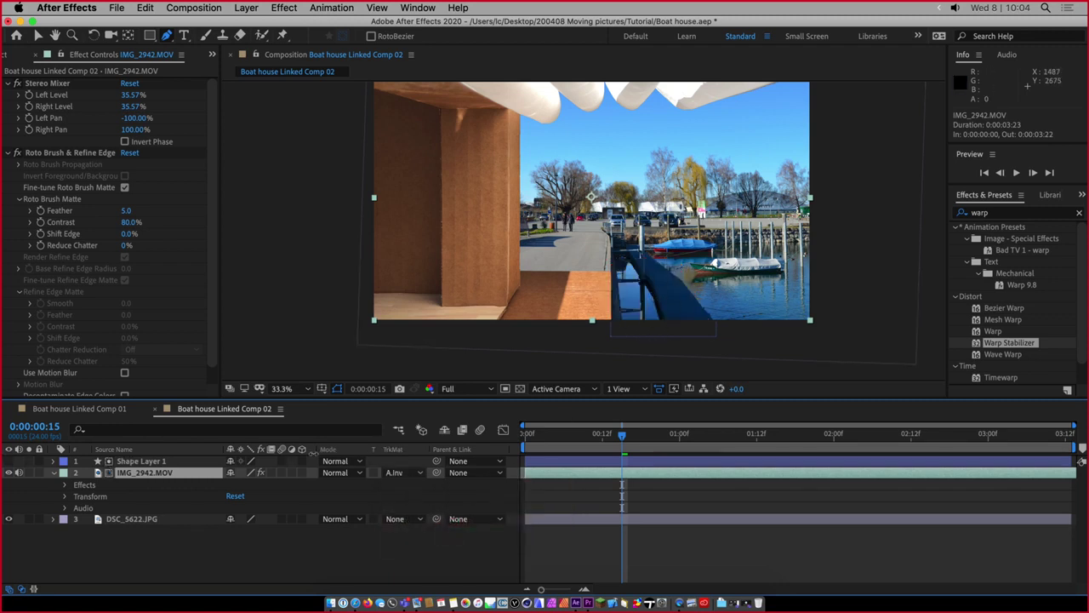
Move Shape Layer 1's corners and add a bottom-edge point so the matte follows the pier railing
left_click(151, 464)
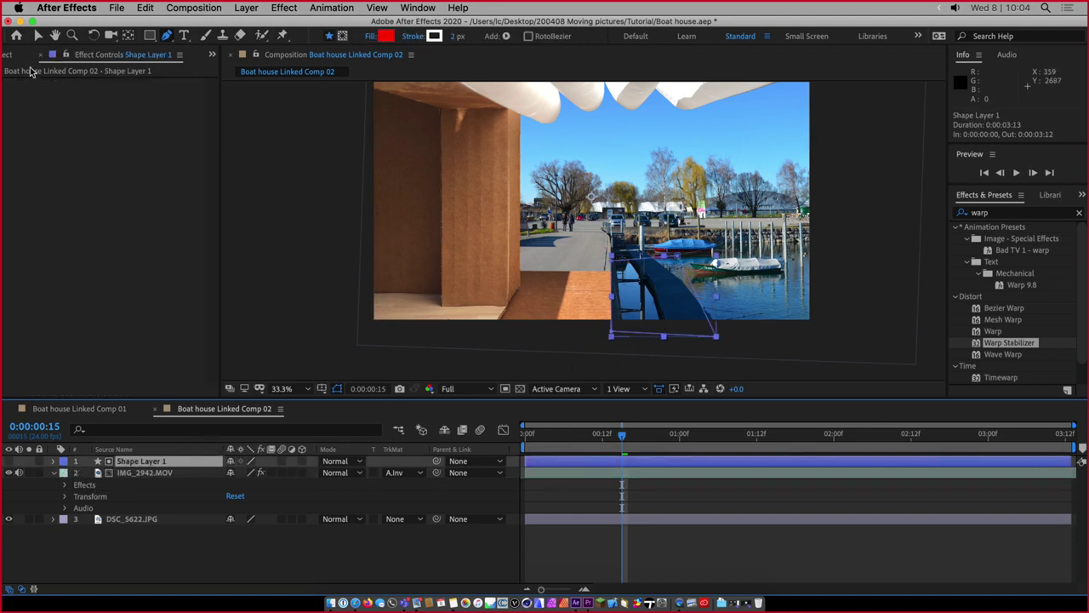
left_click(37, 36)
left_click_drag(611, 296, 603, 300)
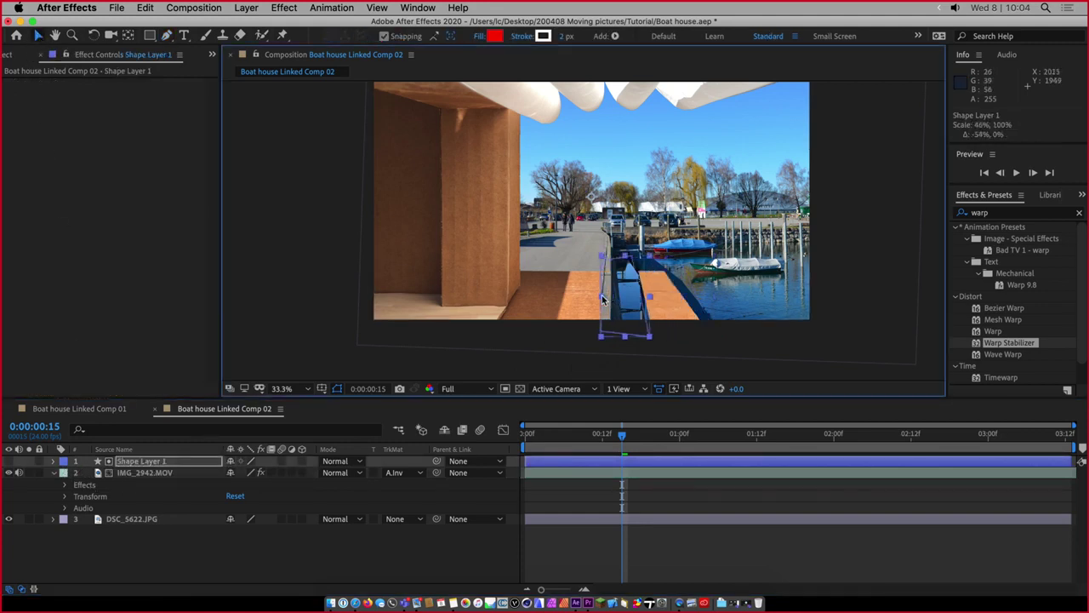
key("super+z")
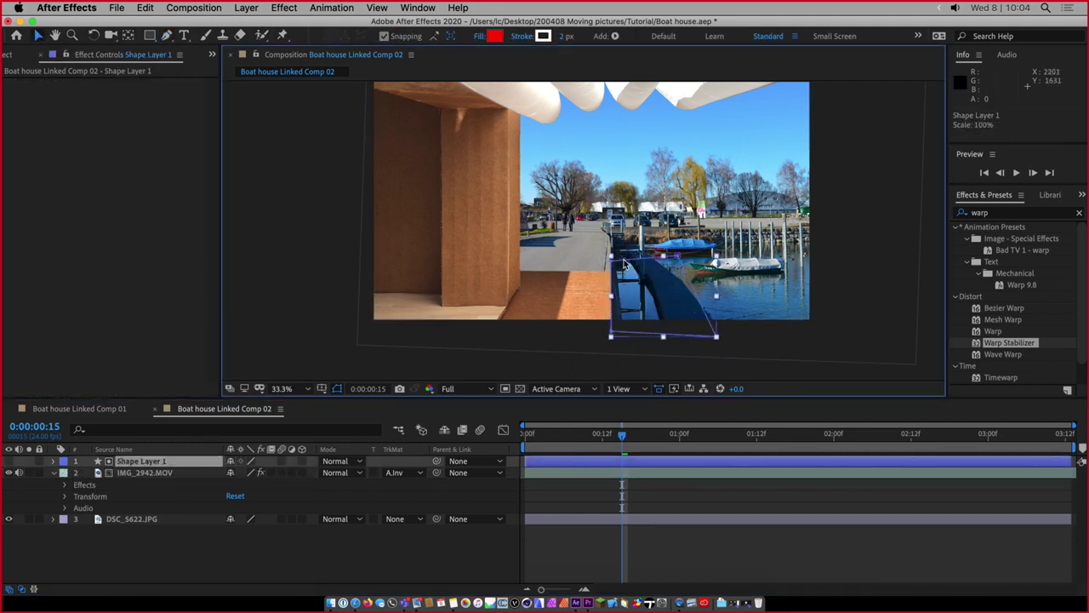
left_click_drag(613, 262, 618, 262)
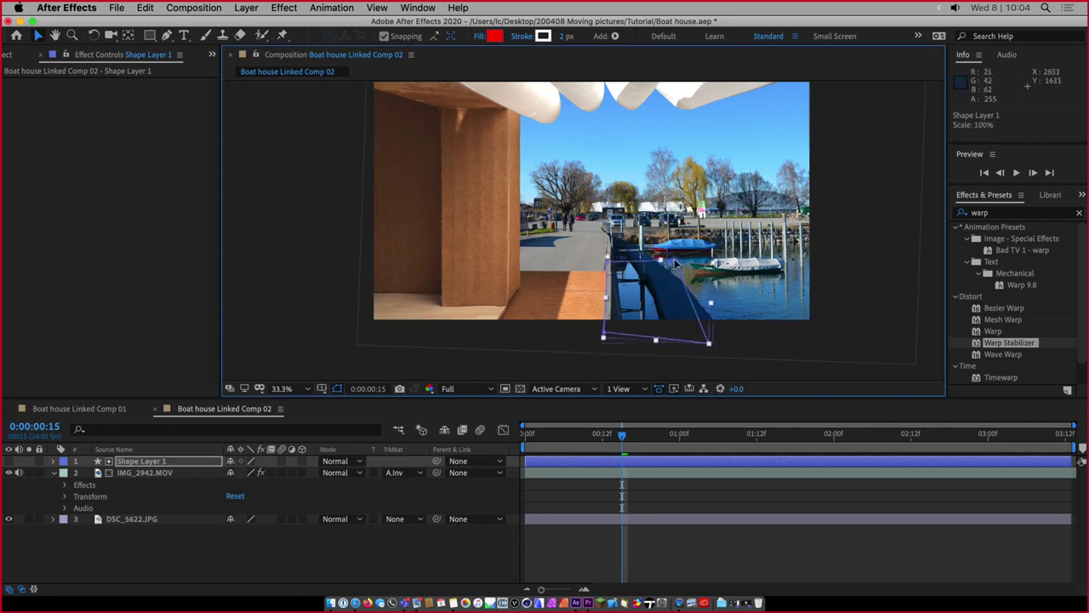
mouse_move(604, 337)
left_mouse_down()
mouse_move(580, 325)
mouse_move(597, 337)
left_mouse_up()
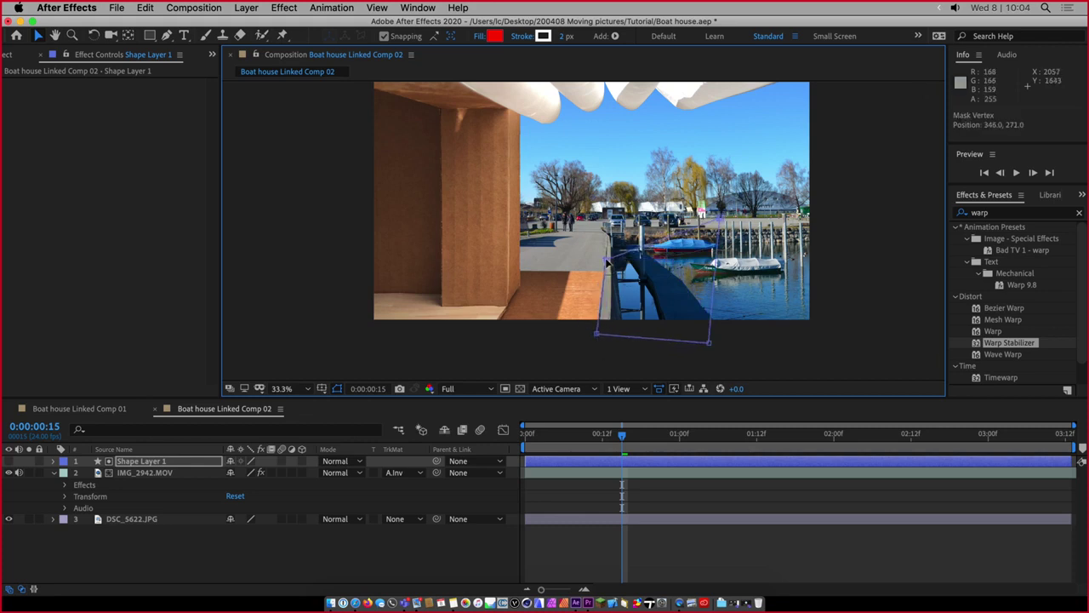
left_click_drag(601, 337, 610, 334)
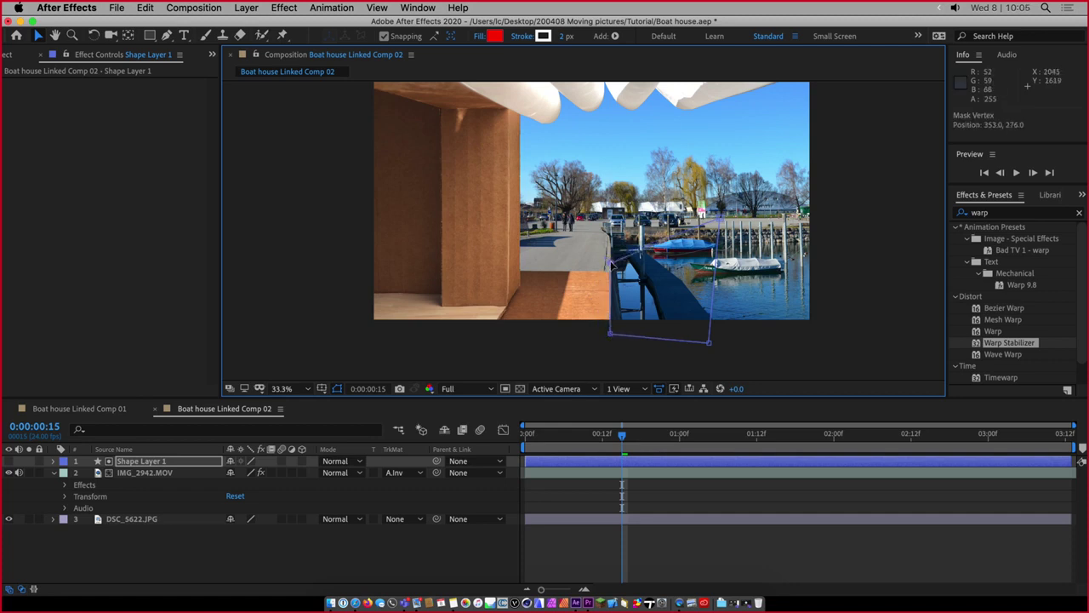
left_click(562, 373)
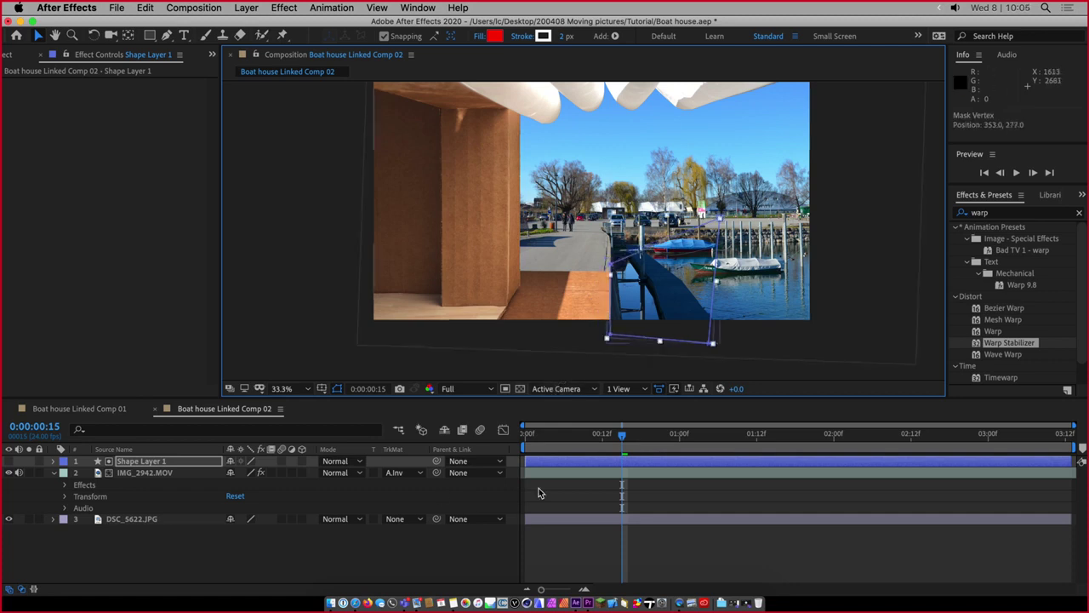
left_click(572, 553)
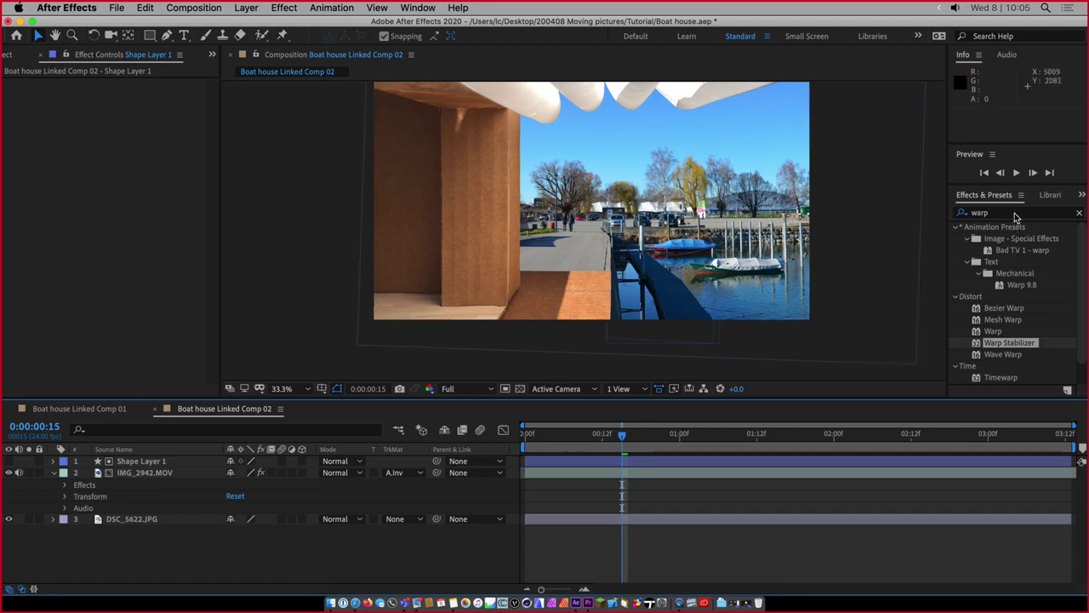
Apply Hue/Saturation to DSC_5622.JPG with Master Saturation -19 and Lightness 9
left_click(1080, 214)
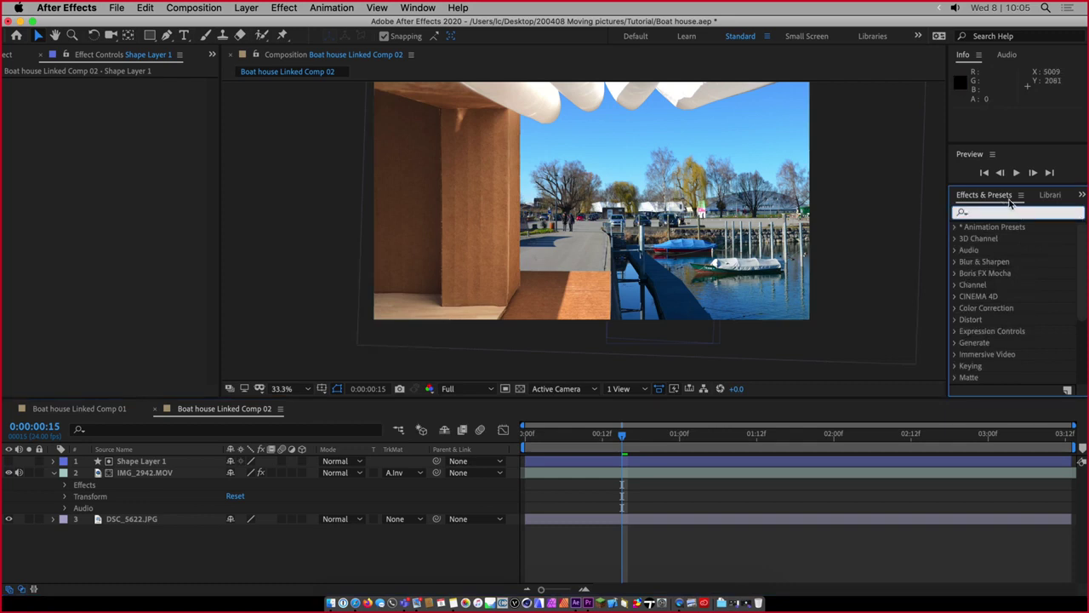
left_click(955, 308)
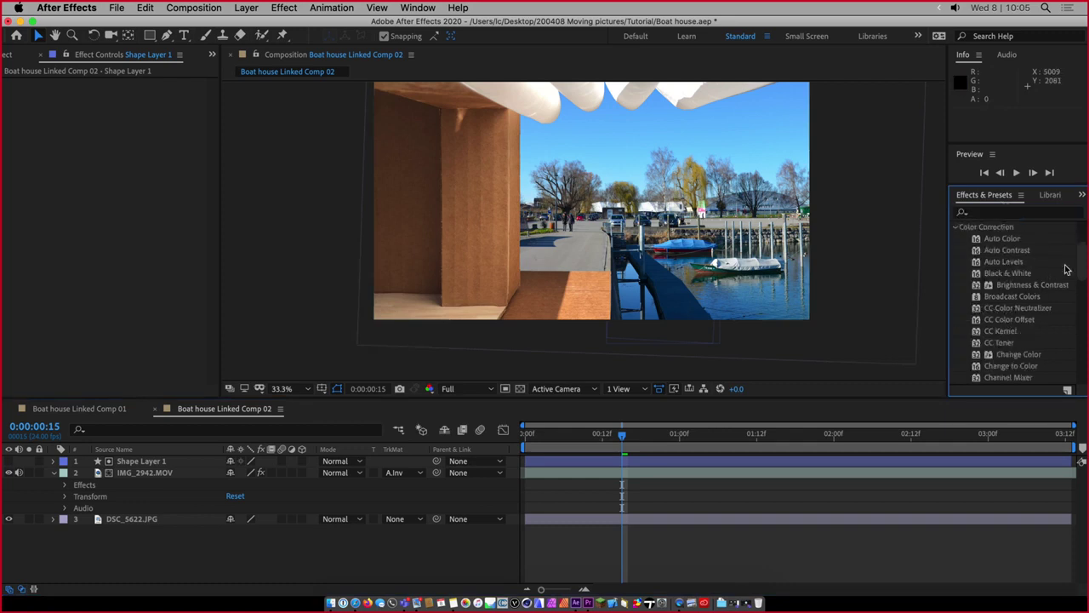
left_click_drag(1084, 260, 1084, 288)
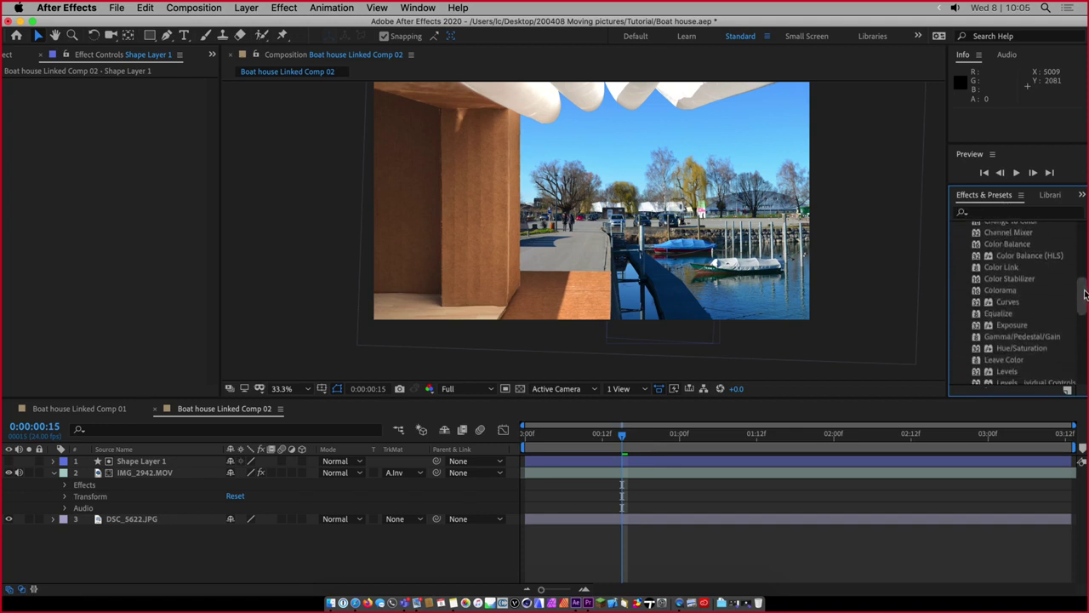
left_click(1031, 325)
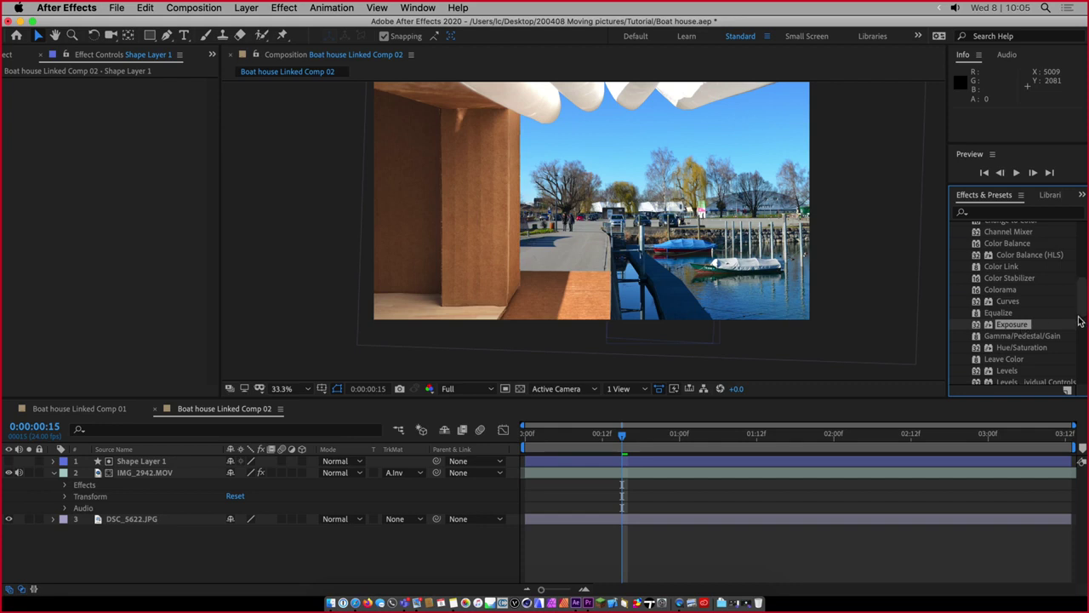
left_click(1020, 348)
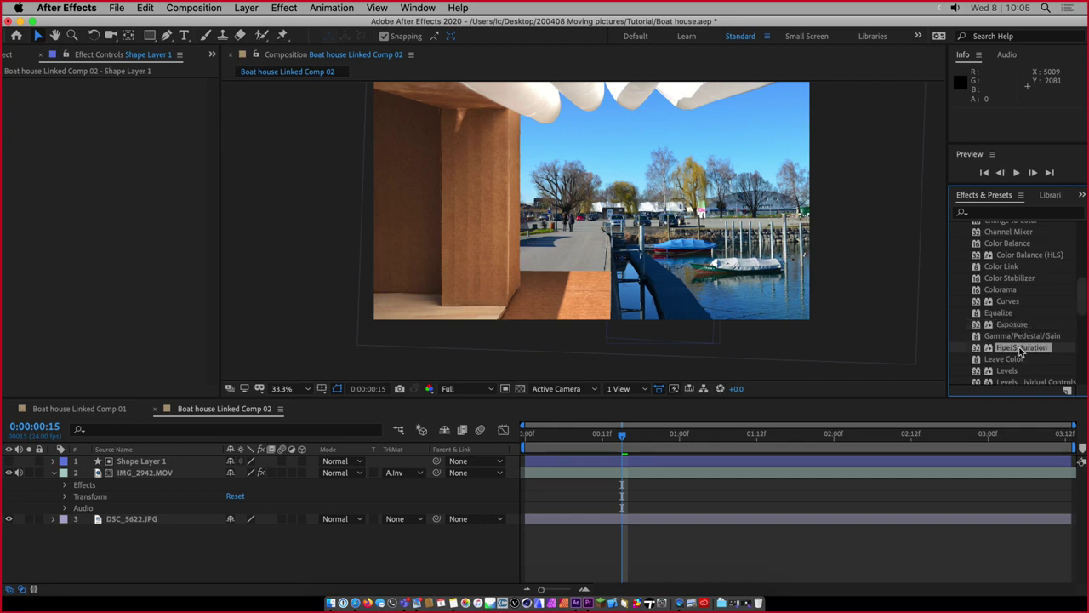
left_click_drag(1020, 348, 130, 521)
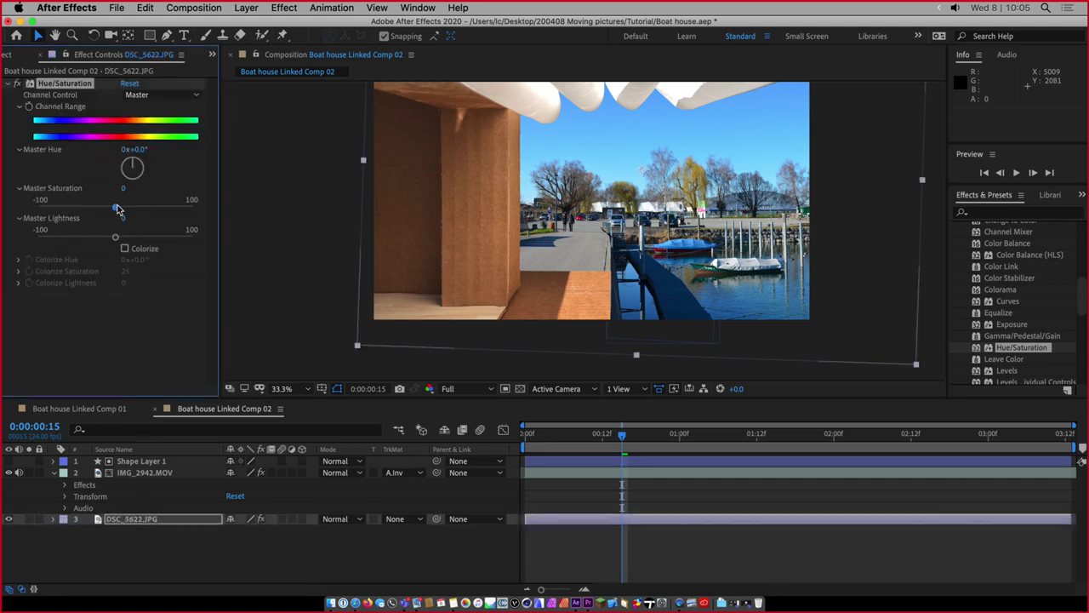
left_click_drag(117, 210, 124, 239)
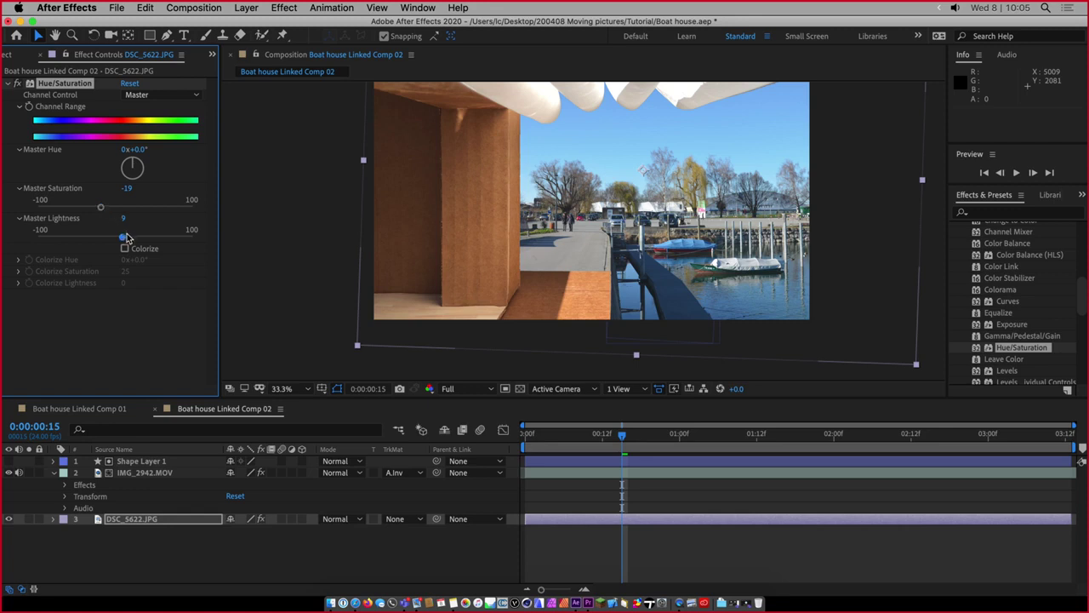
left_click_drag(123, 238, 126, 240)
Save the project, then render and play back the IMG_2935 sequence in Premiere Pro
key("super+s")
key("super+Tab")
key("super+Tab")
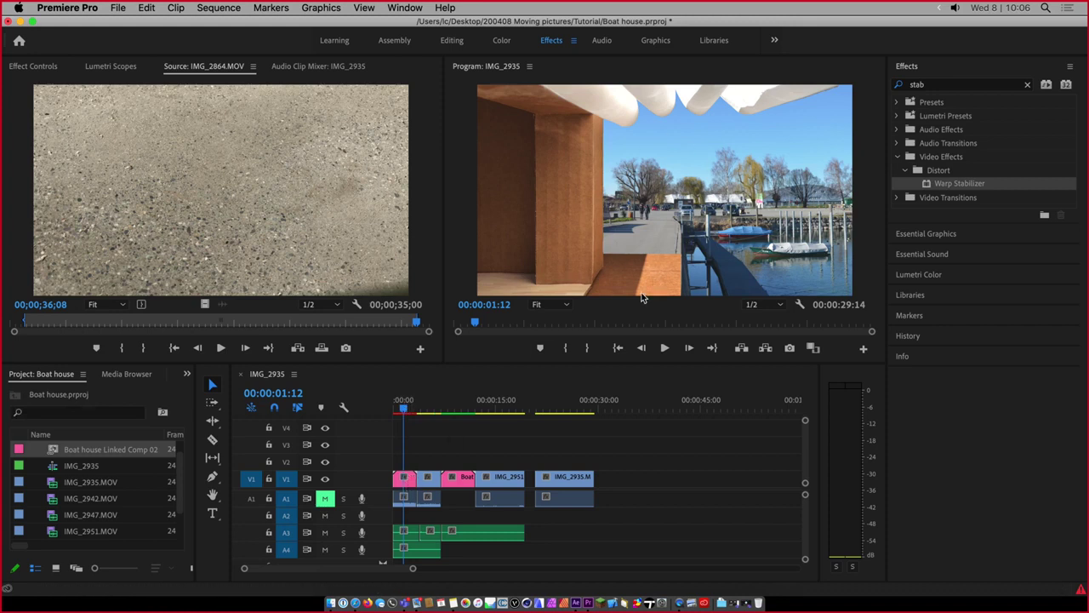
left_click(396, 410)
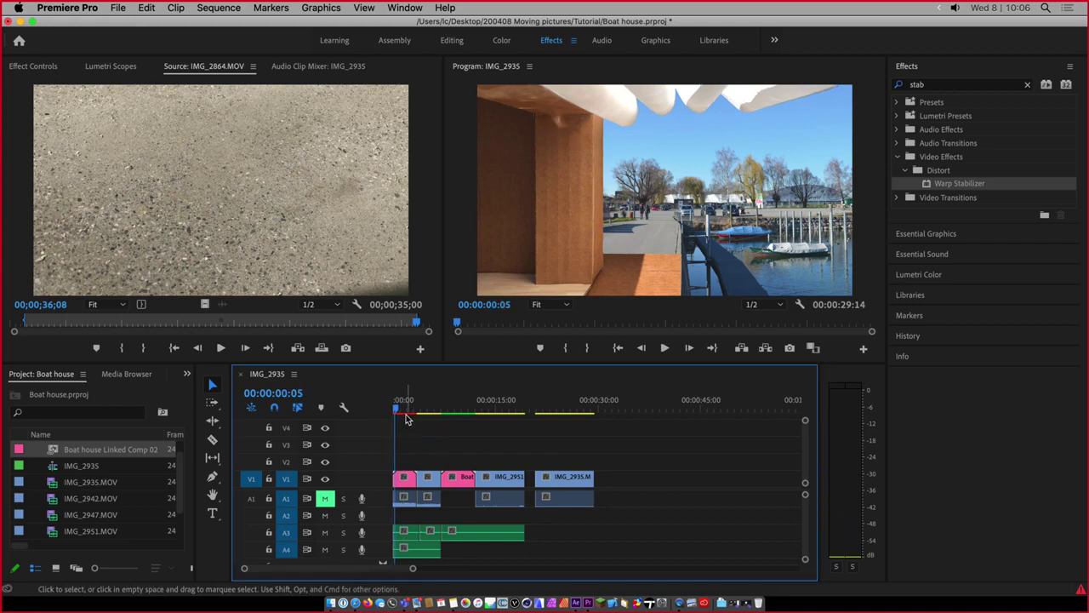
key("Return")
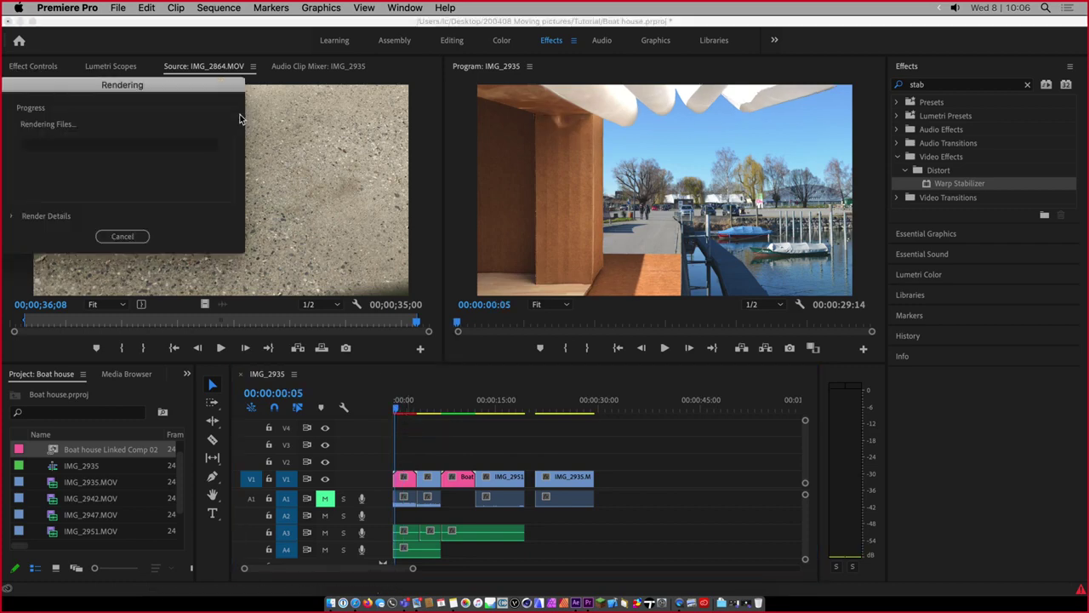
left_click_drag(218, 89, 656, 228)
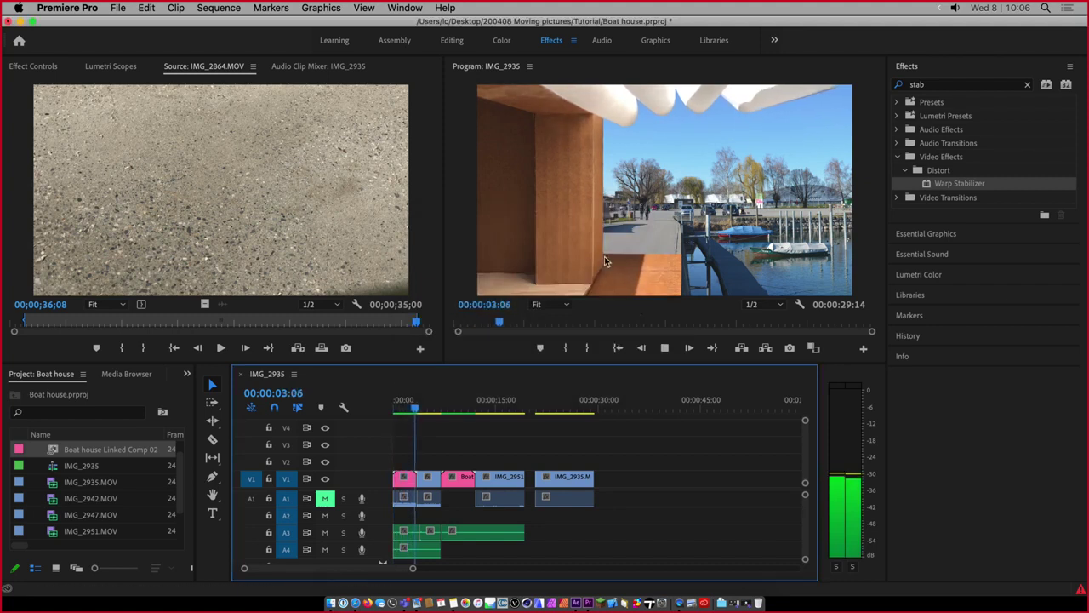
key("space")
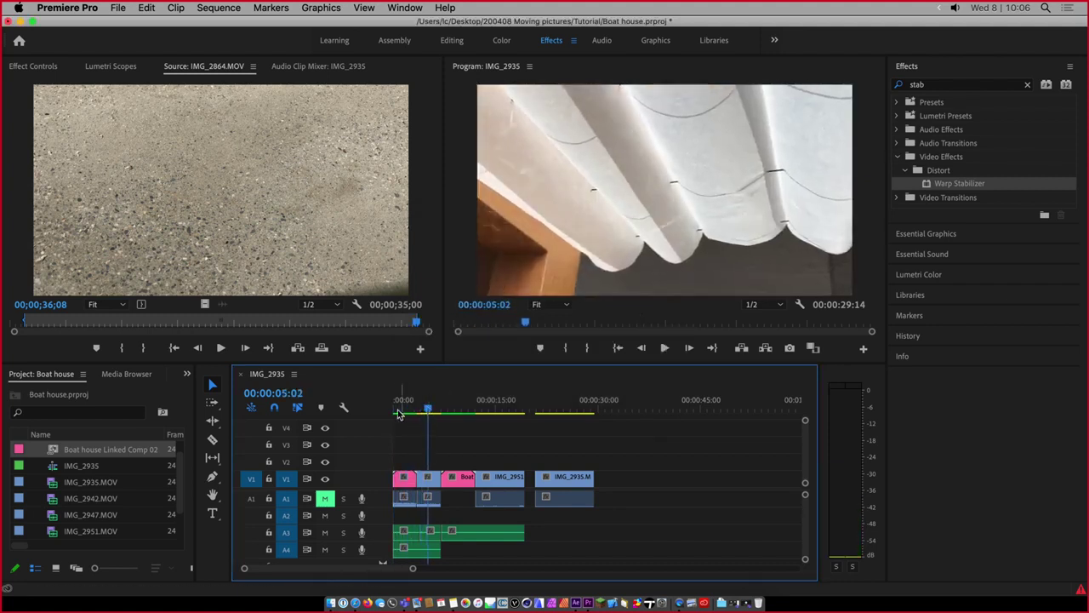
Zoom the Program monitor to 150% near the sequence start, then return to After Effects
left_click(404, 411)
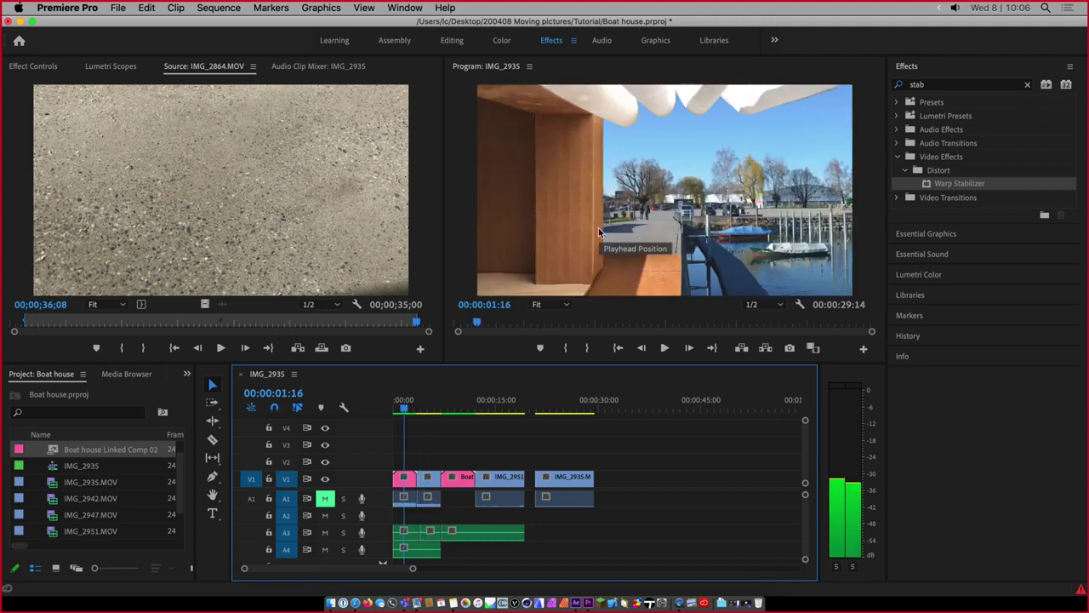
left_click(569, 305)
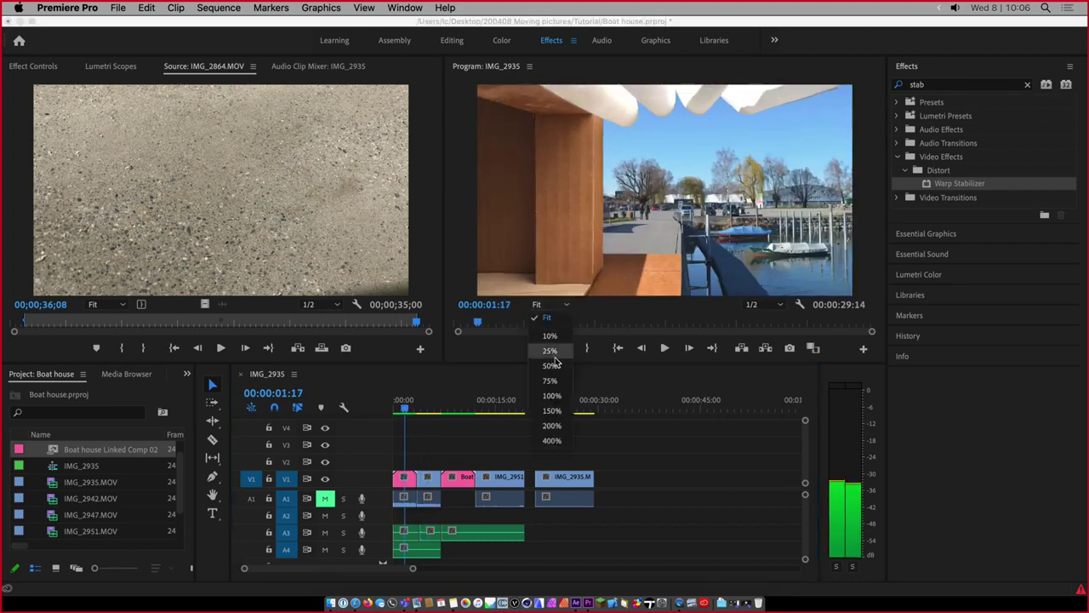
left_click(551, 410)
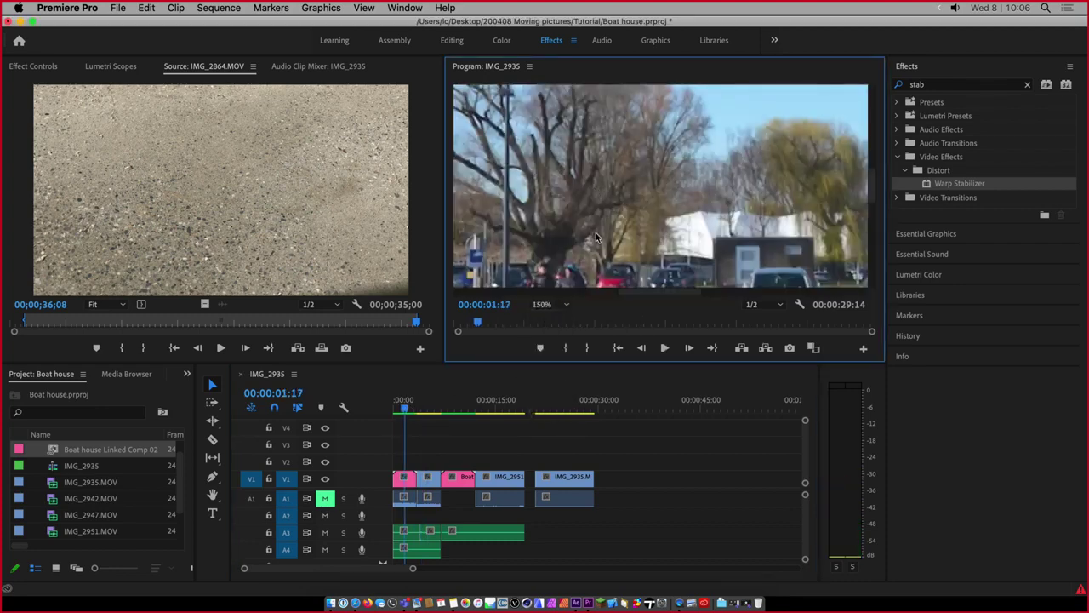
left_click_drag(640, 293, 578, 296)
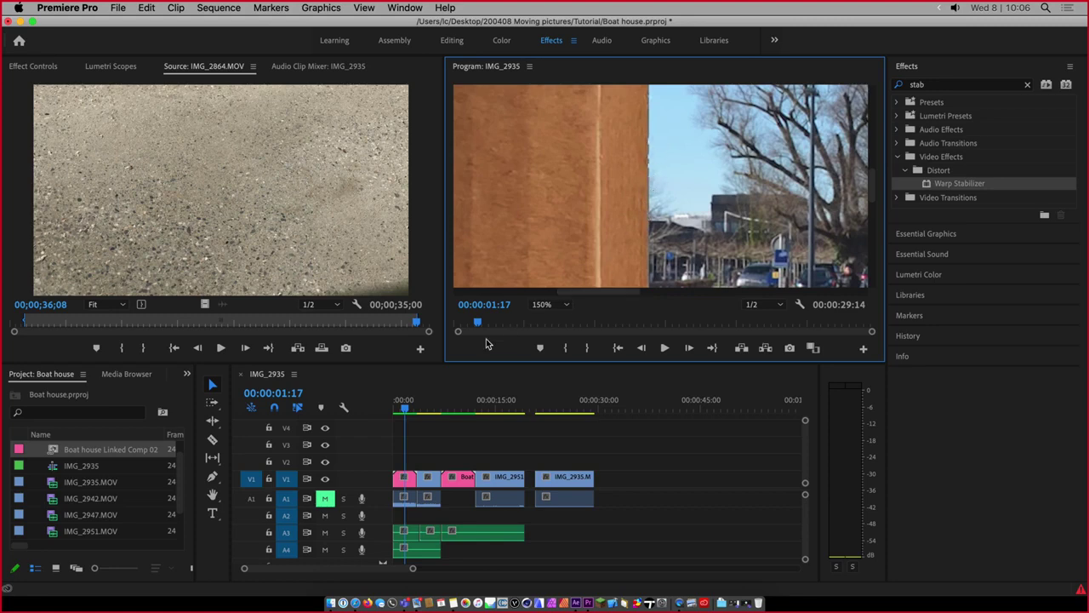
key("super+Tab")
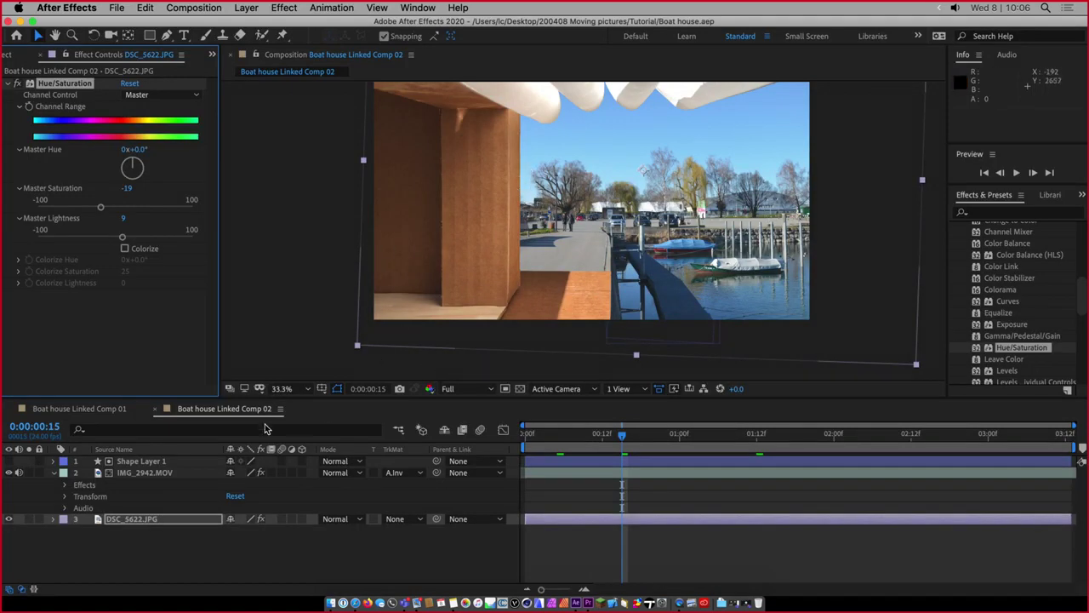
Expand IMG_2942.MOV's Roto Brush & Refine Edge effect to show its Roto Brush Matte settings
left_click(99, 474)
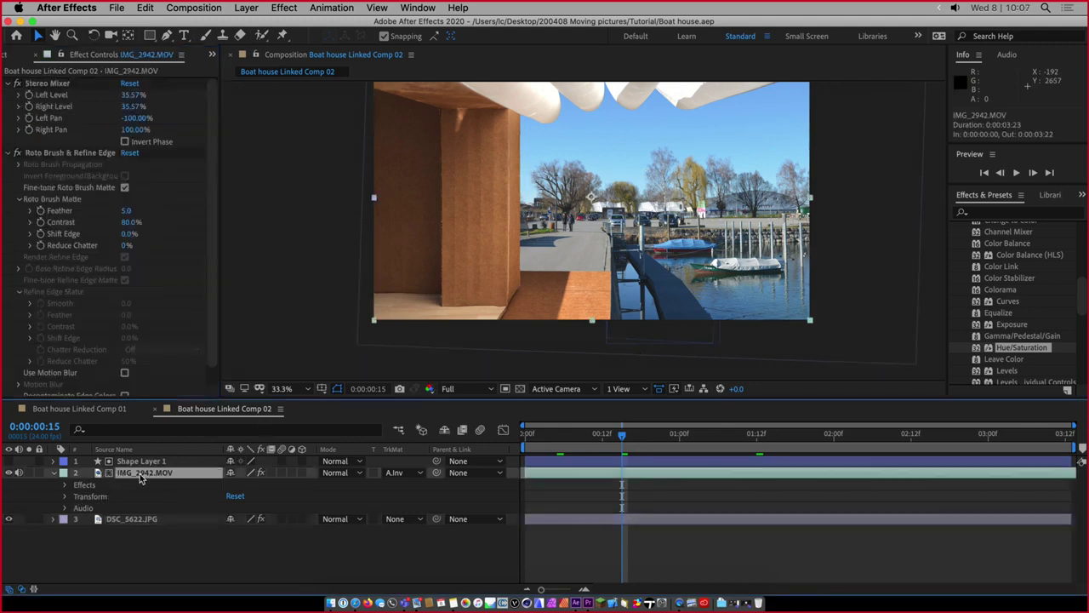
left_click(64, 486)
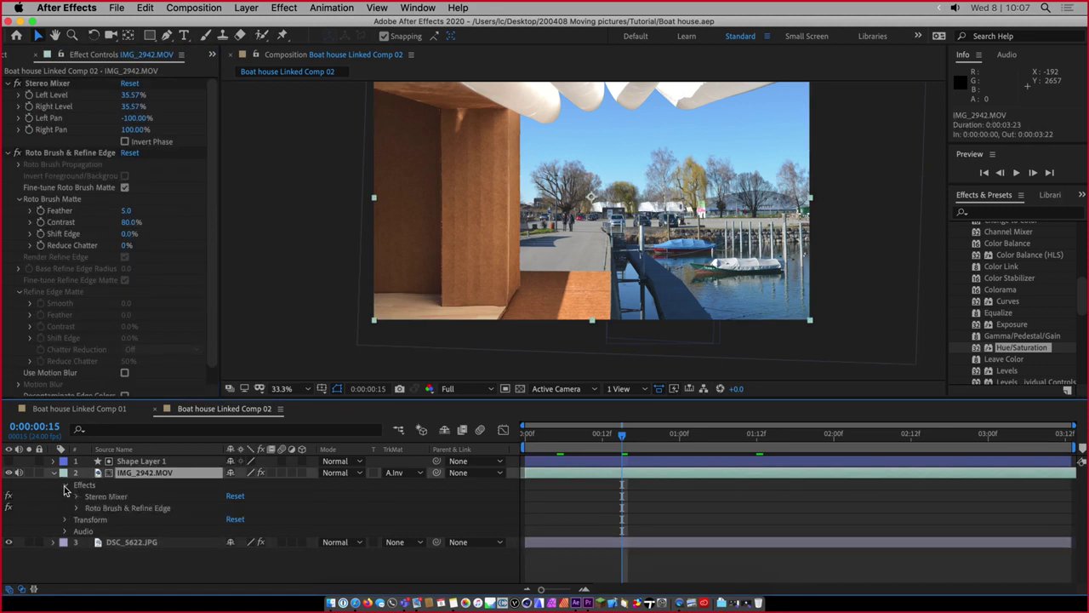
left_click(75, 509)
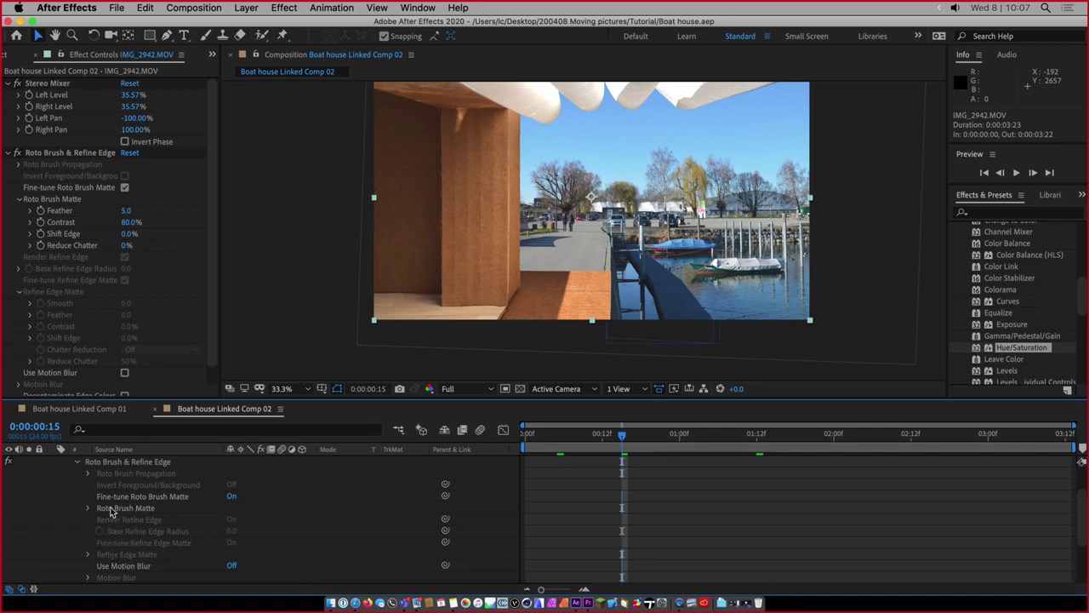
scroll(110, 511, "up", 1)
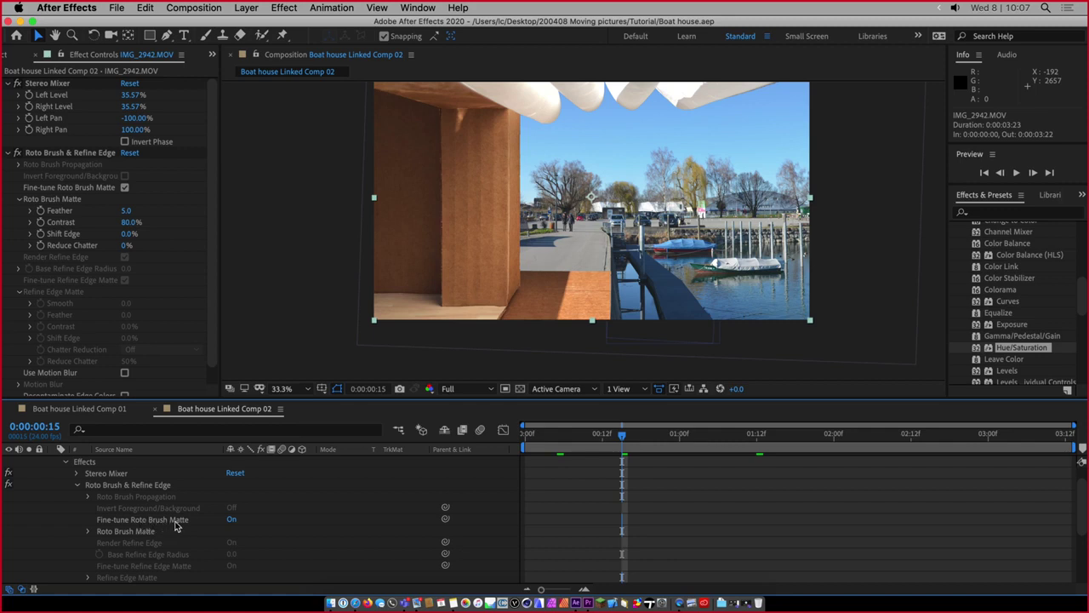
left_click(88, 531)
scroll(128, 532, "down", 1)
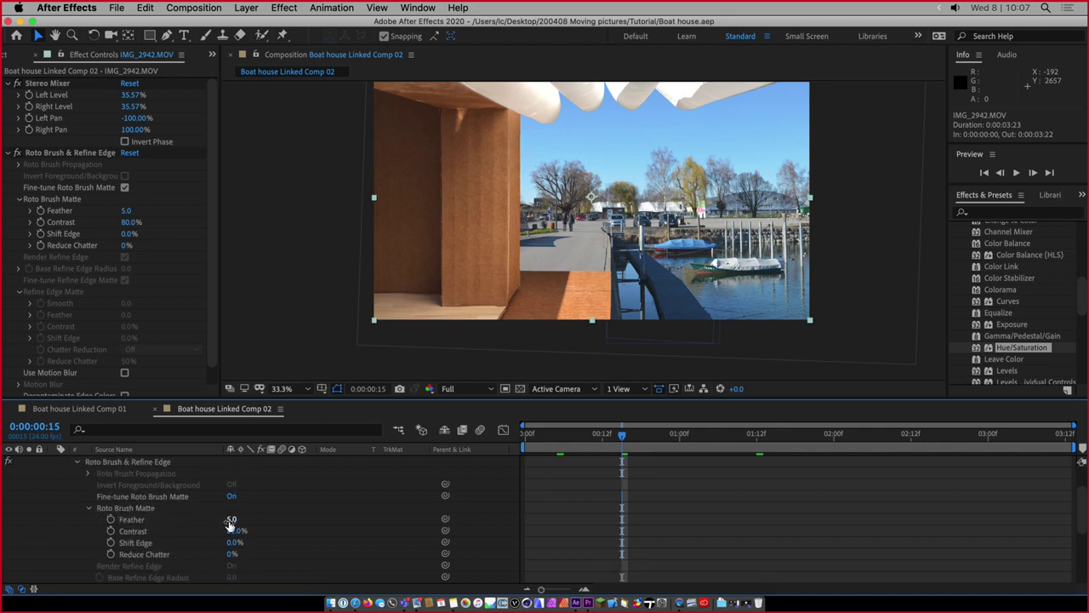
Scrub the Roto Brush Matte Feather from 110.9 down to 34.9
left_click_drag(233, 519, 492, 525)
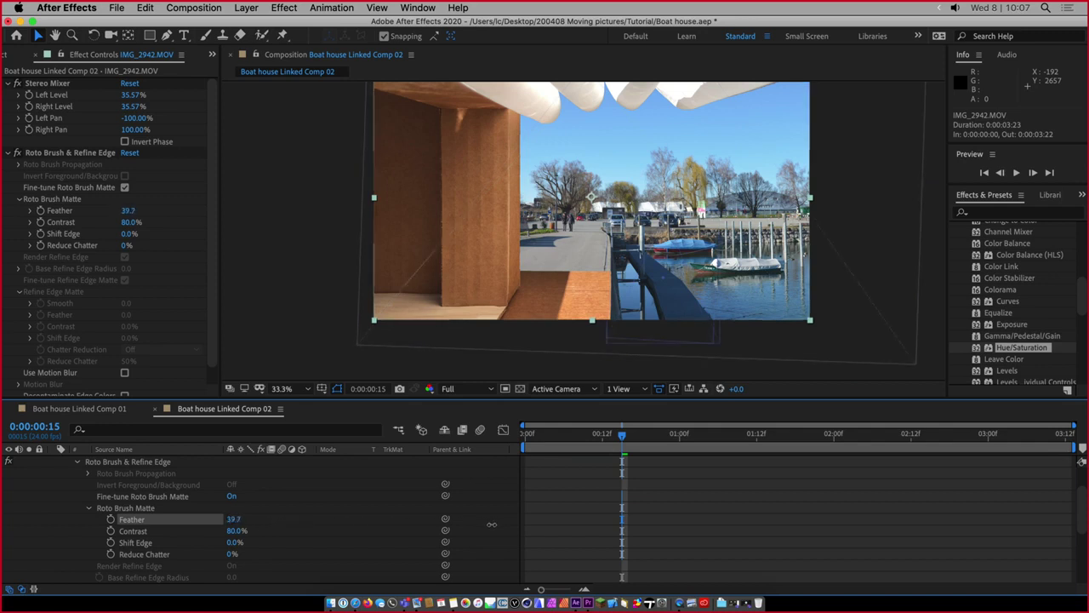
left_click_drag(808, 524, 640, 521)
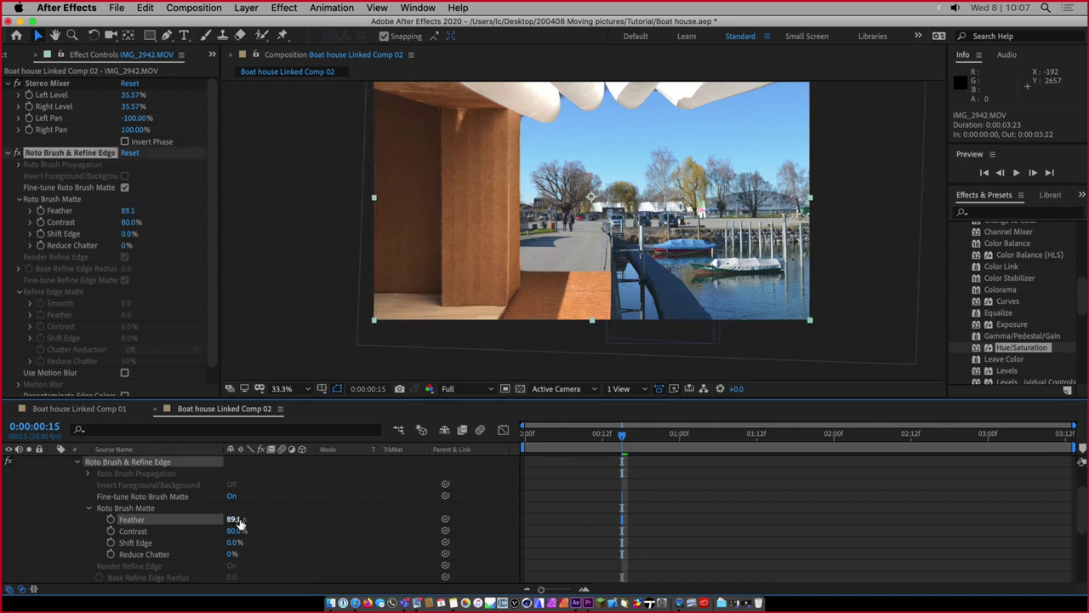
left_click_drag(234, 522, 366, 520)
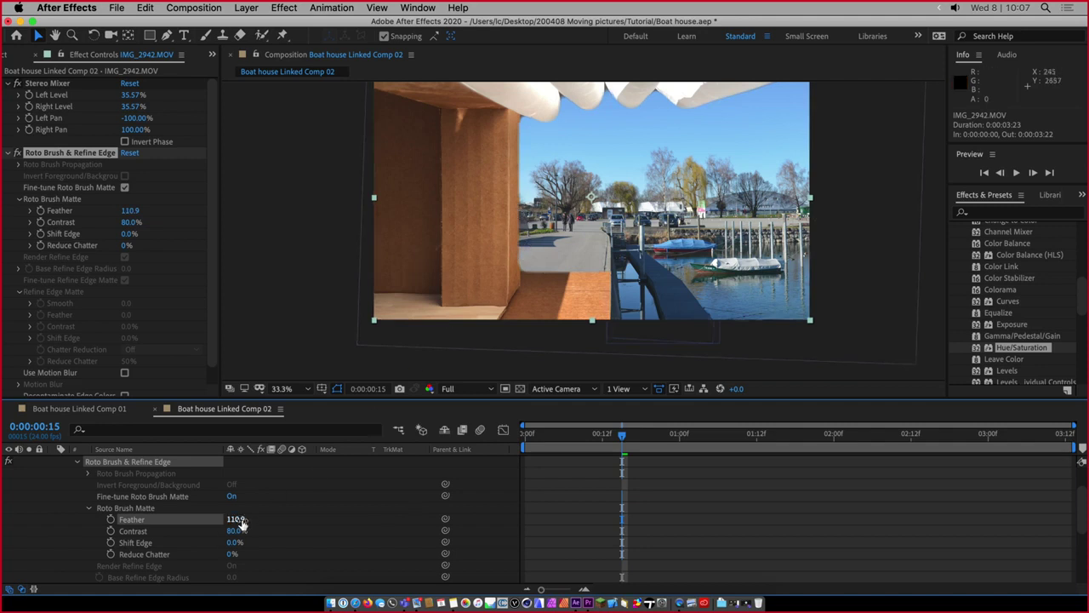
left_click_drag(243, 520, 16, 532)
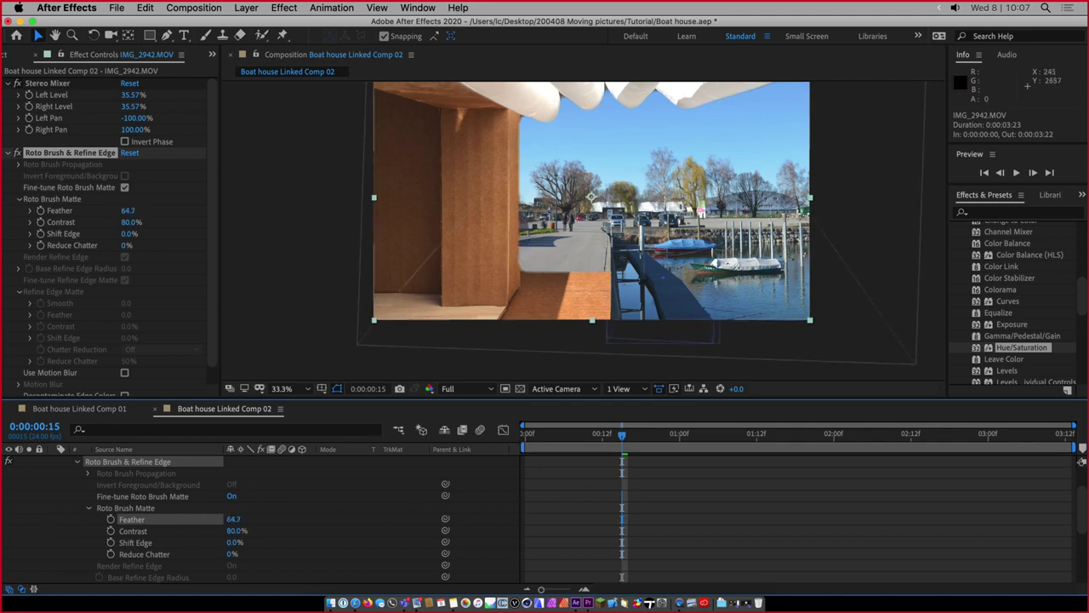
left_click_drag(234, 526, 65, 527)
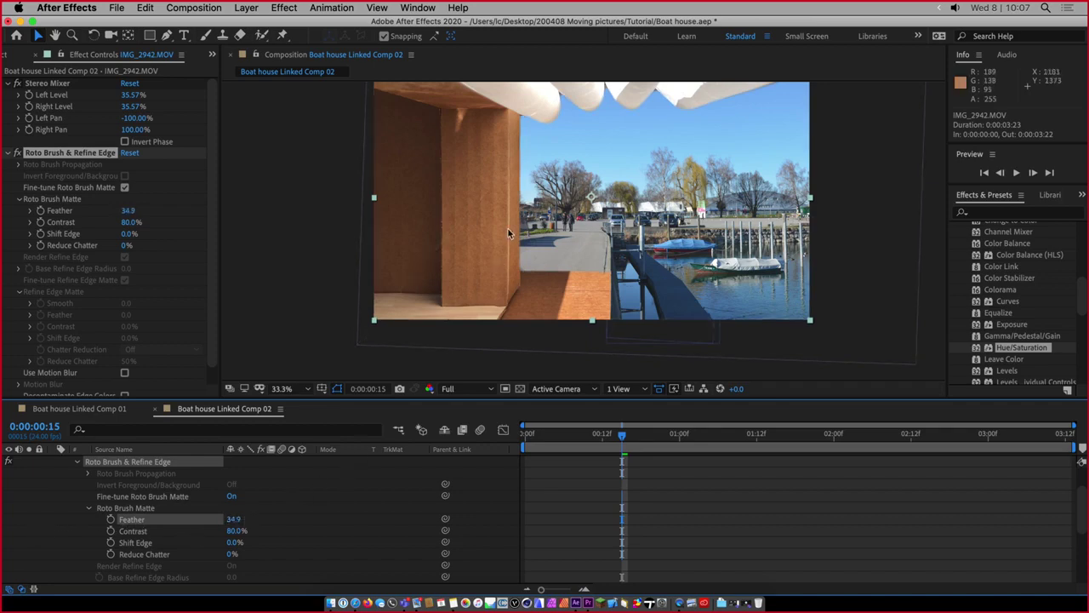
scroll(509, 228, "up", 2)
scroll(511, 227, "up", 3)
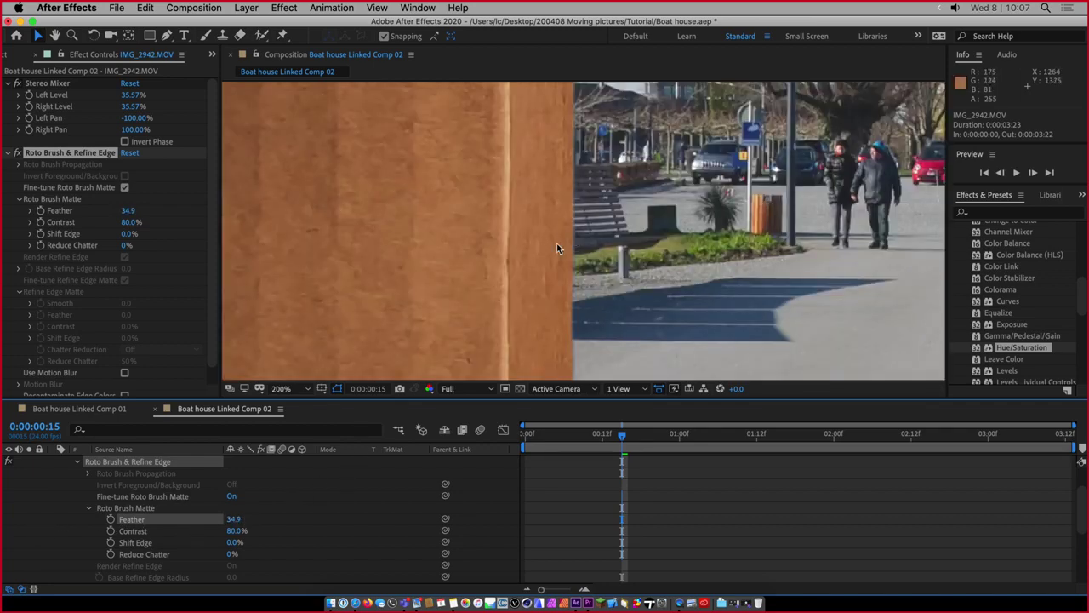
scroll(574, 281, "down", 2)
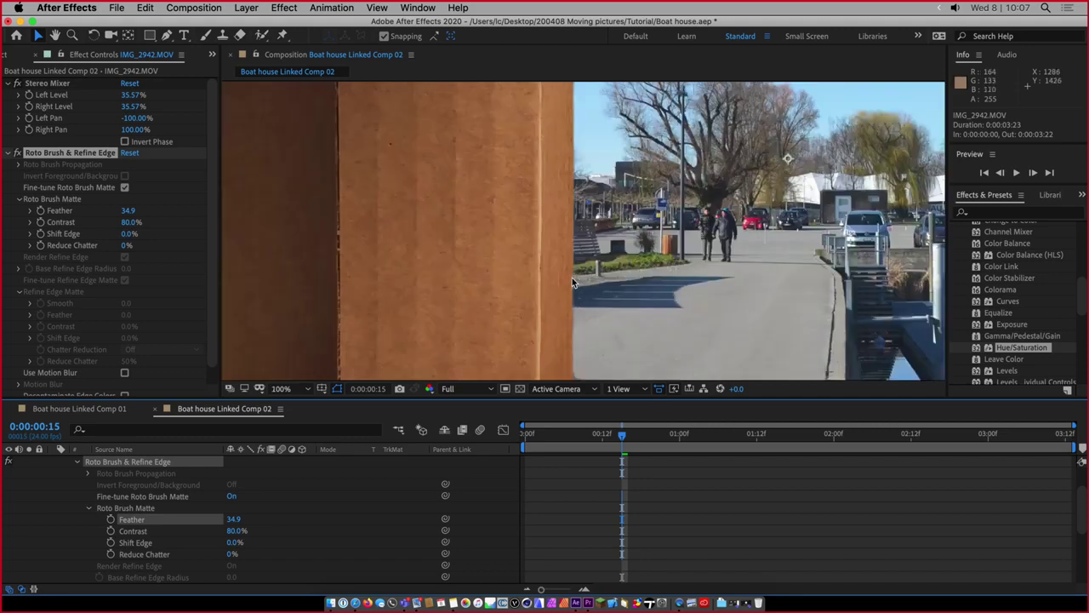
scroll(571, 285, "down", 4)
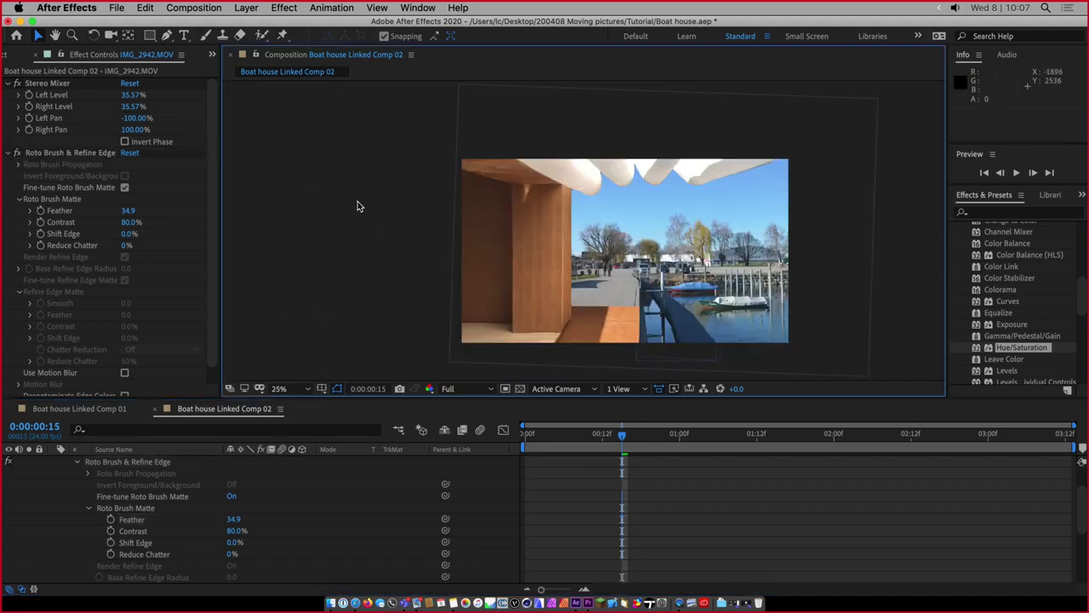
key("super+Tab")
Move the playhead to 00:00:05:02 and fit the program monitor view to the frame
left_click(436, 487)
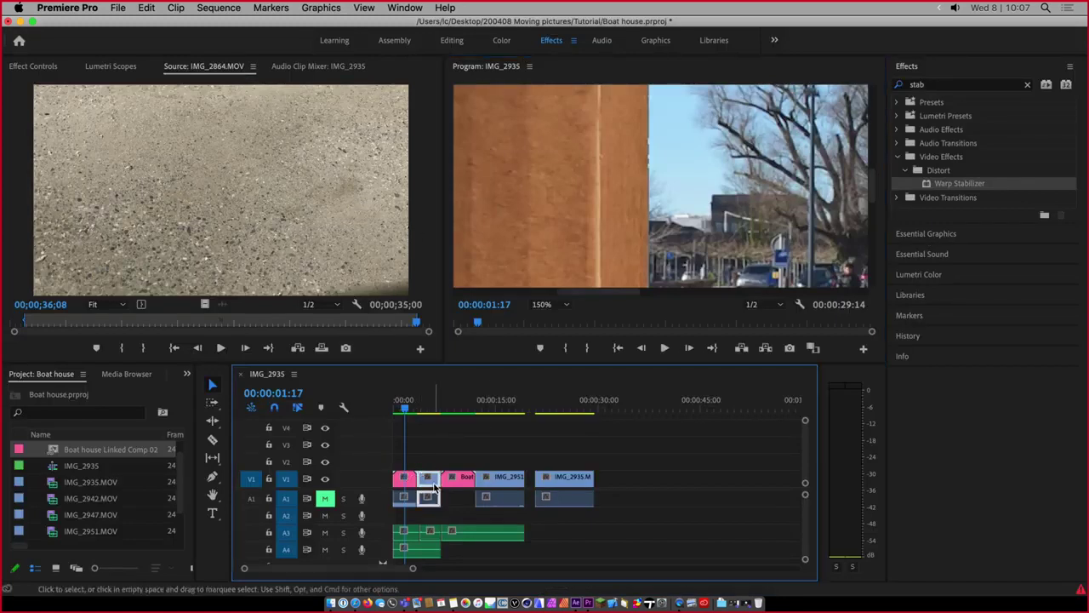
left_click(434, 397)
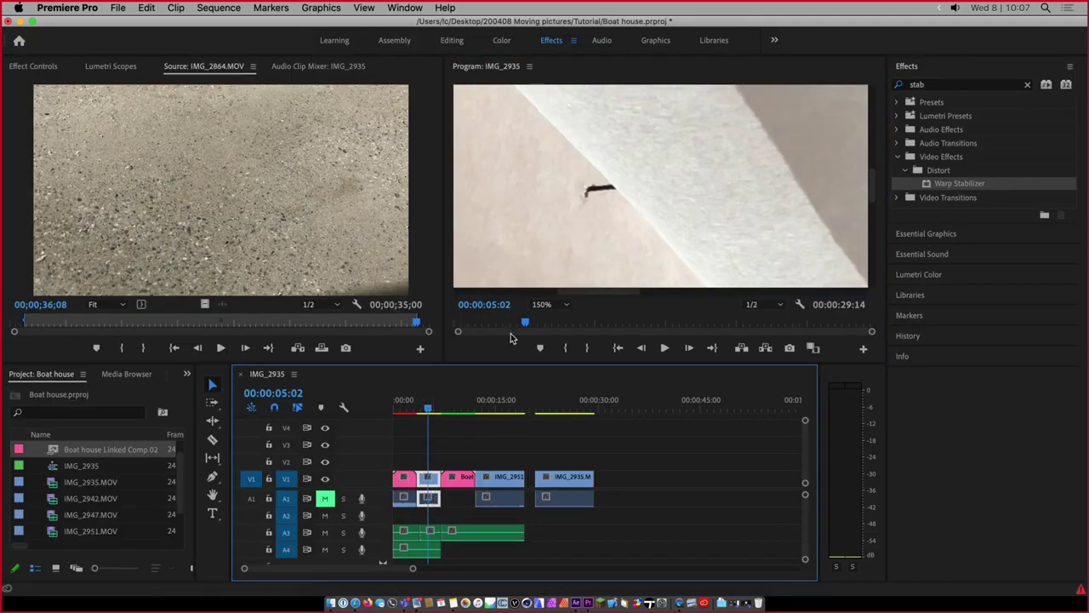
left_click(553, 304)
left_click(549, 333)
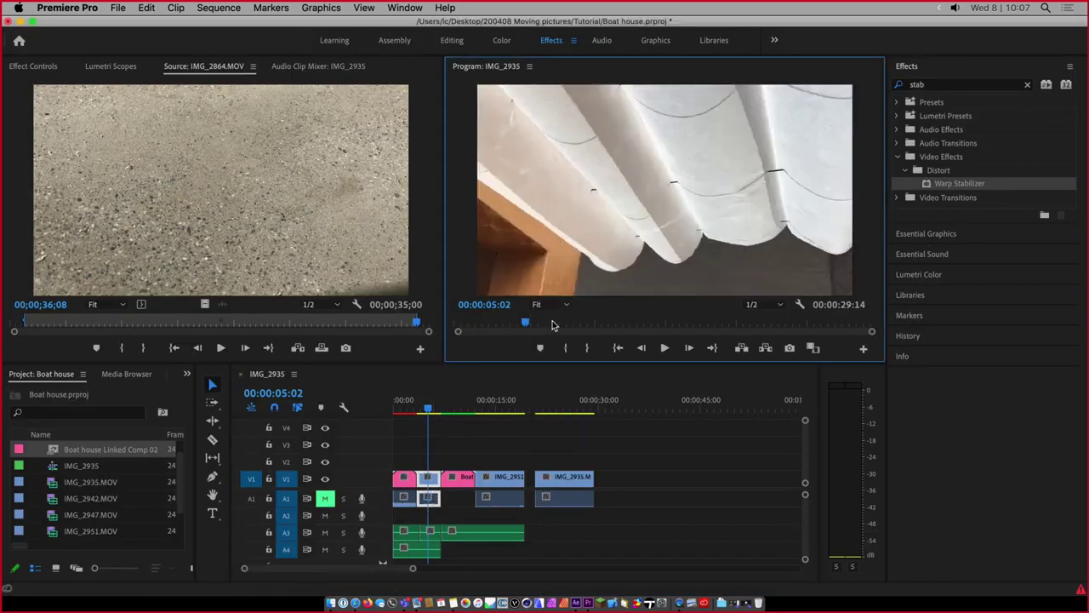
left_click(429, 480)
left_click(425, 494)
right_click(435, 493)
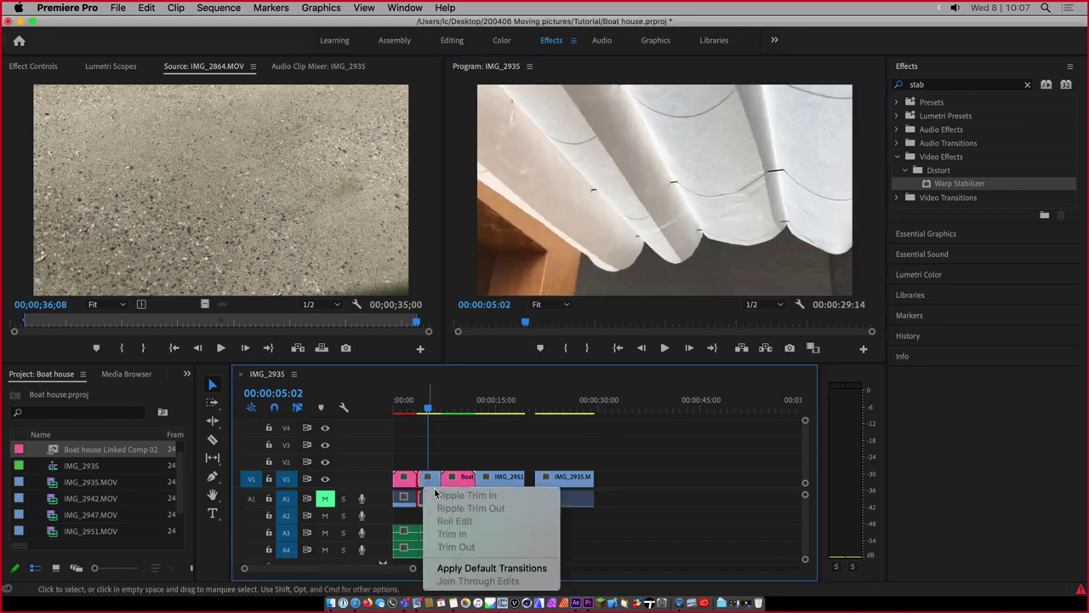
left_click(483, 456)
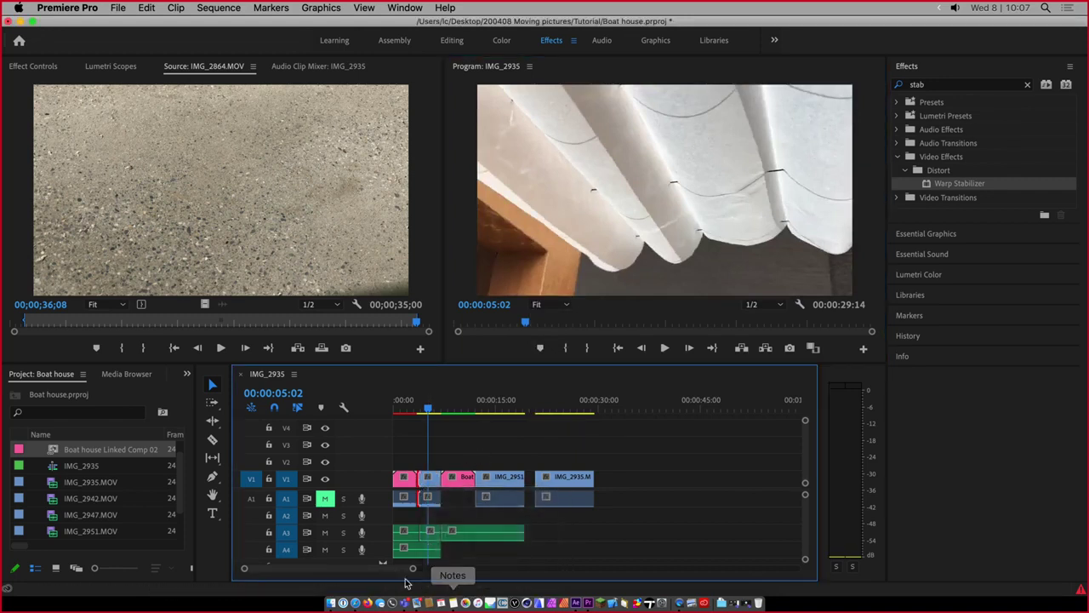
Replace the IMG_2947 clip with a linked After Effects composition, Boat house Linked Comp 03
left_click_drag(412, 569, 313, 569)
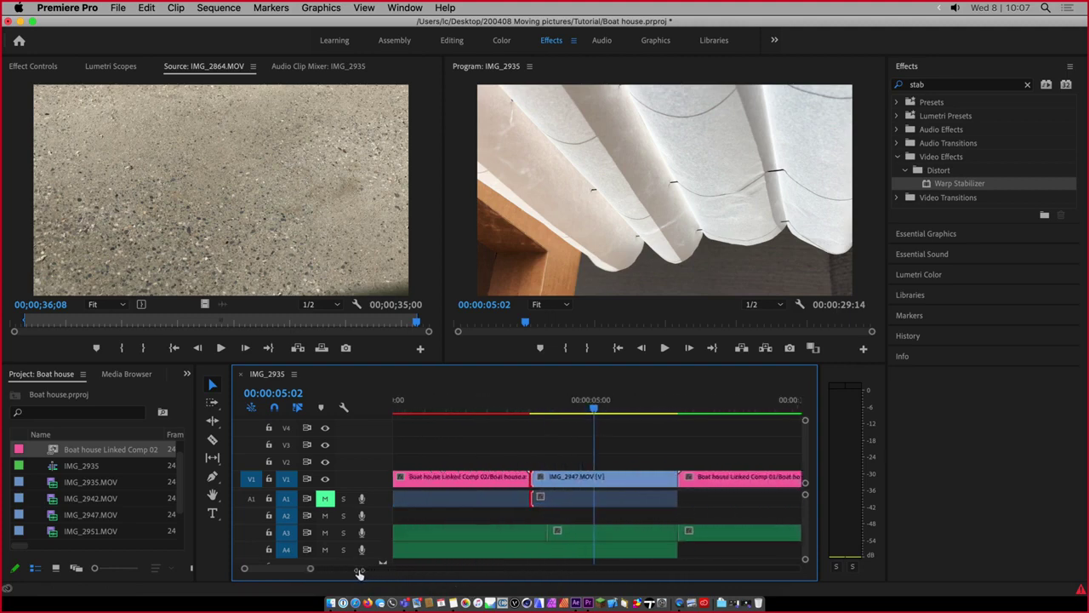
left_click(609, 484)
right_click(640, 493)
scroll(672, 560, "down", 3)
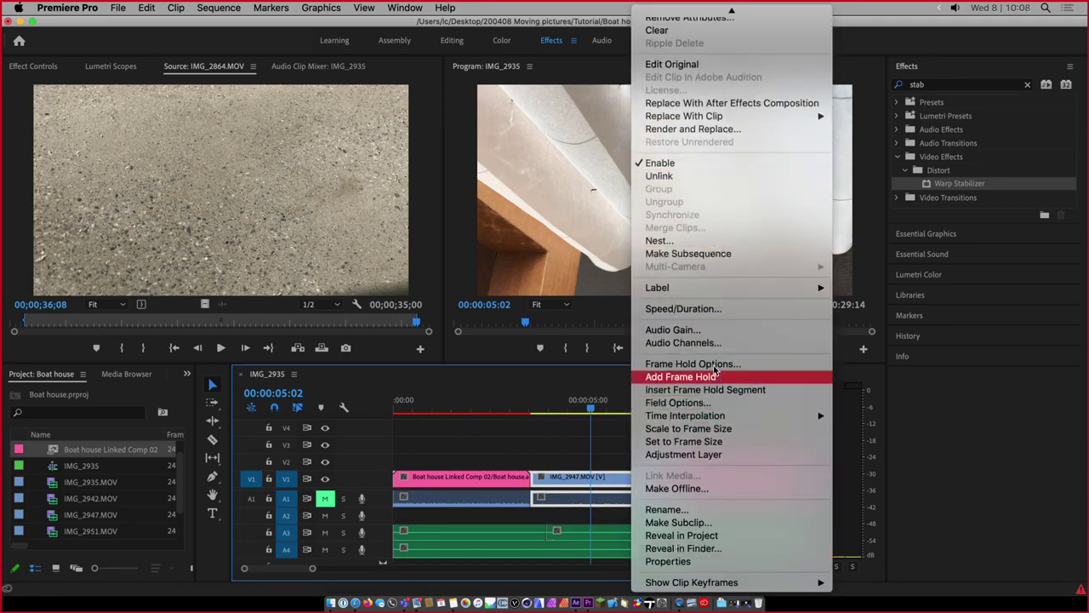
left_click(707, 103)
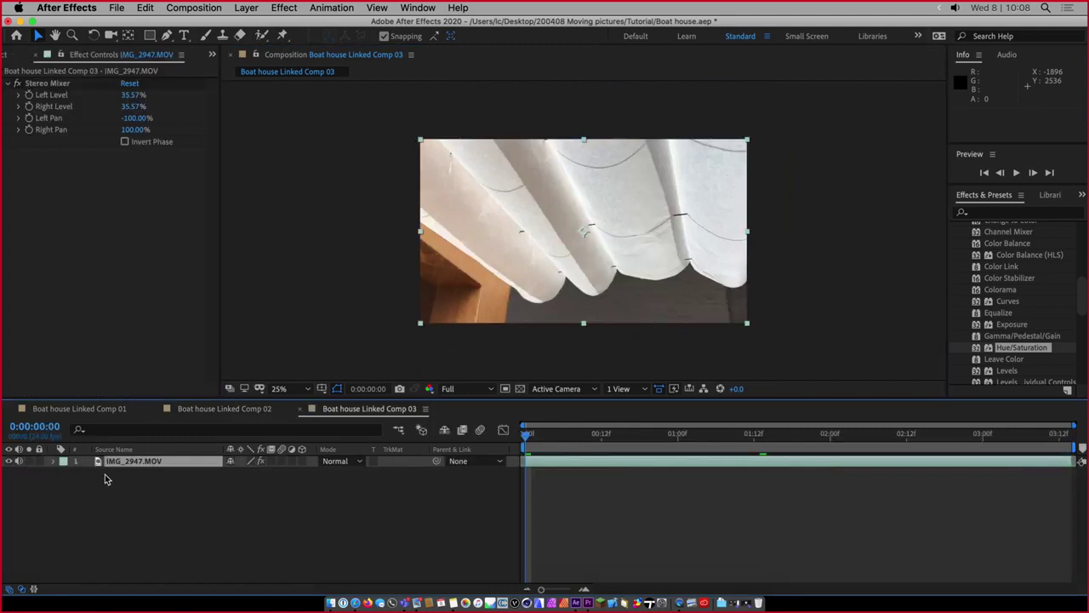
Add DSC_5574.JPG from Finder beneath IMG_2947.MOV, then open the clip's layer view with Roto Brush
key("super+Tab")
key("super+Tab")
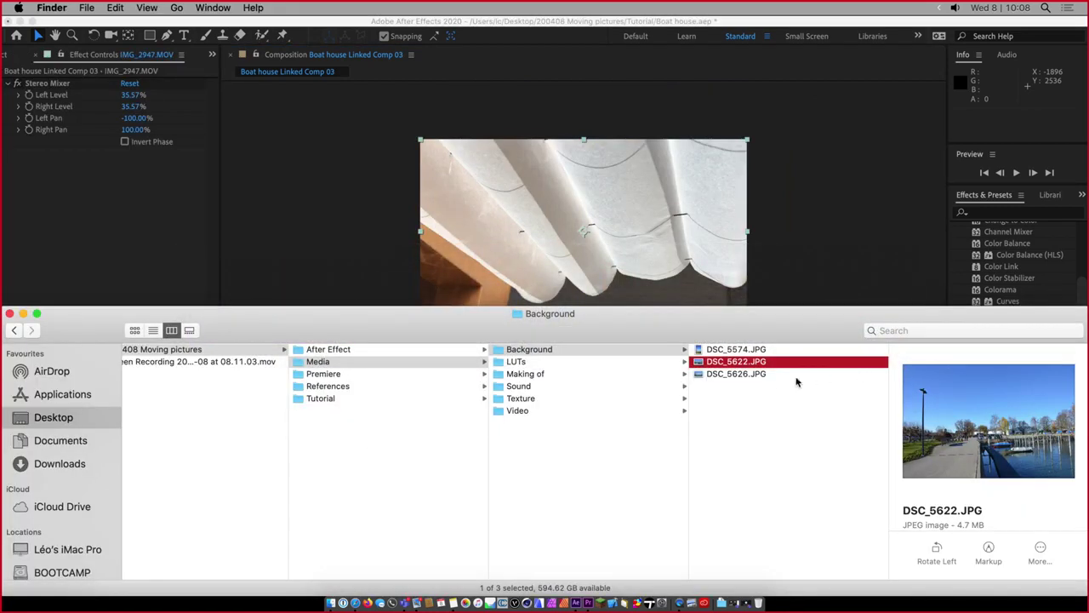
left_click(766, 352)
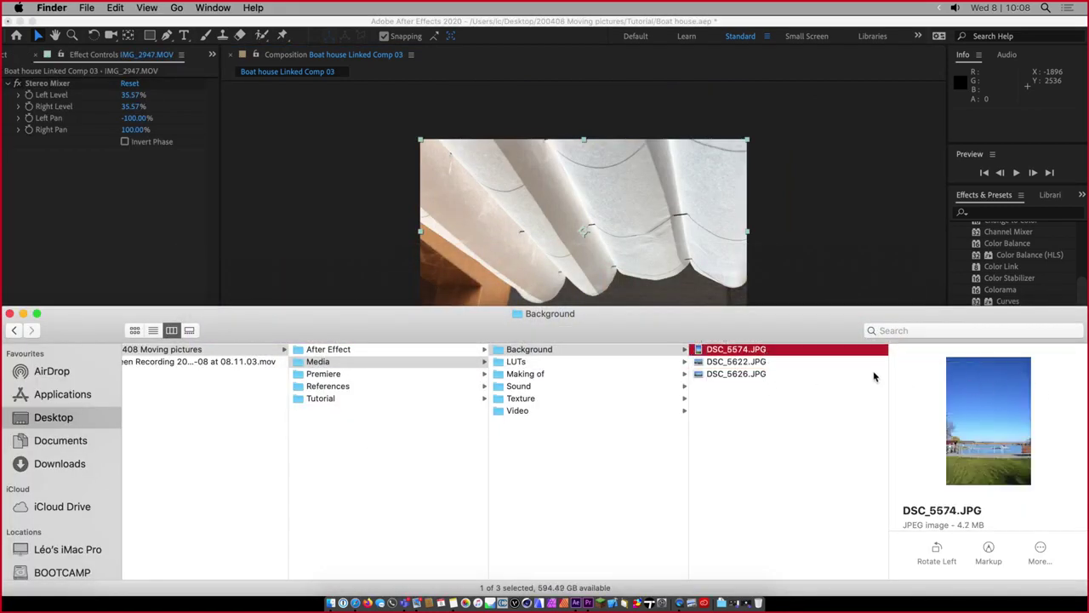
left_click_drag(753, 353, 127, 509)
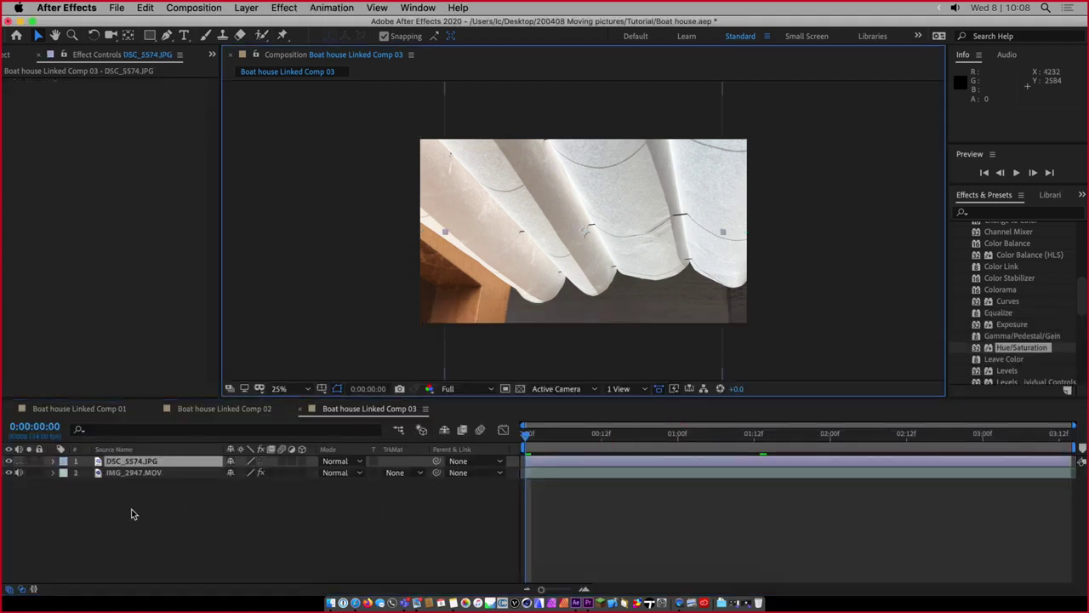
left_click_drag(129, 462, 132, 487)
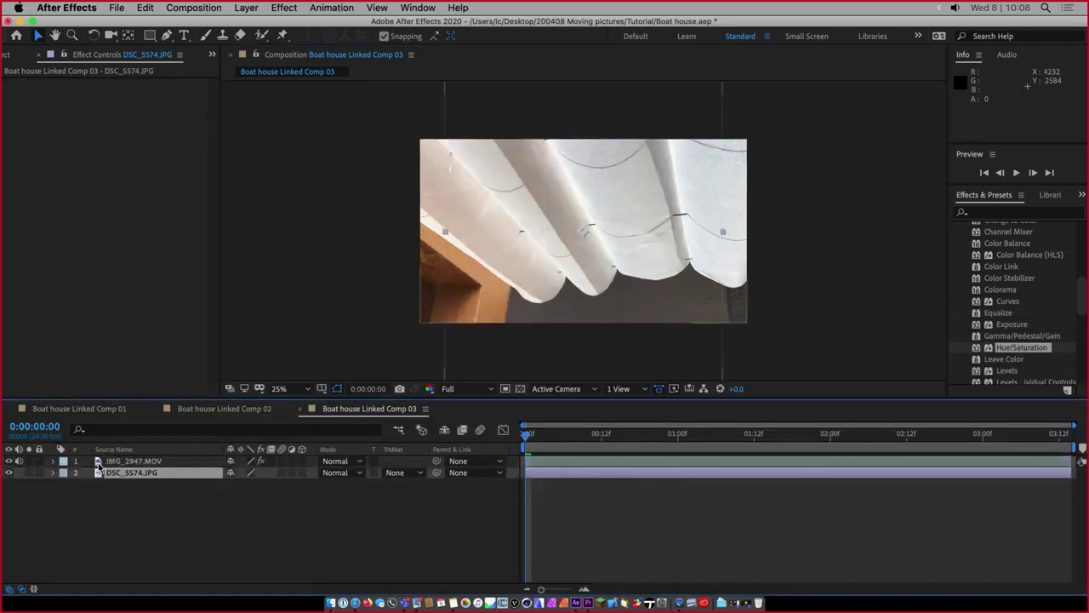
double_click(98, 460)
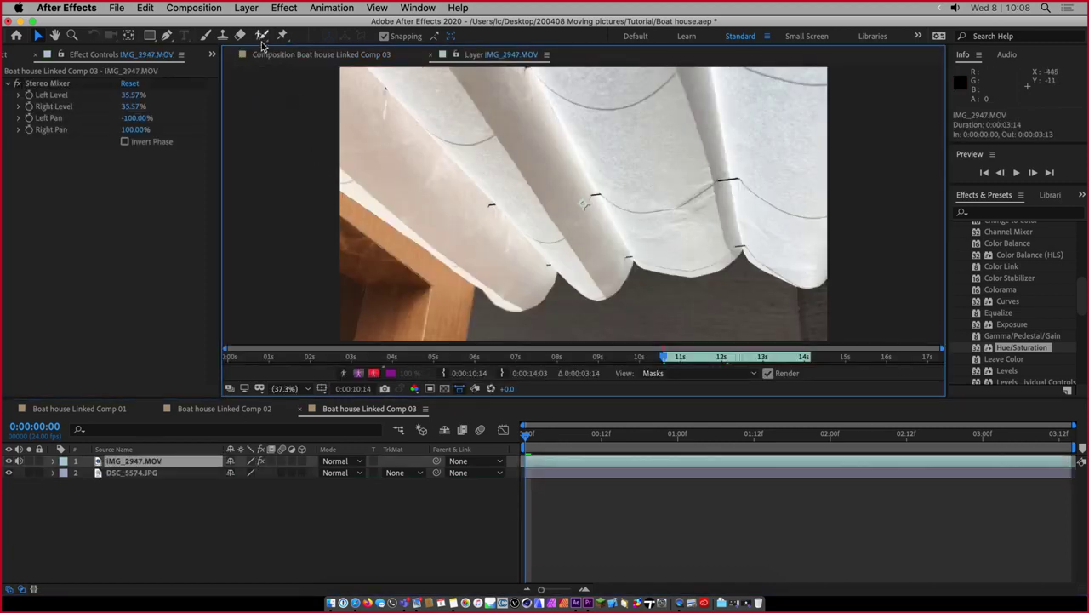
left_click(262, 35)
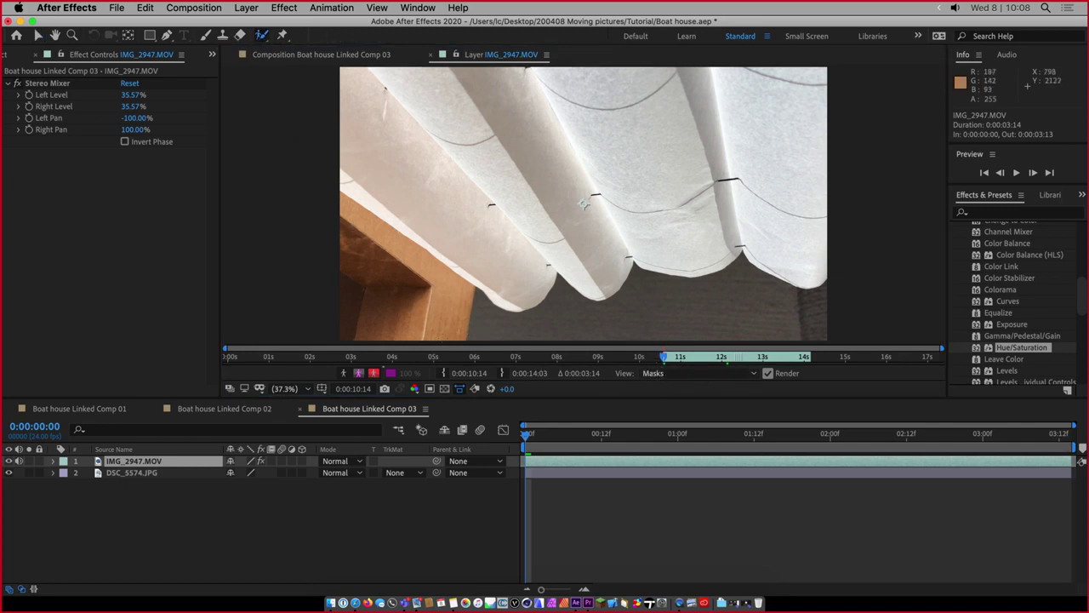
Paint Roto Brush foreground strokes over the wooden beam and along the fabric canopy's lower edge
left_click_drag(457, 269, 454, 337)
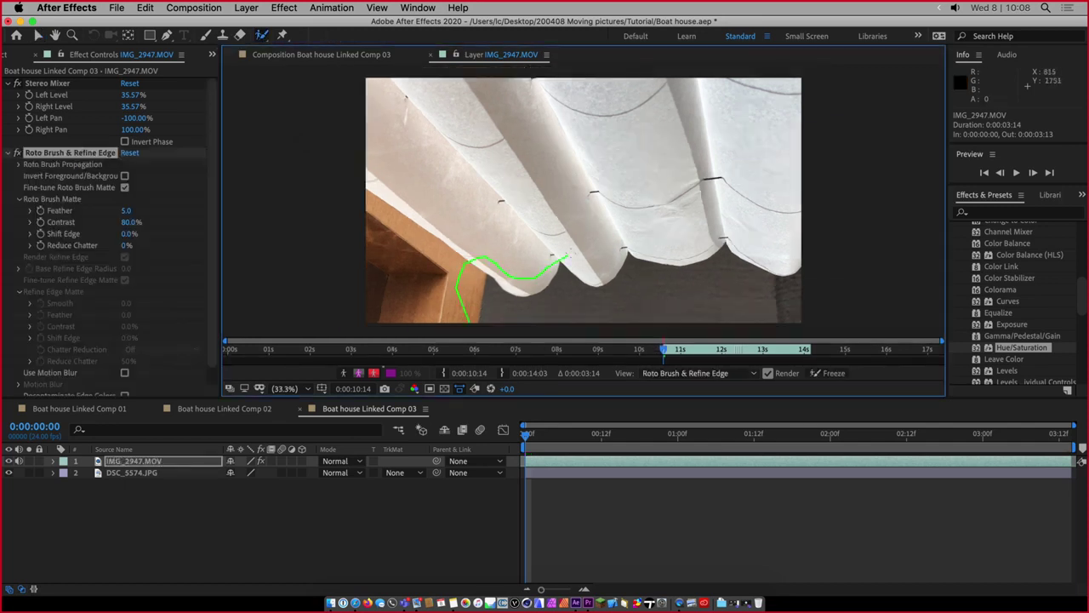
mouse_move(589, 271)
left_mouse_down()
mouse_move(655, 247)
mouse_move(766, 253)
mouse_move(729, 104)
mouse_move(426, 160)
mouse_move(422, 303)
mouse_move(457, 304)
mouse_move(468, 322)
left_mouse_up()
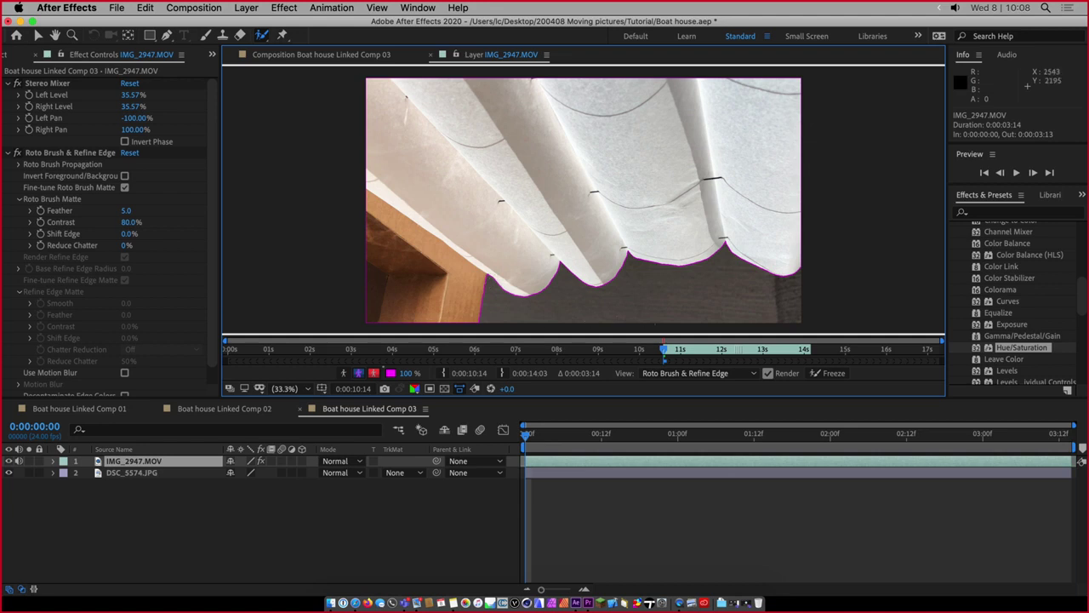
Propagate the Roto Brush selection forward through IMG_2947.MOV to about 0:00:13:08
left_click(688, 352)
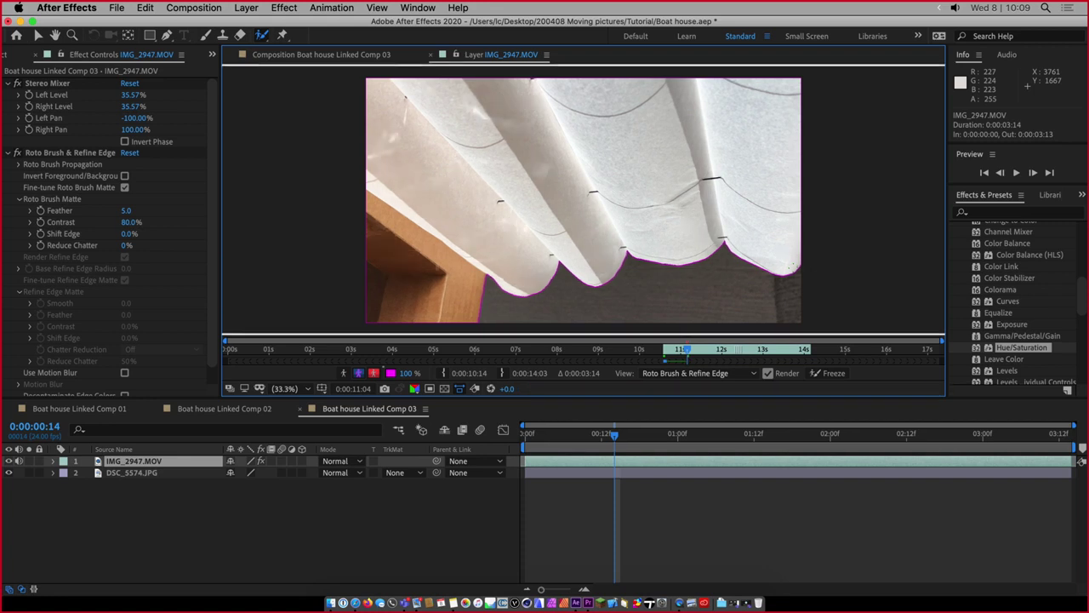
left_click(778, 350)
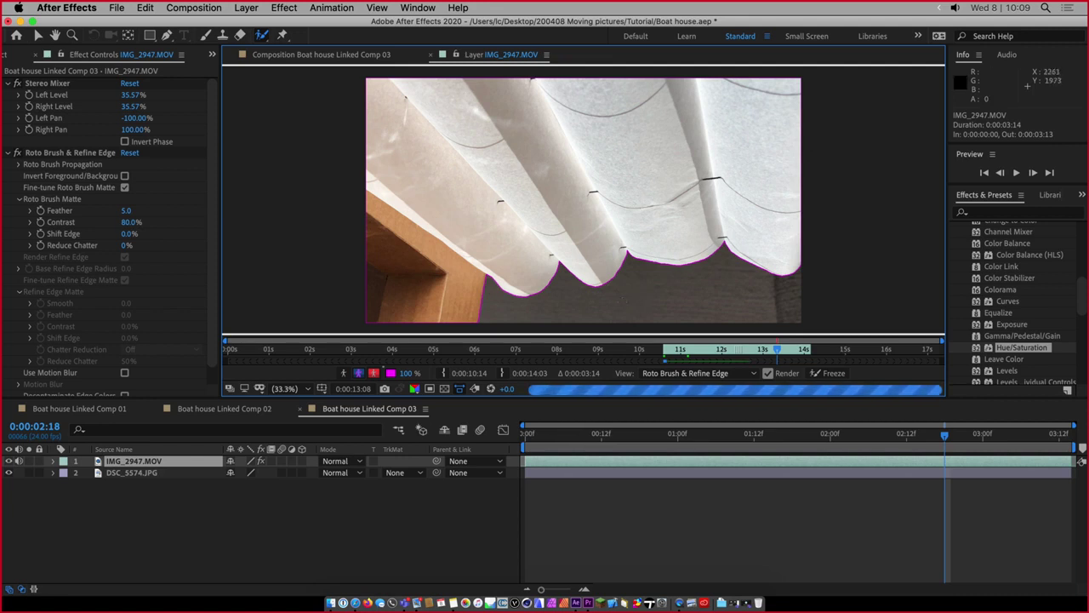
scroll(619, 300, "up", 5)
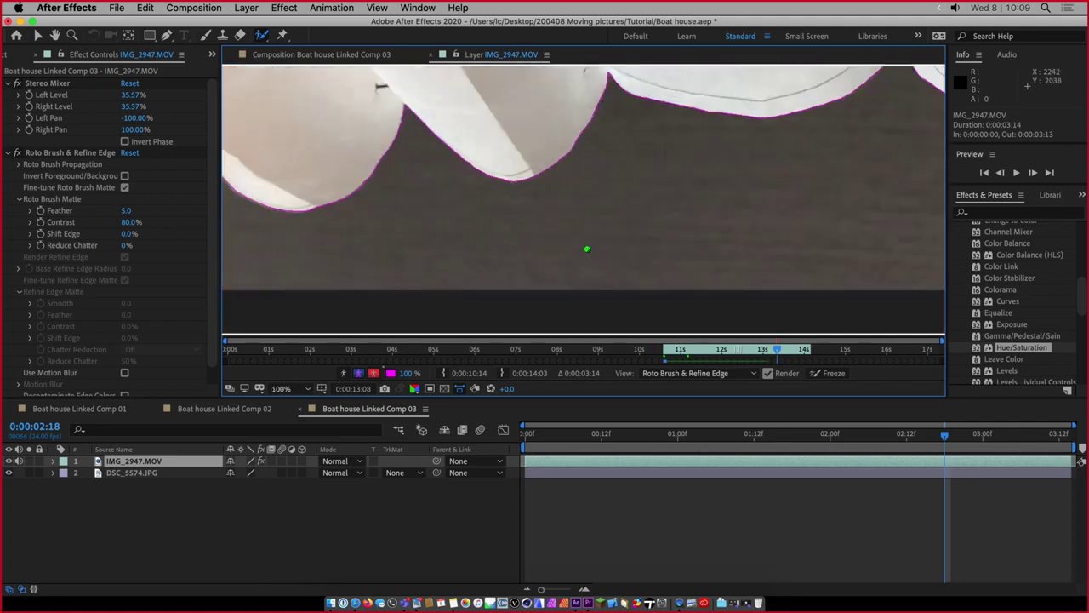
Zoom in on the roto matte edge, toggle Alt subtract mode, then zoom back out
scroll(587, 249, "up", 1)
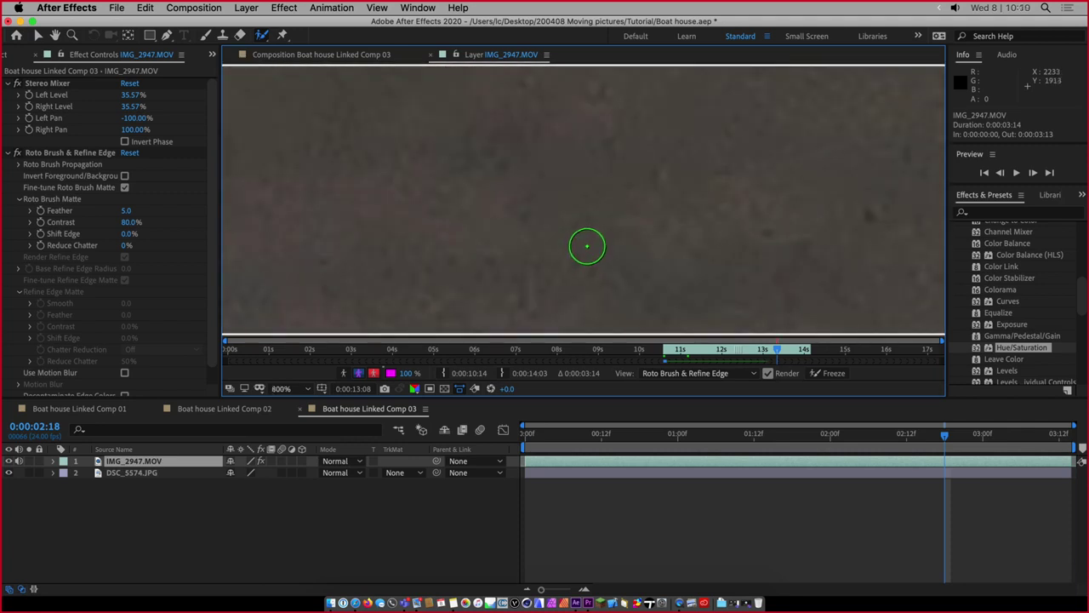
key("alt")
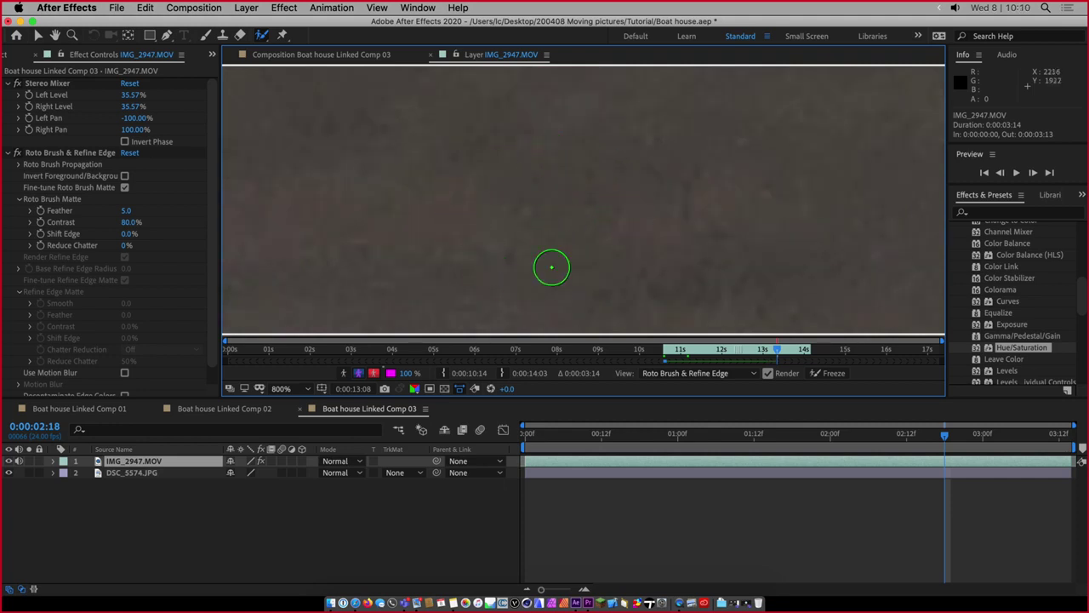
key("alt")
scroll(579, 239, "down", 8)
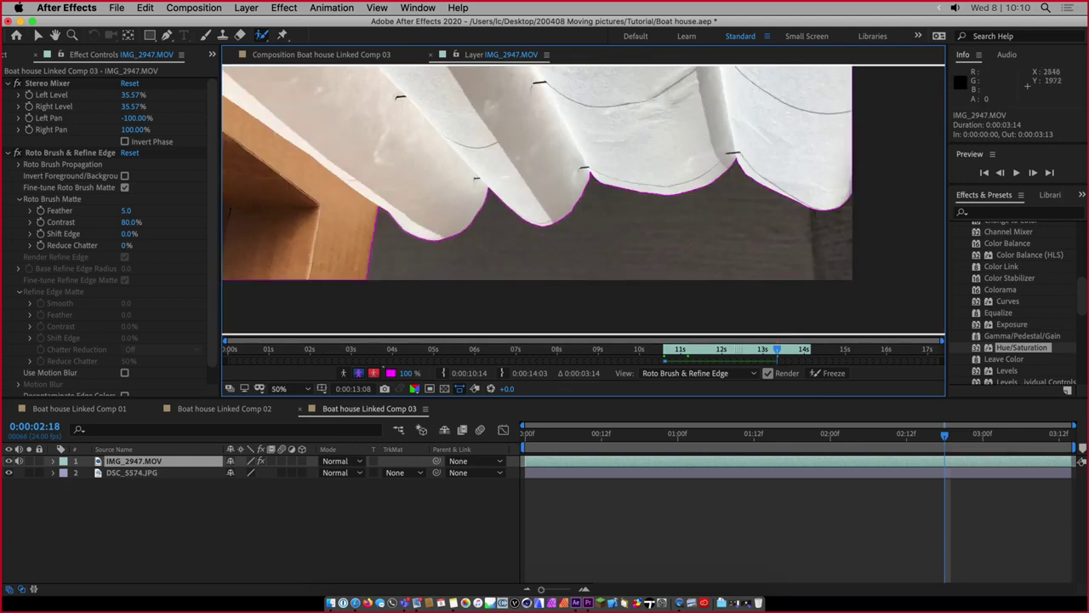
scroll(685, 245, "up", 4)
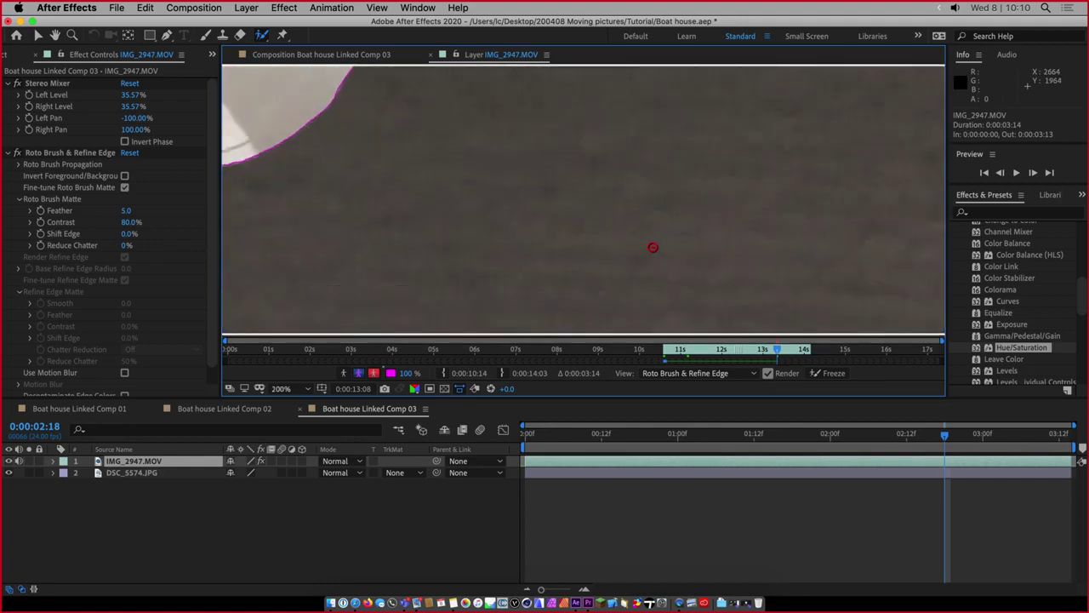
scroll(653, 247, "down", 6)
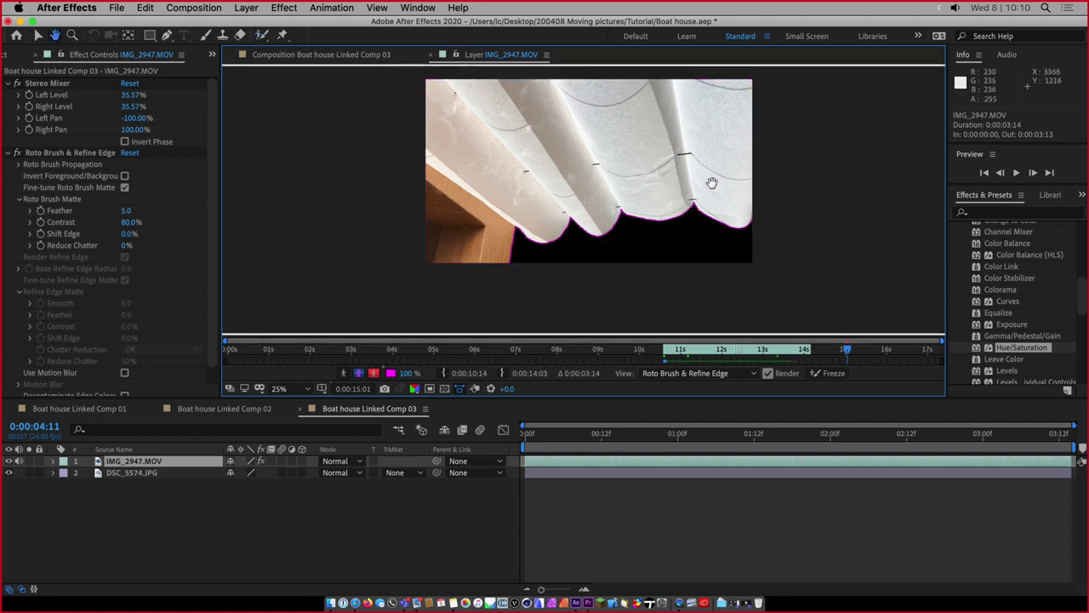
Check the awning roto matte at several earlier frames, back to near the clip start
left_click_drag(709, 178, 710, 228)
left_click(556, 349)
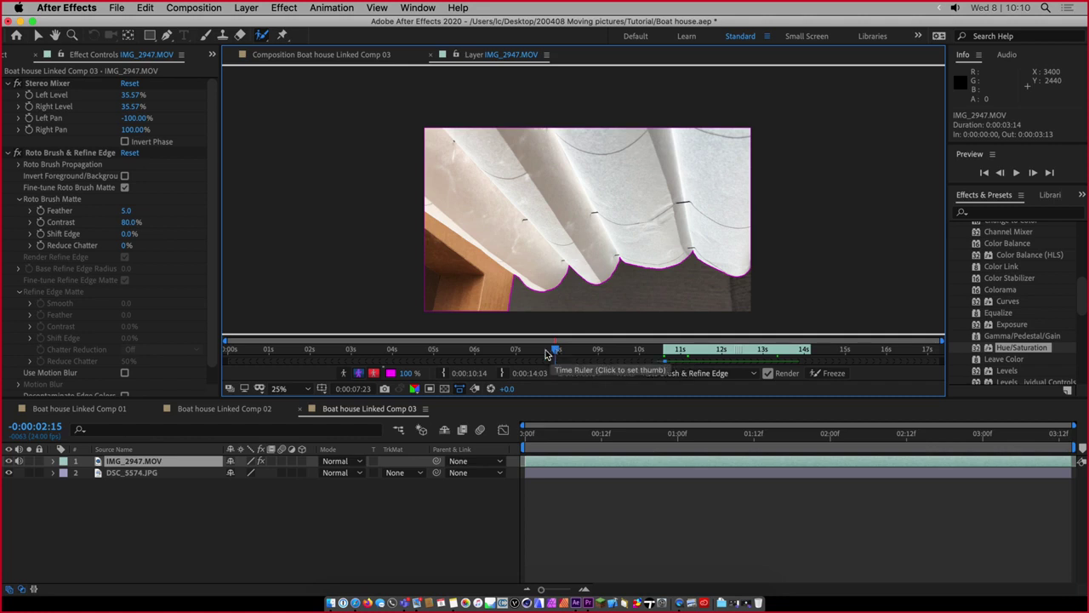
left_click(505, 349)
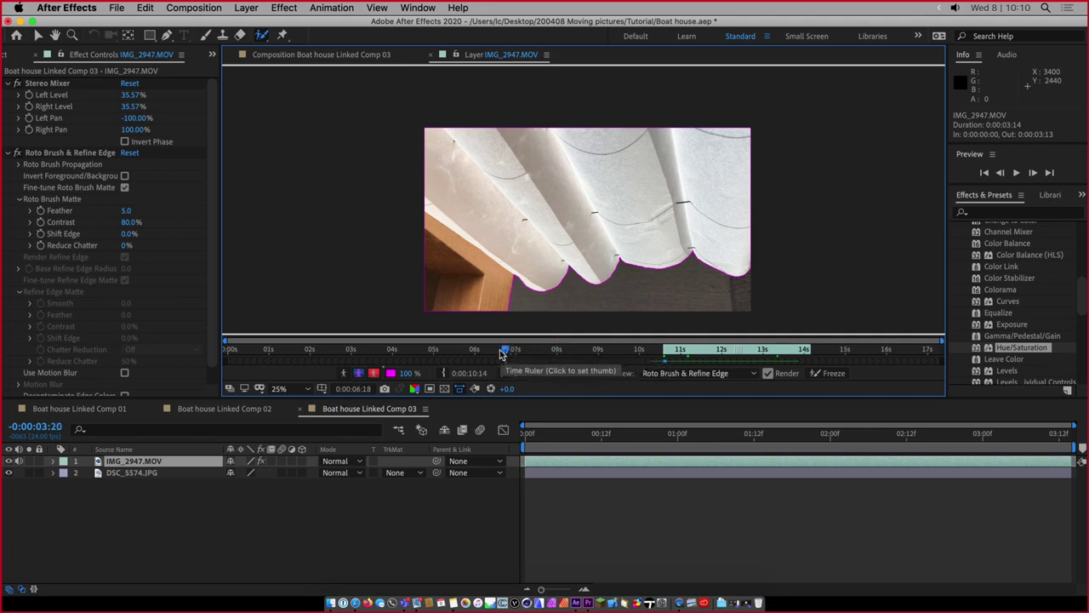
left_click(424, 349)
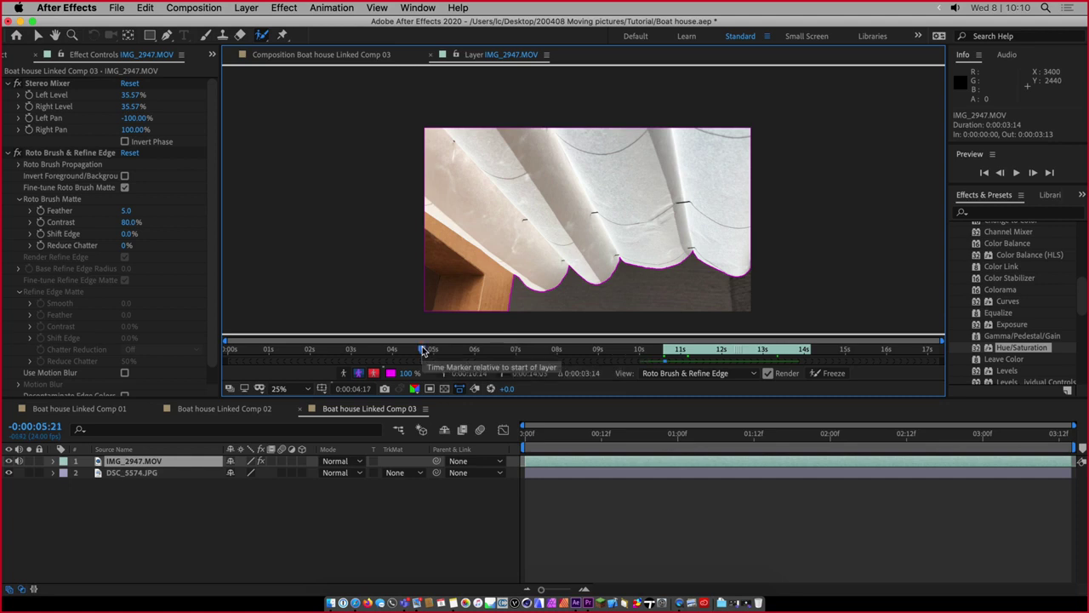
left_click(332, 351)
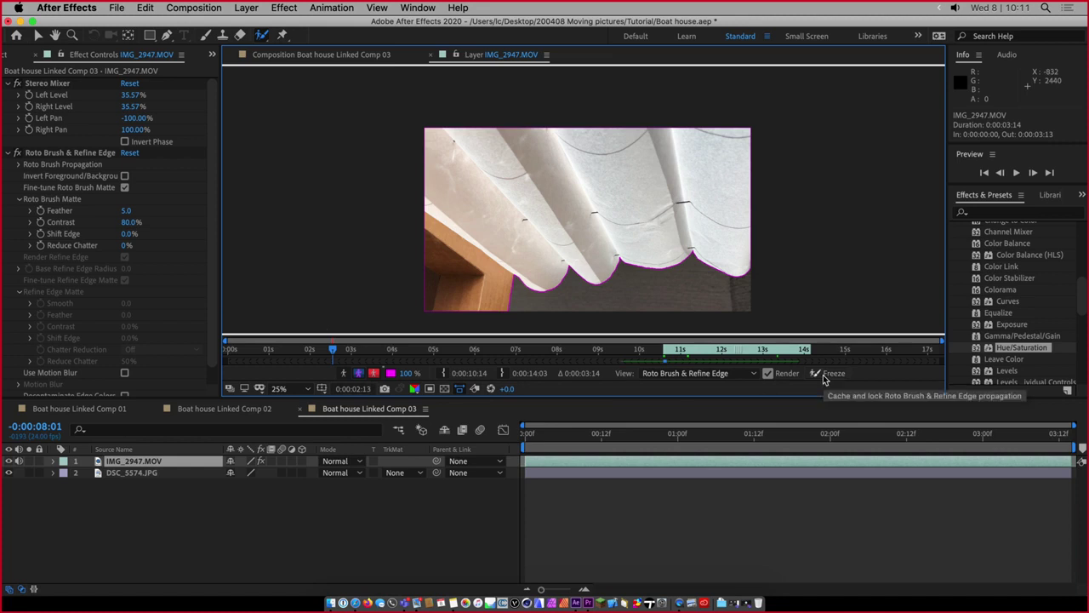
Save the project, freeze the Roto Brush propagation on IMG_2947.MOV, and switch to Premiere Pro
key("super+s")
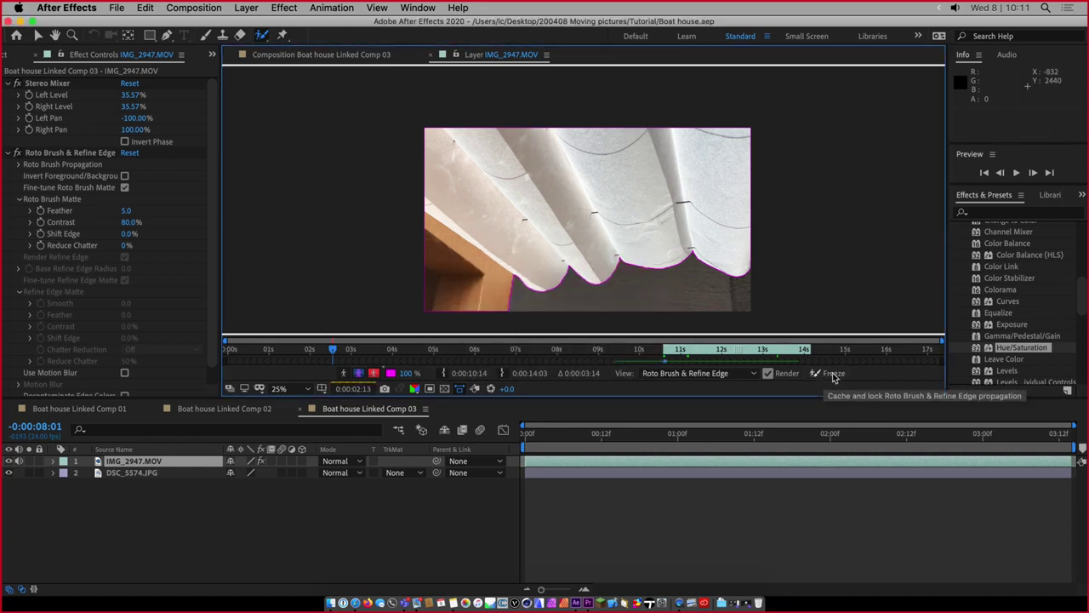
left_click(834, 376)
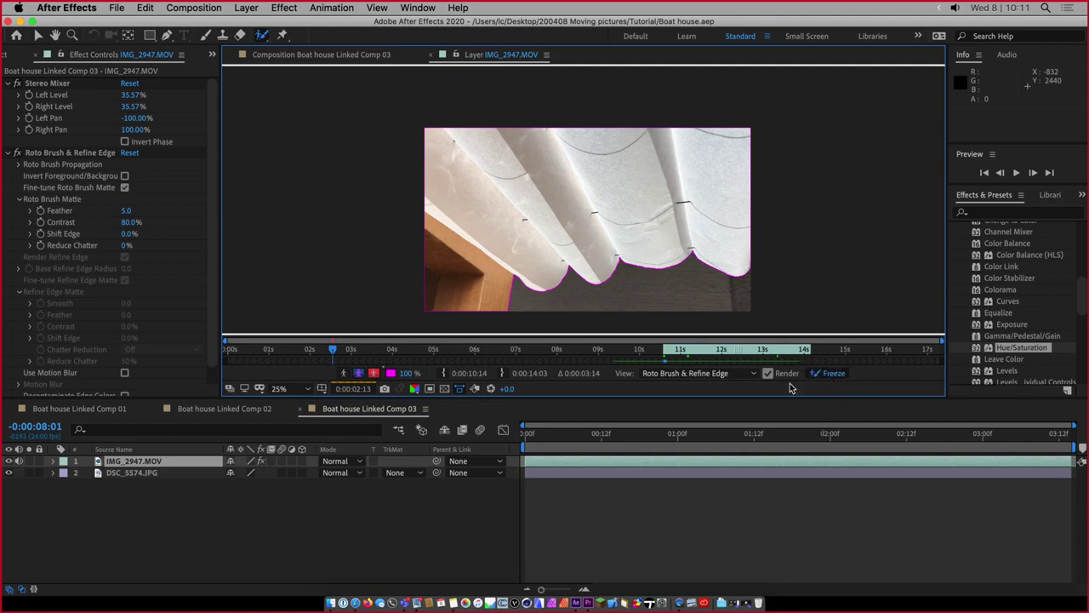
key("super+Tab")
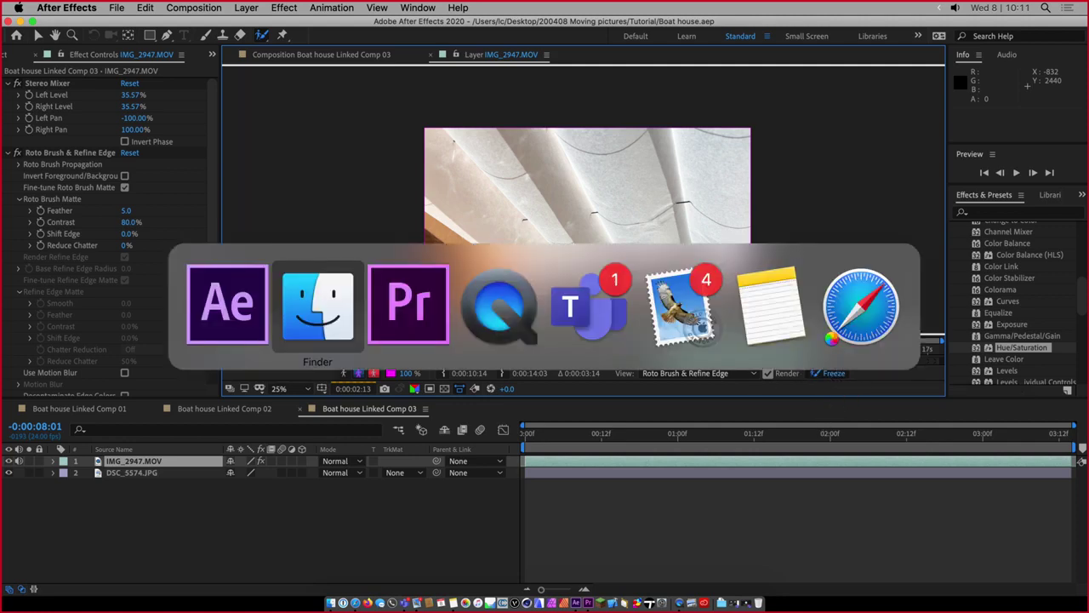
key("super+Tab")
key("super+shift+Tab")
key("Escape")
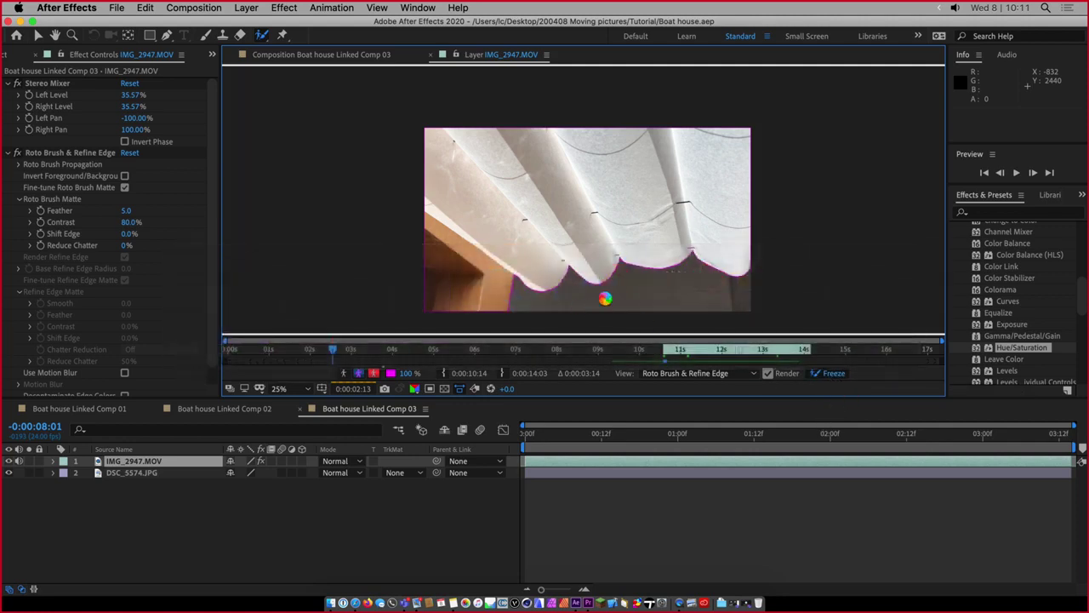
key("super+Tab")
key("super+Tab")
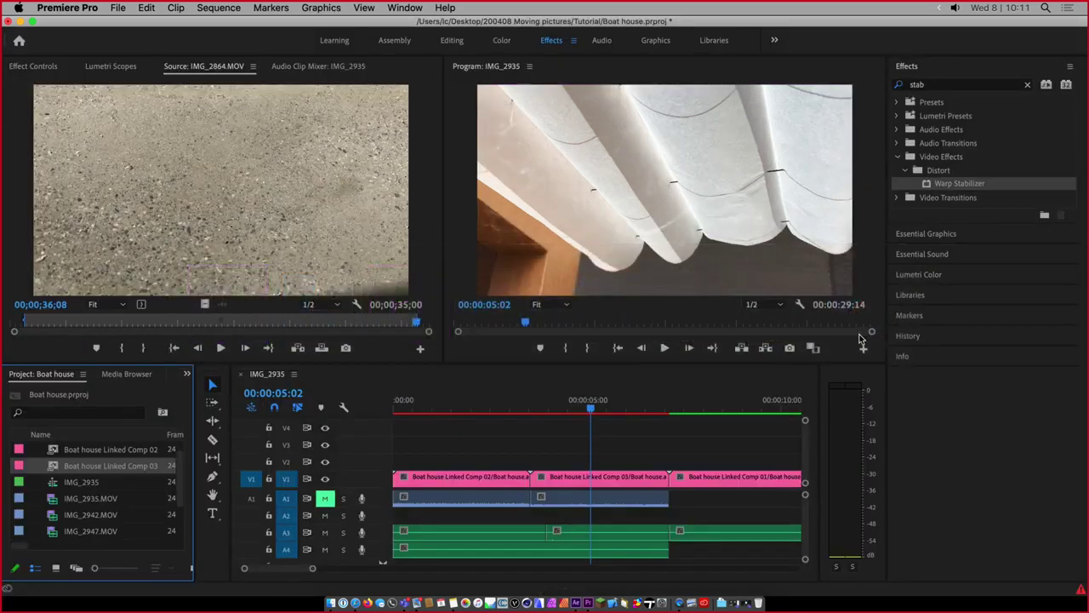
Zoom out the timeline and scrub the playhead back to the sequence's opening shot
scroll(681, 452, "down", 4)
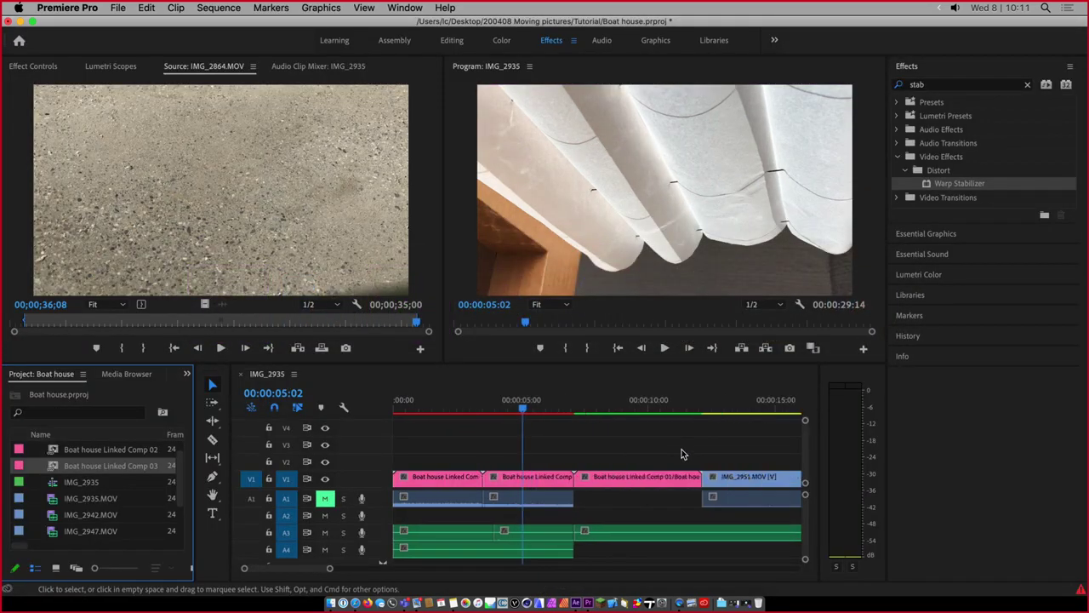
scroll(681, 453, "down", 1)
left_click_drag(574, 414, 413, 412)
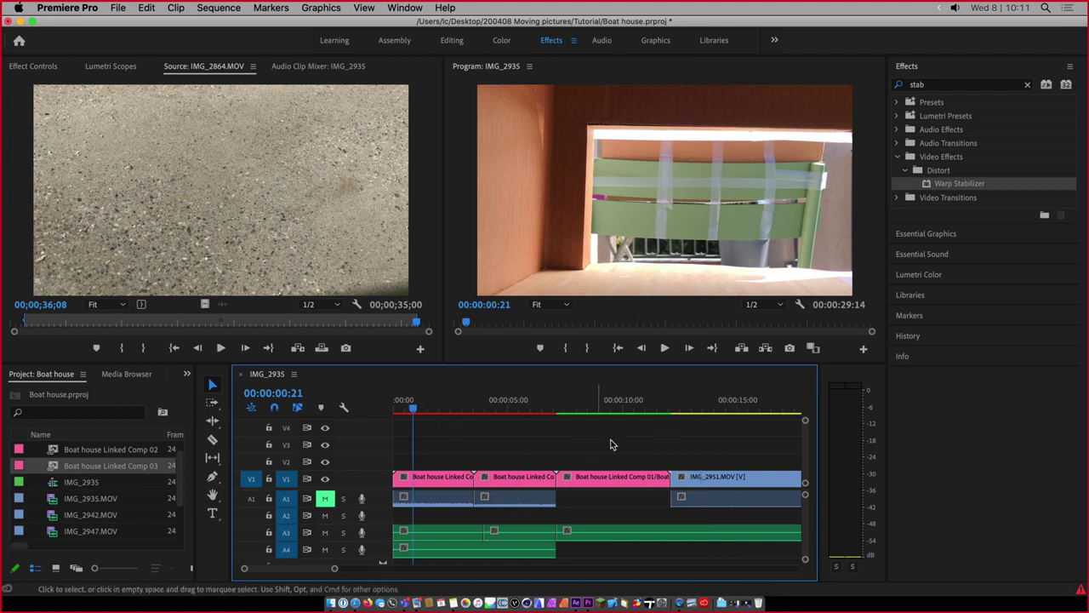
scroll(632, 446, "right", 2)
scroll(632, 446, "left", 2)
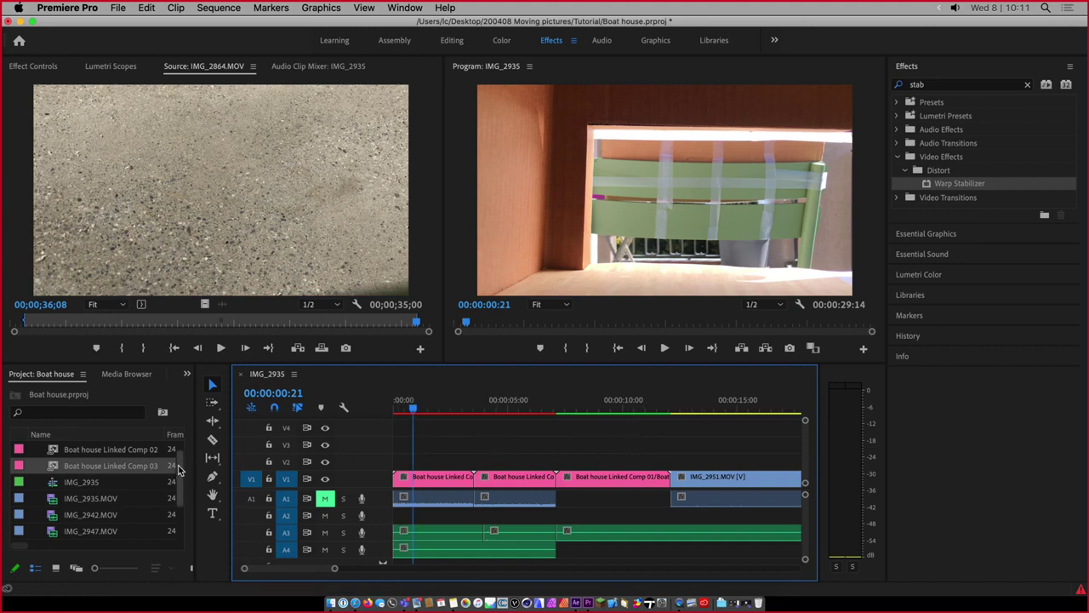
Select Boat House sound.m4a, then click through Boat house Linked Comp 01–03 in the Project panel
left_click_drag(179, 469, 76, 536)
left_click(76, 536)
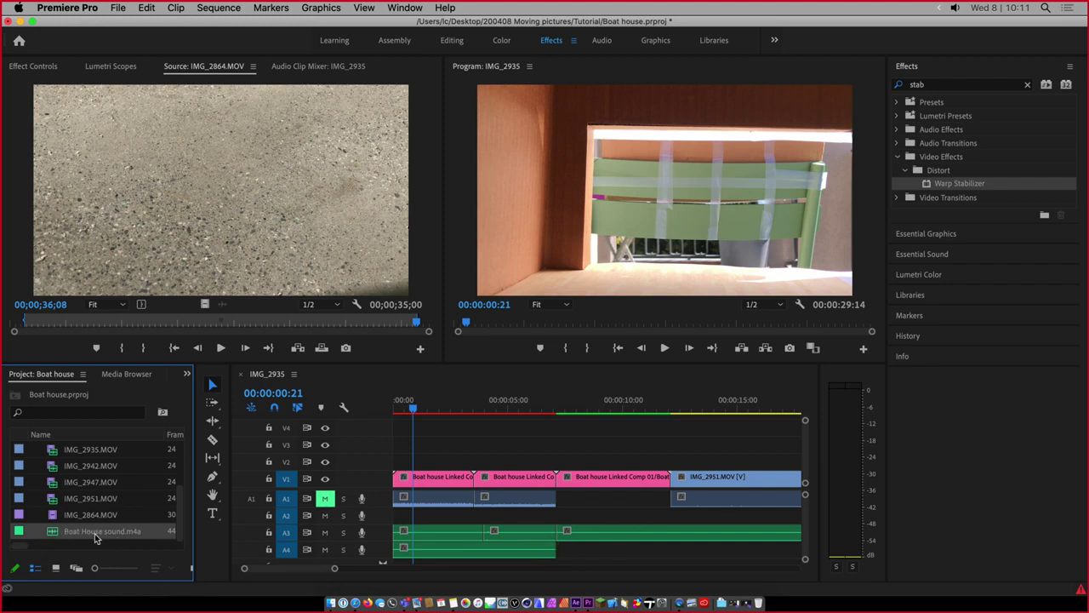
left_click_drag(181, 511, 180, 449)
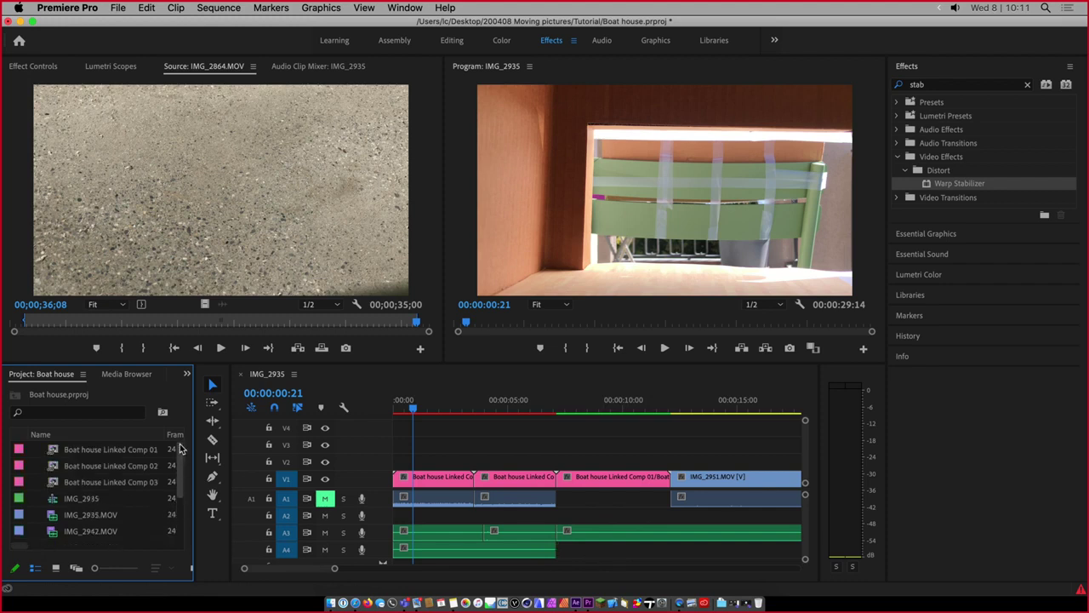
left_click(89, 451)
left_click(87, 466)
left_click(86, 482)
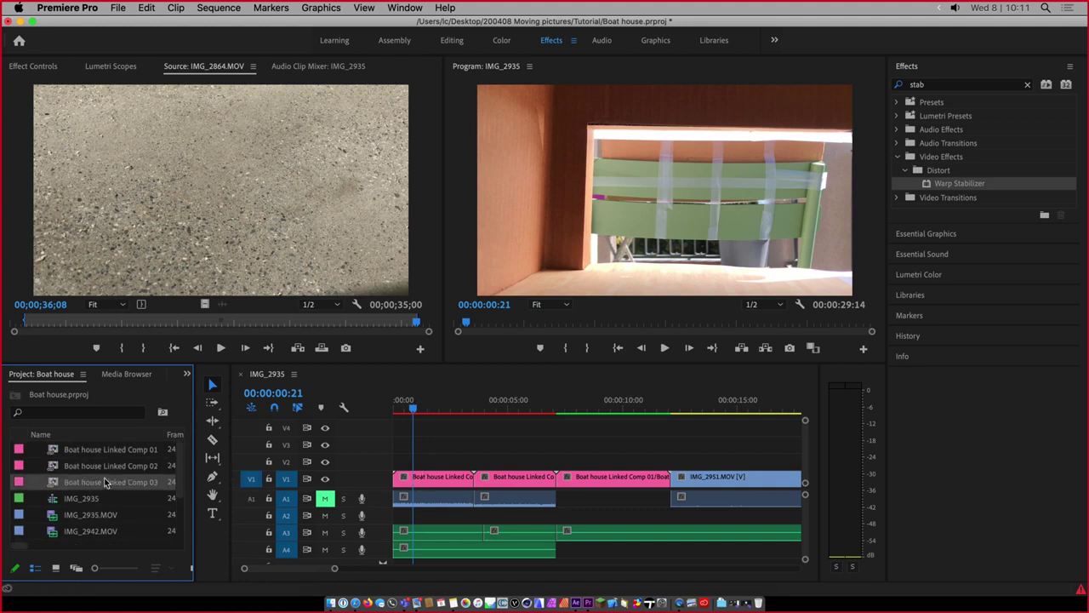
left_click(103, 466)
left_click(101, 451)
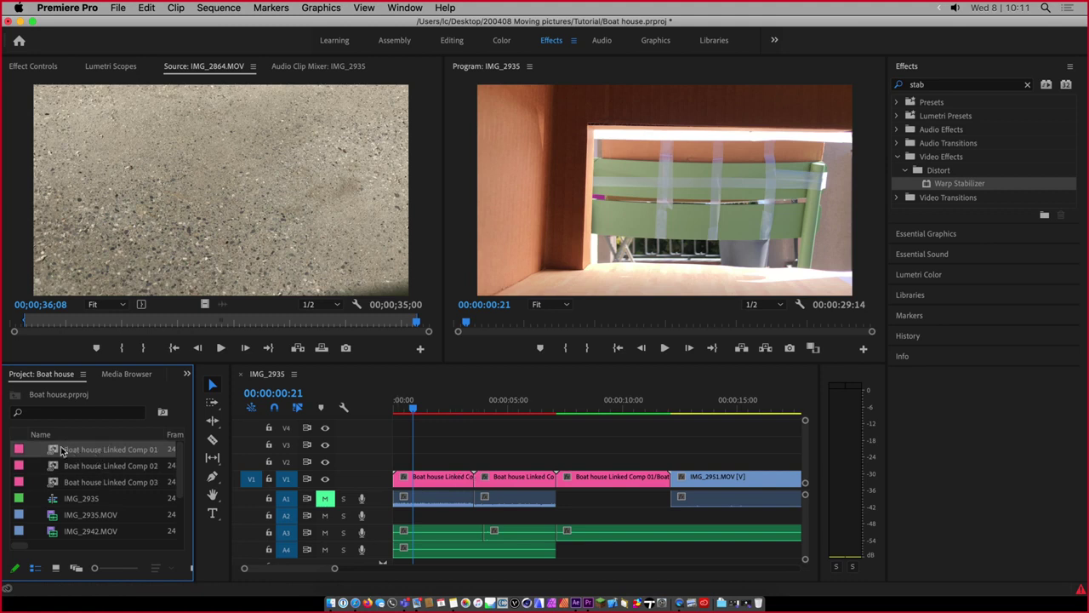
Rename the IMG_2935 sequence to 'Boat house' in the Project panel
left_click(58, 502)
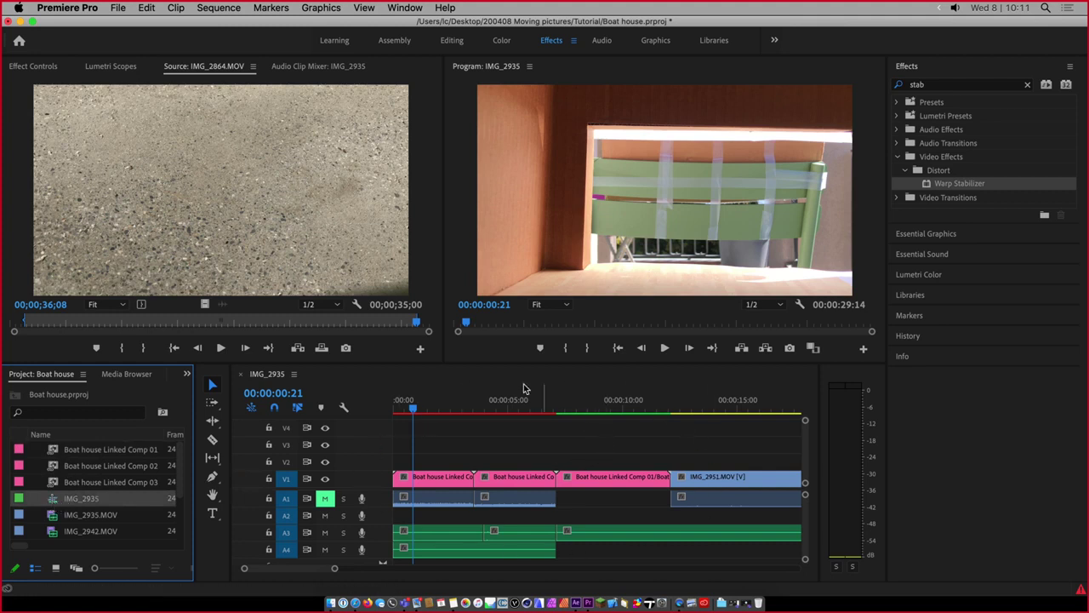
left_click(53, 514)
left_click(53, 502)
left_click(59, 481)
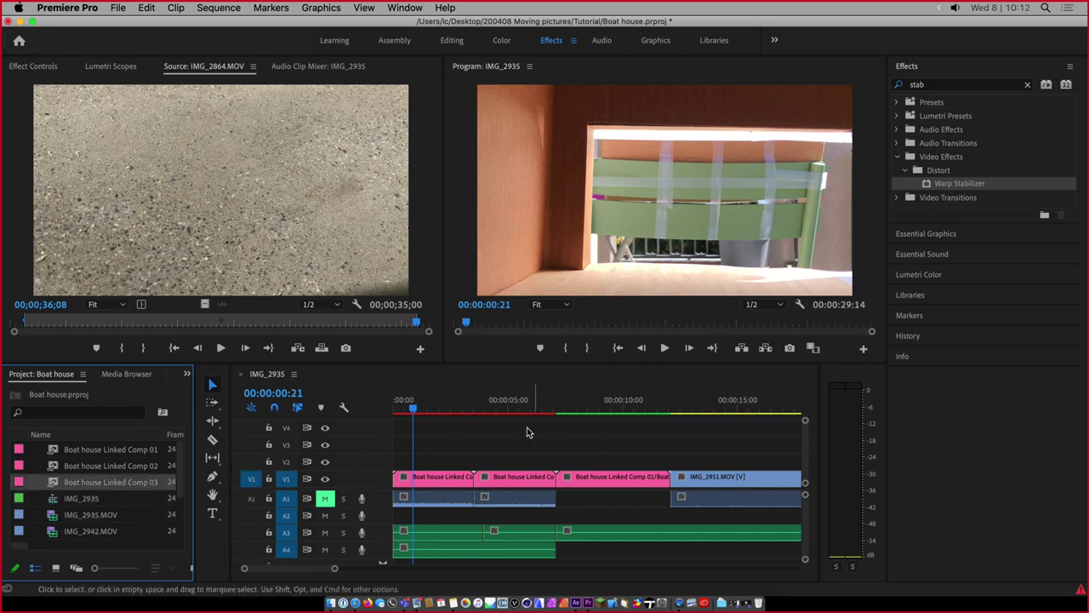
left_click(81, 501)
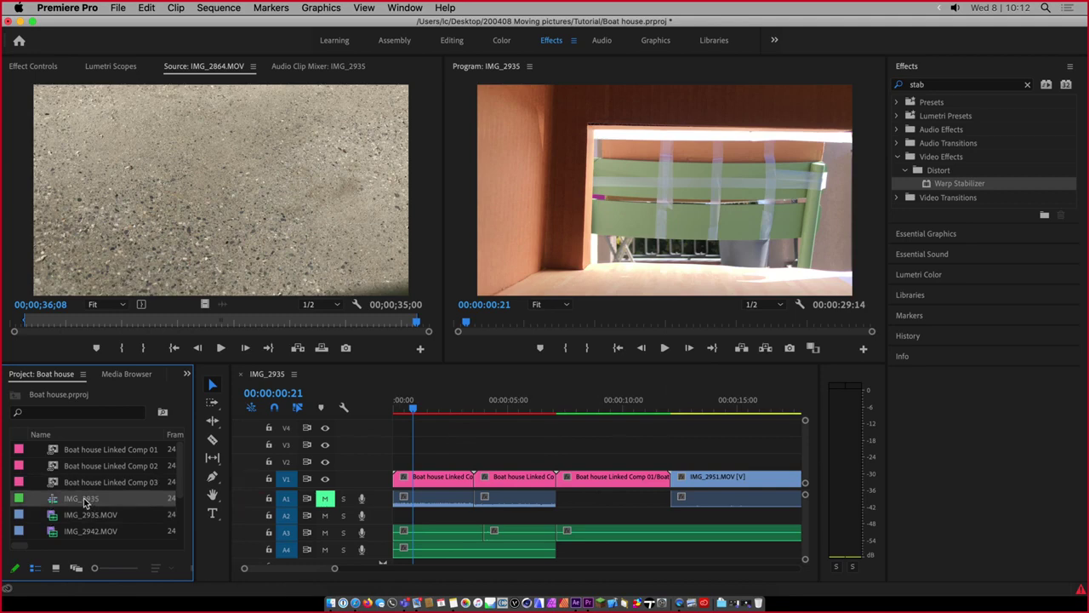
right_click(85, 503)
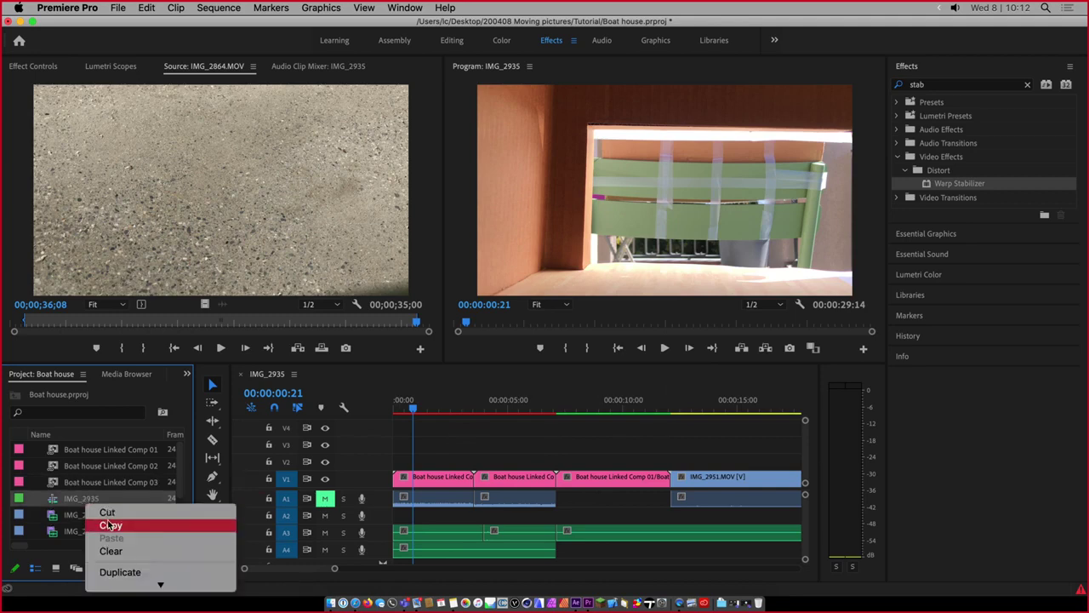
scroll(119, 545, "down", 5)
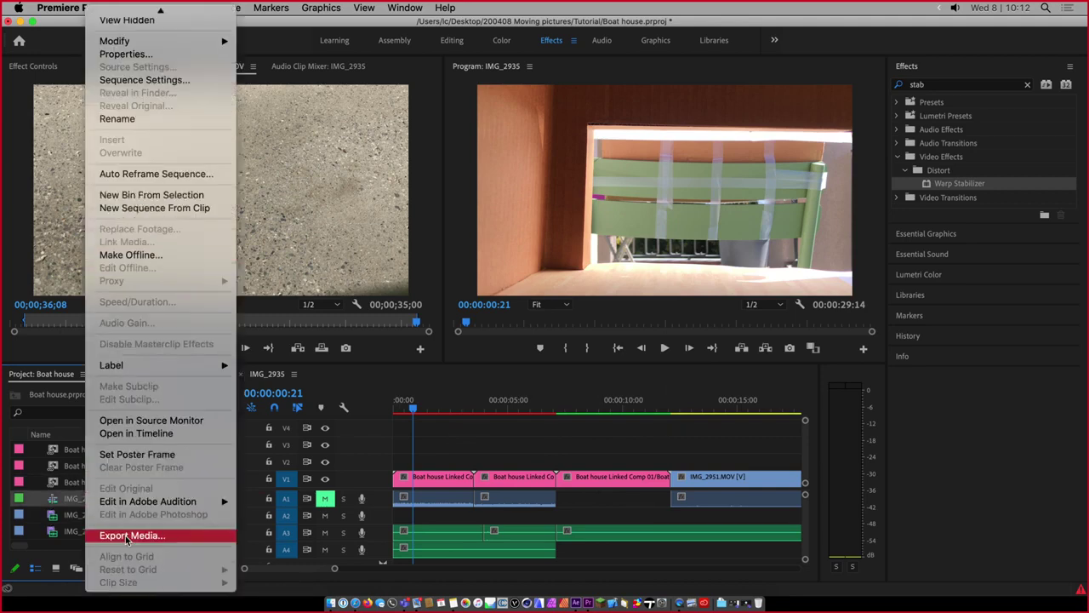
left_click(169, 118)
type("Boat")
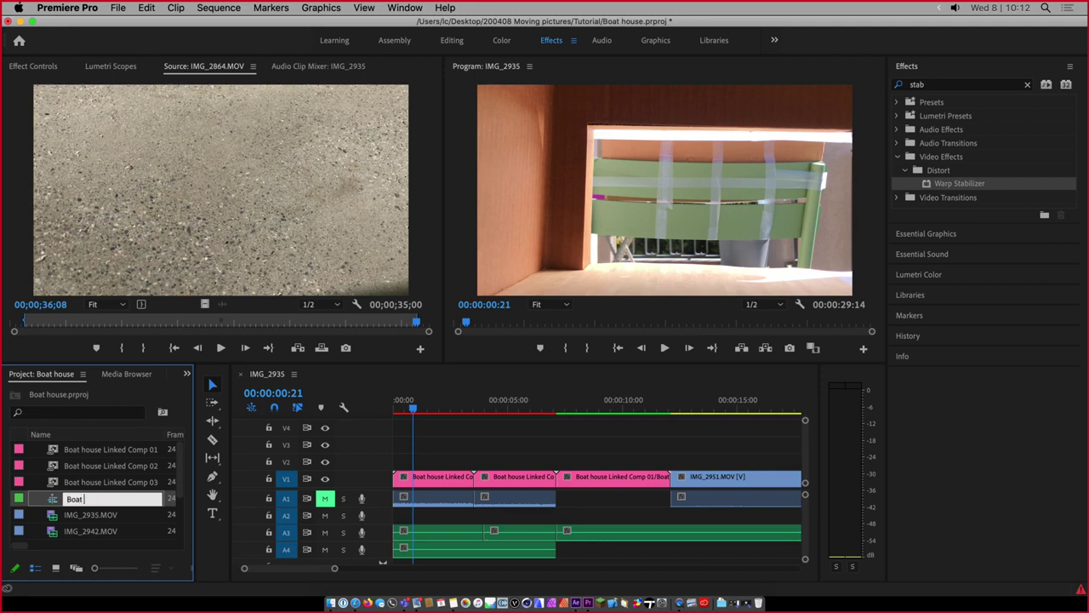
type(" house")
key("Tab")
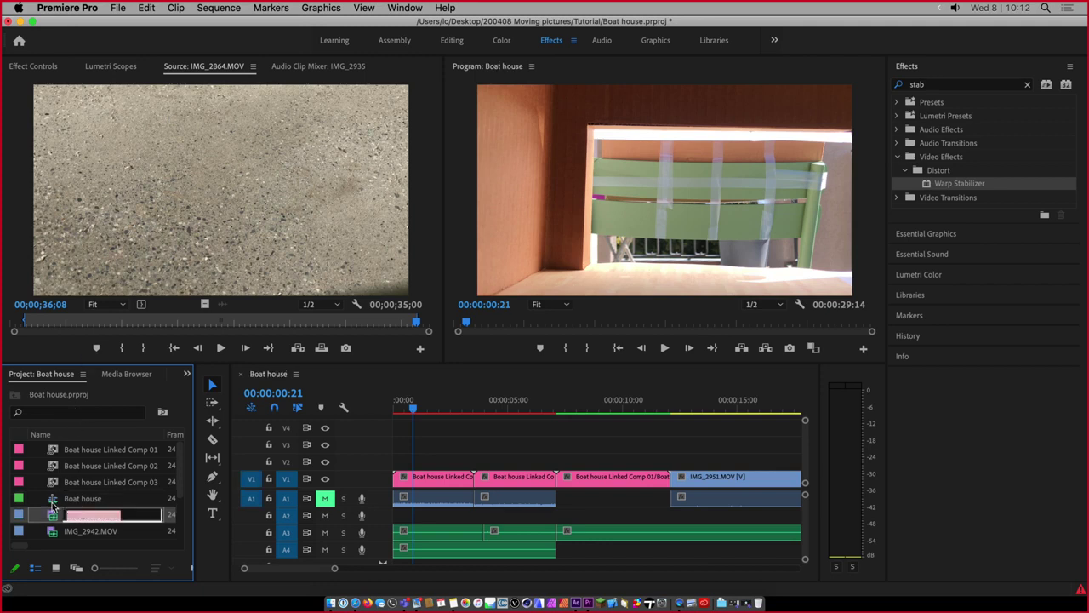
left_click(161, 503)
Check After Effects via Mission Control, then return to Premiere Pro's timeline
key("super+Tab")
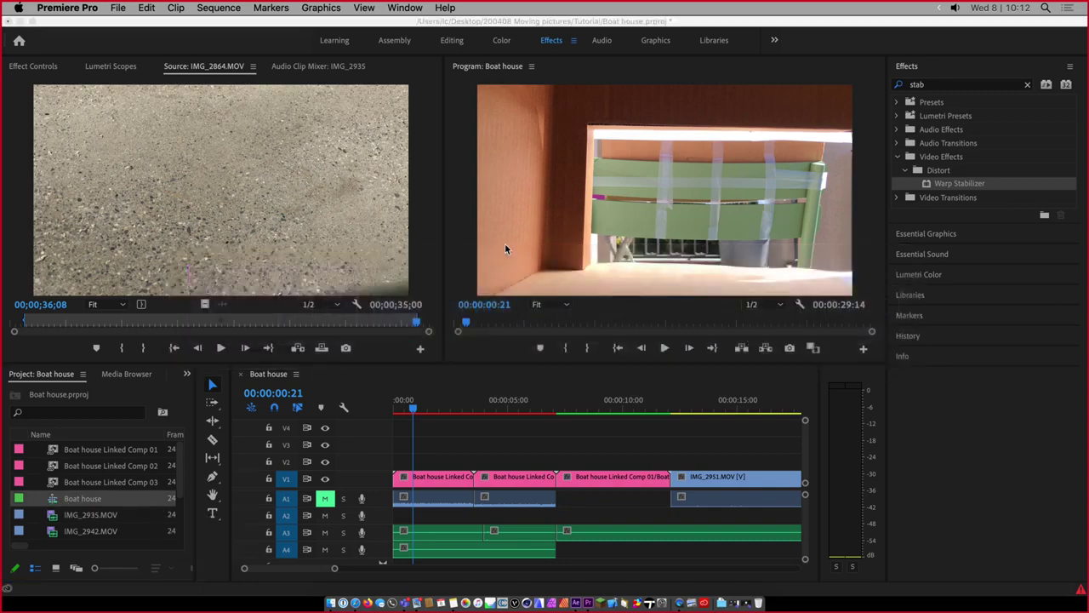
key("ctrl+Up")
left_click(432, 174)
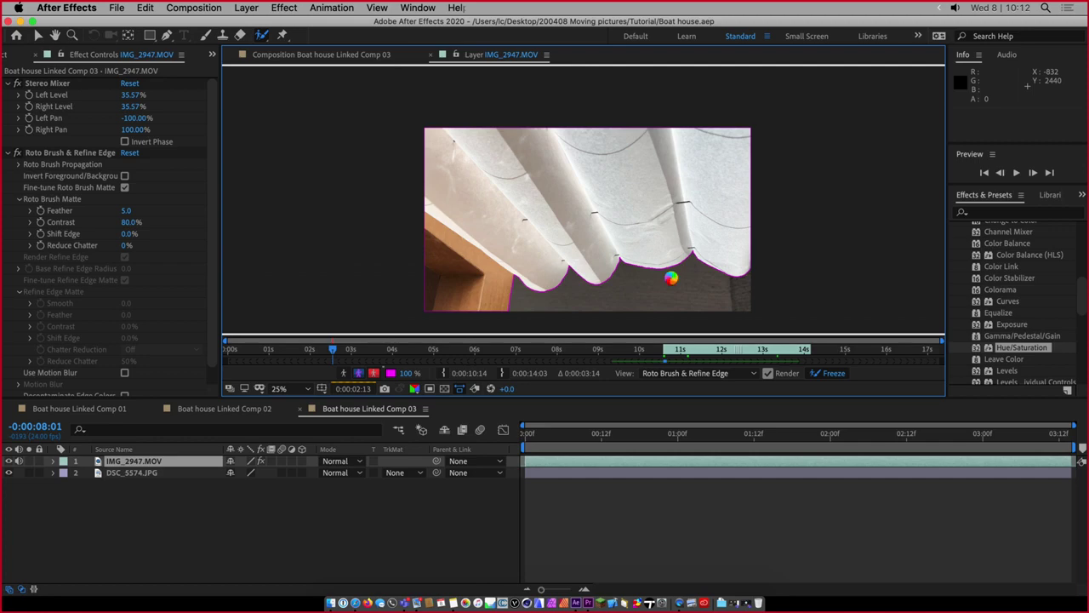
key("super+Tab")
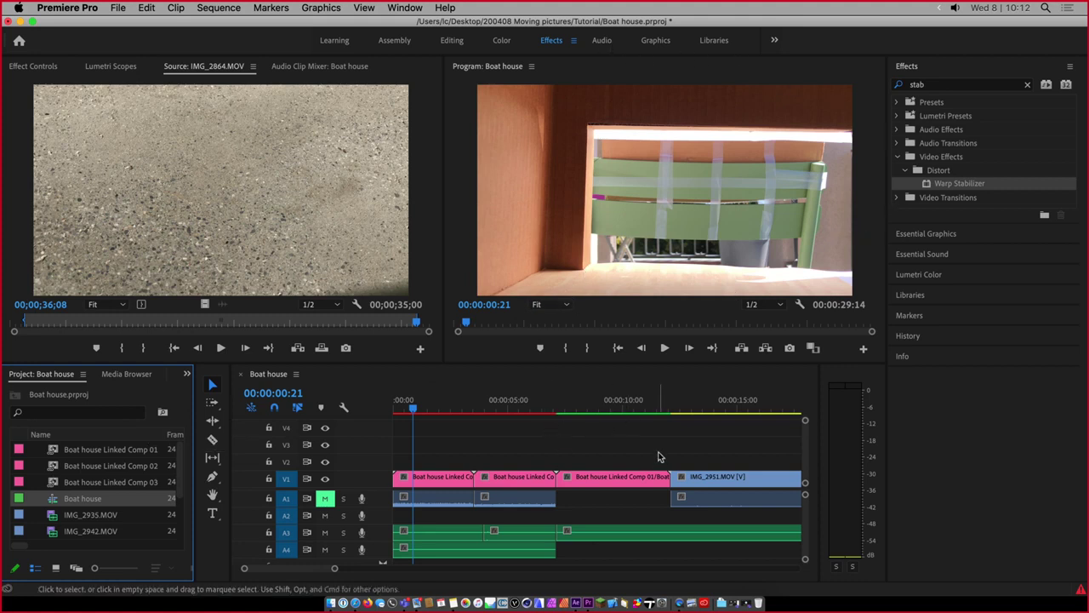
left_click(545, 447)
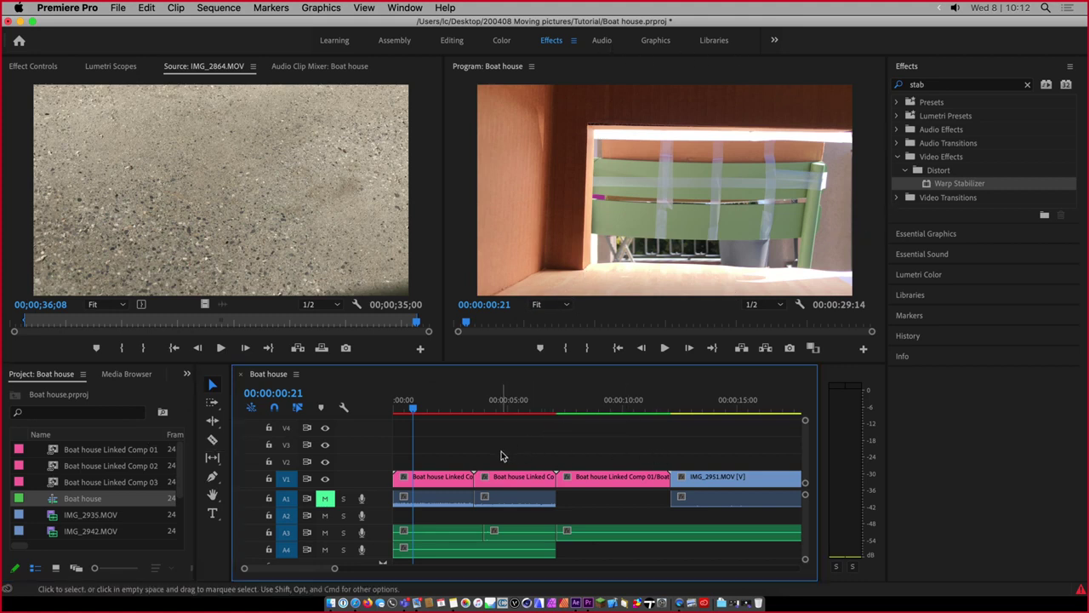
Switch to the Color workspace to bring up the Lumetri Color controls
left_click(502, 44)
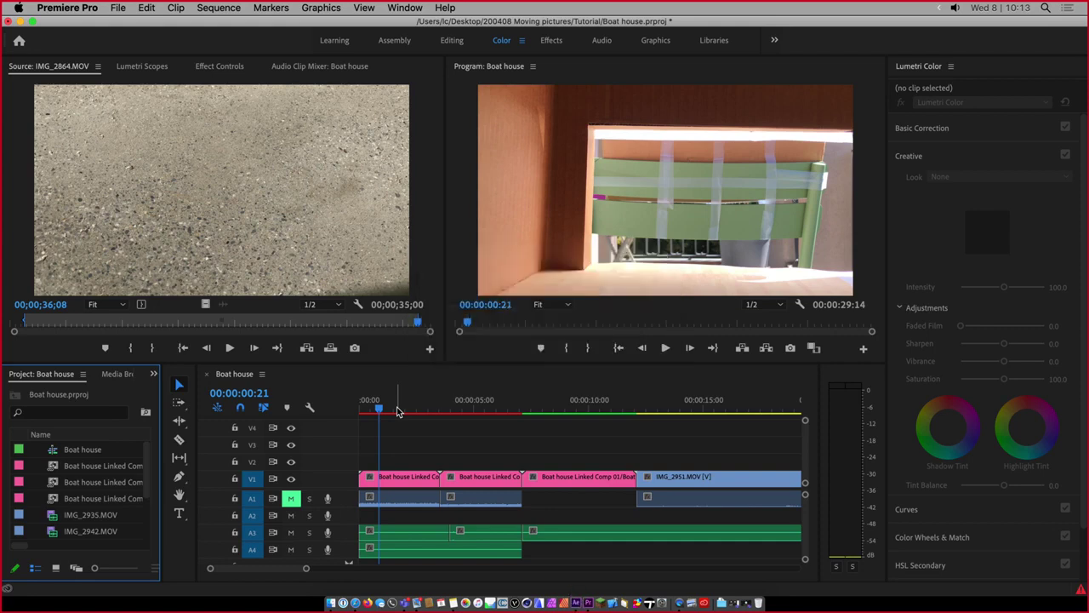
Bring After Effects back to the front and move the Roto Brush freezing progress dialog aside
key("super+Tab")
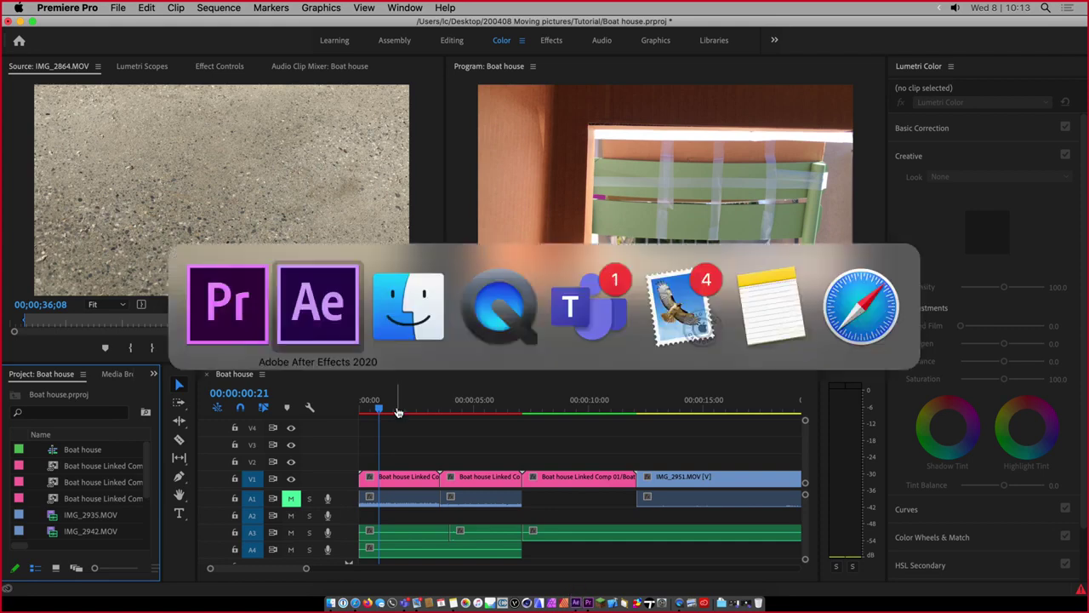
left_click(578, 603)
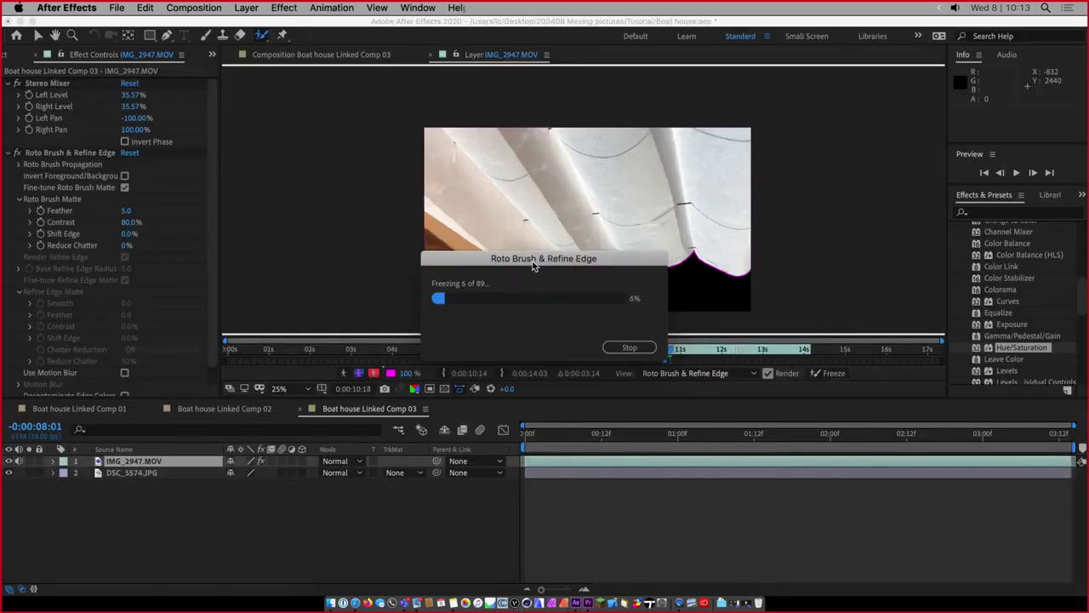
mouse_move(560, 267)
left_mouse_down()
mouse_move(571, 356)
mouse_move(845, 320)
mouse_move(900, 202)
left_mouse_up()
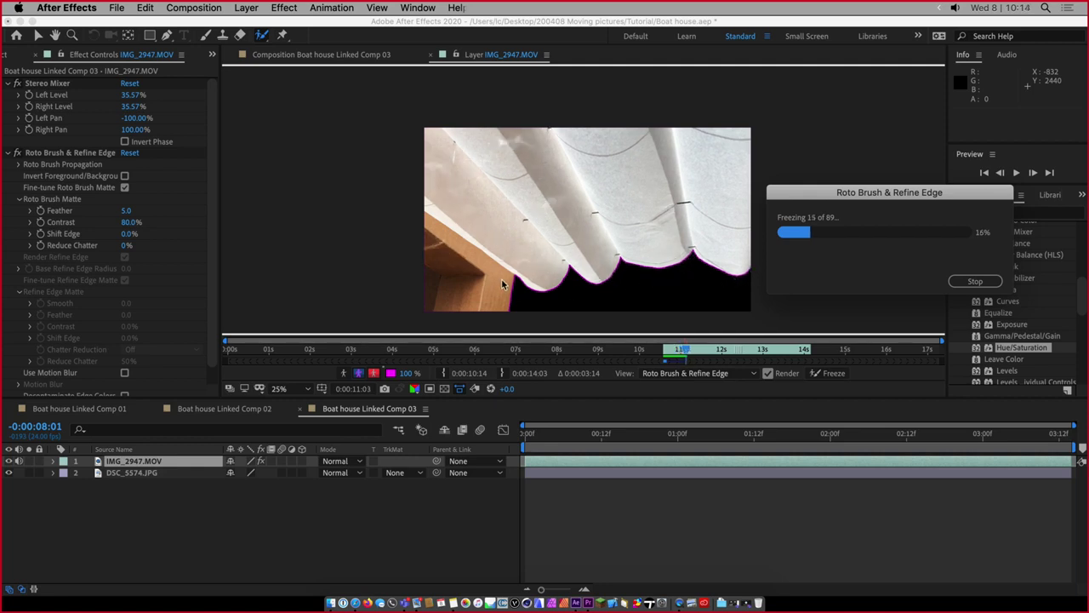
mouse_move(844, 201)
left_mouse_down()
mouse_move(532, 223)
mouse_move(554, 195)
left_mouse_up()
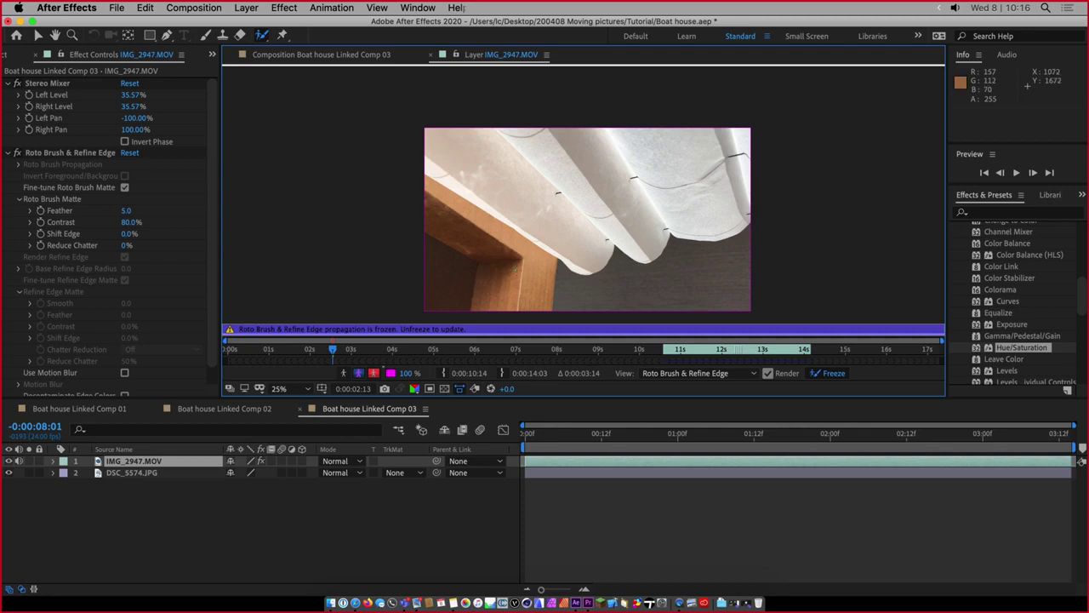
Preview the awning shot at 00:00:05:14 in Premiere's Boat house sequence, then return to After Effects
key("super+Tab")
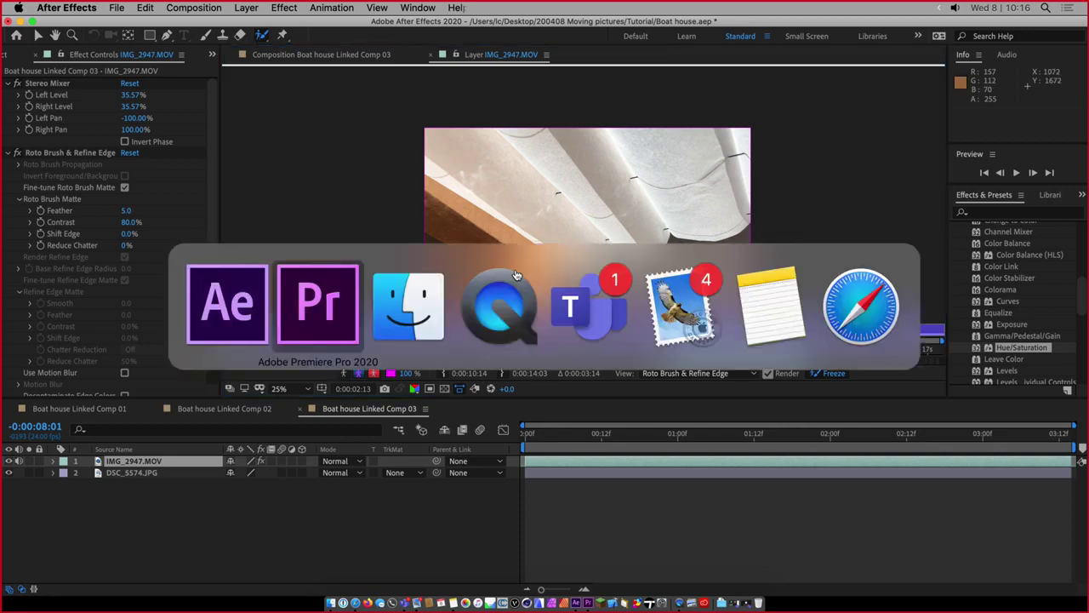
left_click(488, 404)
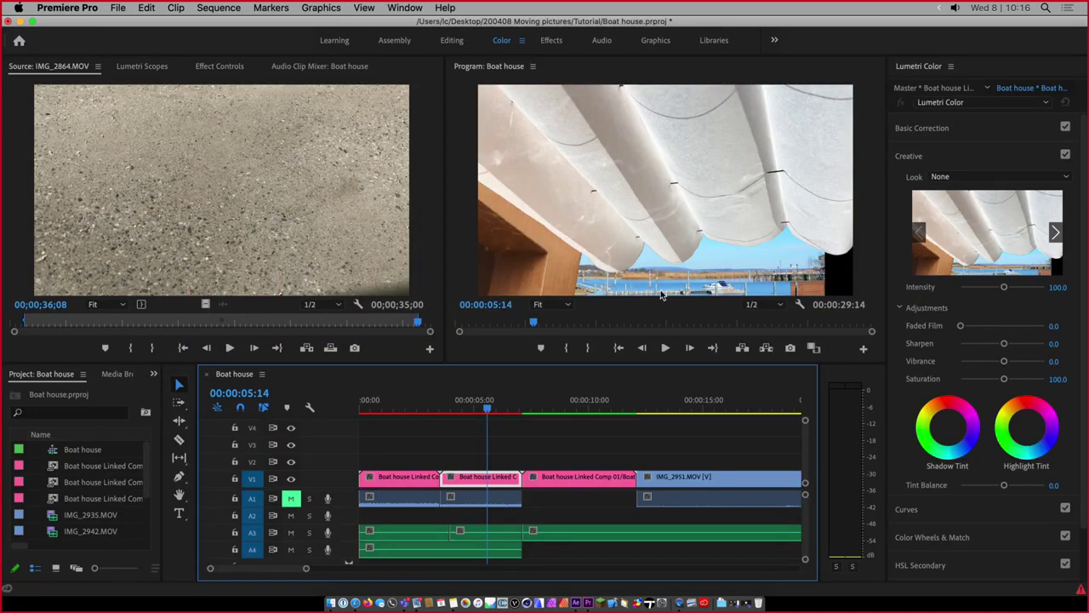
key("super+Tab")
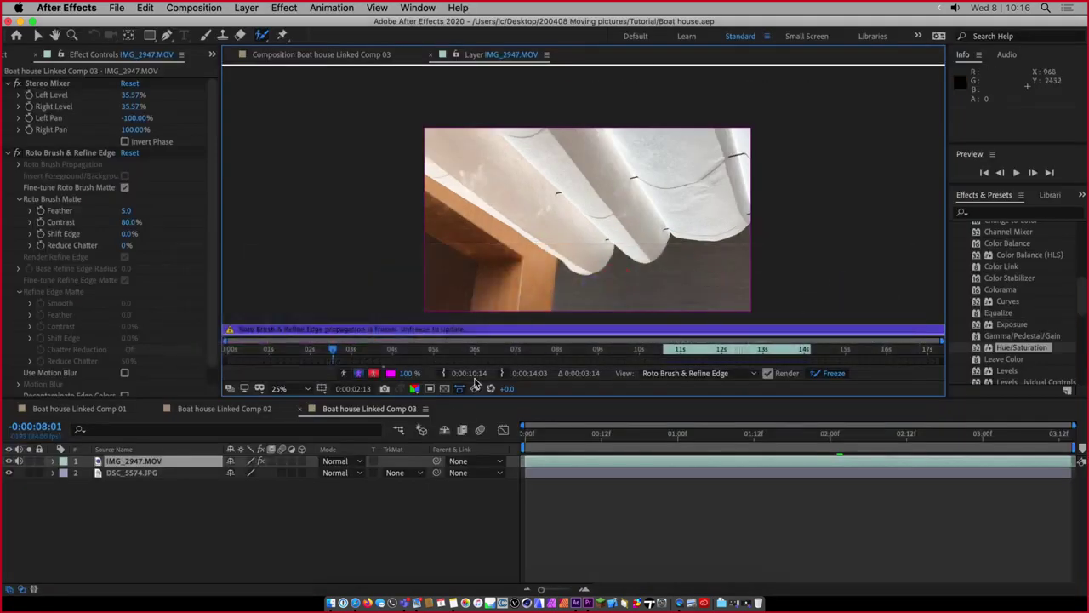
Close the IMG_2947.MOV Layer view, select DSC_5574.JPG and move to 0:00:01:00
left_click(431, 56)
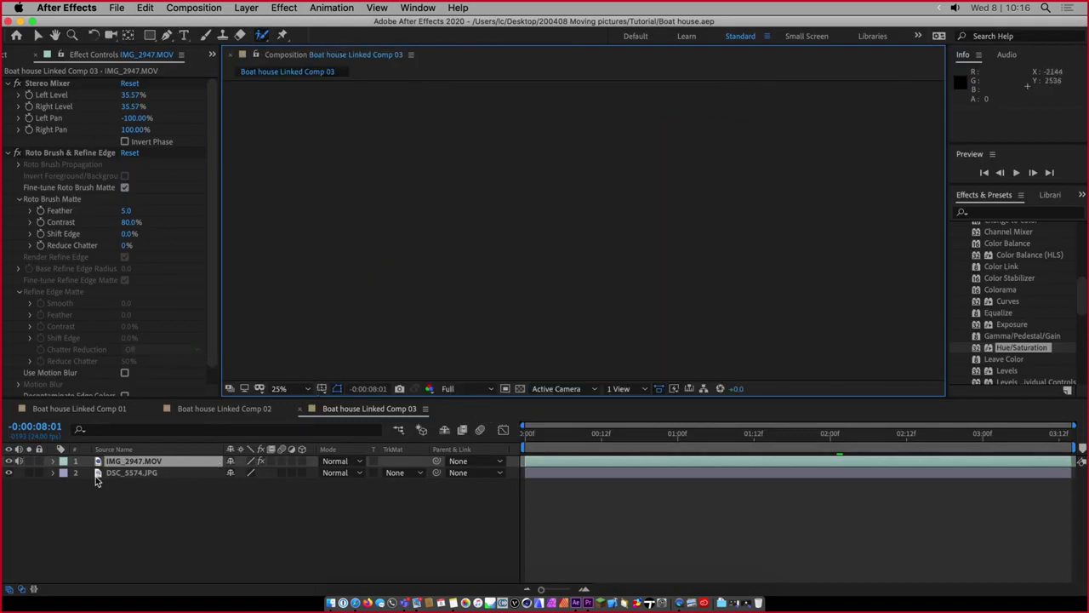
left_click(128, 473)
left_click(601, 436)
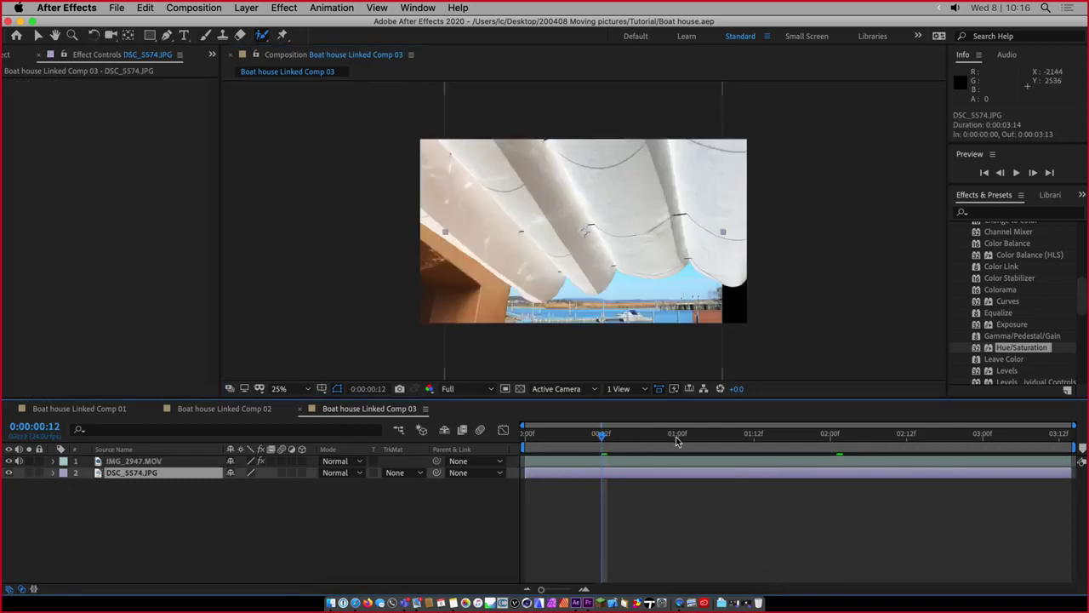
left_click(677, 436)
scroll(603, 244, "up", 1)
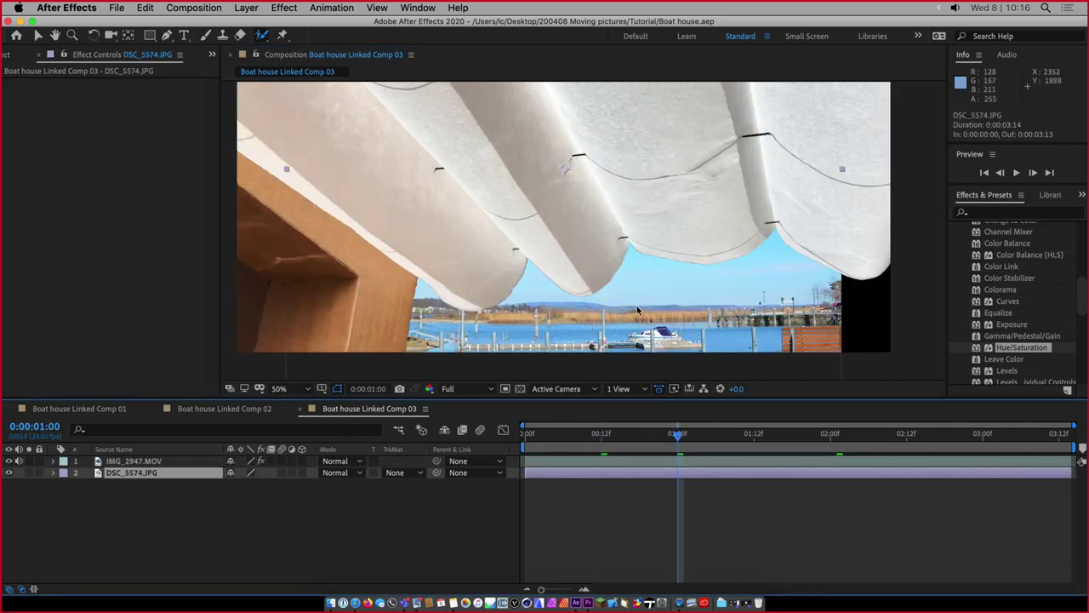
scroll(637, 311, "down", 1)
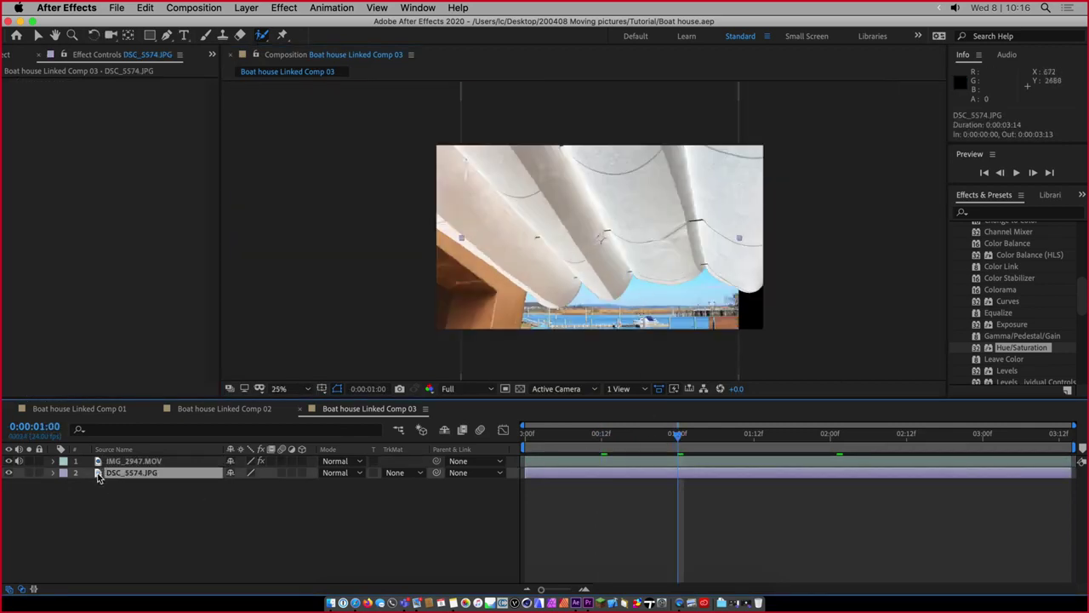
Drag DSC_5574.JPG to 2616,1920 so sky and branches show beneath the canopy
left_click(37, 36)
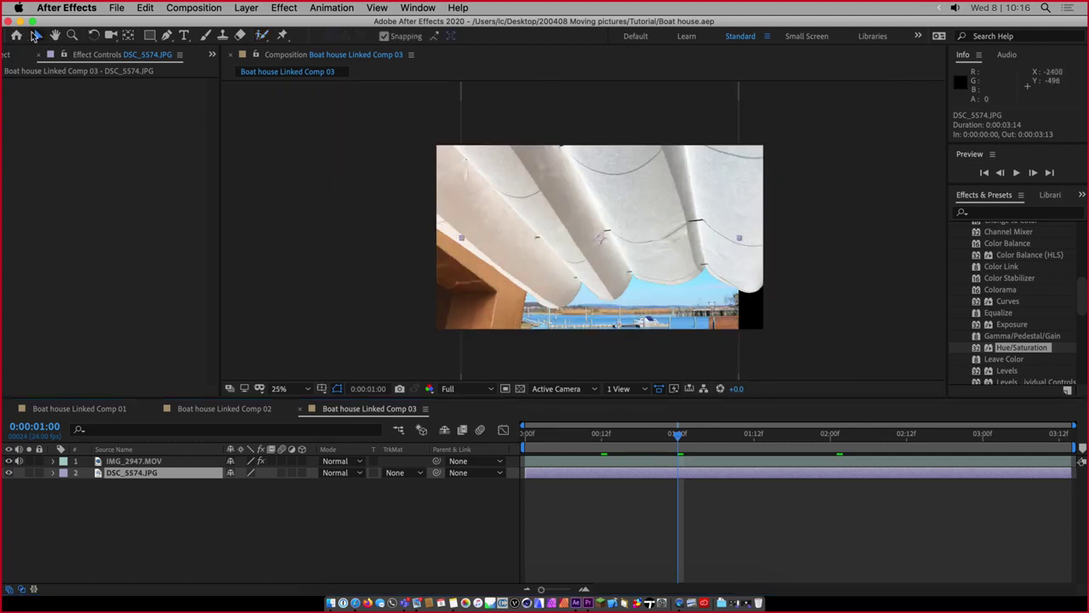
left_click_drag(521, 264, 680, 320)
scroll(521, 315, "up", 4)
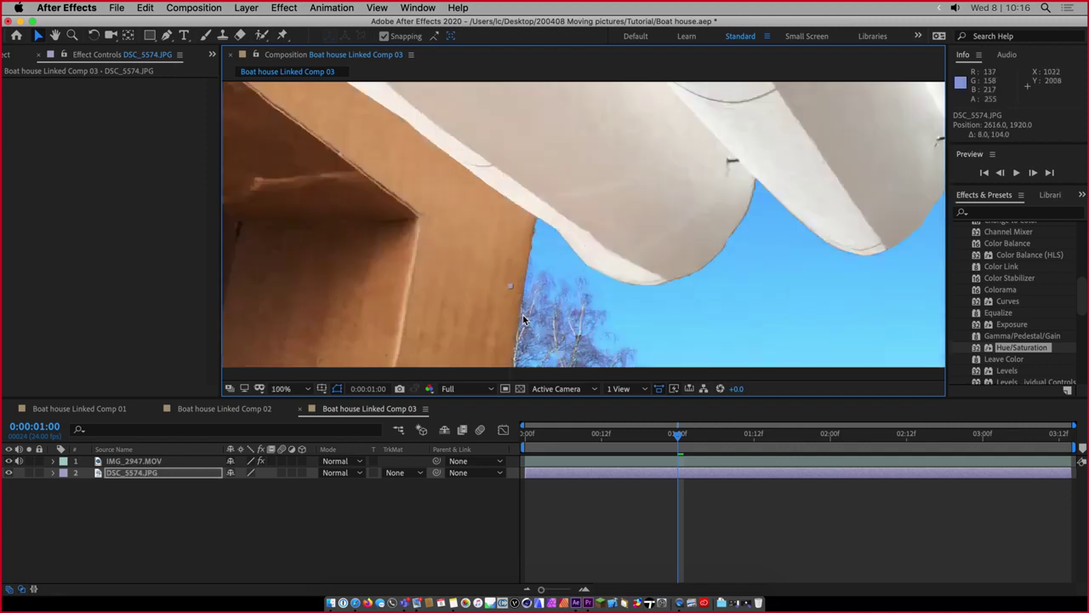
scroll(522, 274, "up", 2)
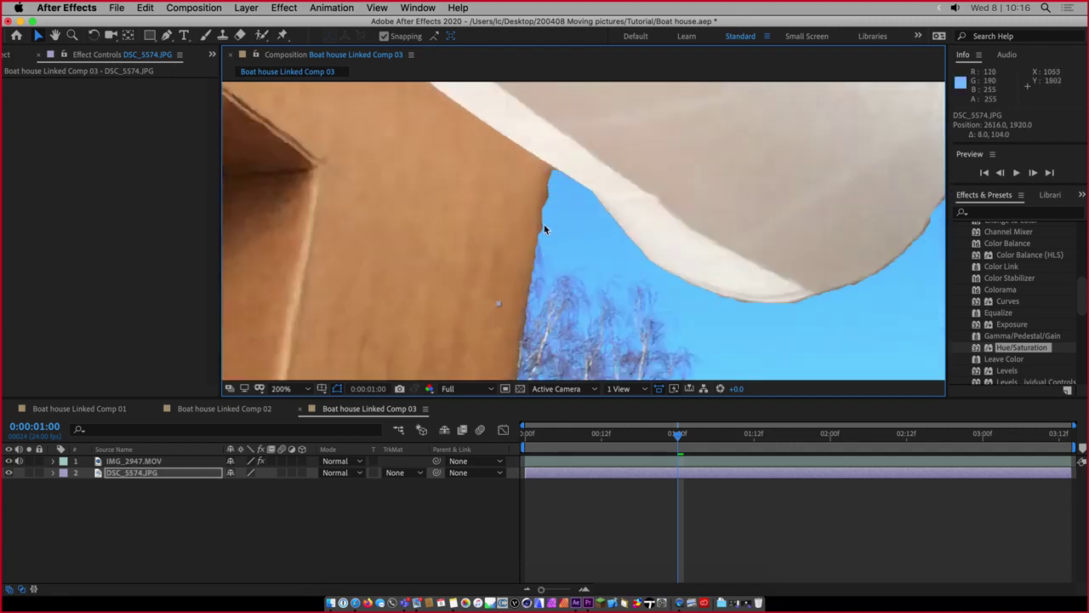
Set the Roto Brush Matte Feather on IMG_2947.MOV to 30
left_click(53, 461)
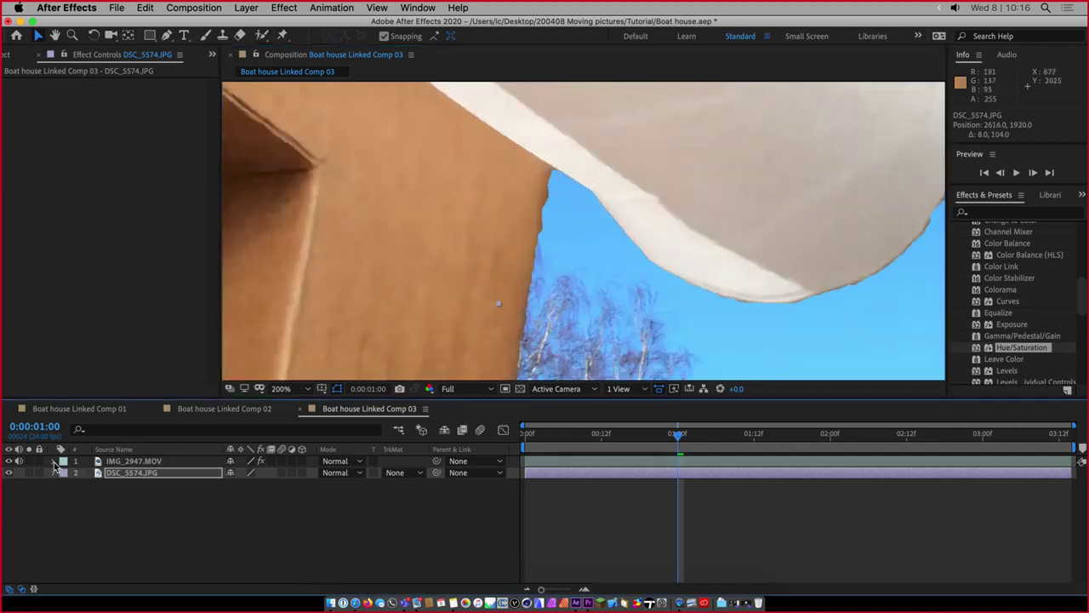
left_click(64, 474)
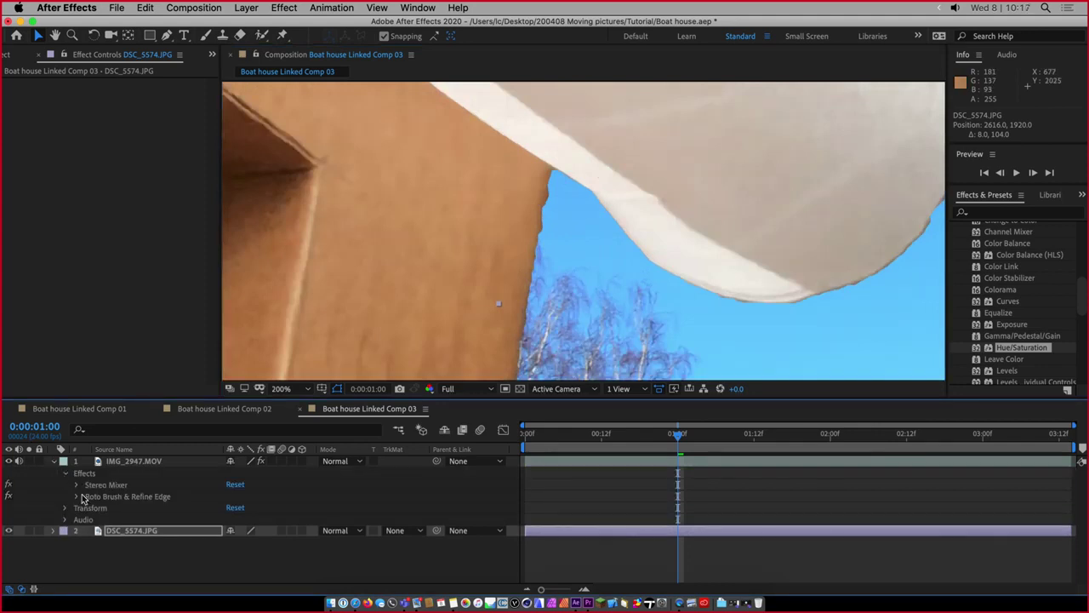
left_click(76, 497)
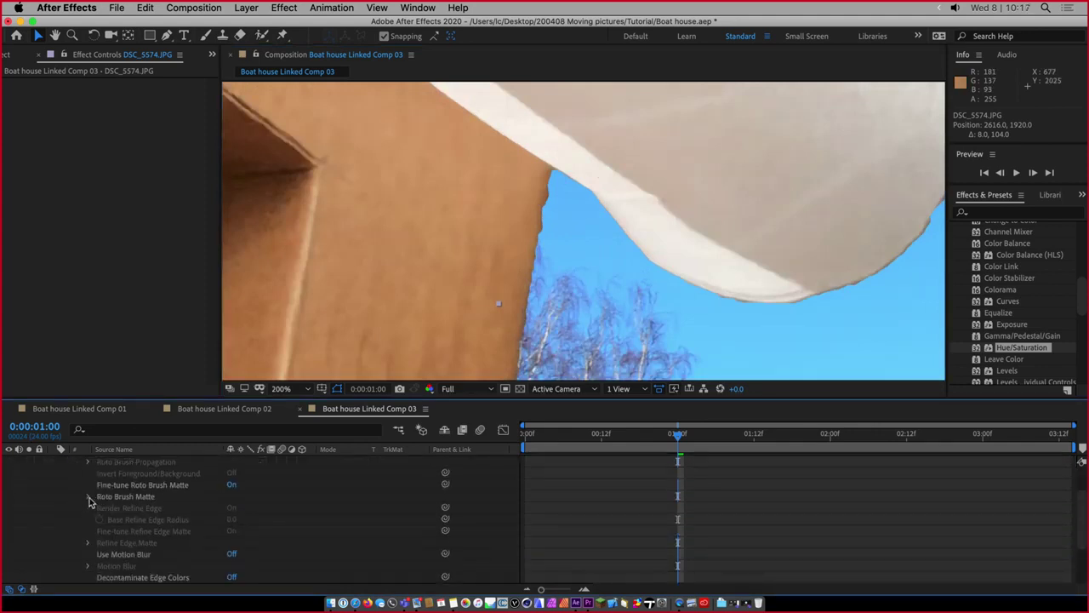
left_click(89, 501)
left_click(235, 508)
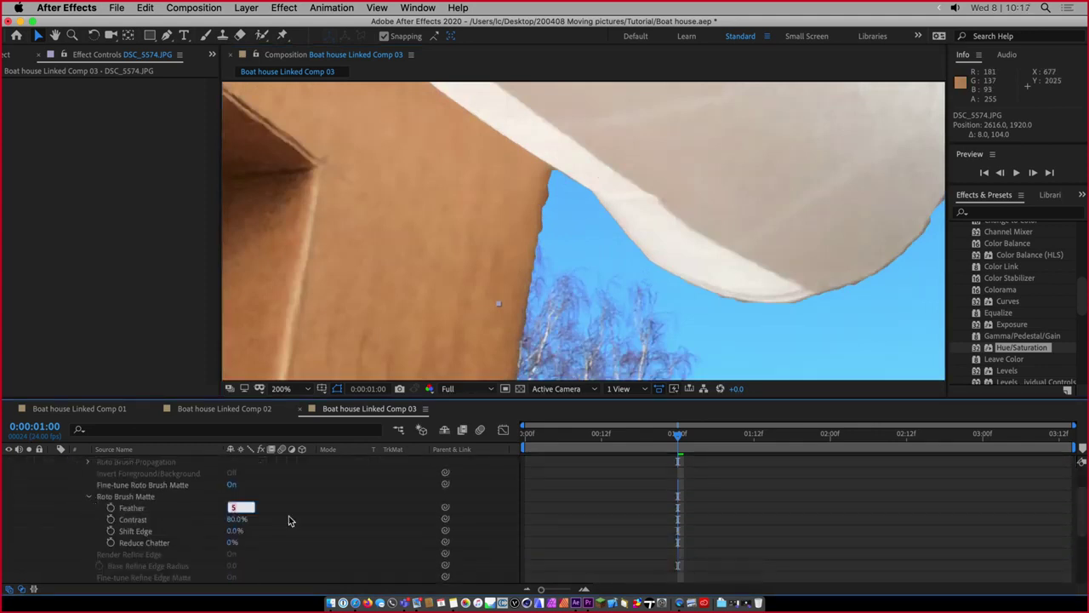
type("30")
key("Return")
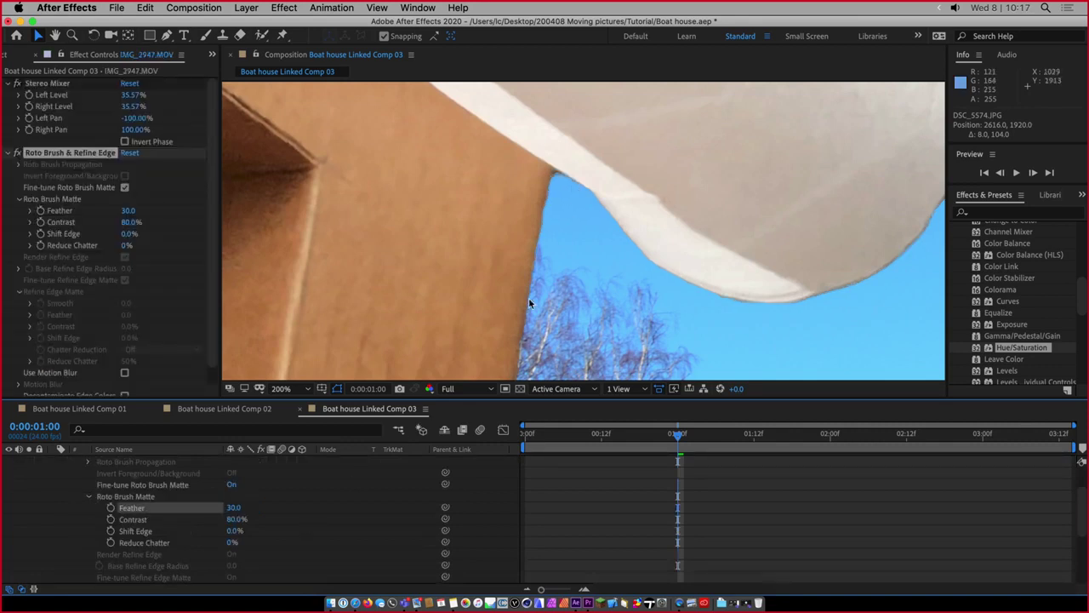
scroll(529, 297, "down", 4)
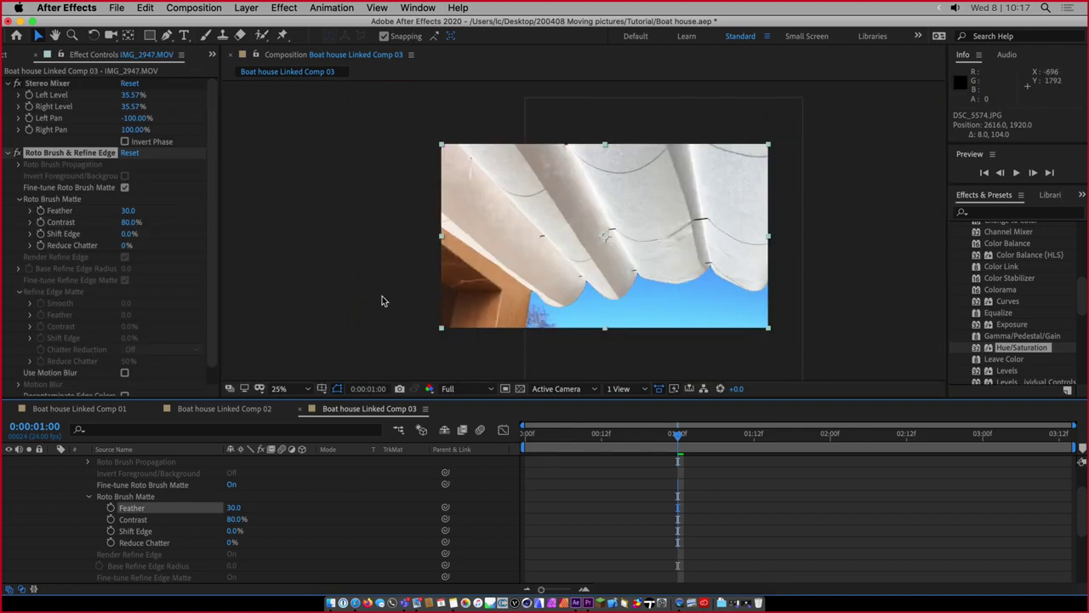
Save the project and collapse layer 1's Effects group
key("cmd+s")
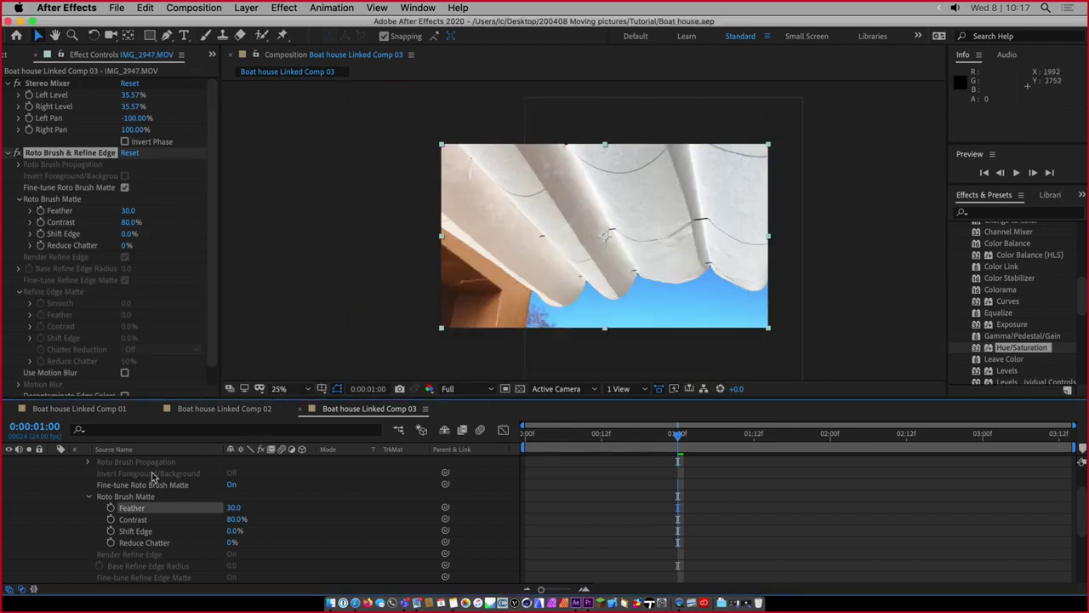
scroll(81, 482, "up", 3)
left_click(65, 475)
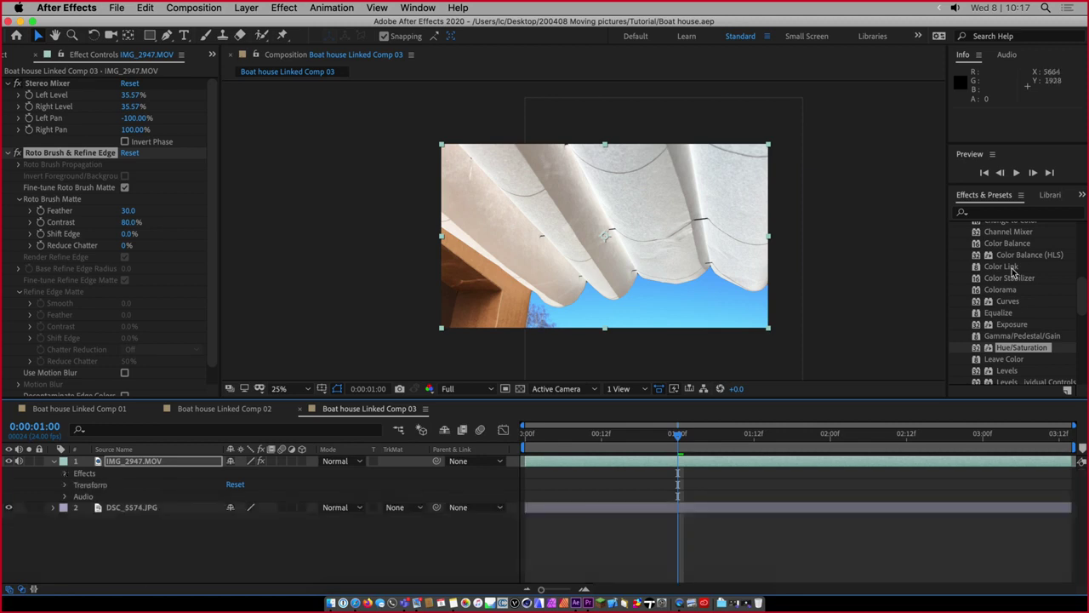
Apply Hue/Saturation to DSC_5574.JPG with Master Saturation -37 and Lightness 15, then return to Premiere
scroll(1038, 234, "up", 1)
left_click_drag(1015, 364, 149, 508)
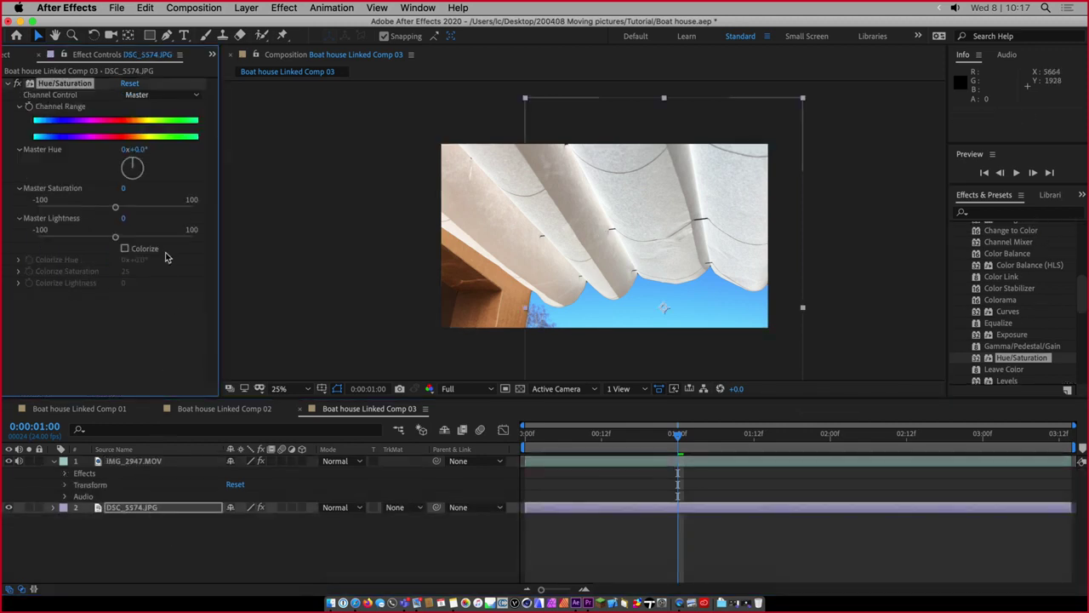
left_click_drag(116, 208, 79, 213)
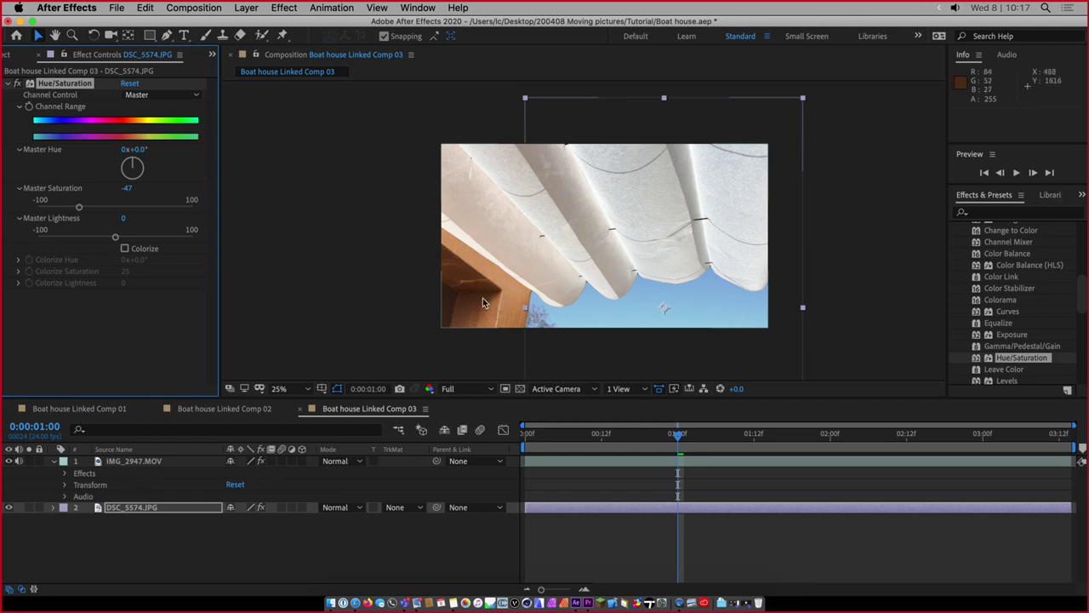
left_click_drag(82, 207, 86, 207)
mouse_move(119, 242)
left_mouse_down()
mouse_move(141, 242)
mouse_move(129, 241)
left_mouse_up()
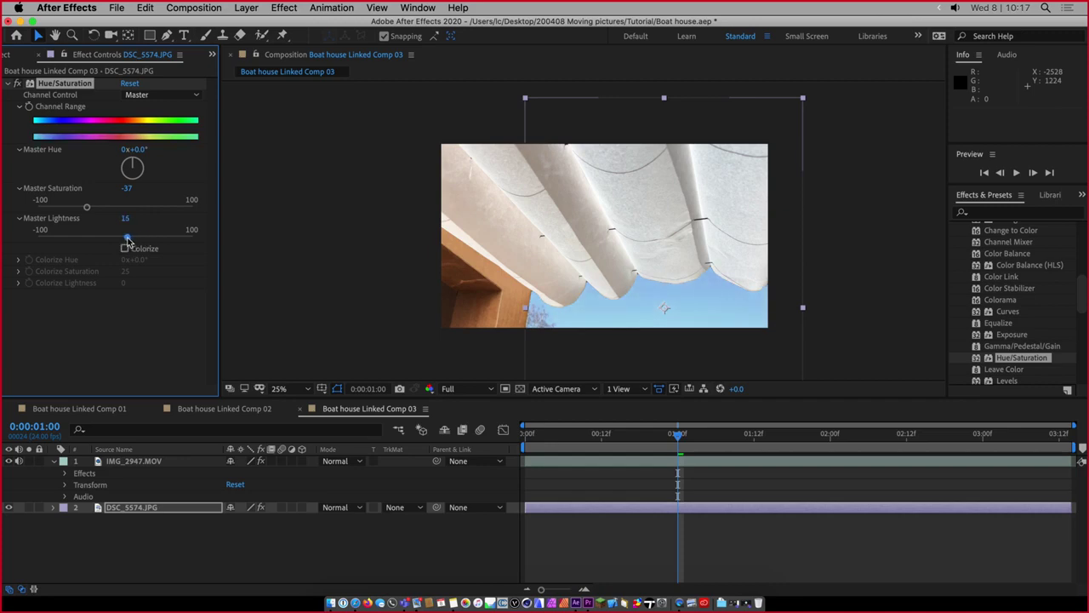
key("super+Tab")
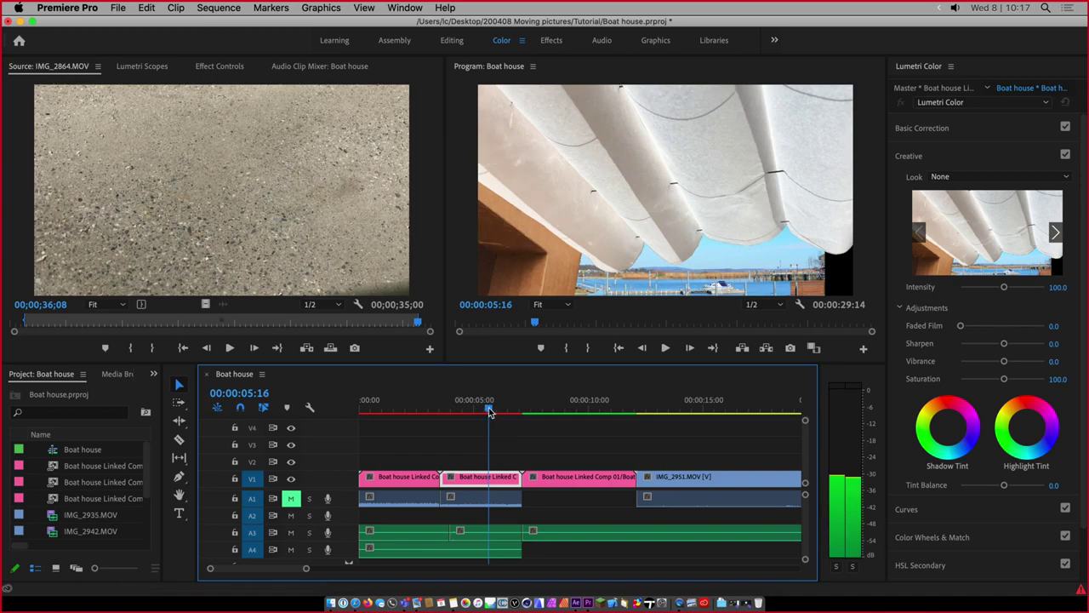
Review the shots at 5:07, 8:17 and 14:03, then select the IMG_2935 clip at the end
left_click_drag(489, 411, 549, 411)
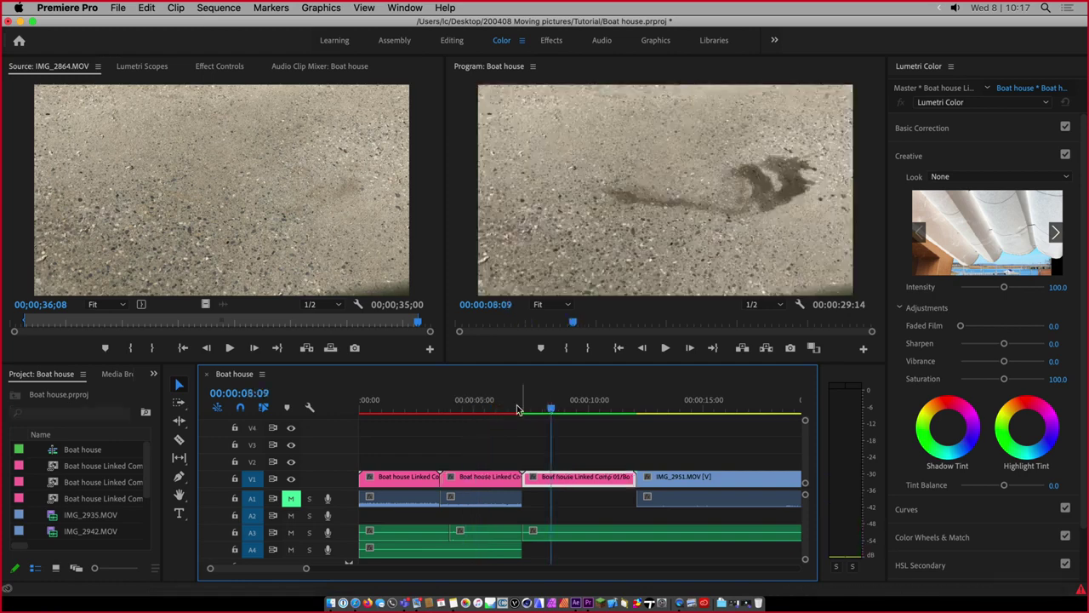
left_click(481, 411)
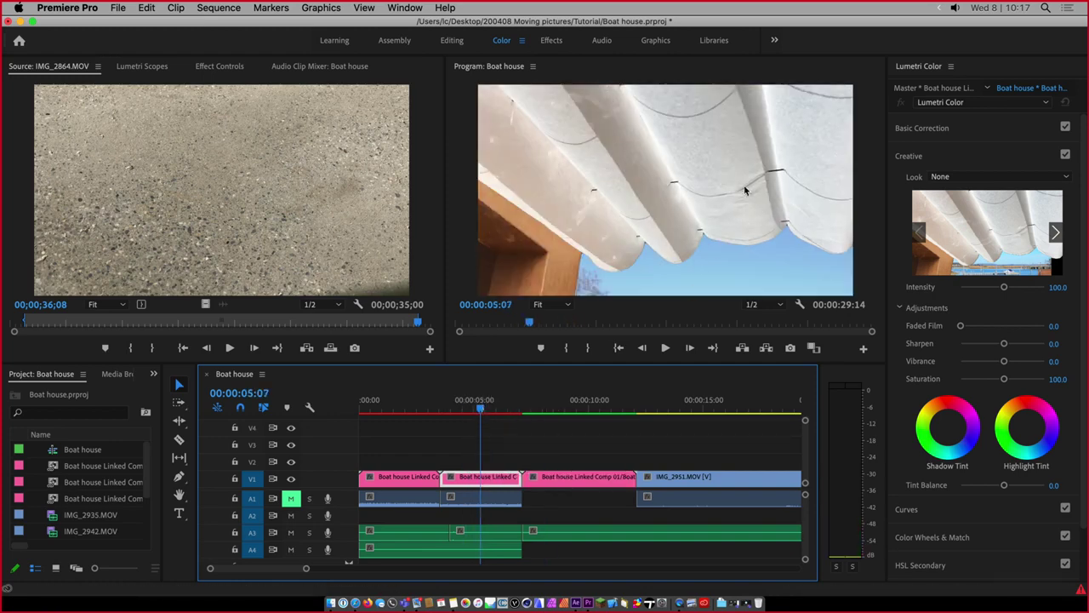
left_click(558, 409)
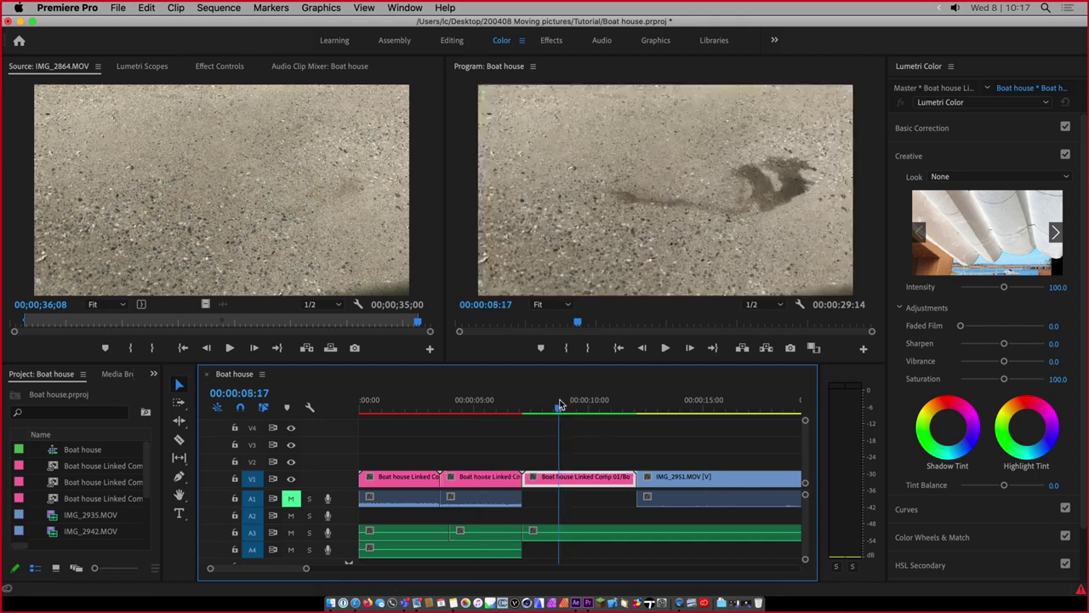
scroll(619, 413, "right", 3)
left_click(622, 410)
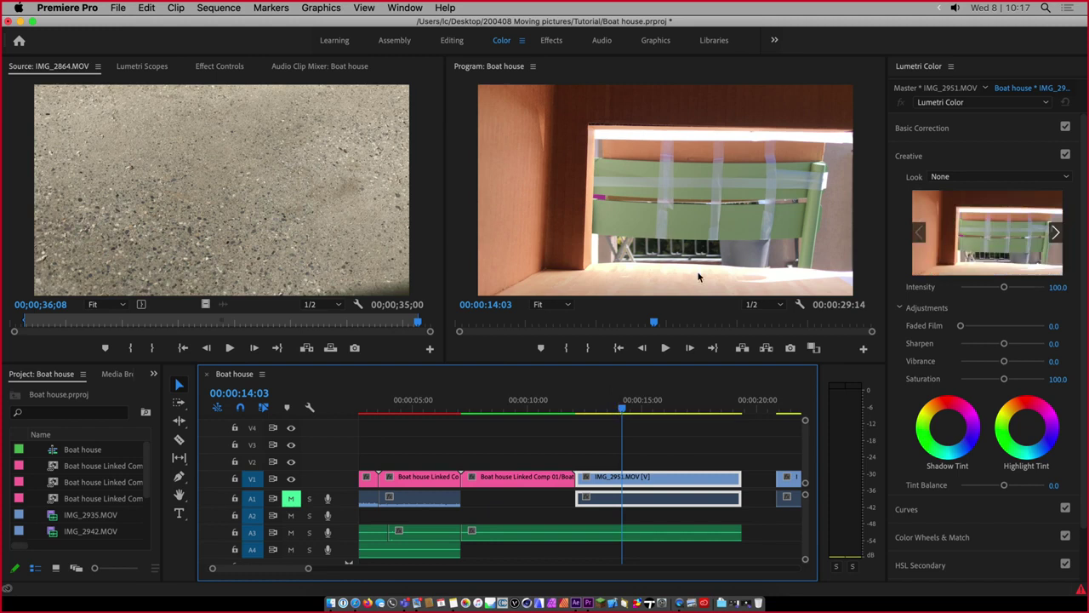
left_click(789, 497)
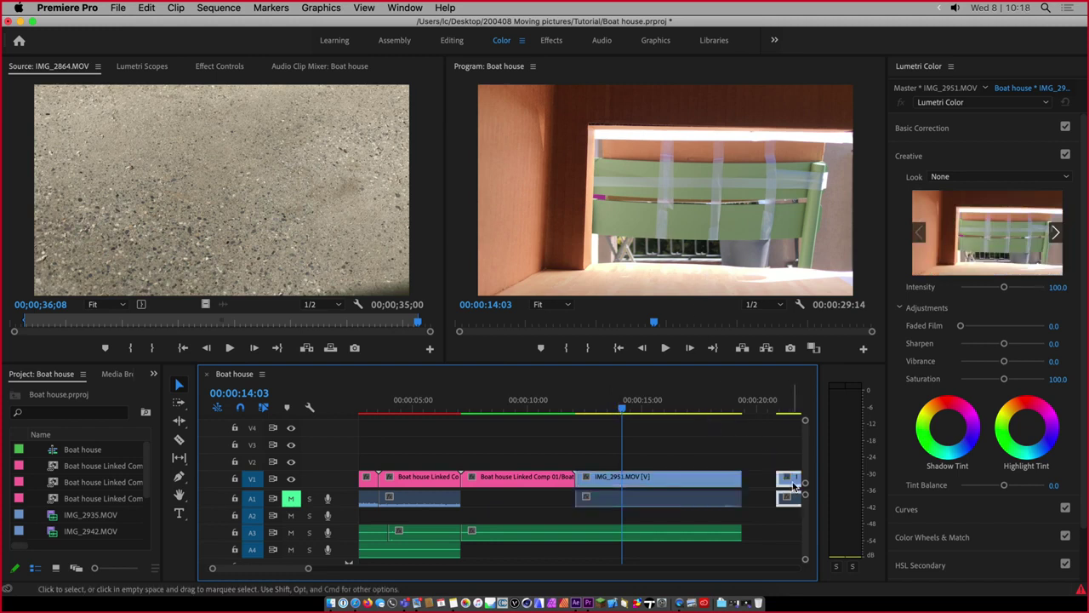
Replace the IMG_2951 clip with a linked After Effects composition, Boat house Linked Comp 04
key("super+Tab")
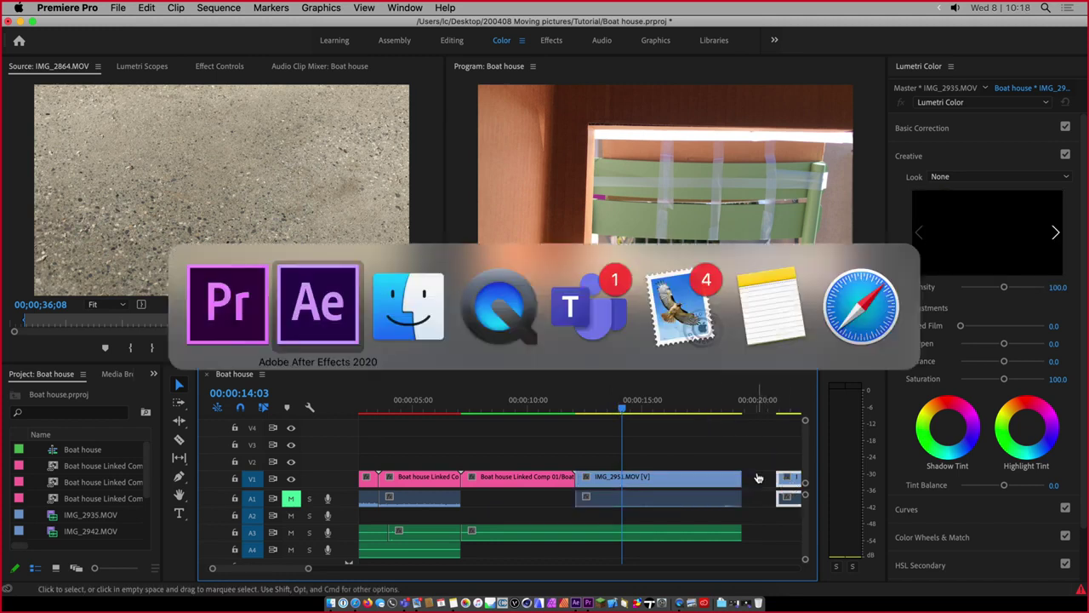
key("super+Tab")
key("super+shift+Tab")
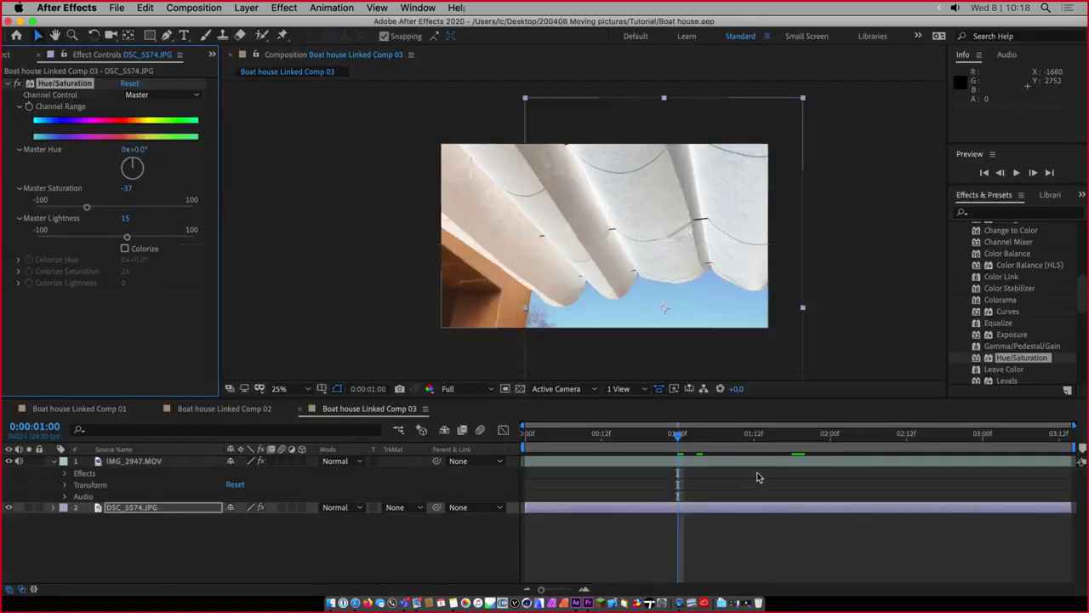
key("super+Tab")
right_click(643, 474)
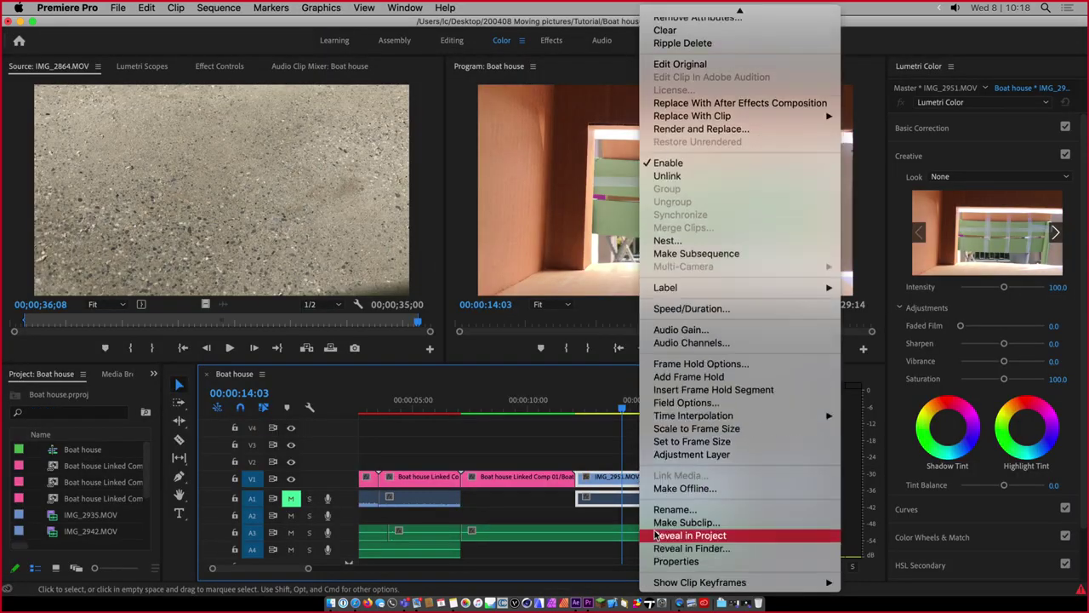
left_click(713, 103)
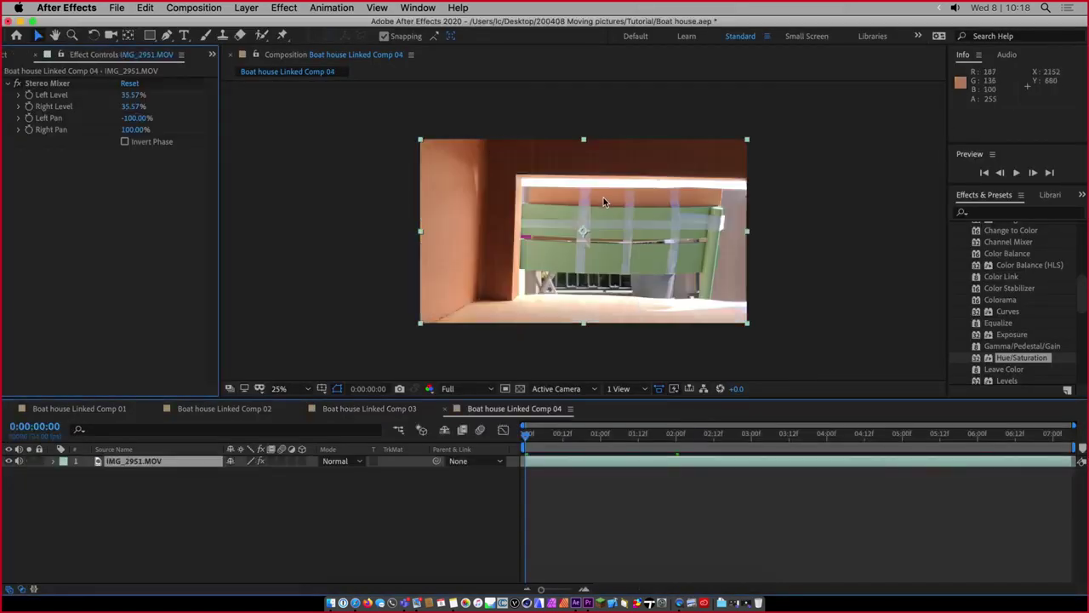
Reveal IMG_2951's Transform properties and set Rotation to -1.0° to level the footage
left_click(53, 460)
left_click(66, 473)
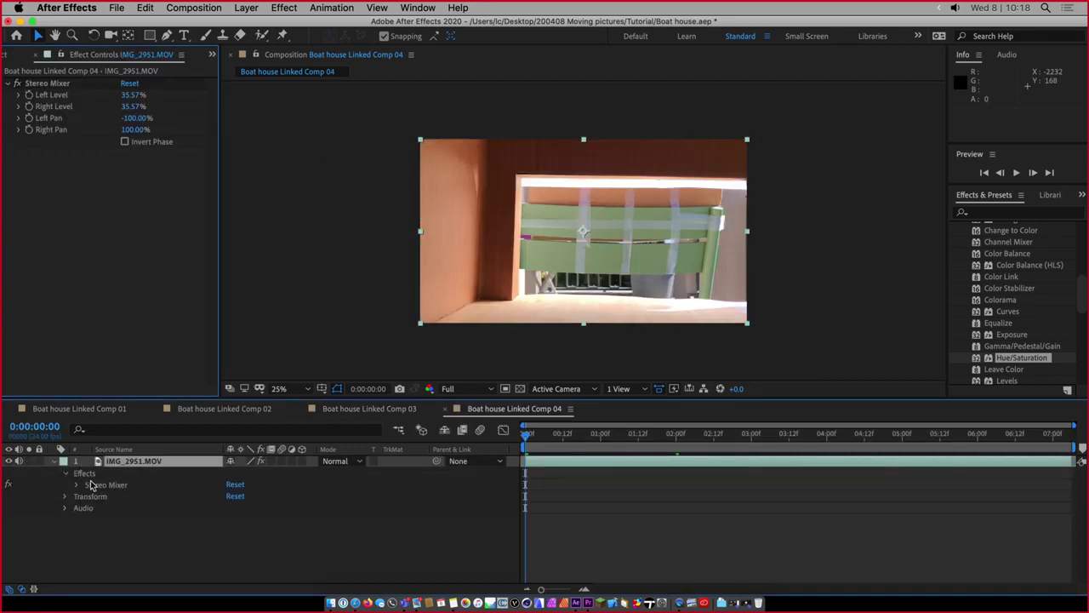
left_click(65, 496)
left_click(66, 473)
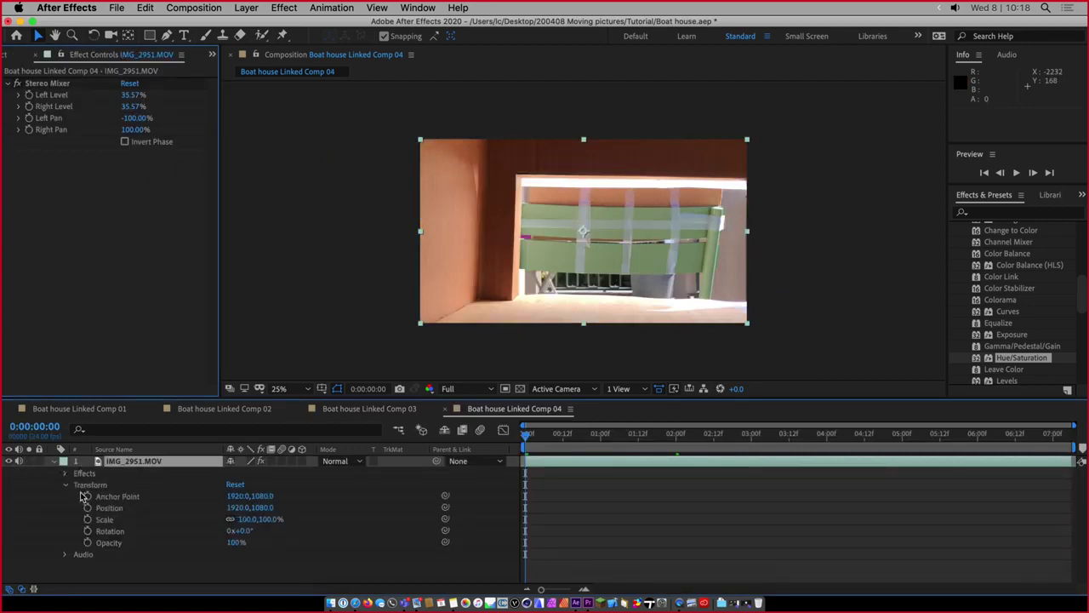
left_click(108, 531)
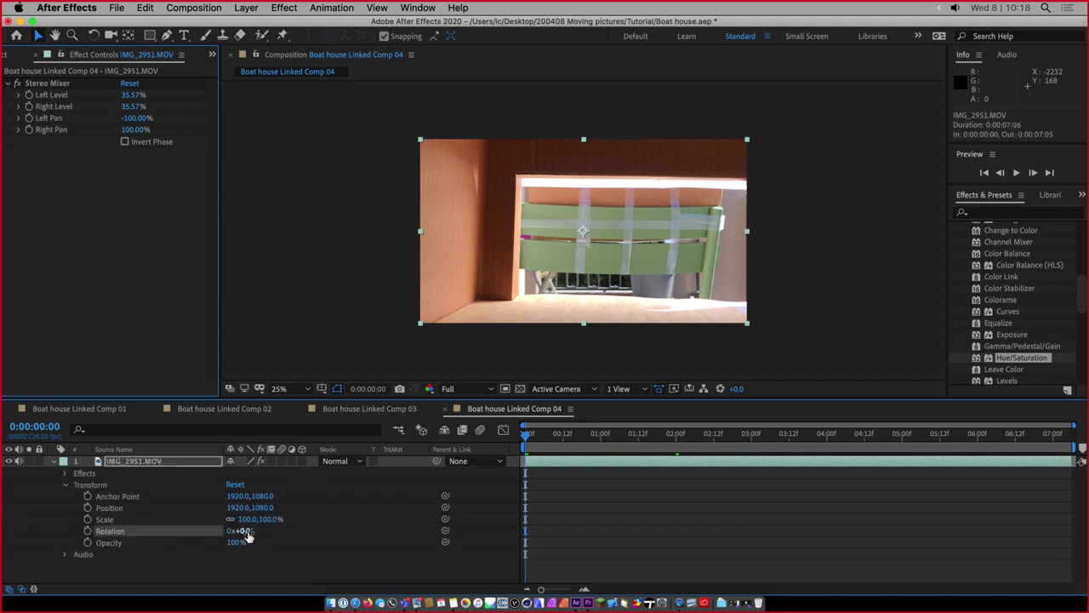
left_click_drag(246, 531, 252, 531)
left_click_drag(247, 532, 246, 532)
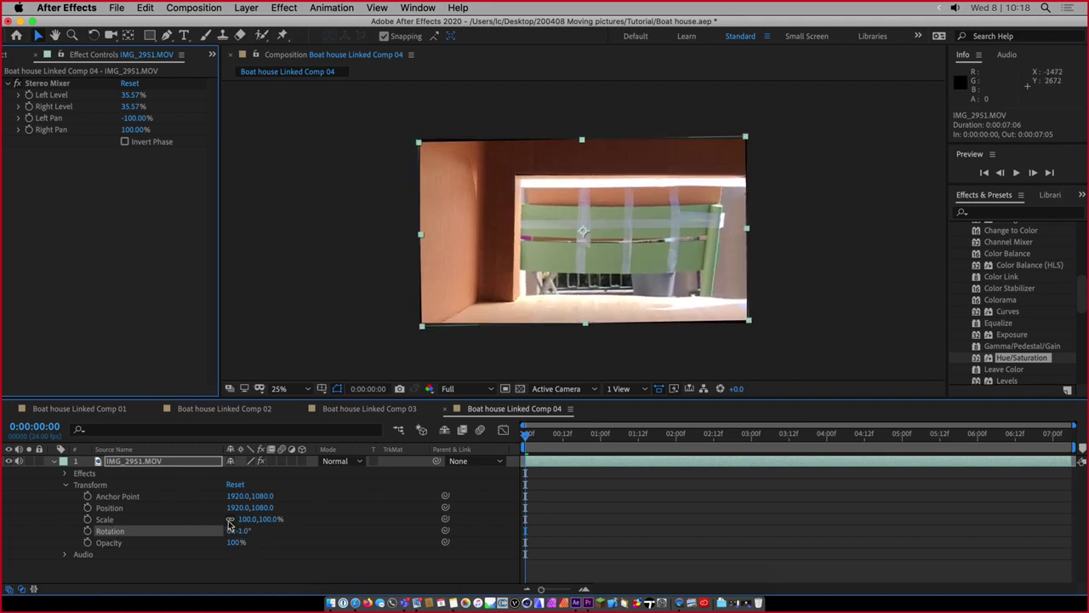
Set IMG_2951's Scale to 104.0,104.0% so it fills the frame
left_click_drag(272, 519, 275, 519)
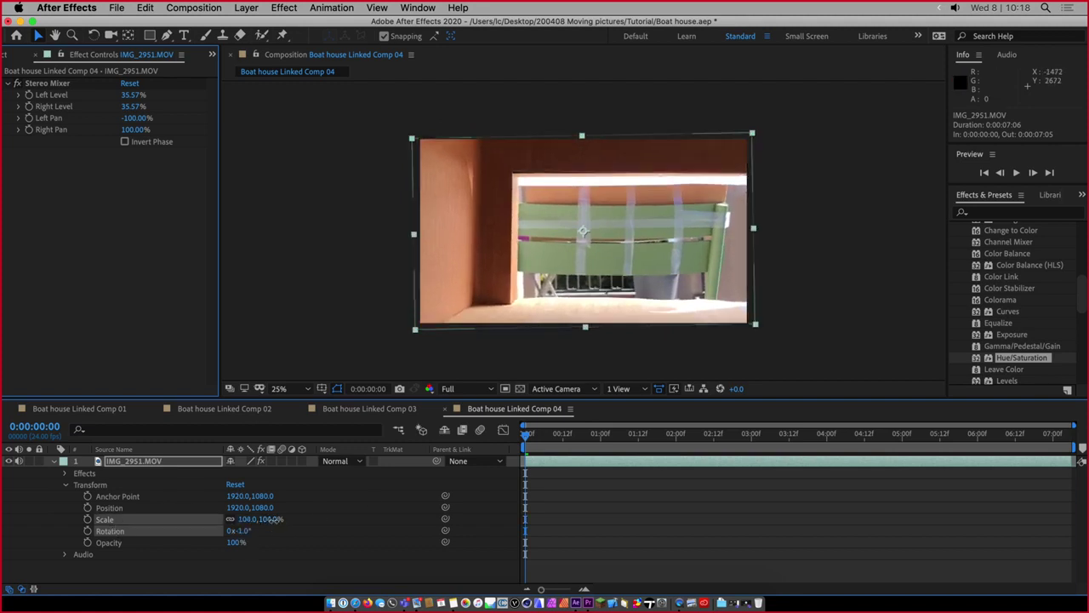
left_click(265, 519)
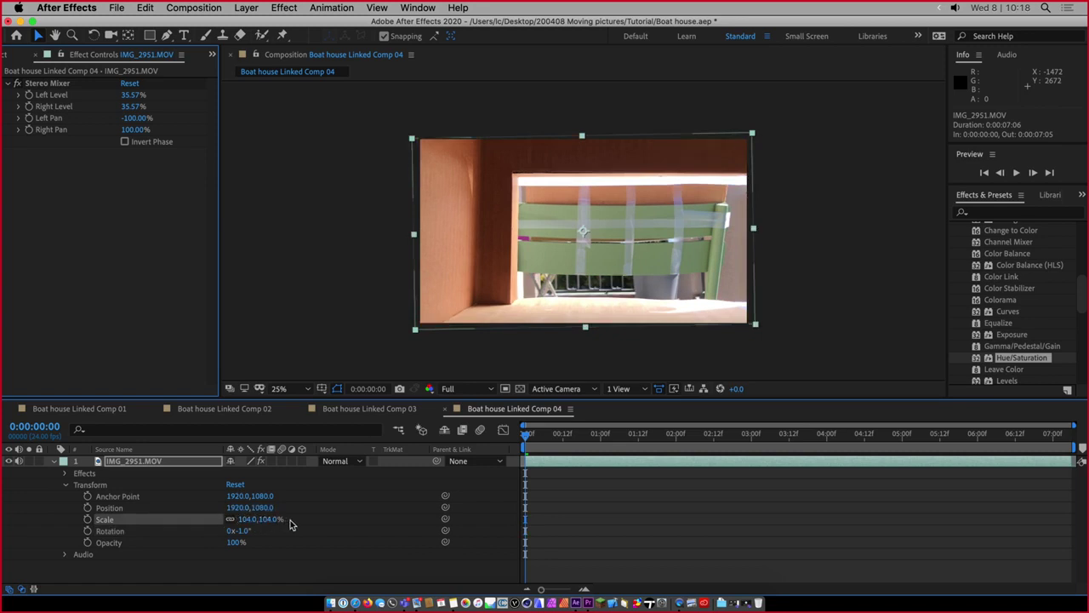
key("Return")
key("super+Tab")
key("super+Tab")
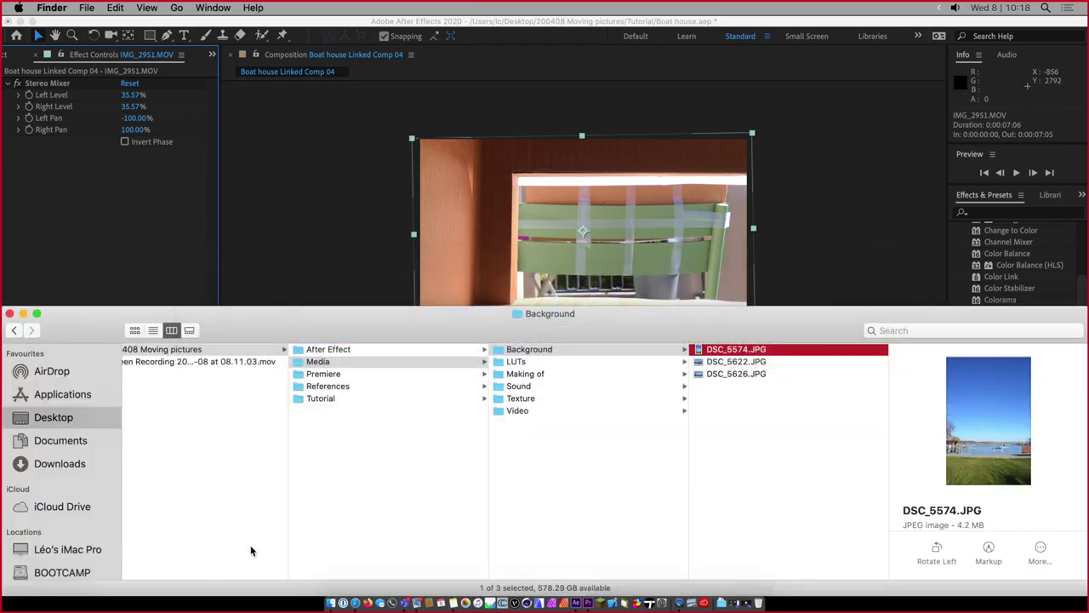
Bring DSC_5626.JPG from Media > Background into Linked Comp 04, below IMG_2951.MOV
left_click(745, 365)
left_click(737, 374)
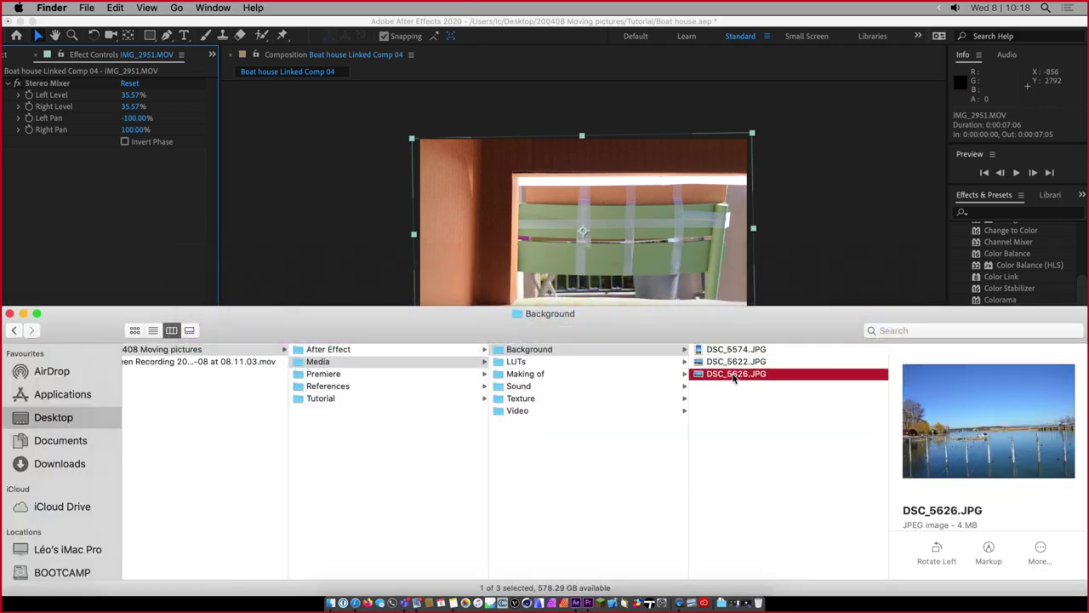
left_click_drag(737, 374, 99, 565)
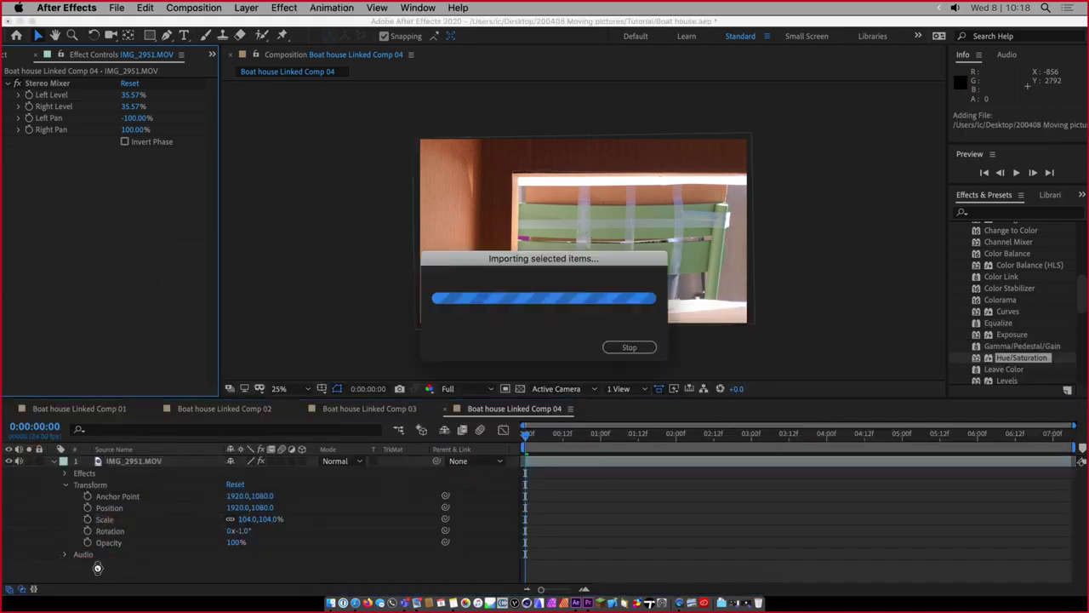
left_click_drag(134, 466, 144, 497)
Pan the Composition view to frame the window opening and deselect all layers
left_click(102, 464)
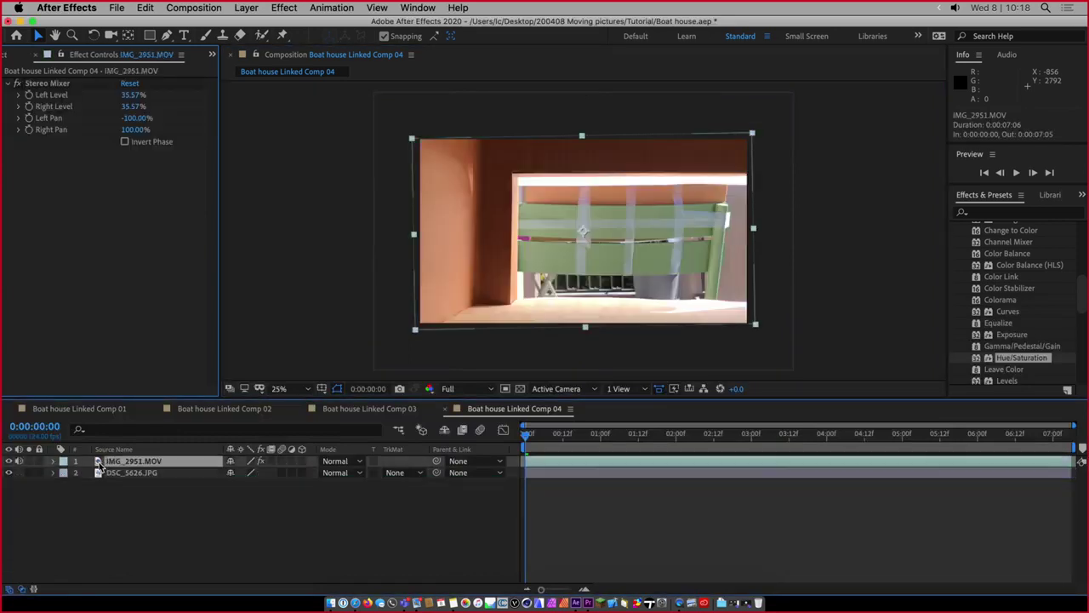
scroll(728, 194, "up", 2)
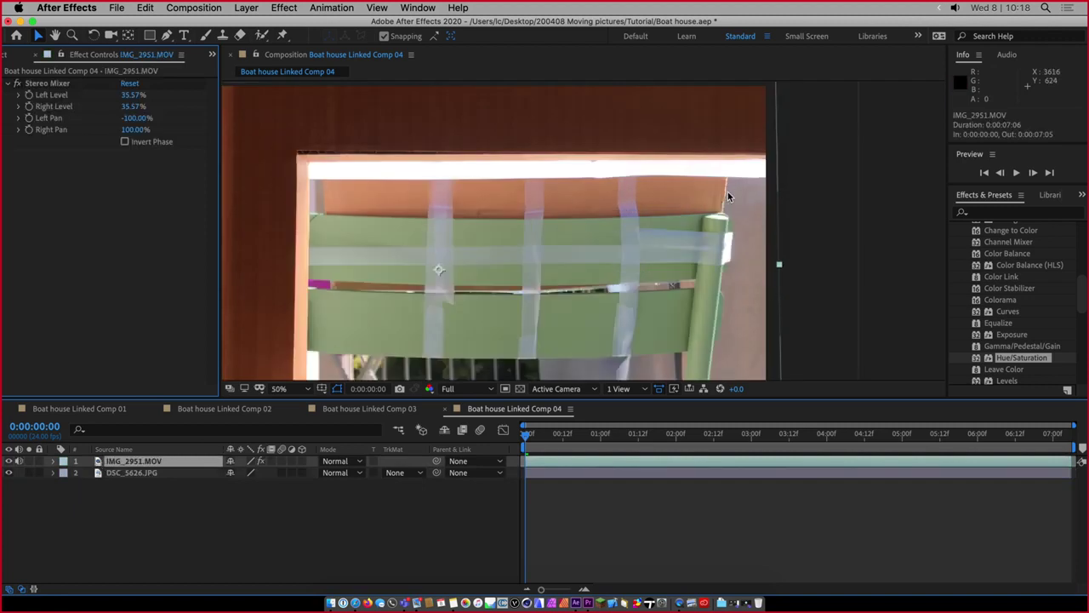
key("h")
left_click_drag(634, 252, 623, 193)
key("v")
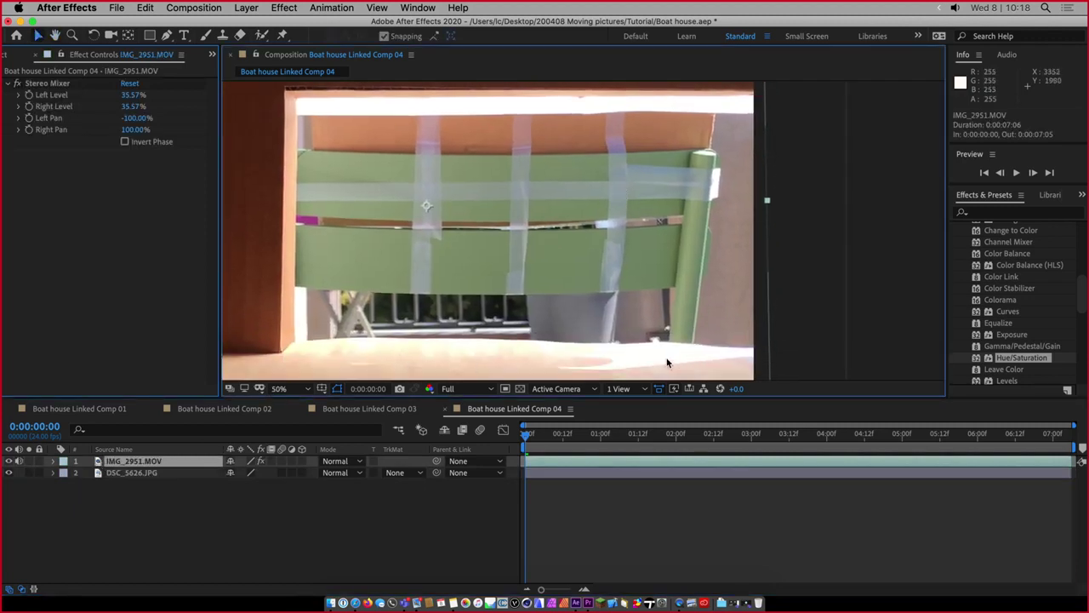
left_click(139, 524)
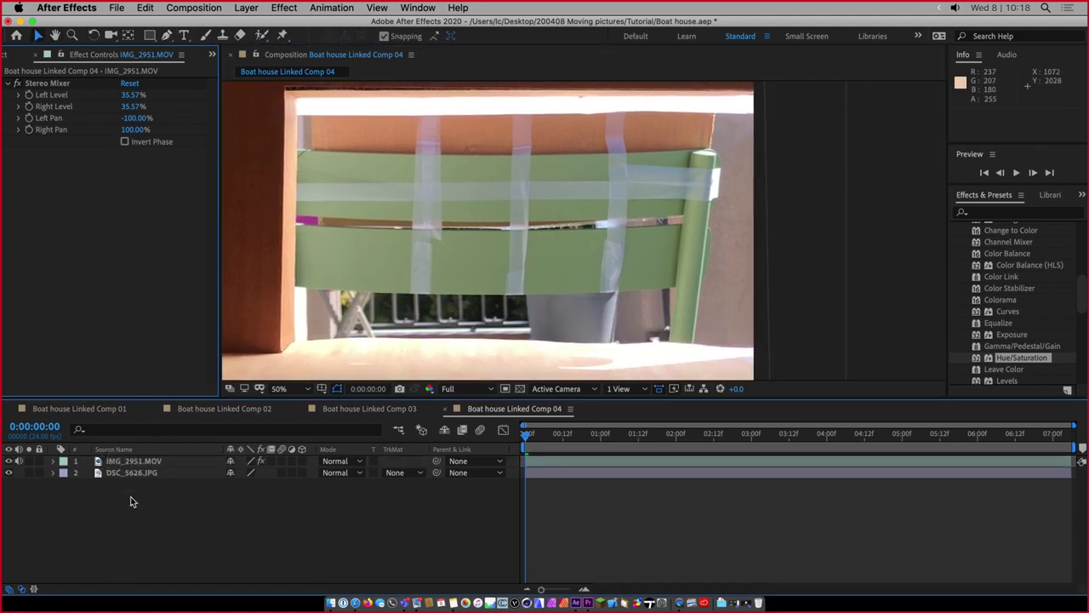
Trace the window opening with a closed Pen path, creating red Shape Layer 1
left_click(167, 36)
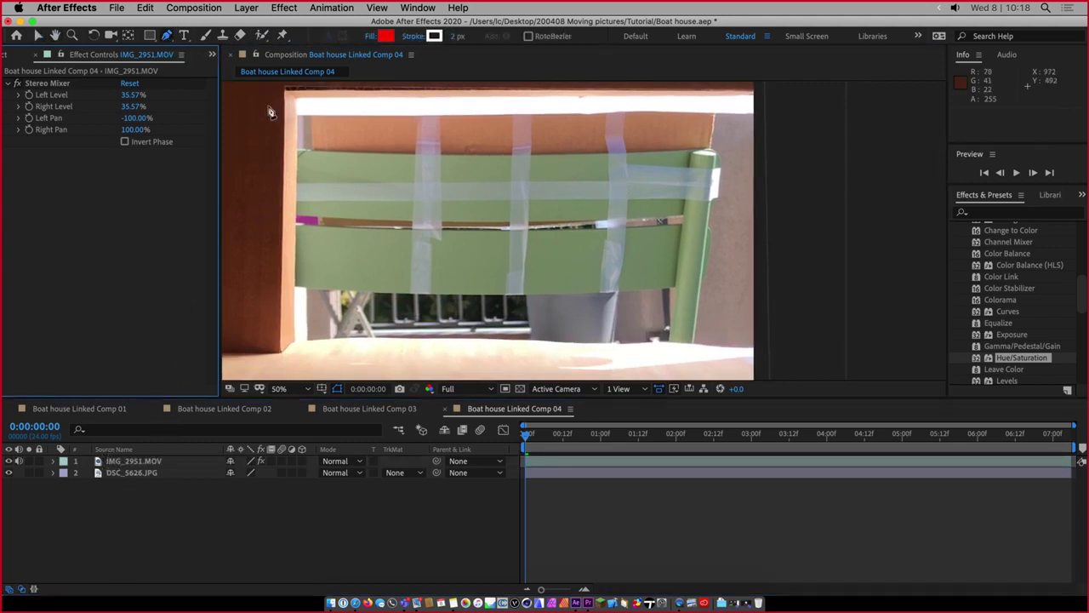
left_click(297, 114)
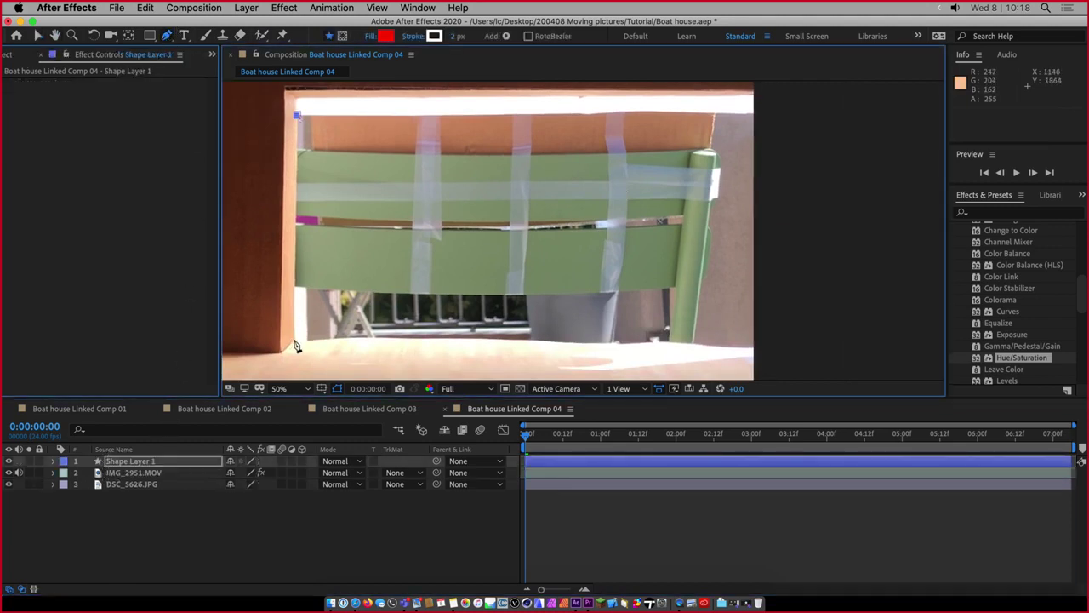
left_click(294, 342)
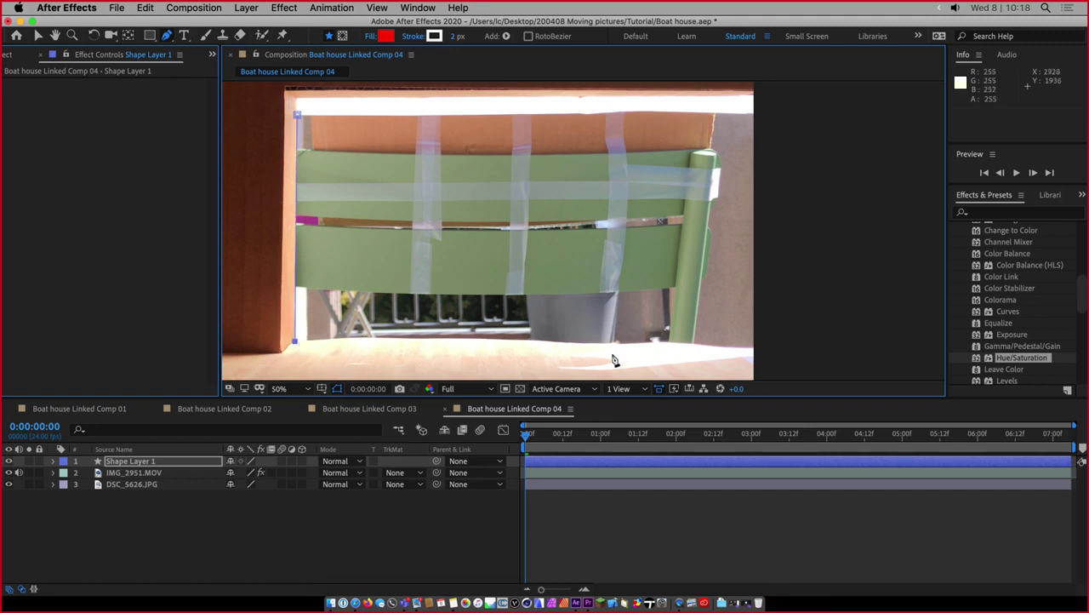
left_click(750, 349)
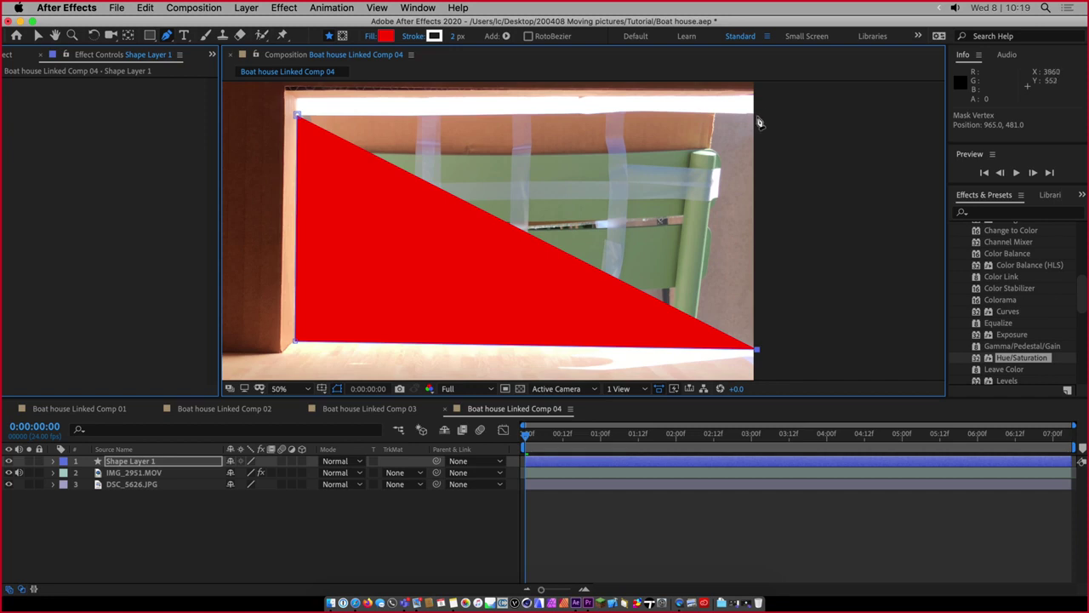
left_click(756, 114)
left_click(628, 111)
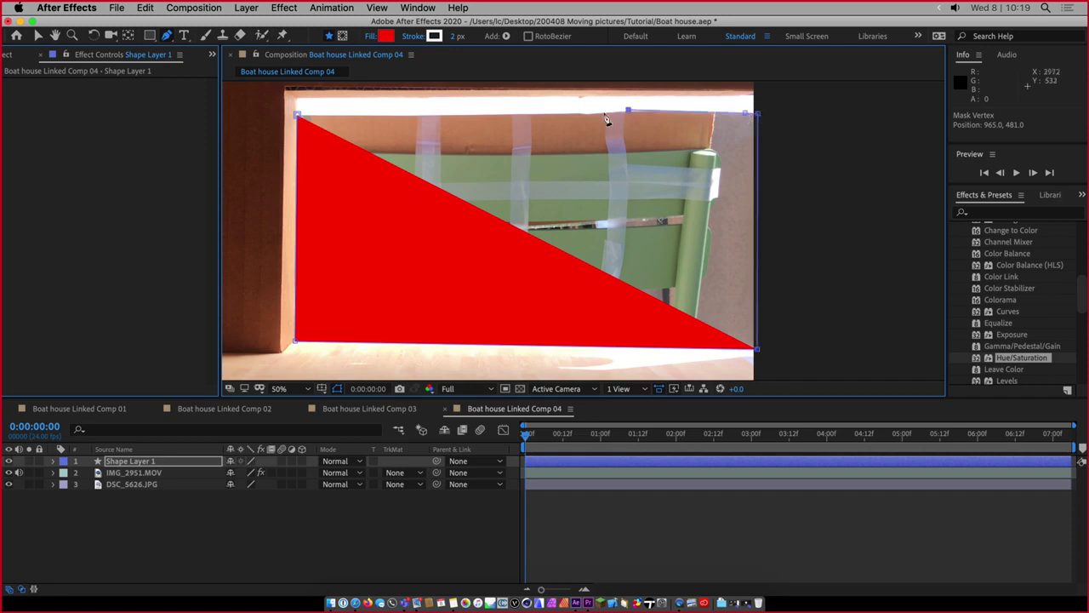
left_click(602, 112)
left_click(578, 113)
left_click(563, 113)
left_click(449, 115)
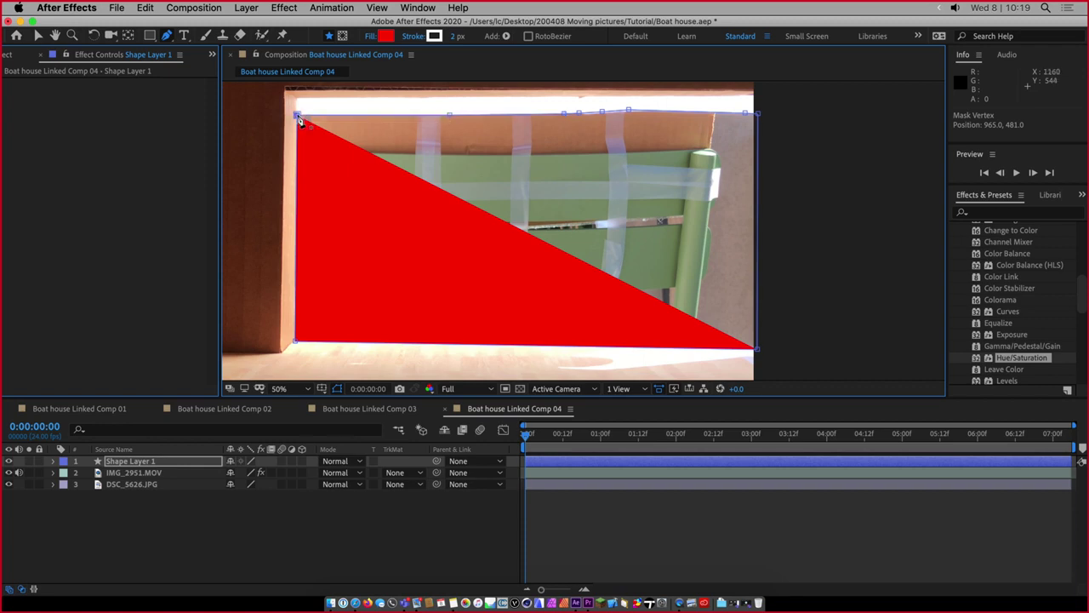
left_click(296, 115)
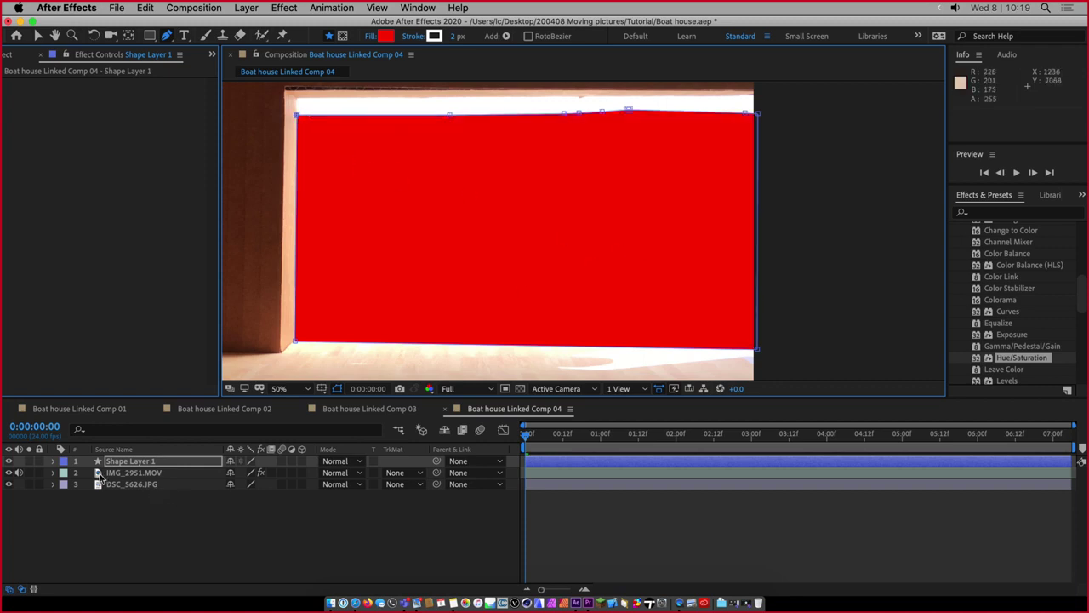
left_click(99, 474)
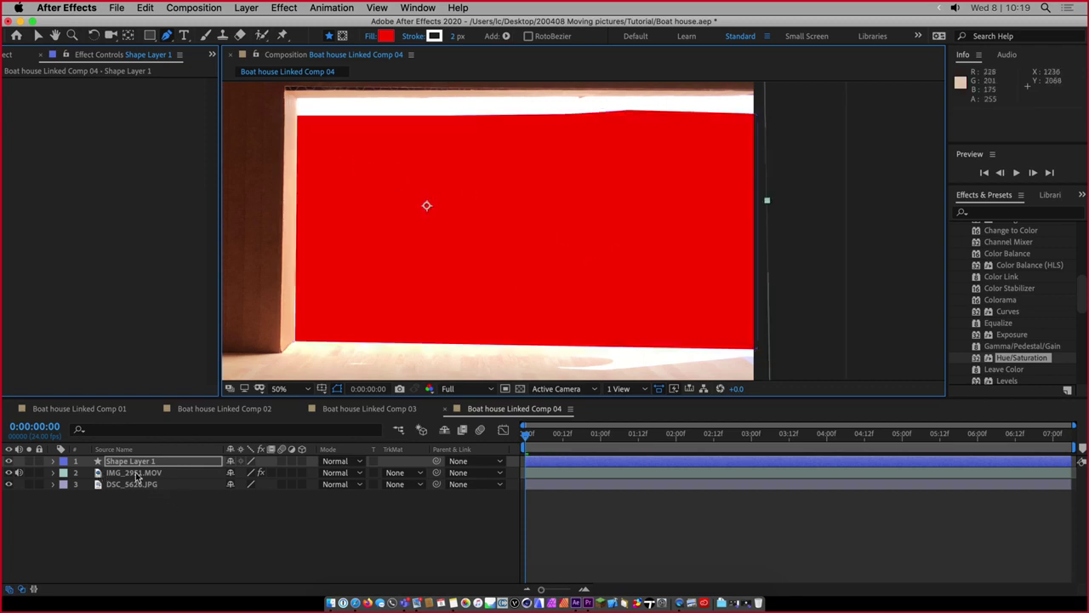
Set IMG_2951.MOV's track matte to Alpha Inverted Matte using Shape Layer 1
left_click(409, 475)
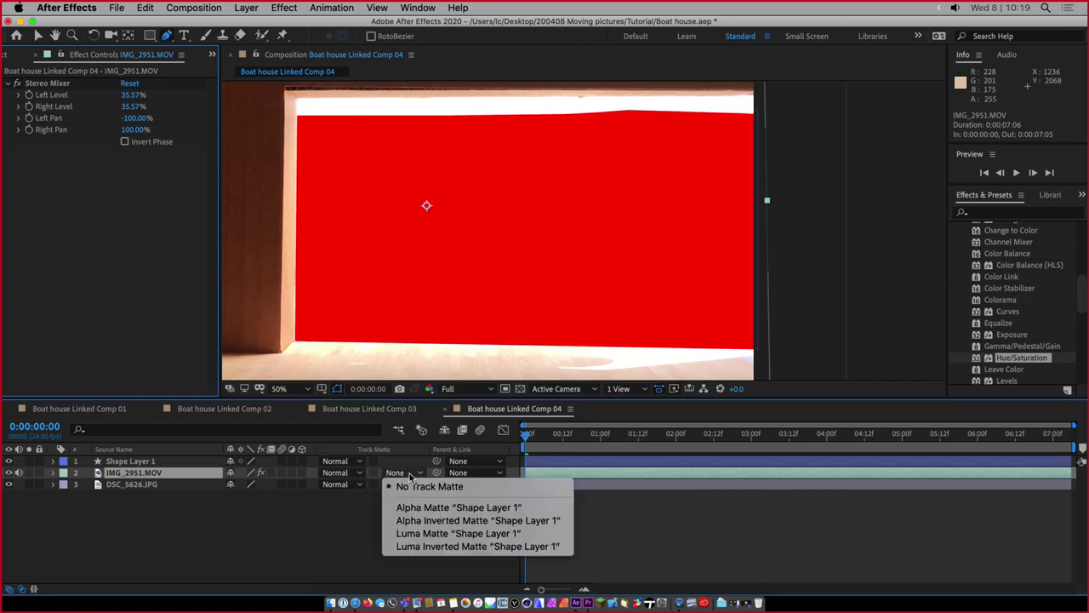
left_click(524, 521)
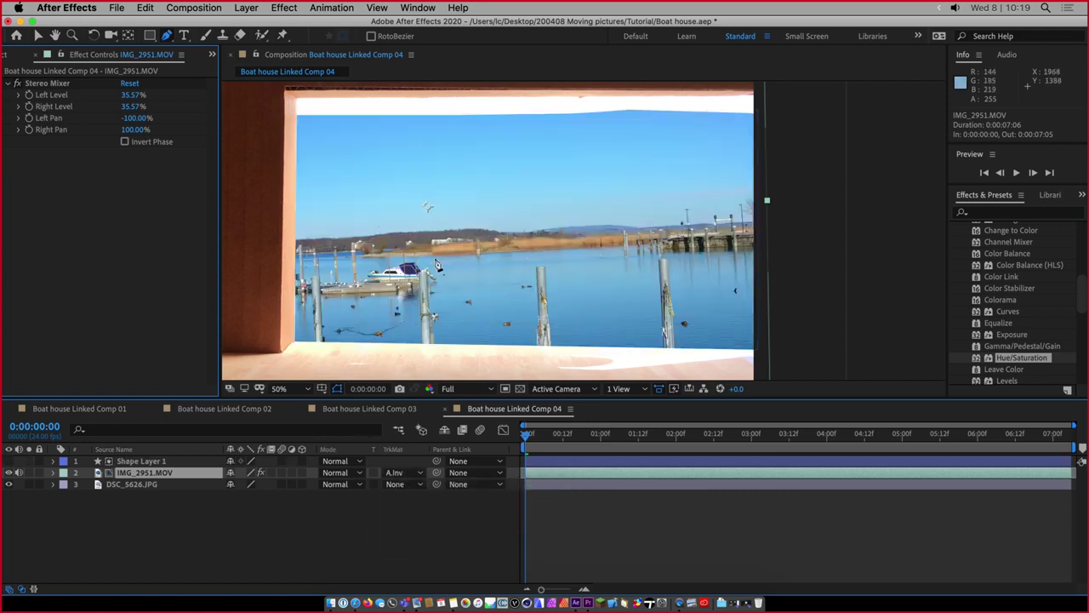
scroll(437, 265, "down", 2)
Preview the comp from near the start, then select the DSC_5626.JPG layer
left_click(557, 436)
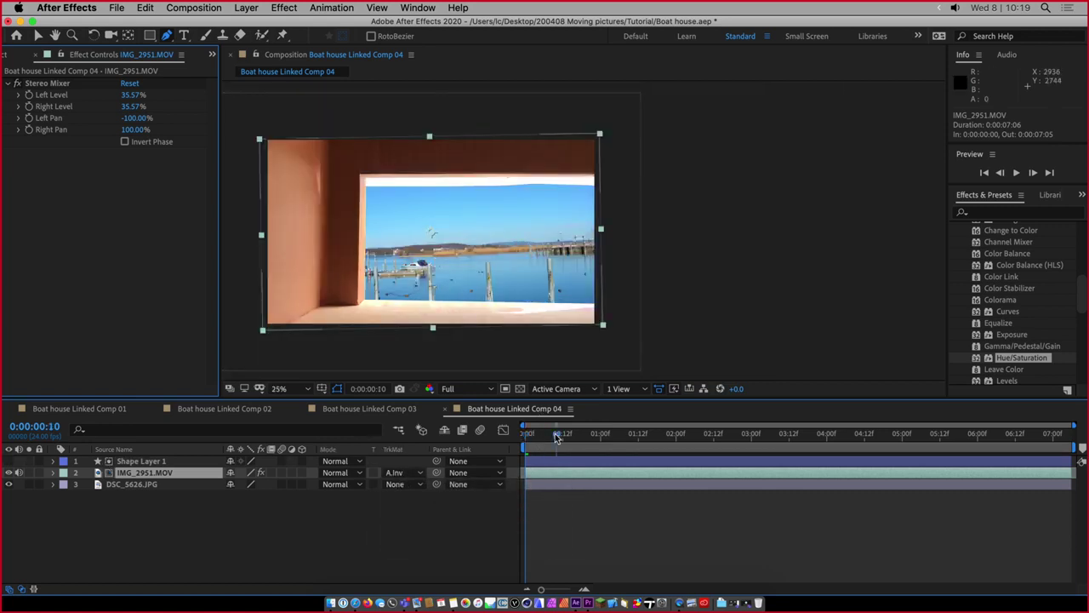
key("space")
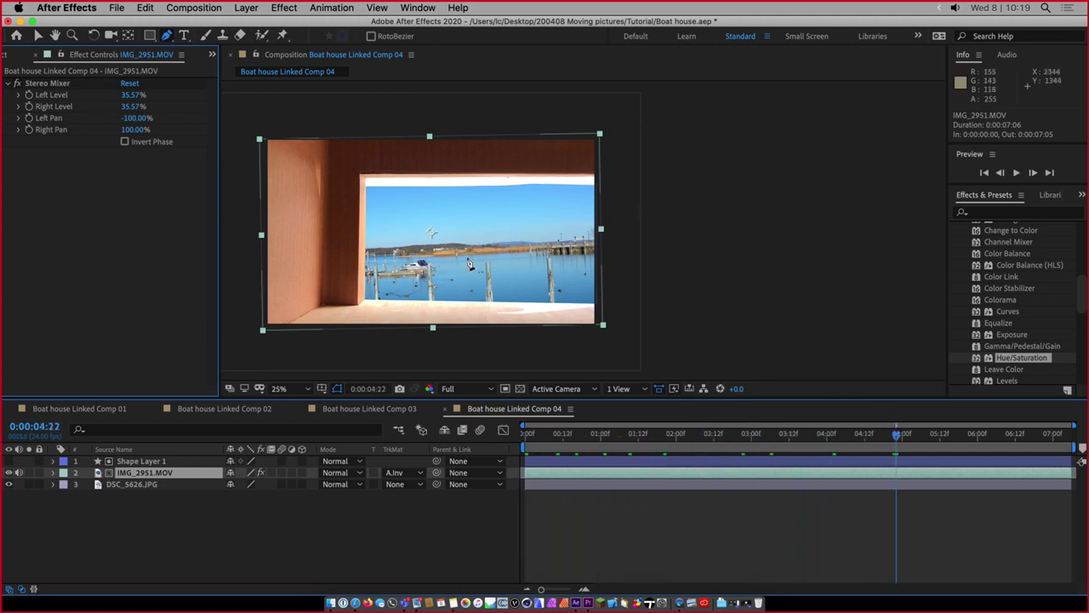
scroll(468, 264, "up", 2)
scroll(467, 264, "down", 2)
left_click(465, 211)
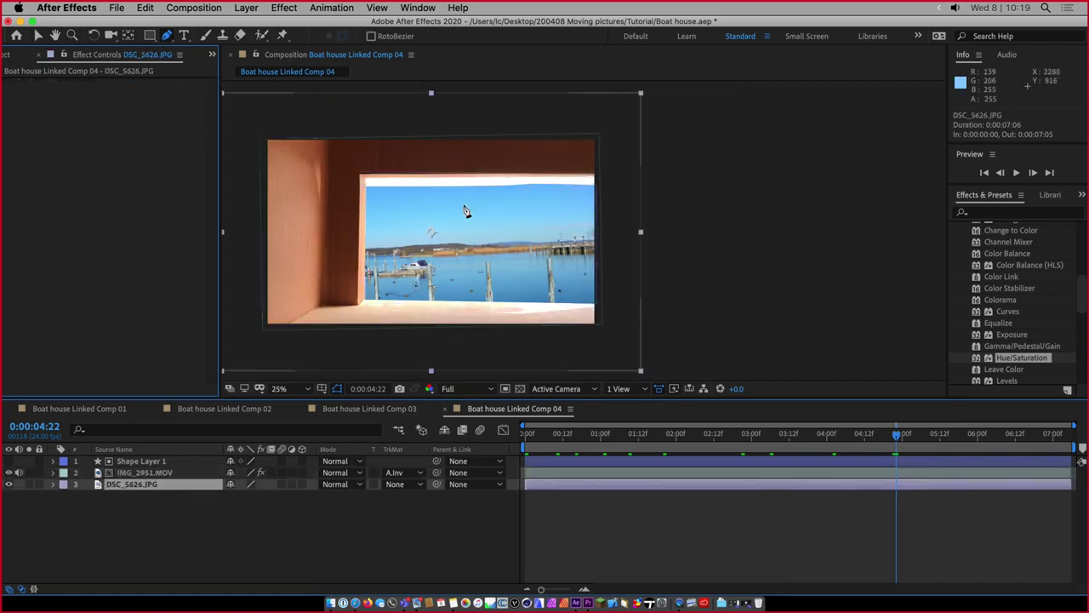
Fit the whole composition in the view and nudge the lakeside photo slightly down
key("v")
left_click(430, 190)
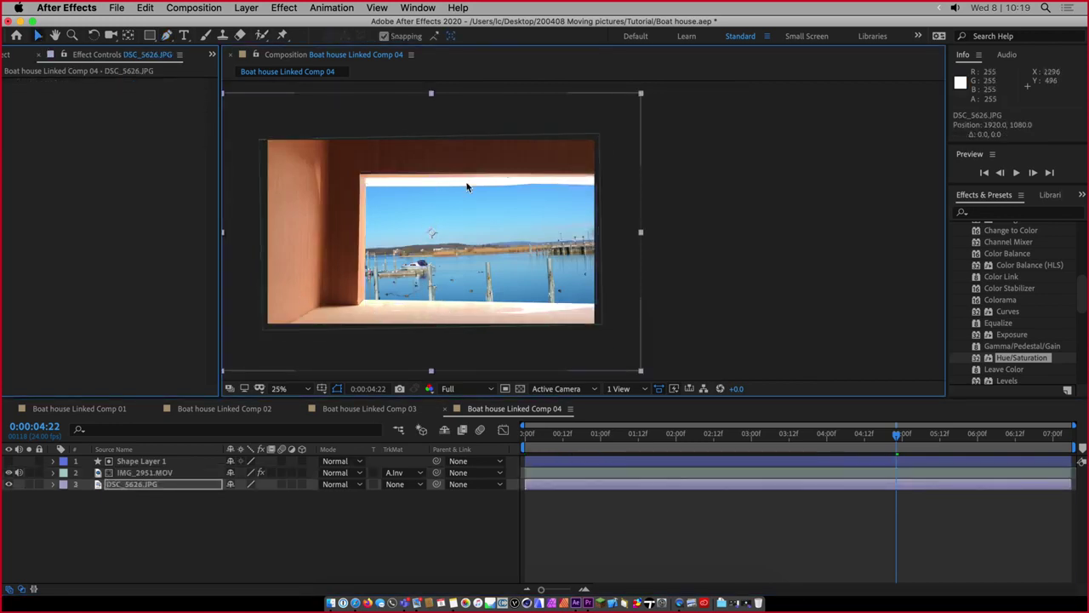
scroll(596, 204, "up", 2)
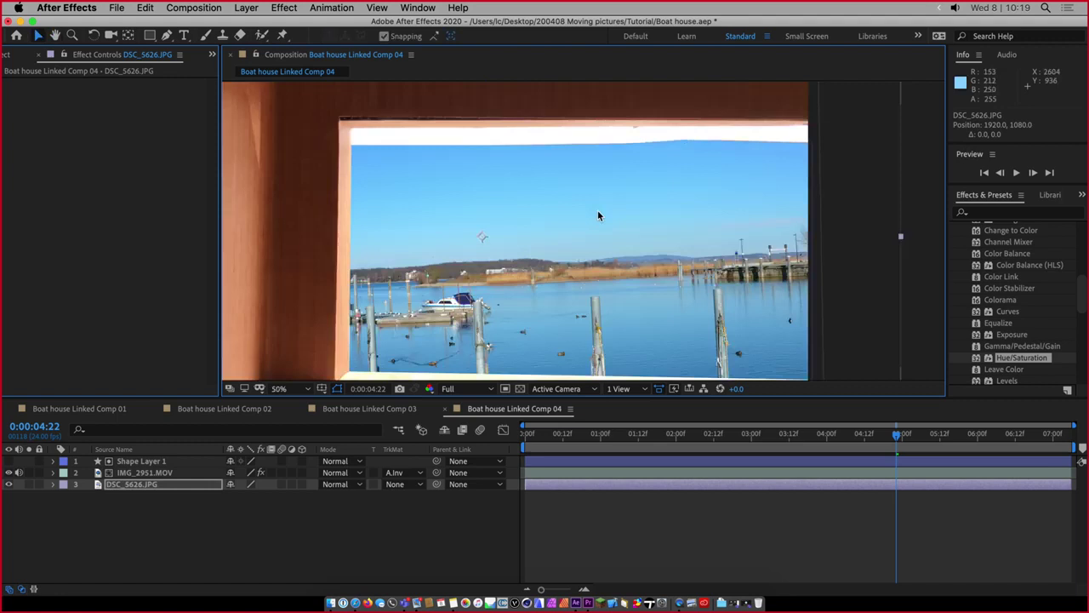
left_click(321, 388)
left_click(322, 389)
left_click(308, 388)
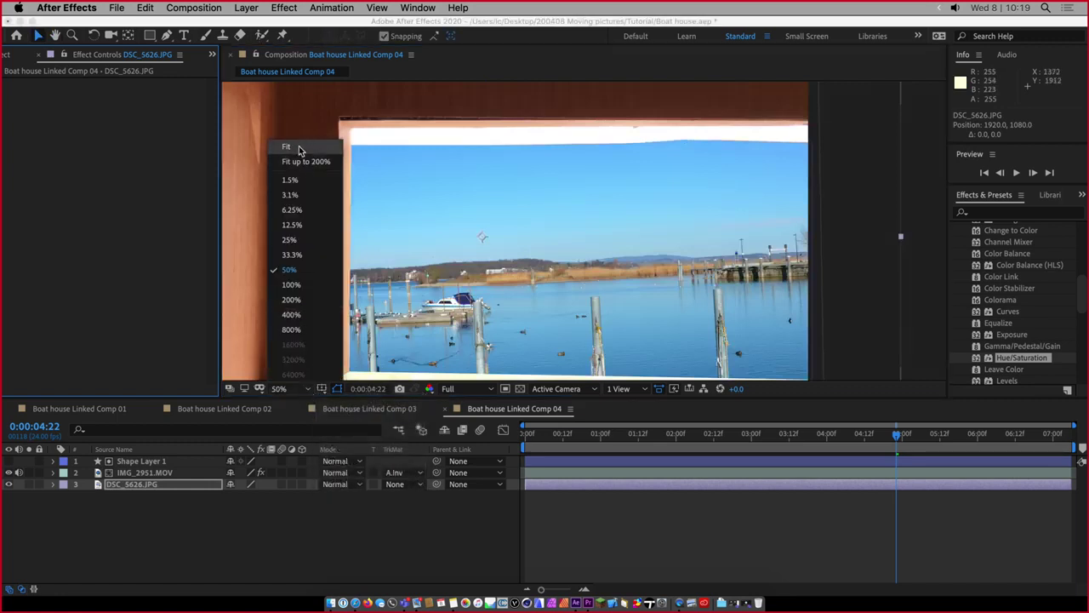
left_click(298, 147)
mouse_move(545, 228)
left_mouse_down()
mouse_move(530, 244)
mouse_move(539, 245)
left_mouse_up()
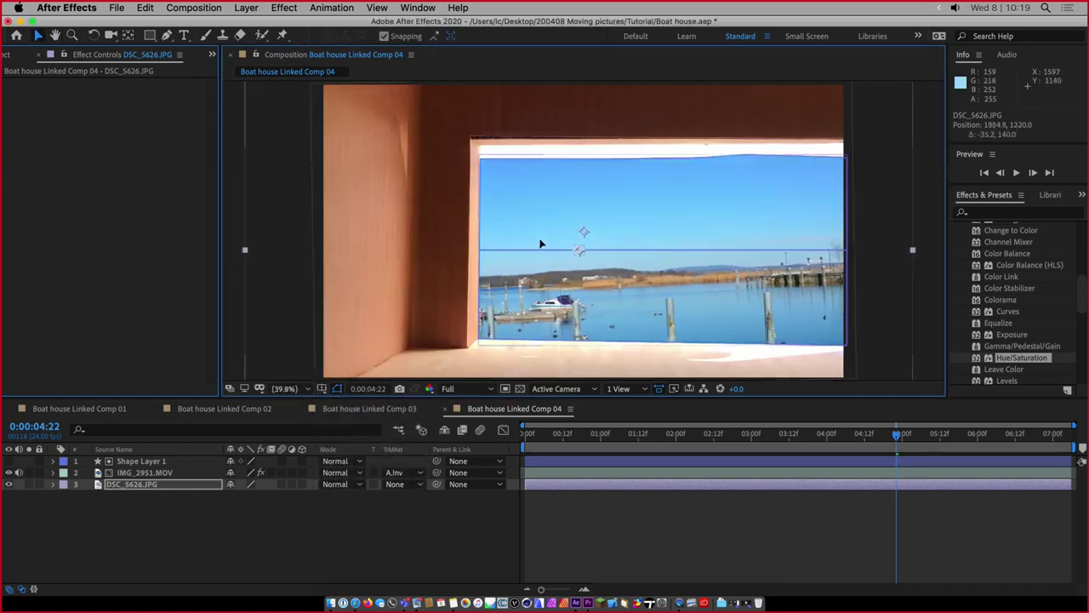
Rotate DSC_5626.JPG 3° and shrink it to 78.4% via its Transform properties
left_click(53, 485)
left_click(66, 496)
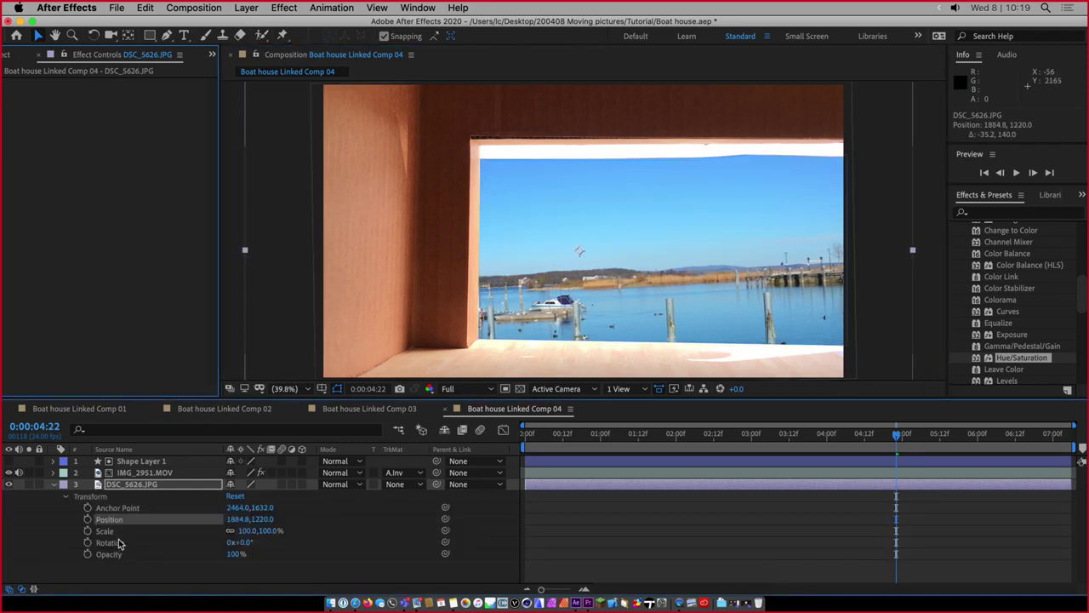
left_click_drag(242, 542, 247, 543)
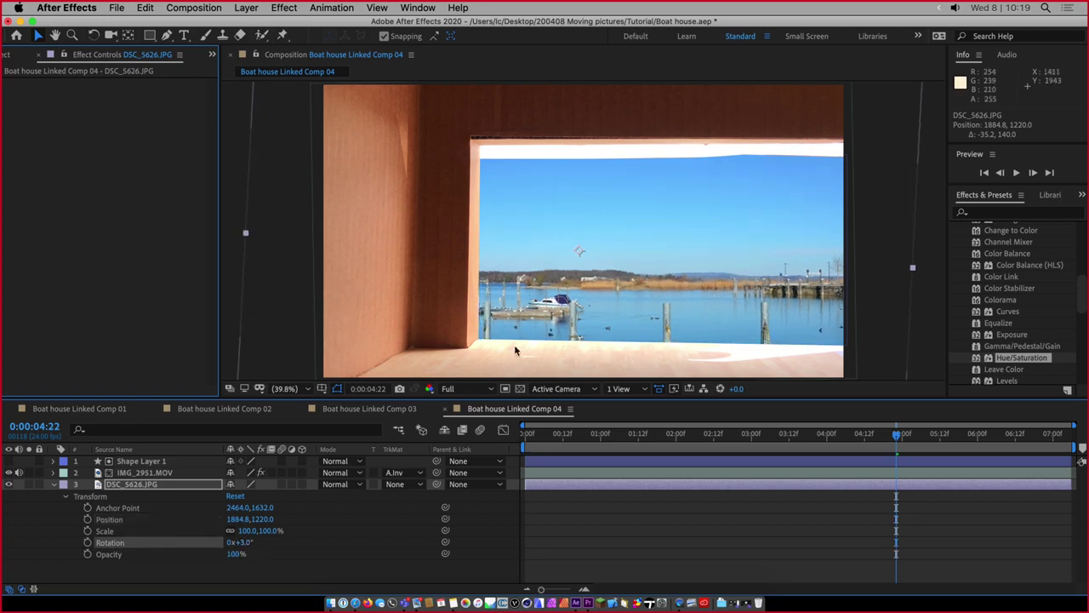
scroll(479, 239, "down", 3)
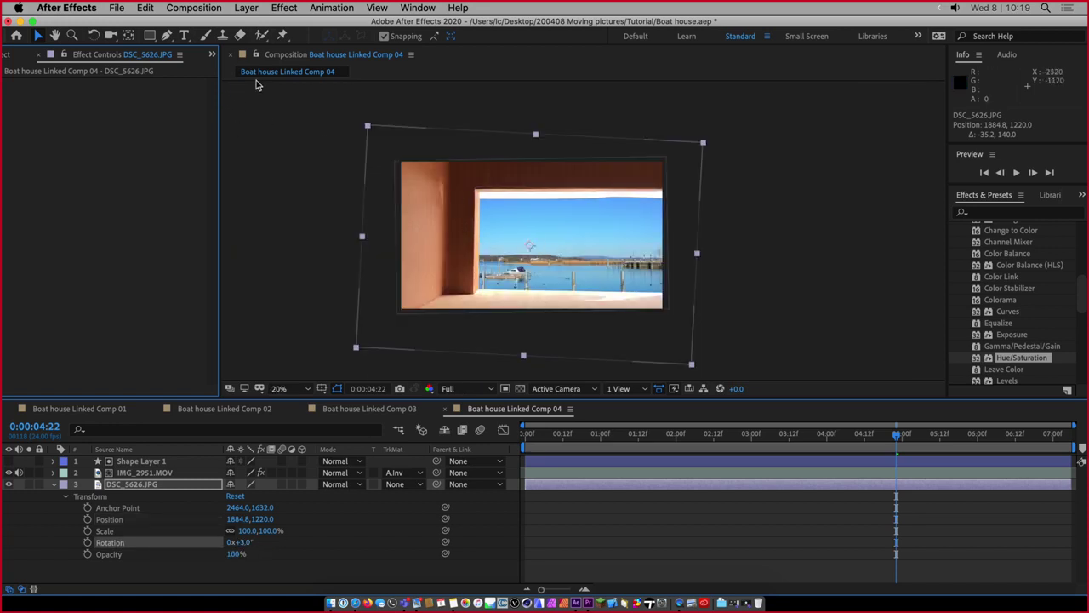
left_click_drag(626, 261, 643, 267)
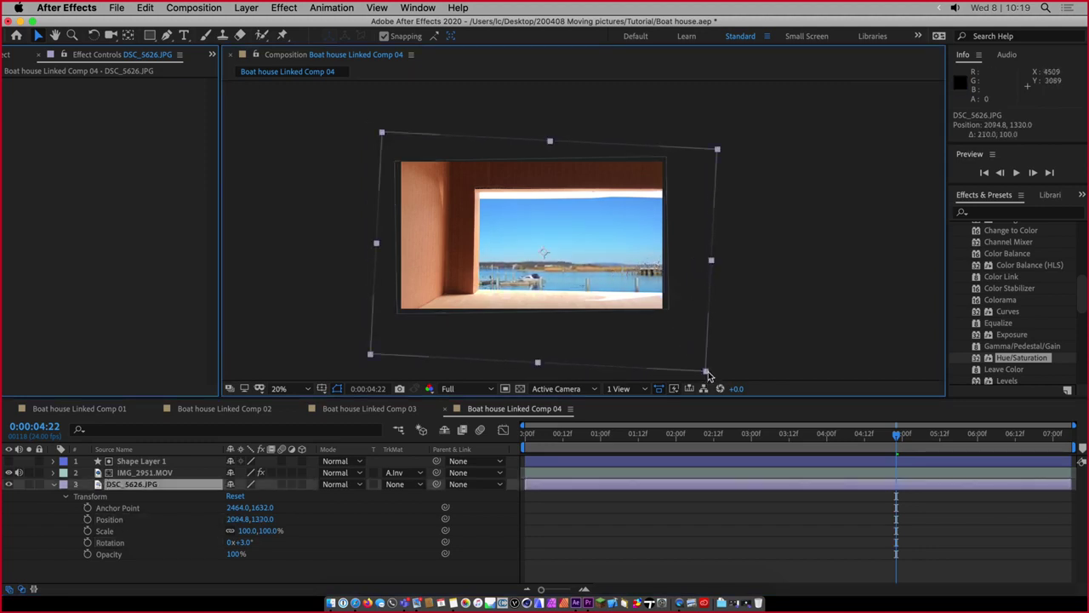
left_click_drag(708, 371, 672, 349)
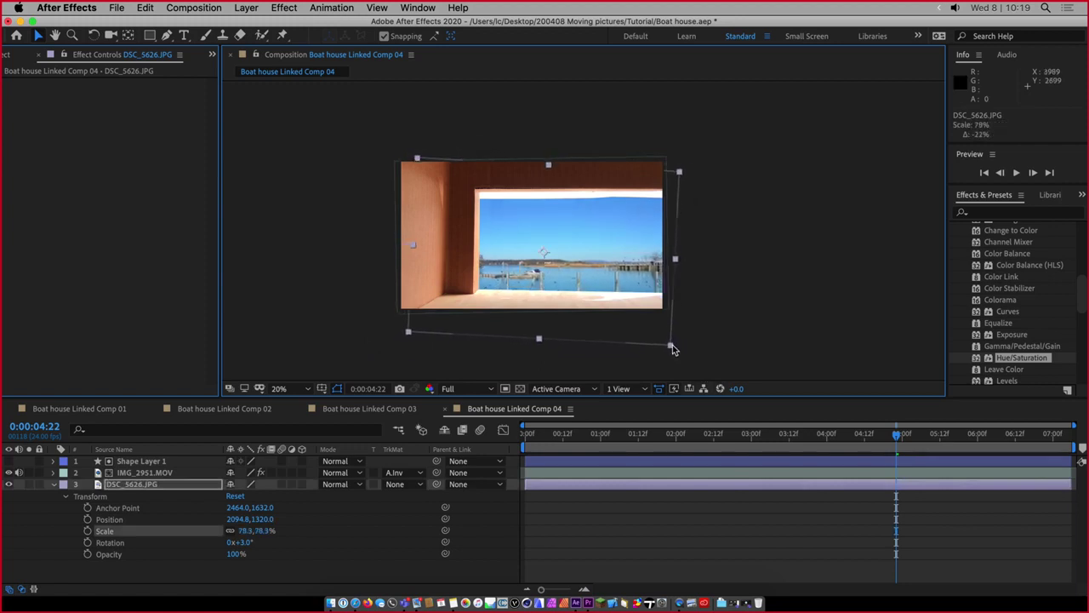
mouse_move(593, 275)
left_mouse_down()
mouse_move(604, 266)
mouse_move(606, 278)
mouse_move(605, 264)
mouse_move(588, 268)
left_mouse_up()
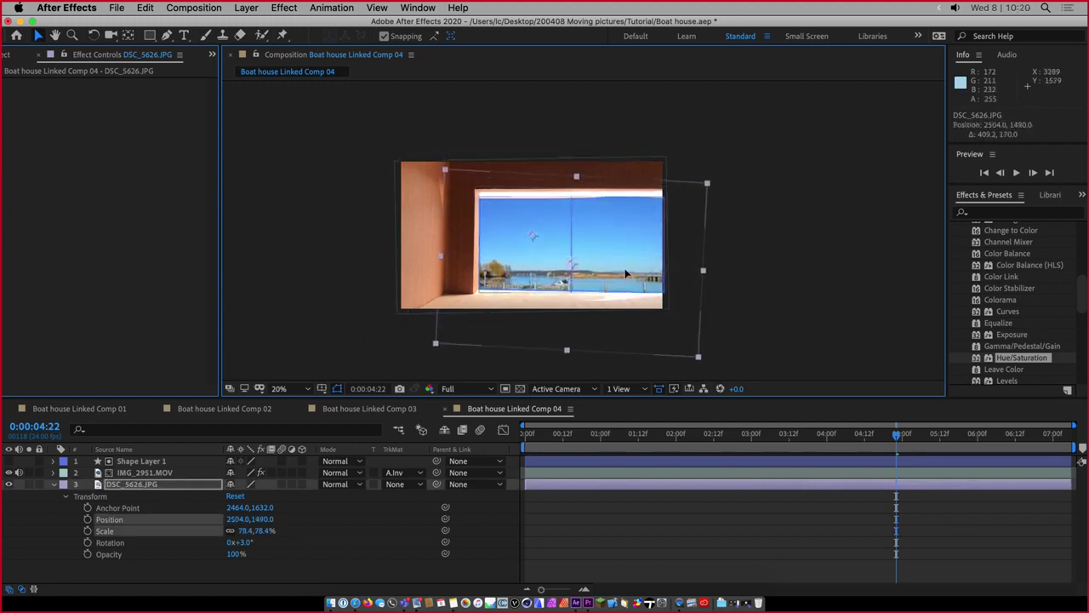
Reposition the photo around 2954,1380 so the harbour trees show through the window
scroll(585, 270, "up", 3)
scroll(623, 286, "down", 2)
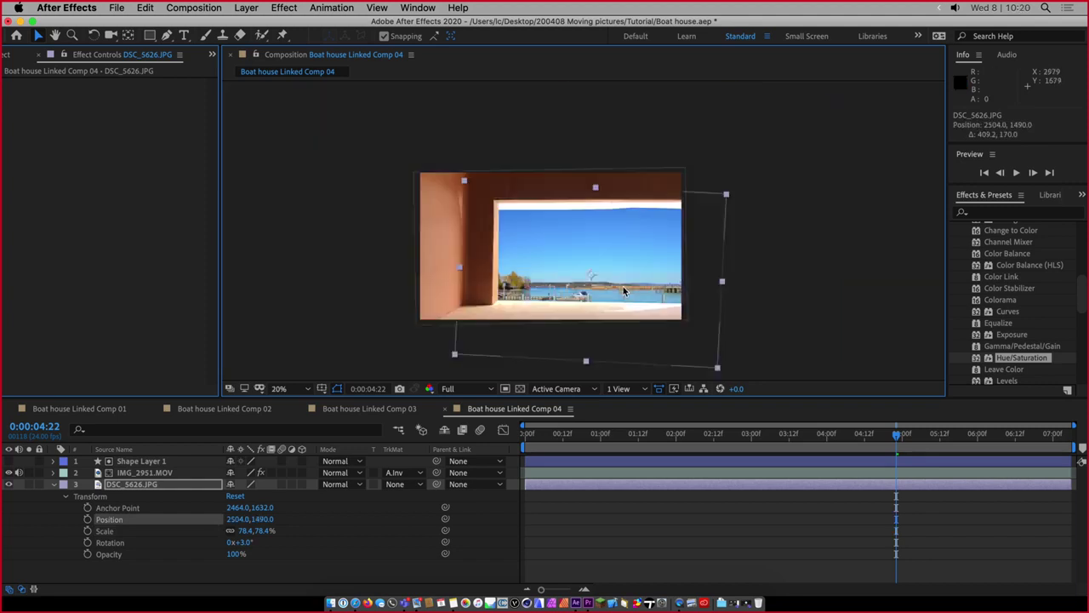
scroll(623, 286, "up", 2)
left_click_drag(623, 287, 562, 305)
key("h")
key("v")
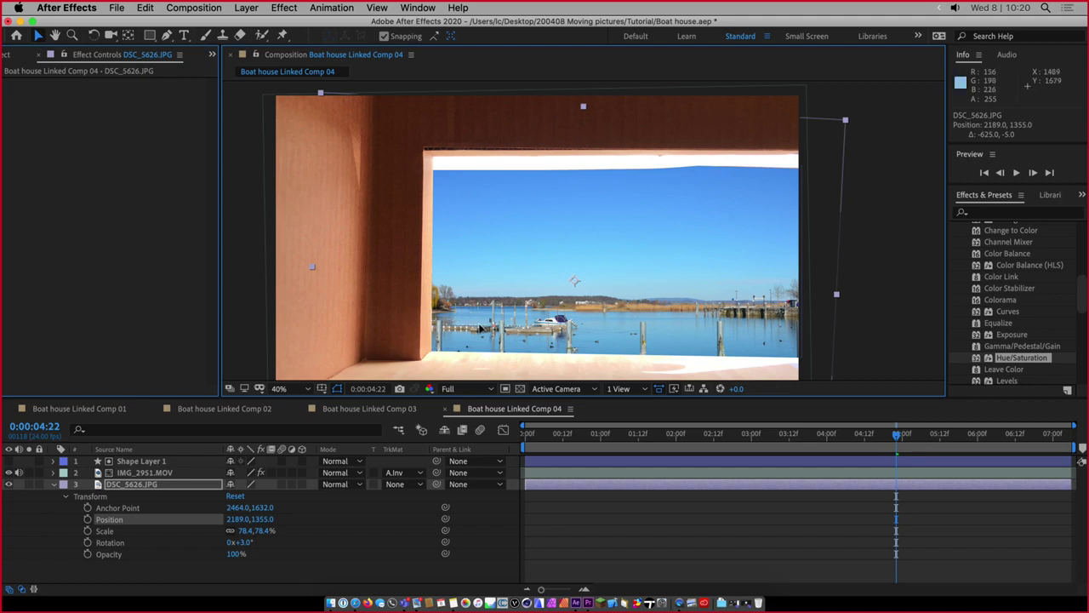
left_click_drag(479, 328, 479, 334)
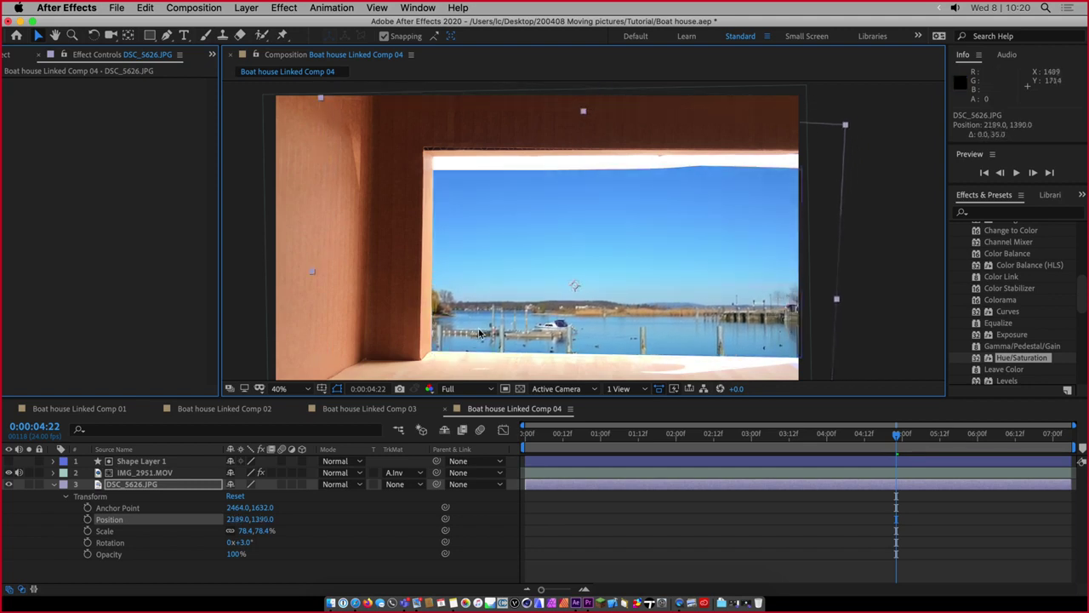
left_click_drag(666, 310, 624, 301)
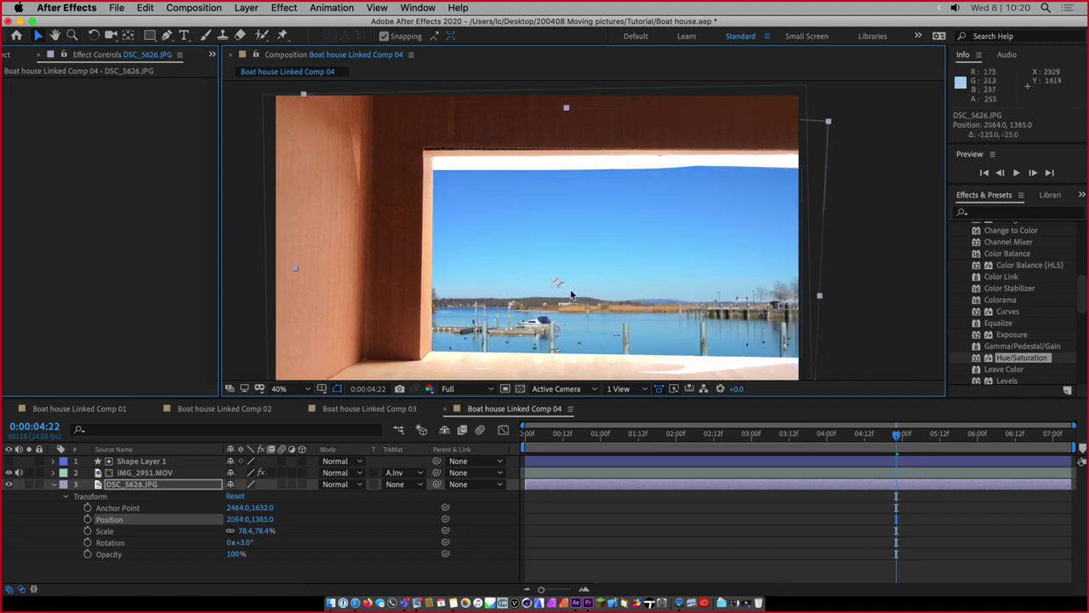
left_click_drag(506, 323, 627, 324)
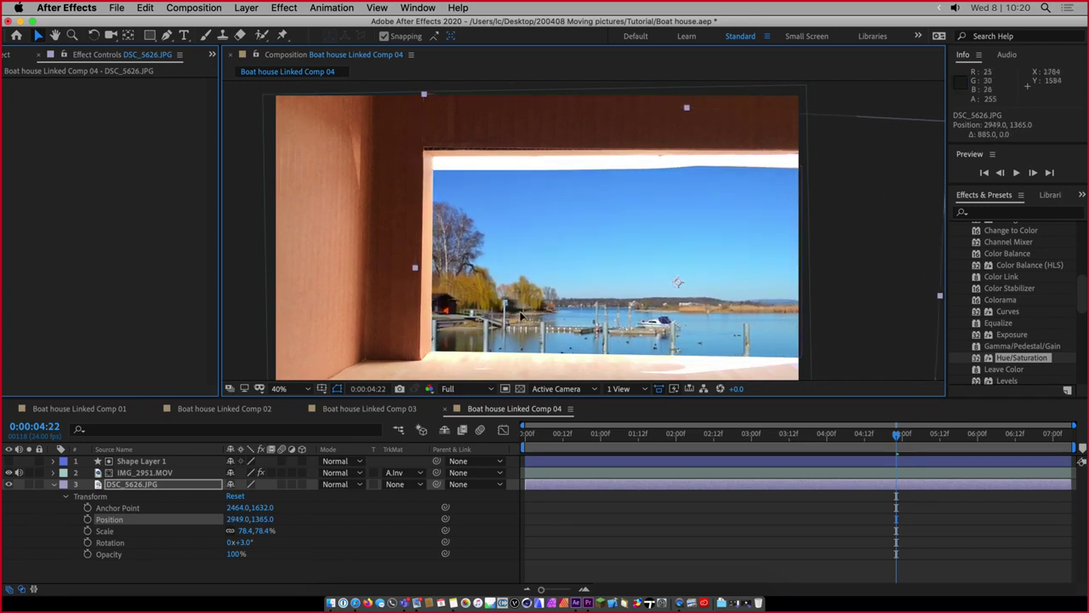
left_click_drag(517, 340, 533, 318)
key("ctrl+z")
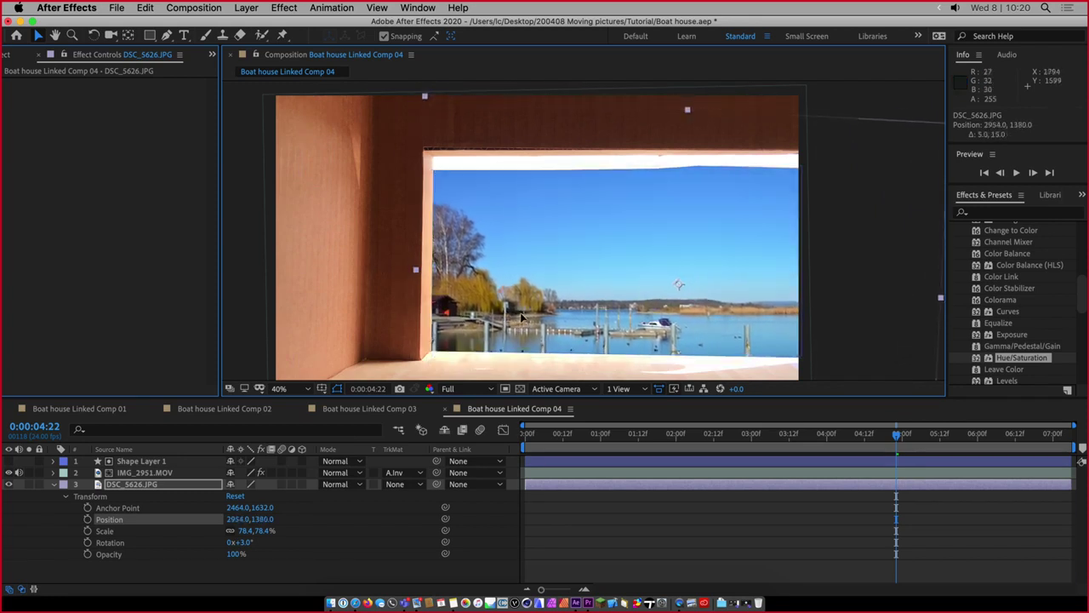
Check the photo in its own layer view, then return to the comp and deselect it
double_click(439, 243)
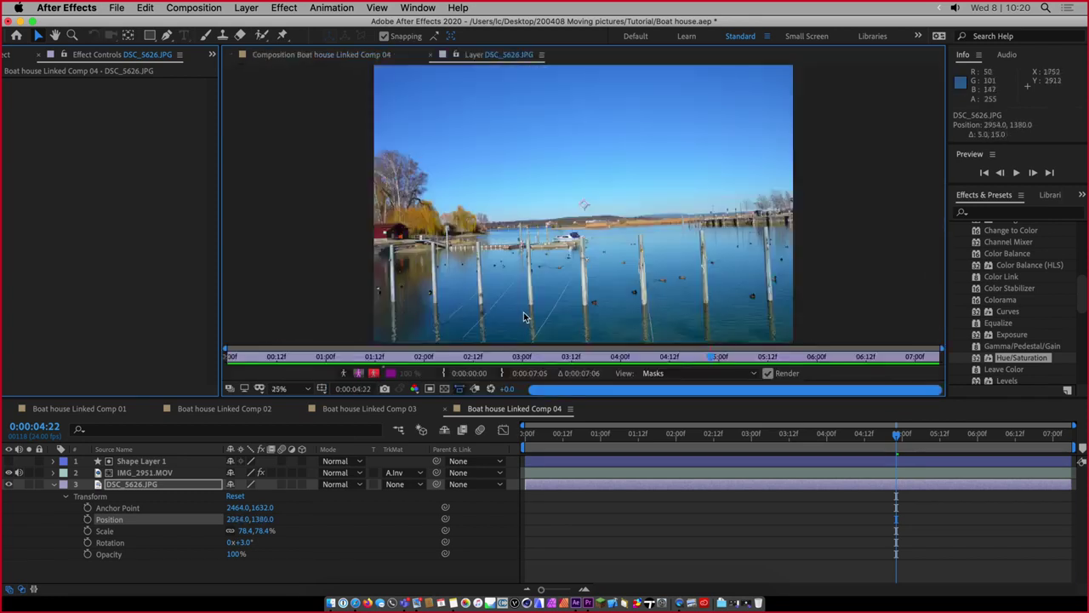
left_click(431, 55)
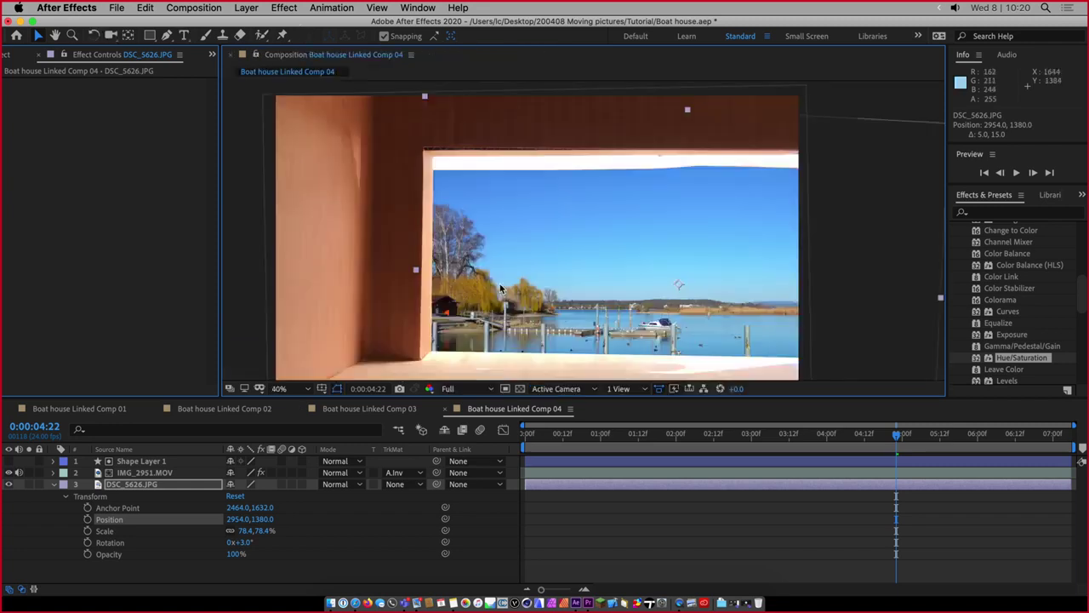
scroll(537, 287, "down", 3)
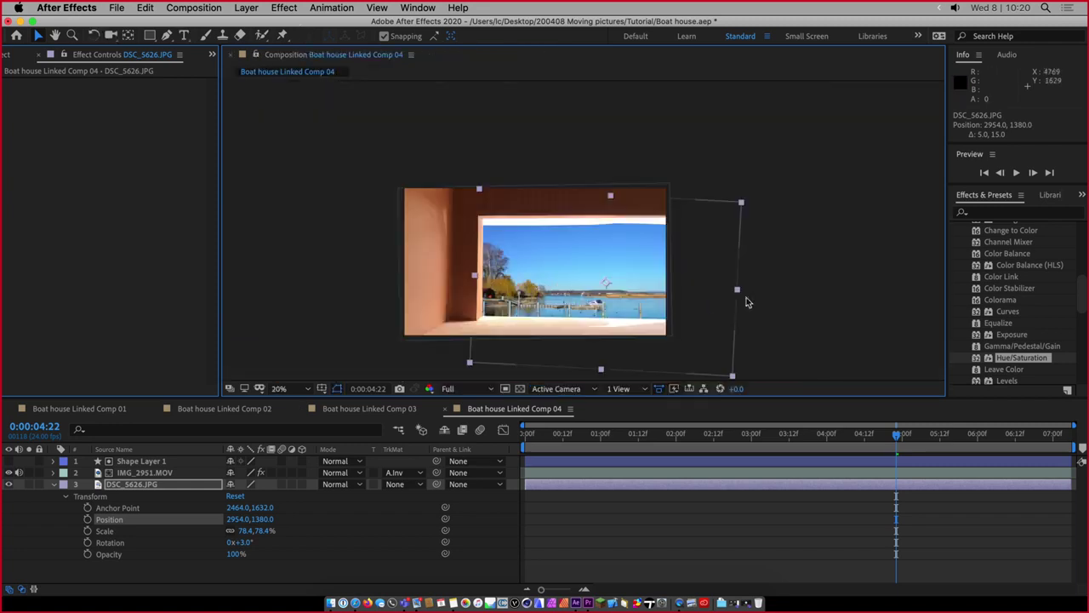
left_click(814, 291)
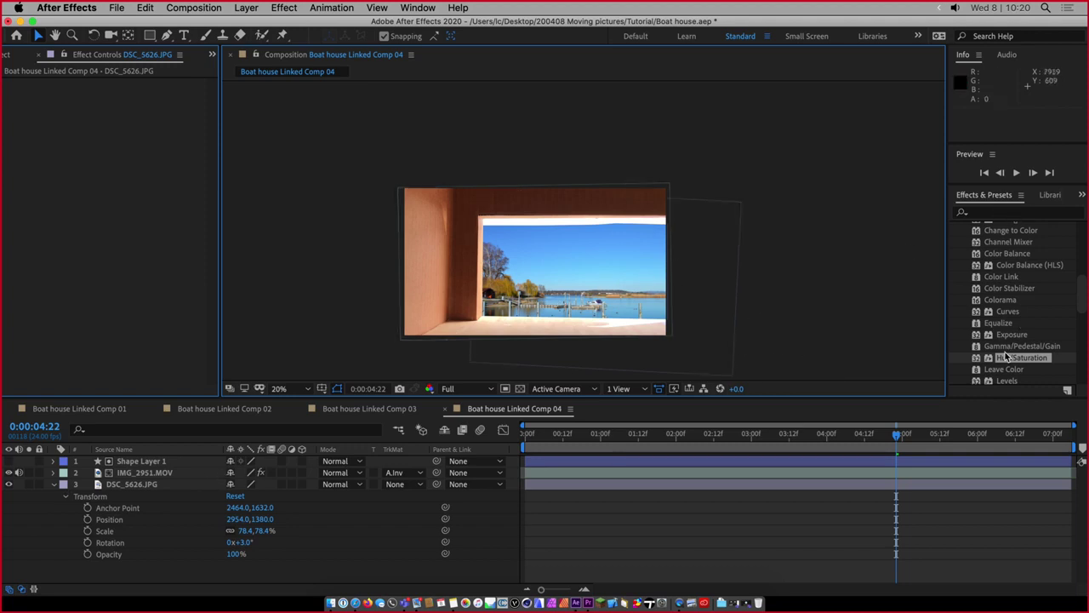
Apply Hue/Saturation to DSC_5626.JPG with Master Saturation -20 and Master Lightness 19
left_click_drag(1007, 364, 101, 489)
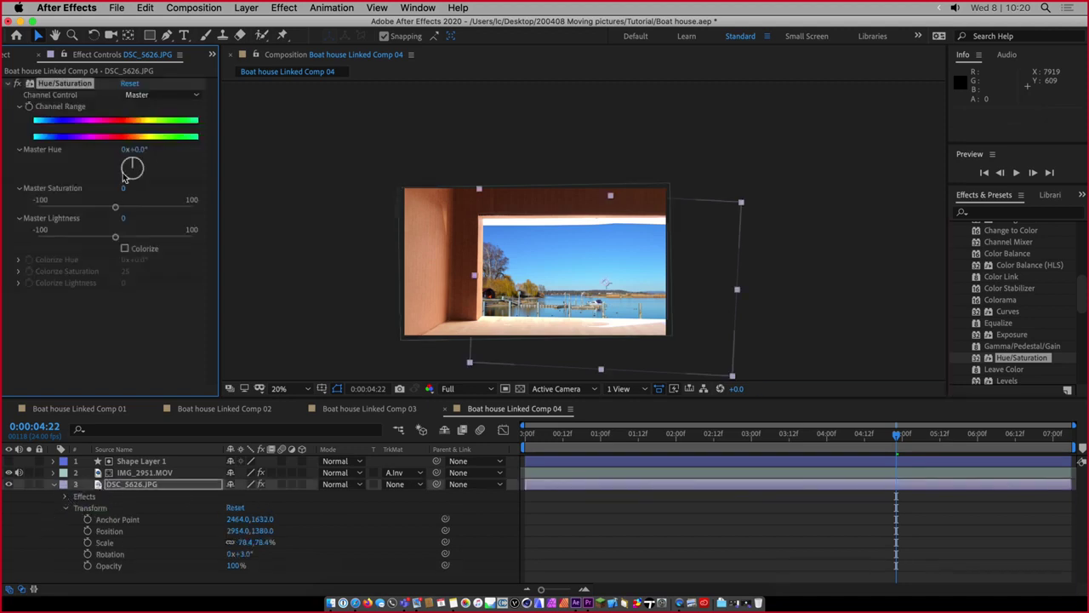
left_click_drag(111, 211, 132, 238)
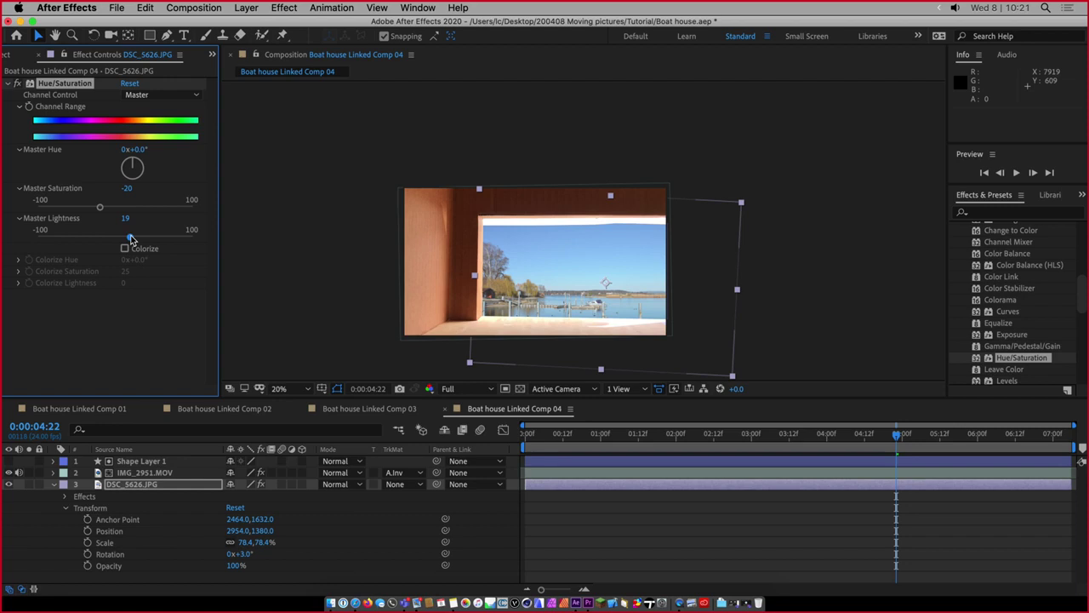
left_click(315, 230)
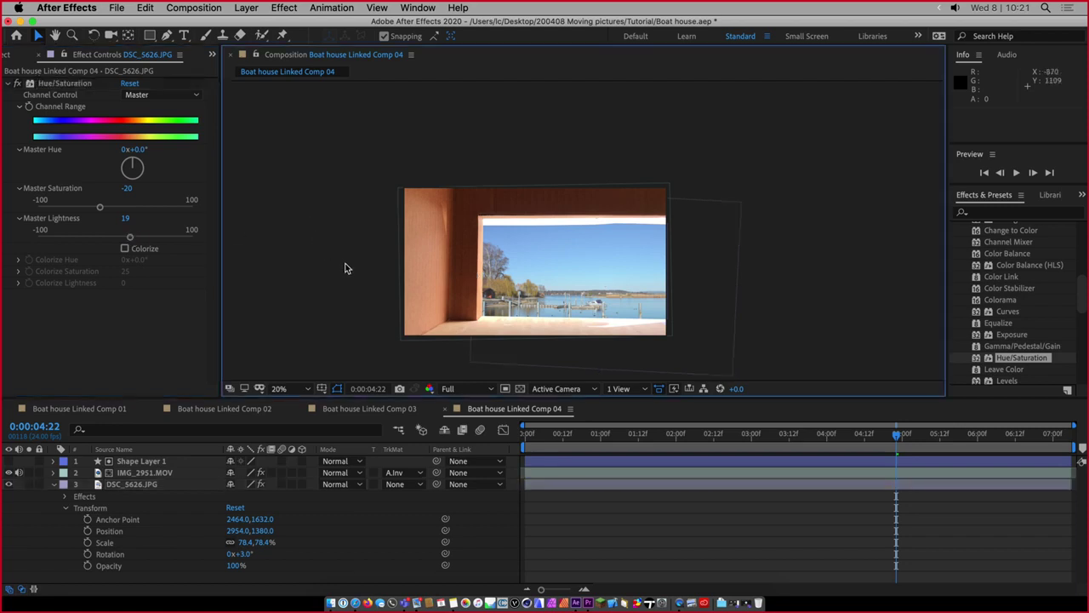
scroll(528, 306, "up", 3)
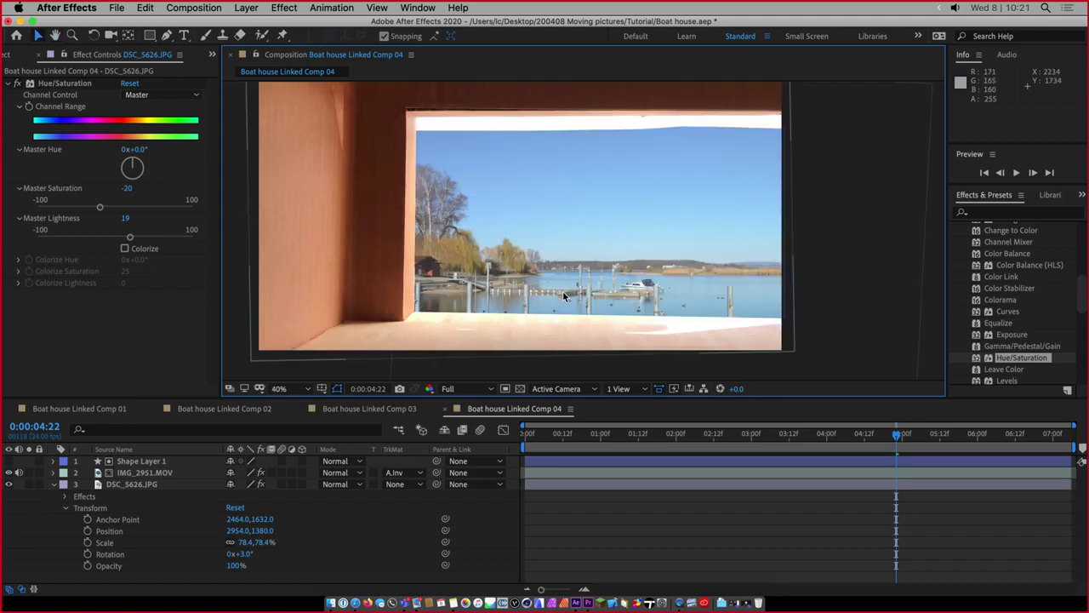
Drag IMG_2935.MOV from Finder's Media > Video folder into the comp as the top layer
left_click(52, 484)
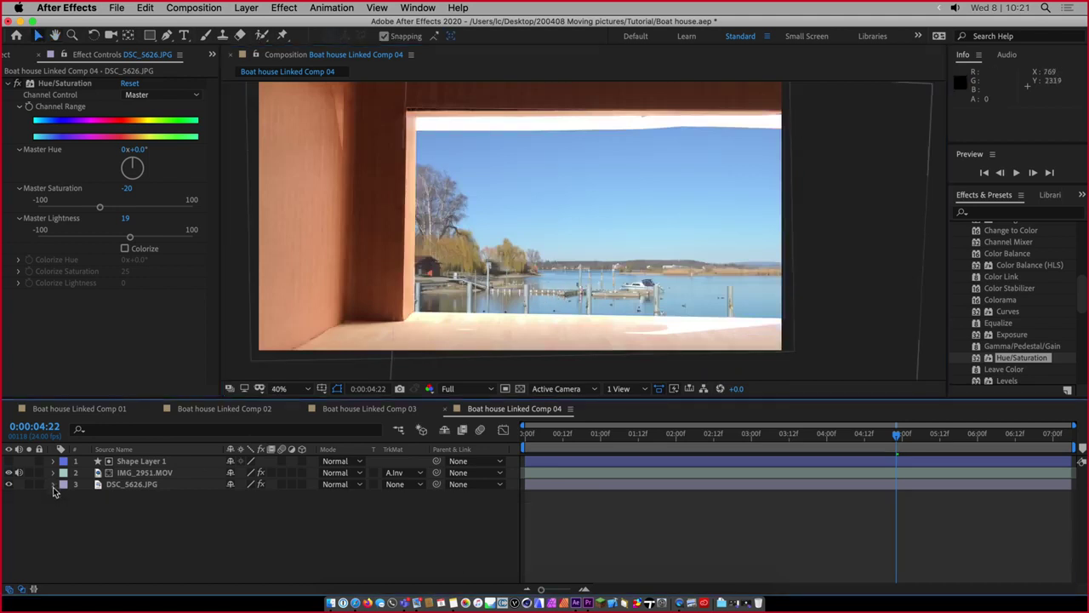
key("super+Tab")
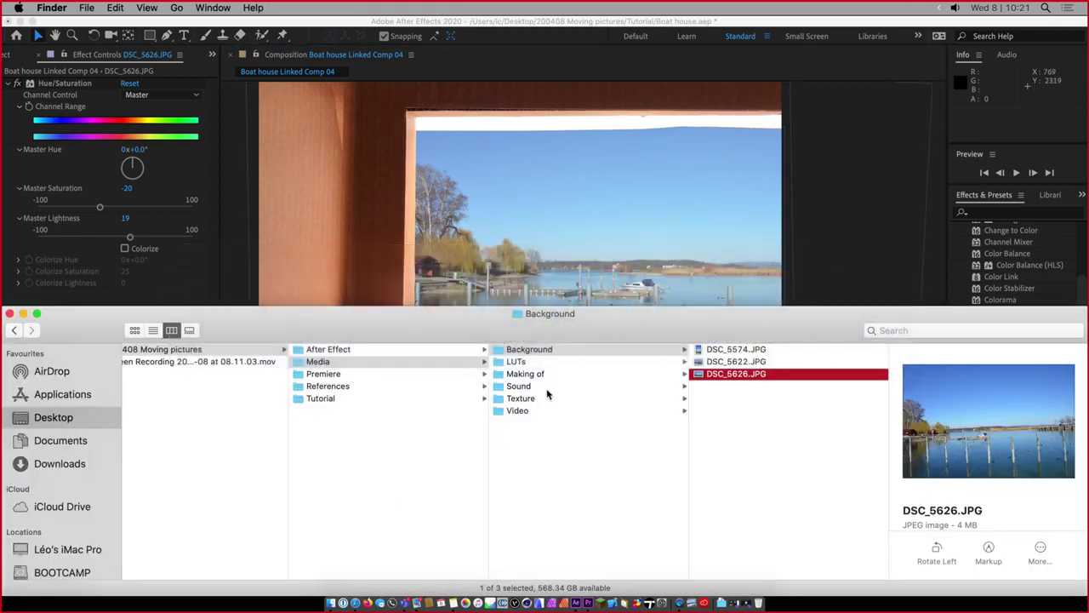
key("Left")
left_click(545, 373)
left_click(539, 411)
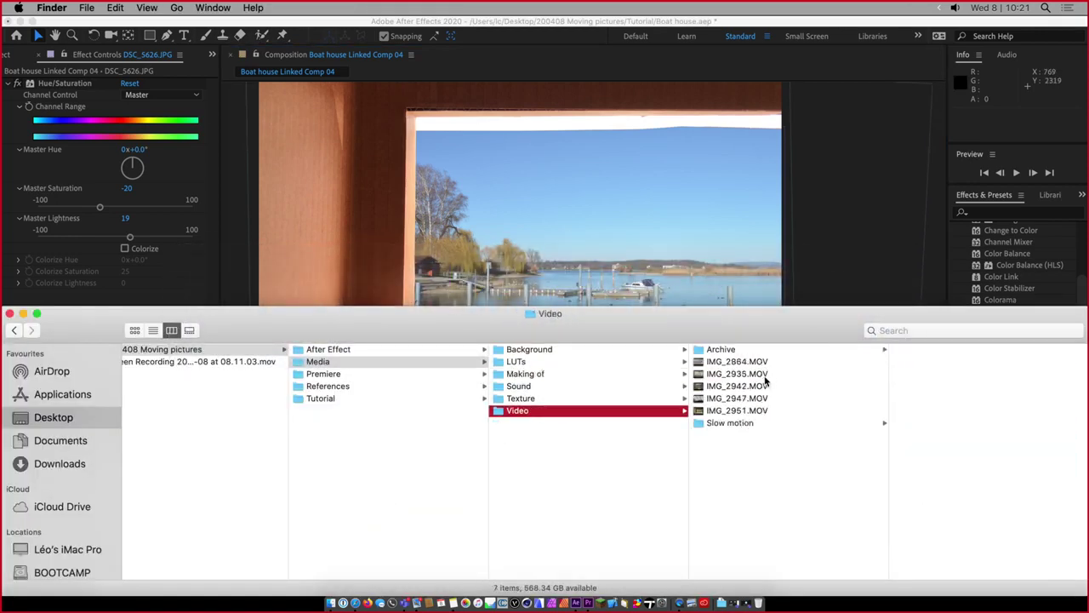
left_click(753, 364)
left_click(751, 375)
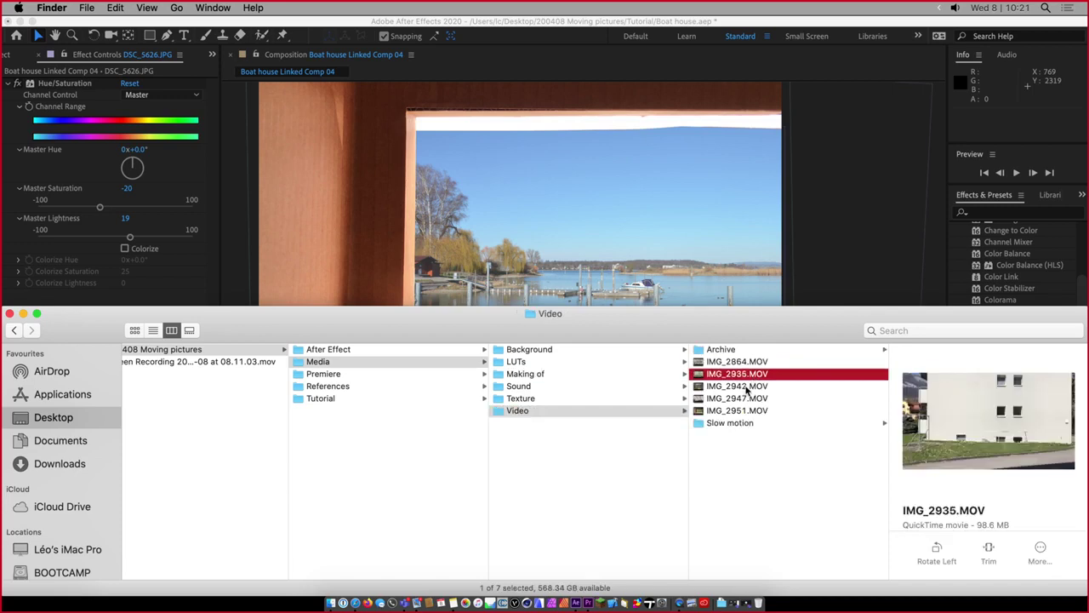
left_click_drag(748, 383, 231, 526)
key("super+Tab")
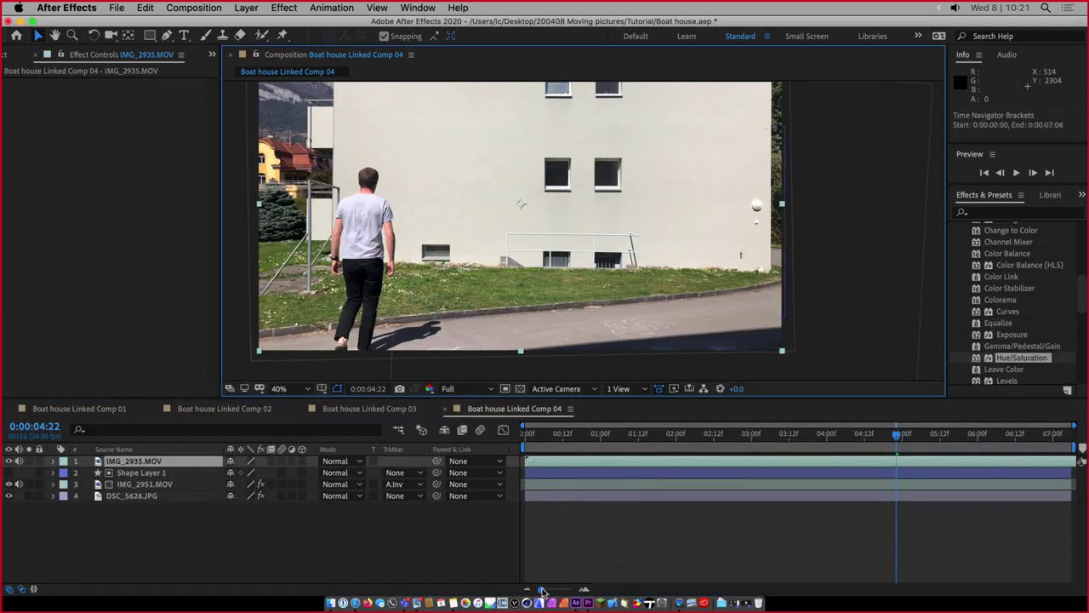
left_click_drag(760, 442, 691, 452)
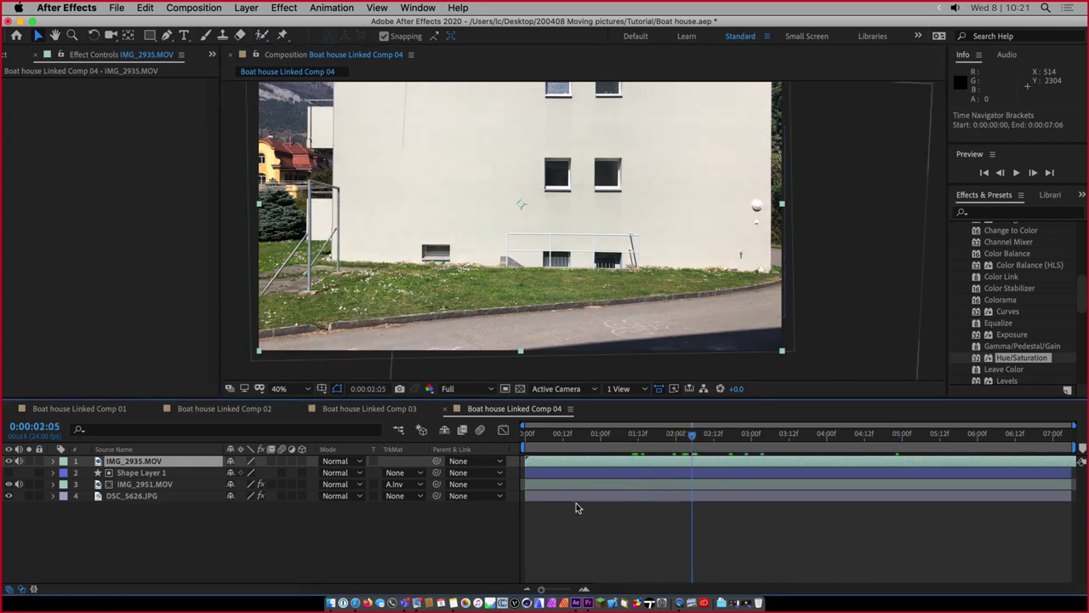
Try trimming the DSC_5626.JPG layer's timing, then undo to keep it full length
left_click(576, 500)
left_click_drag(536, 496, 678, 499)
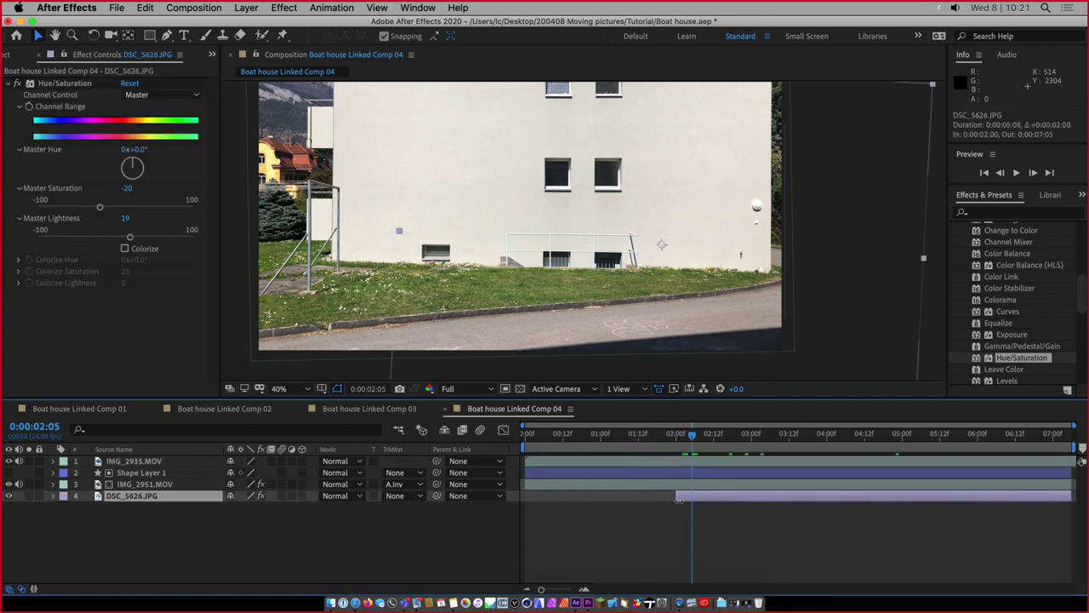
left_click_drag(778, 499, 669, 502)
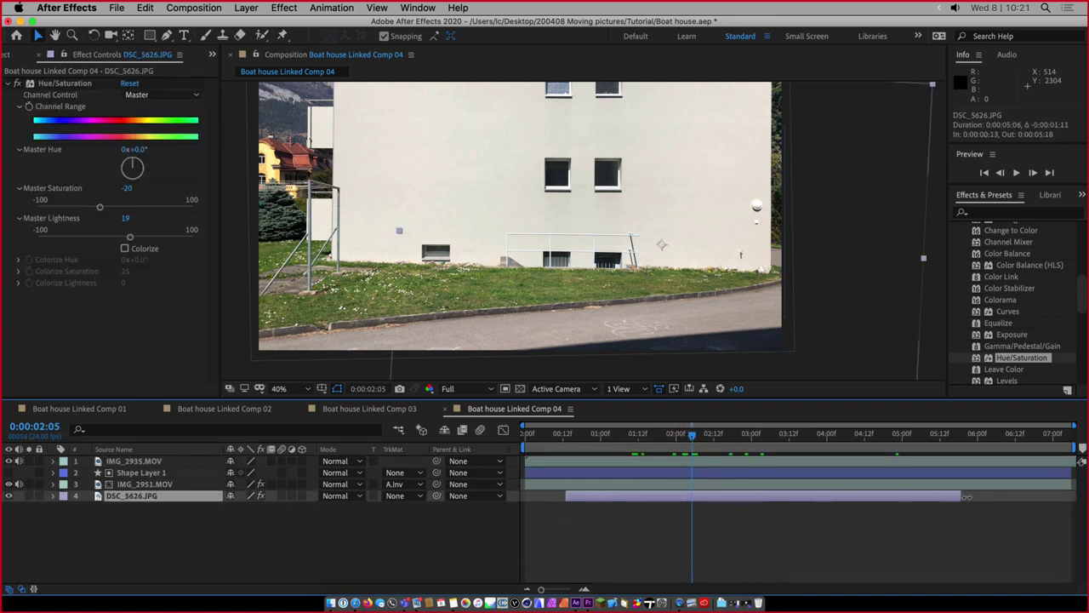
left_click_drag(947, 496, 781, 496)
left_click_drag(692, 435, 546, 442)
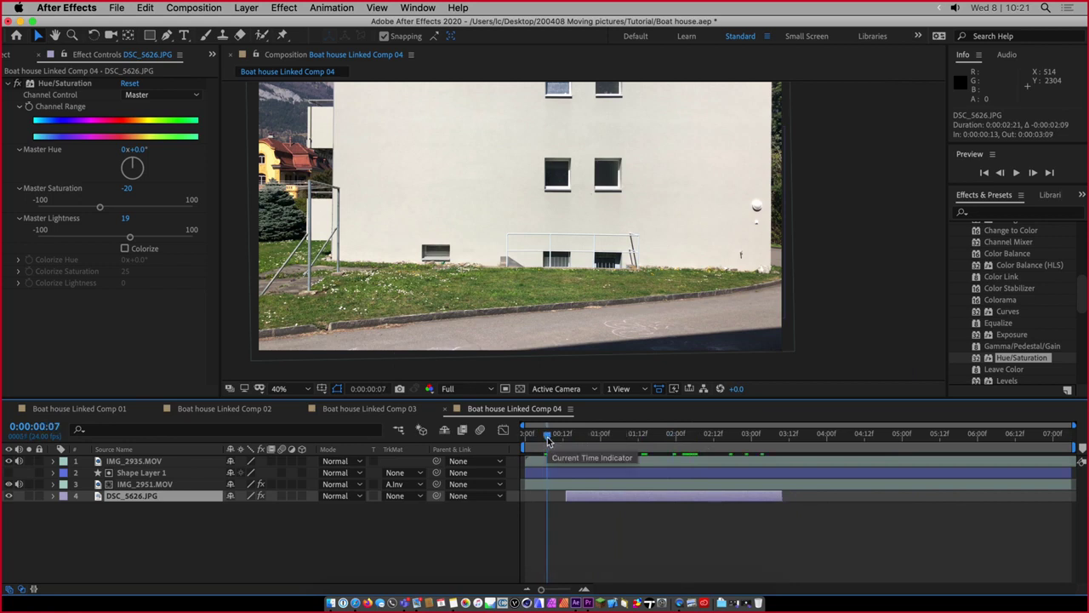
key("ctrl+z")
key("ctrl+z")
key("ctrl+z")
key("ctrl+z")
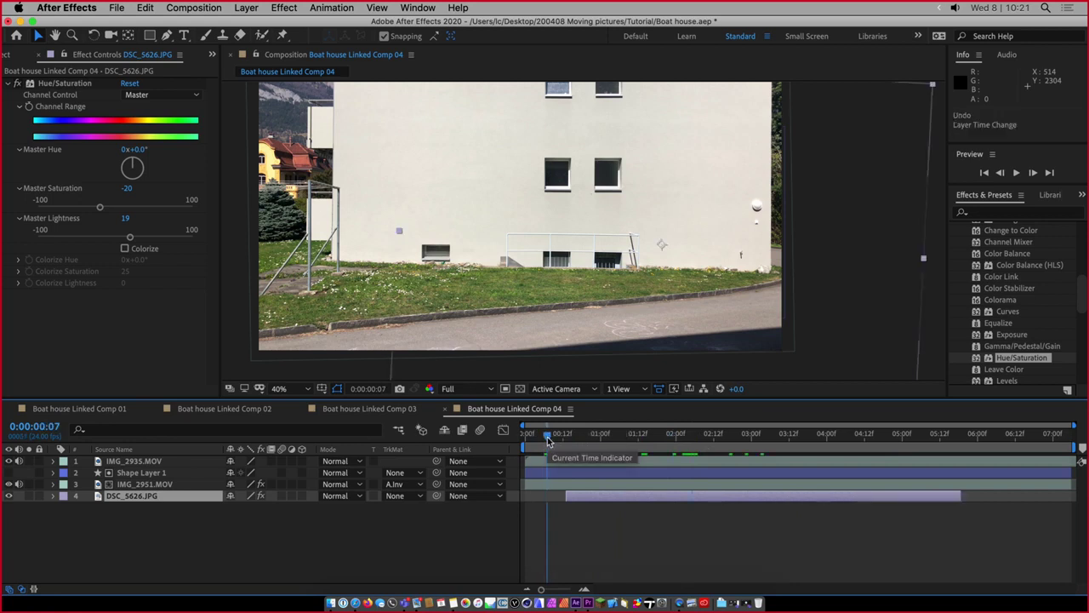
Trim and slide IMG_2935.MOV so the man's walk fits the comp, scrubbing 0:00:02:12 to 0:00:07:05
left_click(562, 464)
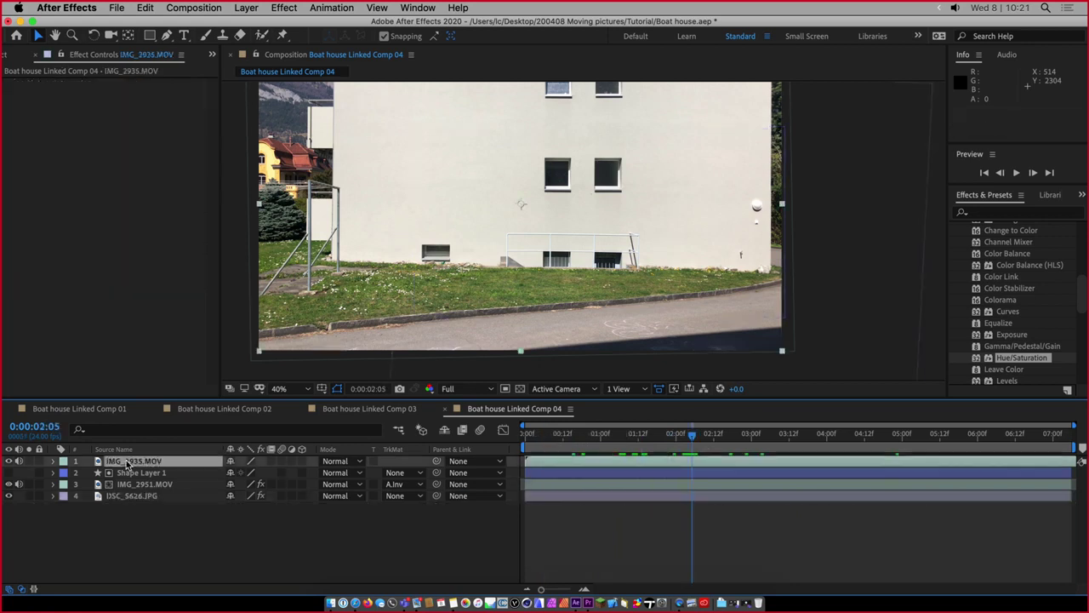
left_click_drag(526, 460, 653, 467)
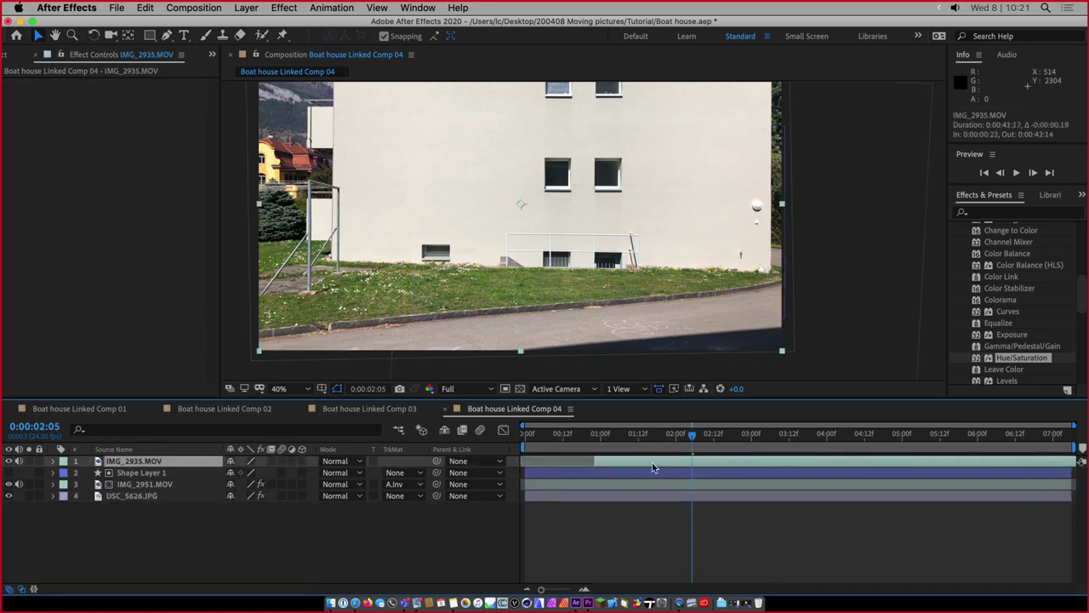
left_click_drag(587, 460, 687, 466)
mouse_move(541, 588)
left_mouse_down()
mouse_move(565, 591)
mouse_move(521, 593)
left_mouse_up()
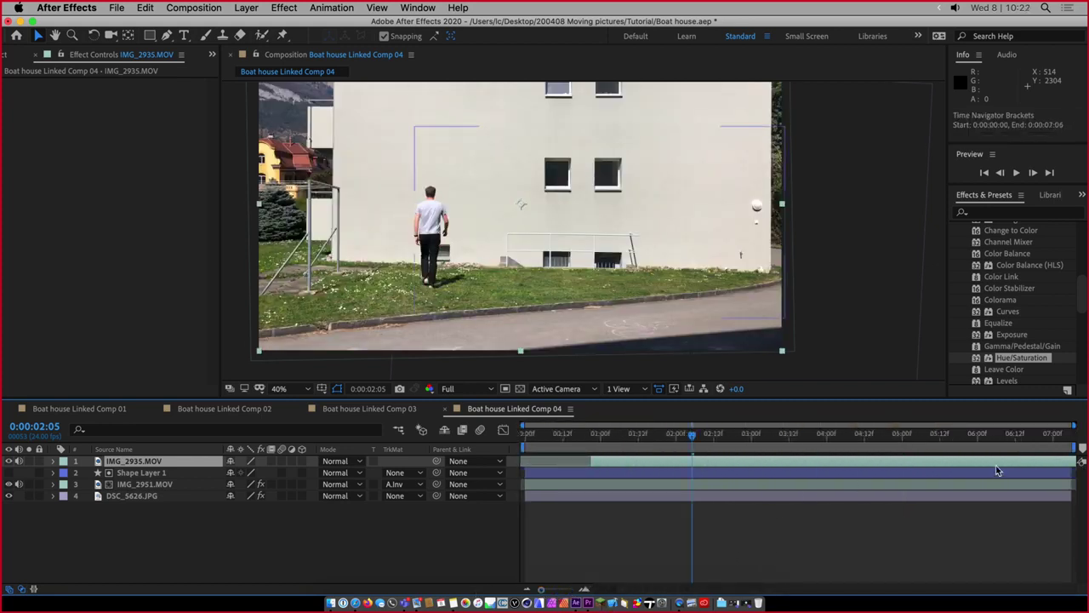
left_click_drag(1026, 461, 969, 464)
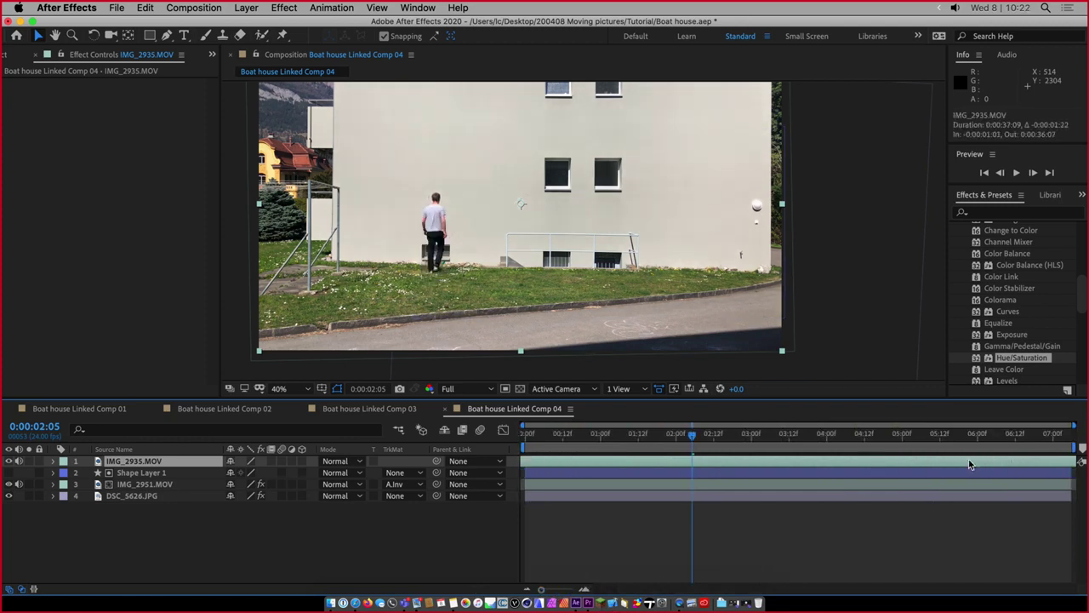
left_click_drag(523, 463, 598, 464)
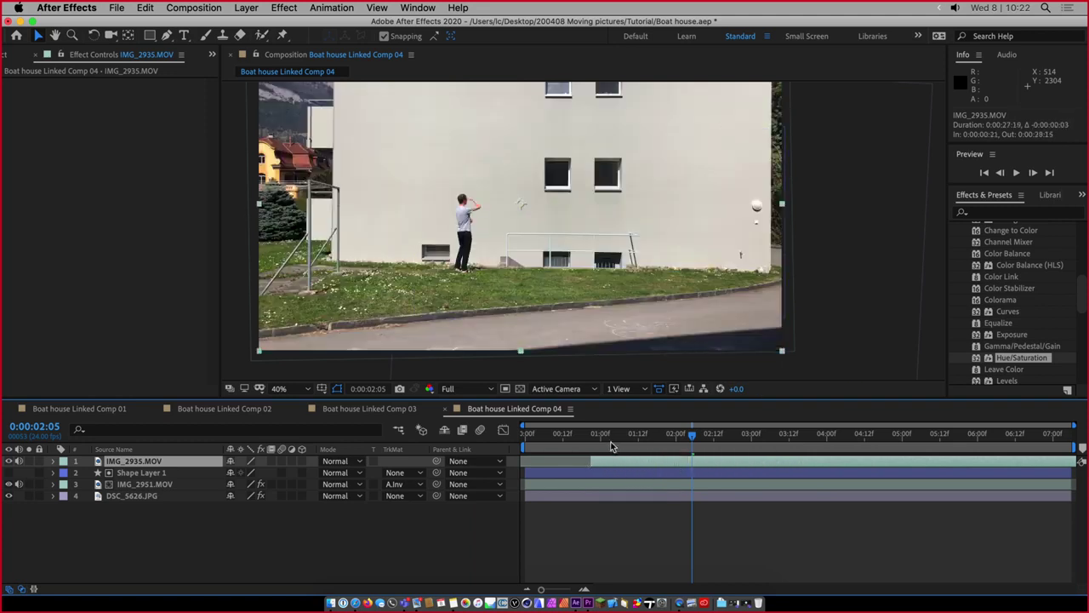
left_click(713, 436)
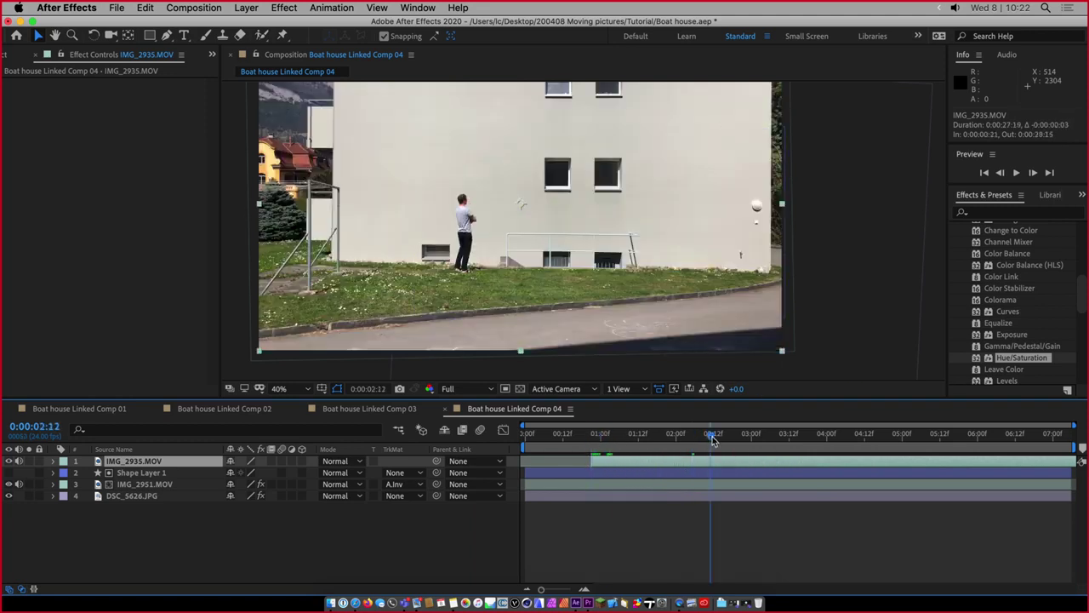
left_click_drag(712, 436, 956, 462)
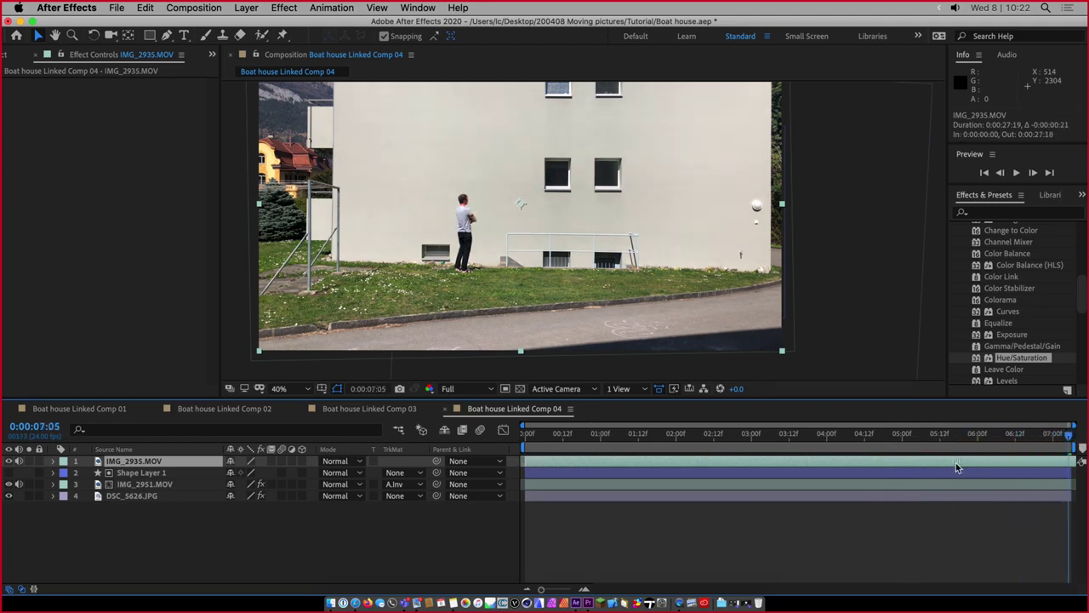
Line all four layers up at 0:00:00:00 and reselect IMG_2935.MOV
left_click(761, 555)
key("super+a")
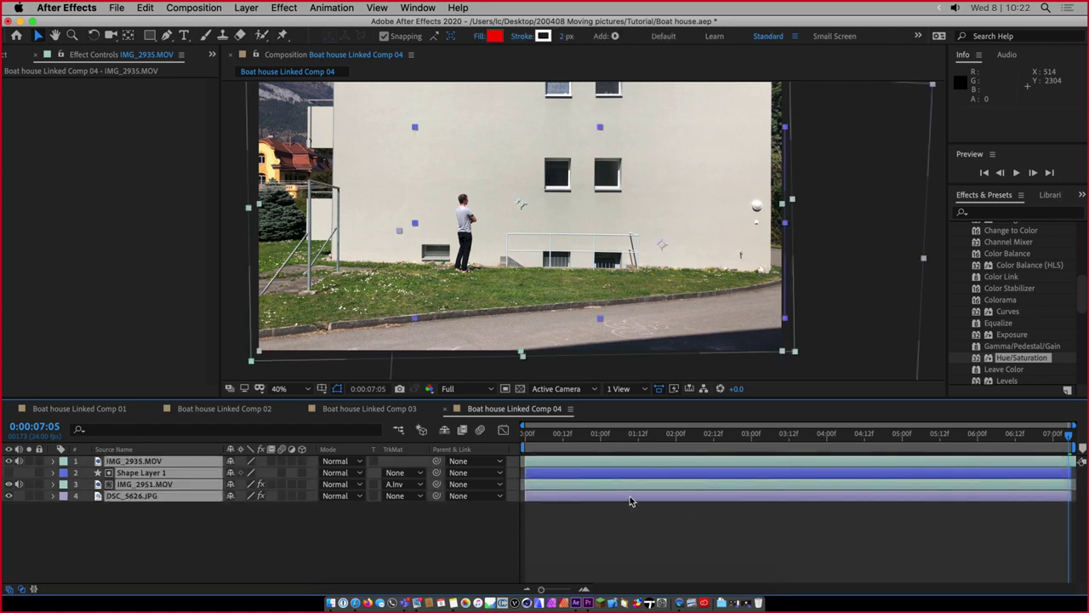
left_click_drag(630, 501, 631, 499)
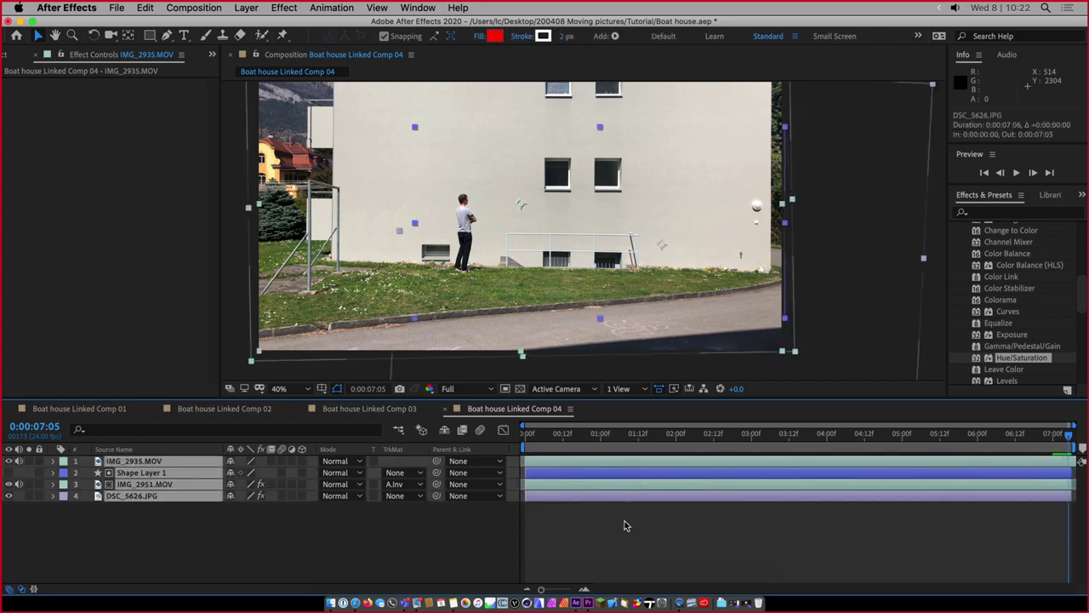
left_click(624, 525)
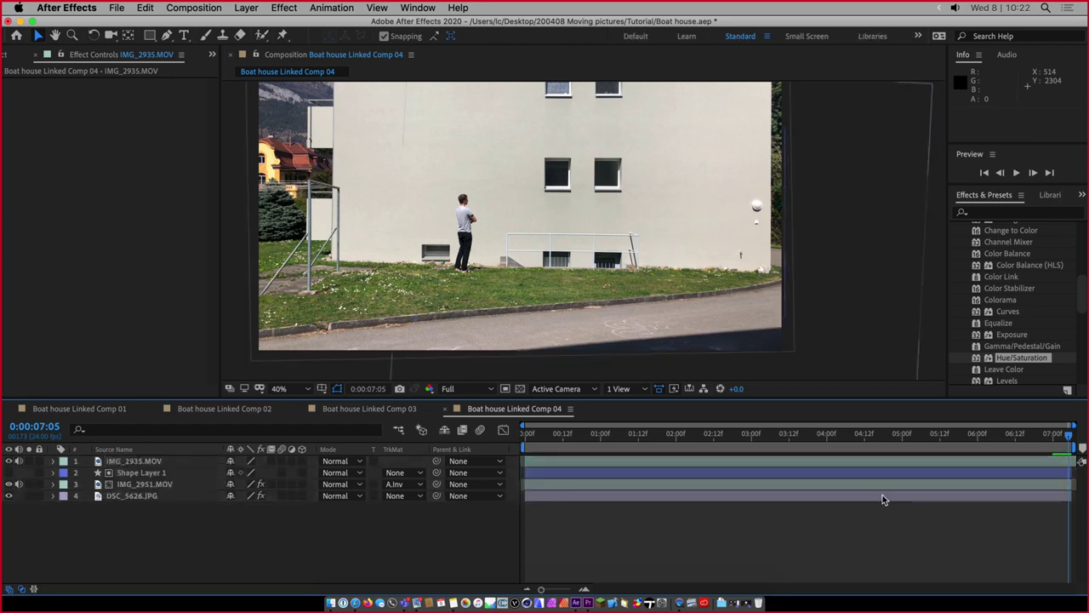
left_click(698, 464)
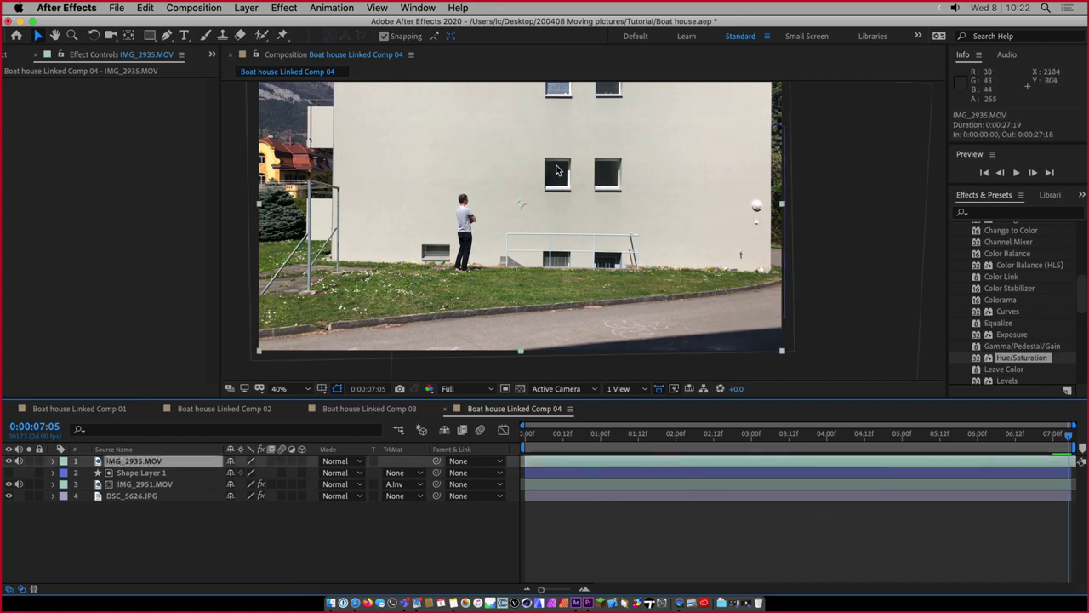
Open IMG_2935.MOV in the Layer panel and narrow the visible range to about 8–30 seconds
double_click(98, 460)
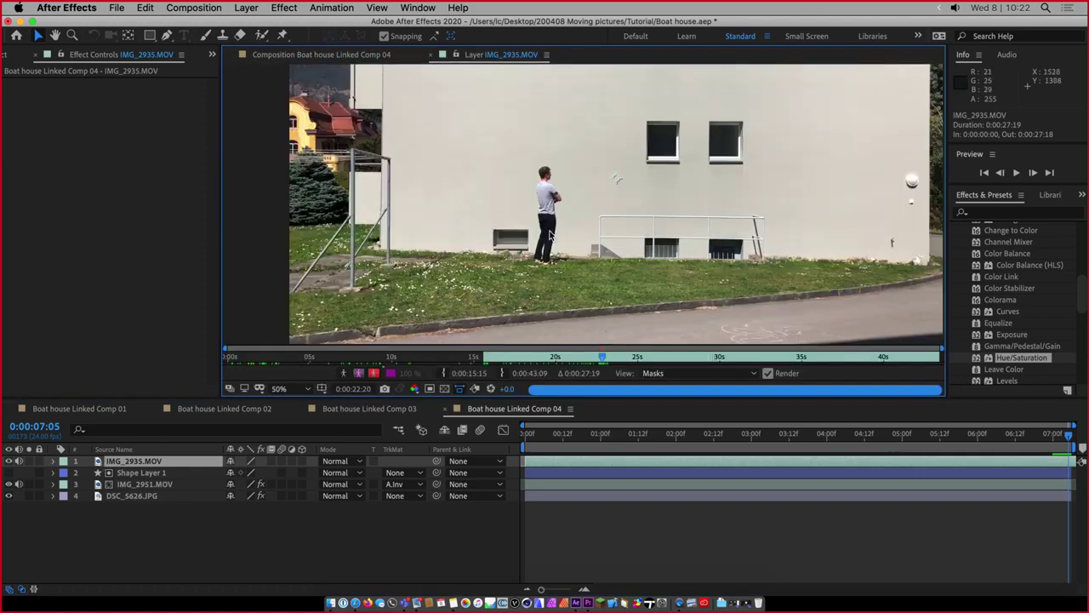
left_click_drag(601, 361, 736, 361)
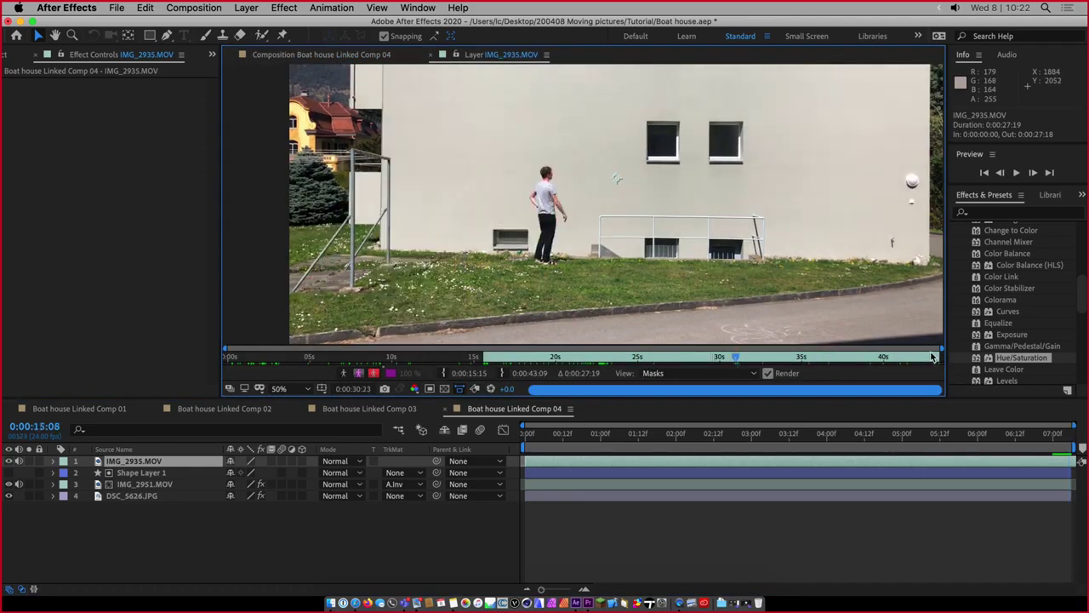
left_click_drag(941, 349, 727, 349)
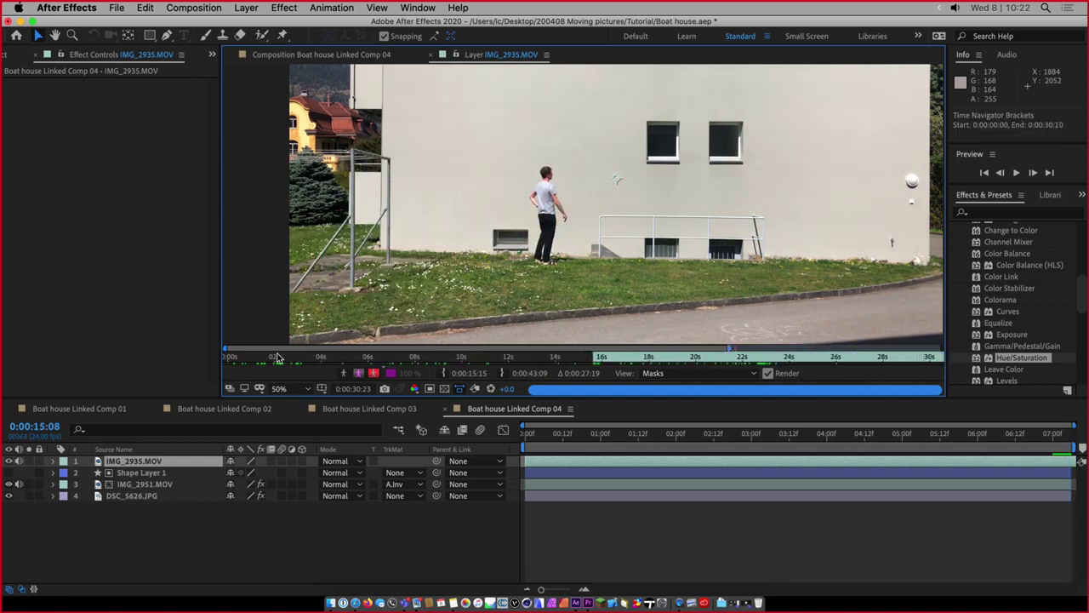
left_click_drag(226, 350, 477, 363)
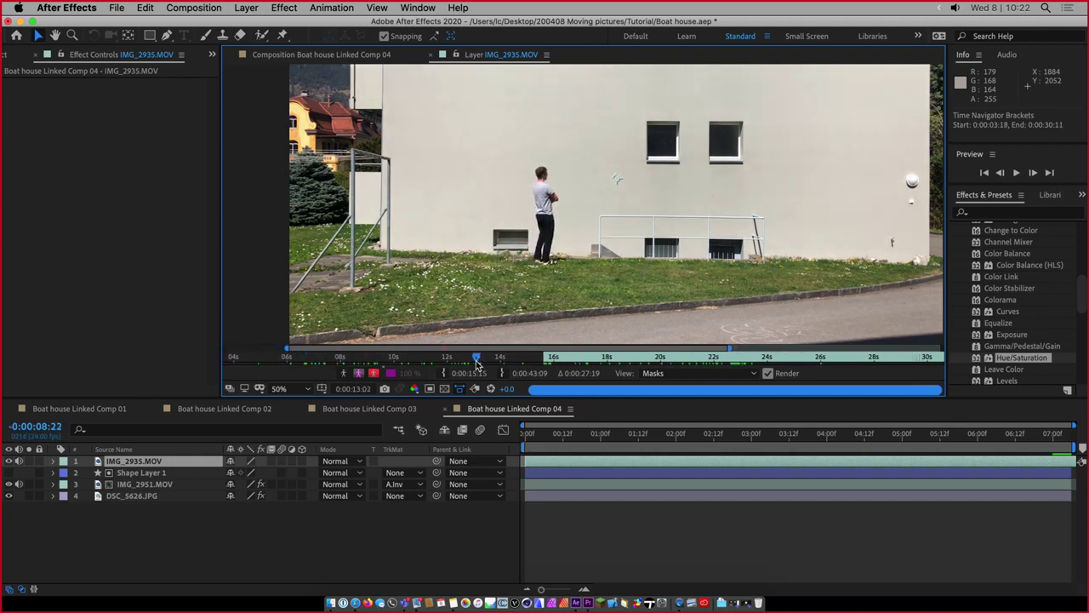
mouse_move(286, 349)
left_mouse_down()
mouse_move(408, 349)
mouse_move(369, 349)
mouse_move(365, 360)
mouse_move(400, 361)
mouse_move(694, 364)
mouse_move(724, 348)
mouse_move(609, 357)
left_mouse_up()
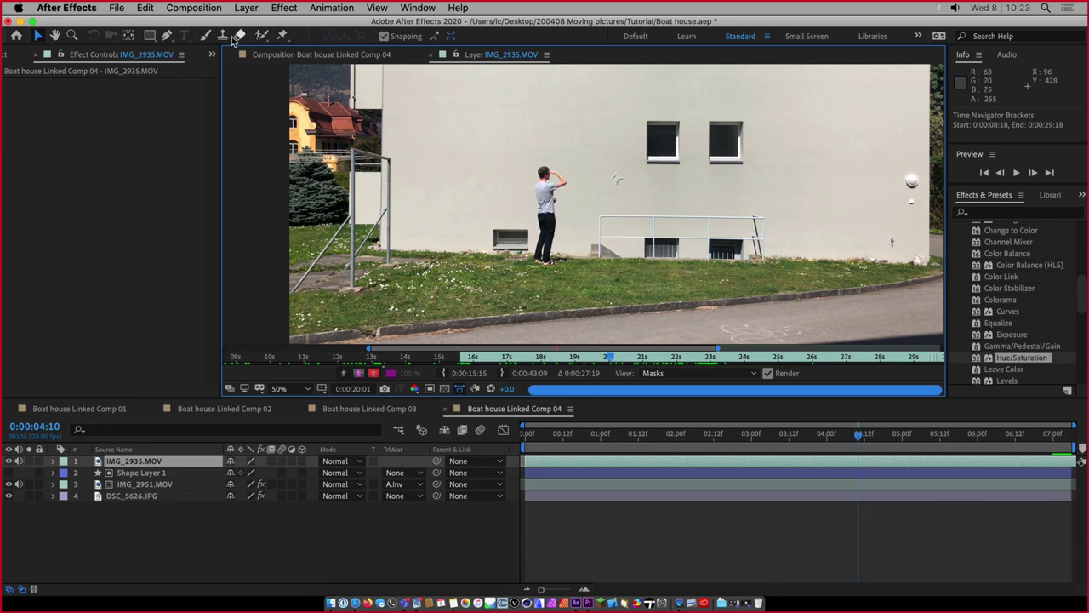
Pick the Roto Brush tool and frame the view on the man's whole body
left_click(261, 36)
scroll(543, 189, "up", 4)
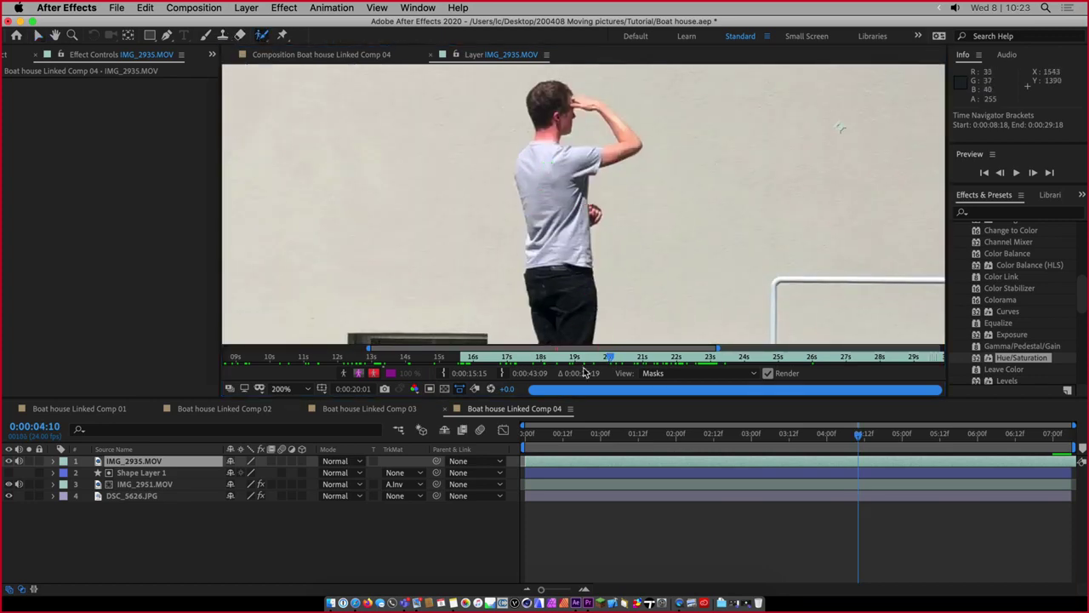
left_click_drag(556, 260, 556, 225)
scroll(555, 226, "down", 2)
Paint Roto Brush foreground strokes down the man's torso and legs
left_click_drag(561, 149, 554, 264)
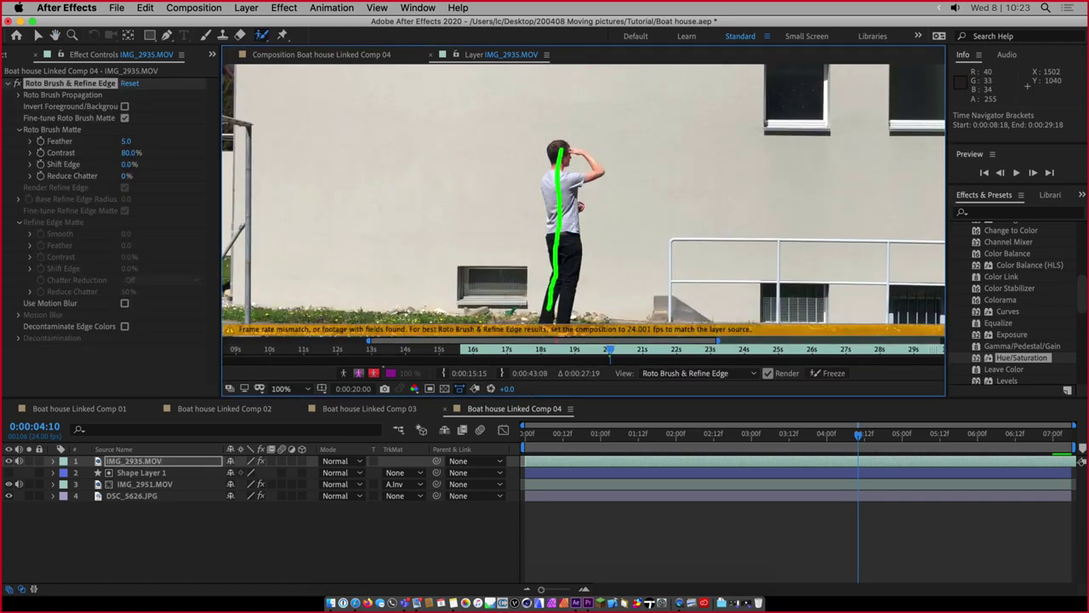
left_click_drag(567, 308, 575, 218)
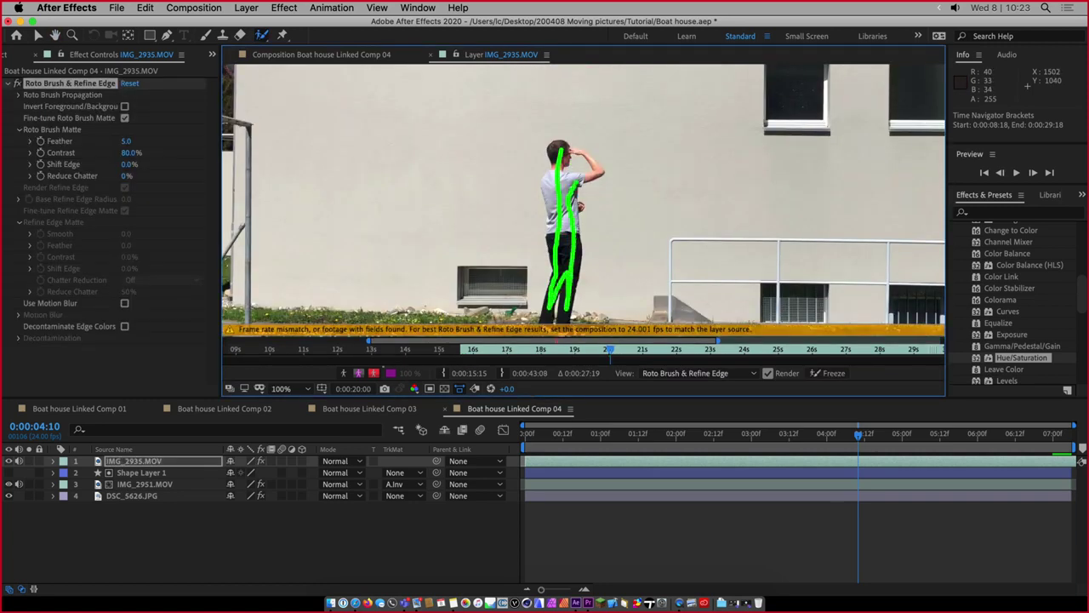
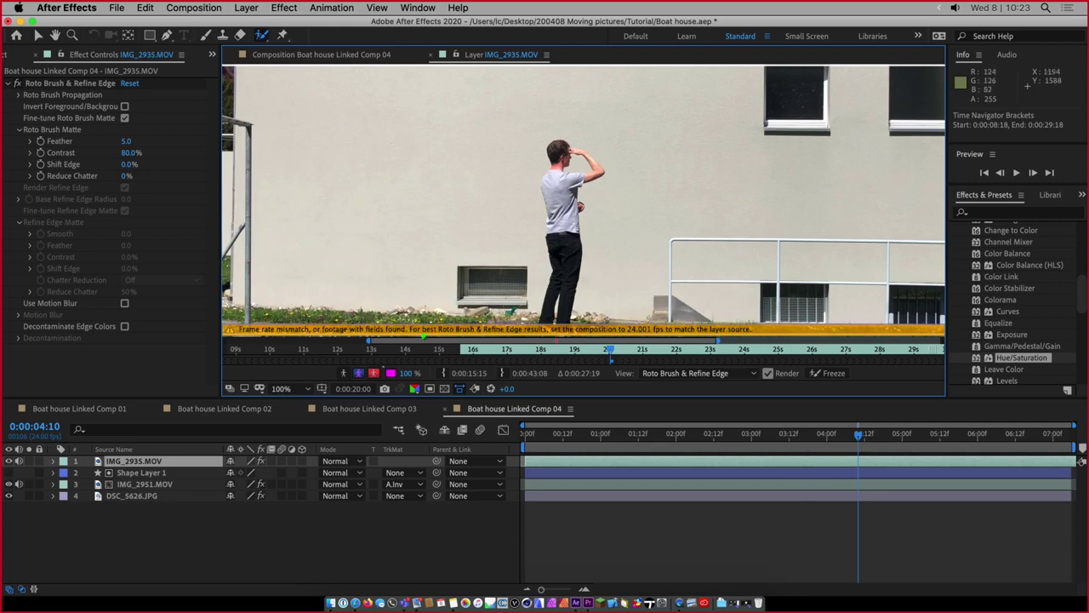
Enter 24.001 fps as Boat house Linked Comp 04's frame rate in Composition Settings, confirming it twice
left_click(182, 8)
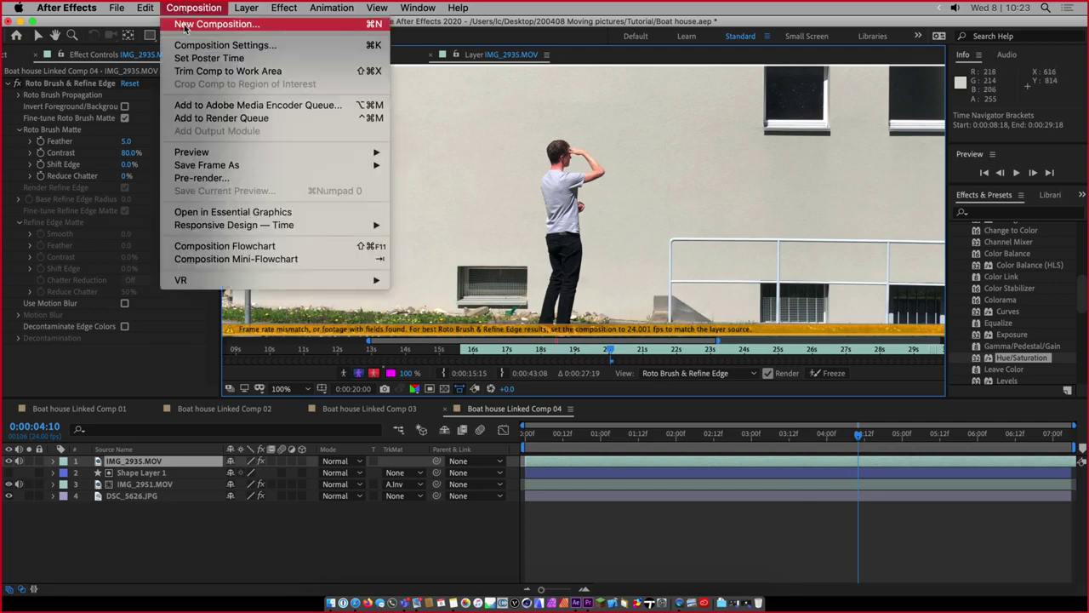
left_click(192, 47)
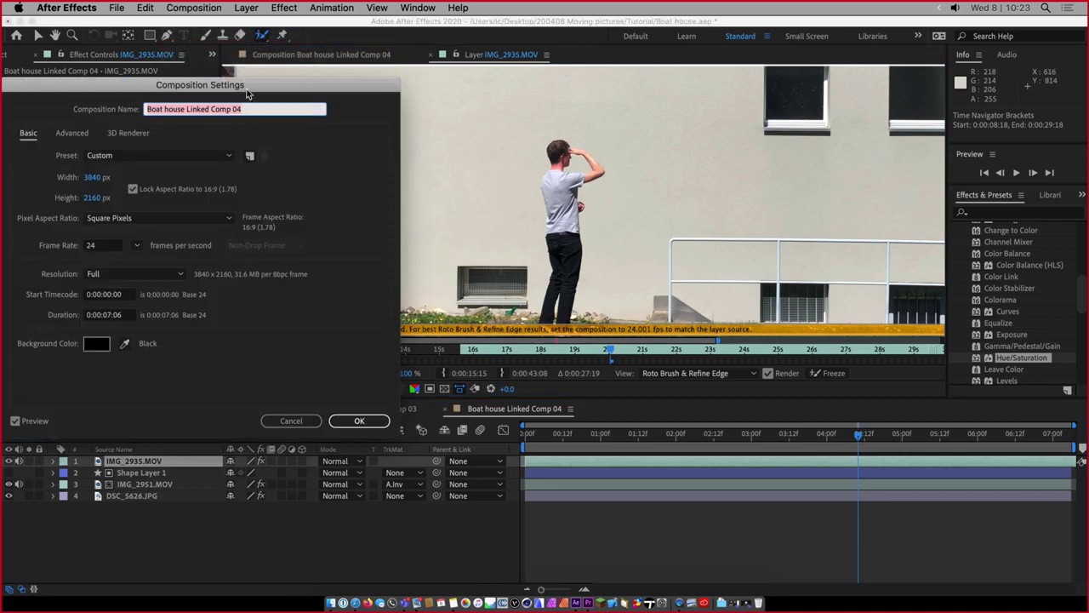
left_click_drag(242, 85, 635, 114)
left_click(511, 273)
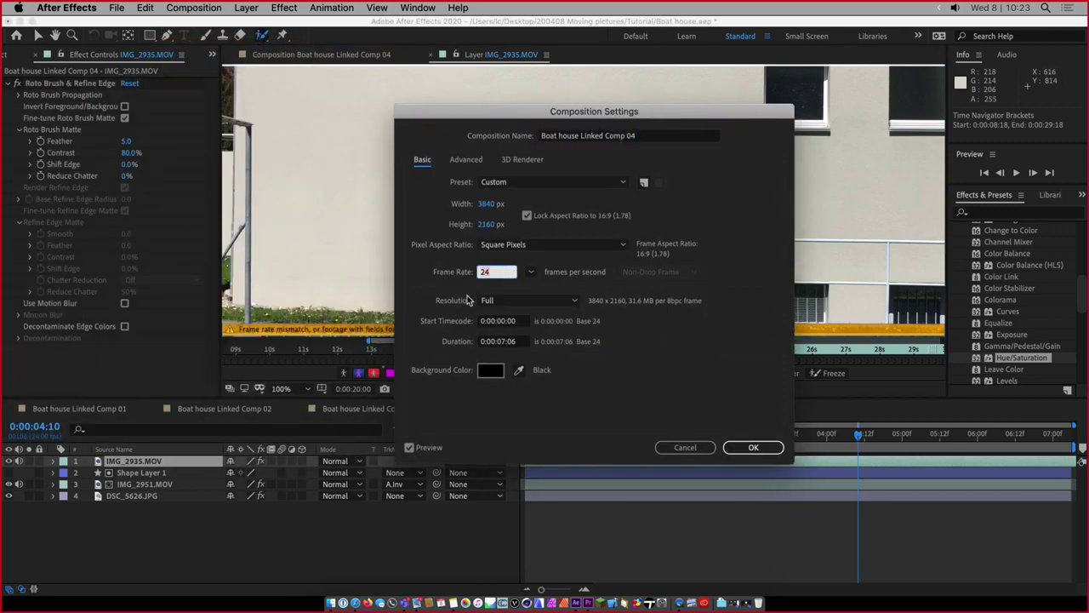
left_click(749, 442)
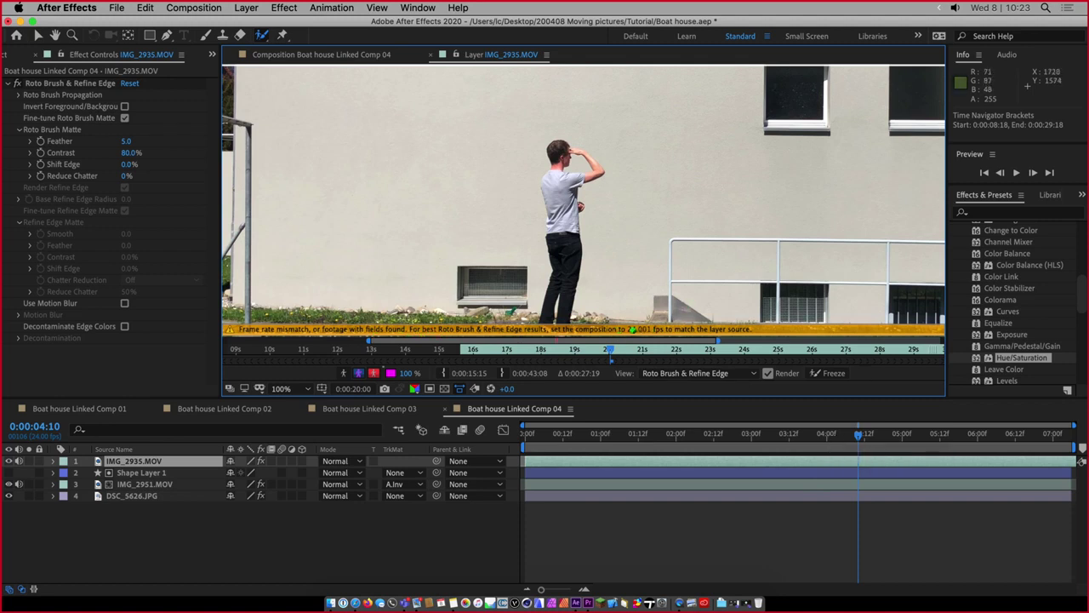
left_click(208, 7)
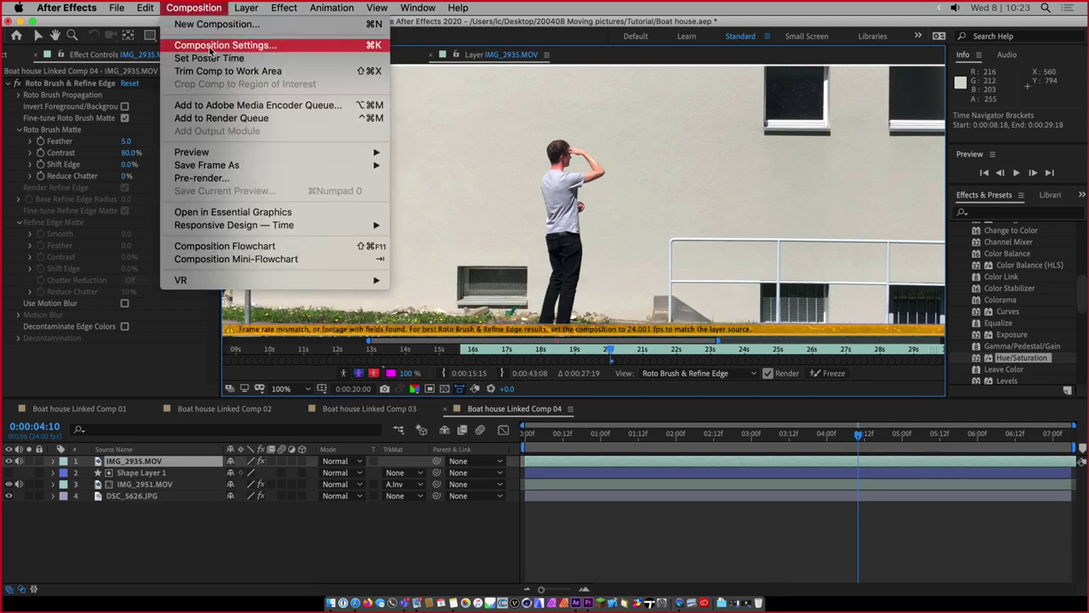
left_click(210, 49)
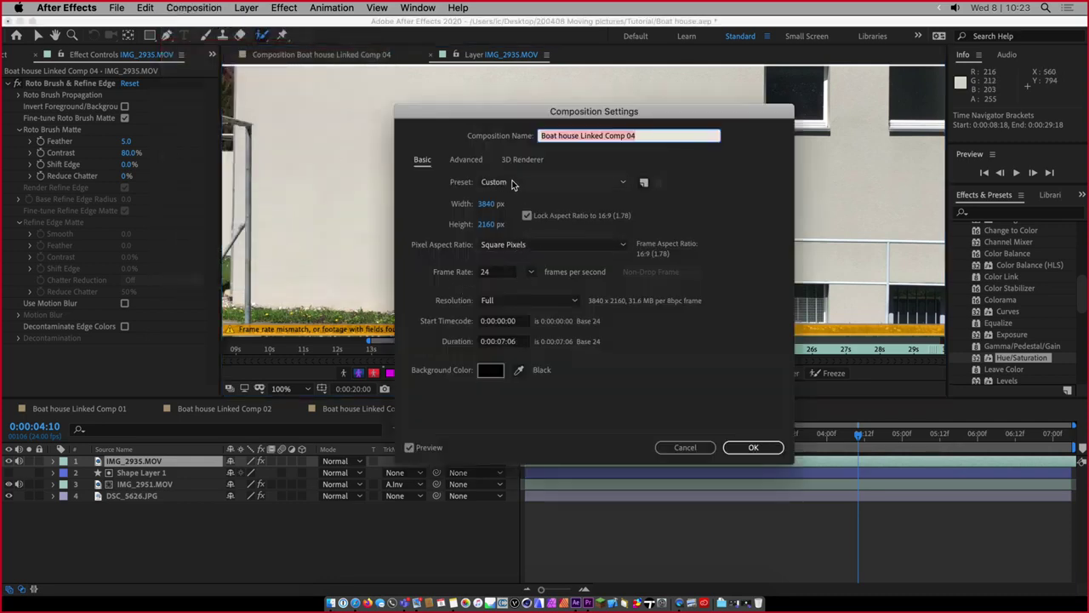
left_click(511, 274)
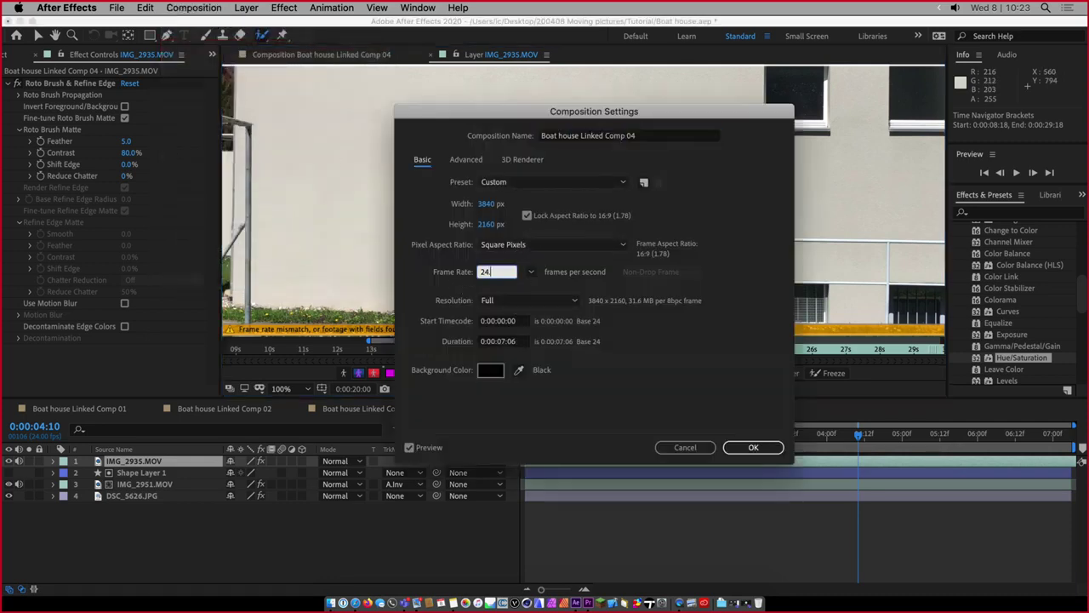
left_click(753, 448)
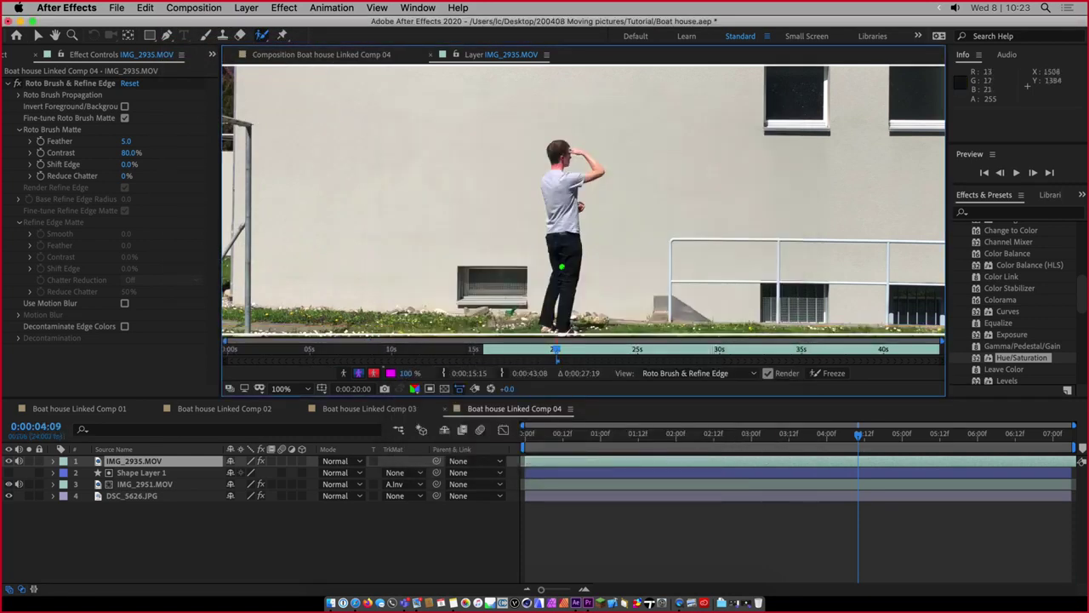
On an earlier frame, paint a foreground Roto Brush stroke down the man, then undo it
left_click(795, 434)
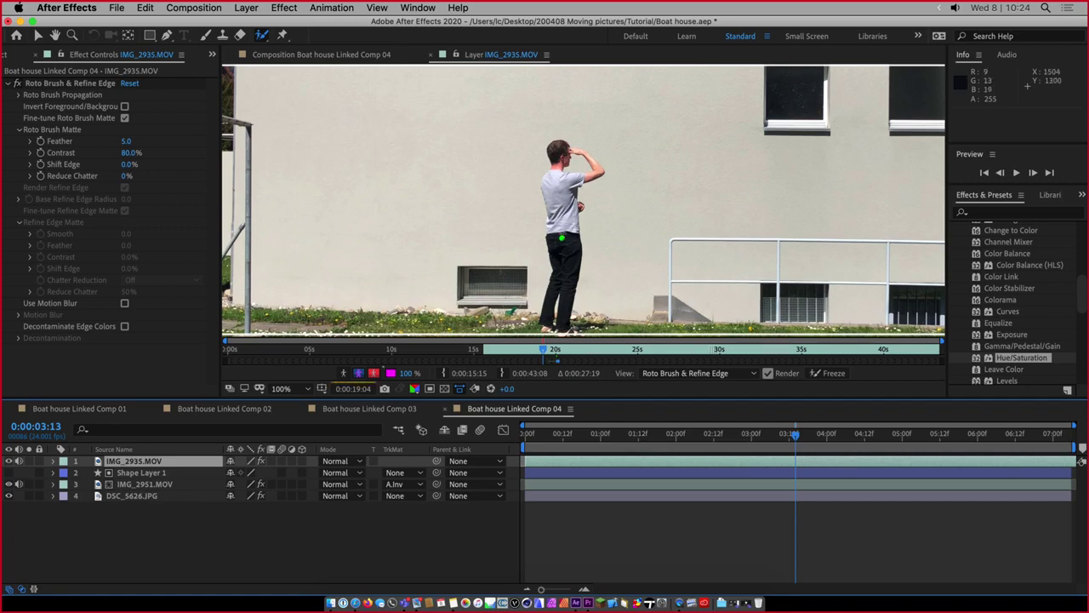
scroll(558, 183, "up", 2)
scroll(561, 162, "down", 2)
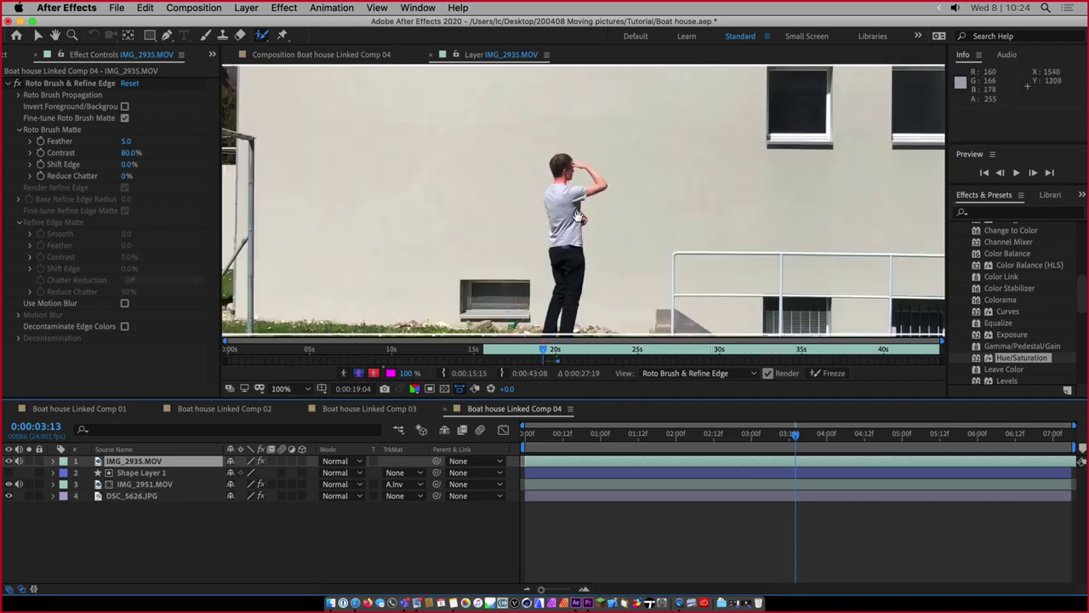
left_click_drag(556, 135, 557, 260)
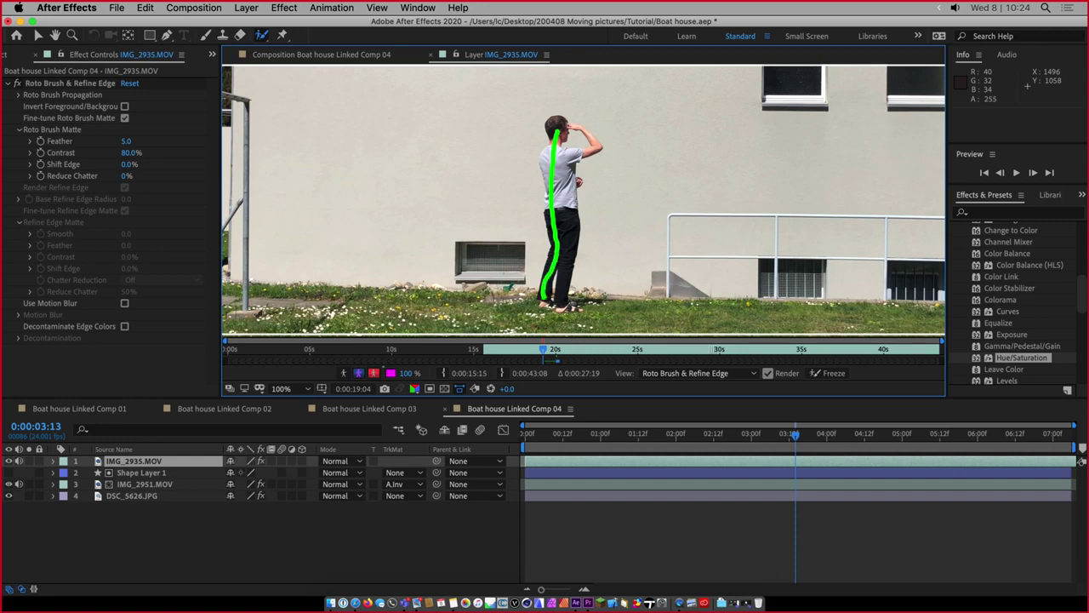
left_click_drag(565, 307, 566, 154)
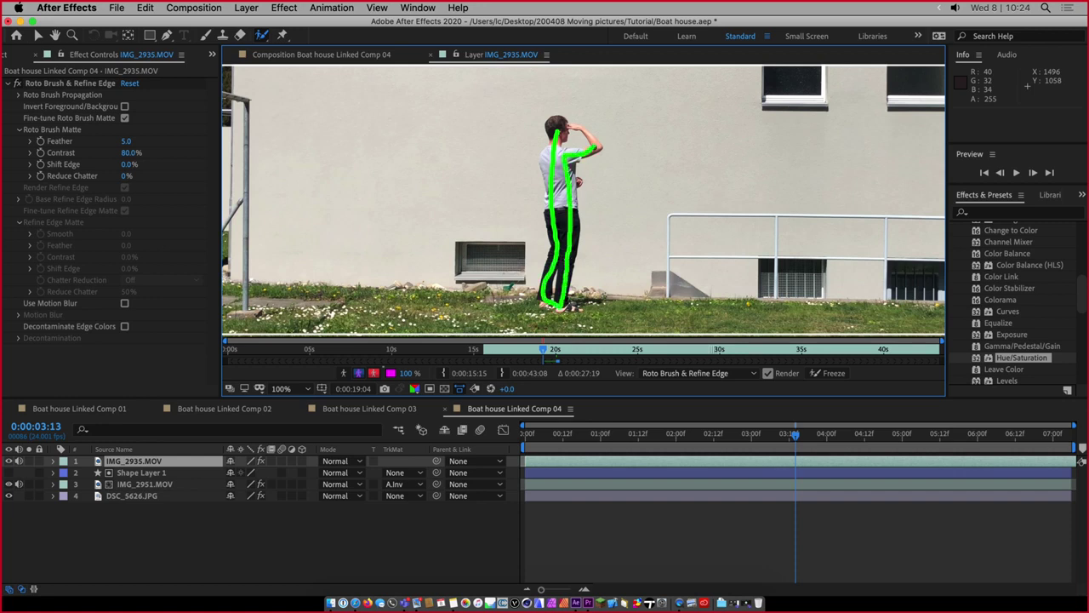
key("super+z")
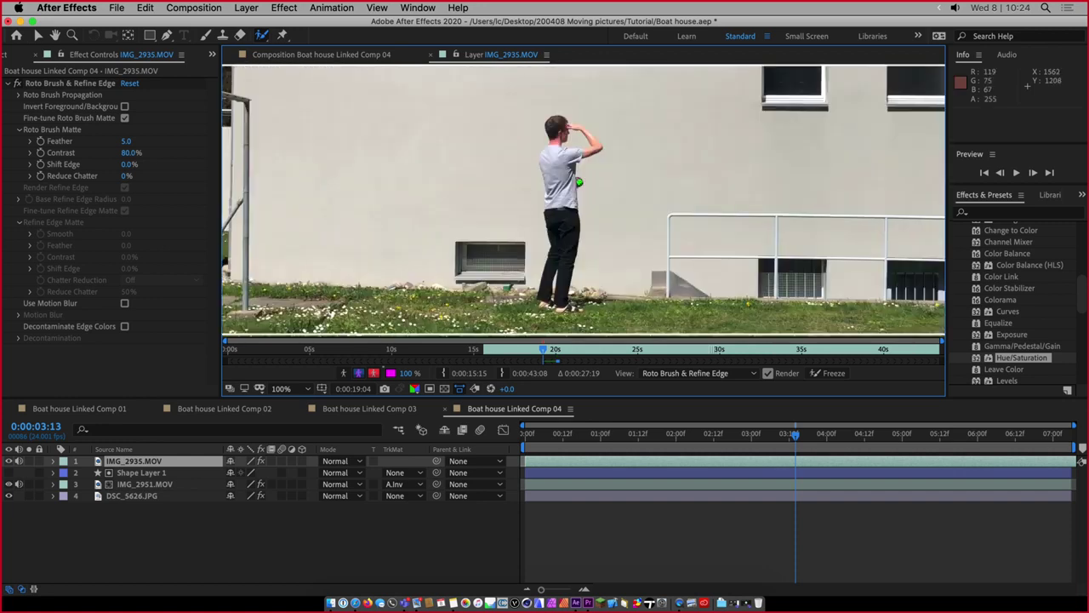
Move to the 20-second frame, frame the scene and check the layer's alpha matte
left_click(556, 351)
key("super+Right")
key("super+Right")
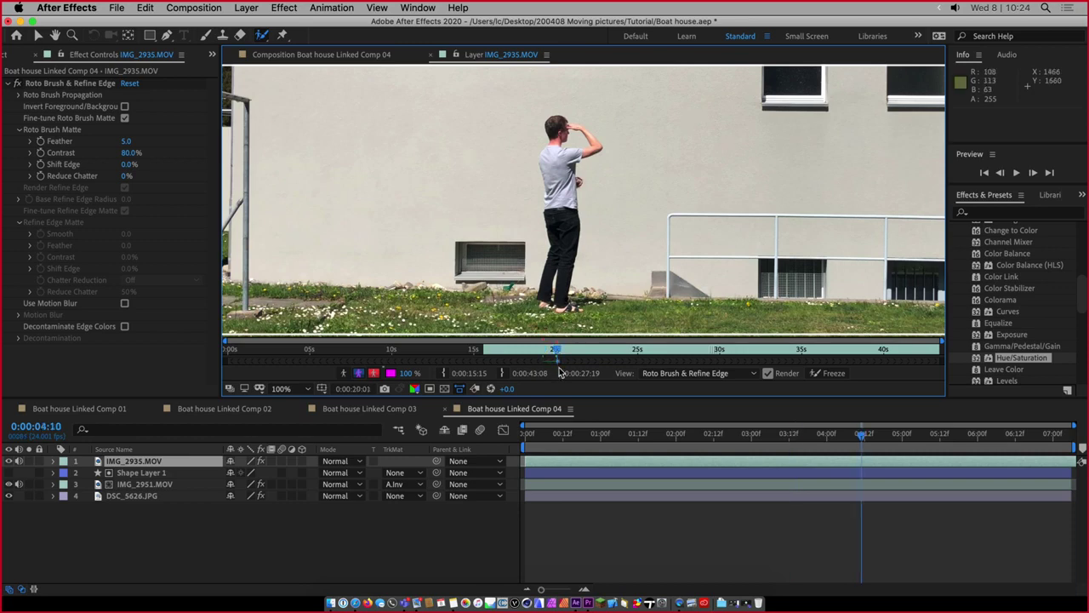
scroll(552, 159, "down", 2)
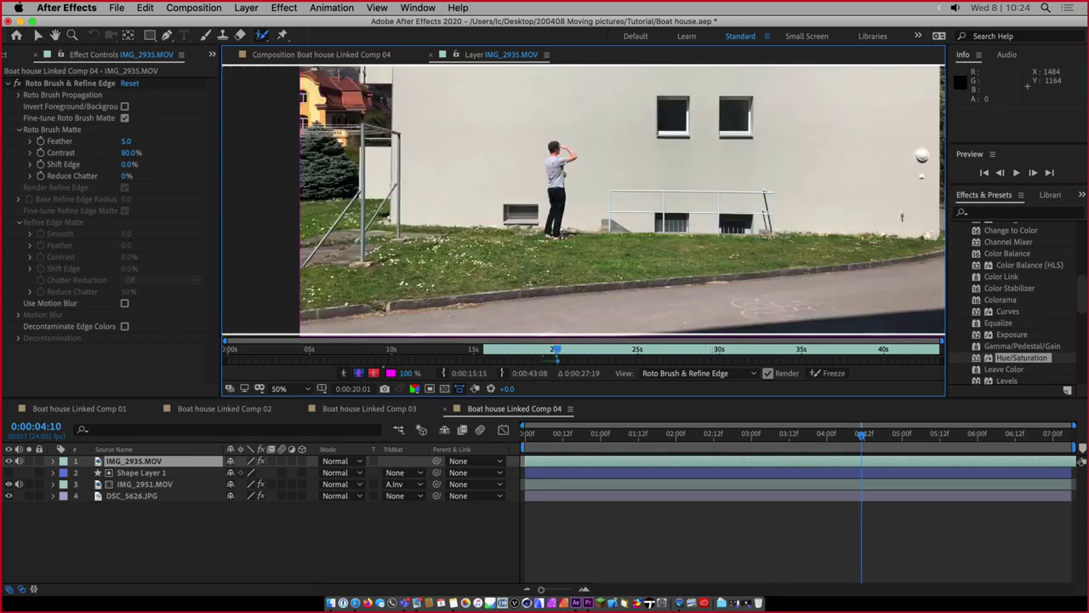
left_click_drag(605, 123, 560, 140)
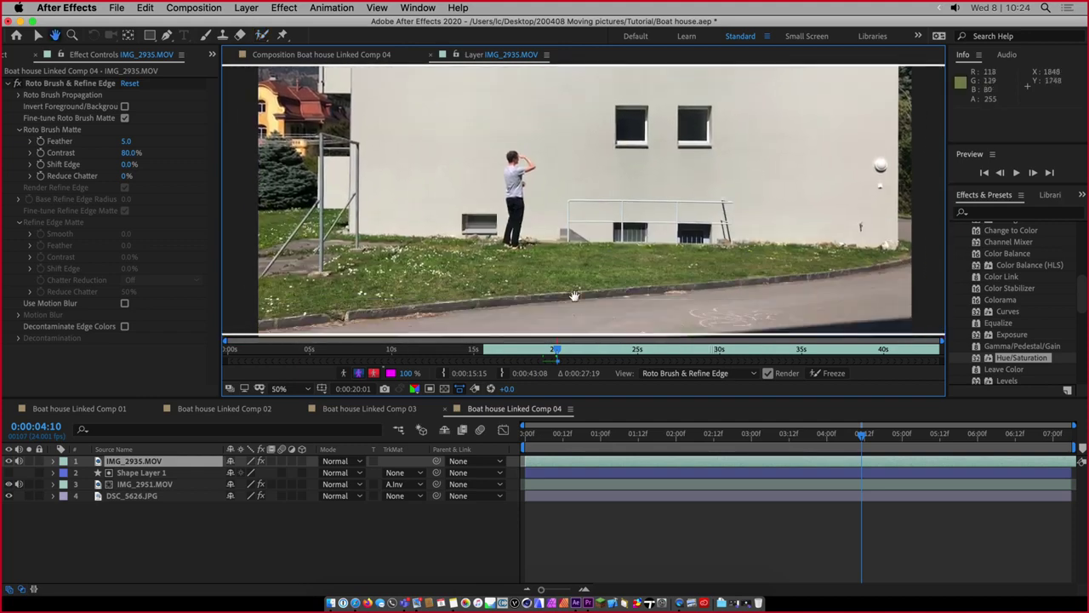
key("space")
scroll(623, 278, "down", 2)
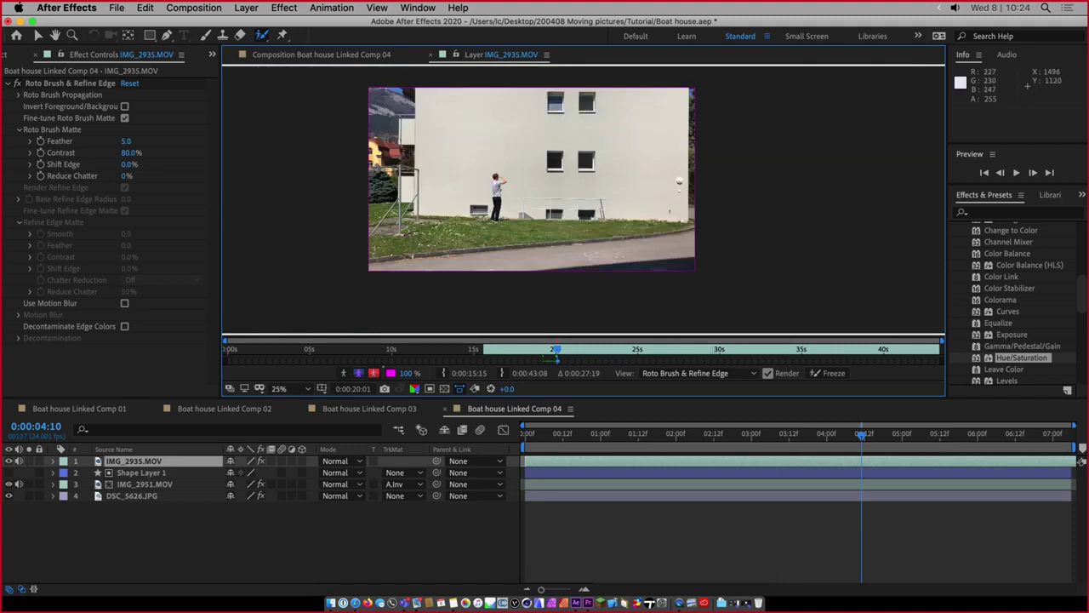
scroll(495, 187, "up", 4)
mouse_move(565, 354)
left_mouse_down()
mouse_move(524, 354)
mouse_move(553, 355)
left_mouse_up()
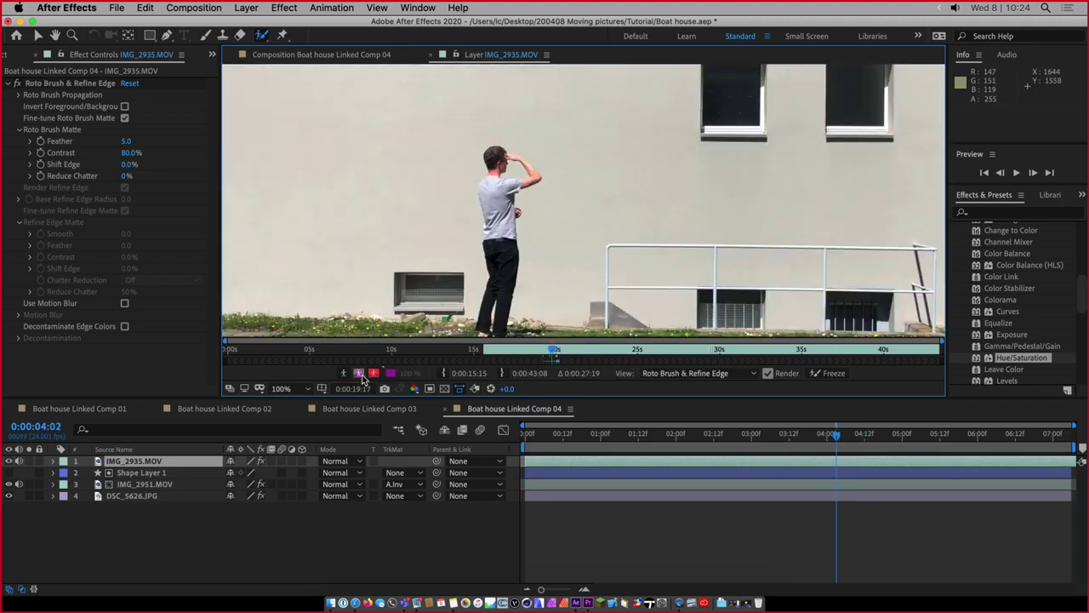
left_click(352, 374)
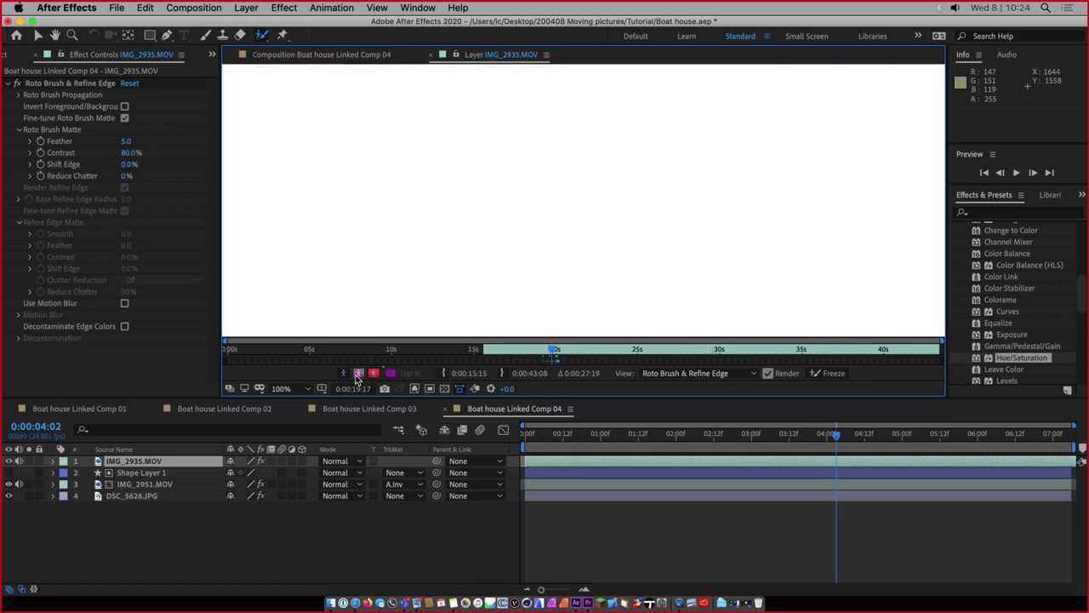
left_click(352, 375)
Paint background strokes over the wall and the man's outline, then close the footage layer view
scroll(522, 262, "down", 2)
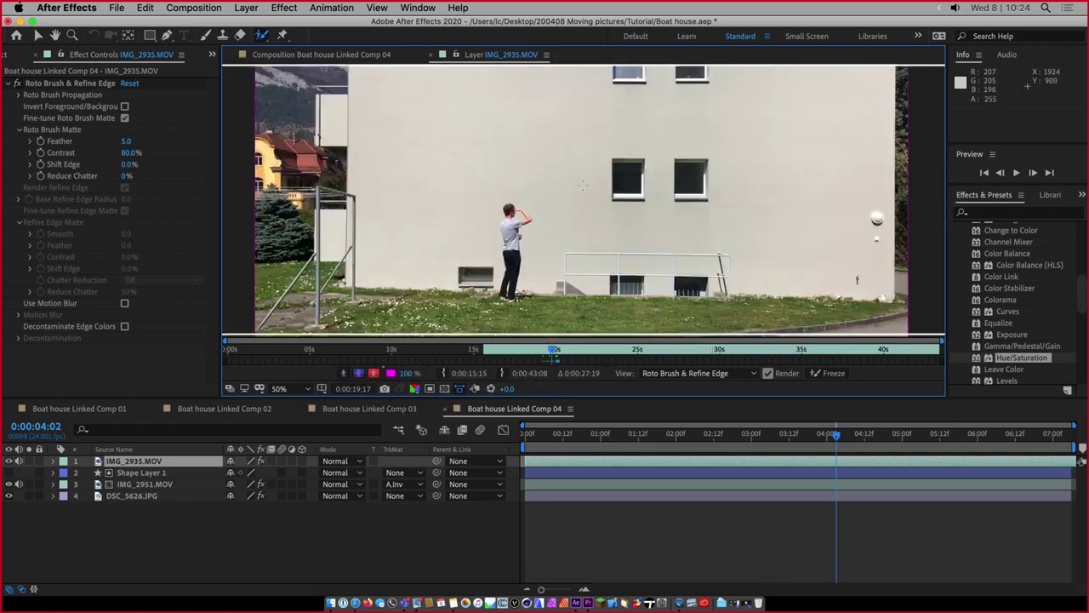
left_click_drag(564, 207, 562, 264)
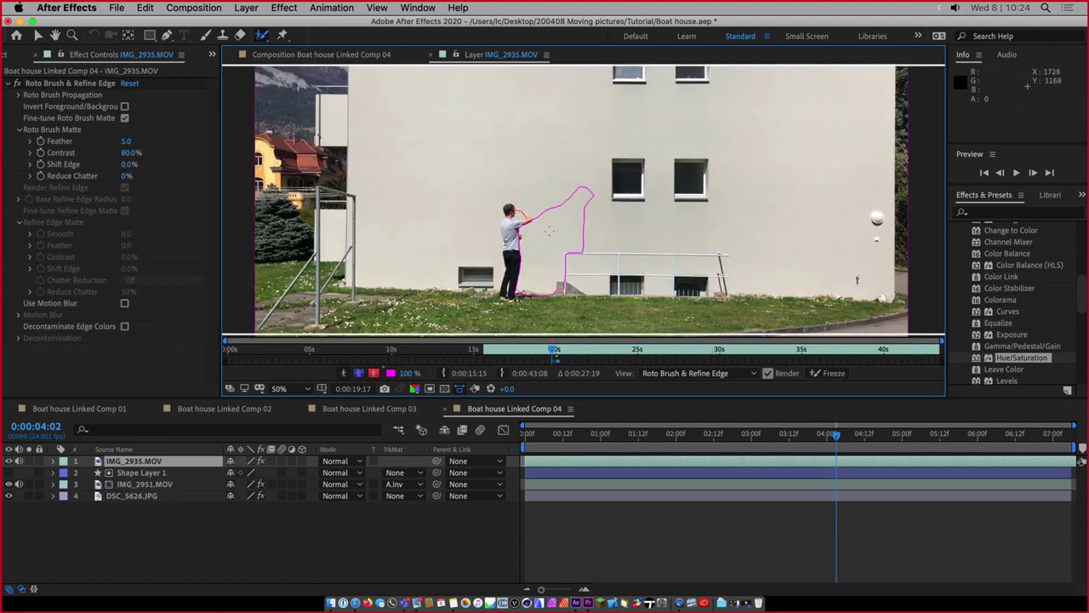
mouse_move(554, 231)
left_mouse_down()
mouse_move(504, 179)
mouse_move(498, 298)
mouse_move(698, 255)
mouse_move(815, 311)
mouse_move(822, 200)
mouse_move(640, 75)
mouse_move(311, 103)
mouse_move(400, 307)
mouse_move(366, 273)
mouse_move(485, 334)
mouse_move(539, 340)
left_mouse_up()
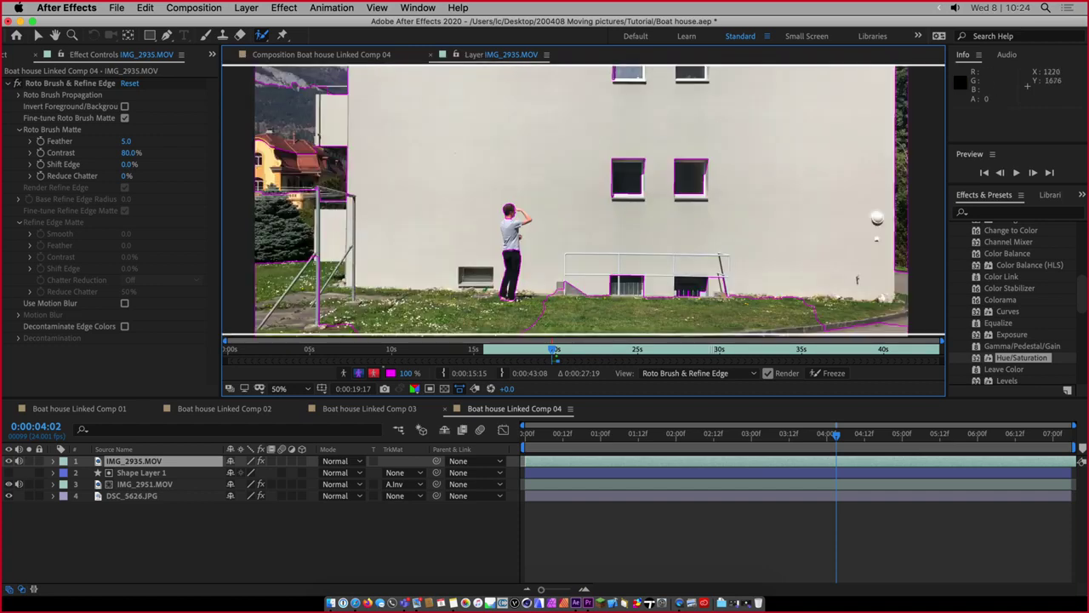
left_click(52, 461)
left_click(430, 55)
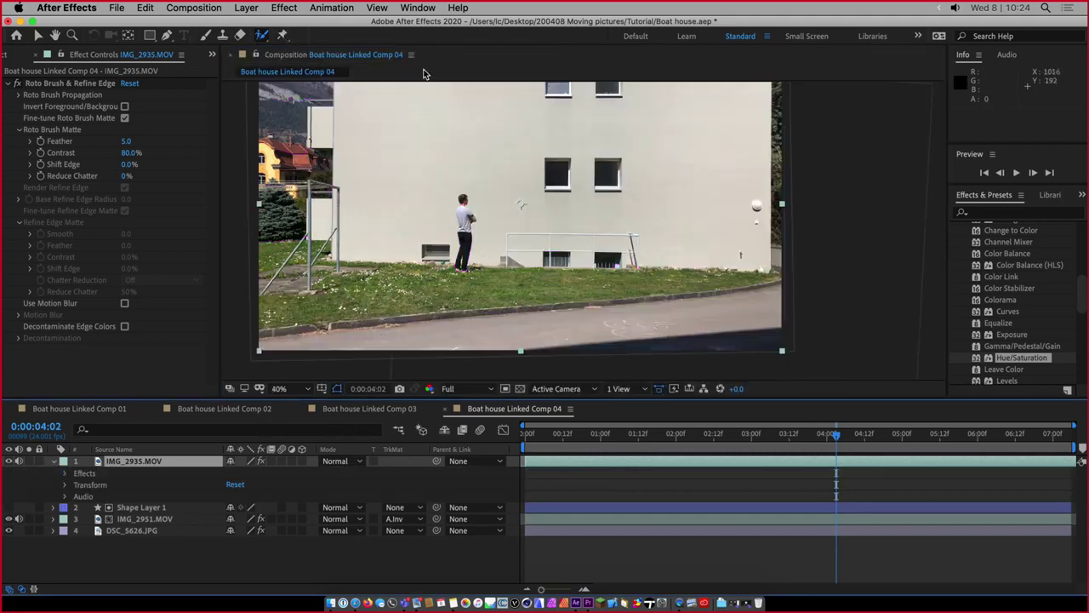
Delete the Roto Brush & Refine Edge effect and reopen IMG_2935.MOV in its layer view
left_click(65, 473)
left_click(110, 485)
key("Delete")
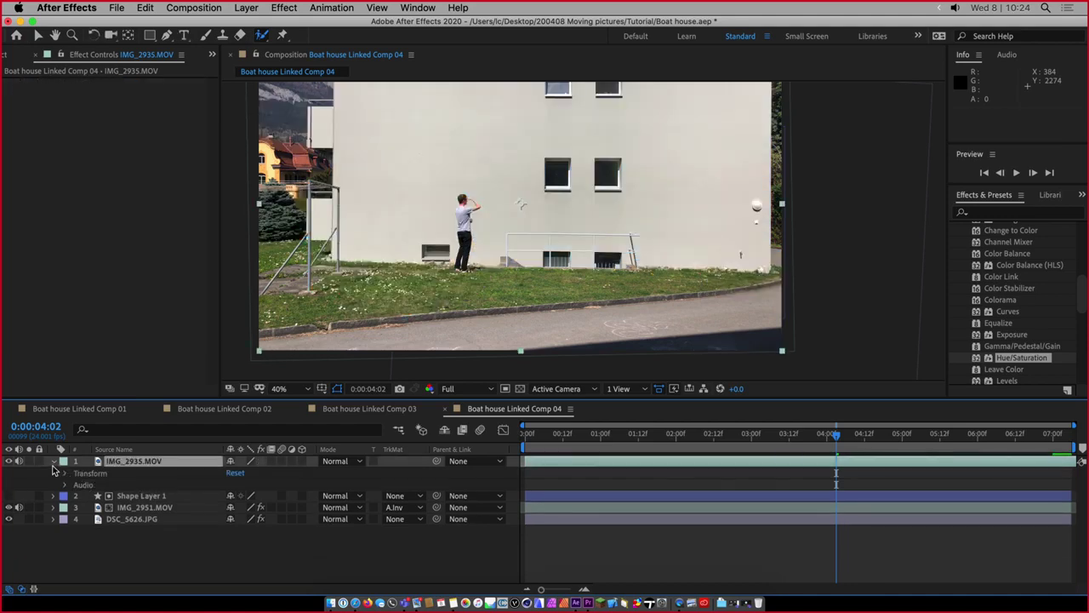
left_click(53, 461)
double_click(97, 463)
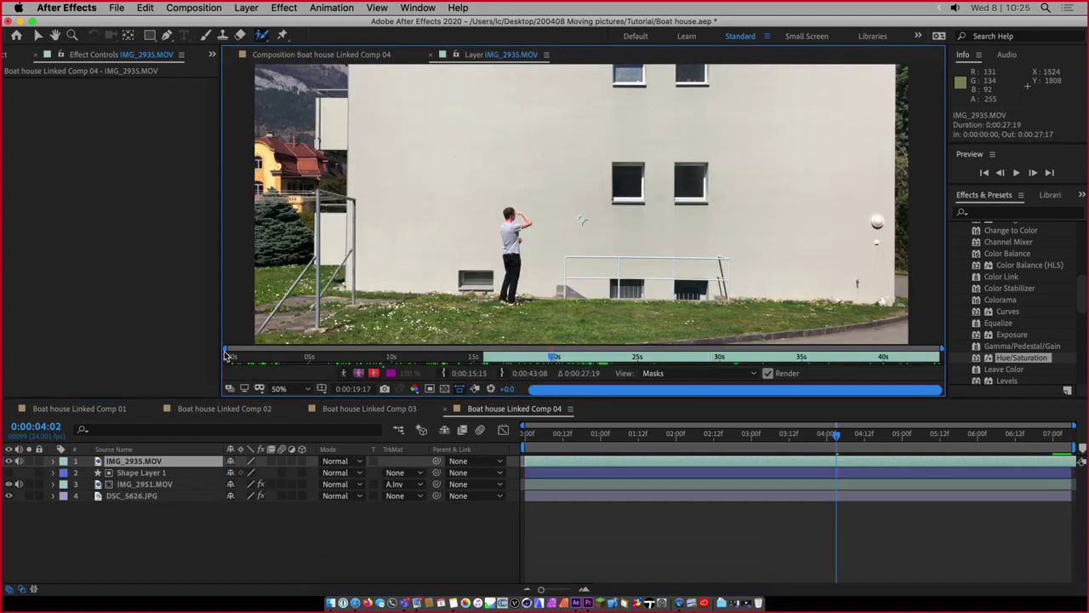
Narrow the layer time ruler and land on 0:00:03:06, where the man shades his eyes
left_click_drag(227, 356, 387, 349)
left_click_drag(372, 349, 368, 349)
left_click_drag(941, 350, 711, 354)
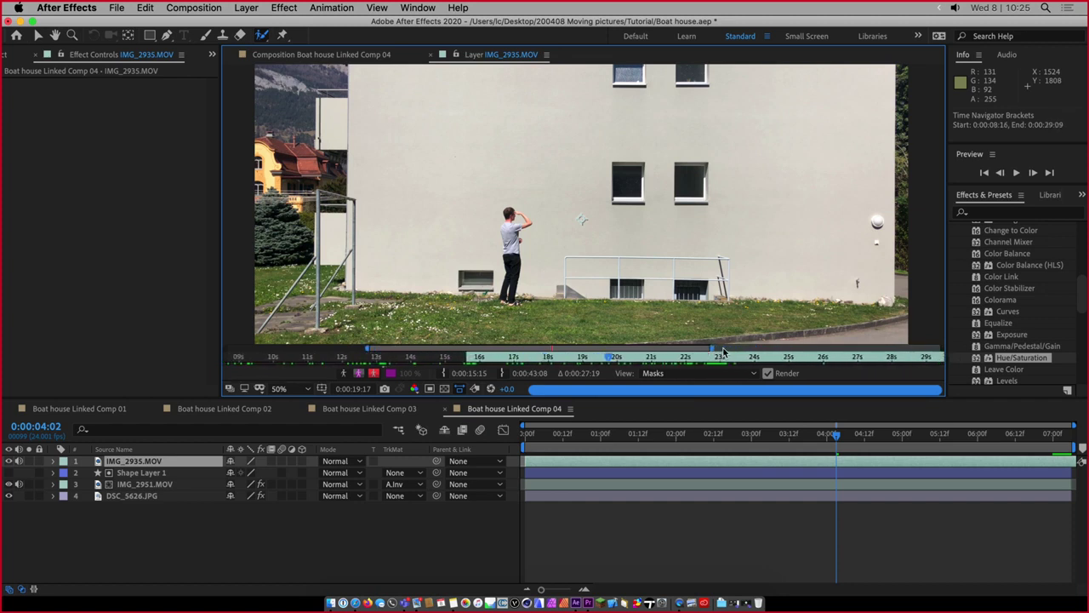
left_click(719, 355)
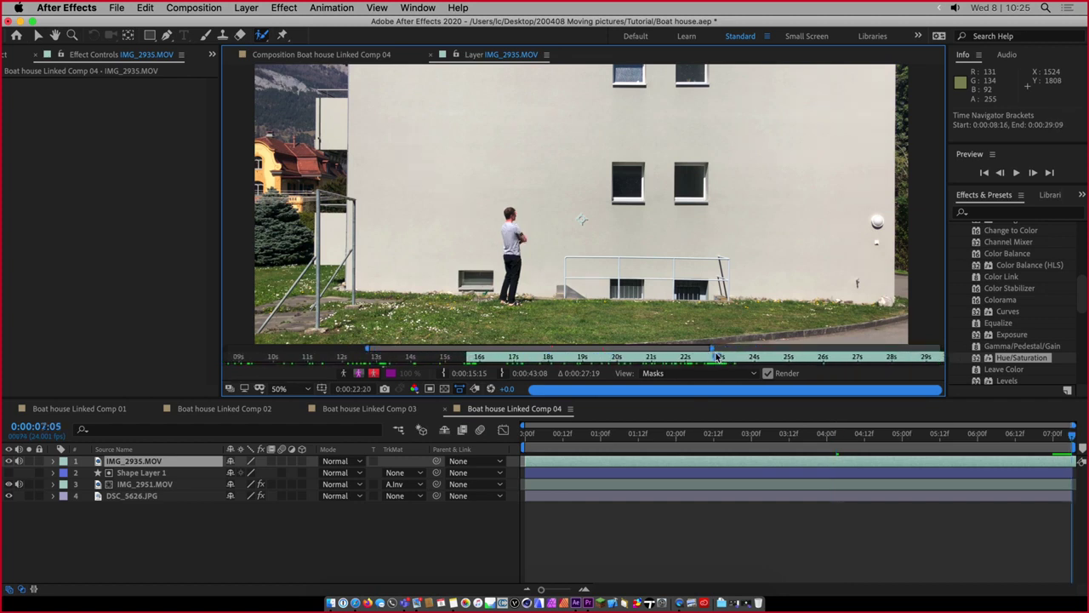
left_click_drag(714, 349, 718, 357)
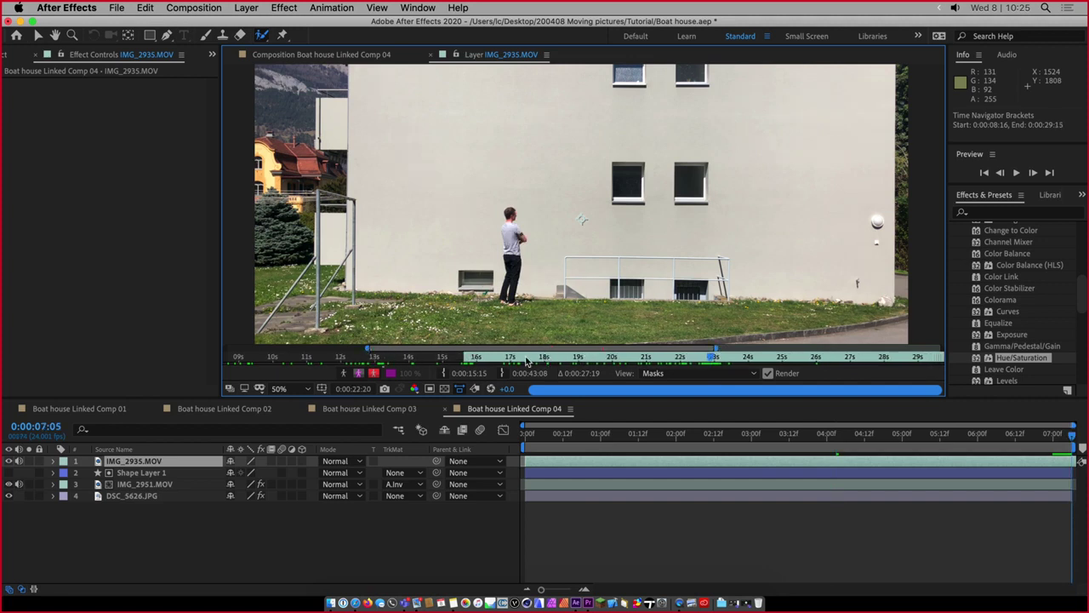
left_click(437, 357)
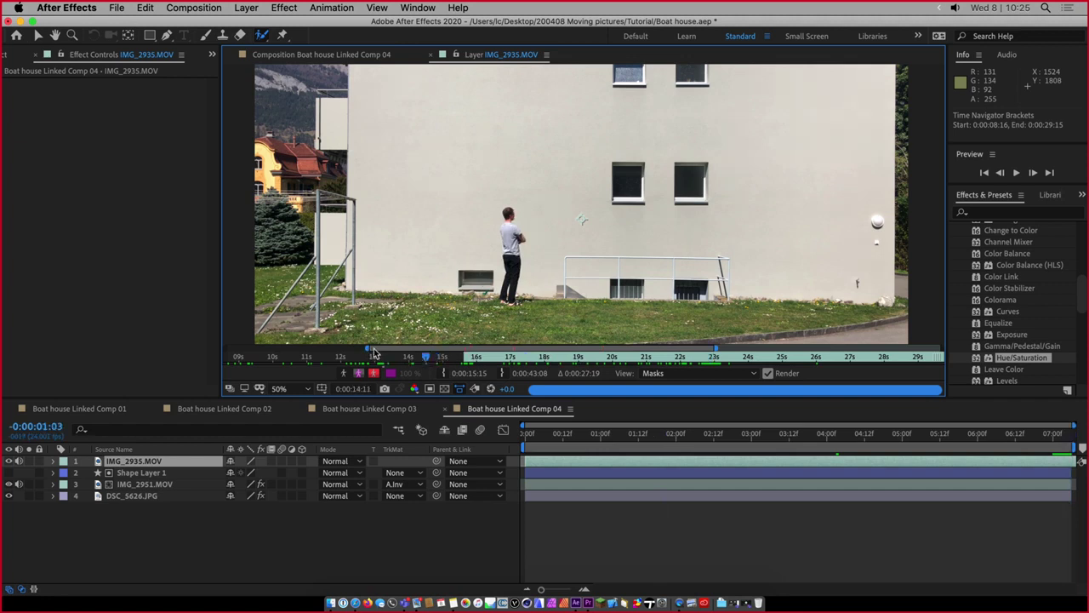
mouse_move(368, 349)
left_mouse_down()
mouse_move(404, 350)
mouse_move(390, 350)
left_mouse_up()
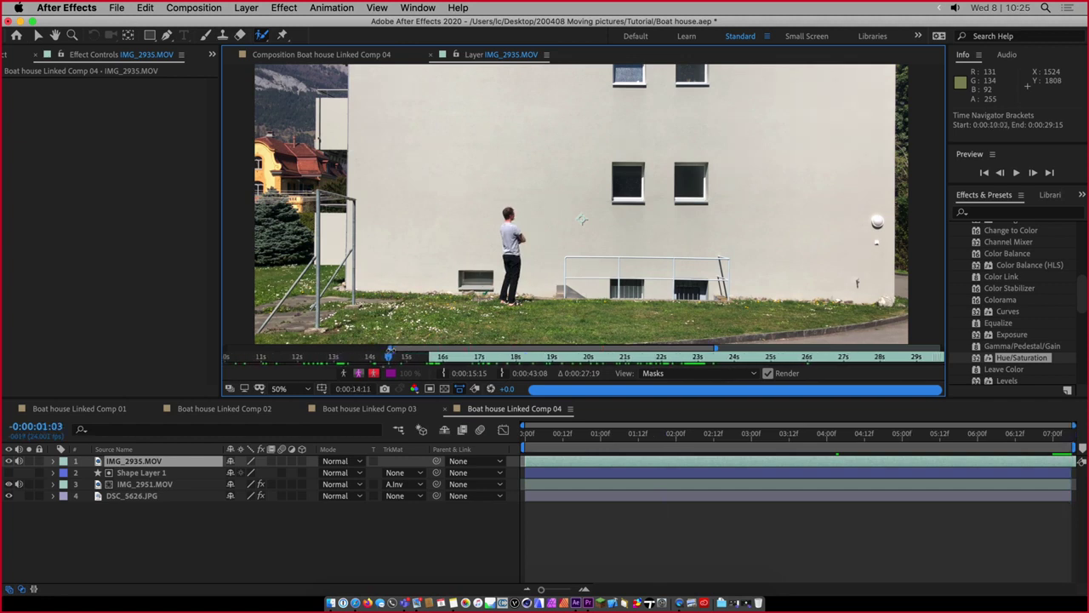
left_click(549, 358)
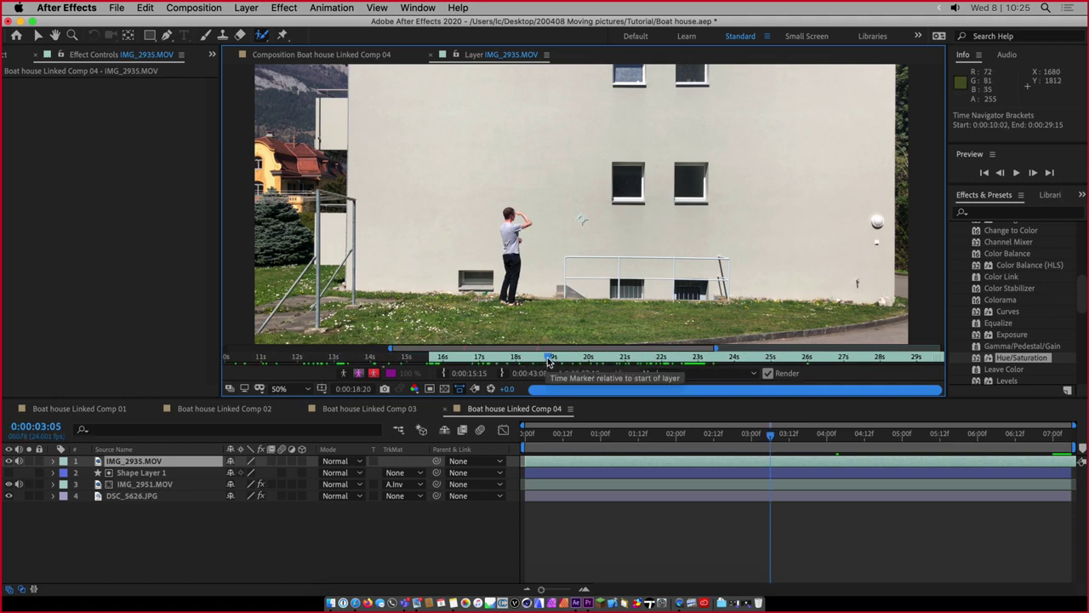
key("Page_Down")
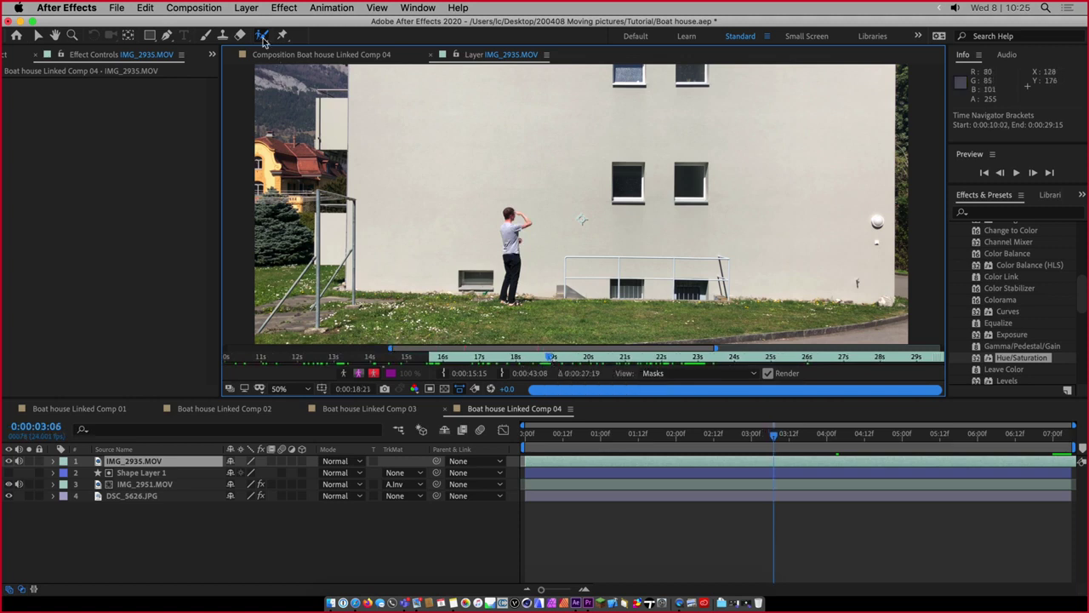
Paint foreground Roto Brush strokes along the man's back and side, then zoom in on his legs
scroll(514, 239, "up", 2)
scroll(514, 242, "down", 3)
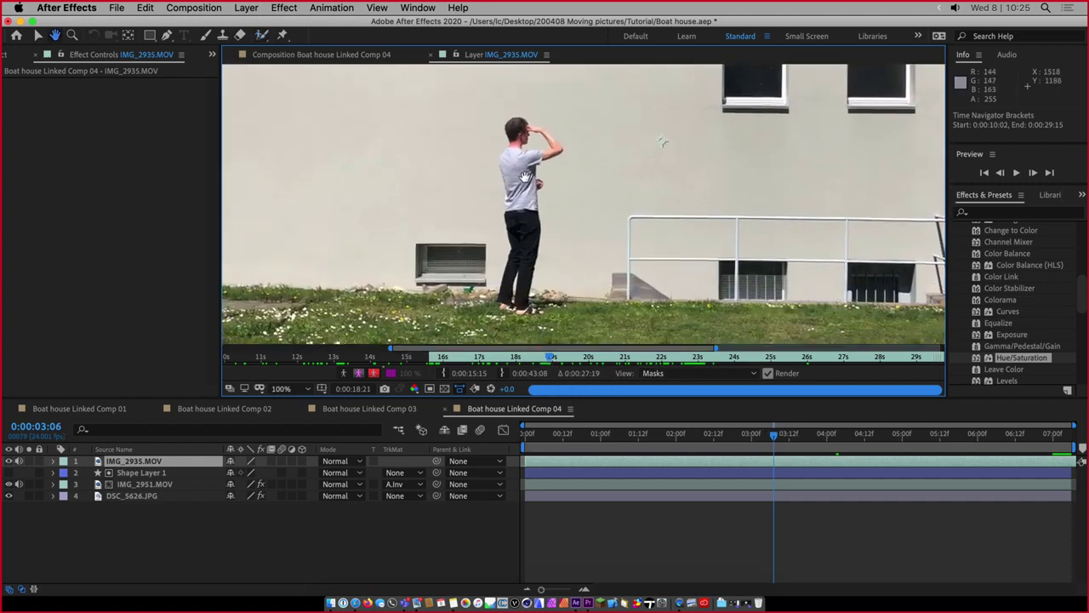
left_click_drag(518, 128, 516, 167)
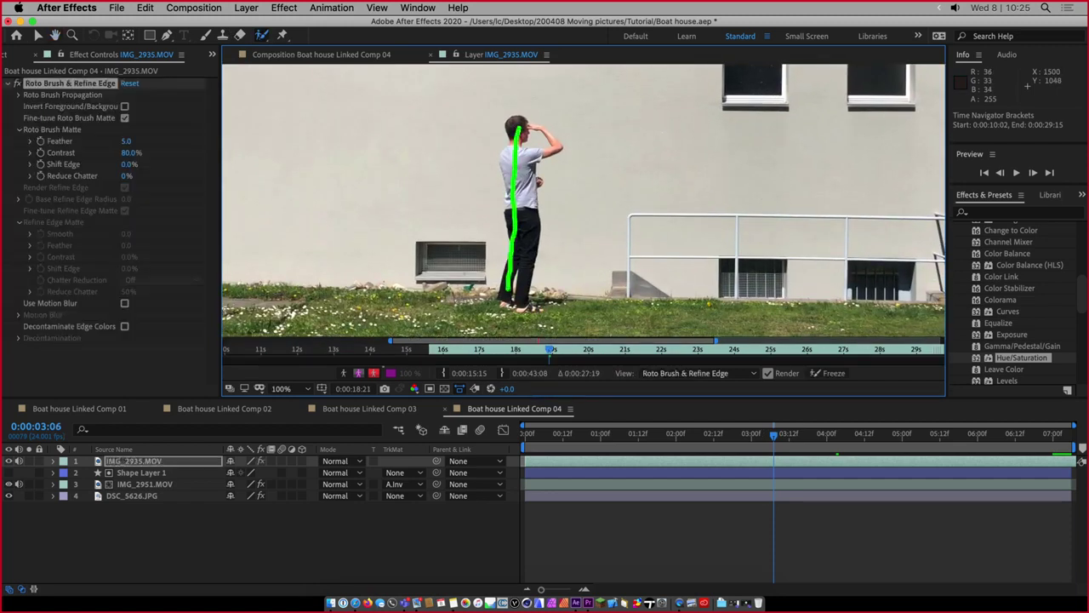
left_click_drag(527, 247, 526, 159)
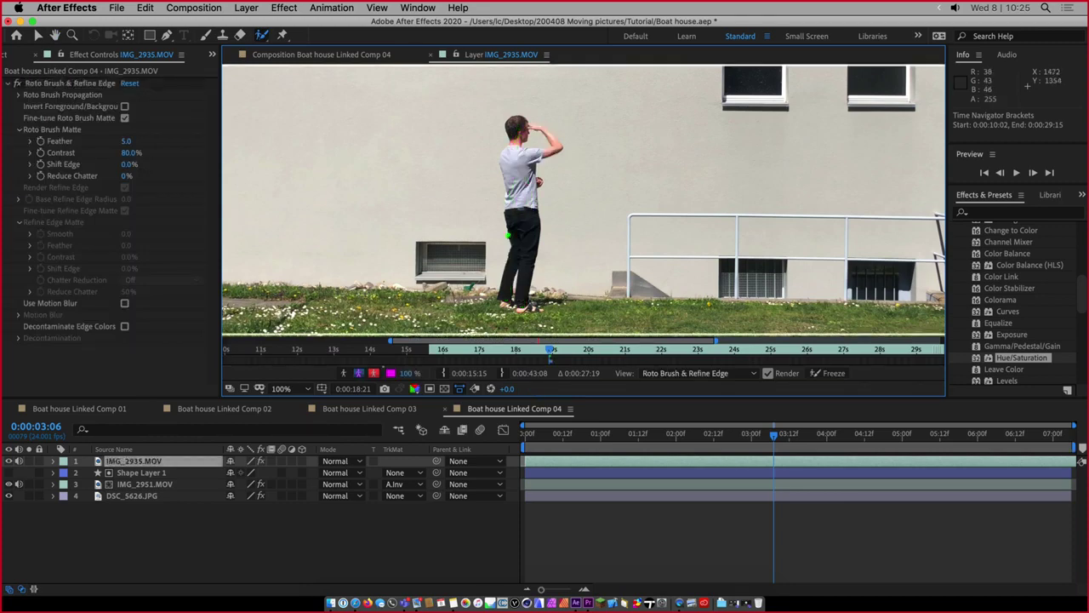
mouse_move(507, 226)
left_mouse_down()
mouse_move(526, 219)
mouse_move(559, 243)
mouse_move(567, 205)
left_mouse_up()
scroll(527, 218, "up", 2)
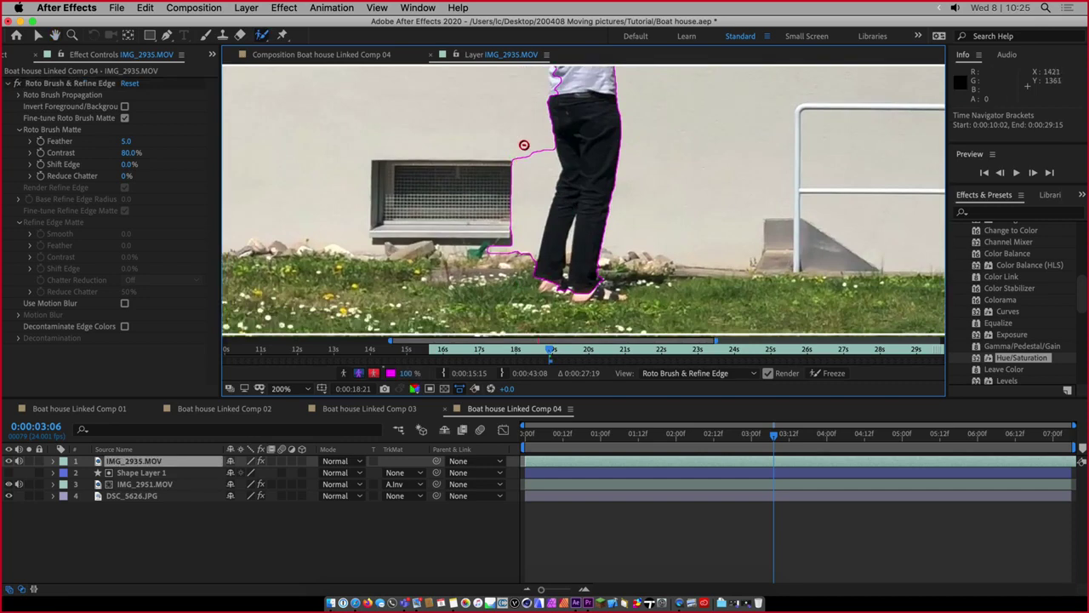
Refine the matte: remove wall by the leg and head, add torso and shoulder, trim the forearm
mouse_move(525, 145)
left_mouse_down()
mouse_move(517, 280)
mouse_move(505, 283)
left_mouse_up()
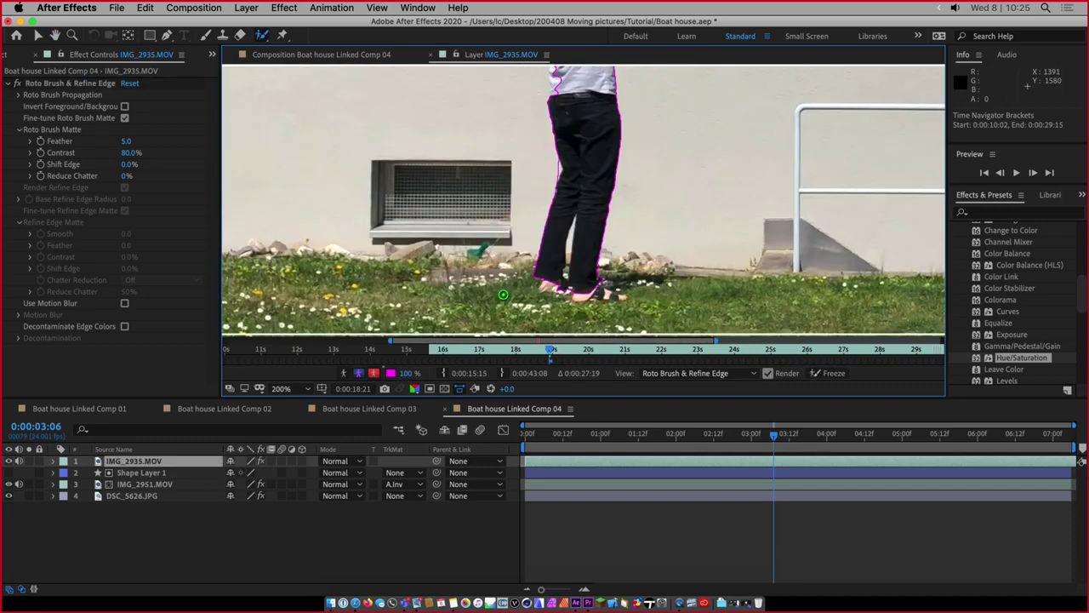
scroll(552, 169, "up", 2)
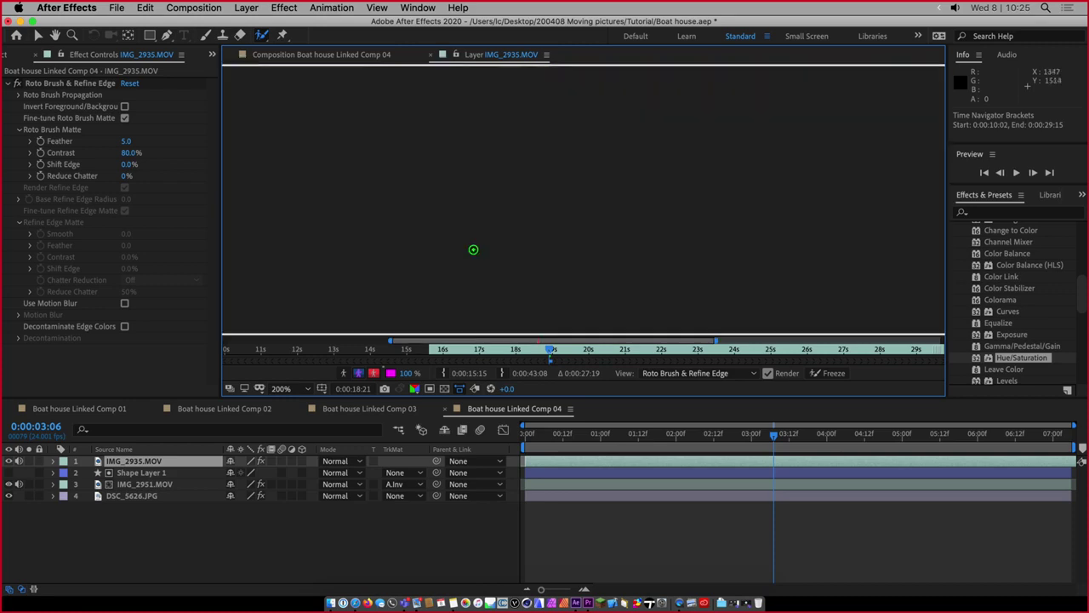
left_click_drag(536, 191, 514, 231)
scroll(504, 252, "down", 2)
scroll(504, 252, "down", 2)
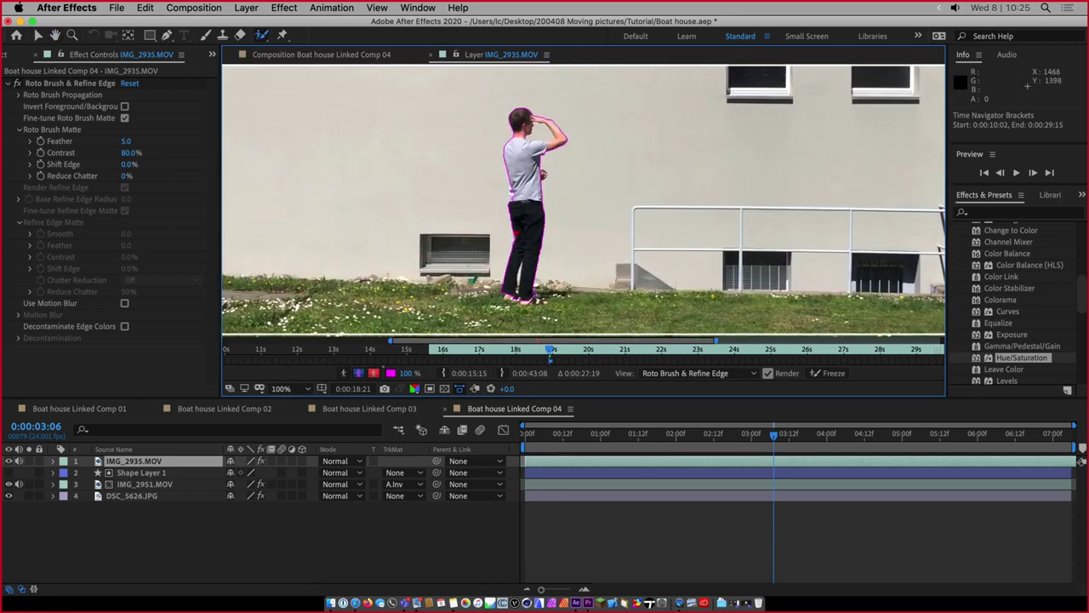
scroll(511, 189, "up", 2)
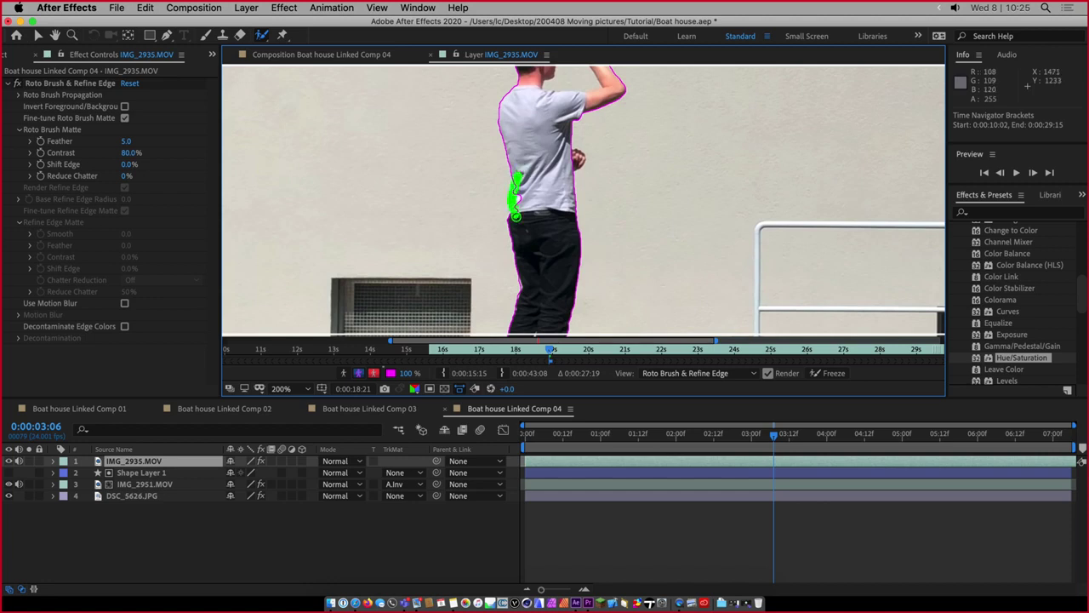
left_click_drag(516, 217, 517, 218)
scroll(549, 213, "up", 5)
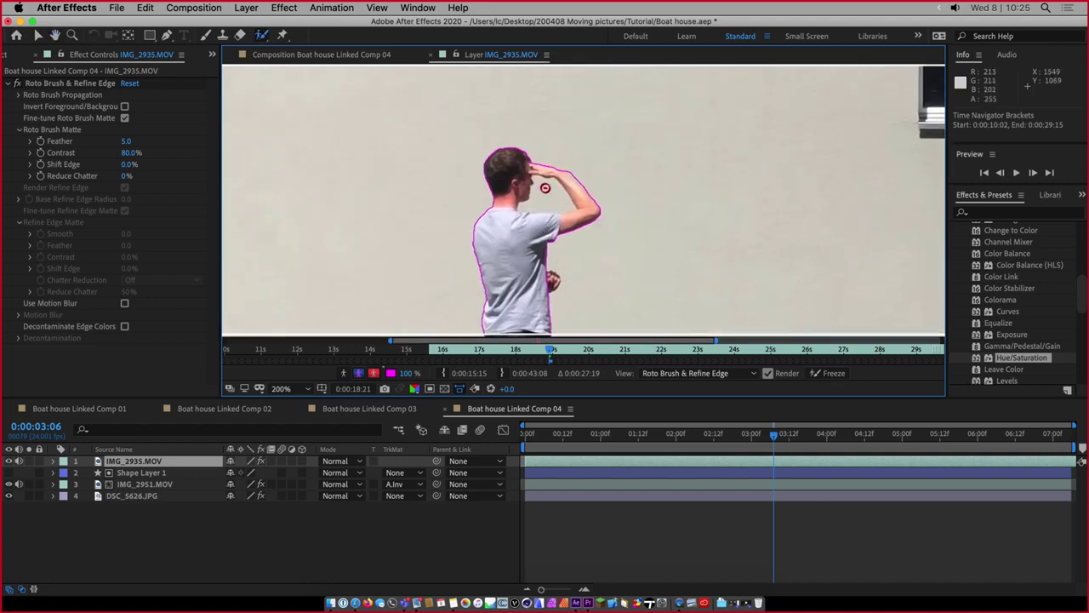
scroll(545, 187, "up", 2)
mouse_move(554, 195)
left_mouse_down()
mouse_move(532, 223)
mouse_move(557, 187)
left_mouse_up()
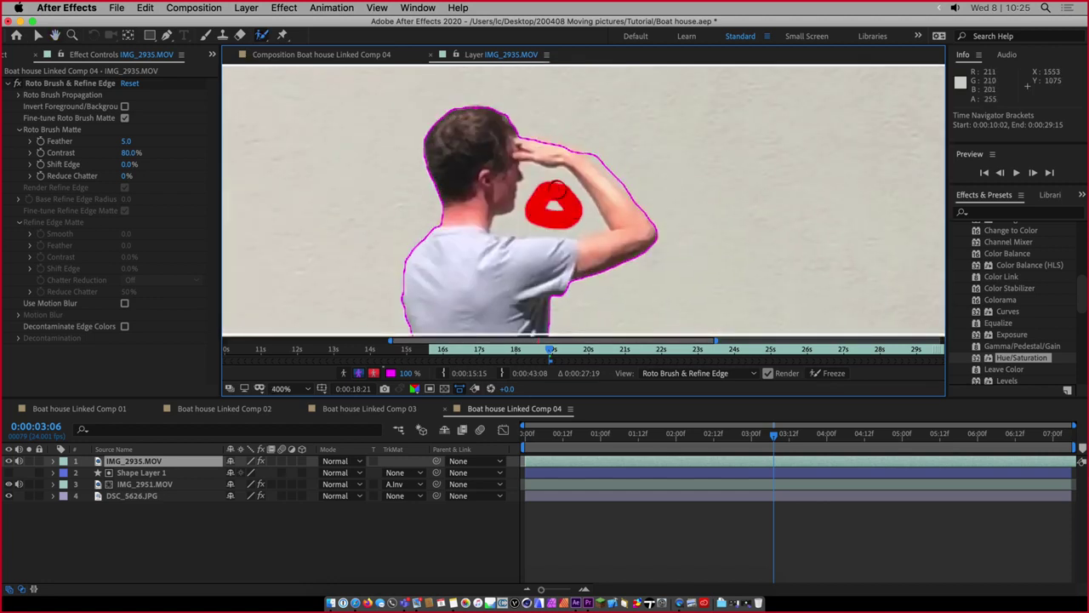
left_click_drag(511, 240, 555, 252)
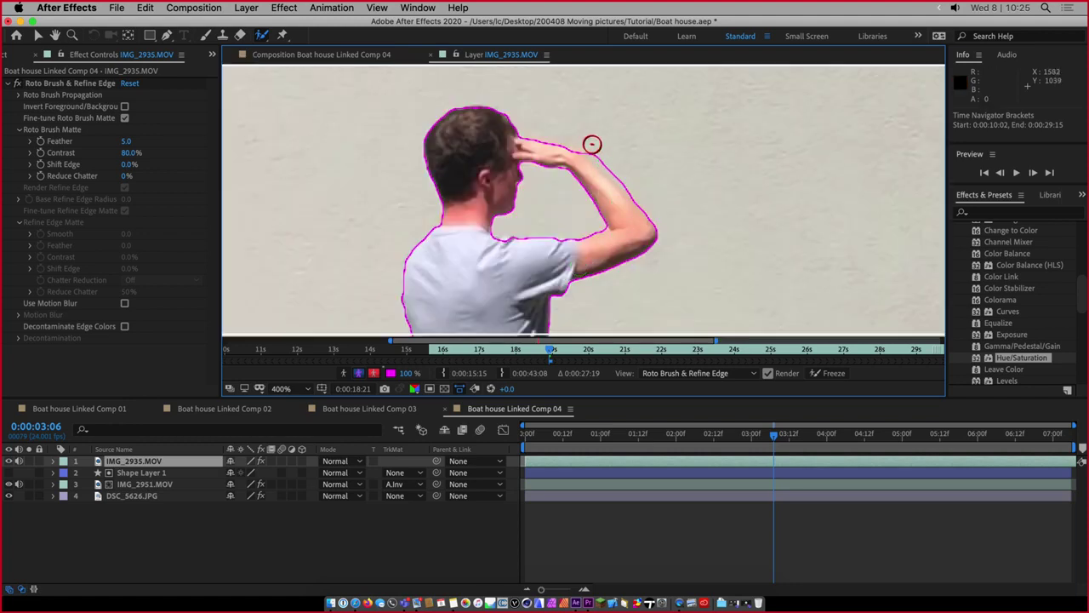
left_click_drag(592, 143, 647, 206)
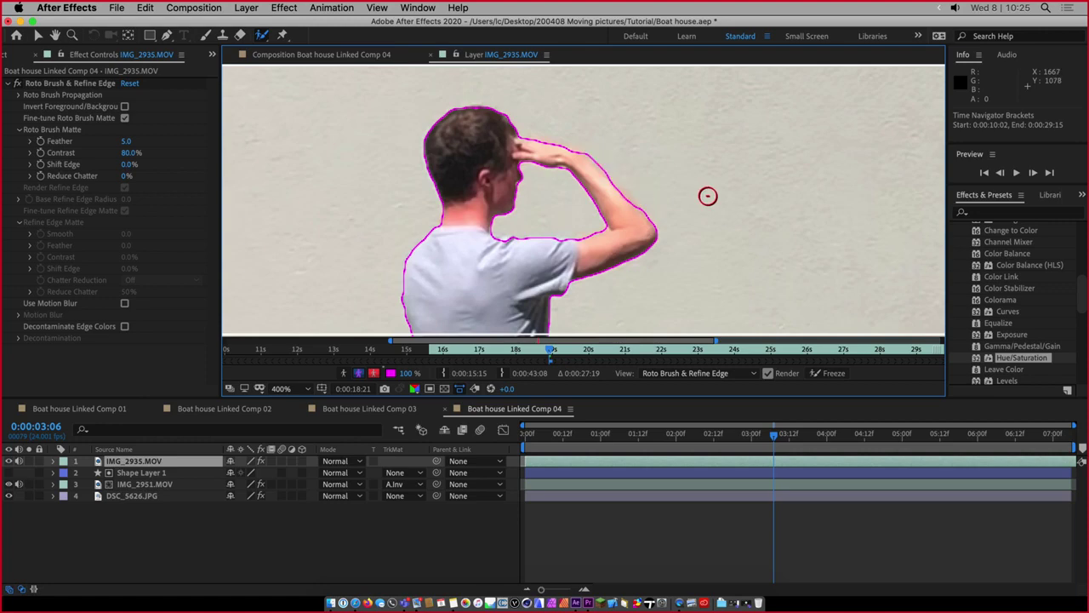
Exclude the gap between the legs, tighten both inner legs and add the feet to the matte
scroll(634, 195, "down", 2)
scroll(637, 162, "down", 2)
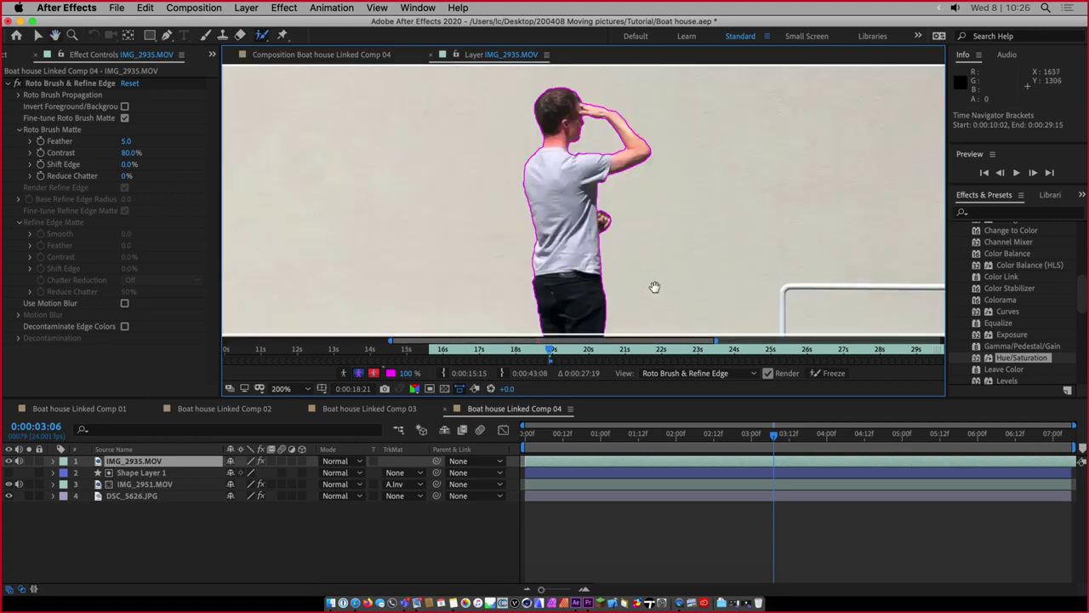
left_click_drag(655, 287, 644, 114)
scroll(534, 256, "up", 2)
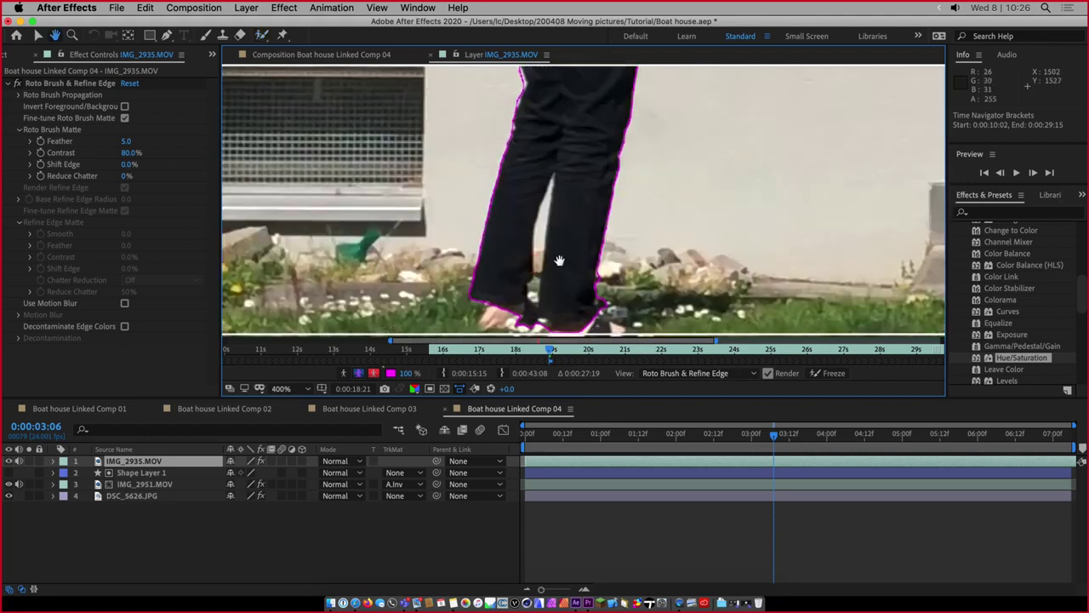
left_click_drag(560, 261, 562, 216)
left_click_drag(553, 140, 537, 257)
left_click_drag(548, 115, 526, 229)
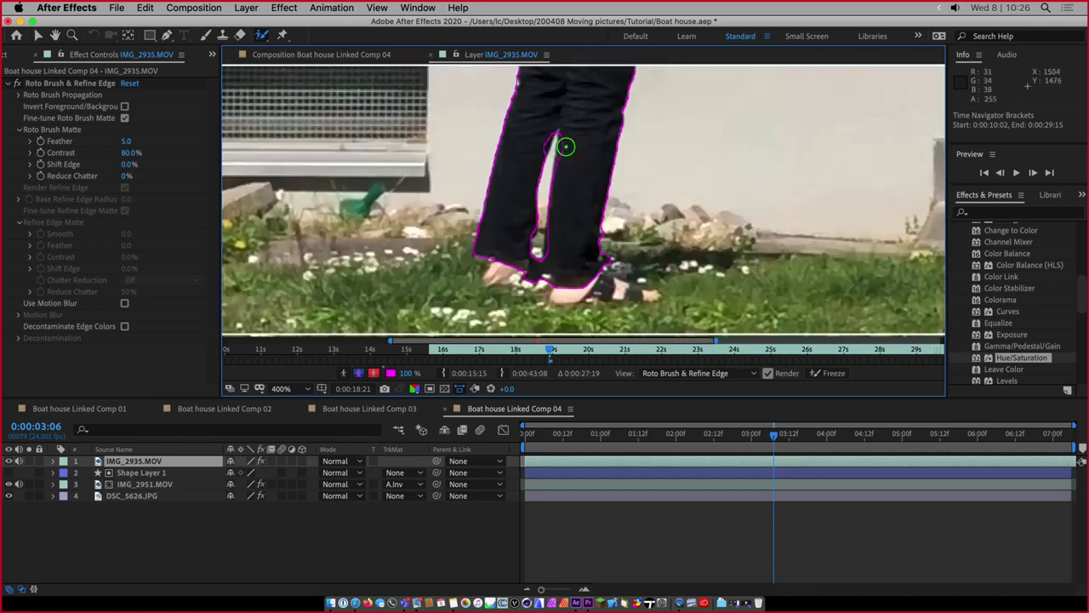
mouse_move(567, 143)
left_mouse_down()
mouse_move(557, 253)
mouse_move(558, 220)
left_mouse_up()
scroll(594, 231, "down", 6)
scroll(565, 248, "up", 3)
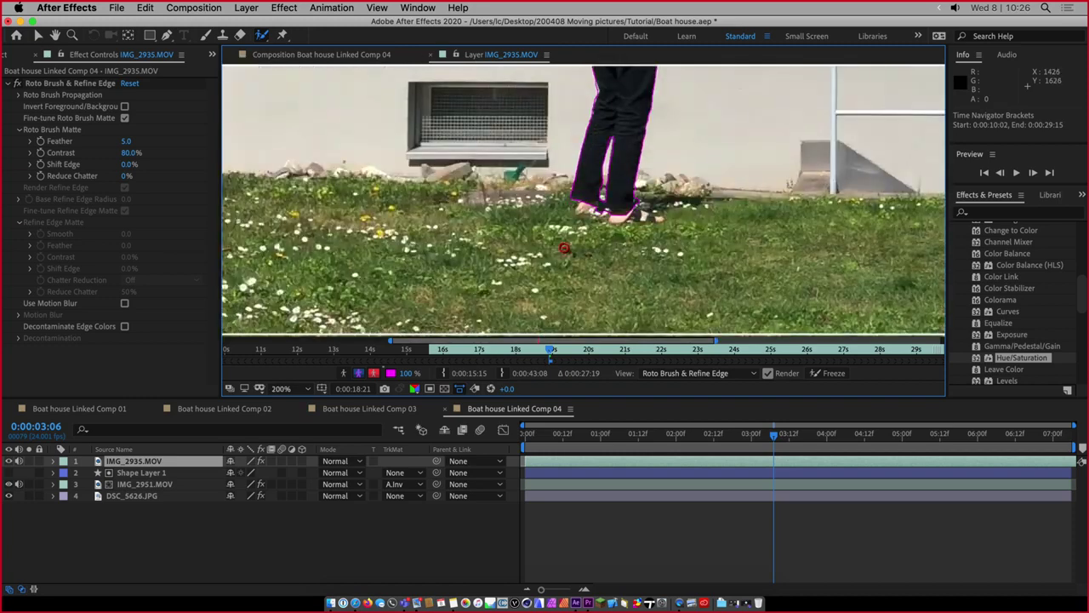
left_click_drag(586, 208, 621, 217)
scroll(656, 217, "up", 2)
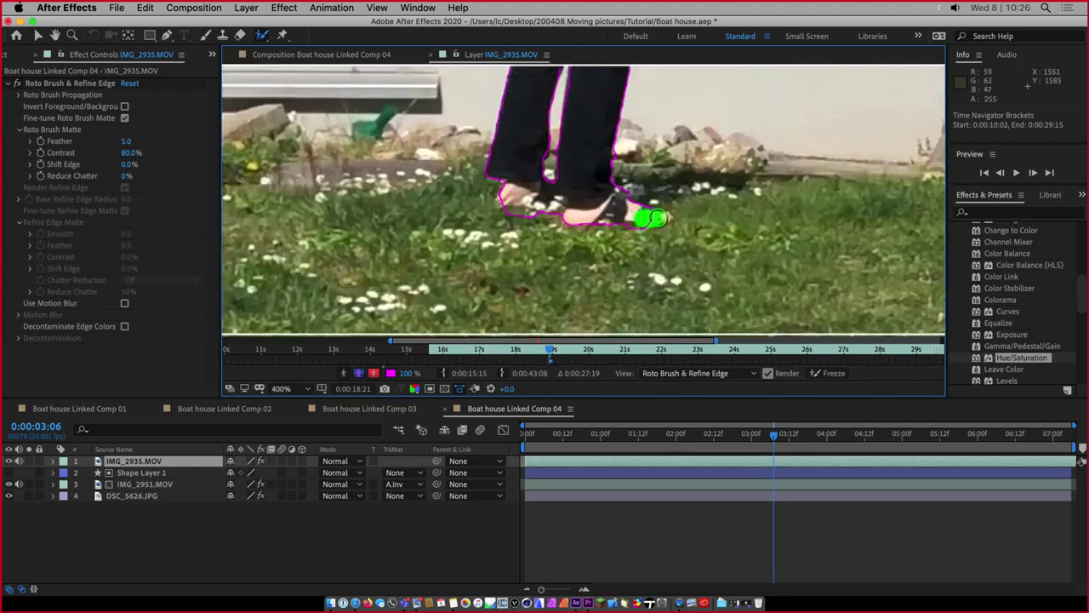
scroll(644, 223, "down", 2)
scroll(644, 223, "down", 4)
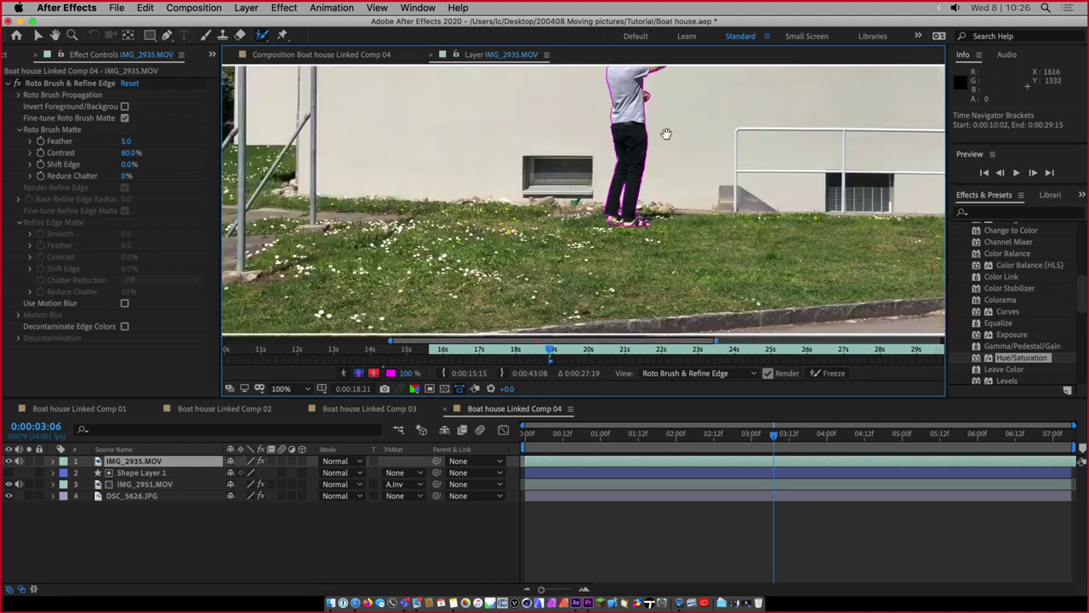
key("alt+w")
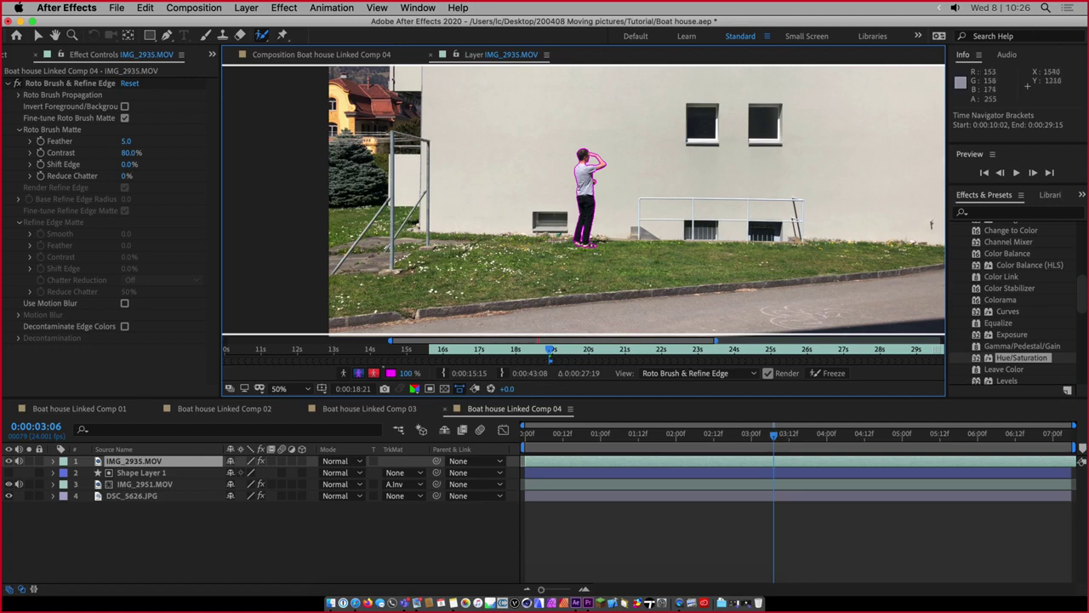
Advance three frames to 0:00:03:10 and paint the raised arm back into the matte
scroll(578, 194, "up", 2)
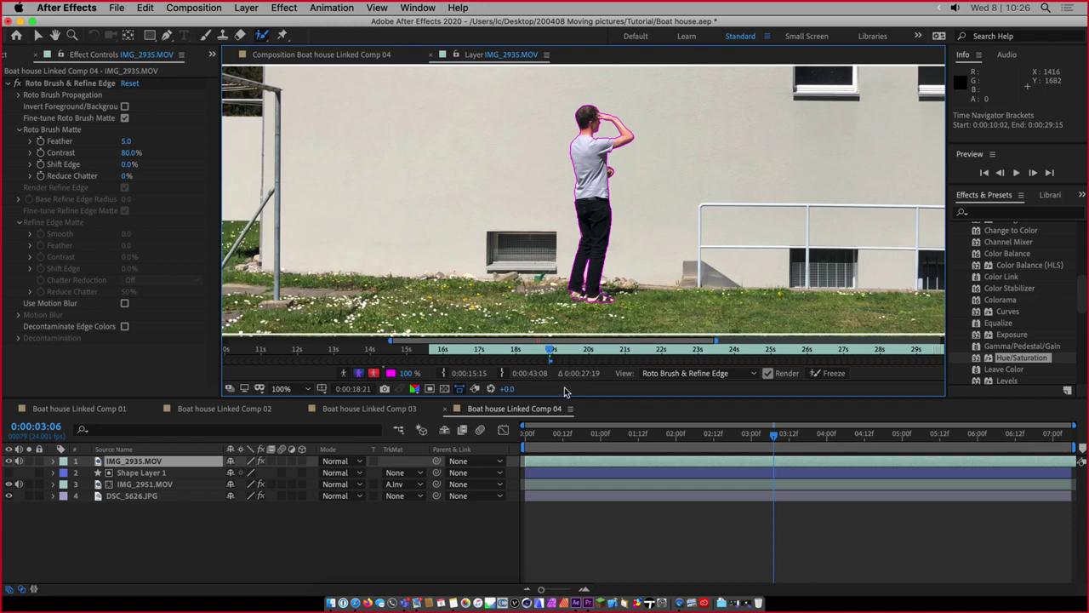
key("Page_Down")
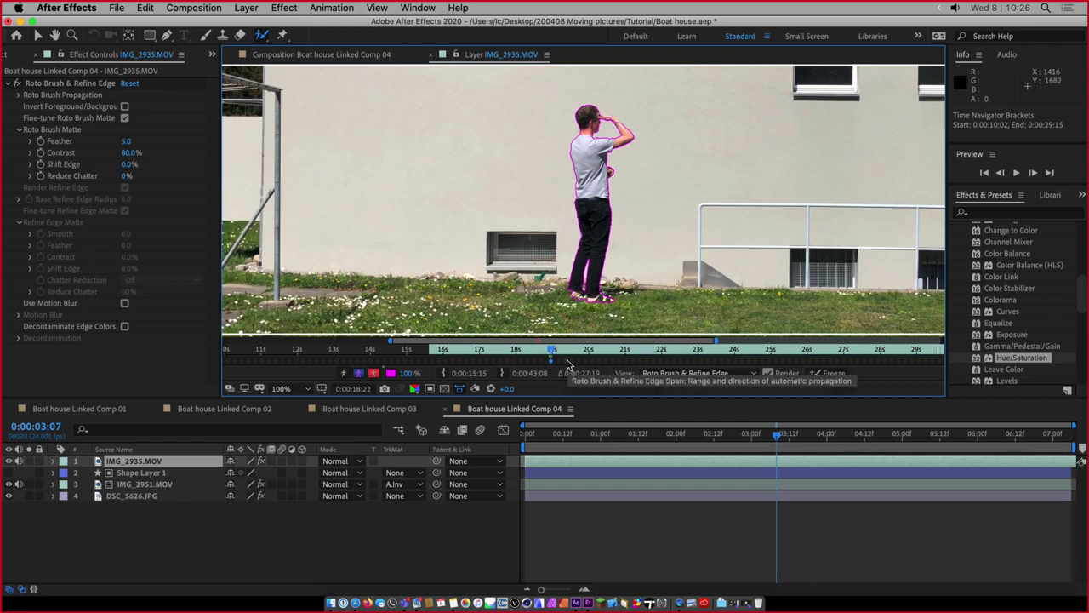
key("Page_Down")
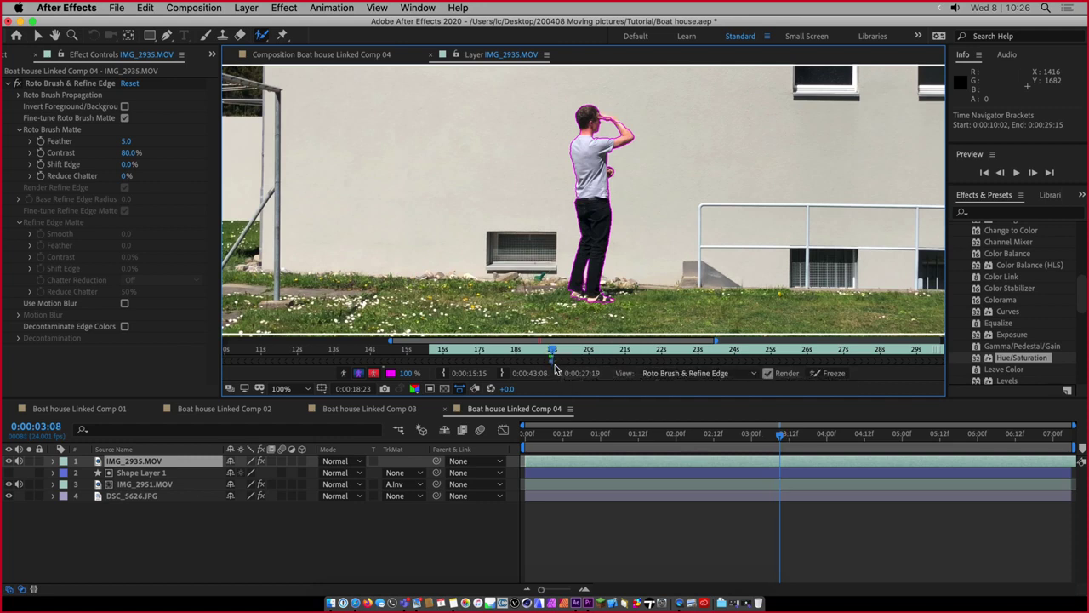
key("Page_Down")
key("Page_Down")
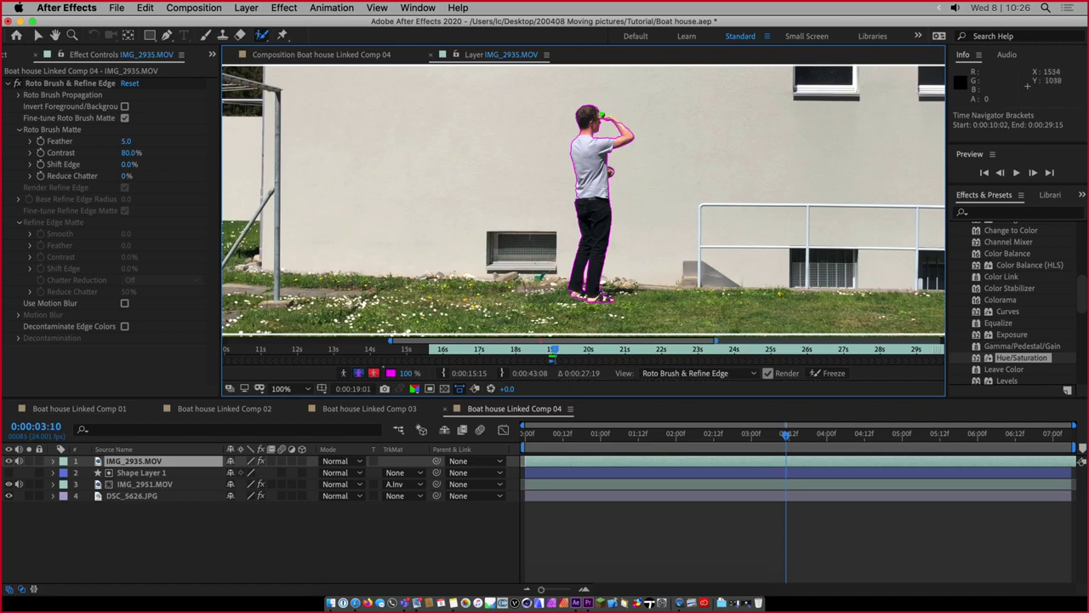
scroll(609, 114, "up", 2)
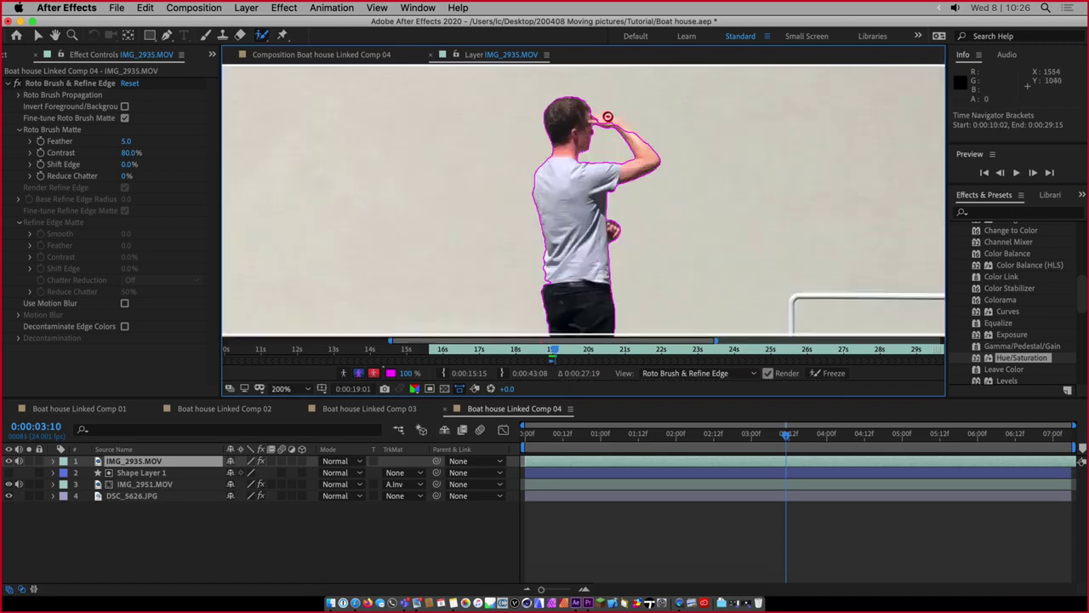
scroll(622, 124, "up", 2)
mouse_move(638, 148)
left_mouse_down()
mouse_move(608, 122)
mouse_move(565, 116)
left_mouse_up()
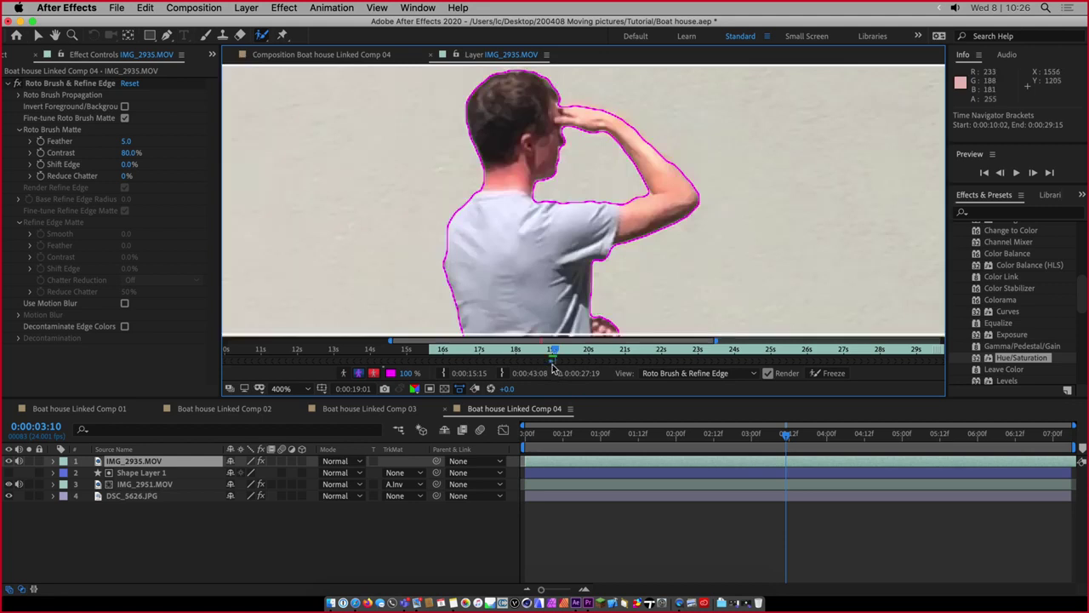
Frame by frame, paint the raised hand from wrist to forehead into the matte
key("Page_Down")
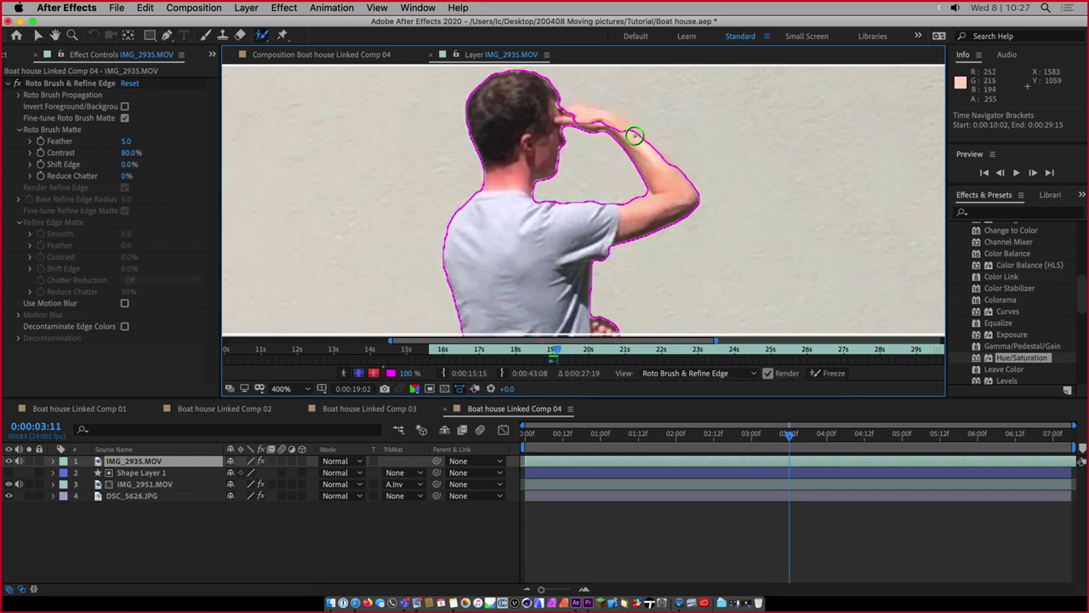
left_click_drag(627, 134, 606, 121)
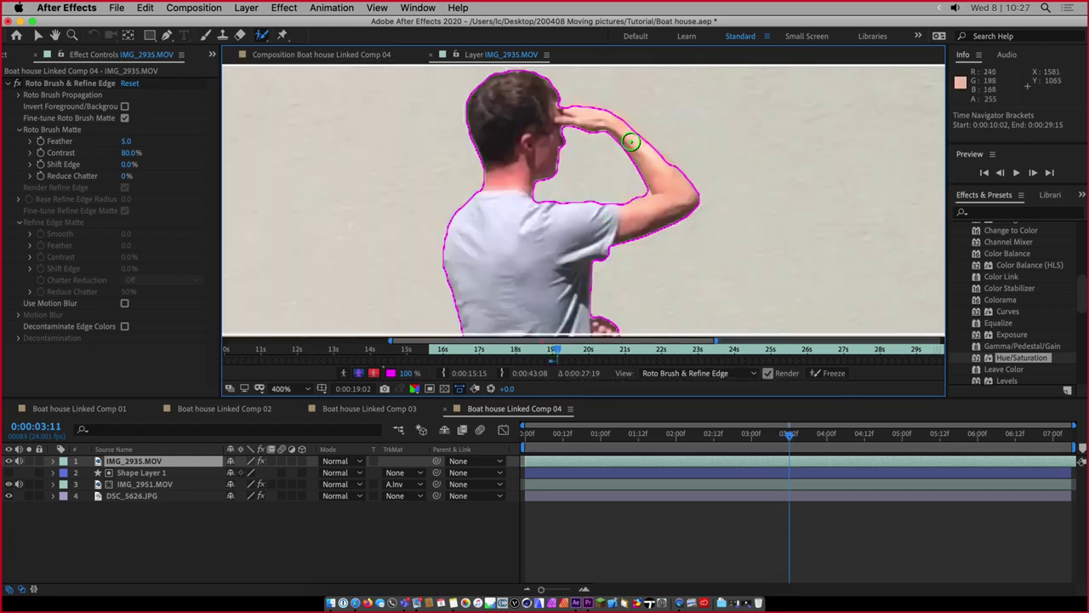
key("Page_Down")
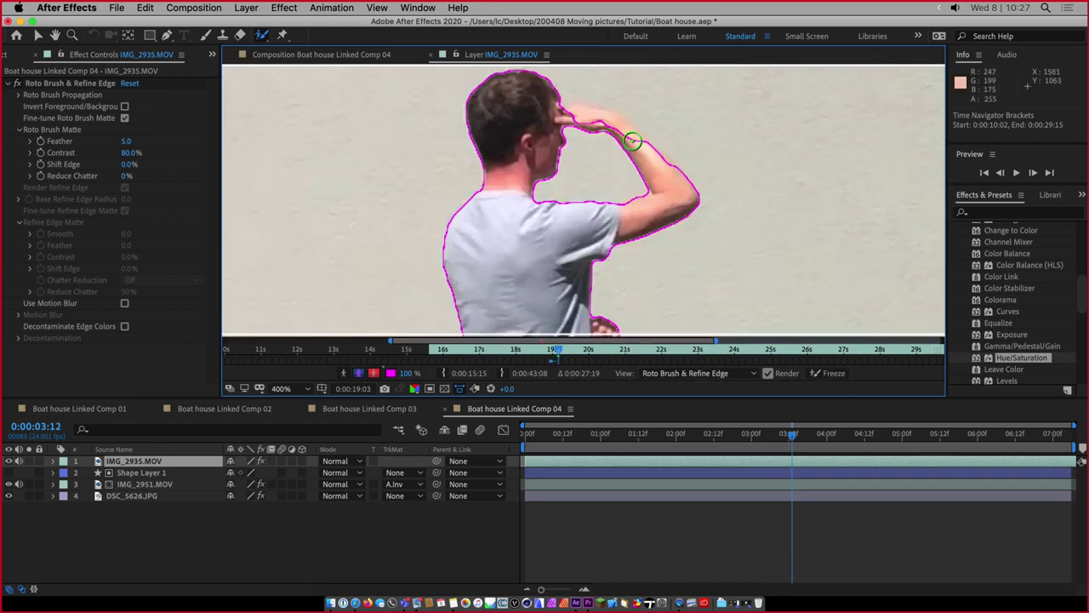
mouse_move(634, 142)
left_mouse_down()
mouse_move(625, 126)
mouse_move(551, 112)
left_mouse_up()
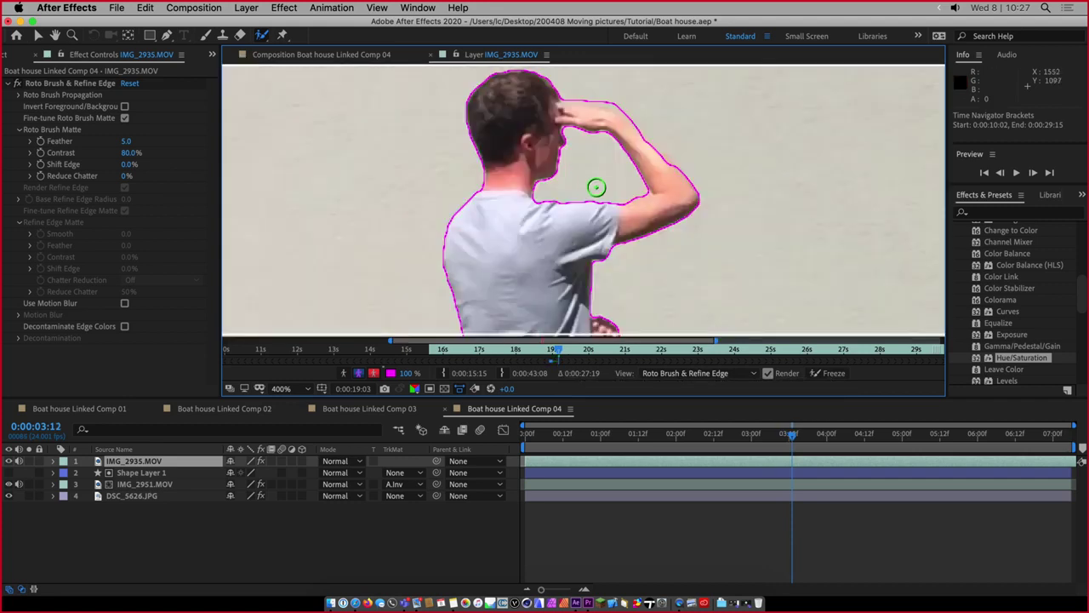
key("Page_Down")
key("Page_Down")
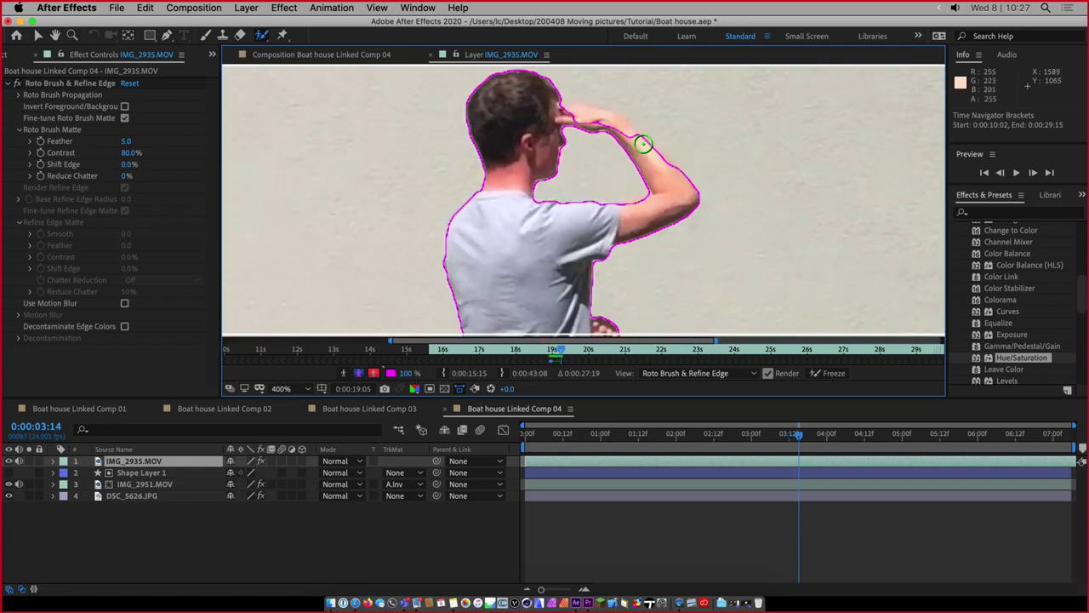
left_click_drag(644, 139, 543, 113)
key("Page_Down")
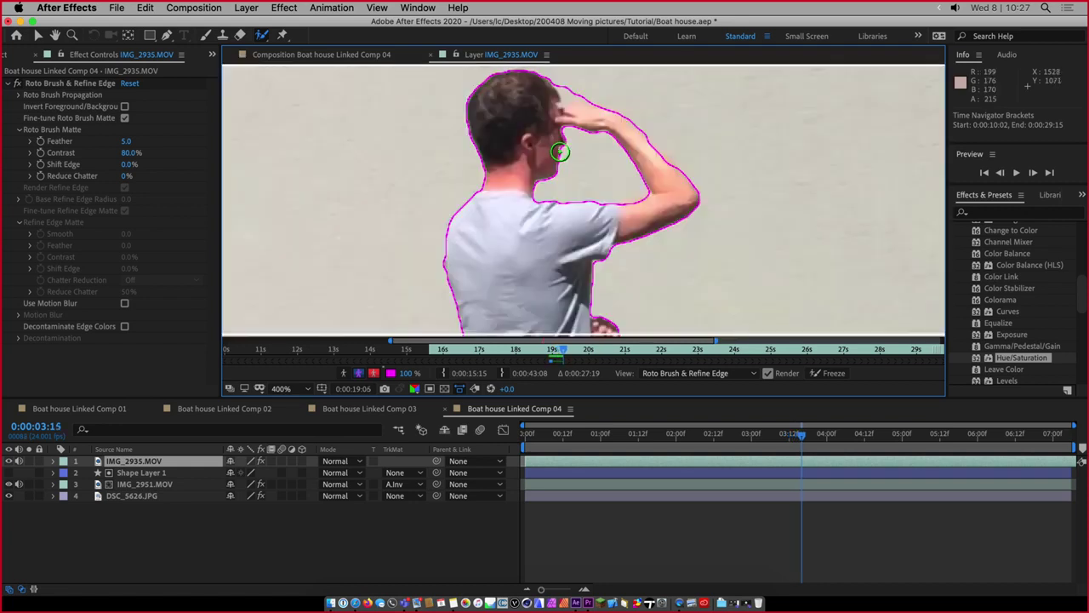
key("Page_Down")
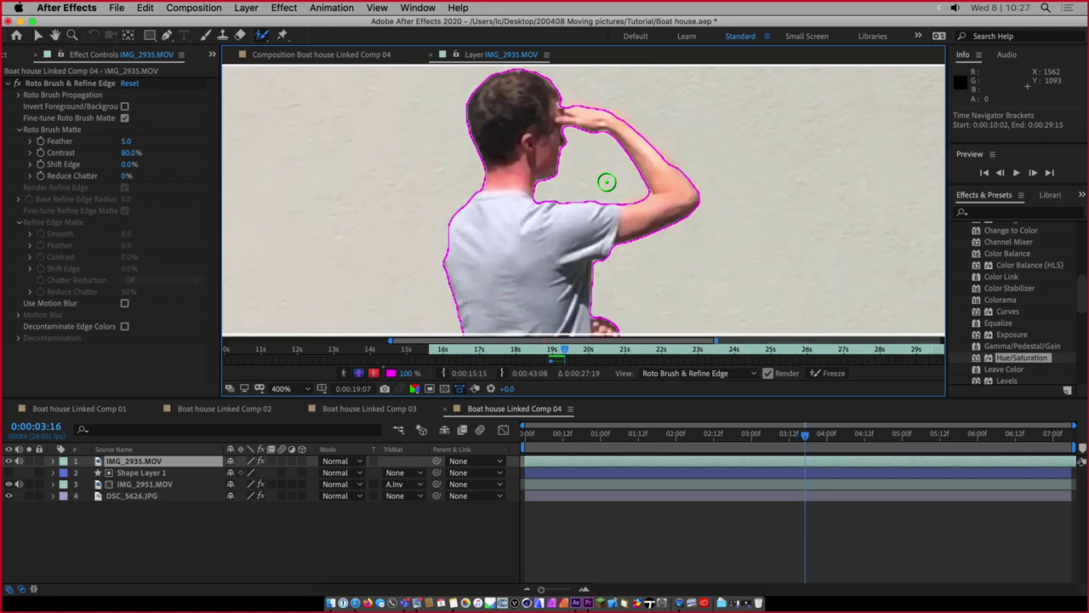
mouse_move(634, 129)
left_mouse_down()
mouse_move(547, 107)
mouse_move(540, 135)
left_mouse_up()
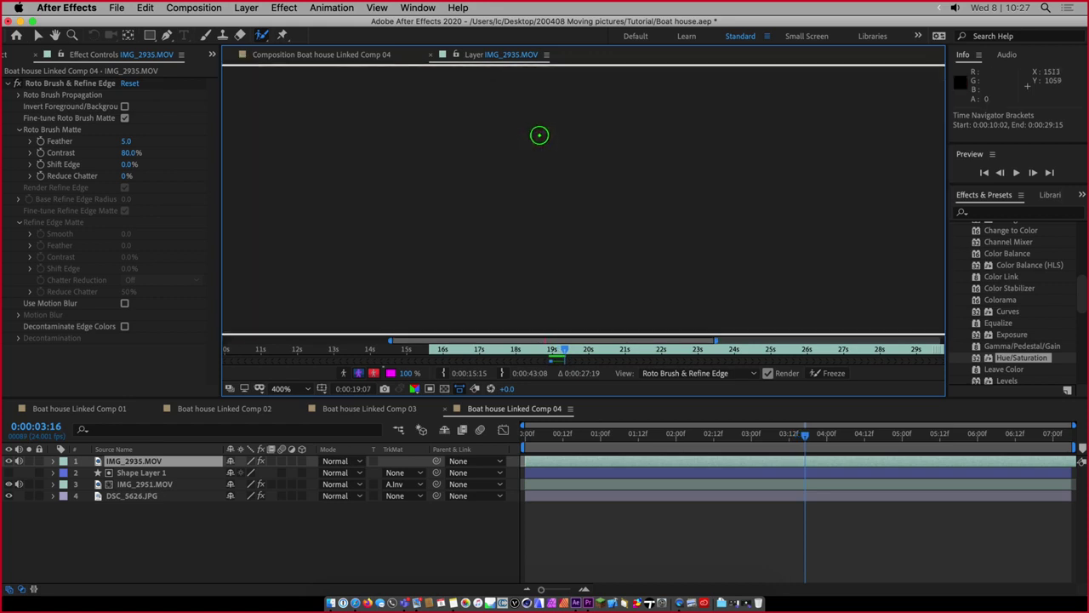
Re-add the forearm and upper arm, remove the head-arm gap, then zoom out to the full body
key("Page_Down")
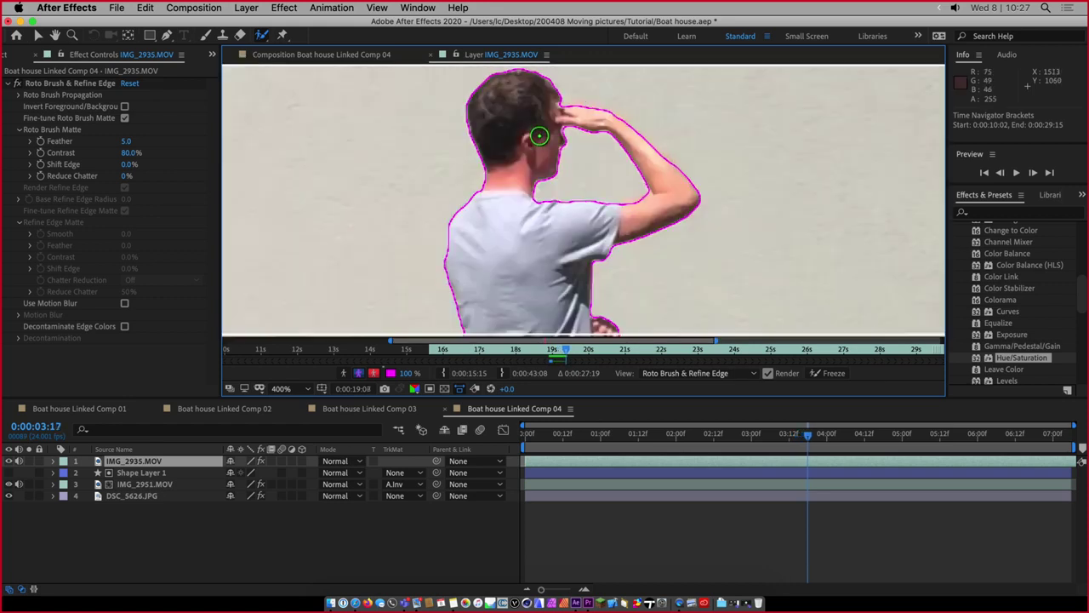
key("Page_Down")
mouse_move(555, 127)
left_mouse_down()
mouse_move(630, 134)
mouse_move(573, 114)
left_mouse_up()
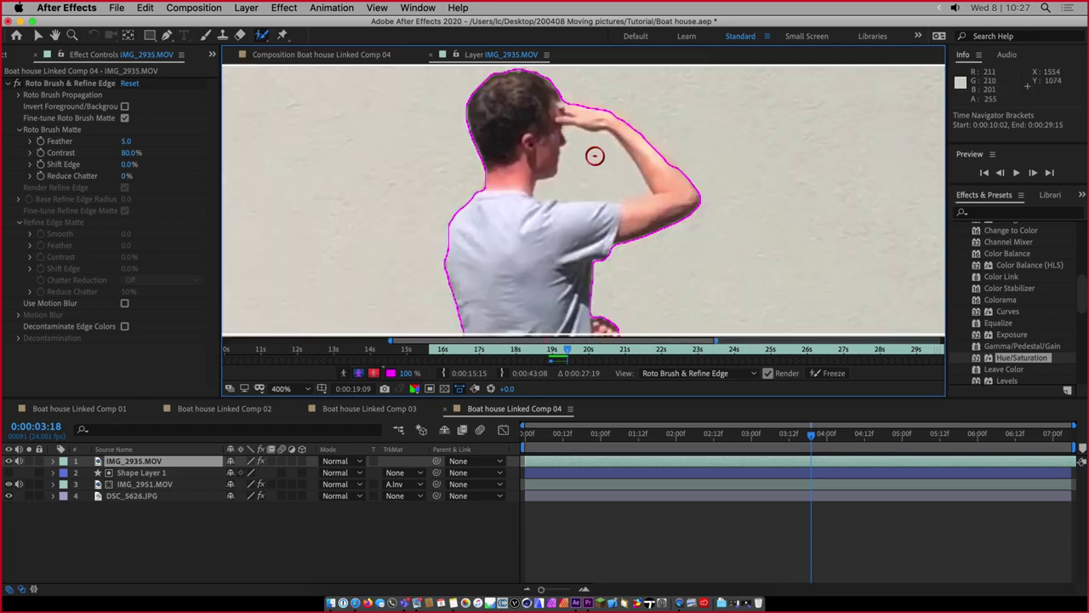
left_click_drag(595, 156, 601, 179)
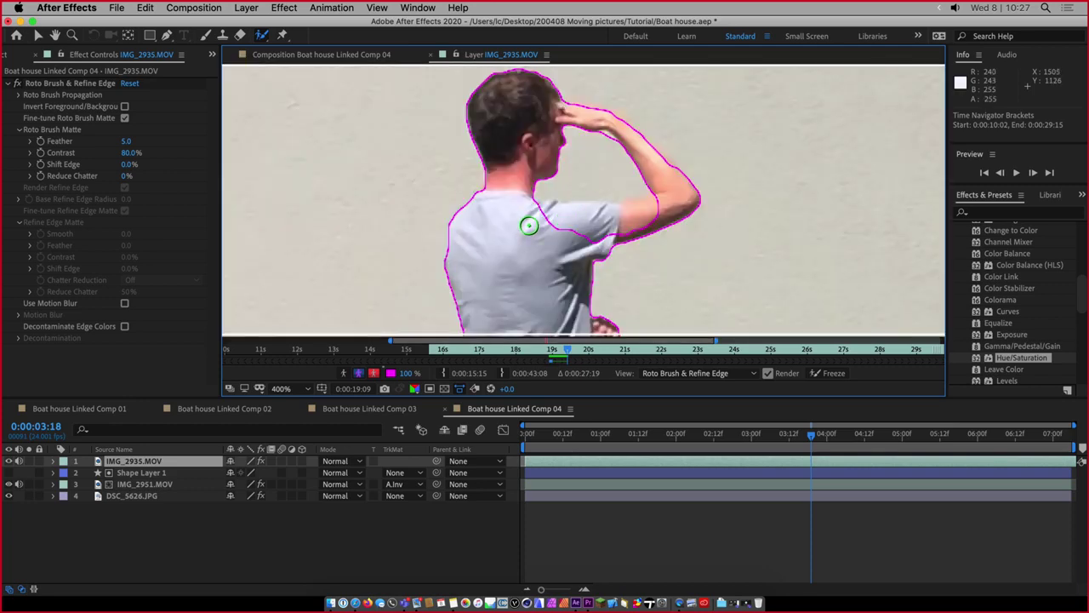
mouse_move(529, 226)
left_mouse_down()
mouse_move(659, 224)
mouse_move(535, 224)
left_mouse_up()
left_click_drag(652, 245, 650, 110)
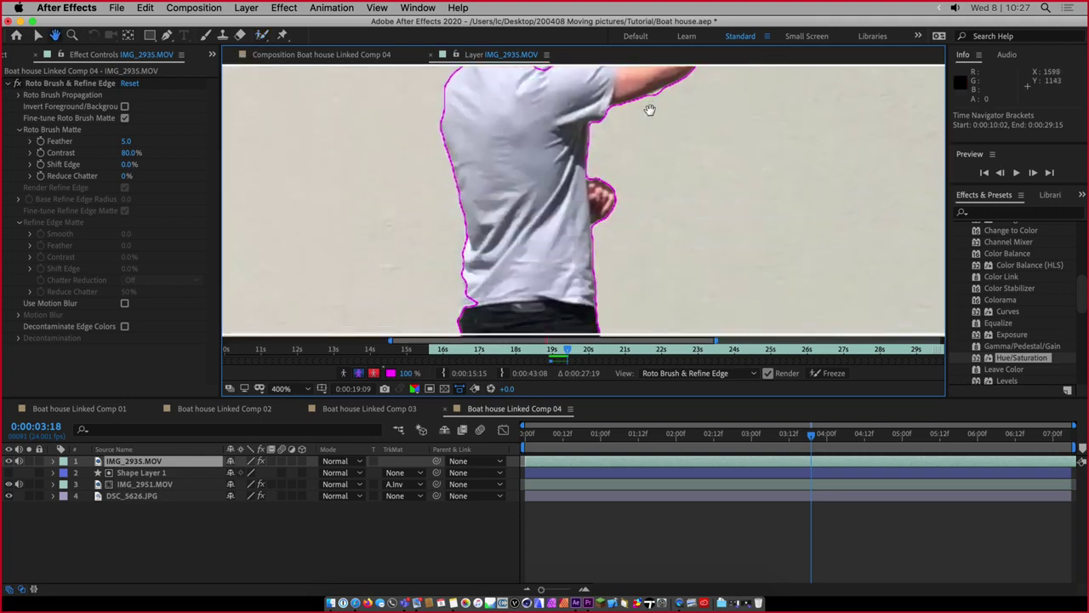
scroll(645, 151, "down", 5)
scroll(621, 224, "down", 2)
left_click_drag(620, 224, 619, 264)
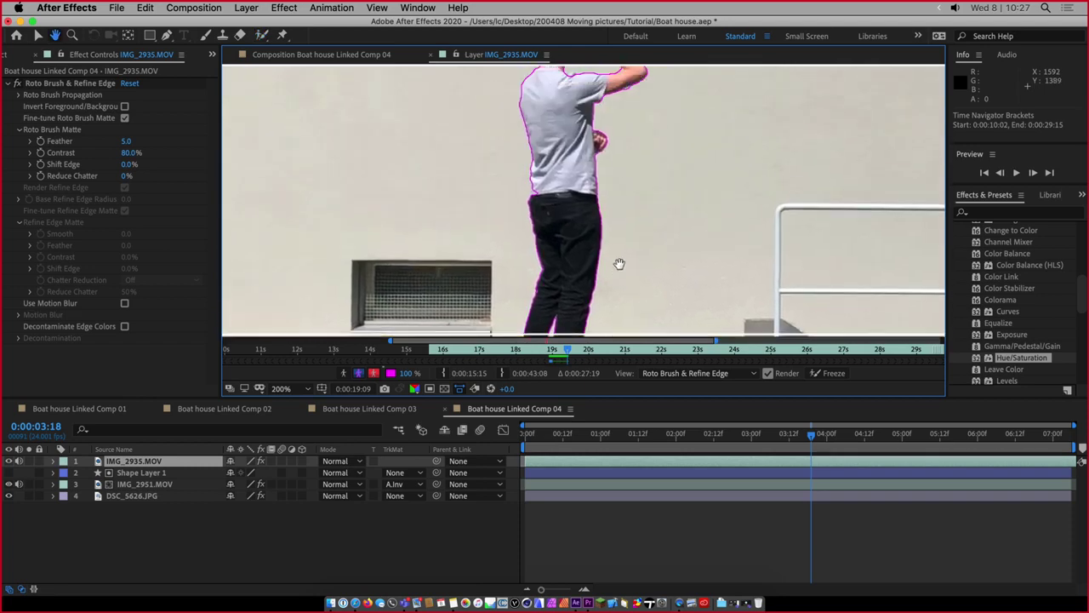
scroll(619, 264, "down", 2)
left_click_drag(640, 208, 627, 191)
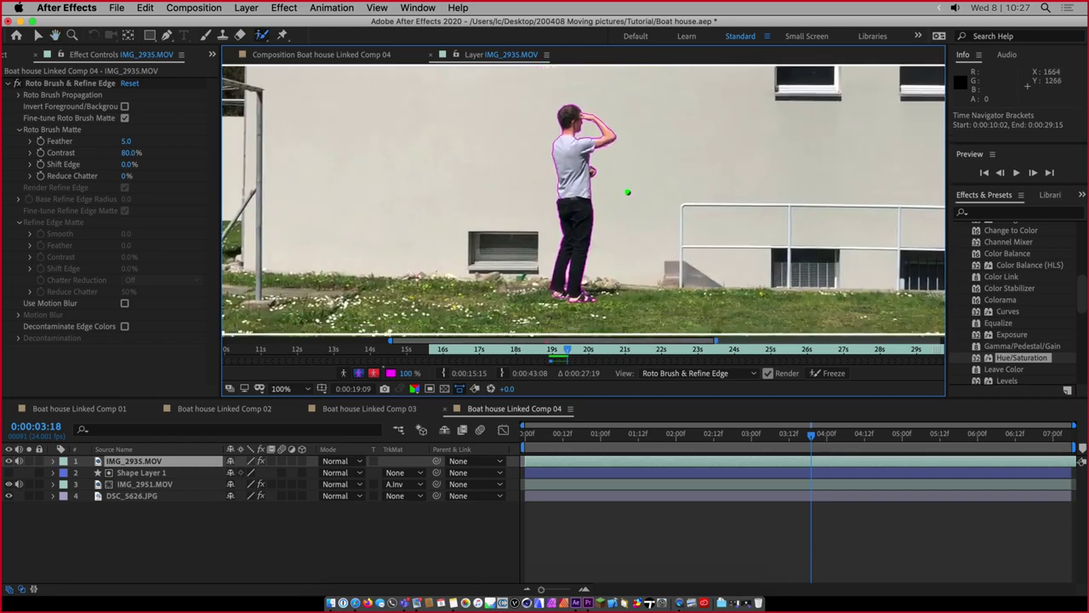
On the next frames, add the wrist, the raised hand's fingers and the sandal to the matte
key("Page_Down")
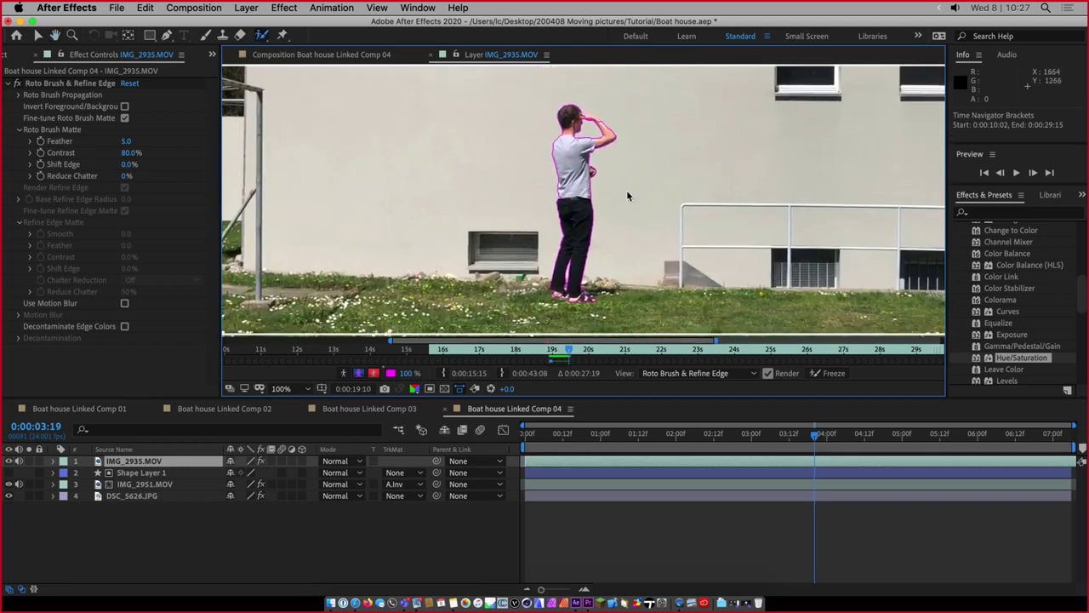
scroll(591, 103, "up", 4)
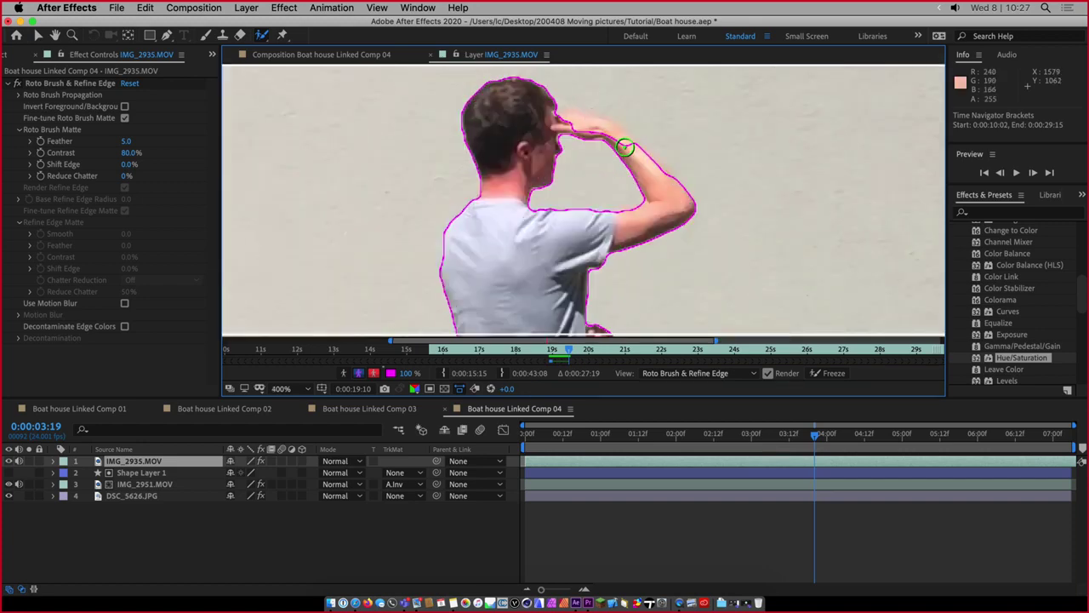
left_click_drag(627, 146, 565, 128)
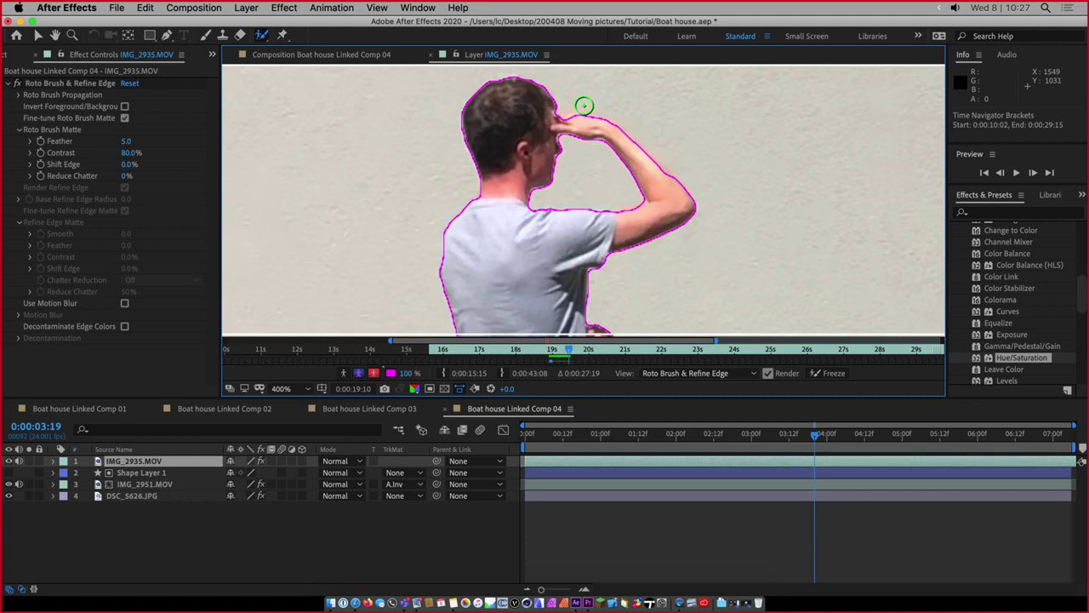
key("Page_Down")
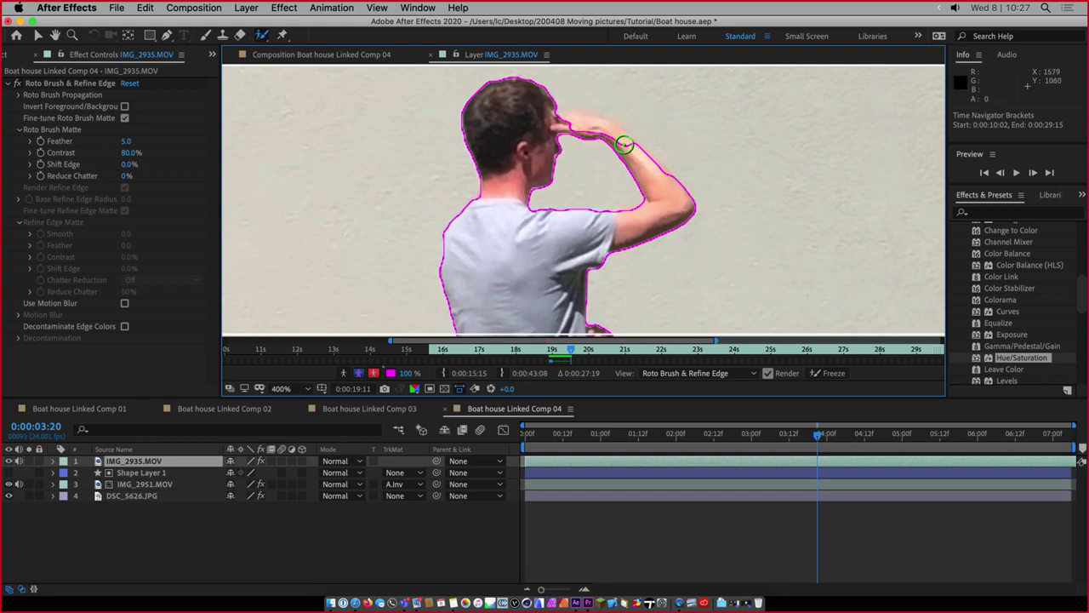
left_click_drag(627, 139, 562, 121)
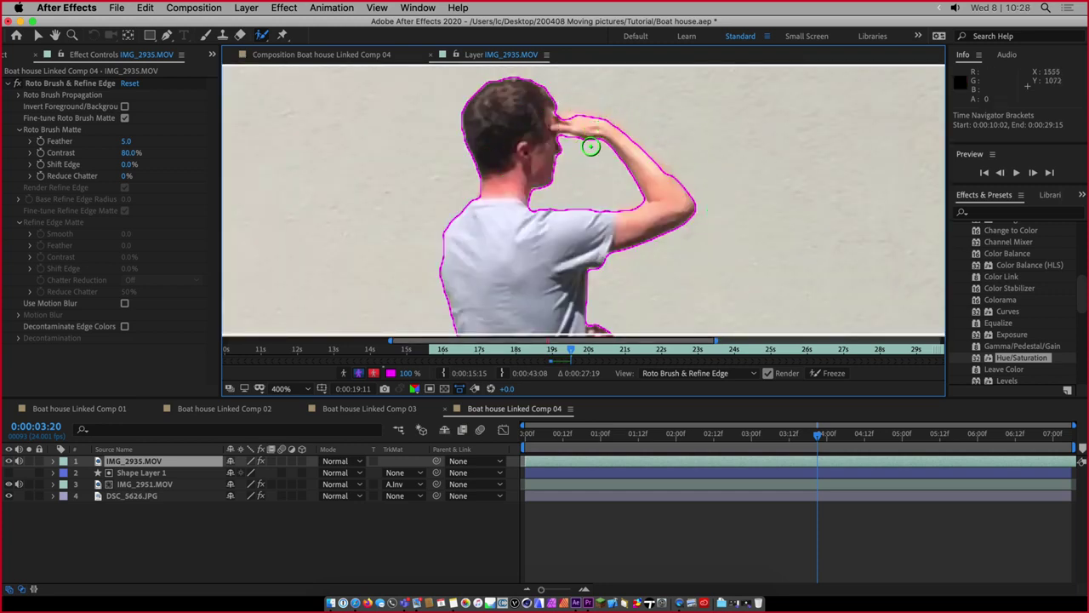
scroll(613, 156, "down", 15)
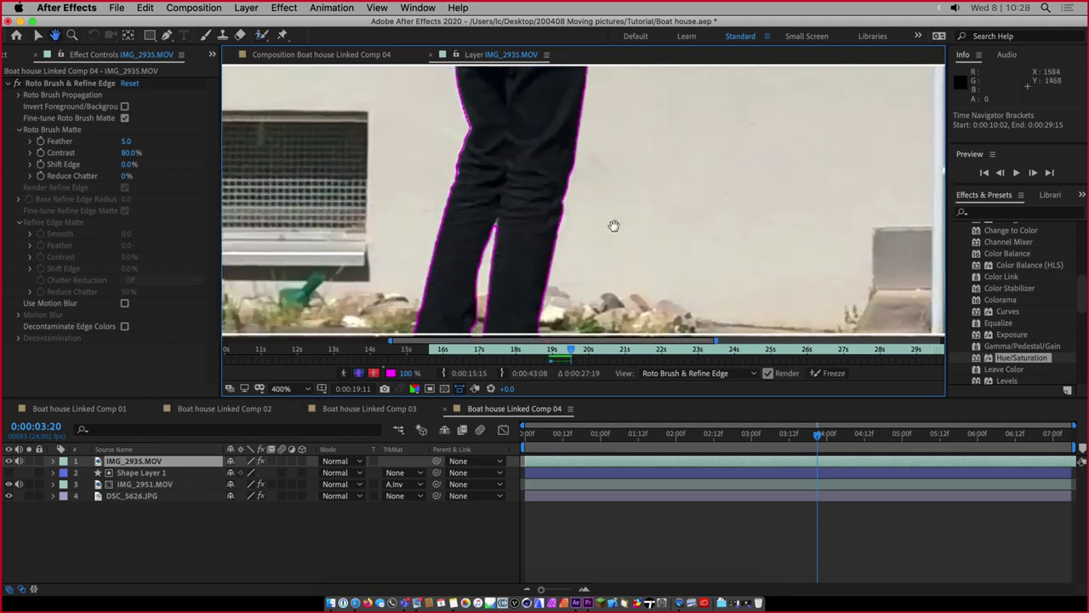
scroll(617, 208, "up", 3)
scroll(579, 263, "down", 4)
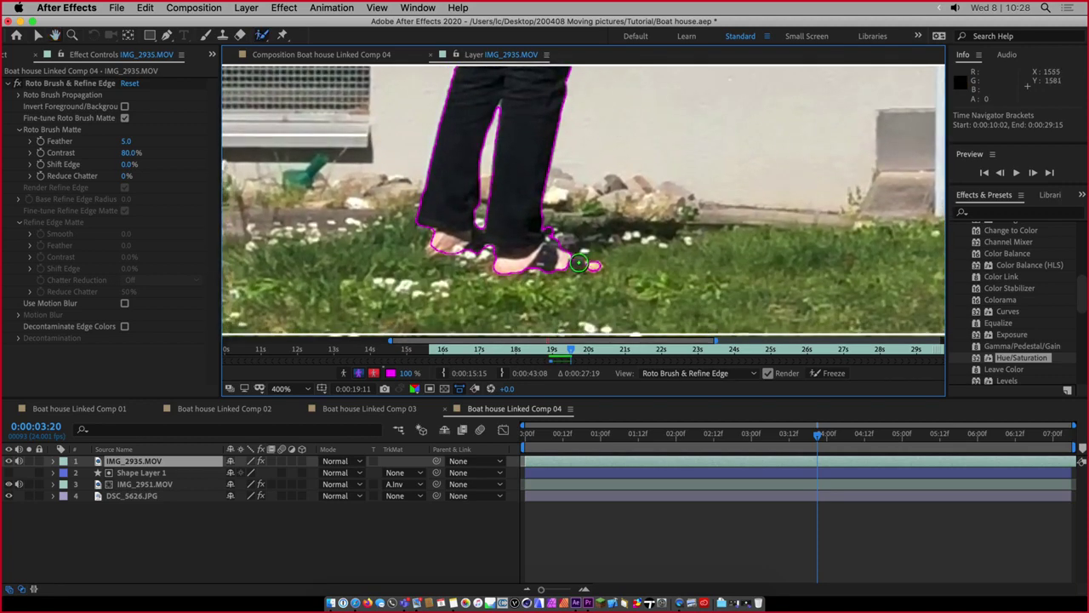
left_click_drag(579, 264, 537, 255)
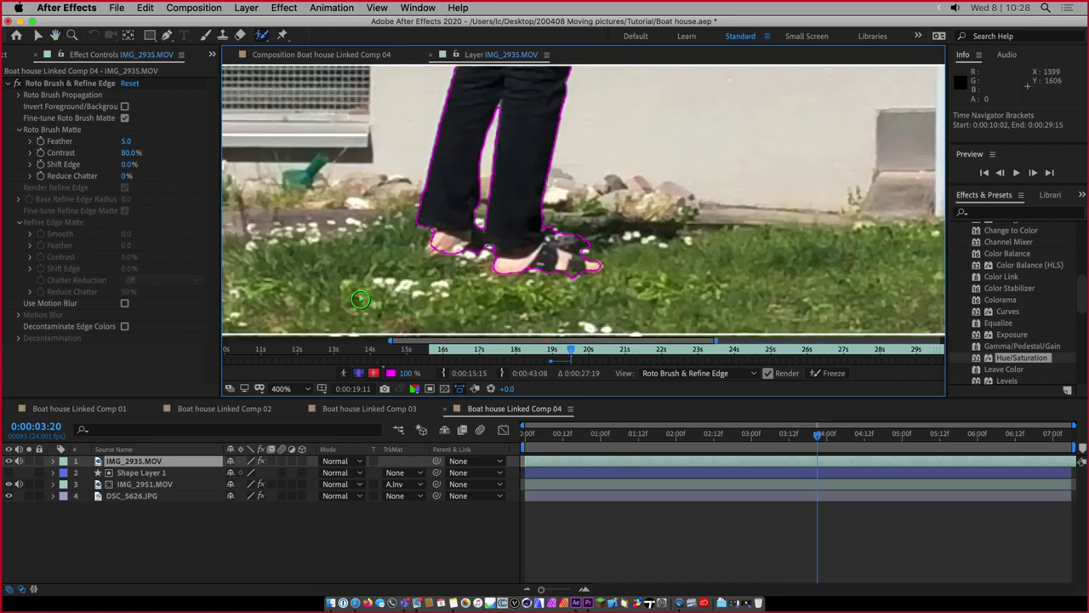
Keep painting the forearm and hand into the matte on each frame up to 0:00:04:00
key("Page_Down")
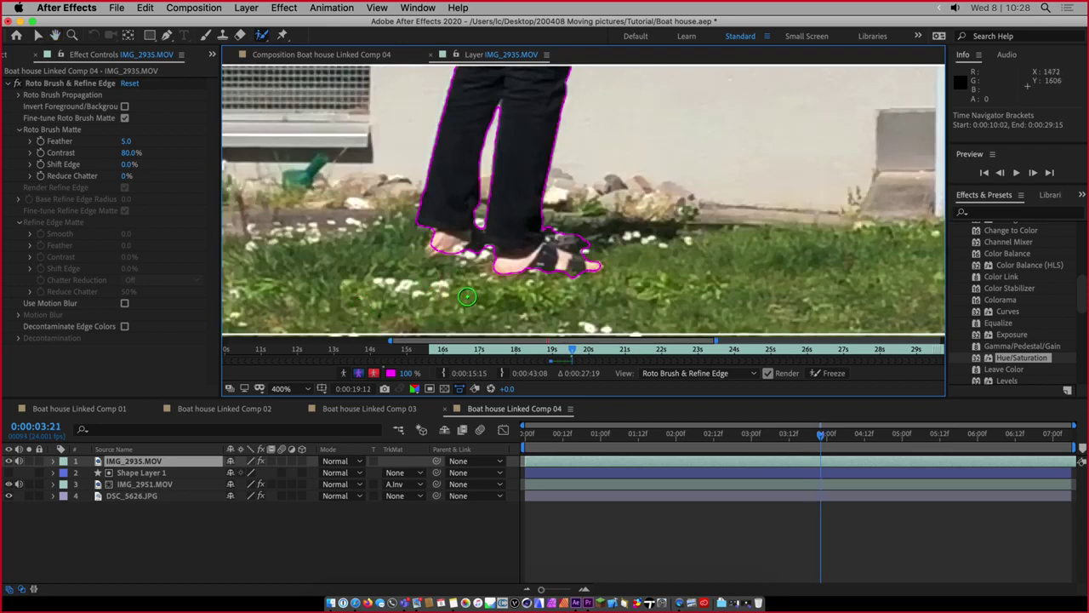
scroll(579, 119, "up", 8)
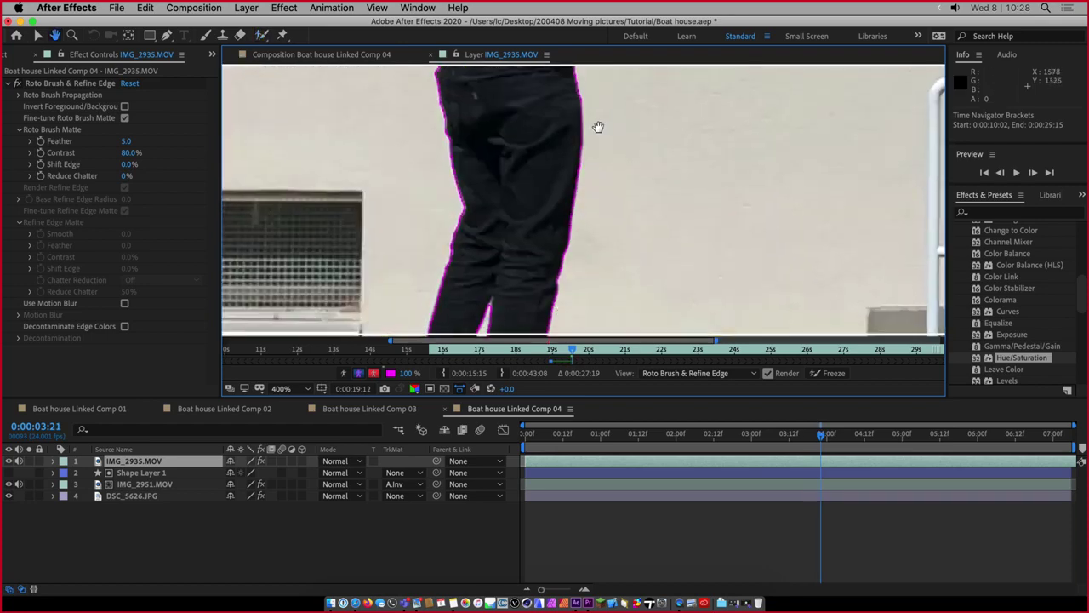
left_click_drag(598, 181, 528, 158)
key("Page_Down")
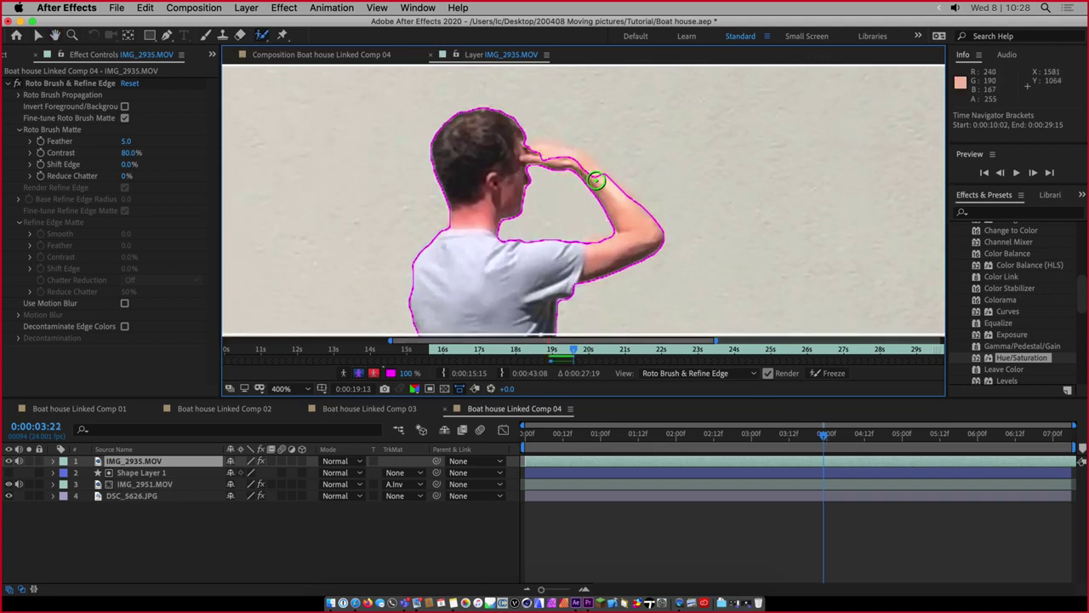
left_click_drag(598, 176, 521, 158)
key("Page_Down")
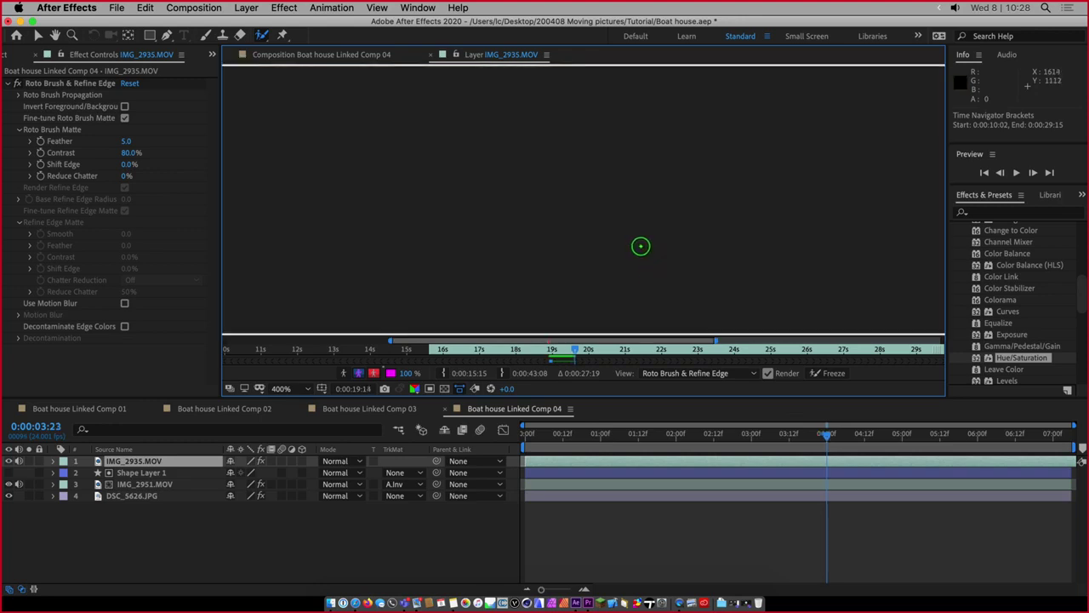
left_click_drag(590, 176, 521, 155)
key("Page_Down")
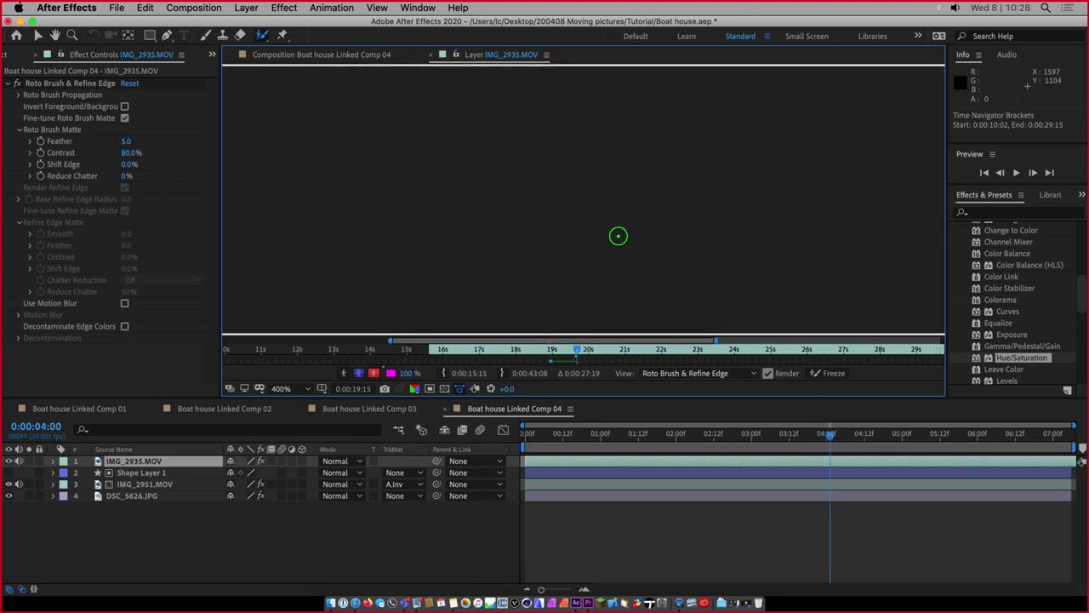
Paint Roto Brush strokes over the raised hand frame by frame, starting at 0:00:04:02
scroll(620, 246, "down", 3)
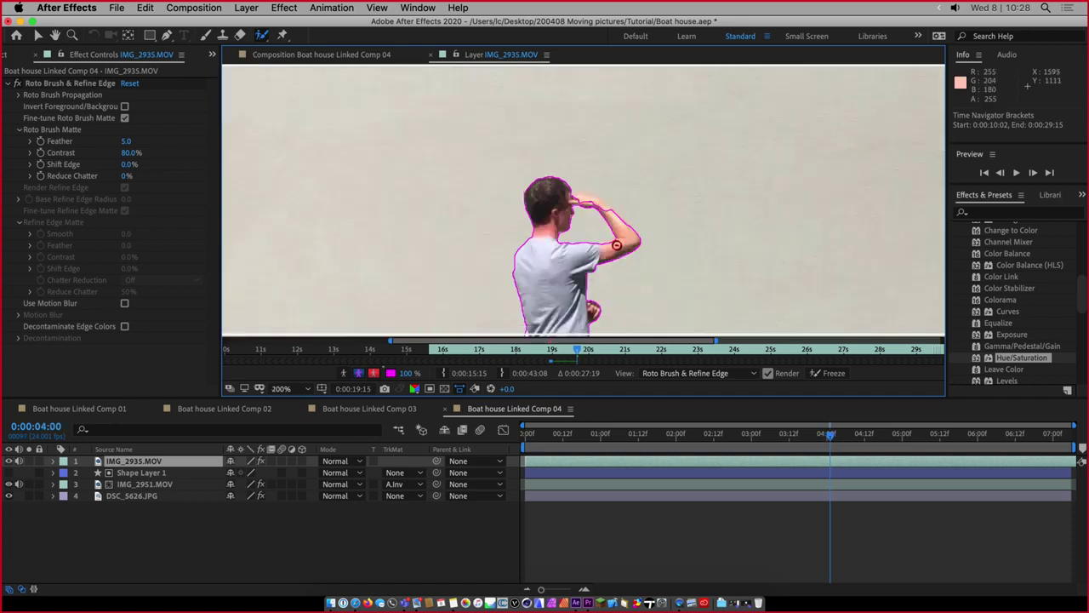
left_click_drag(609, 140, 558, 128)
key("Page_Down")
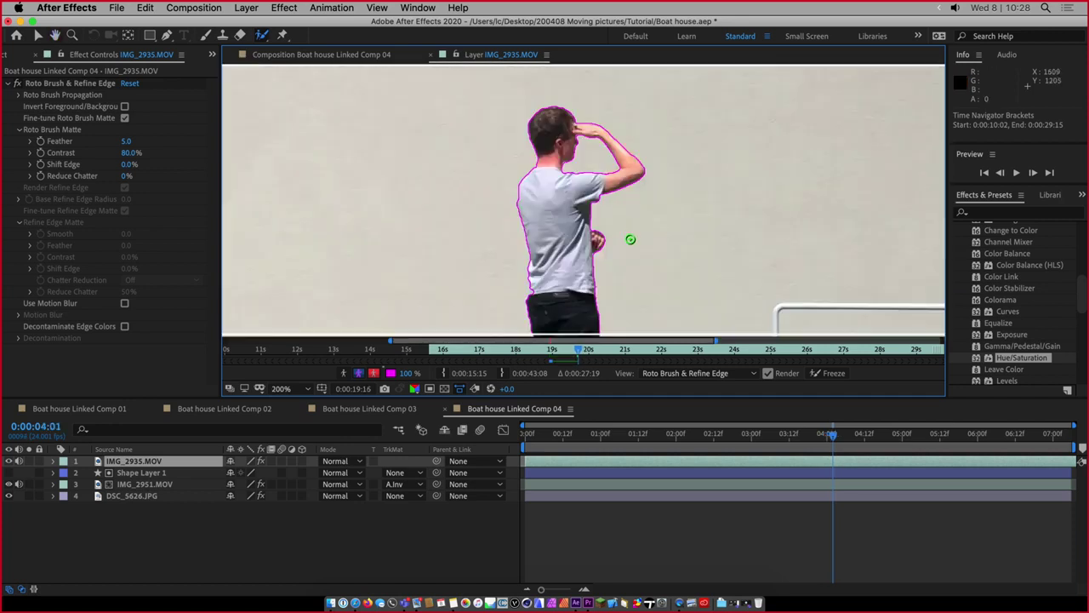
left_click_drag(610, 137, 567, 128)
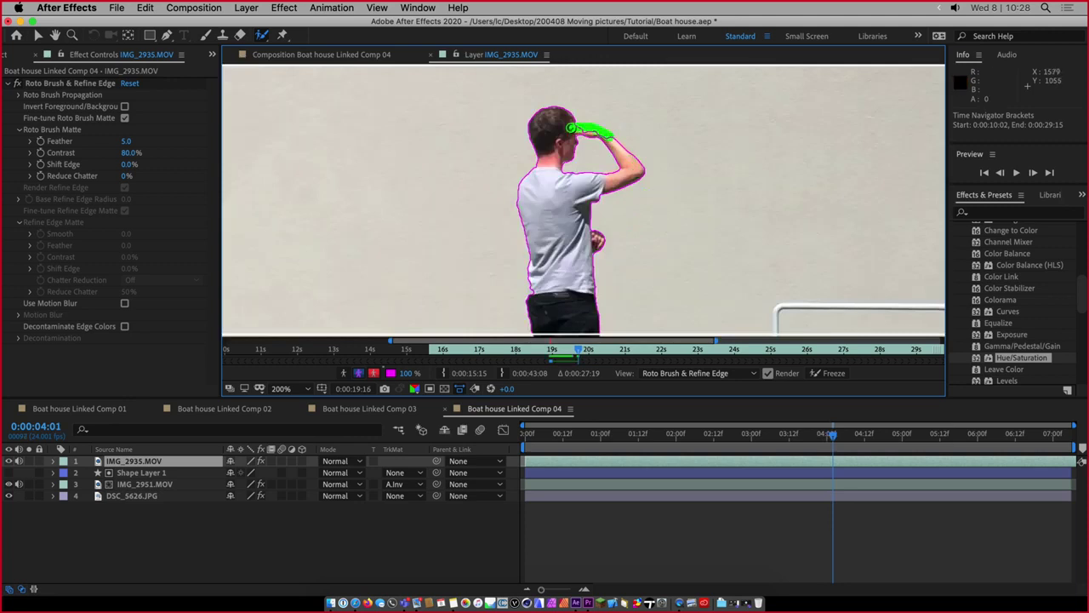
key("Page_Down")
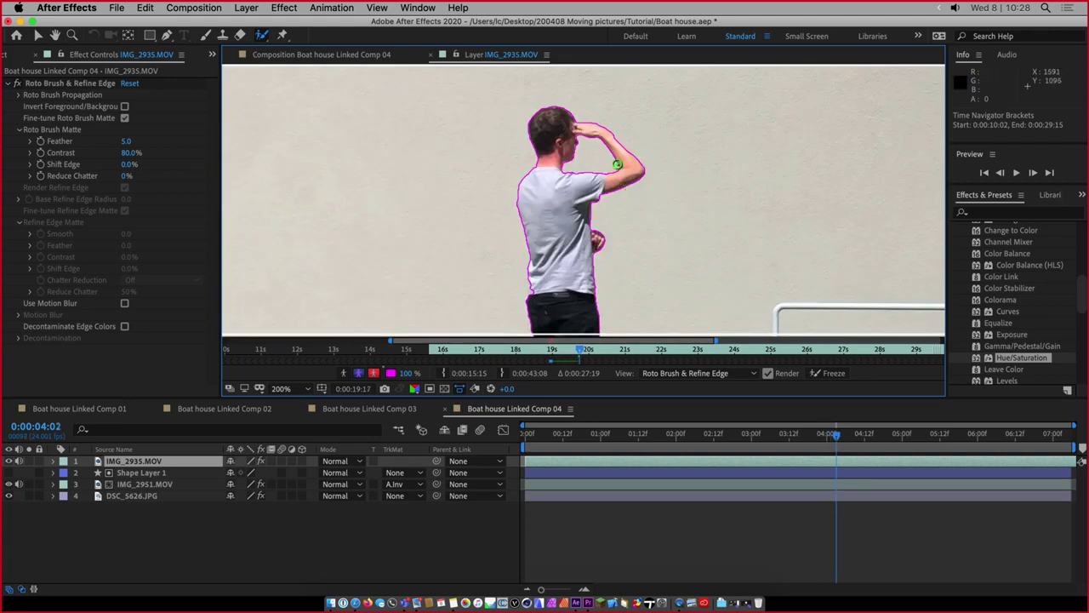
left_click_drag(614, 146, 582, 136)
key("Page_Down")
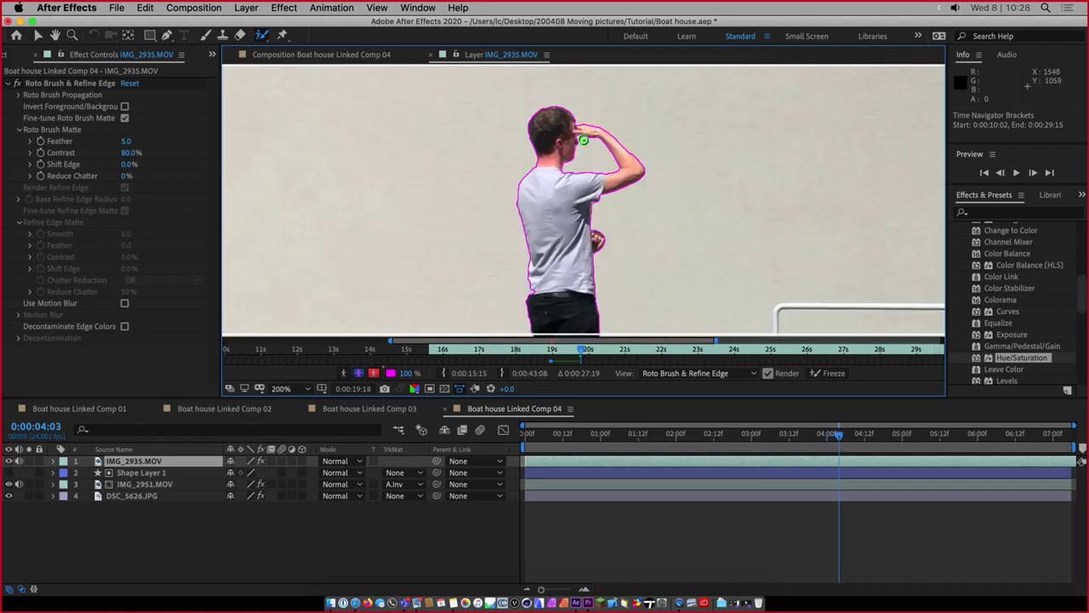
left_click_drag(614, 143, 578, 132)
key("Page_Down")
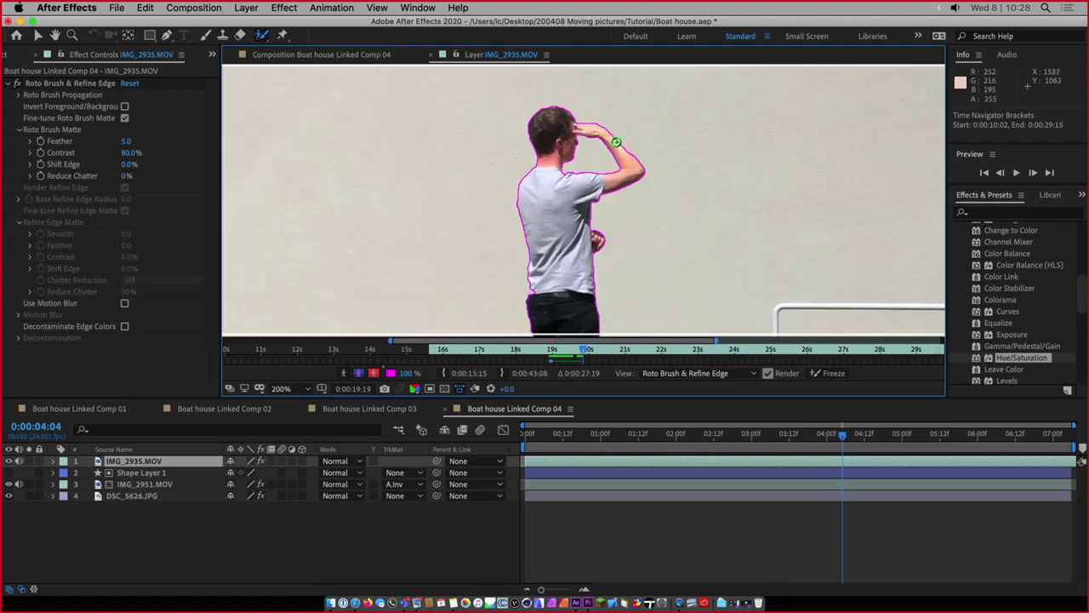
left_click_drag(613, 143, 565, 128)
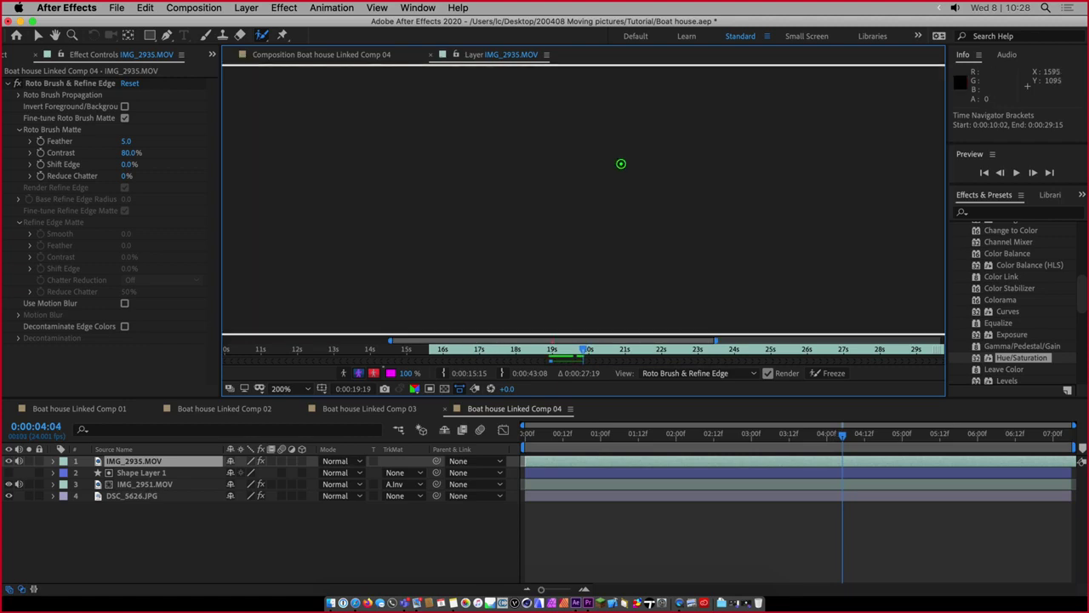
Check the legs and head, then add the raised hand on the remaining frames through 0:00:04:08
key("h")
left_click_drag(655, 209, 643, 102)
left_click_drag(639, 165, 658, 275)
key("alt+w")
key("h")
left_click_drag(654, 175, 639, 289)
key("alt+w")
key("Page_Down")
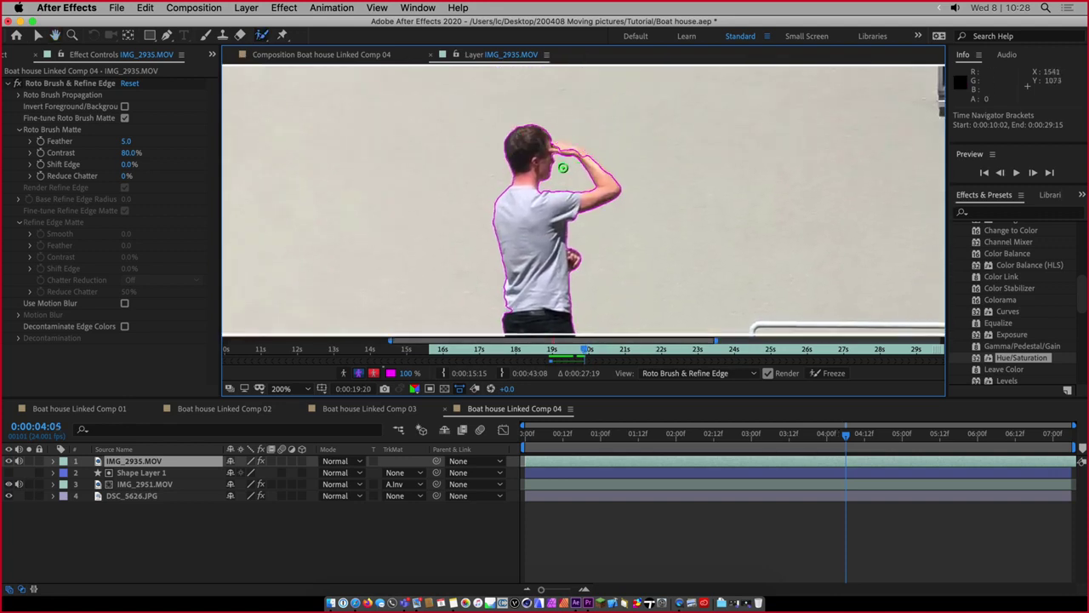
left_click_drag(589, 158, 543, 150)
key("Page_Down")
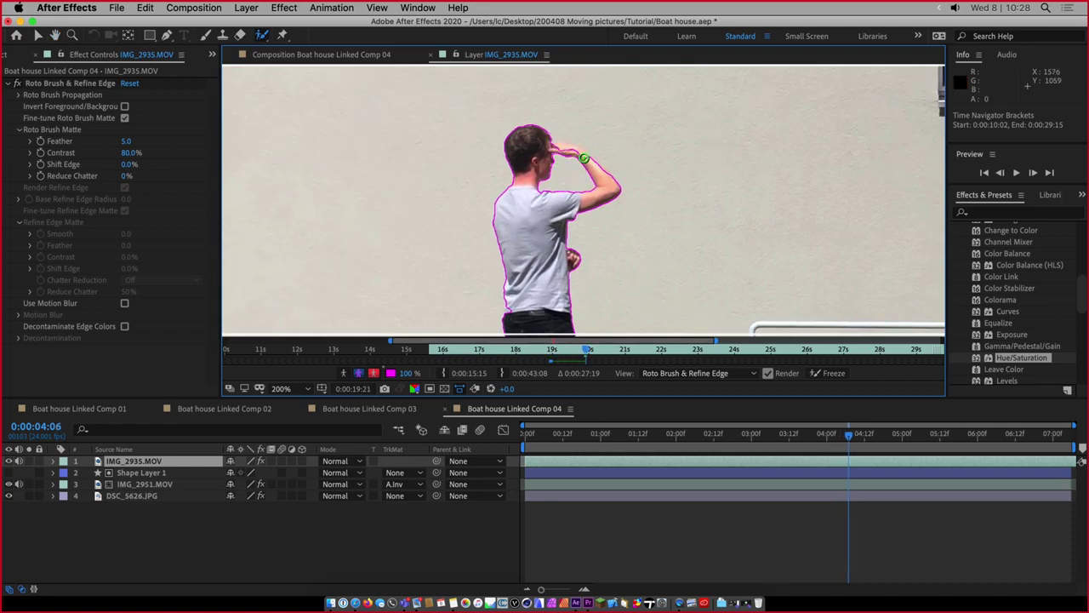
left_click_drag(587, 160, 552, 149)
key("Page_Down")
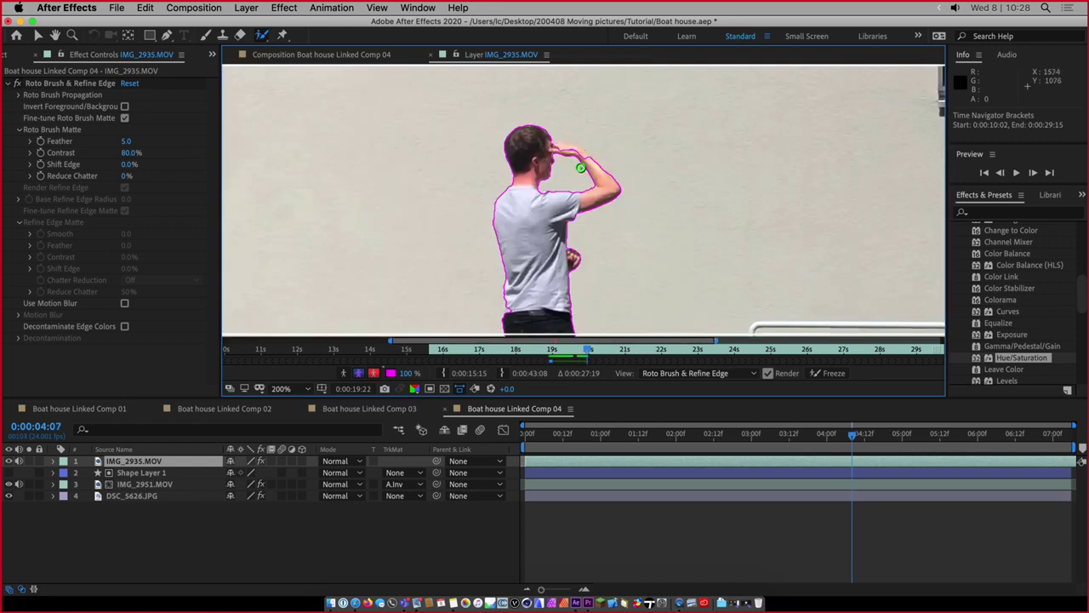
left_click_drag(586, 155, 549, 149)
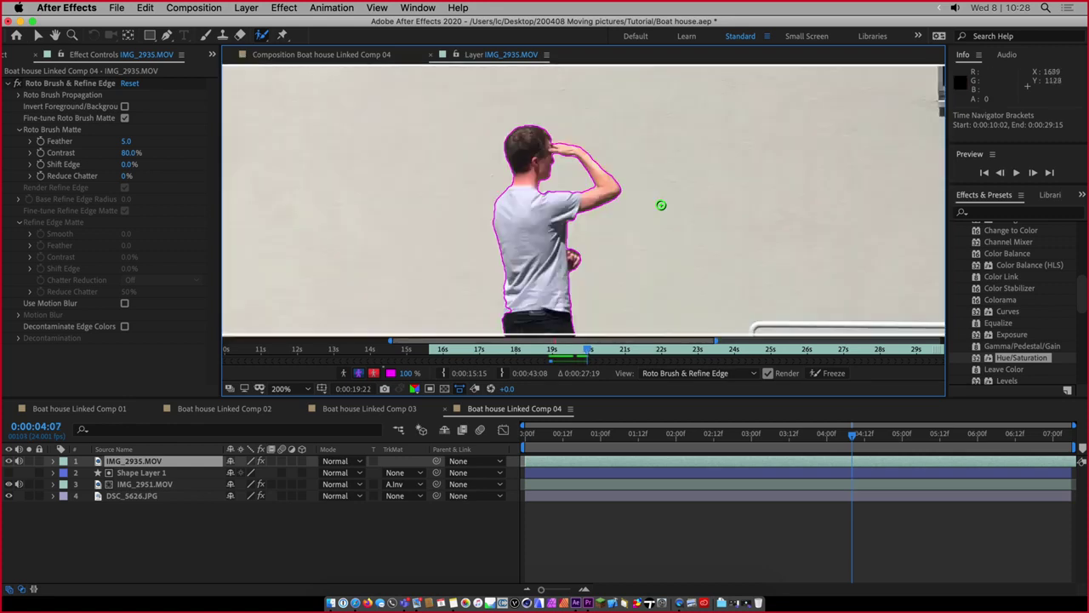
key("Page_Down")
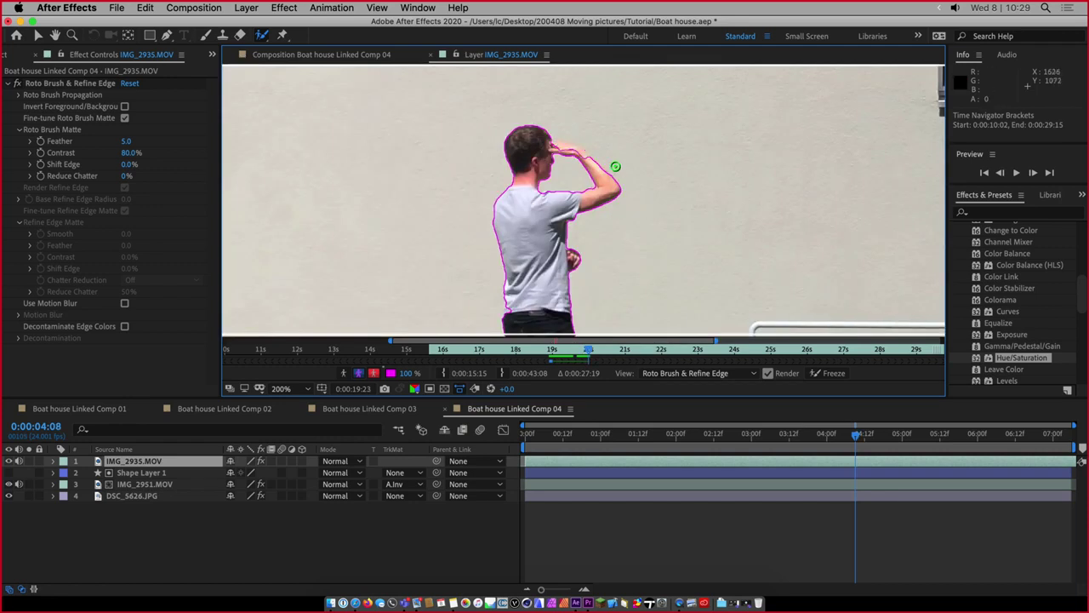
left_click_drag(587, 157, 549, 148)
Scrub the clip around 21 and 27 seconds to inspect the man's matte
left_click(798, 352)
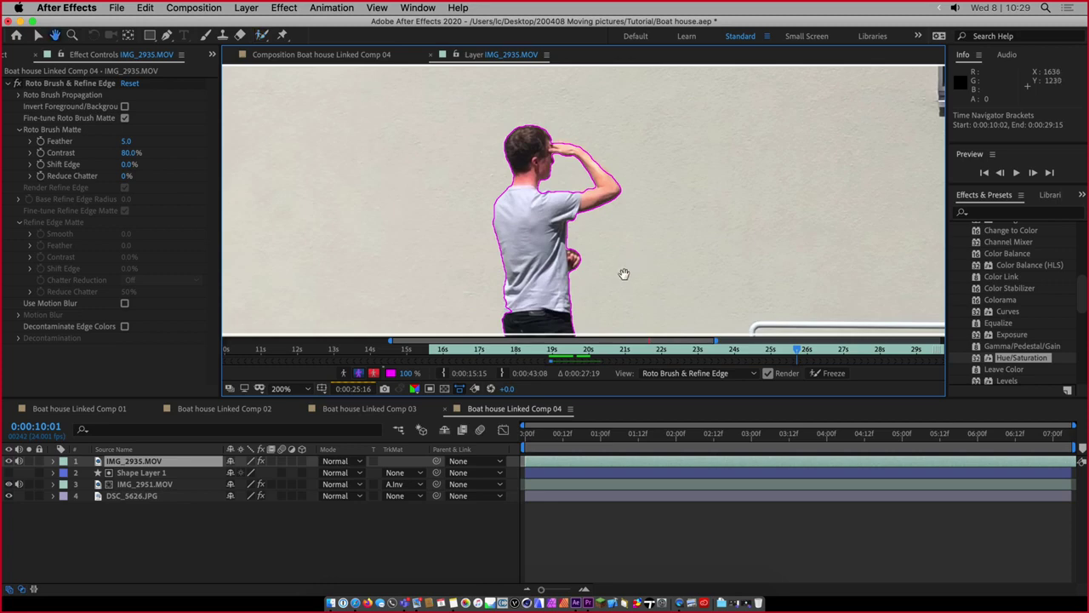
mouse_move(625, 275)
left_mouse_down()
mouse_move(644, 122)
mouse_move(659, 120)
mouse_move(667, 264)
mouse_move(660, 150)
left_mouse_up()
scroll(686, 234, "down", 3)
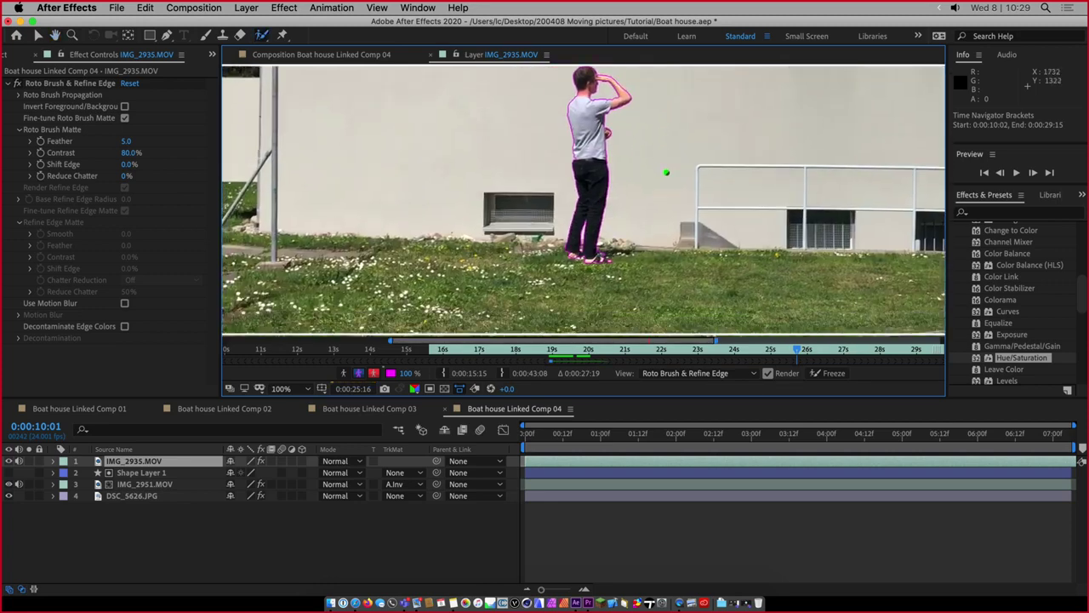
left_click(842, 351)
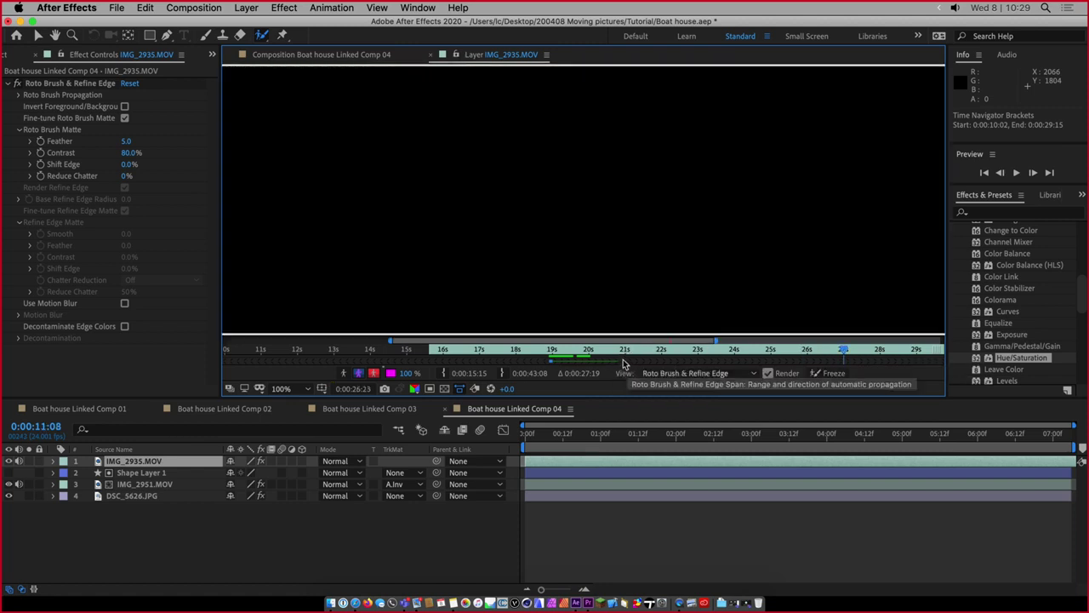
key("comma")
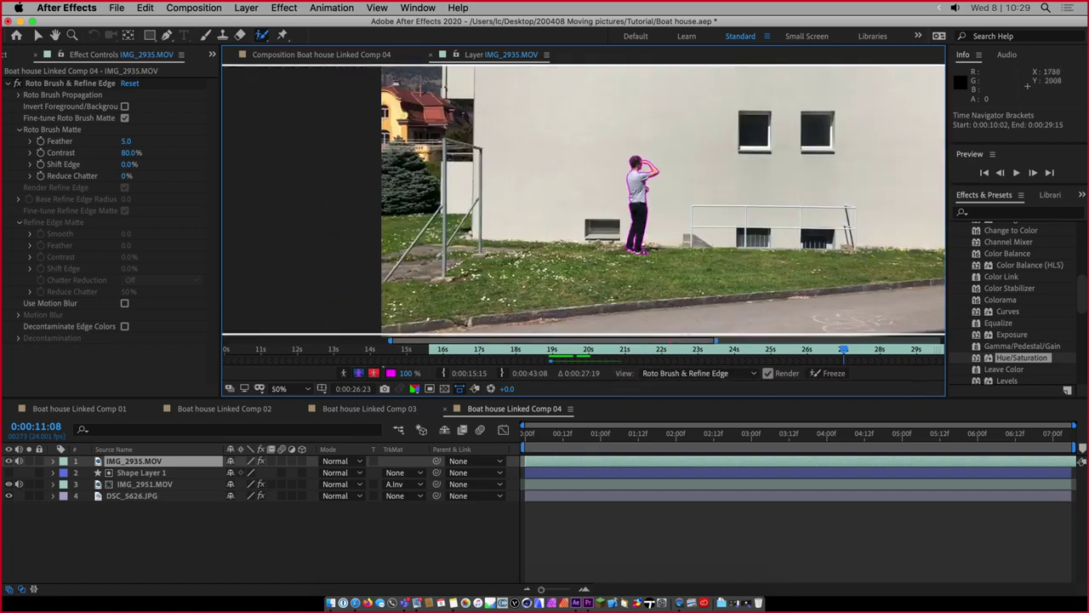
left_click(620, 352)
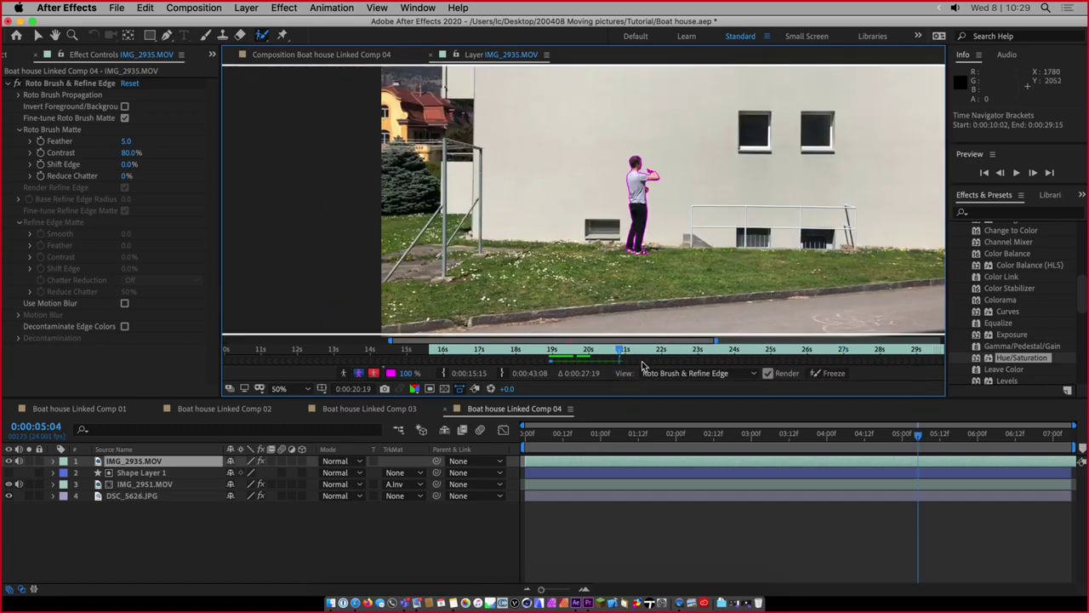
scroll(651, 168, "up", 4)
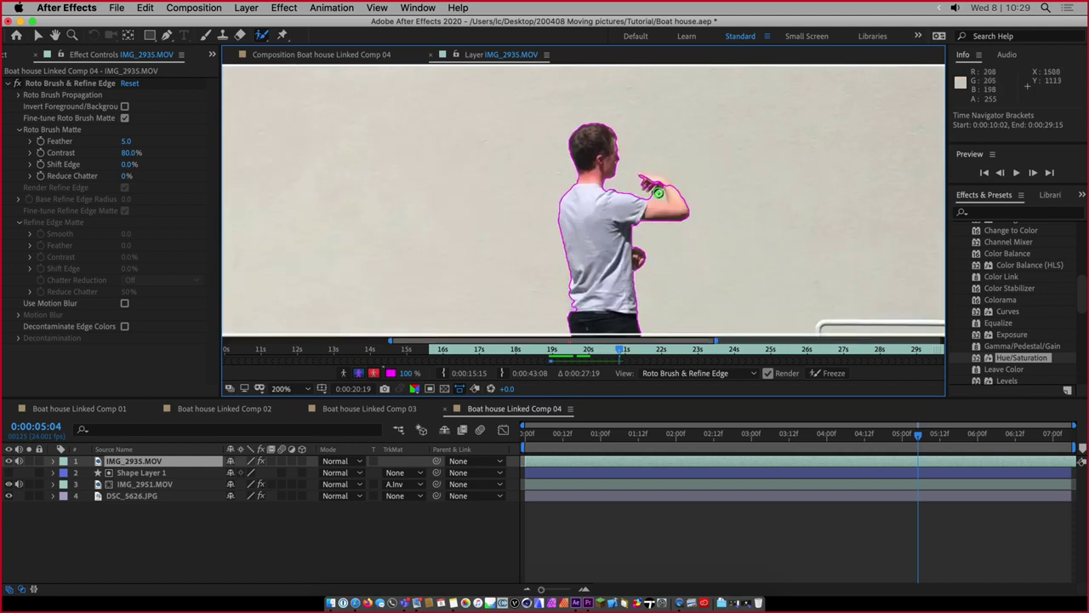
left_click(629, 352)
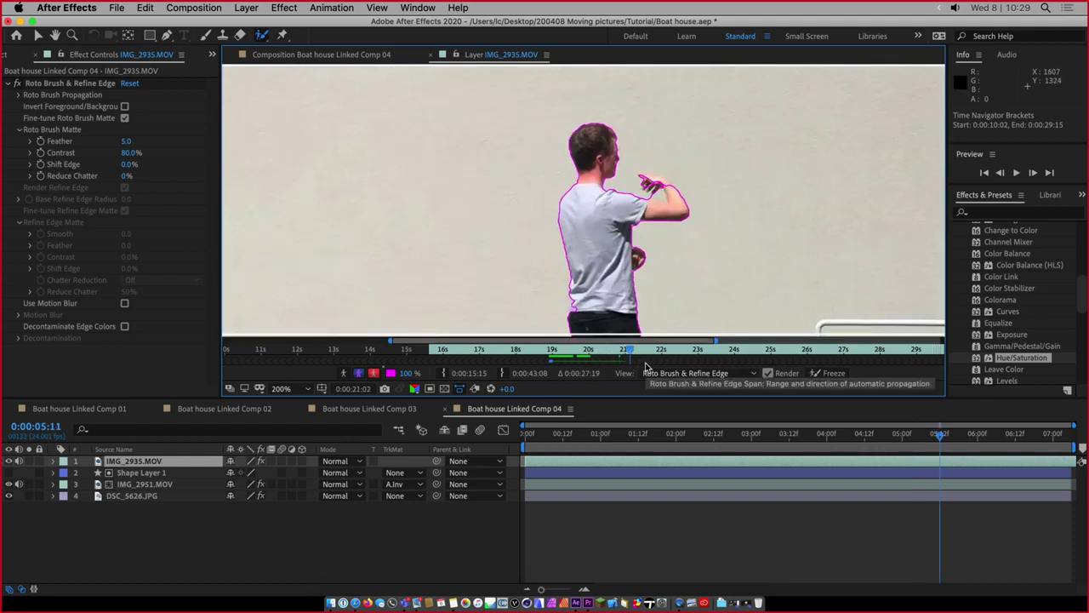
left_click(650, 352)
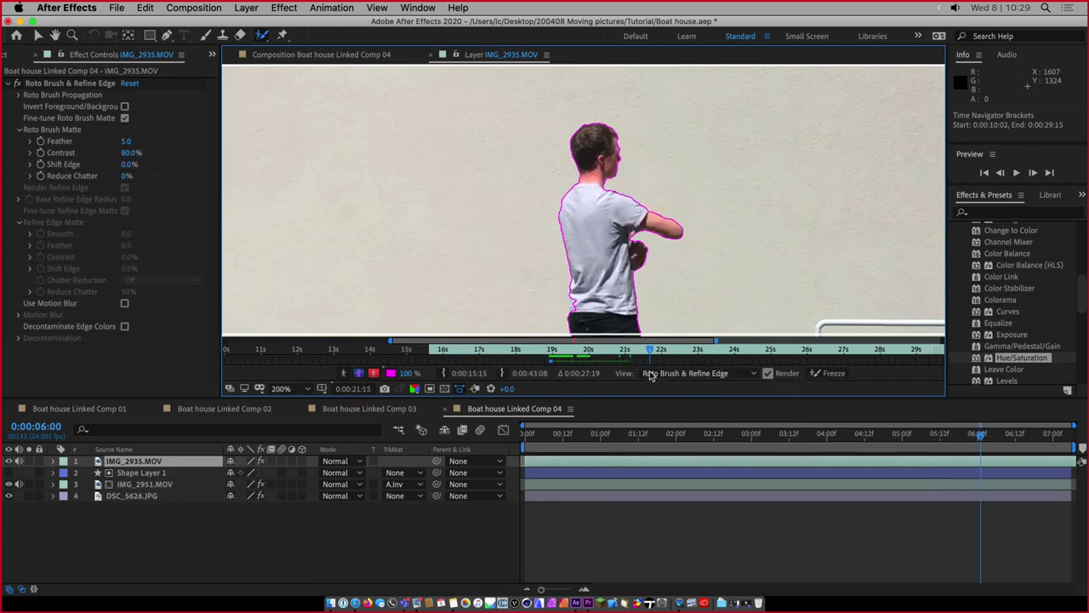
Zoom onto the feet, add the whole right sandal to the matte, and return near 16 seconds
scroll(619, 285, "down", 3)
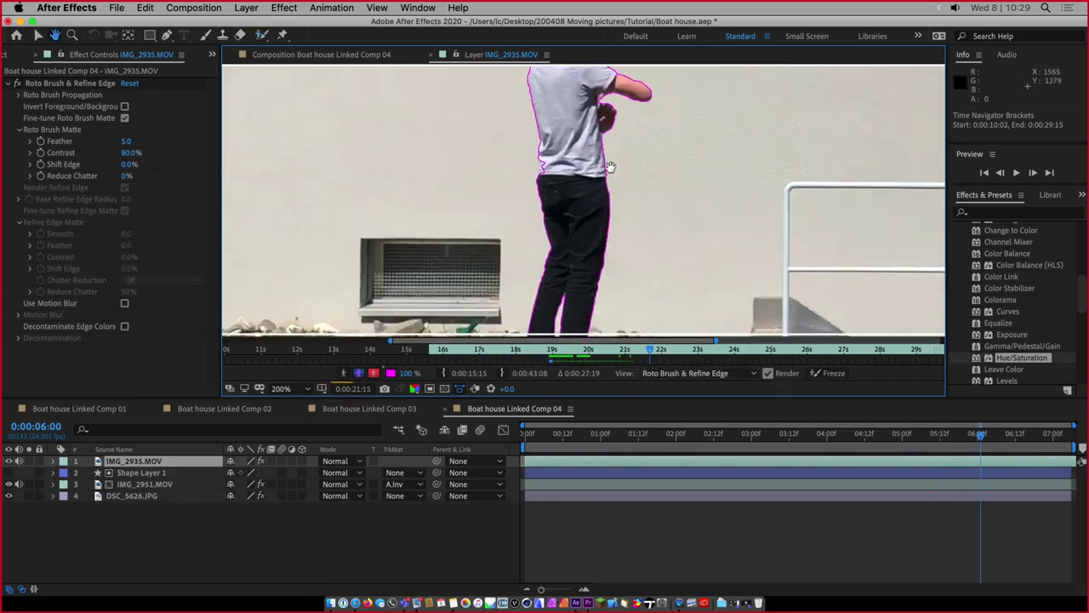
left_click_drag(622, 305, 630, 155)
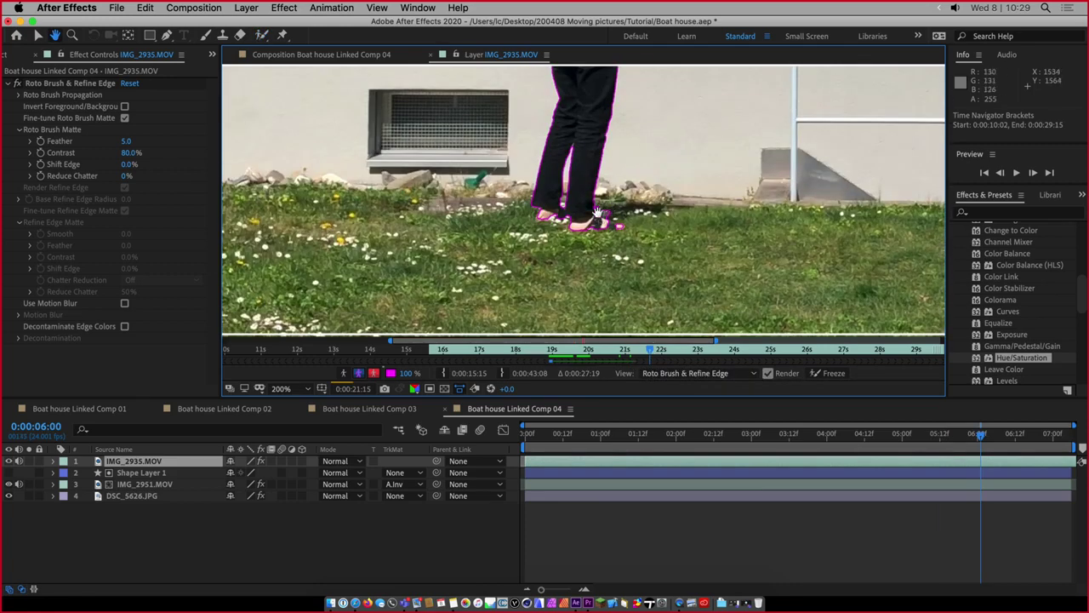
key("space")
scroll(598, 217, "up", 2)
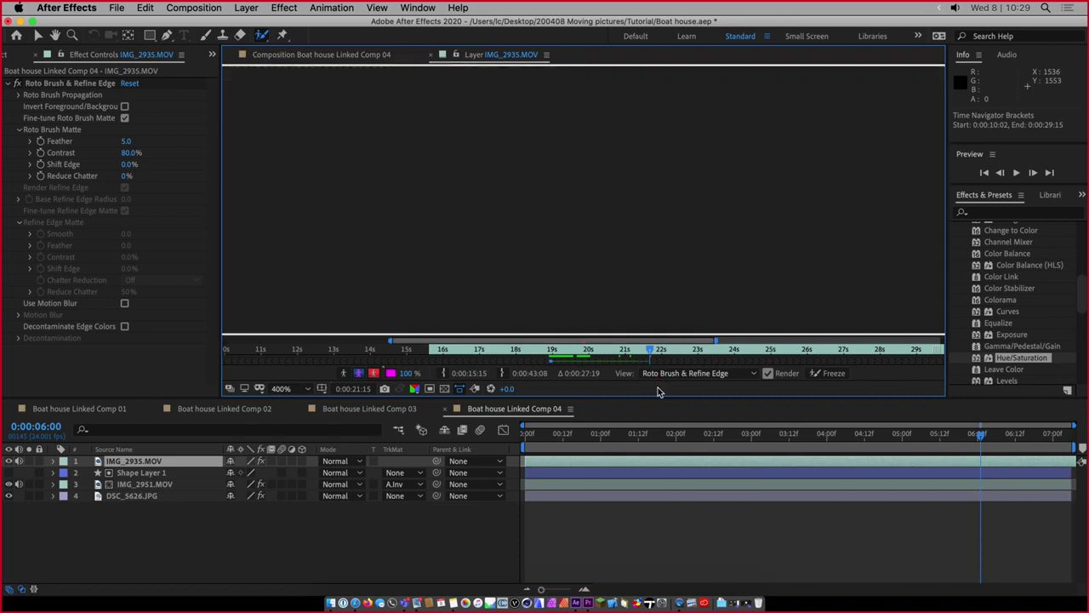
left_click_drag(605, 230, 636, 237)
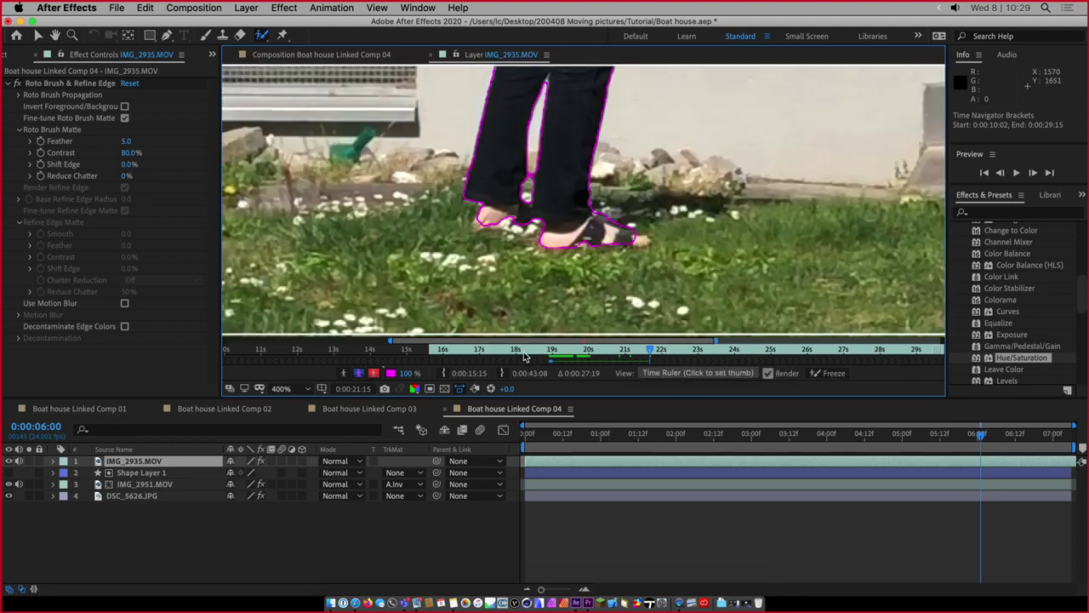
left_click(463, 354)
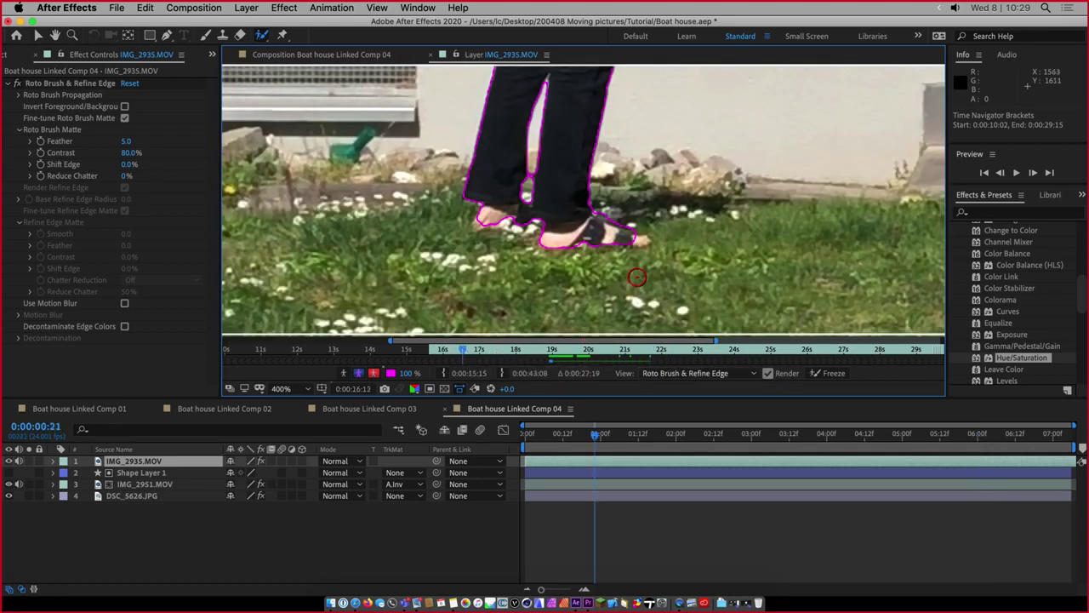
scroll(638, 278, "down", 6)
scroll(647, 230, "up", 2)
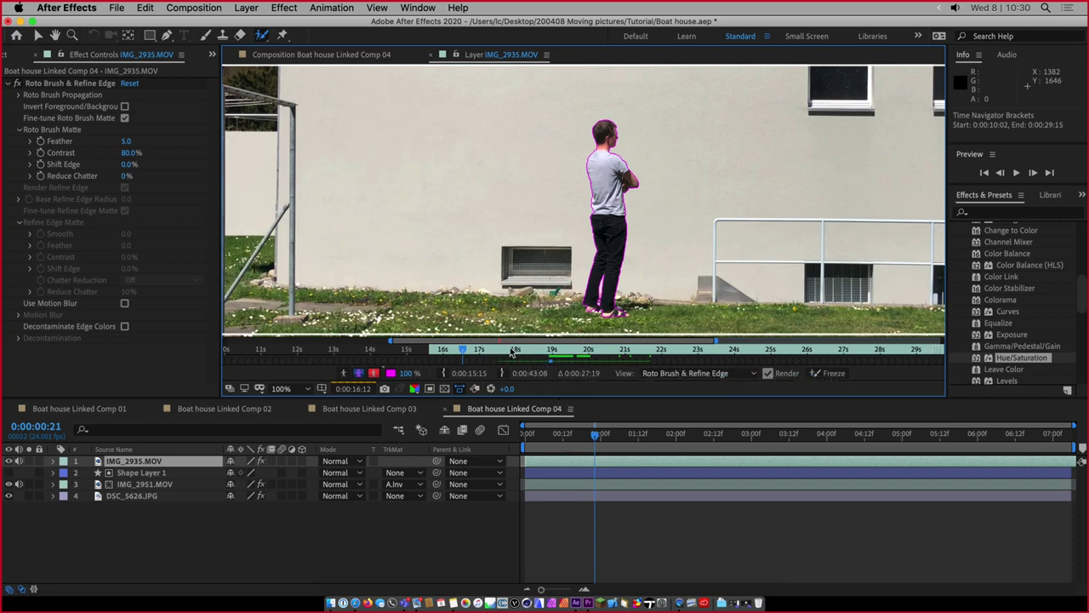
Review the matte from the raised-hand frames up to the 5-second frame
left_click(521, 351)
left_click(544, 350)
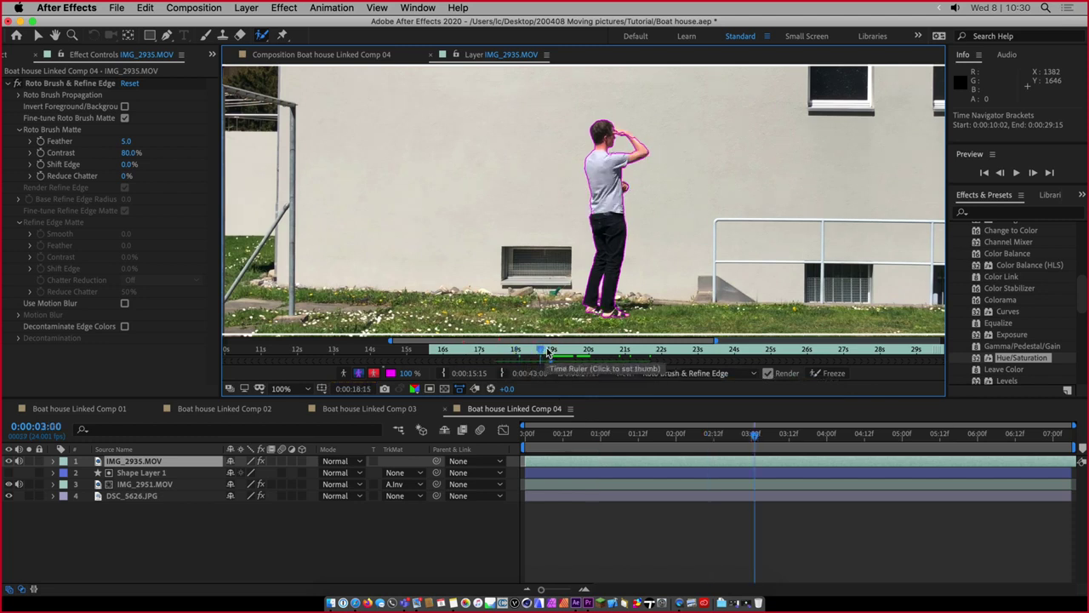
left_click(555, 352)
left_click(569, 352)
left_click(583, 352)
left_click(596, 352)
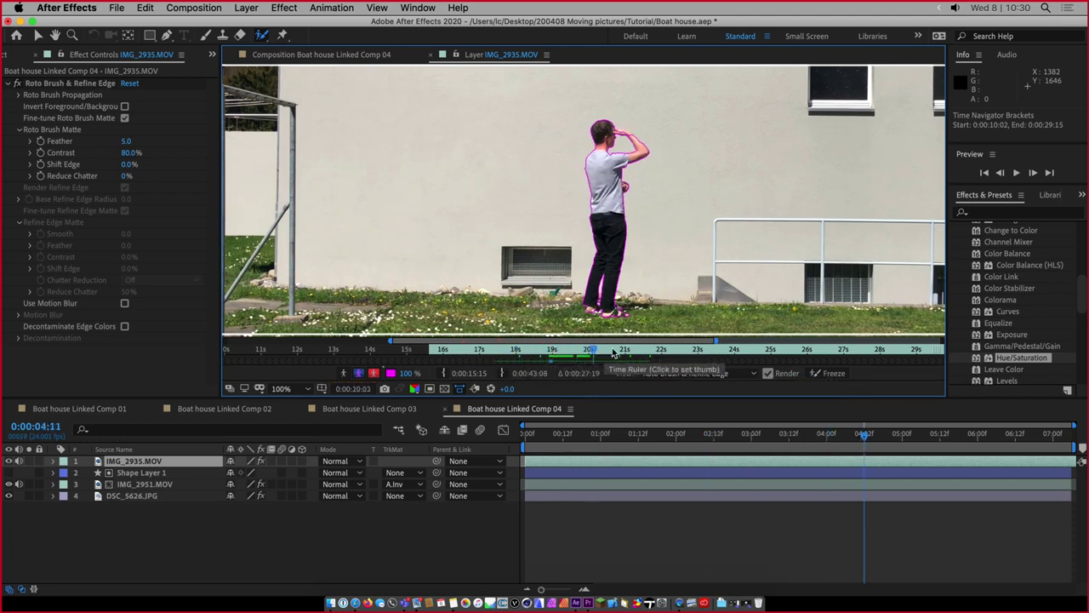
left_click(614, 351)
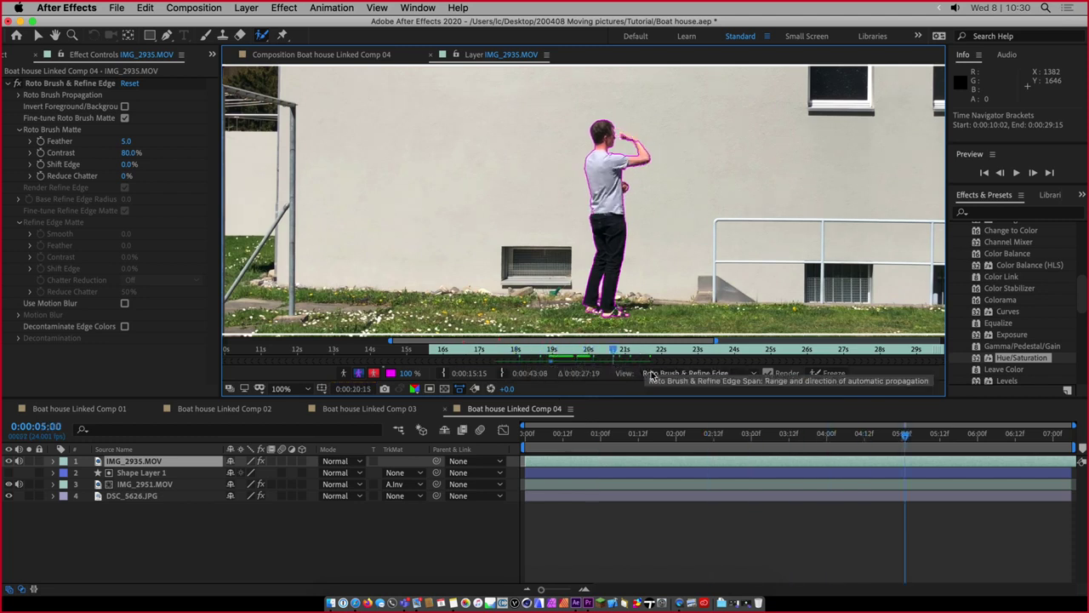
Freeze the roto matte across all 177 frames while switching between applications
left_click(823, 375)
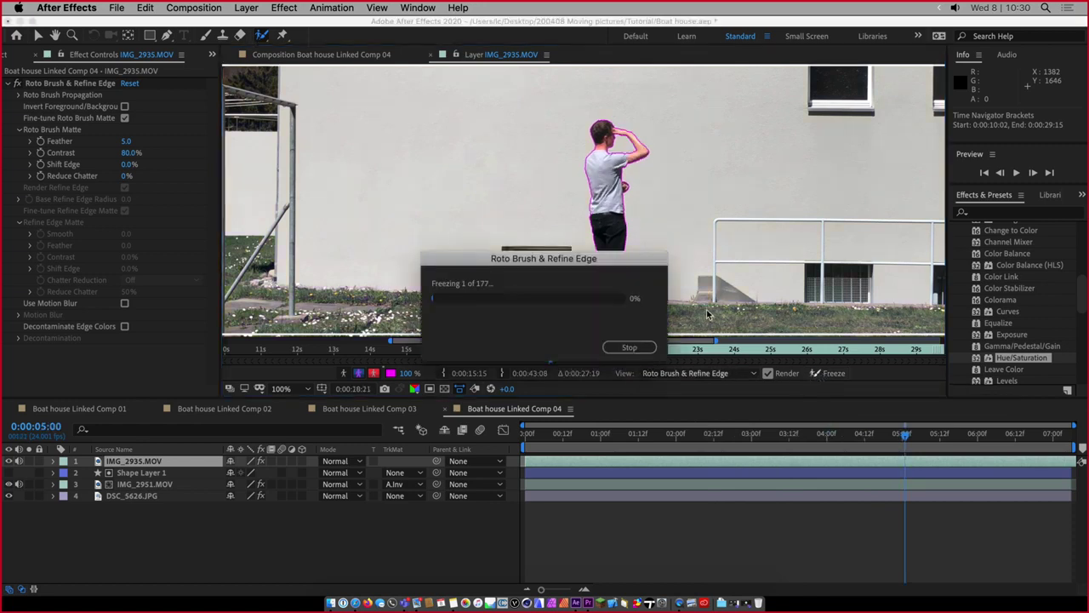
key("super+Tab")
key("super+Tab")
key("super+Tab")
key("super+Tab")
key("super+Tab")
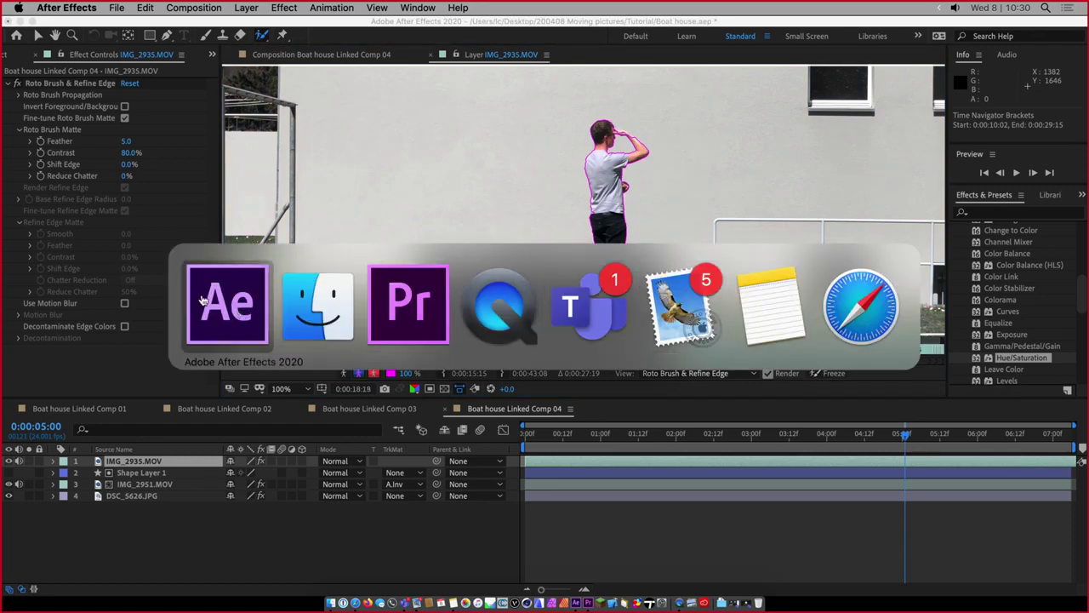
left_click(427, 301)
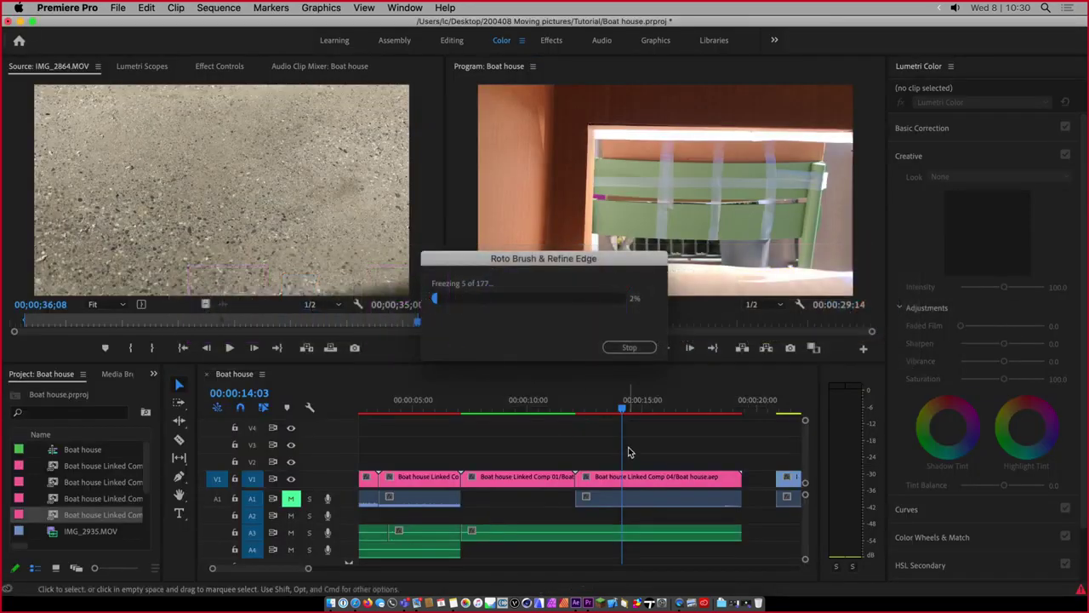
key("super+Tab")
key("super+Tab")
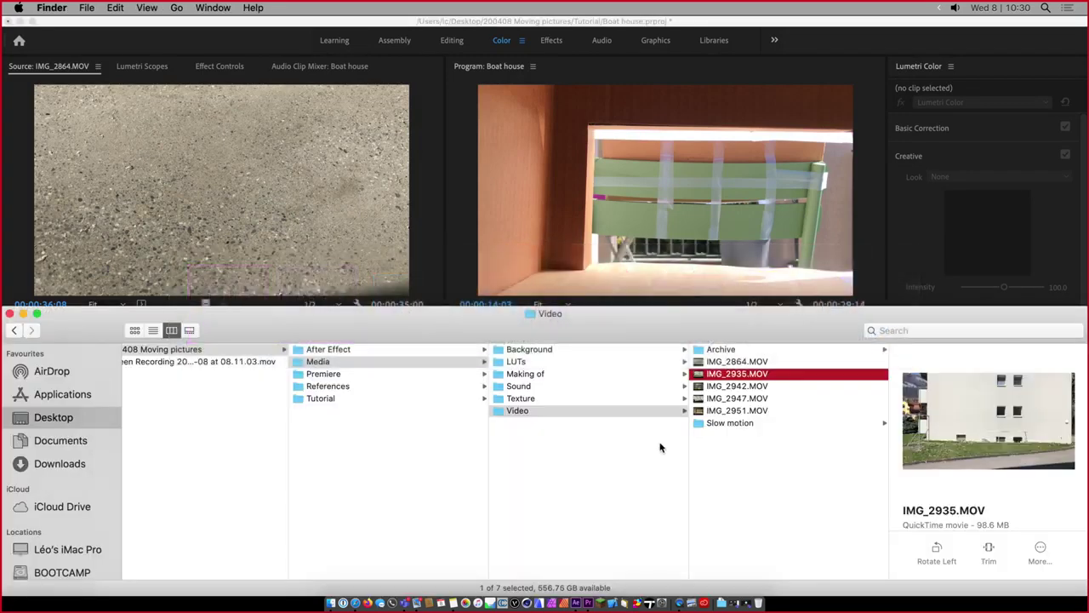
Clear the clip selection in Finder's Video folder and return to the Premiere Pro Boat house project
left_click(767, 444)
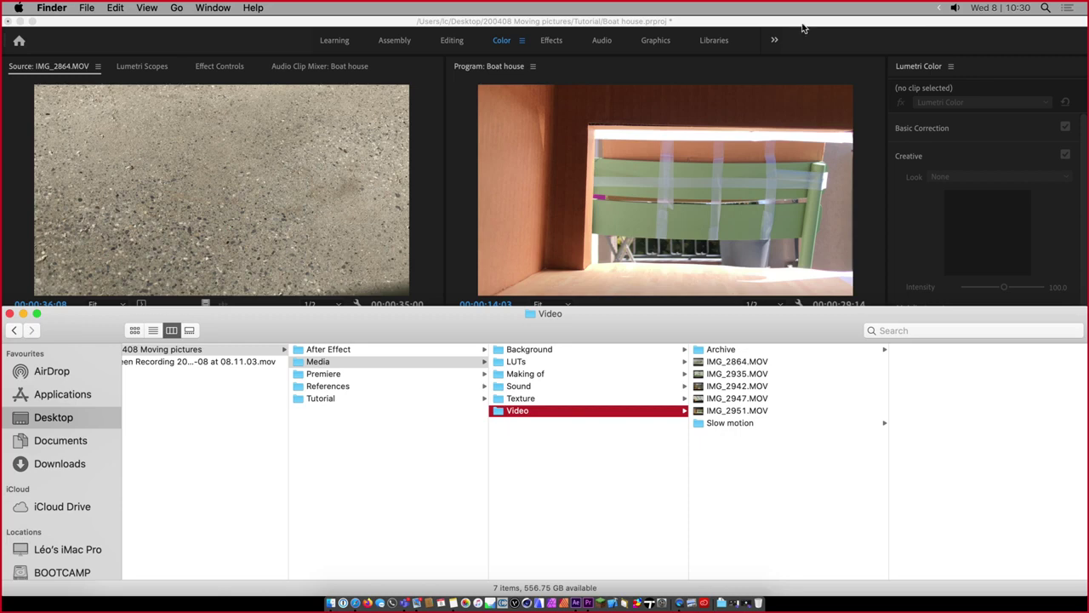
left_click(823, 39)
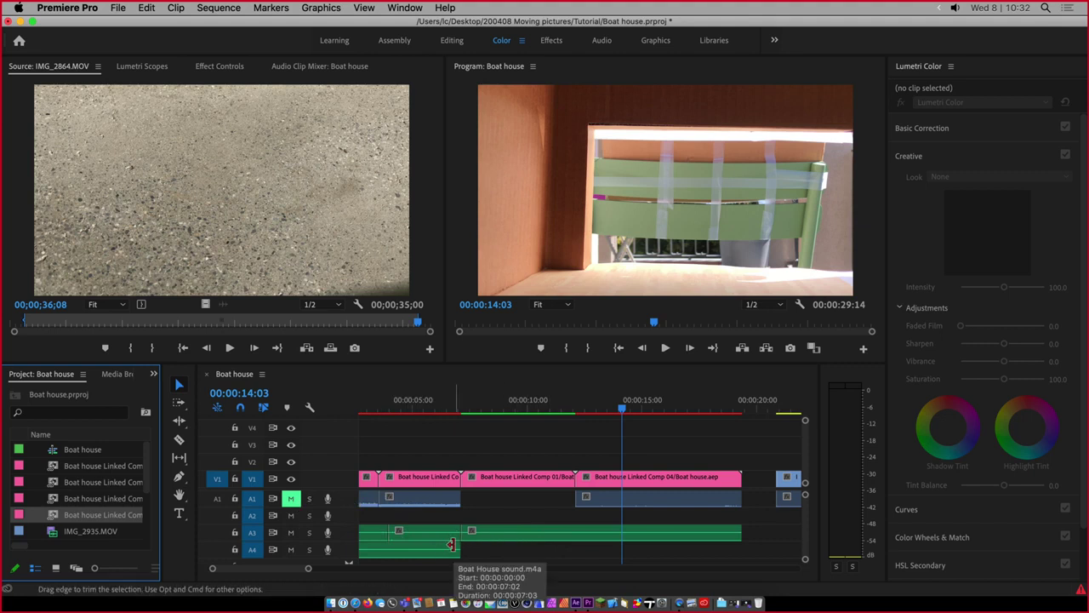
Select the camera audio clips on track A1 and delete the second one
left_click(430, 501)
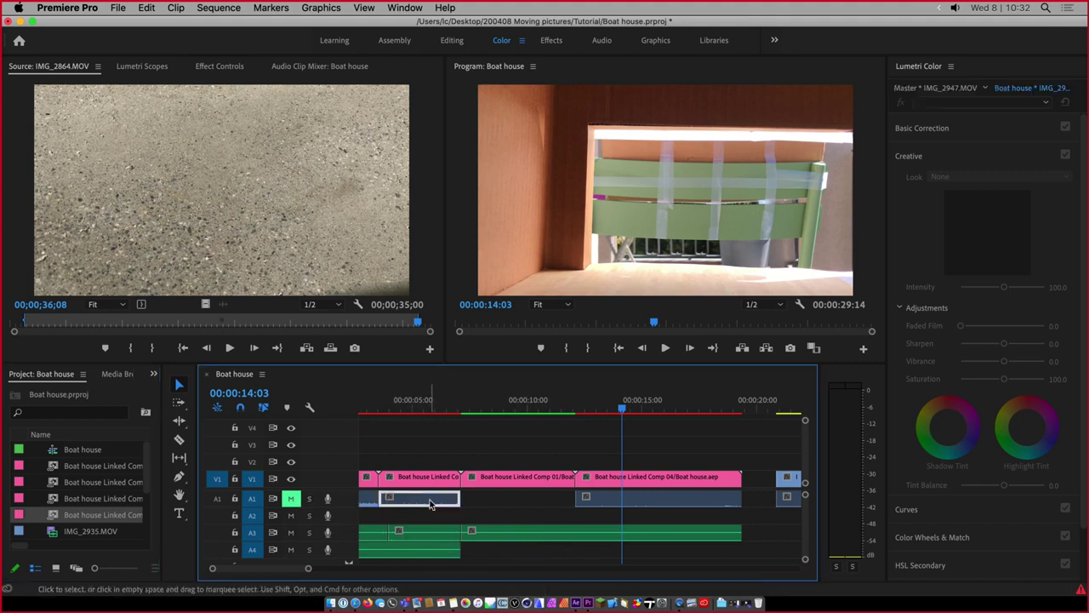
left_click(488, 504)
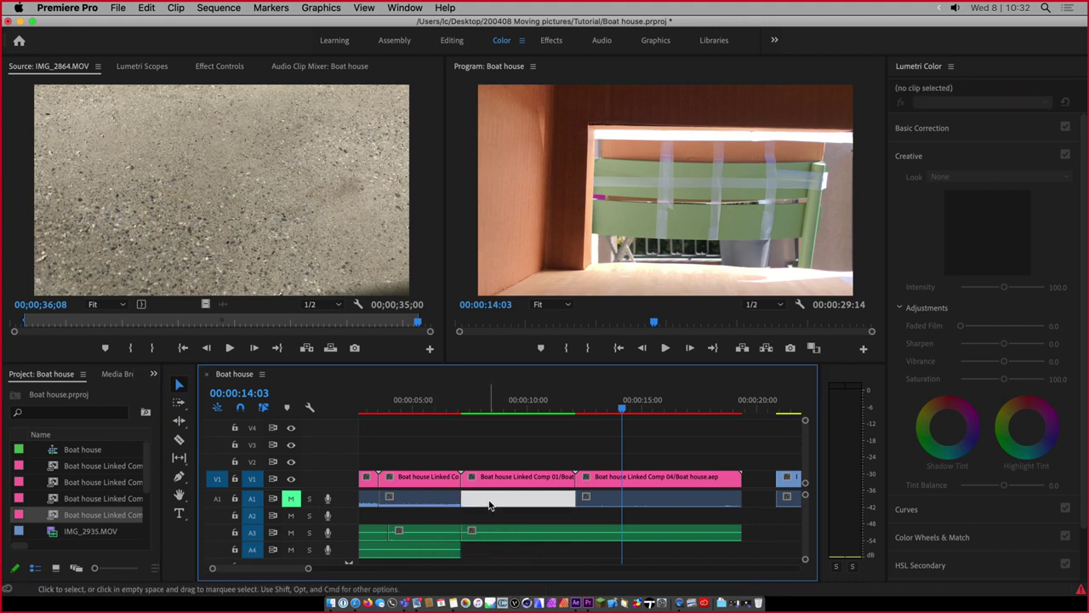
key("F1")
scroll(485, 505, "left", 3)
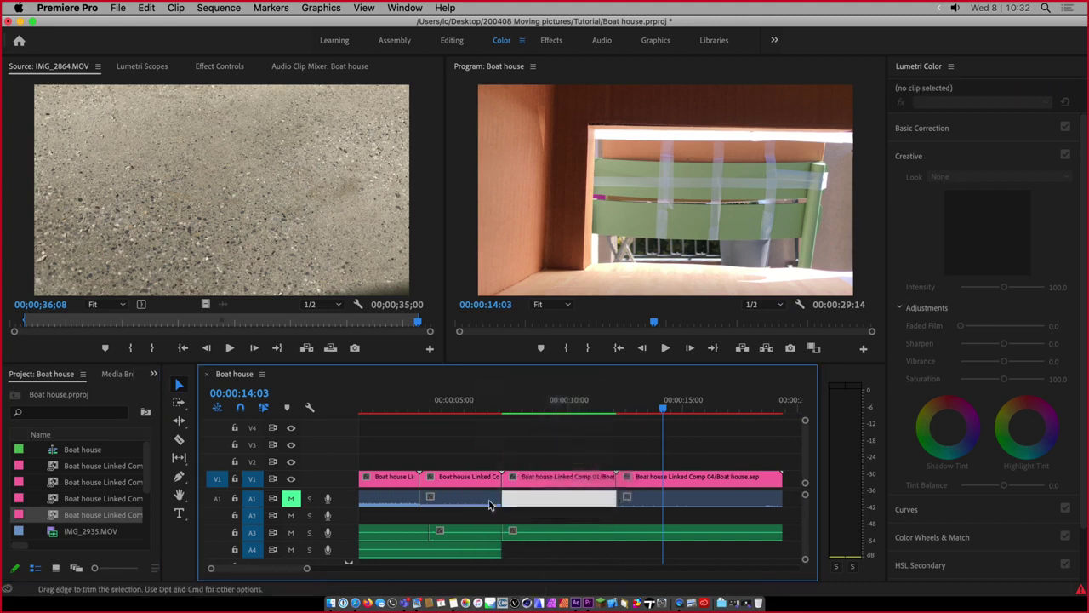
left_click(409, 508)
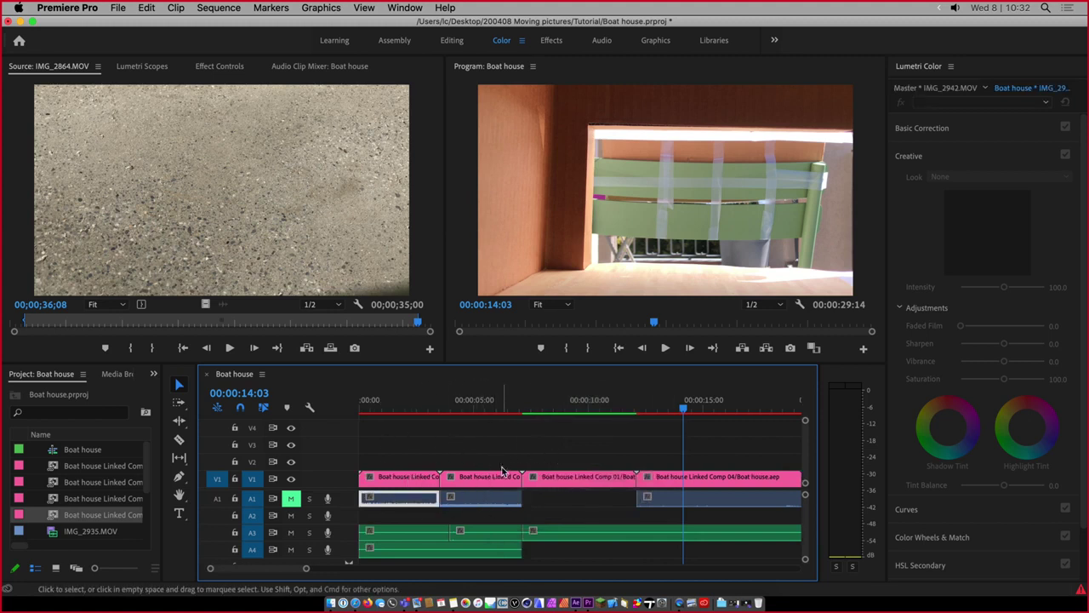
left_click(540, 505)
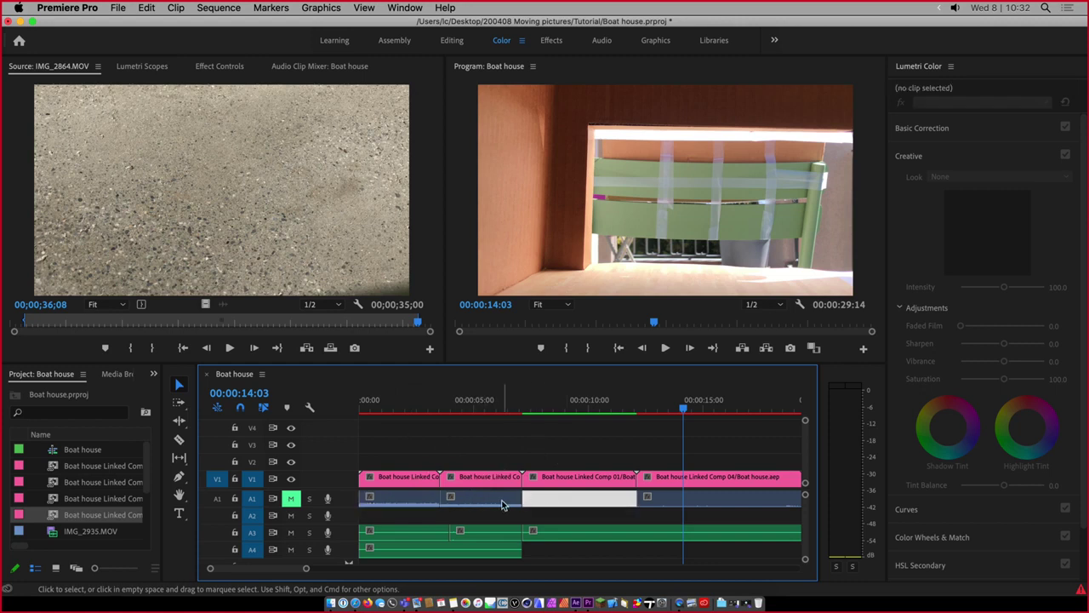
left_click(503, 503)
key("Delete")
Delete the last camera audio clip and select IMG_2935.MOV further along V1
left_click(664, 506)
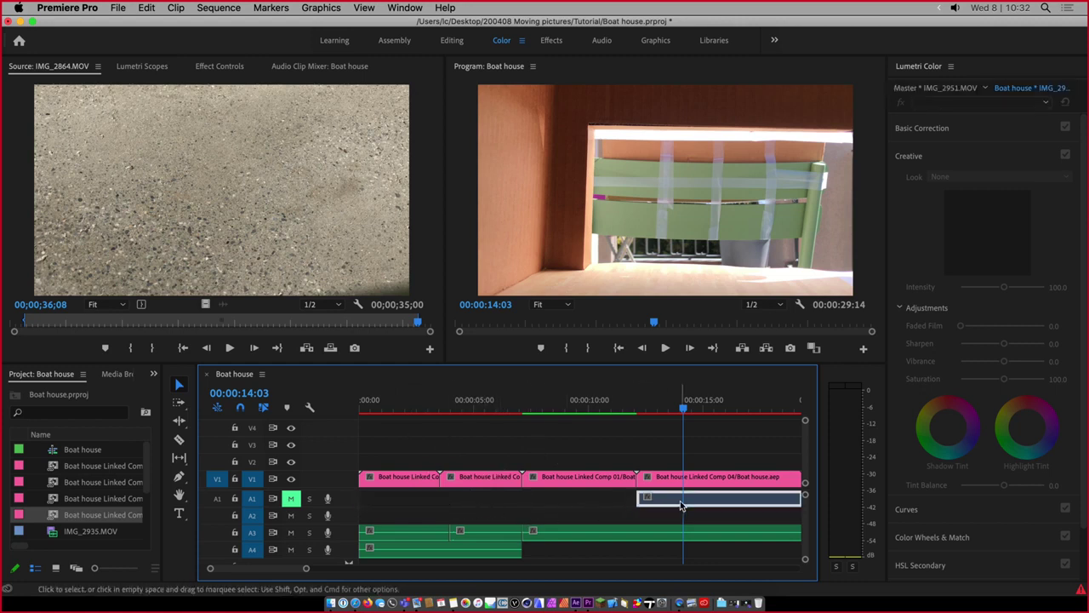
key("Delete")
scroll(631, 507, "right", 2)
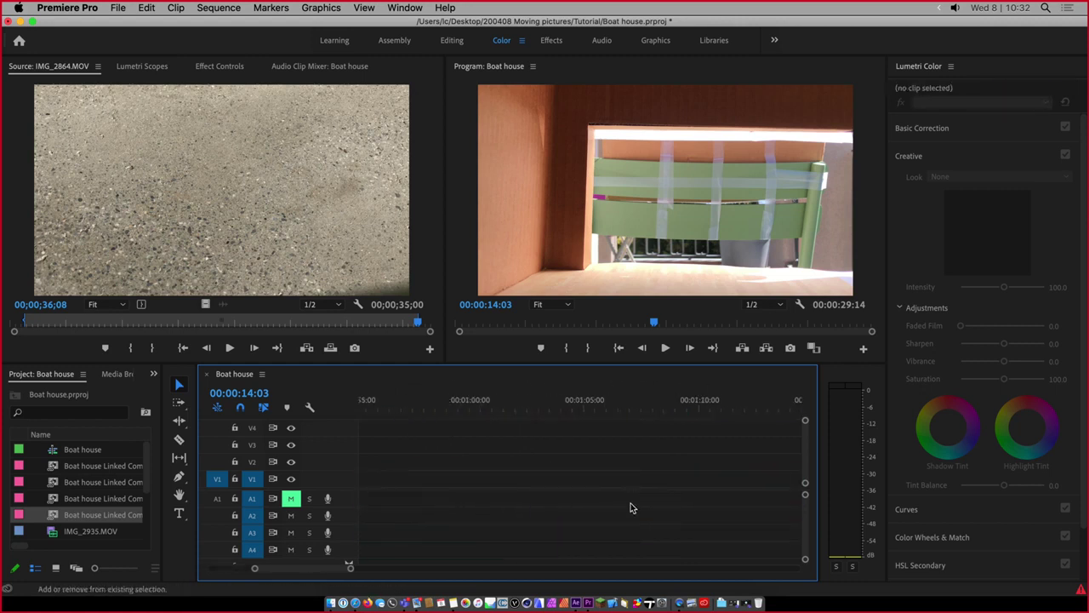
scroll(719, 493, "right", 6)
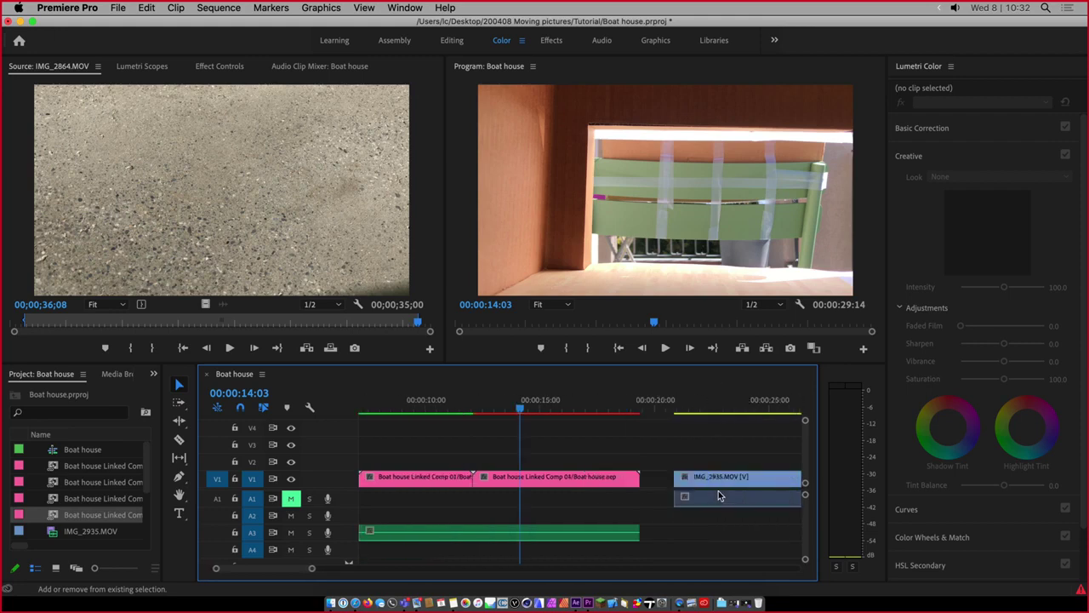
left_click(726, 485)
Browse the IMG_2935.MOV clip's context menu, dismiss it, and open the Help menu
right_click(726, 485)
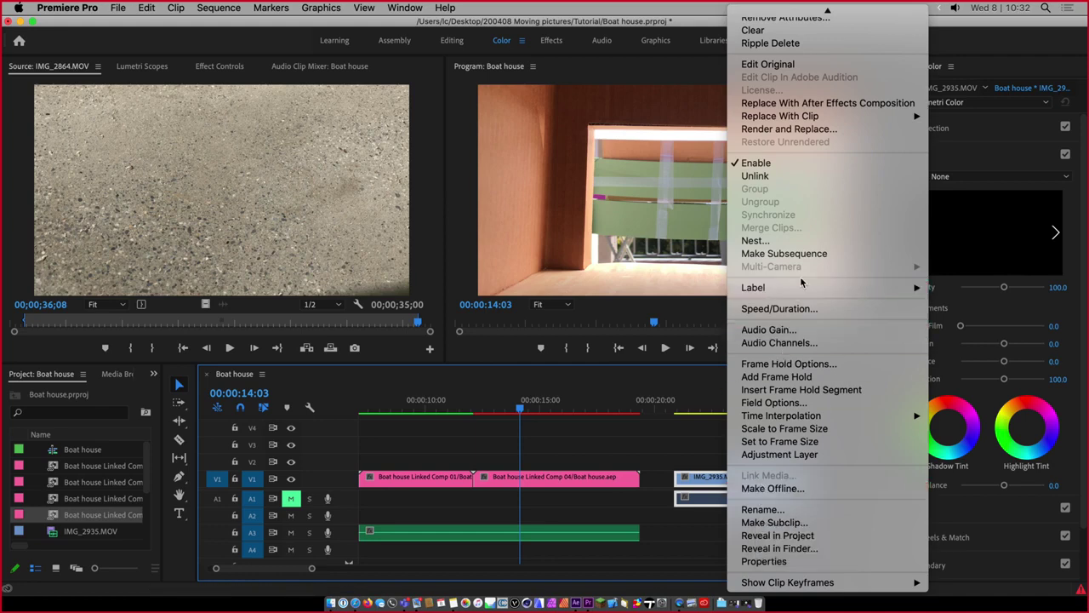
scroll(806, 258, "up", 3)
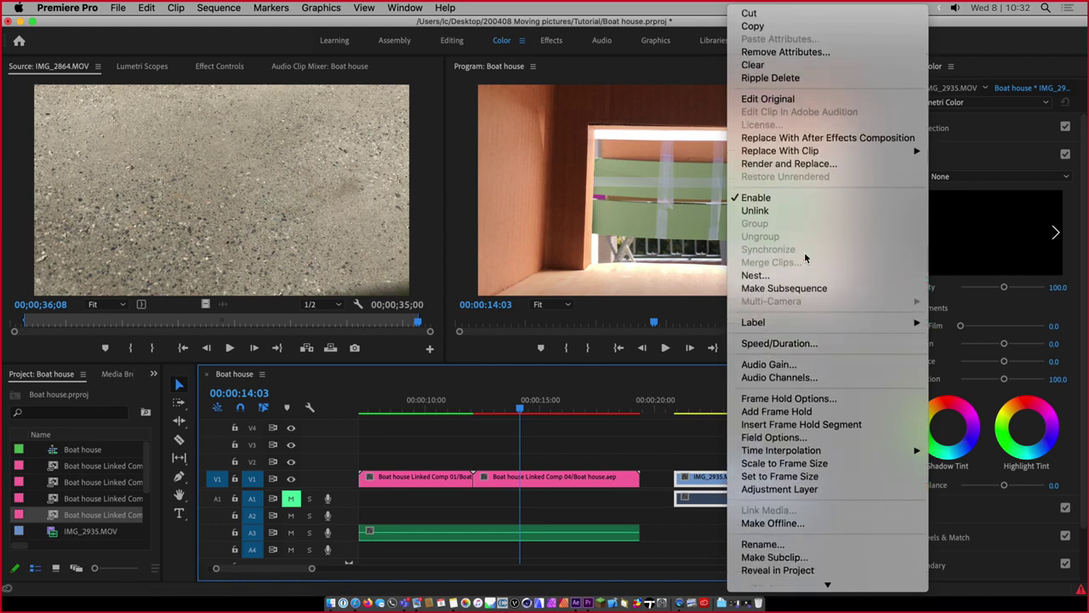
scroll(805, 257, "down", 3)
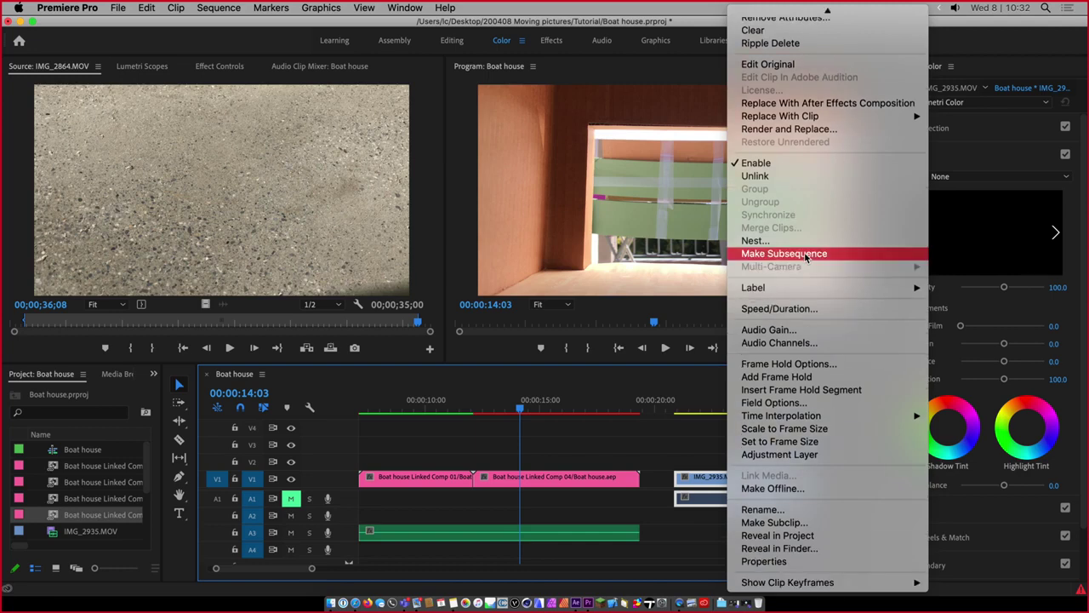
key("Escape")
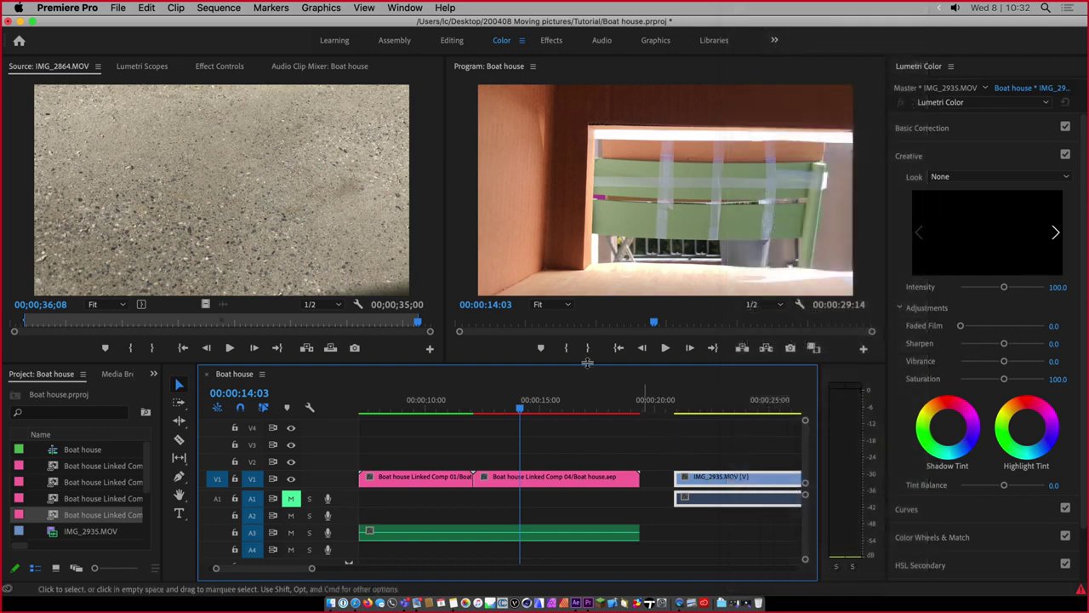
left_click(441, 8)
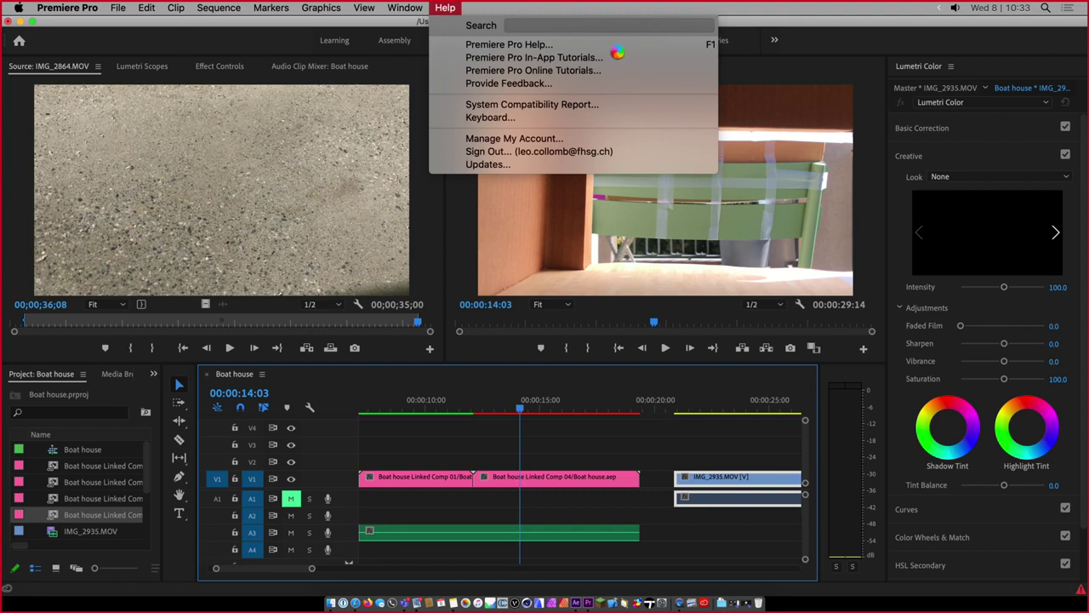
In After Effects, move the Freeze progress dialog aside until all 177 frames are frozen
key("super+Tab")
key("super+Tab")
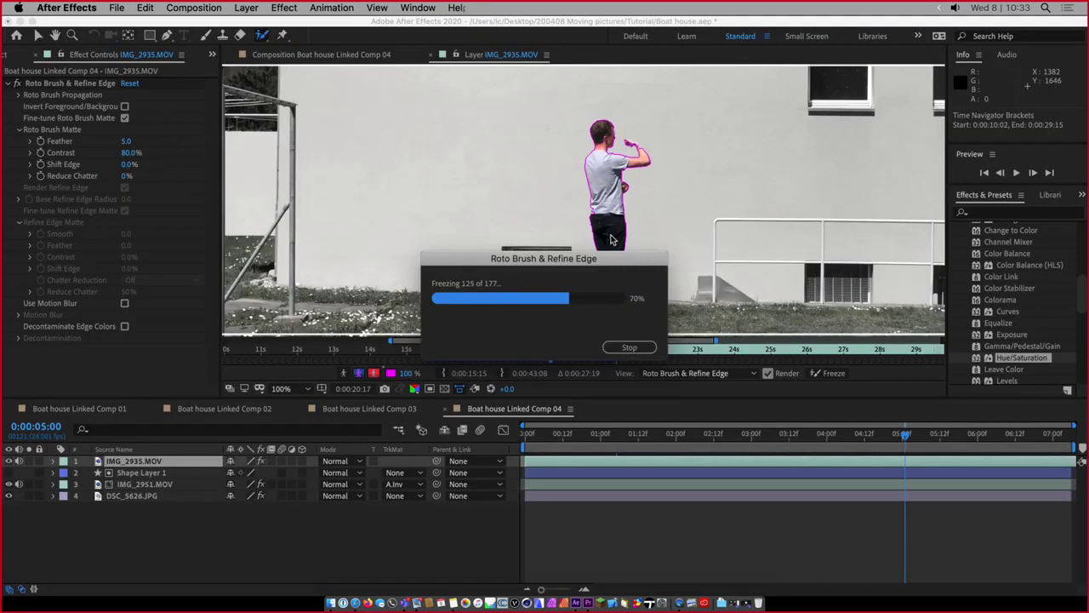
left_click_drag(641, 298, 496, 203)
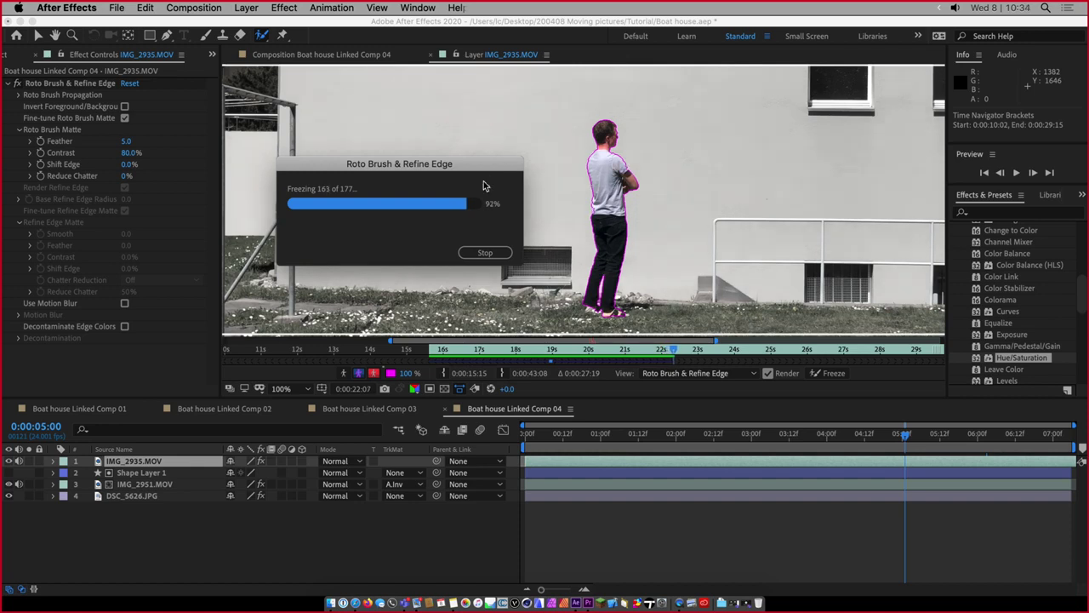
left_click_drag(502, 180, 543, 202)
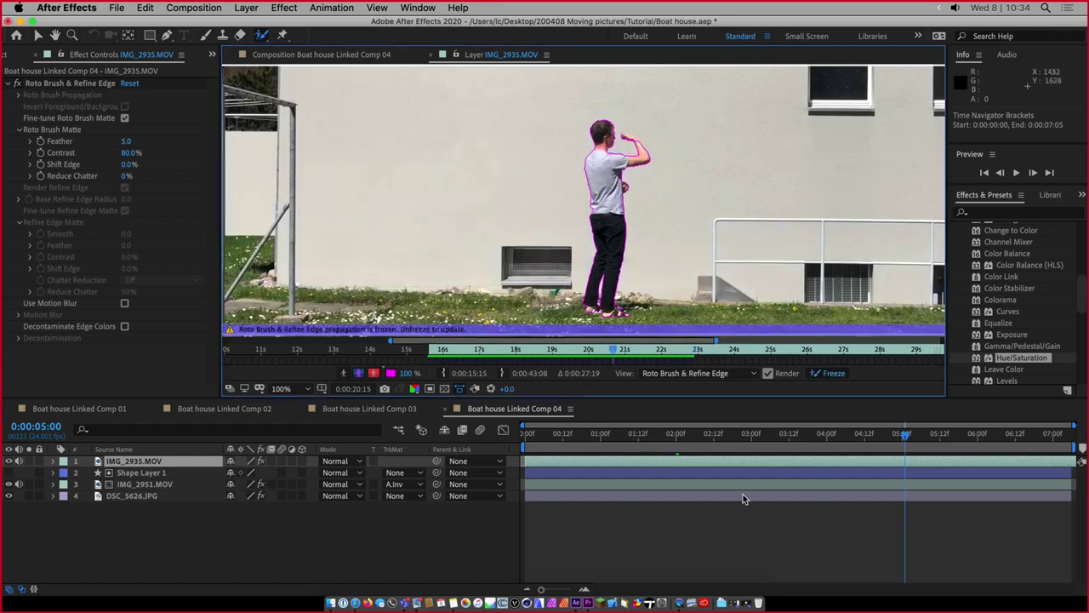
At 0:00:03:17 in the boat-house comp, move the IMG_2935.MOV layer further right
left_click(432, 55)
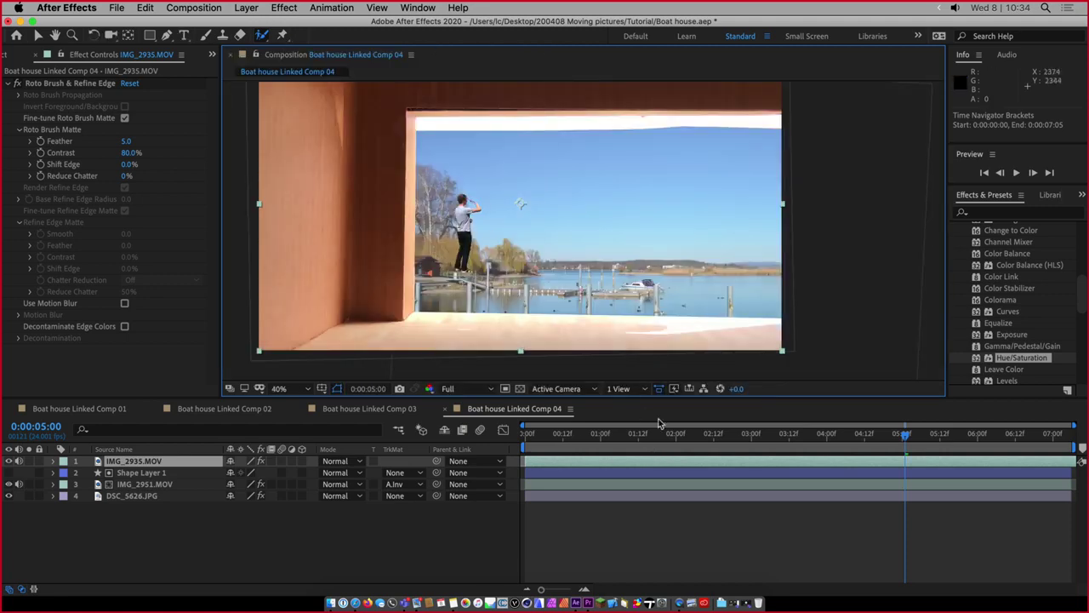
left_click(808, 436)
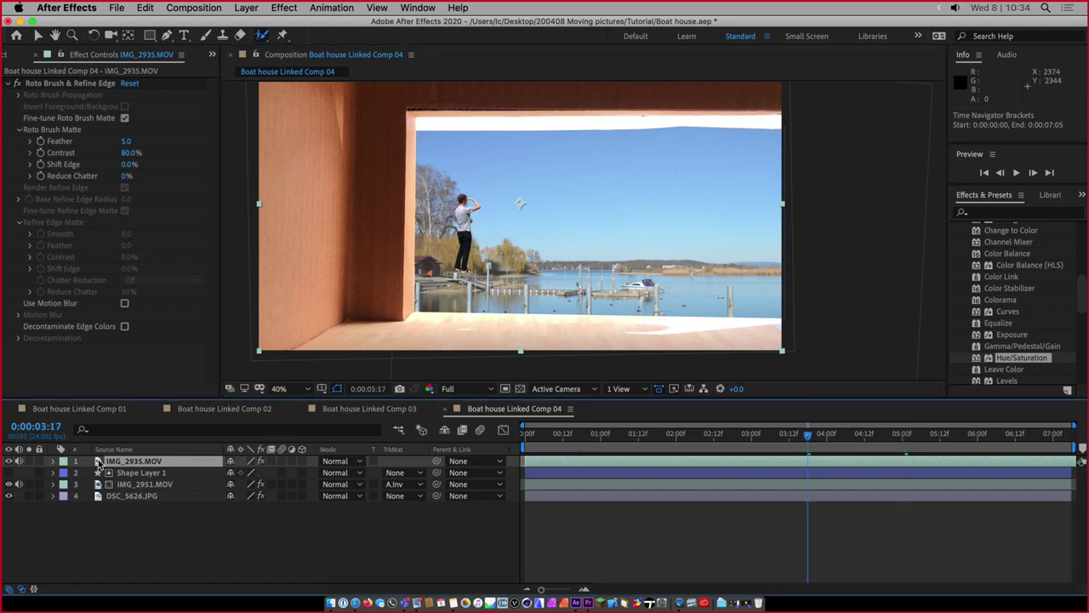
left_click(98, 464)
left_click(40, 36)
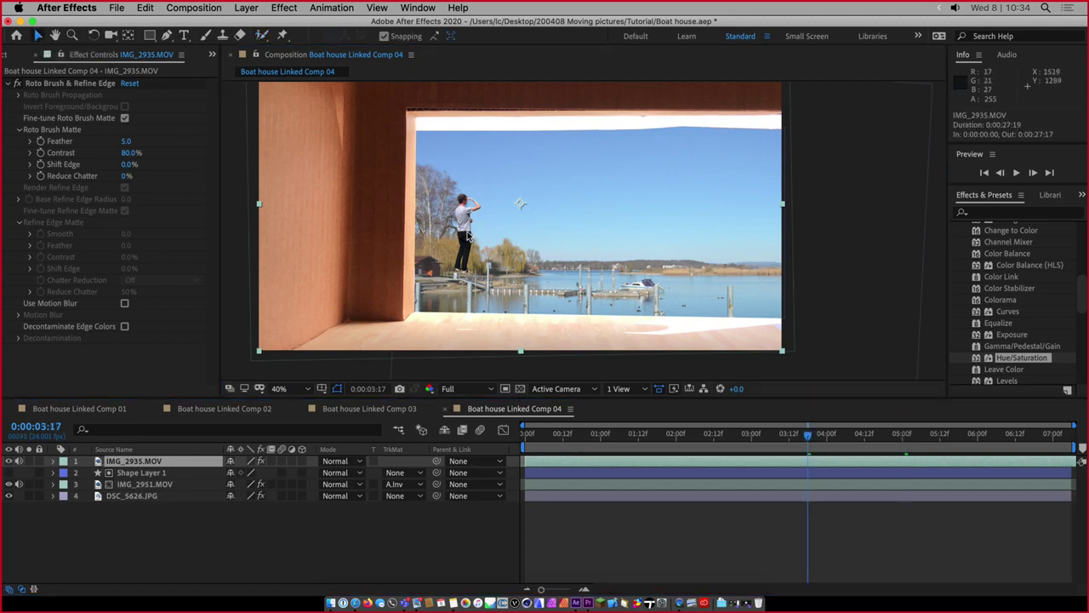
left_click_drag(467, 237, 575, 281)
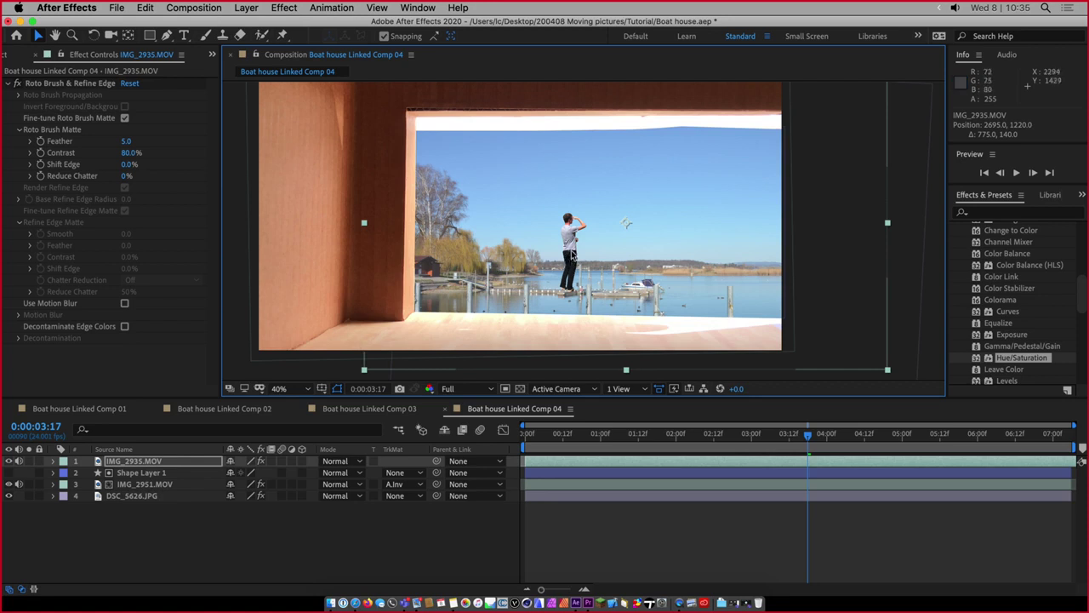
Scale the man to 27%, place him beside the pier, and apply Hue/Saturation
left_click(53, 461)
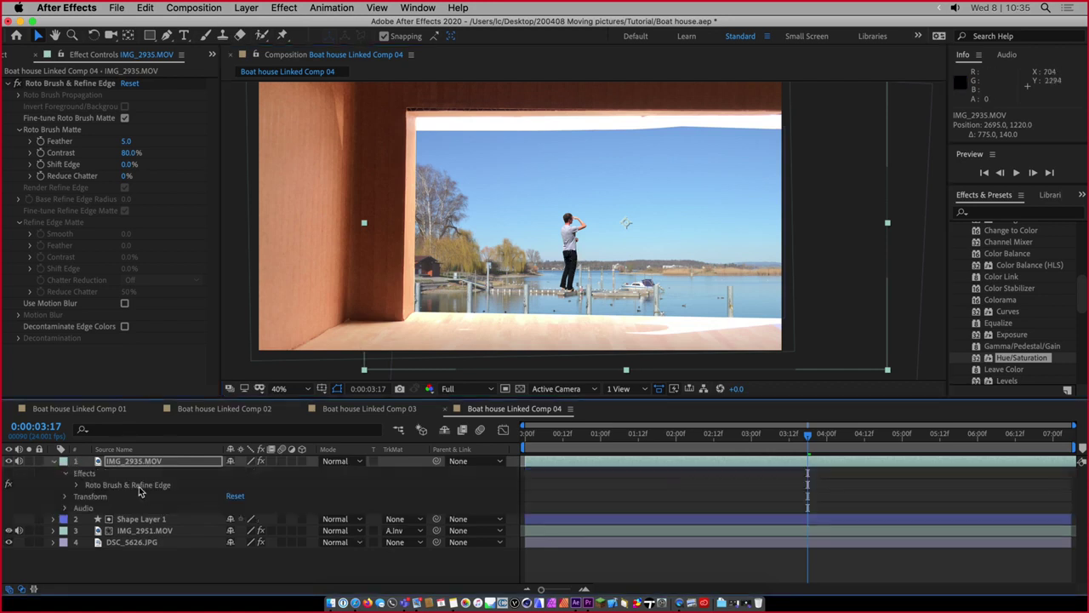
left_click(66, 496)
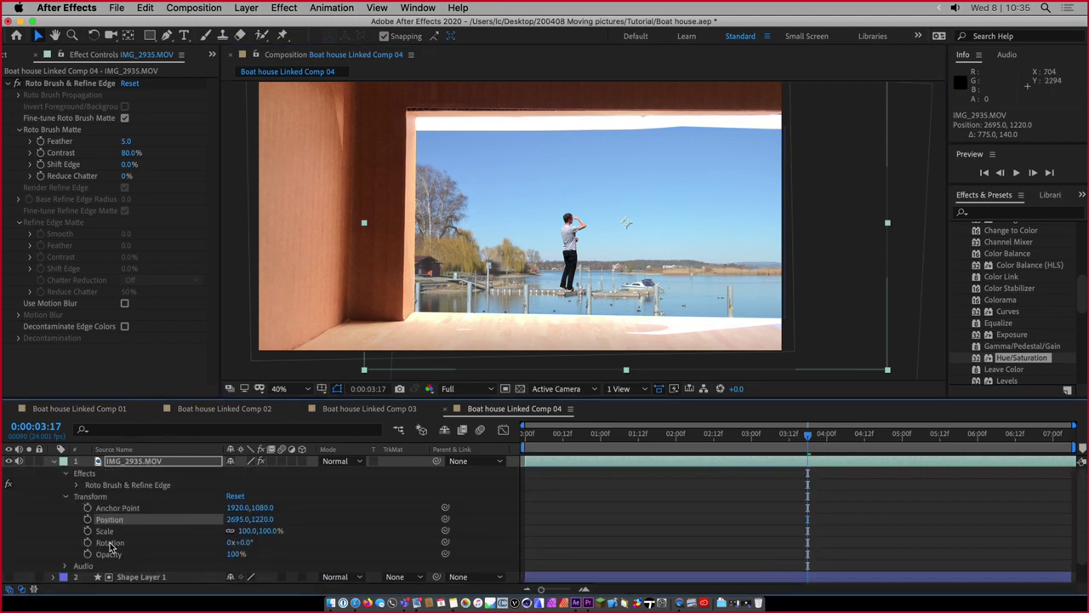
left_click_drag(261, 530, 228, 530)
left_click_drag(611, 227, 504, 281)
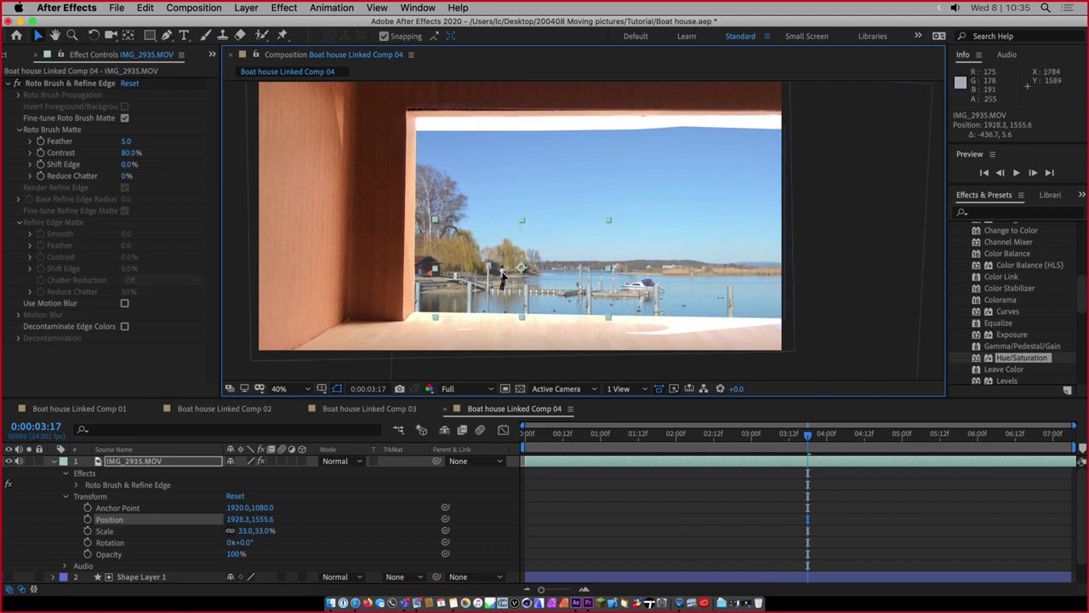
mouse_move(504, 276)
left_mouse_down()
mouse_move(558, 277)
mouse_move(514, 274)
left_mouse_up()
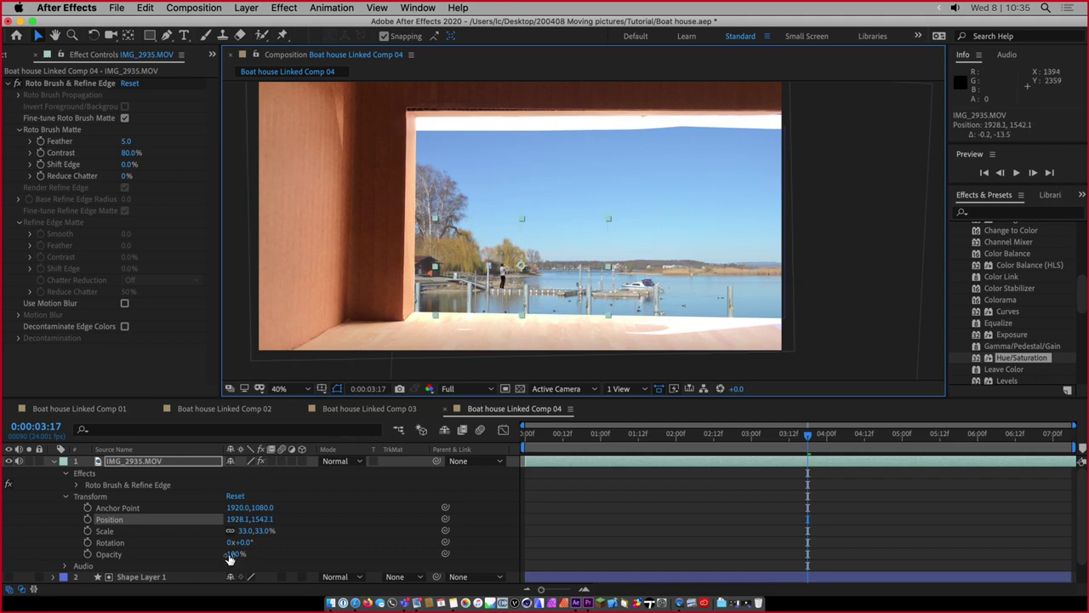
left_click_drag(257, 530, 504, 278)
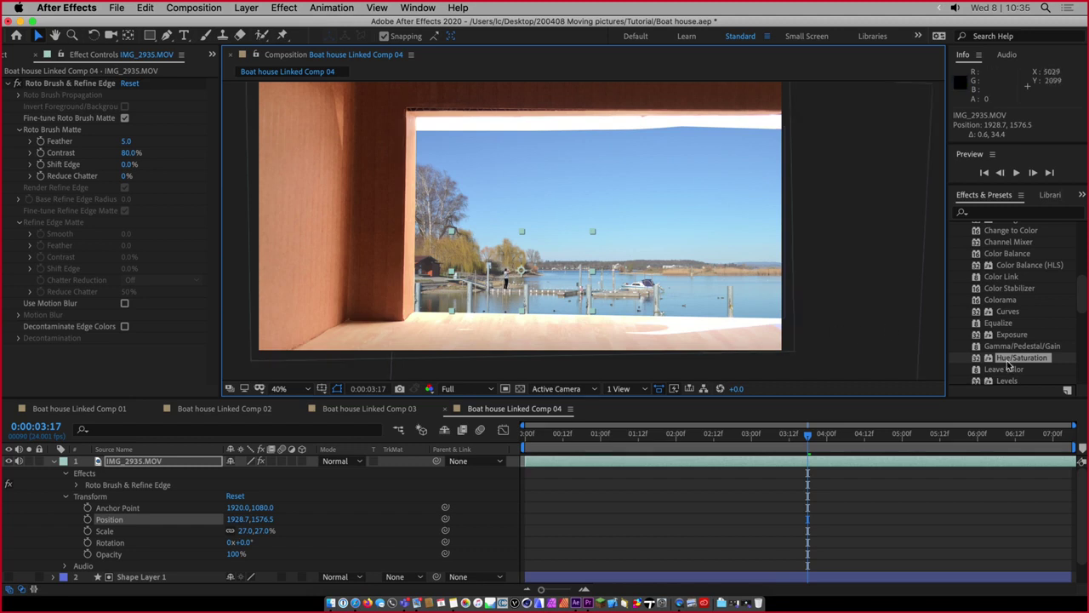
left_click_drag(1011, 364, 188, 462)
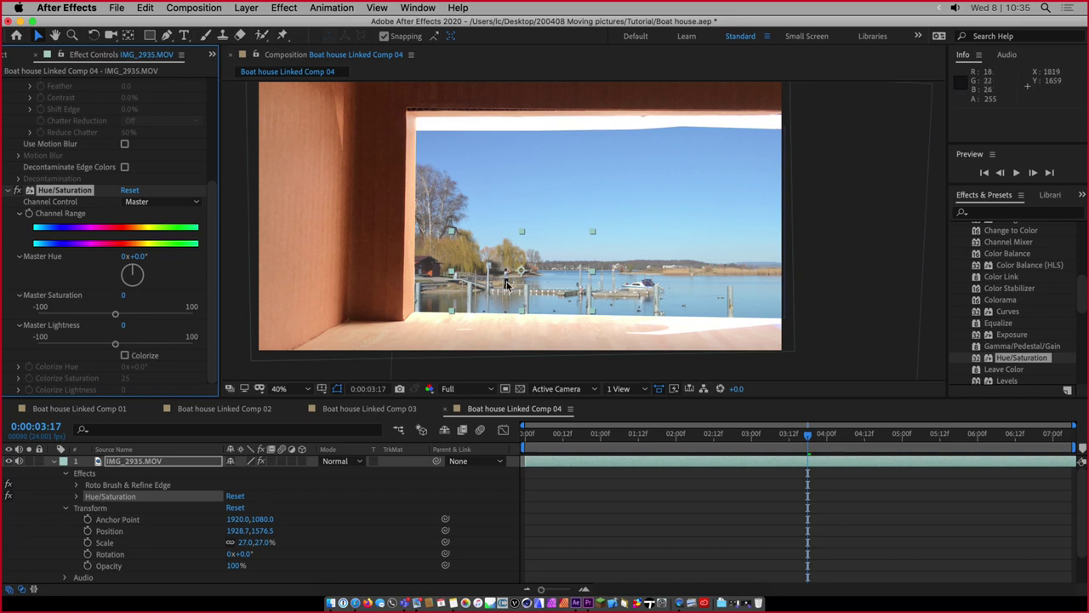
Give the man -15 Master Saturation and 15 Lightness, undoing trial changes to the background photo
left_click_drag(115, 314, 97, 317)
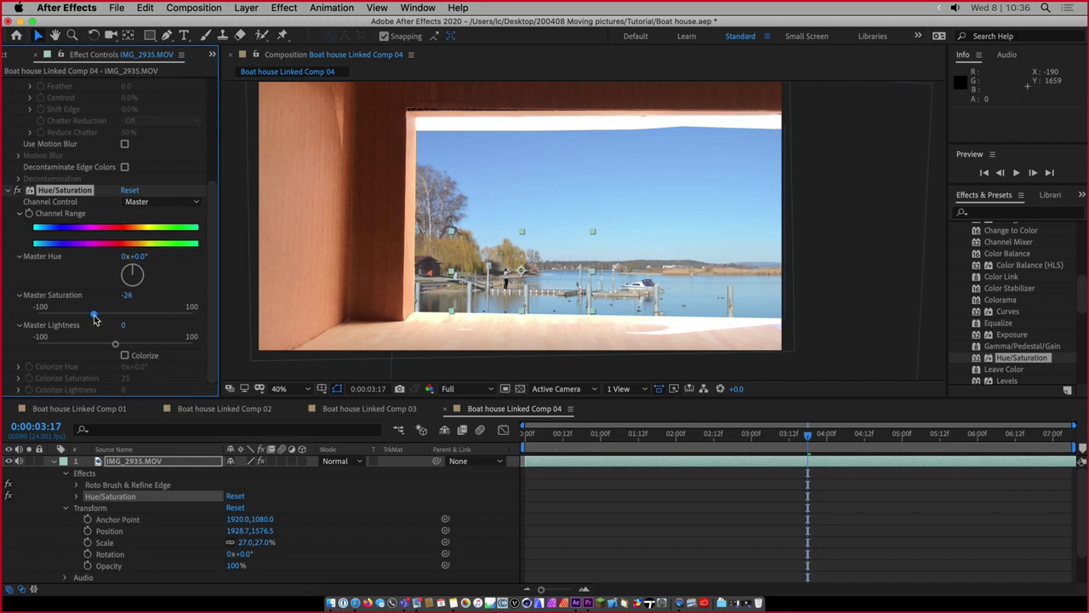
left_click_drag(115, 344, 124, 347)
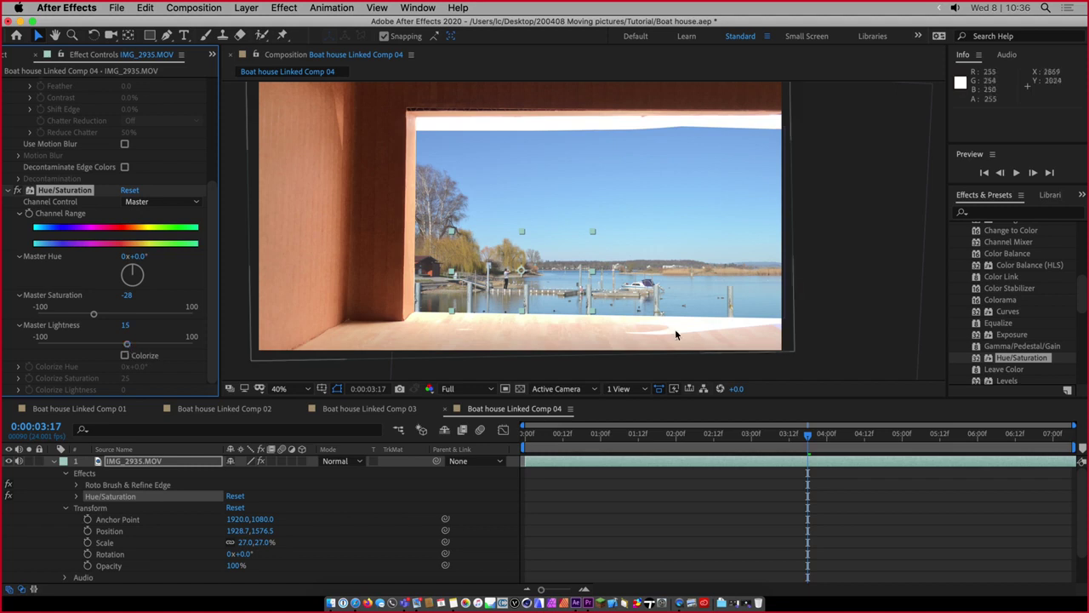
left_click(840, 316)
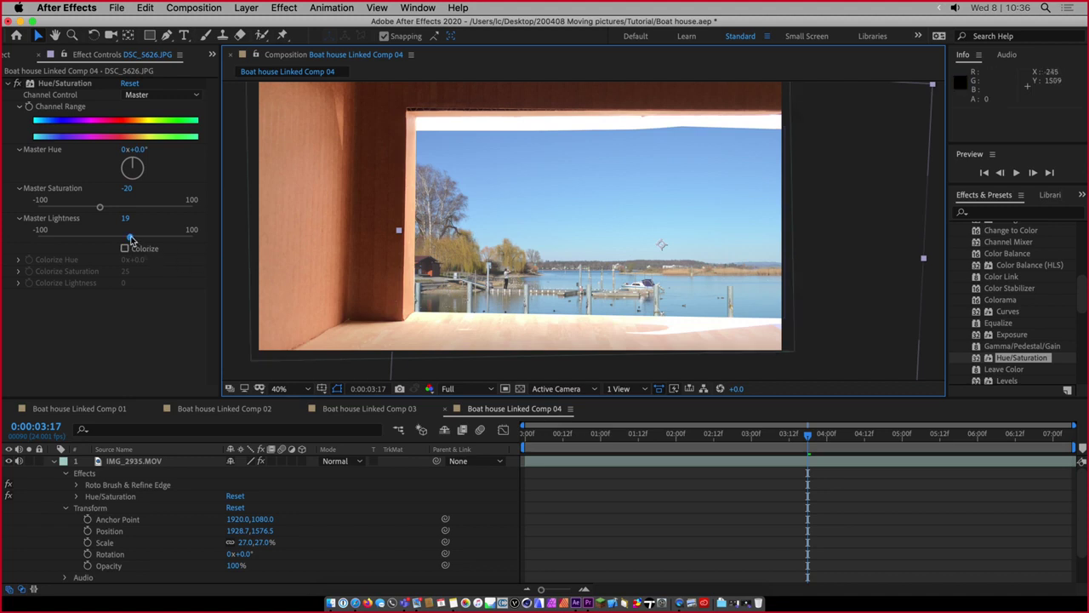
left_click_drag(129, 236, 57, 237)
left_click_drag(105, 209, 186, 212)
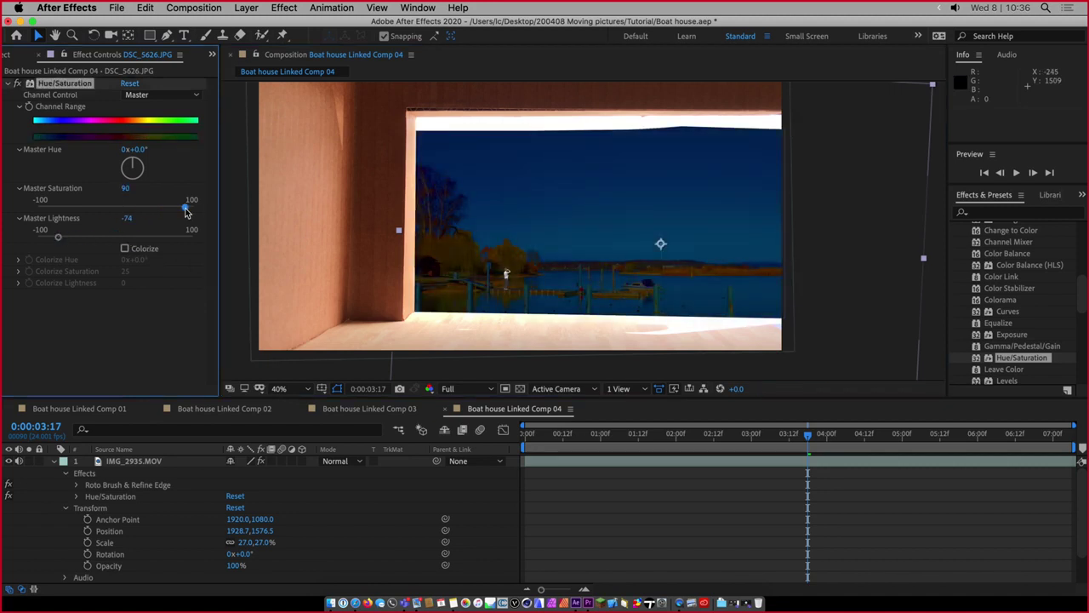
key("super+z")
key("super+z")
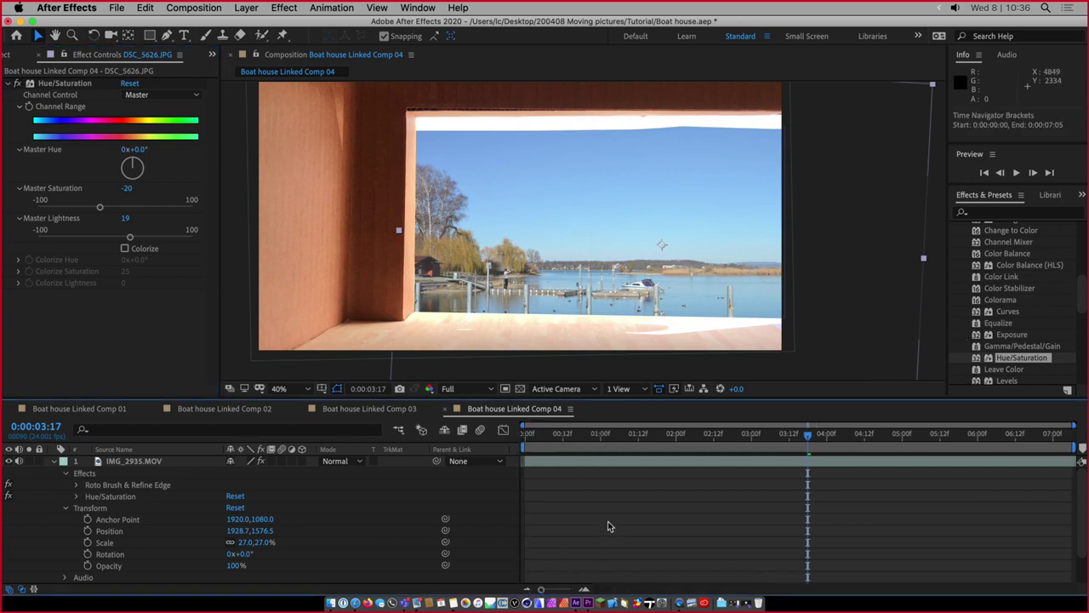
key("super+Tab")
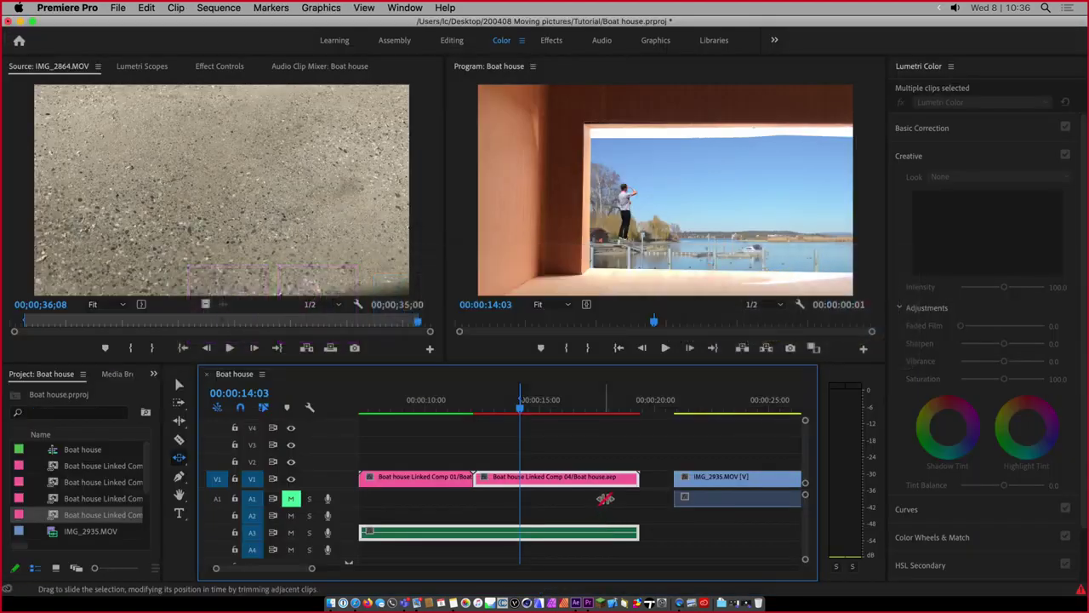
Scrub to 00:00:17:19, then select and delete the trailing IMG_2935.MOV clip
left_click(557, 407)
left_click_drag(557, 407, 603, 407)
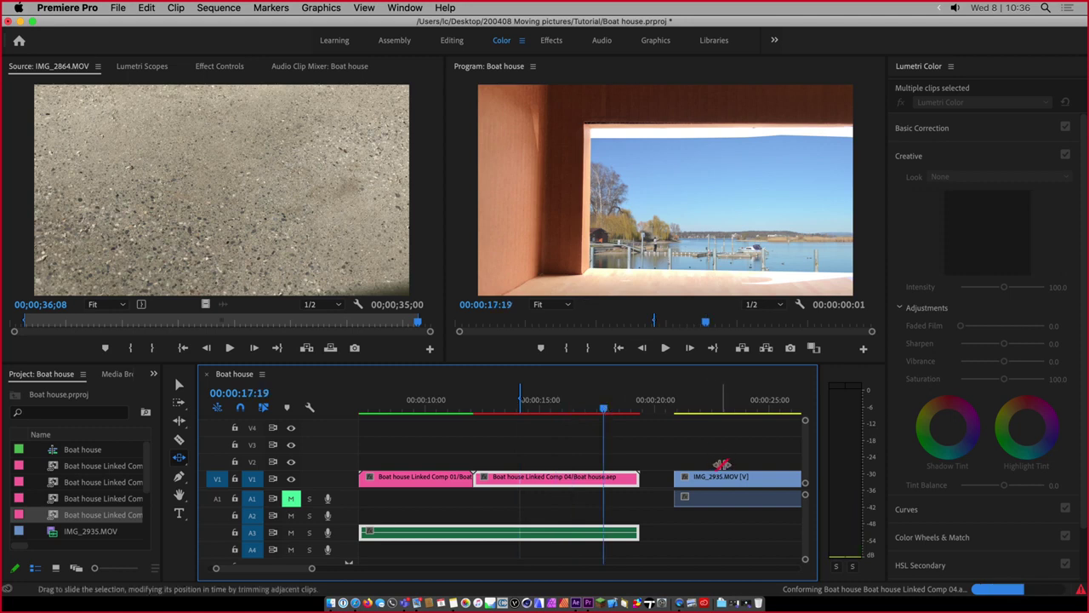
left_click(720, 464)
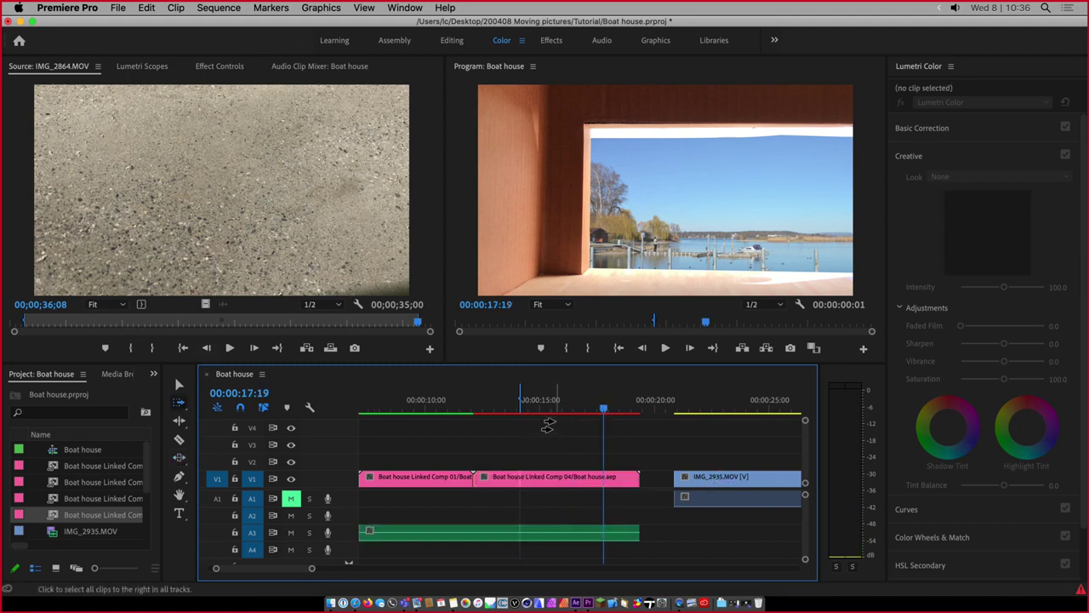
left_click(178, 385)
left_click(722, 480)
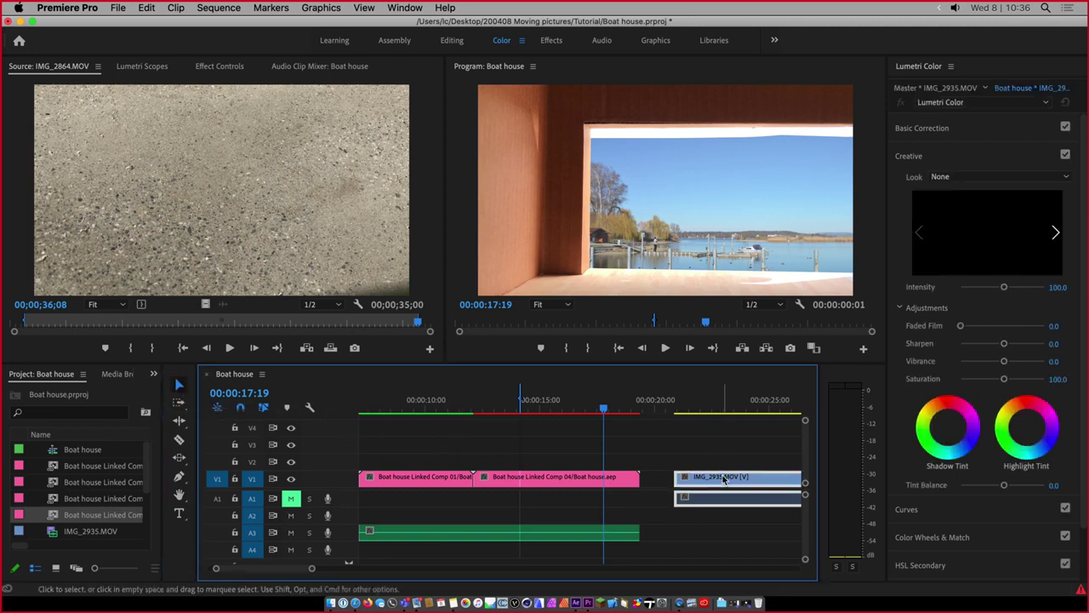
key("Delete")
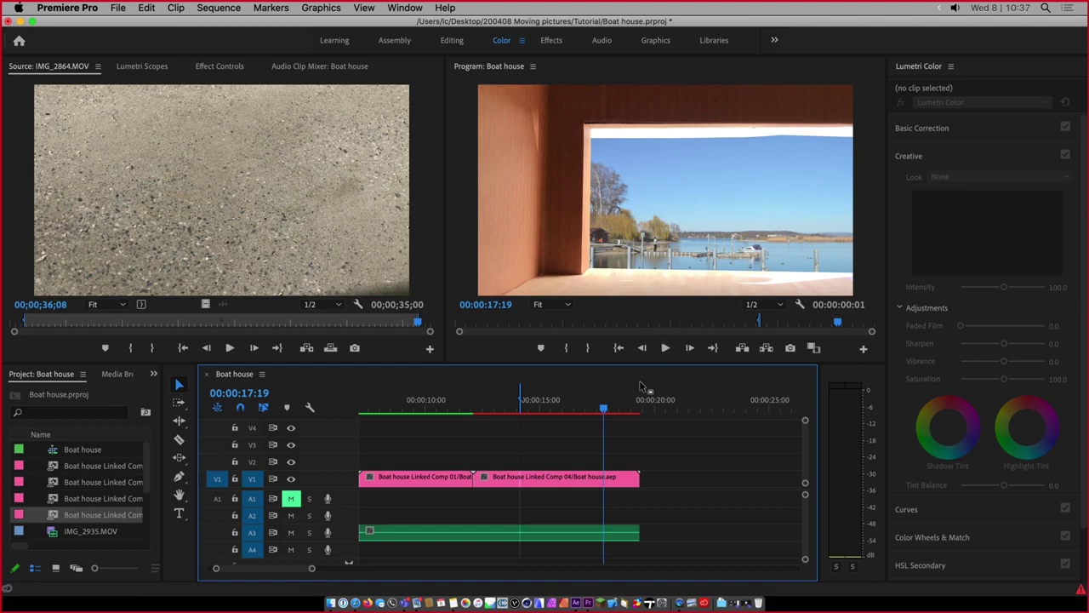
Stretch the preview range across the whole Boat house sequence, from its start to its end at 00:00:19:09
left_click_drag(604, 409, 388, 408)
scroll(416, 454, "up", 3)
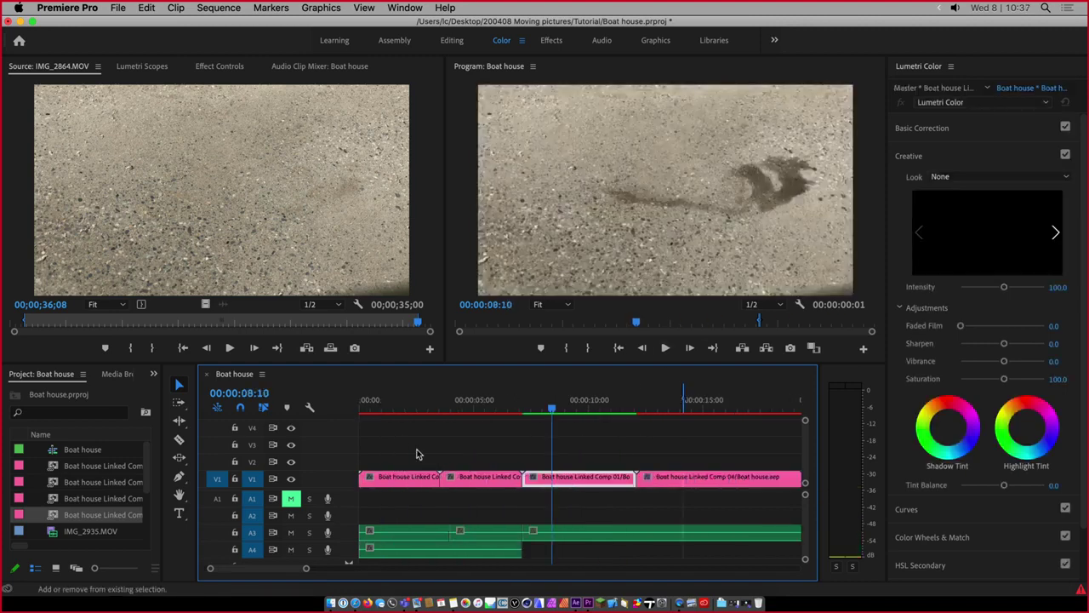
mouse_move(305, 568)
left_mouse_down()
mouse_move(292, 571)
mouse_move(316, 571)
left_mouse_up()
key("Return")
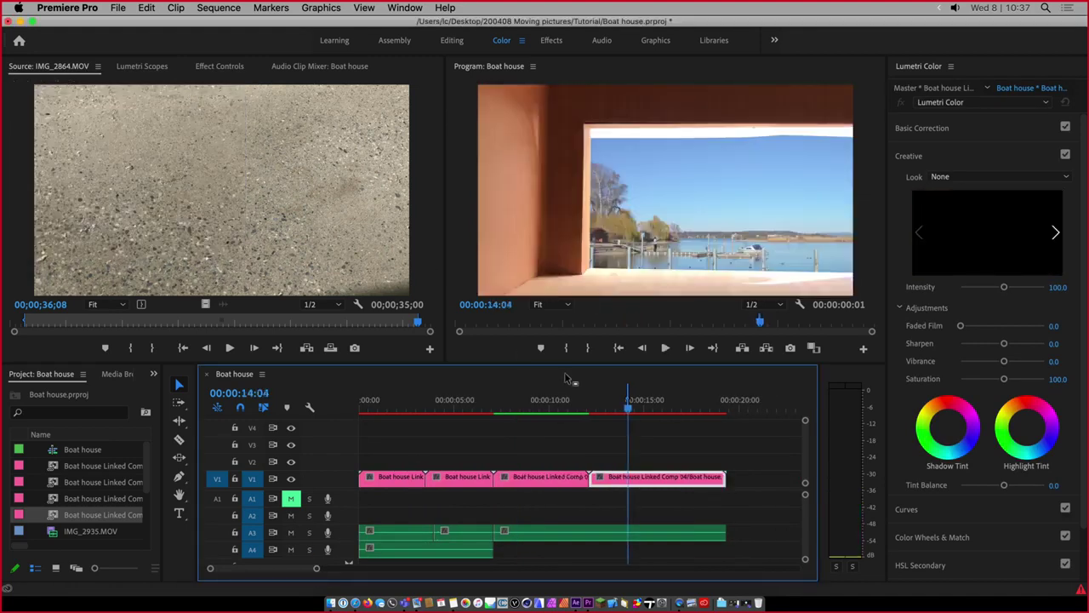
left_click(603, 400)
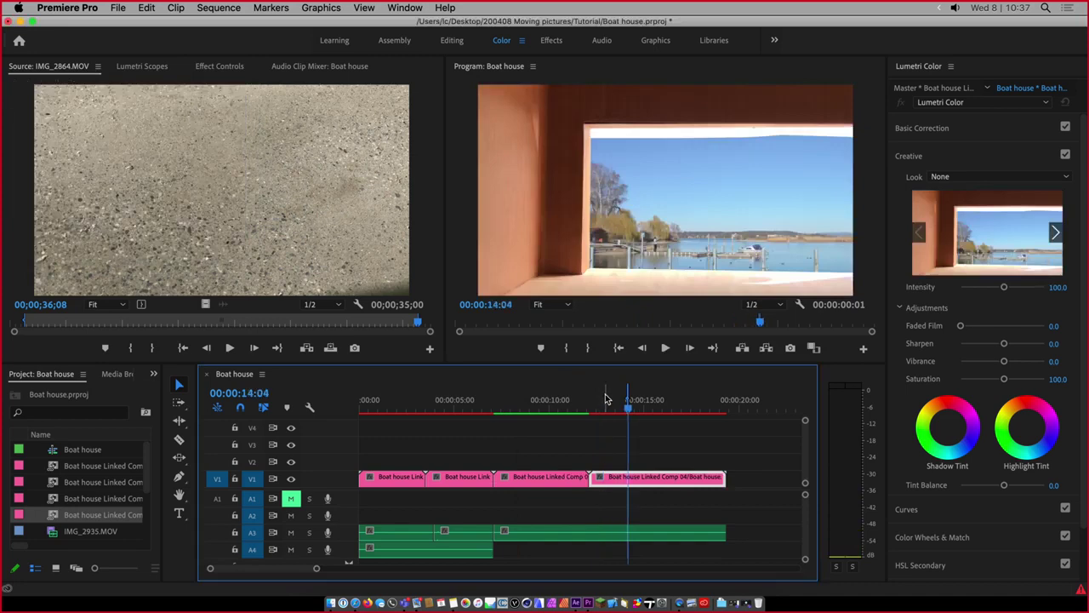
key("j")
left_click_drag(628, 400, 361, 399)
left_click_drag(628, 396, 722, 400)
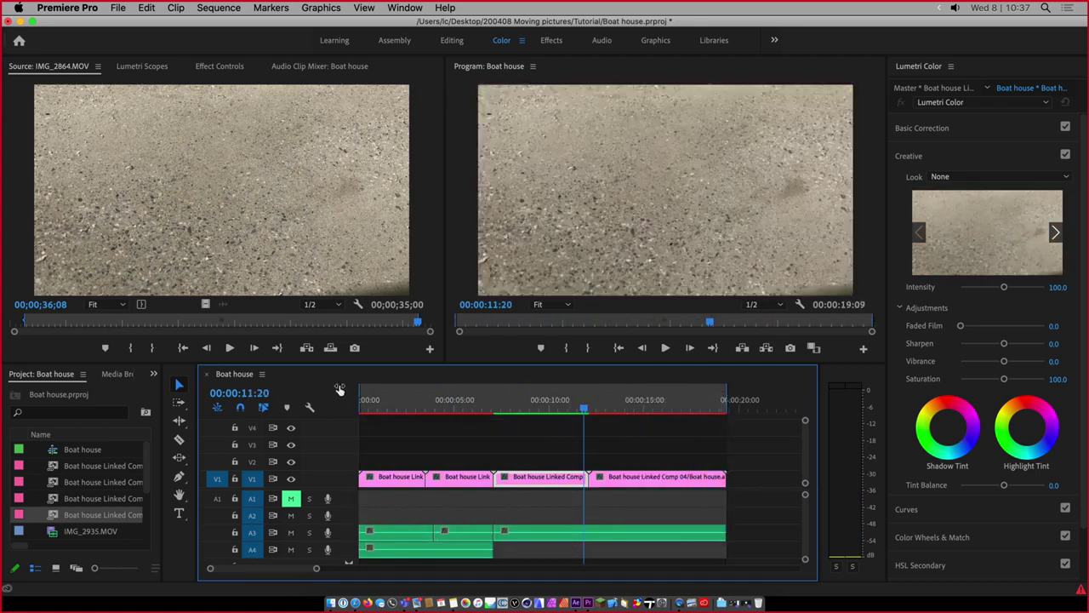
left_click_drag(368, 400, 366, 400)
mouse_move(727, 400)
left_mouse_down()
mouse_move(764, 400)
mouse_move(727, 400)
left_mouse_up()
Render previews for the marked range and expand the render details while it runs
key("Return")
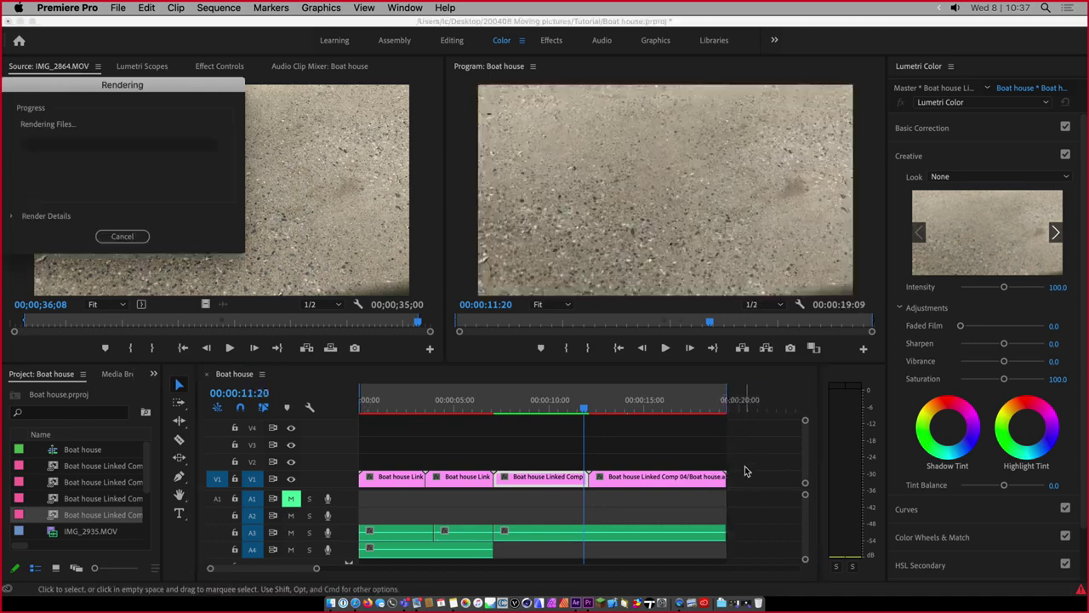
left_click_drag(234, 91, 269, 102)
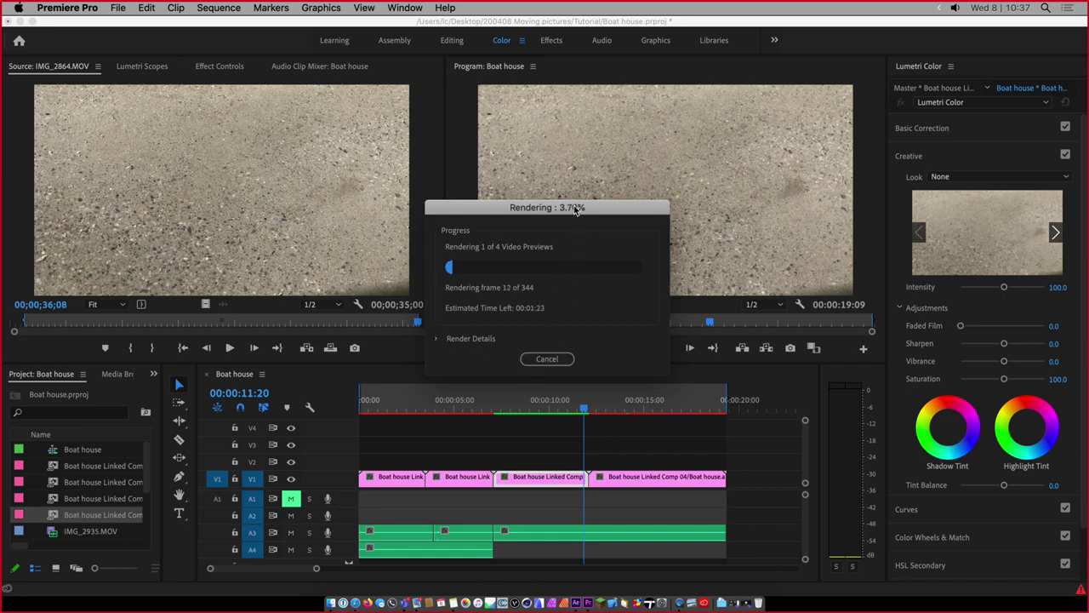
left_click(429, 332)
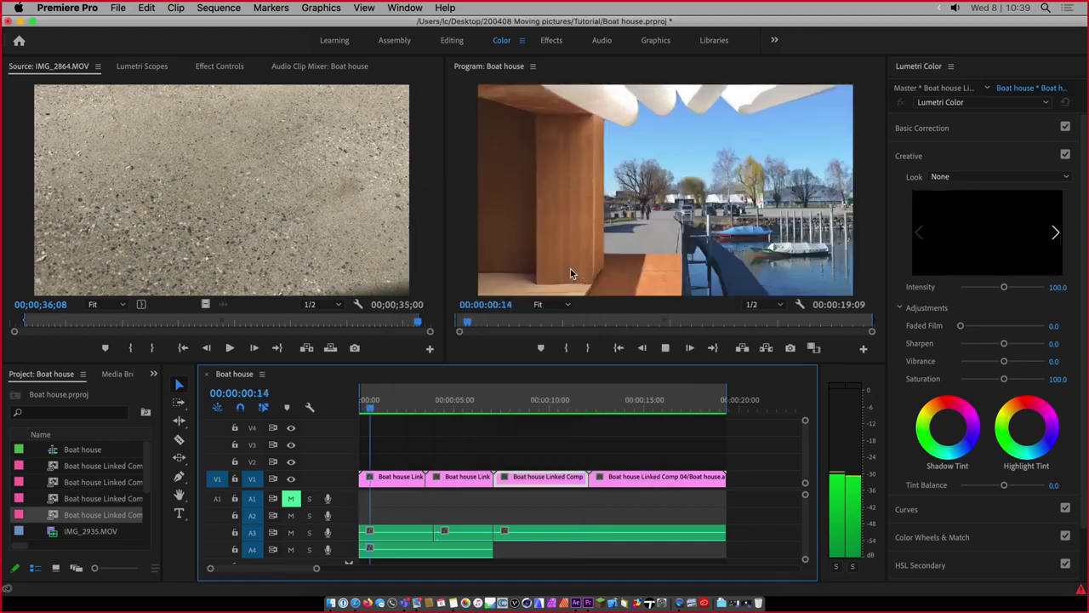
key("space")
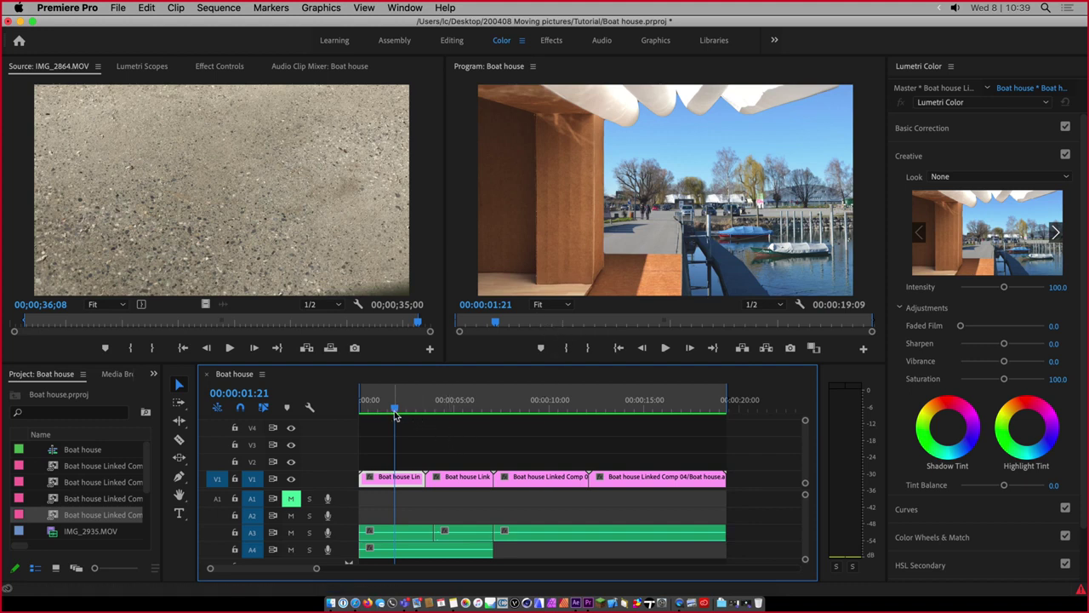
key("space")
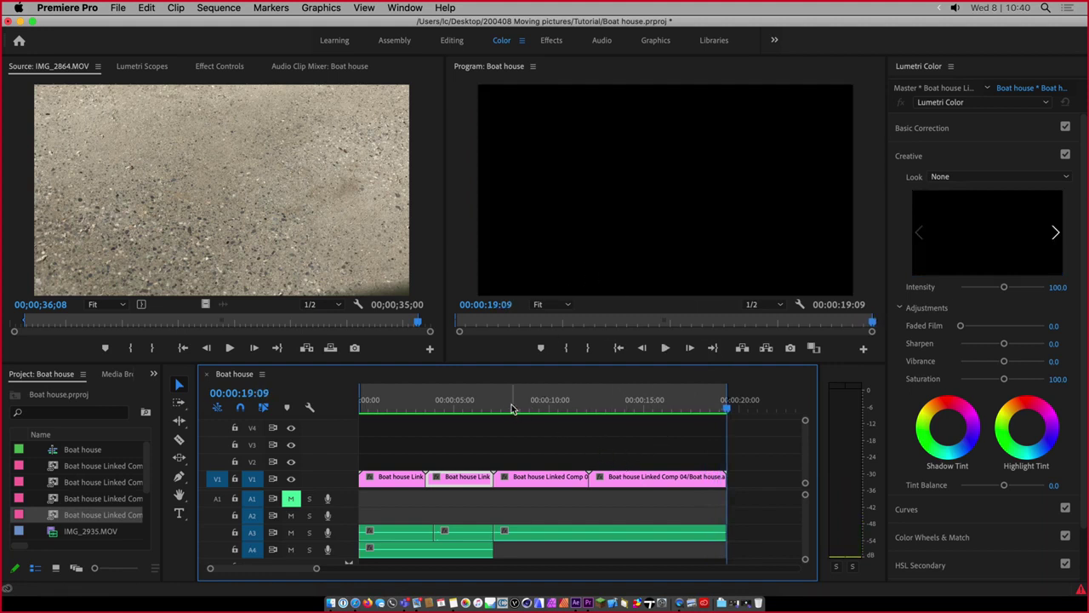
Open the Export Media settings with H.264 as the export format
left_click(117, 11)
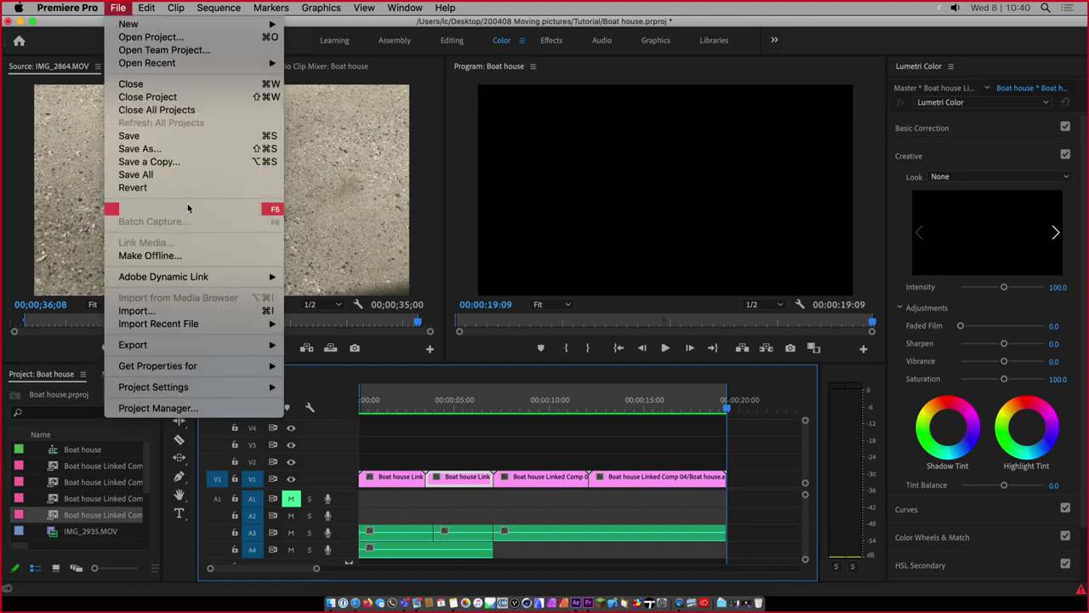
mouse_move(276, 346)
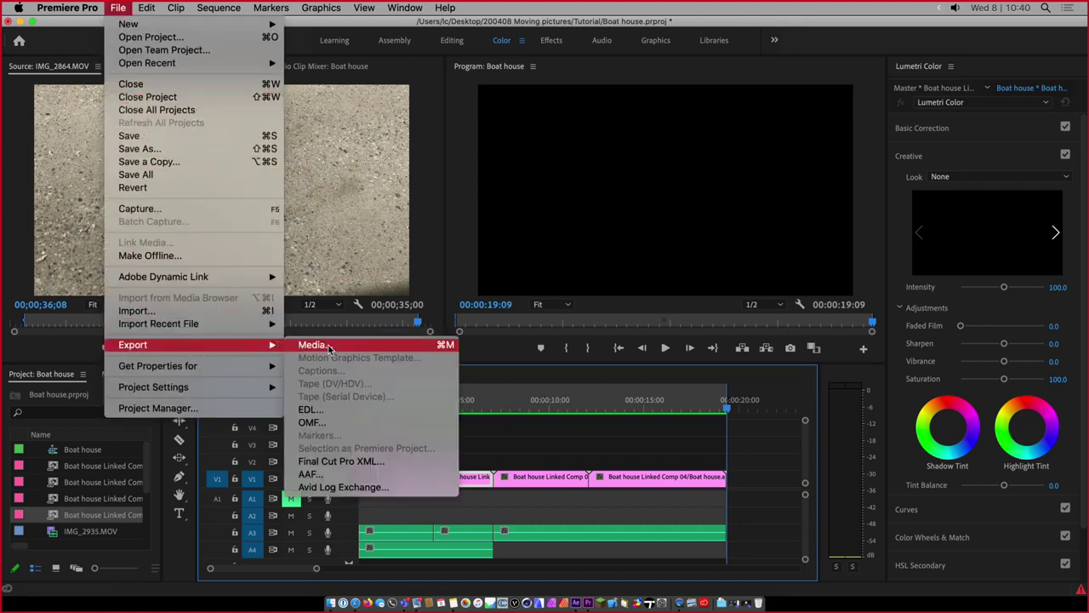
left_click(315, 344)
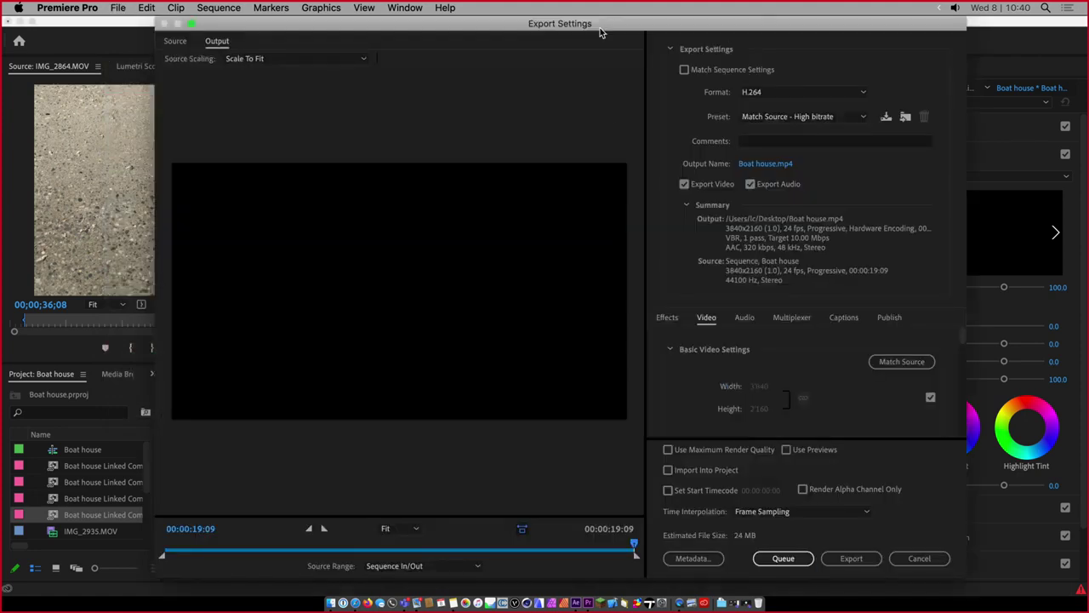
left_click(683, 92)
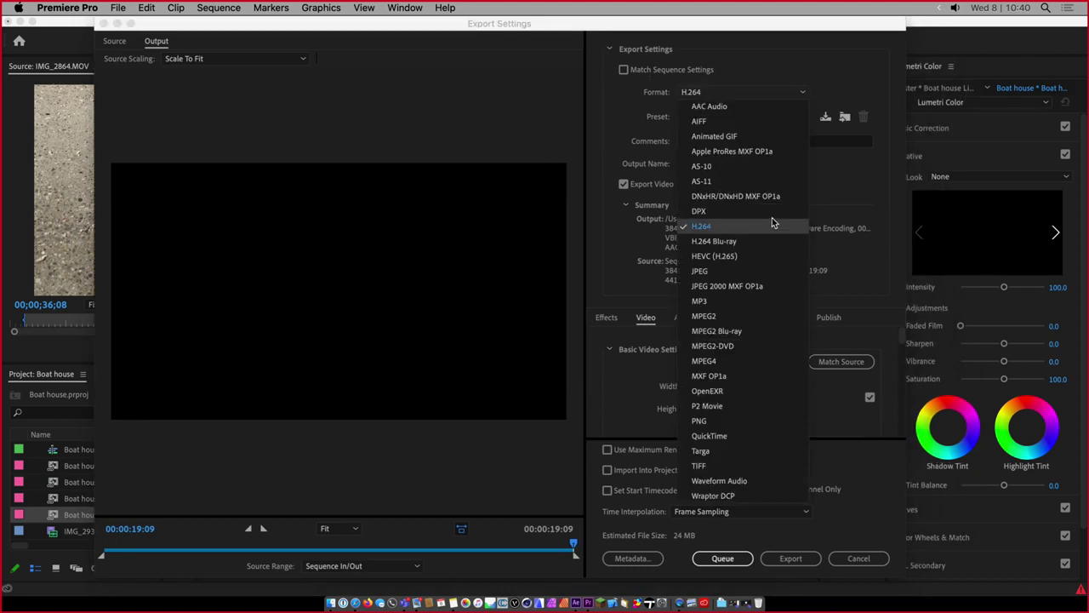
left_click(685, 94)
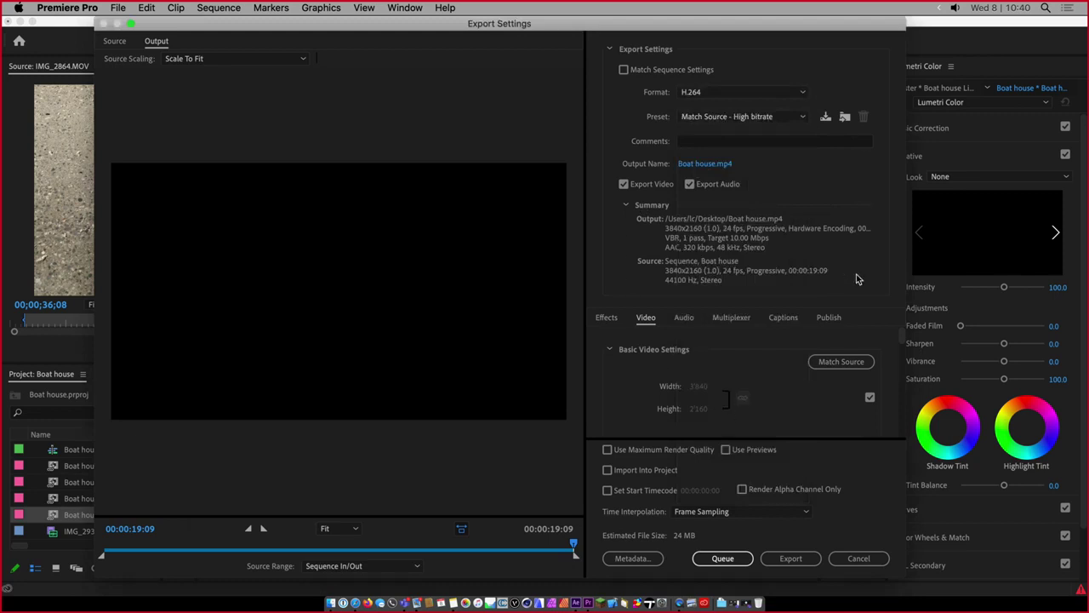
Export the sequence as Boat house.mp4 to the Desktop, then switch to After Effects 2020
left_click(771, 560)
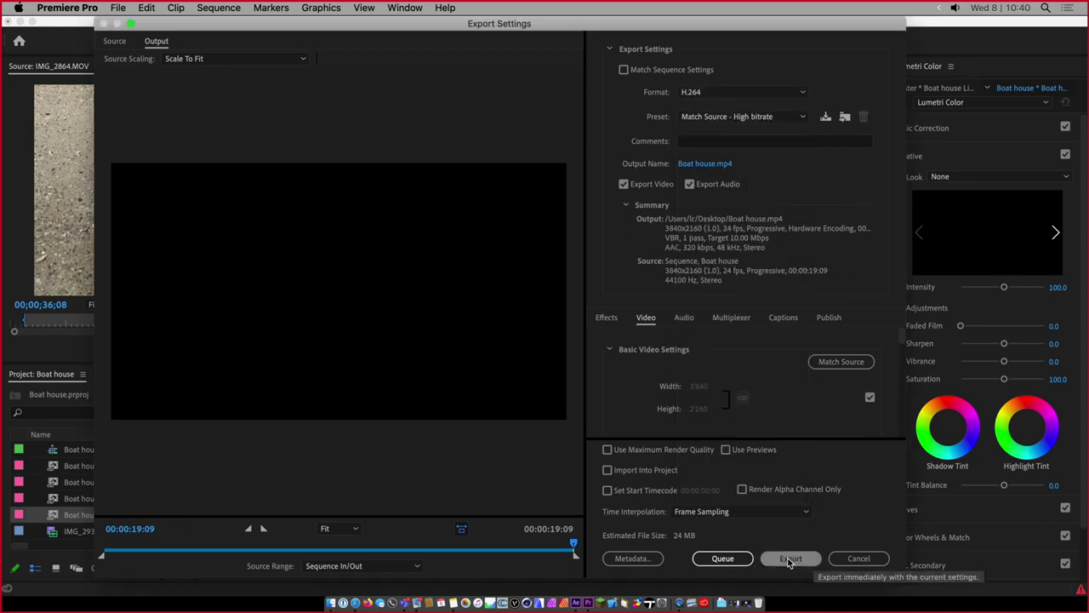
left_click(790, 559)
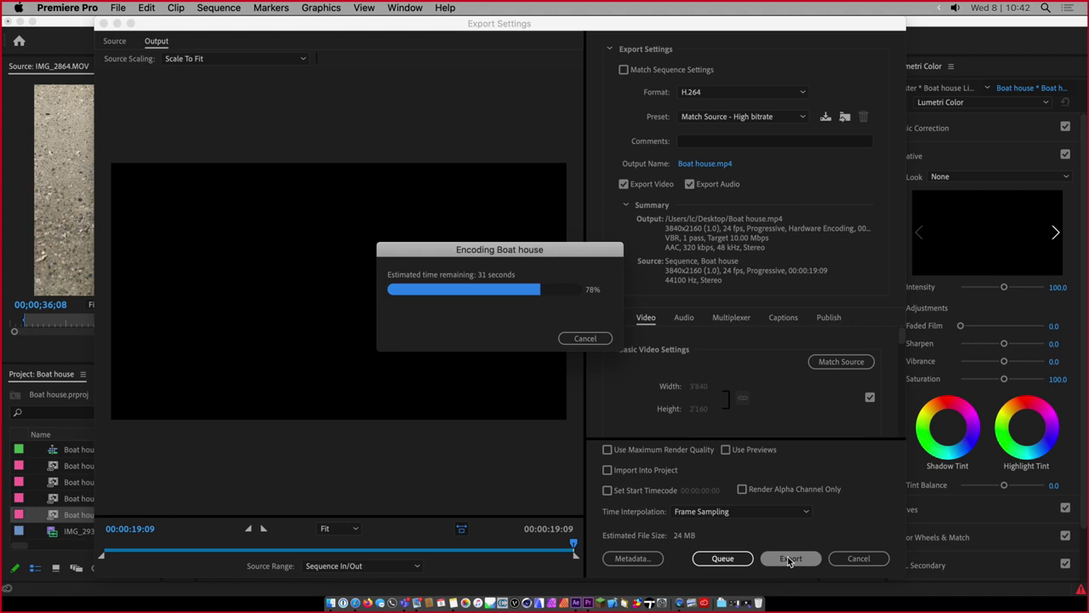
key("super+Tab")
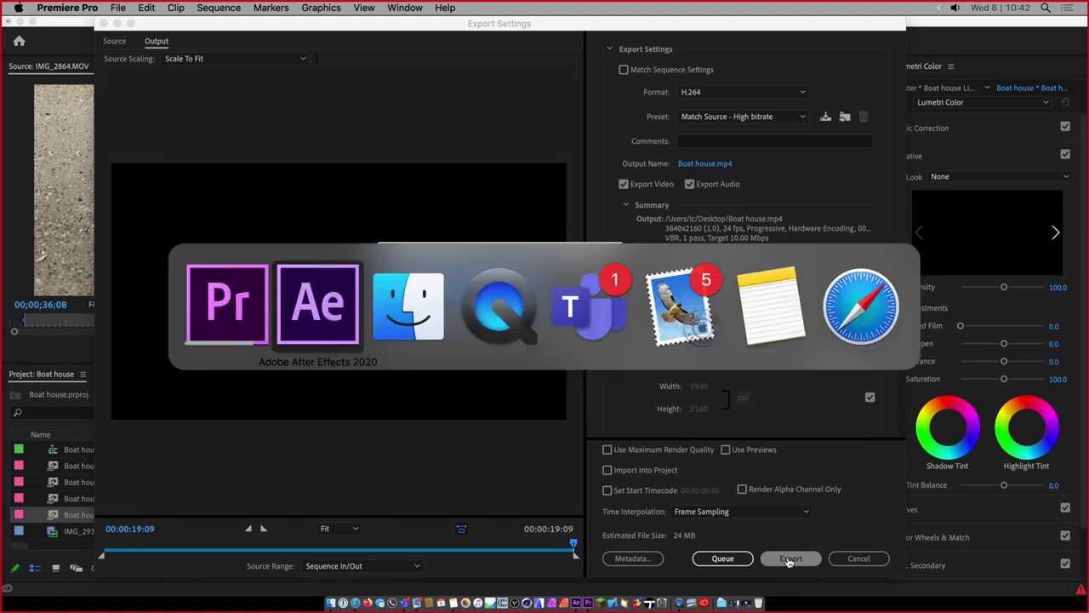